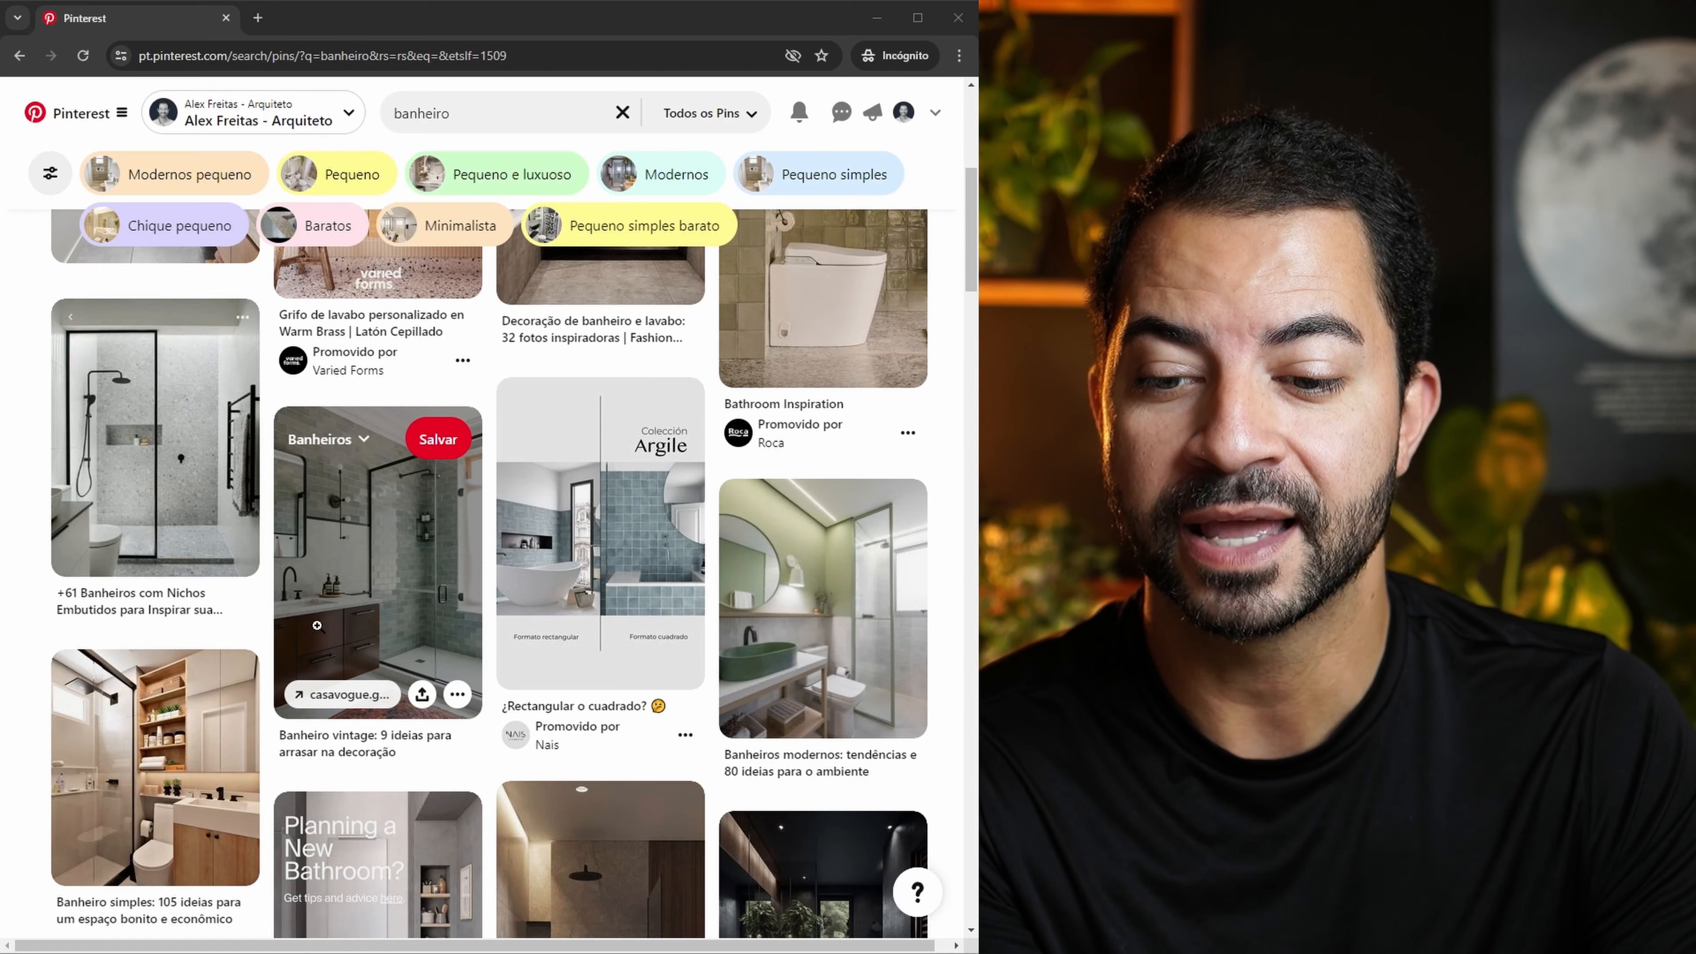
Scroll down and back up through the Pinterest 'banheiro' bathroom results.
{"action": "scroll", "coordinate": [333, 630], "scroll_direction": "down", "scroll_amount": 4}
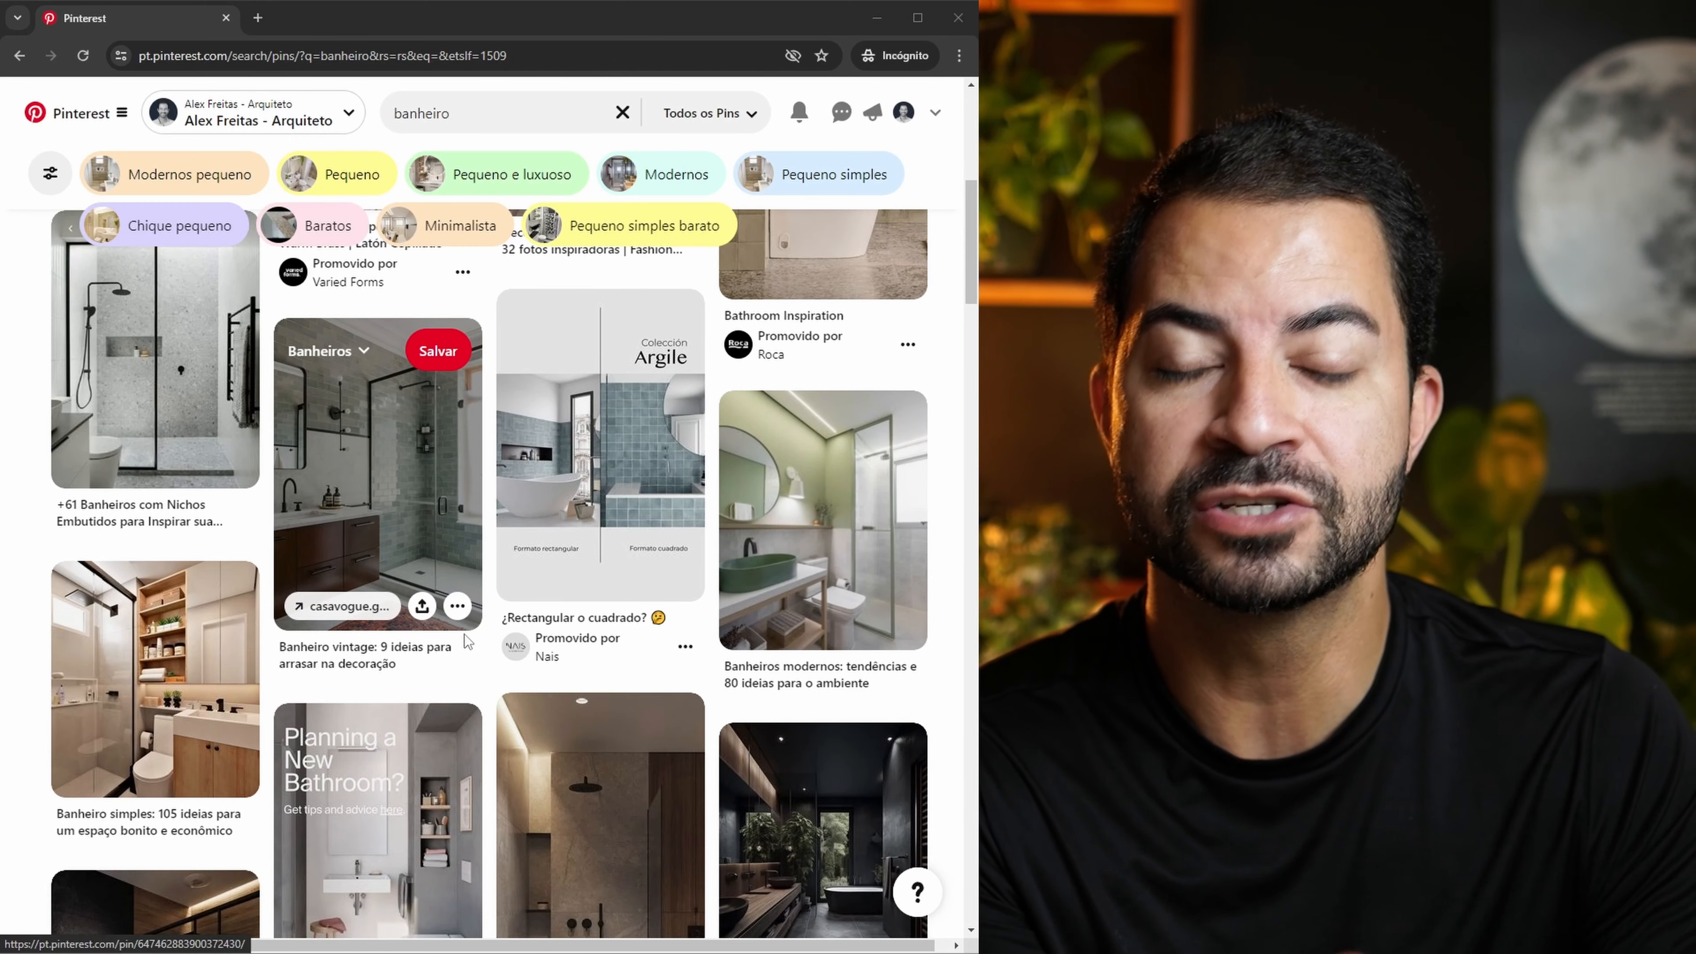
{"action": "scroll", "coordinate": [908, 666], "scroll_direction": "up", "scroll_amount": 12}
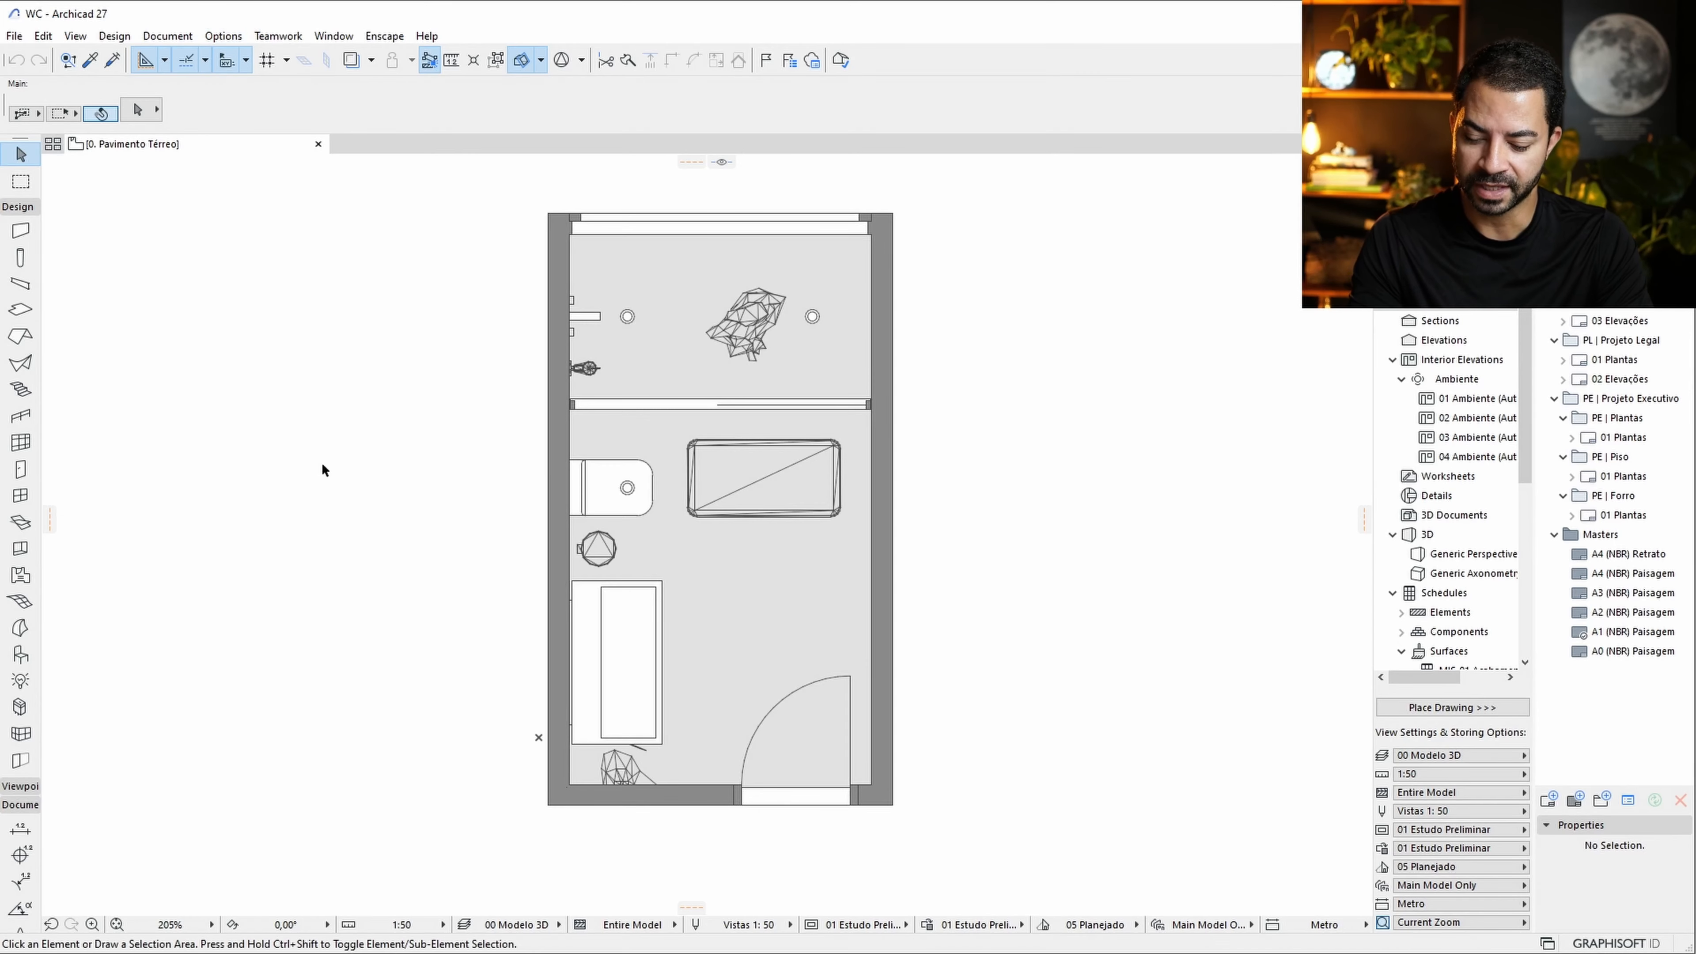
Show the bathroom in 3D with the 00 Modelo 3D model view and open the shower sliding door's settings.
{"action": "key", "text": "F3"}
{"action": "mouse_move", "coordinate": [949, 521]}
{"action": "middle_mouse_down", "text": "shift"}
{"action": "mouse_move", "coordinate": [977, 579]}
{"action": "mouse_move", "coordinate": [768, 754]}
{"action": "middle_mouse_up", "text": "shift"}
{"action": "left_click", "coordinate": [1007, 930]}
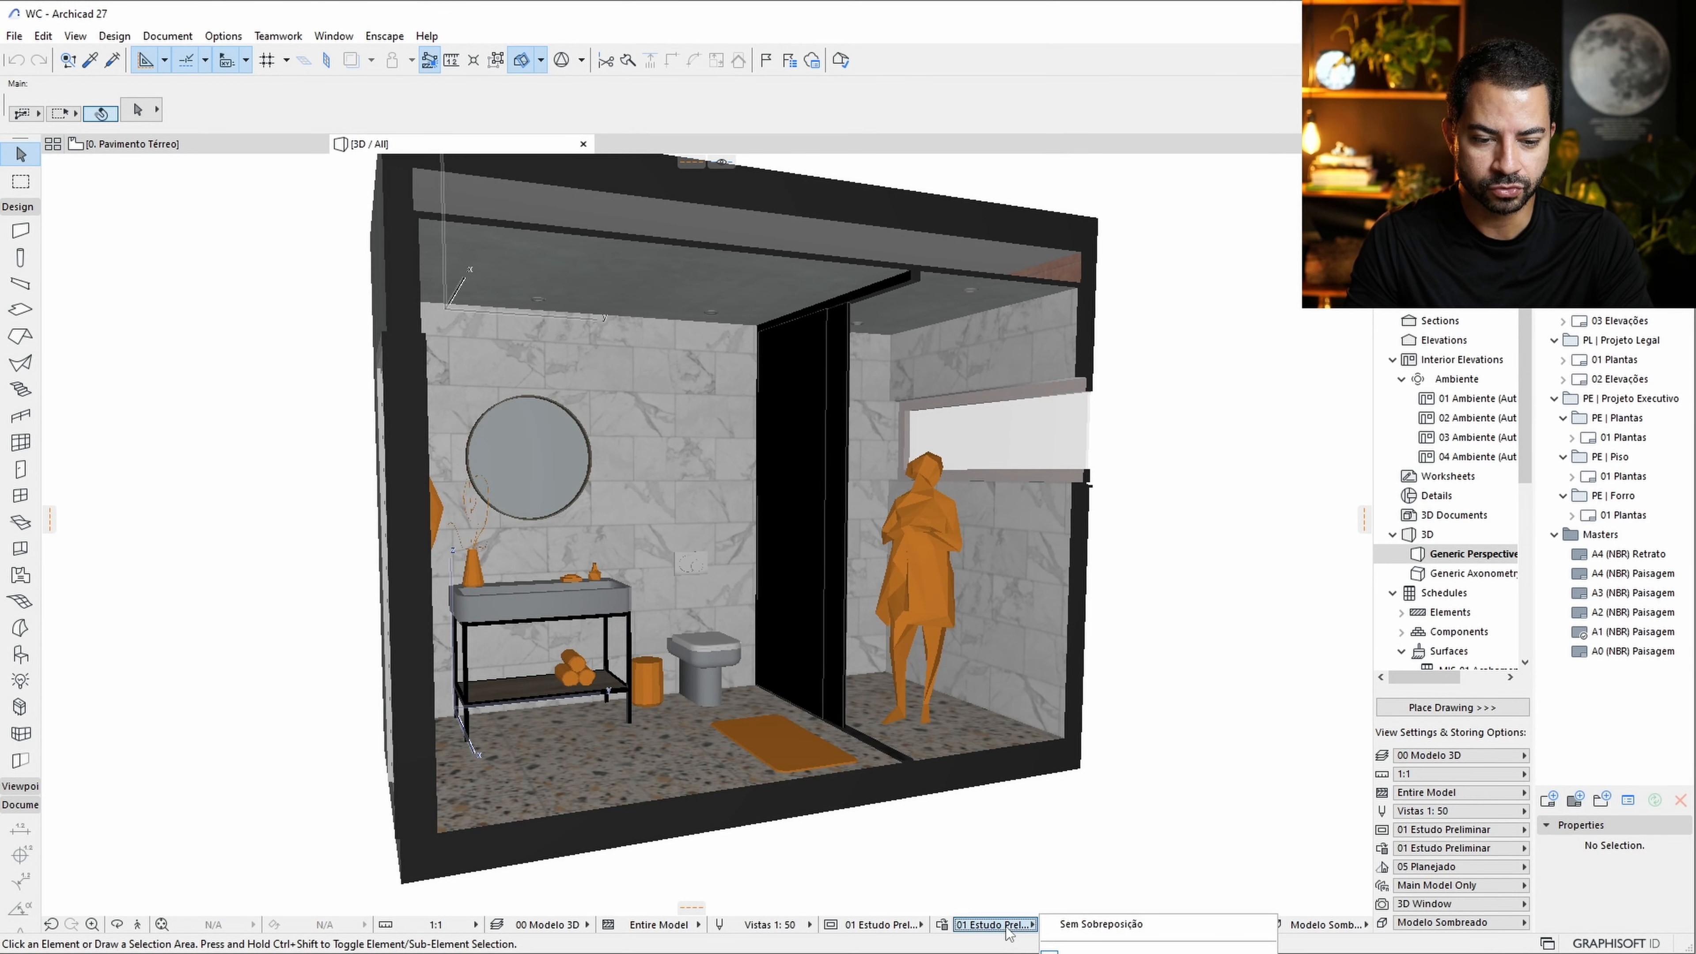
{"action": "left_click", "coordinate": [1007, 930]}
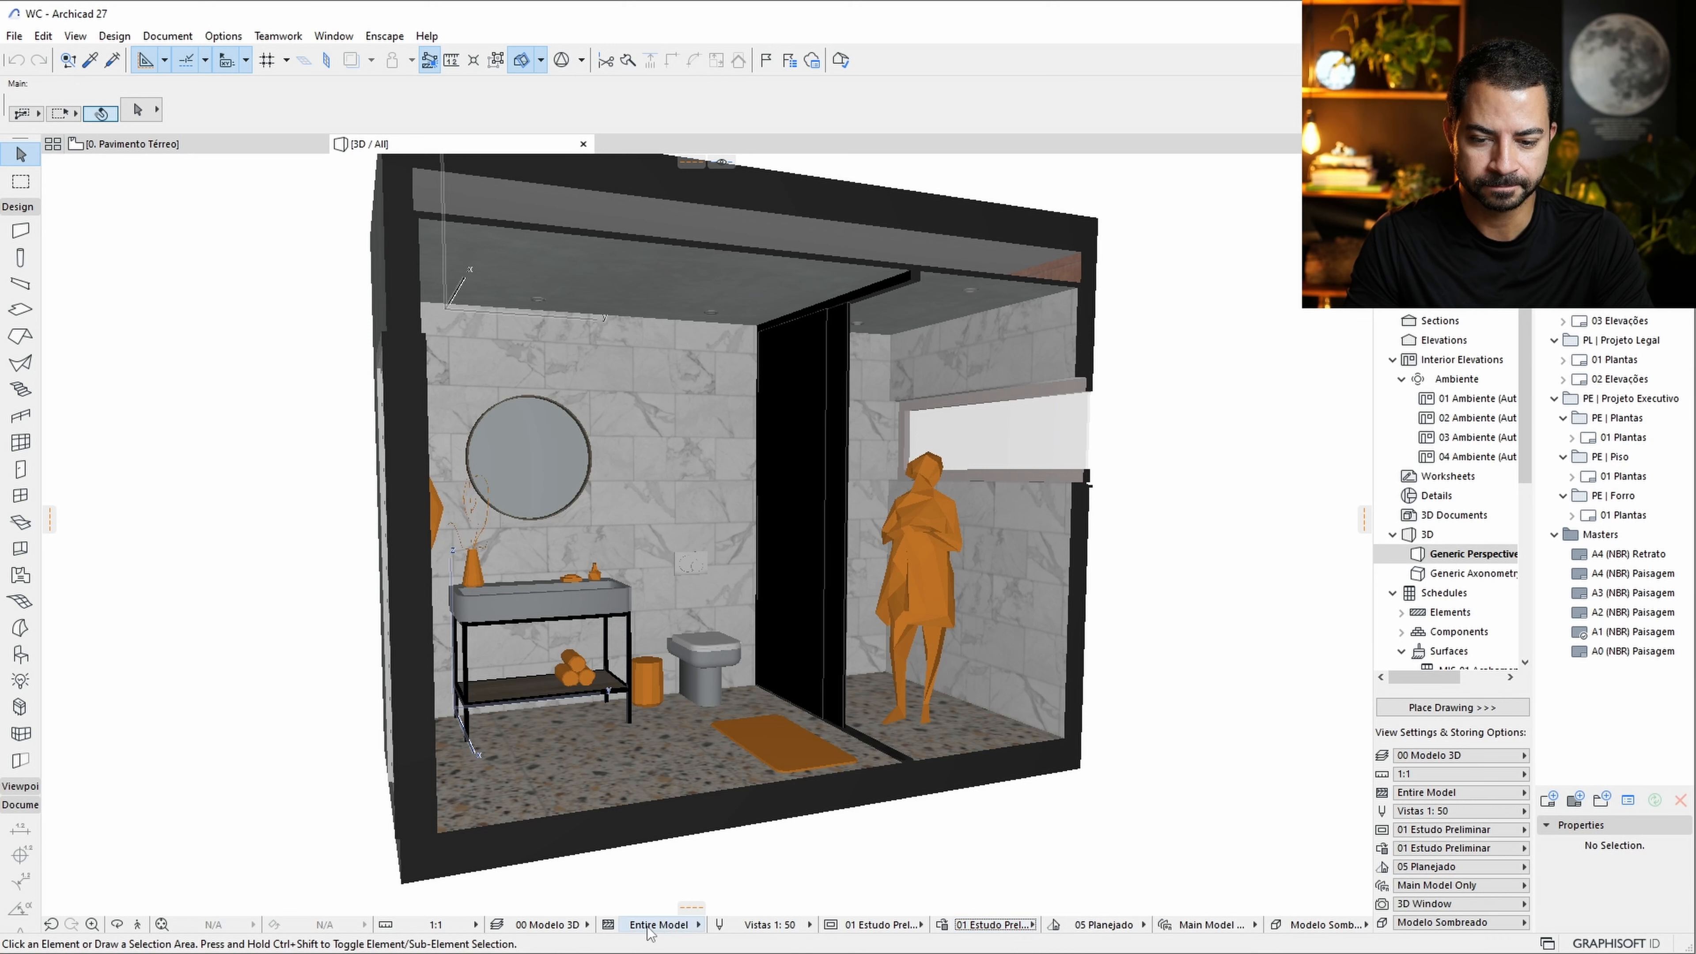
{"action": "left_click", "coordinate": [881, 925]}
{"action": "left_click", "coordinate": [980, 941]}
{"action": "left_click", "coordinate": [854, 511]}
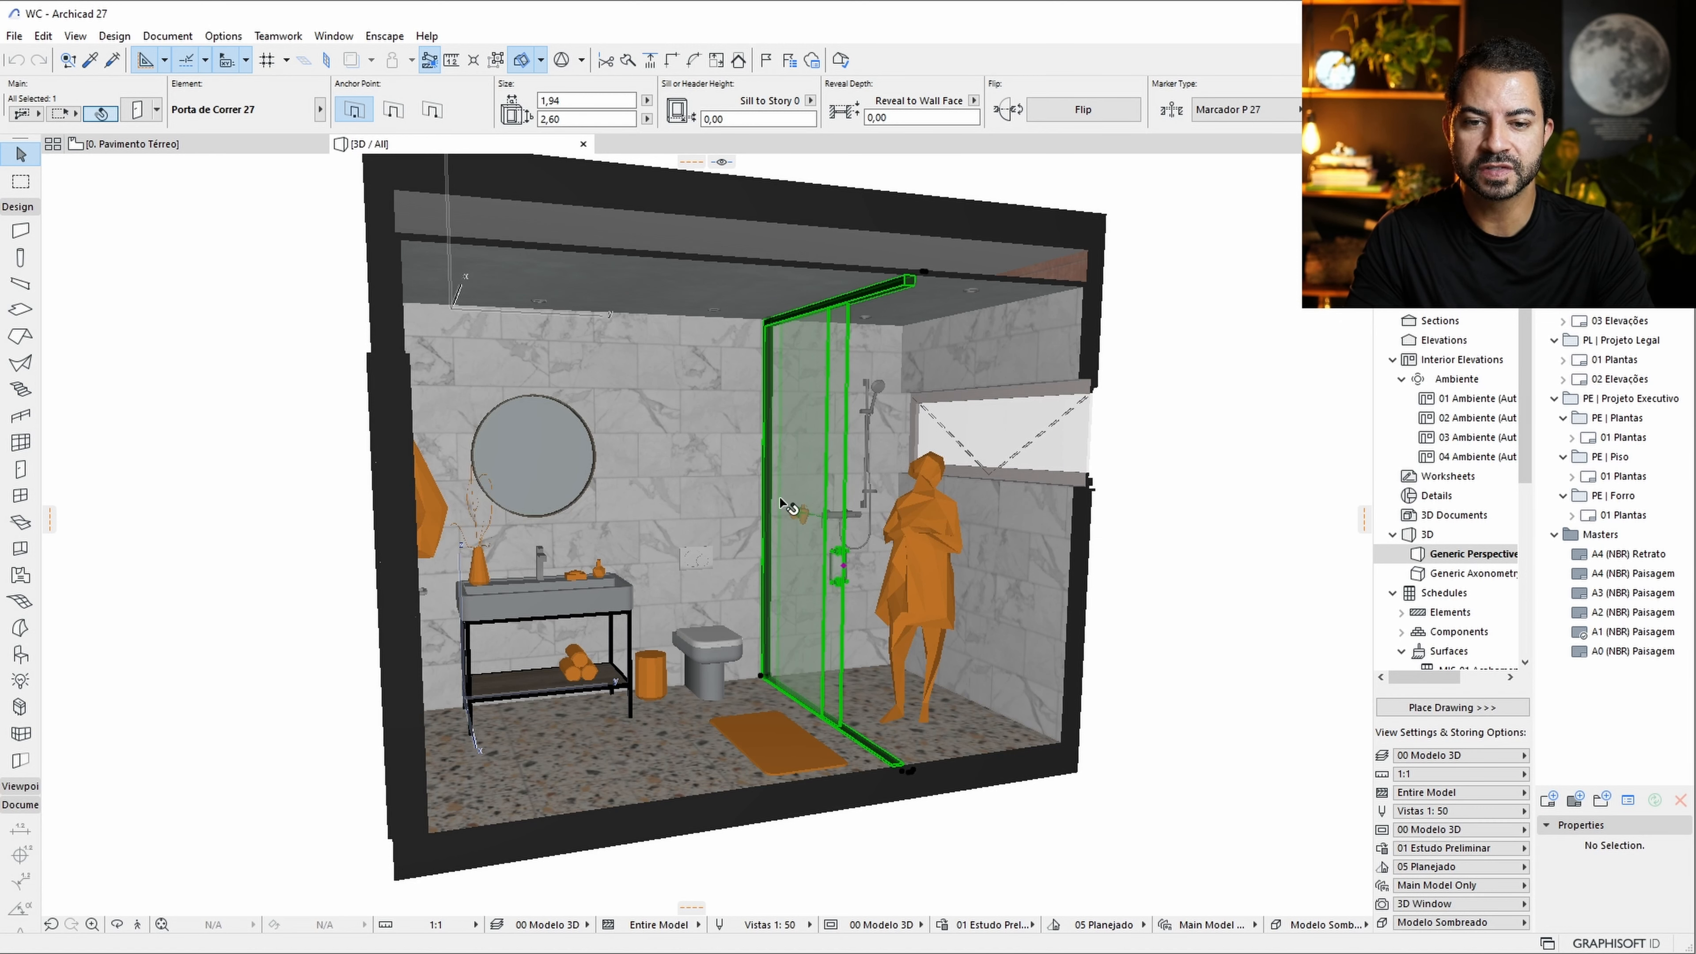
{"action": "left_click", "coordinate": [20, 468]}
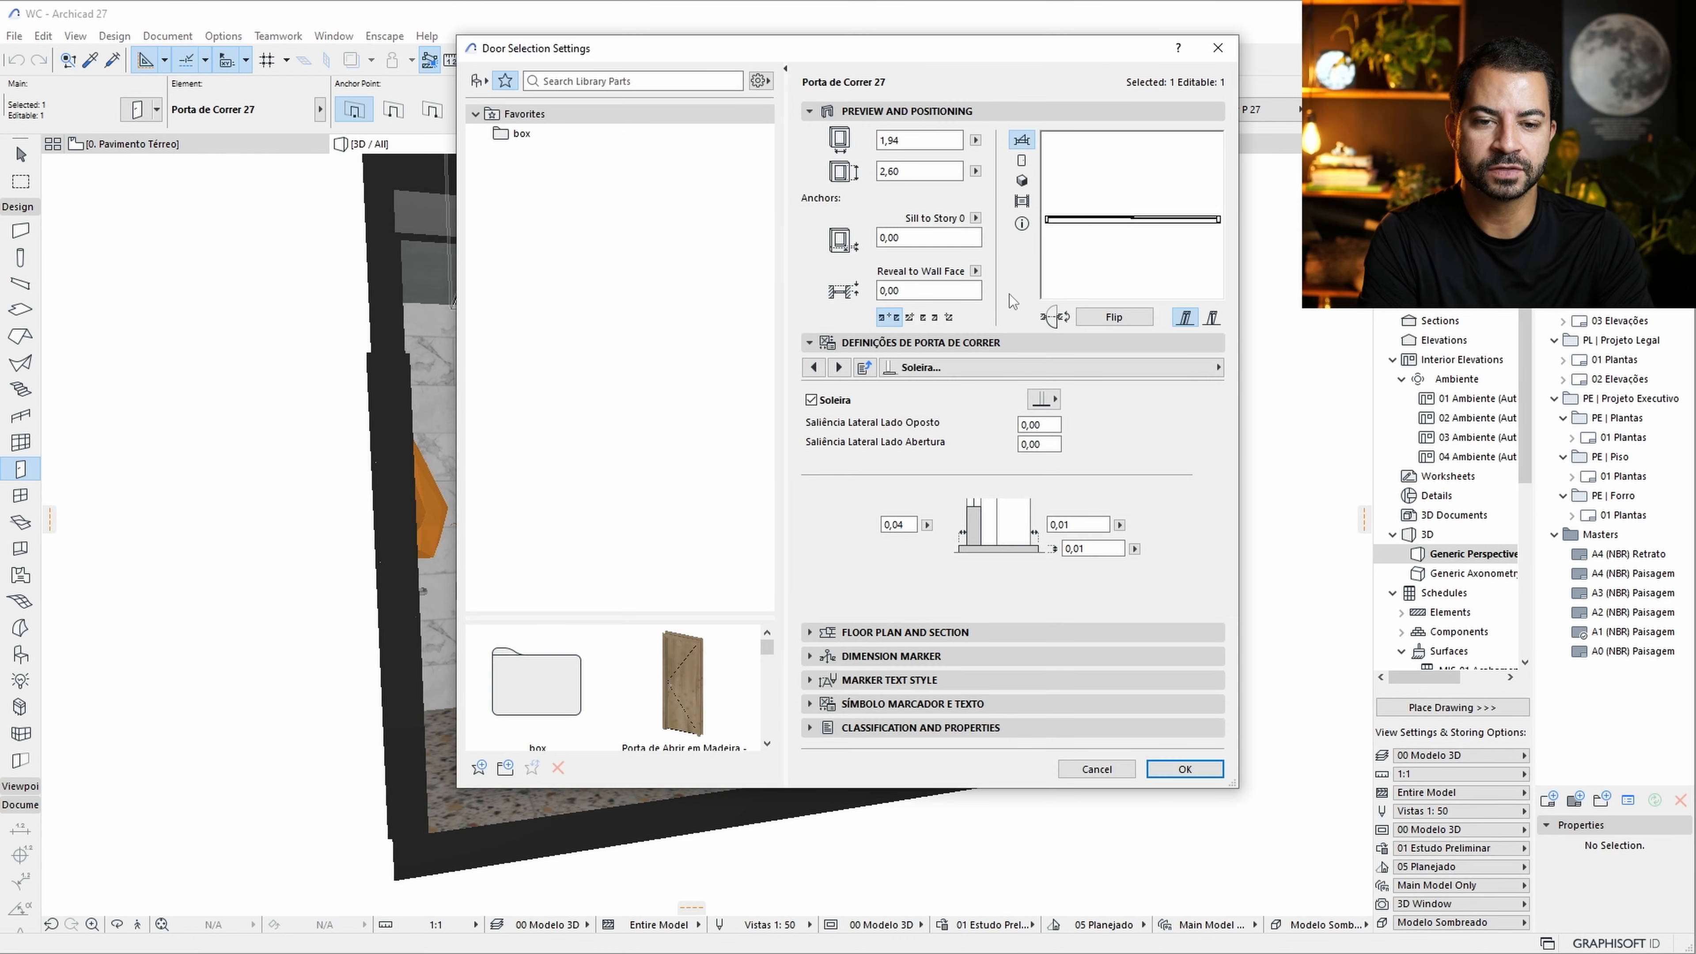
Switch the door preview to 3D and browse the Portas de Correr 27 sliding-door variants.
{"action": "left_click_drag", "start_coordinate": [861, 53], "coordinate": [893, 117]}
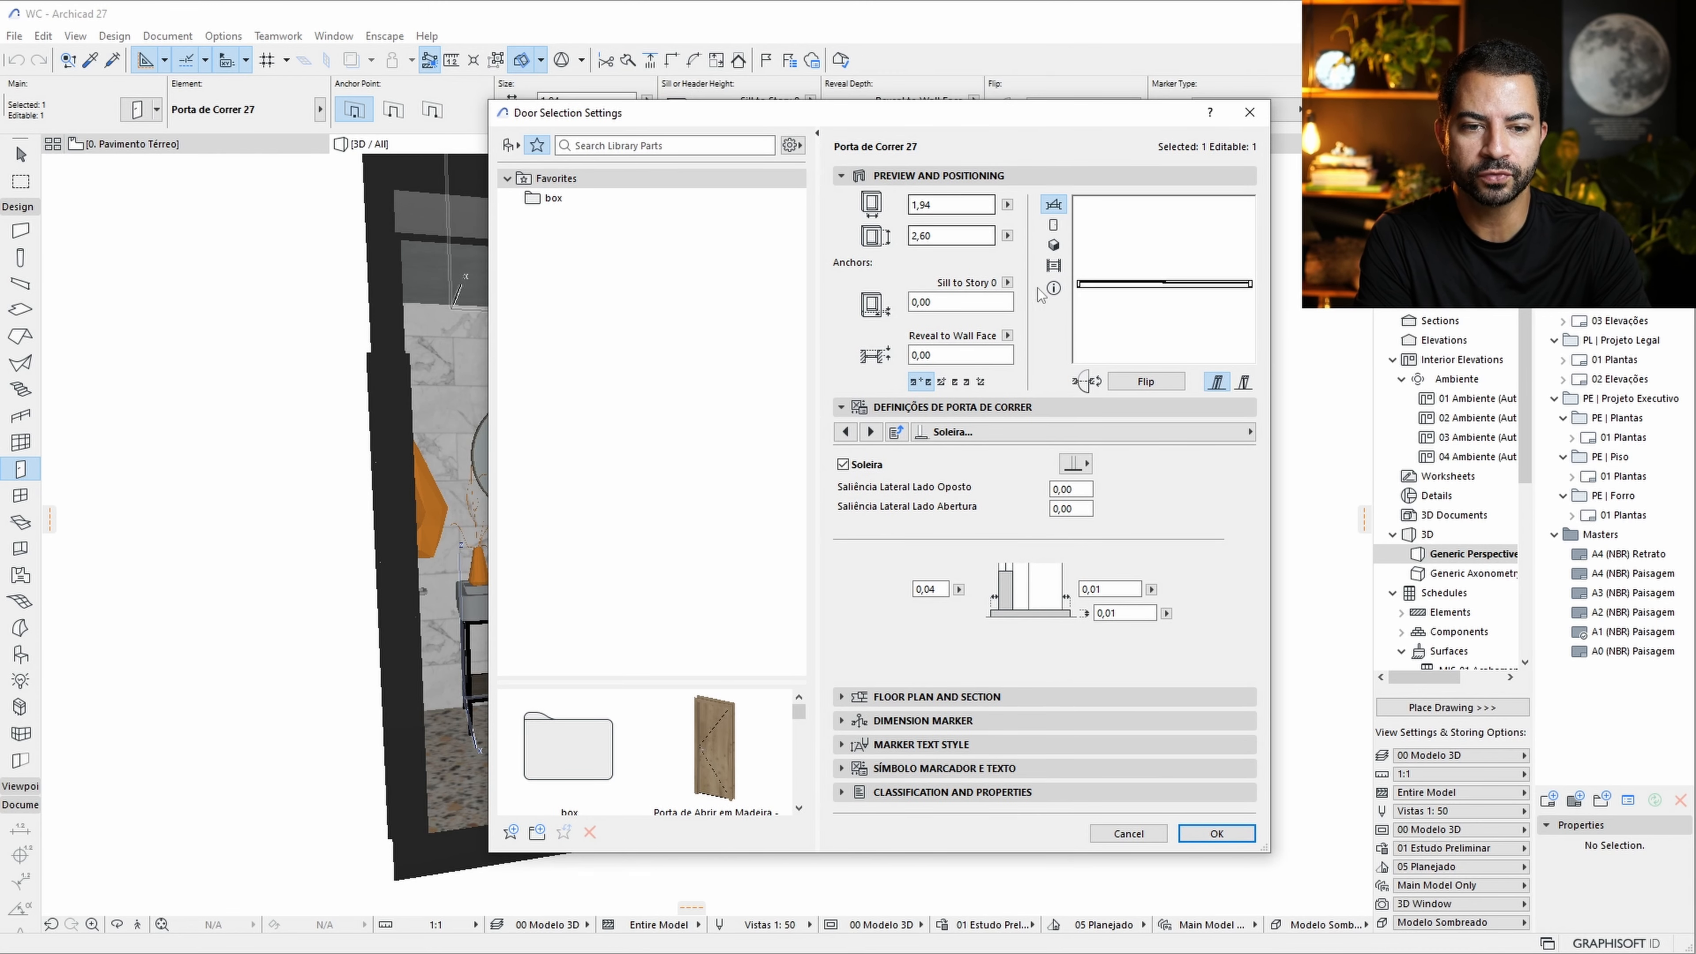
{"action": "left_click", "coordinate": [1053, 245]}
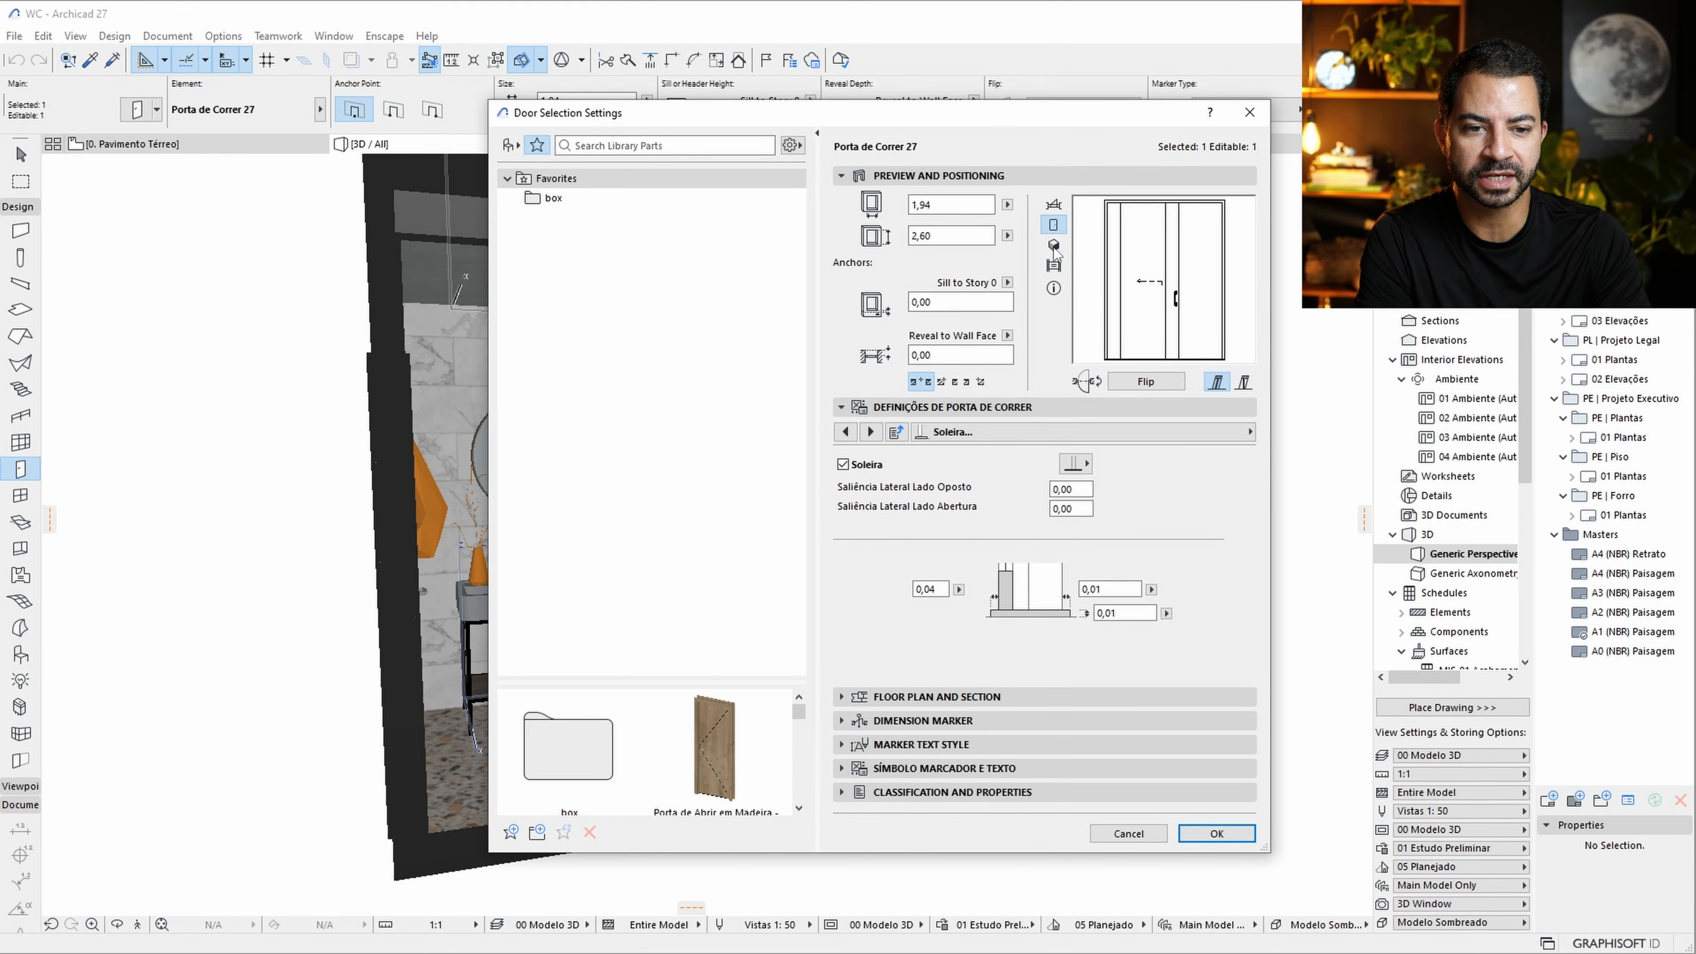
{"action": "left_click", "coordinate": [510, 145]}
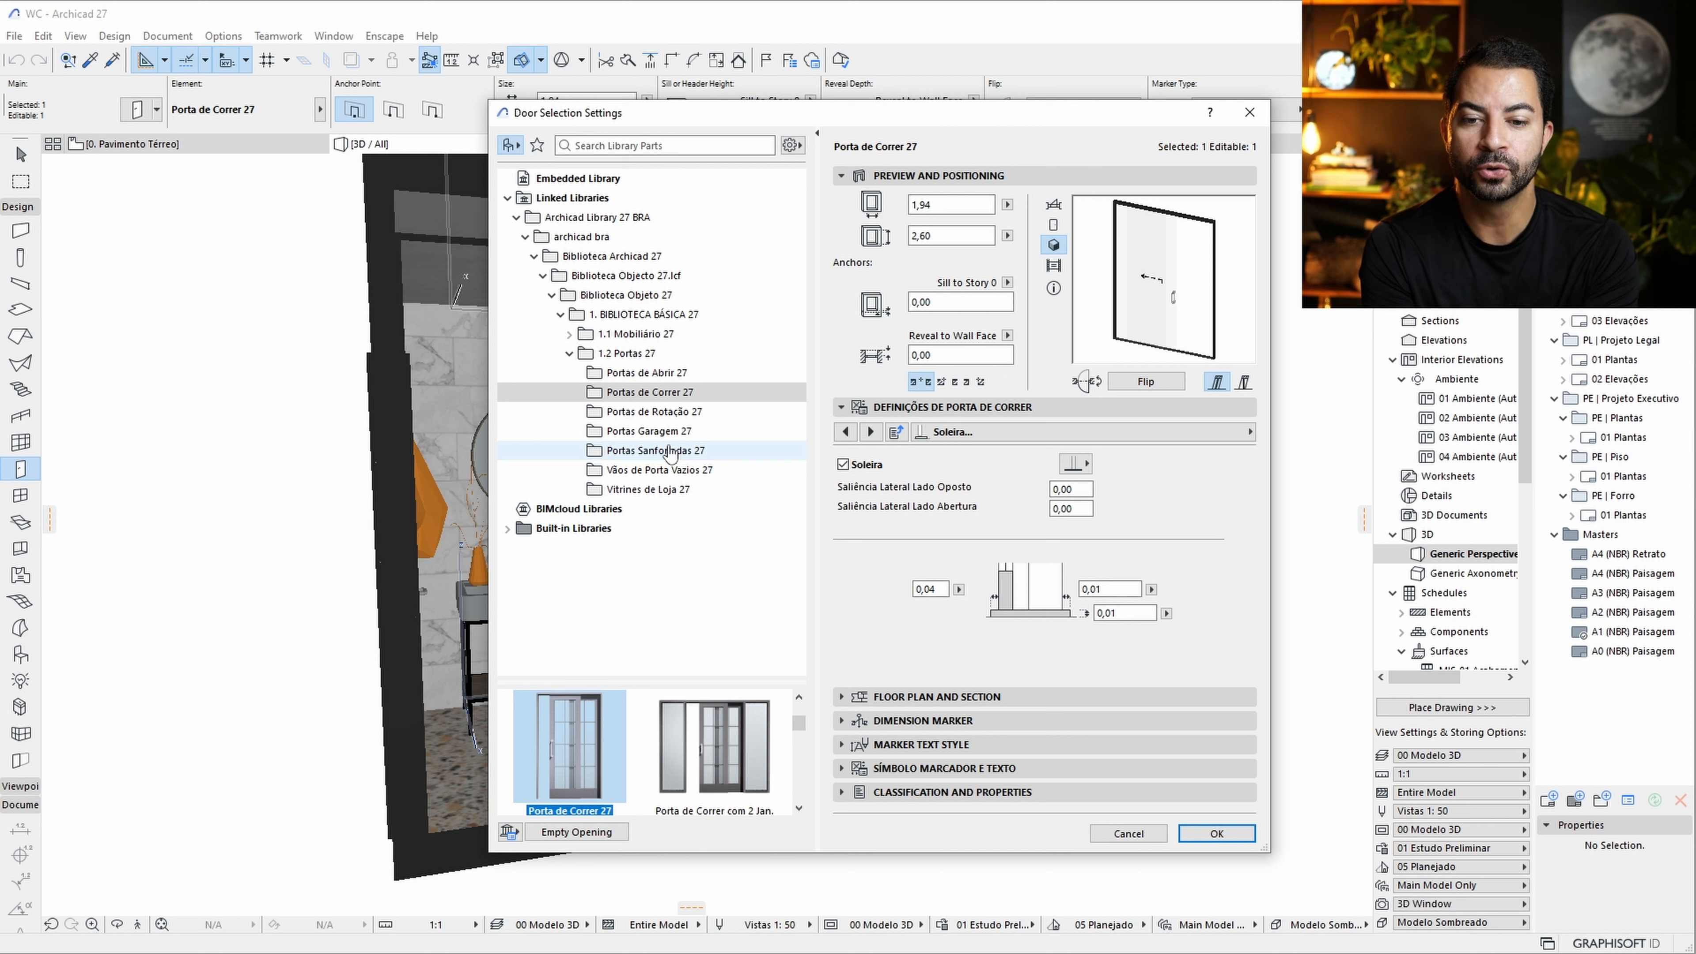
{"action": "scroll", "coordinate": [684, 693], "scroll_direction": "down", "scroll_amount": 1}
{"action": "left_click_drag", "start_coordinate": [679, 680], "coordinate": [679, 496]}
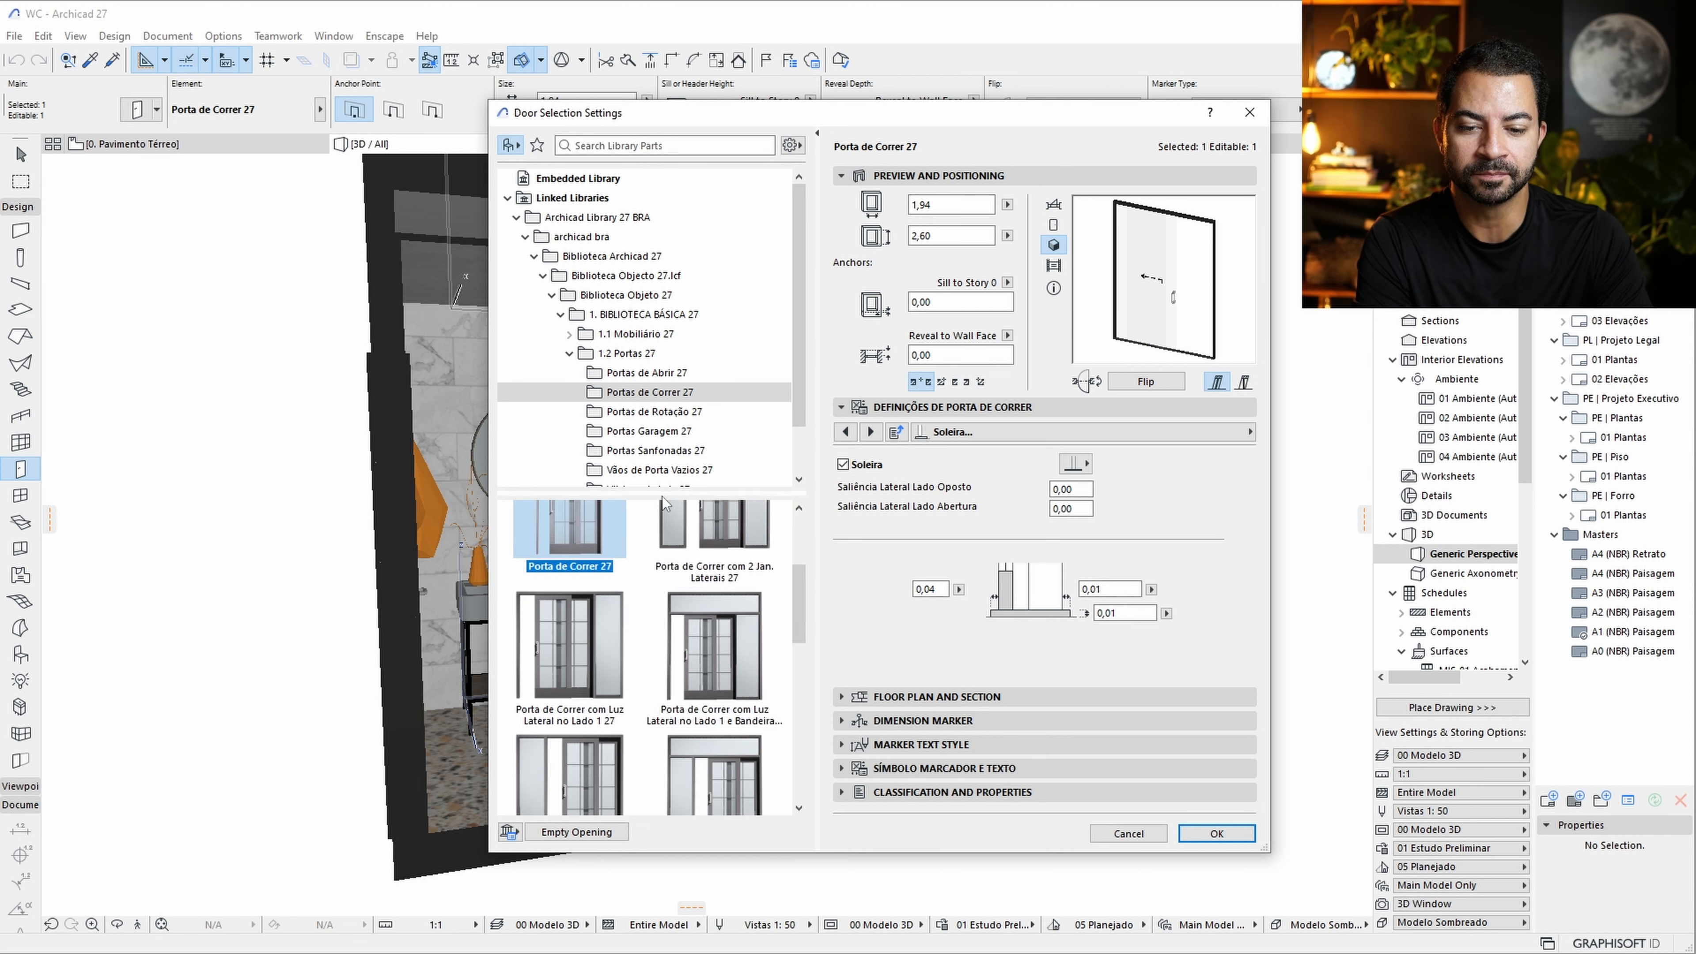
{"action": "scroll", "coordinate": [668, 568], "scroll_direction": "down", "scroll_amount": 1}
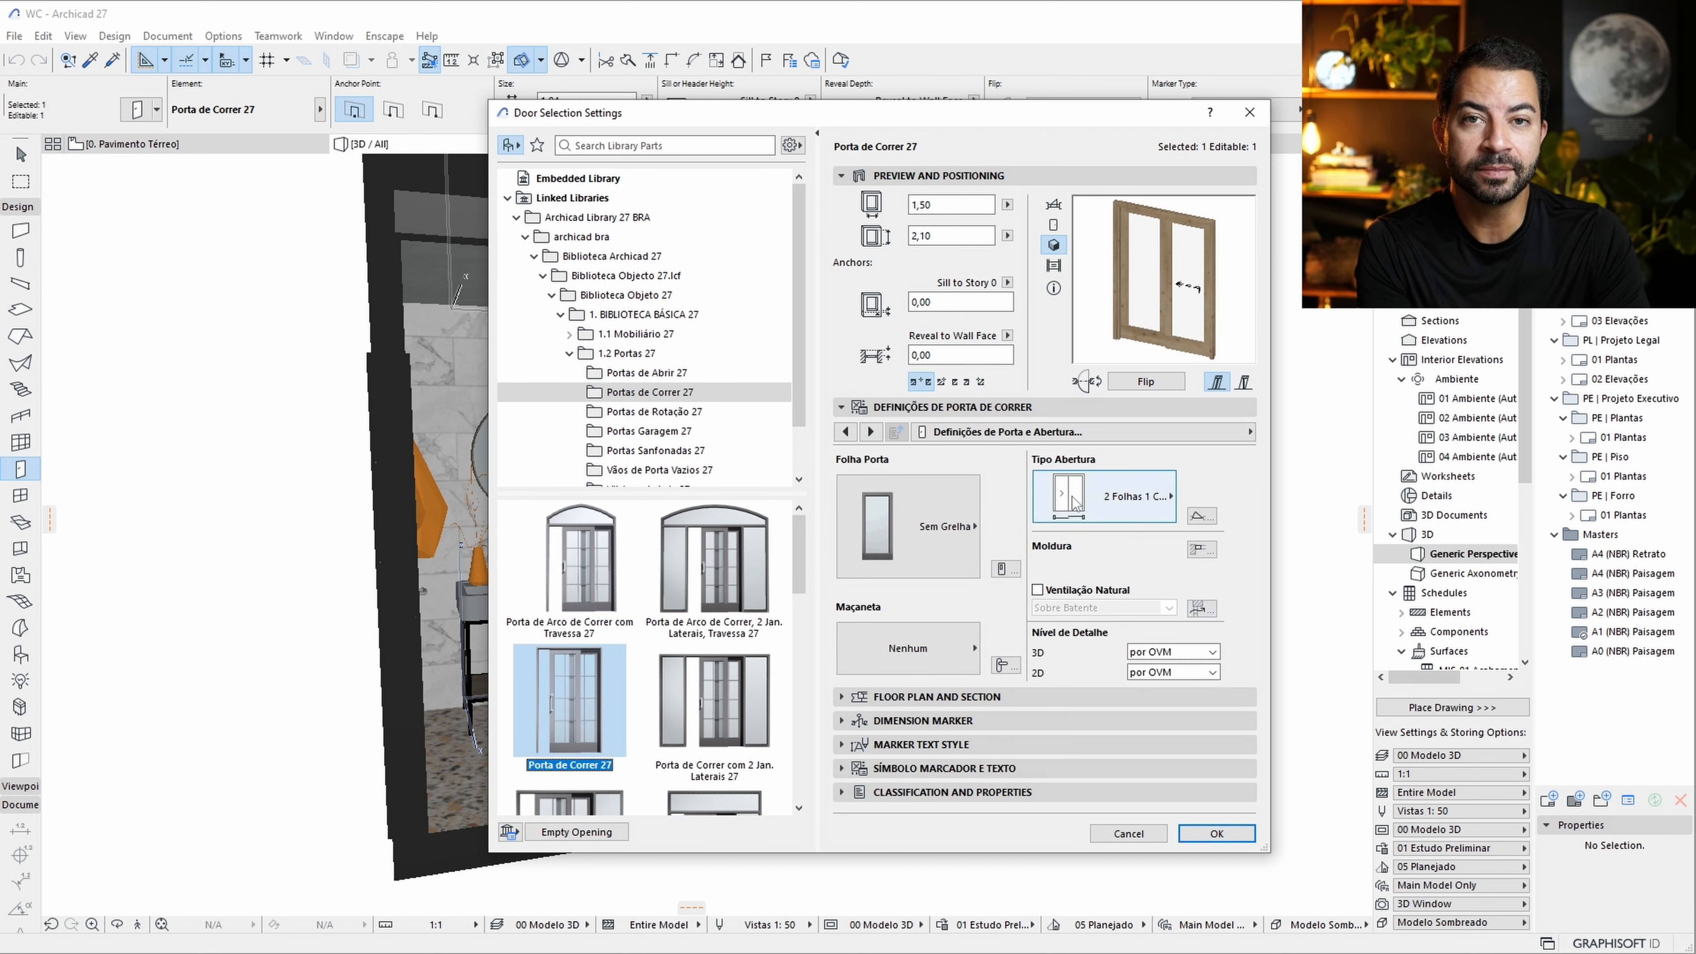
Keep the 2 Folhas 1 Calha opening type and uncheck the Guarnição Externo and Interno trims.
{"action": "left_click", "coordinate": [1103, 477]}
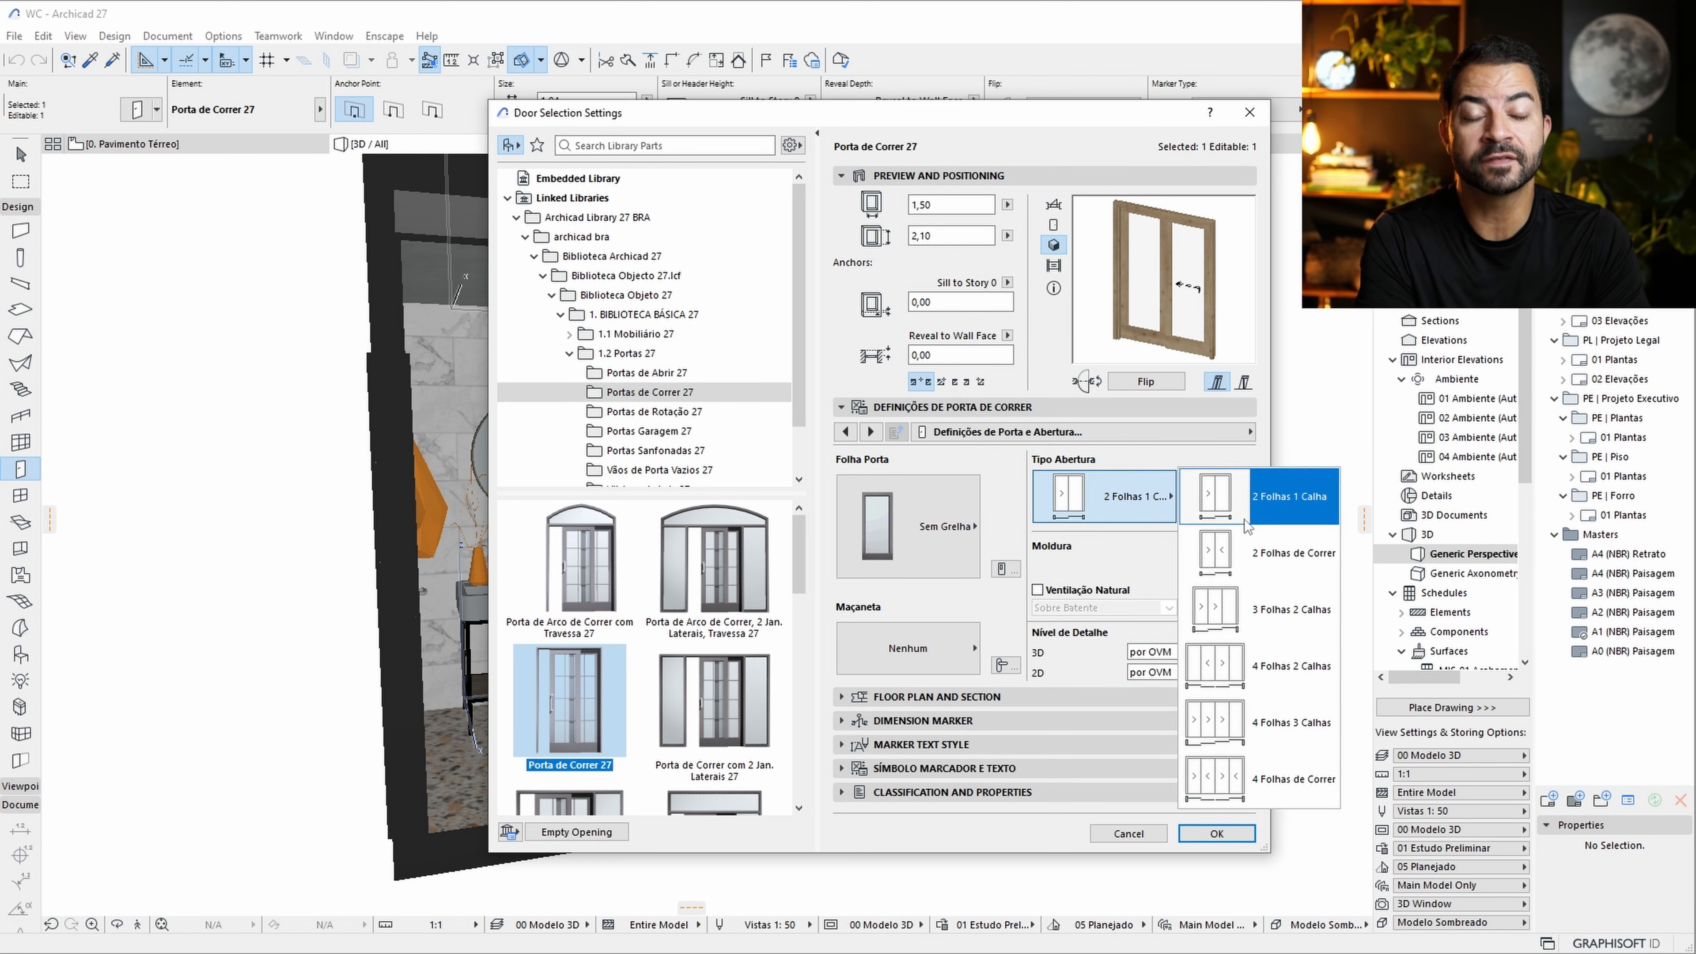
{"action": "left_click", "coordinate": [1290, 494]}
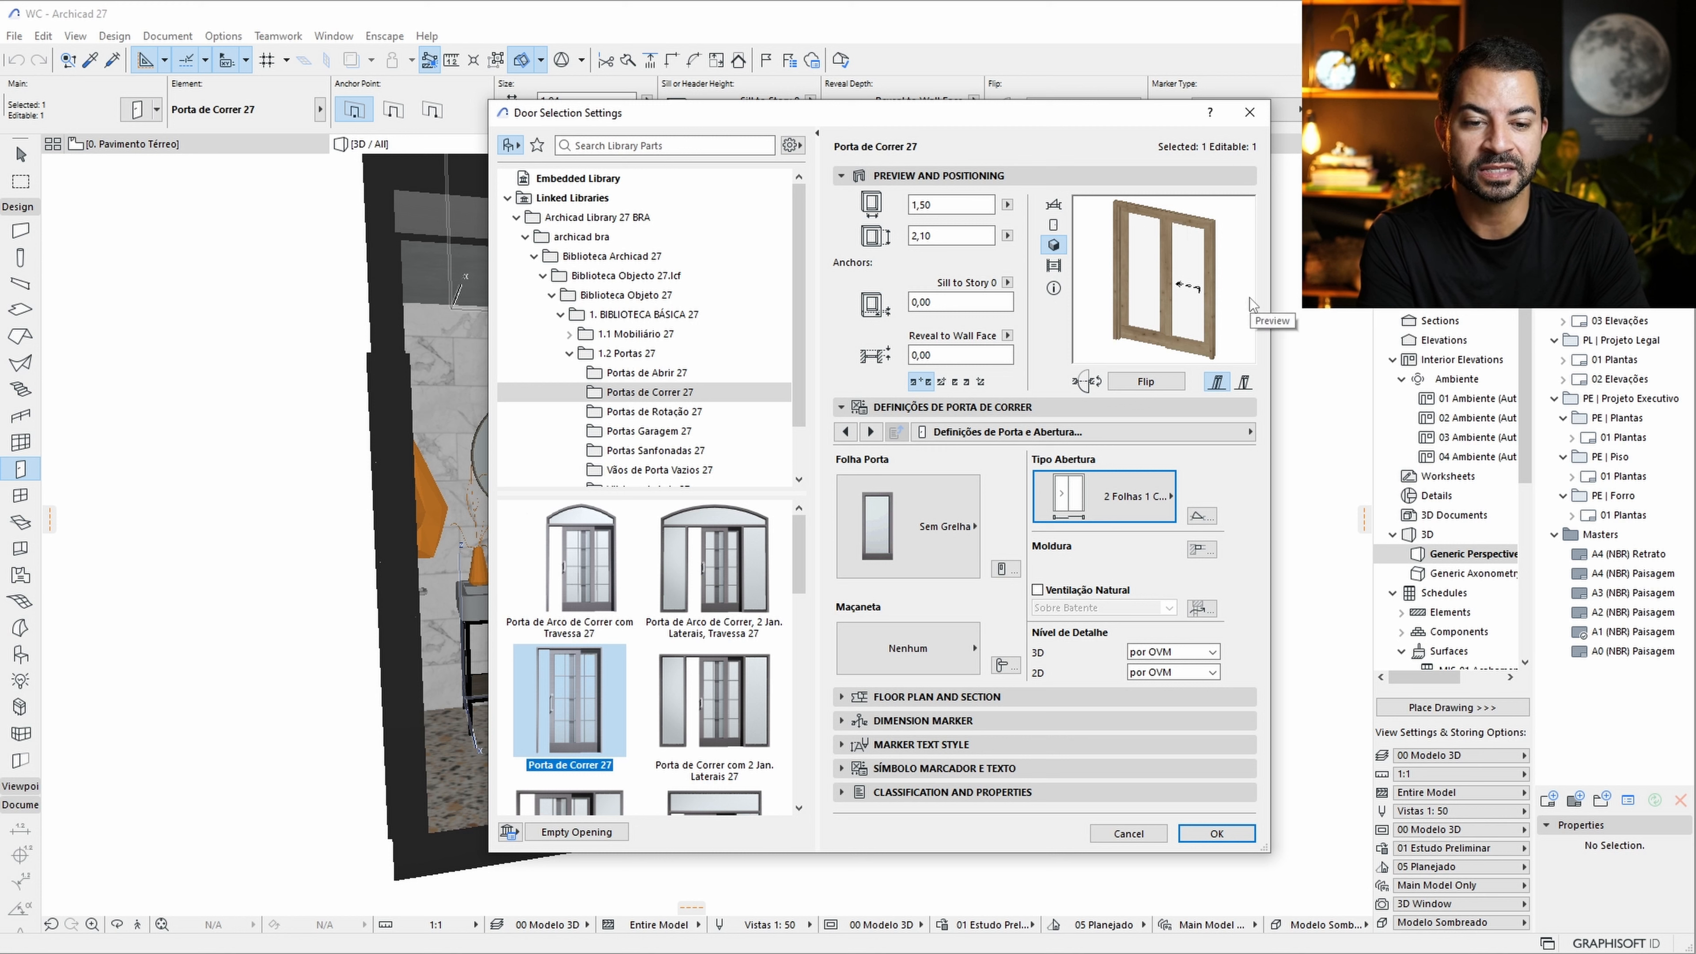
{"action": "left_click", "coordinate": [1149, 435]}
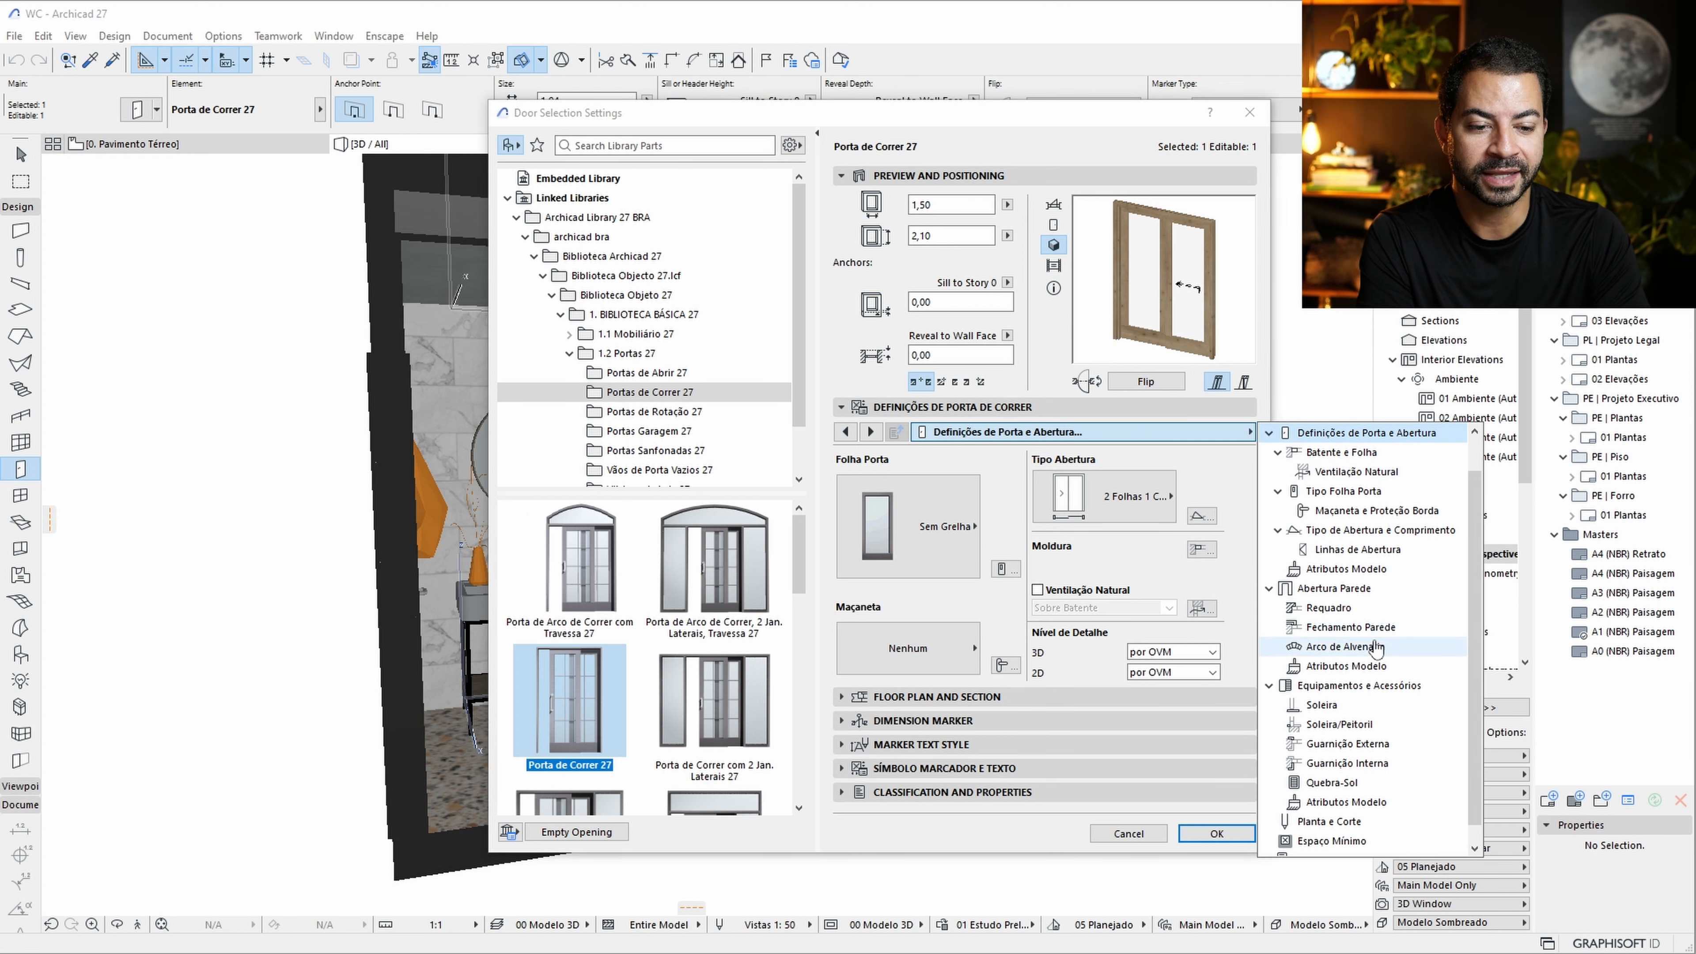
{"action": "scroll", "coordinate": [1378, 649], "scroll_direction": "down", "scroll_amount": 1}
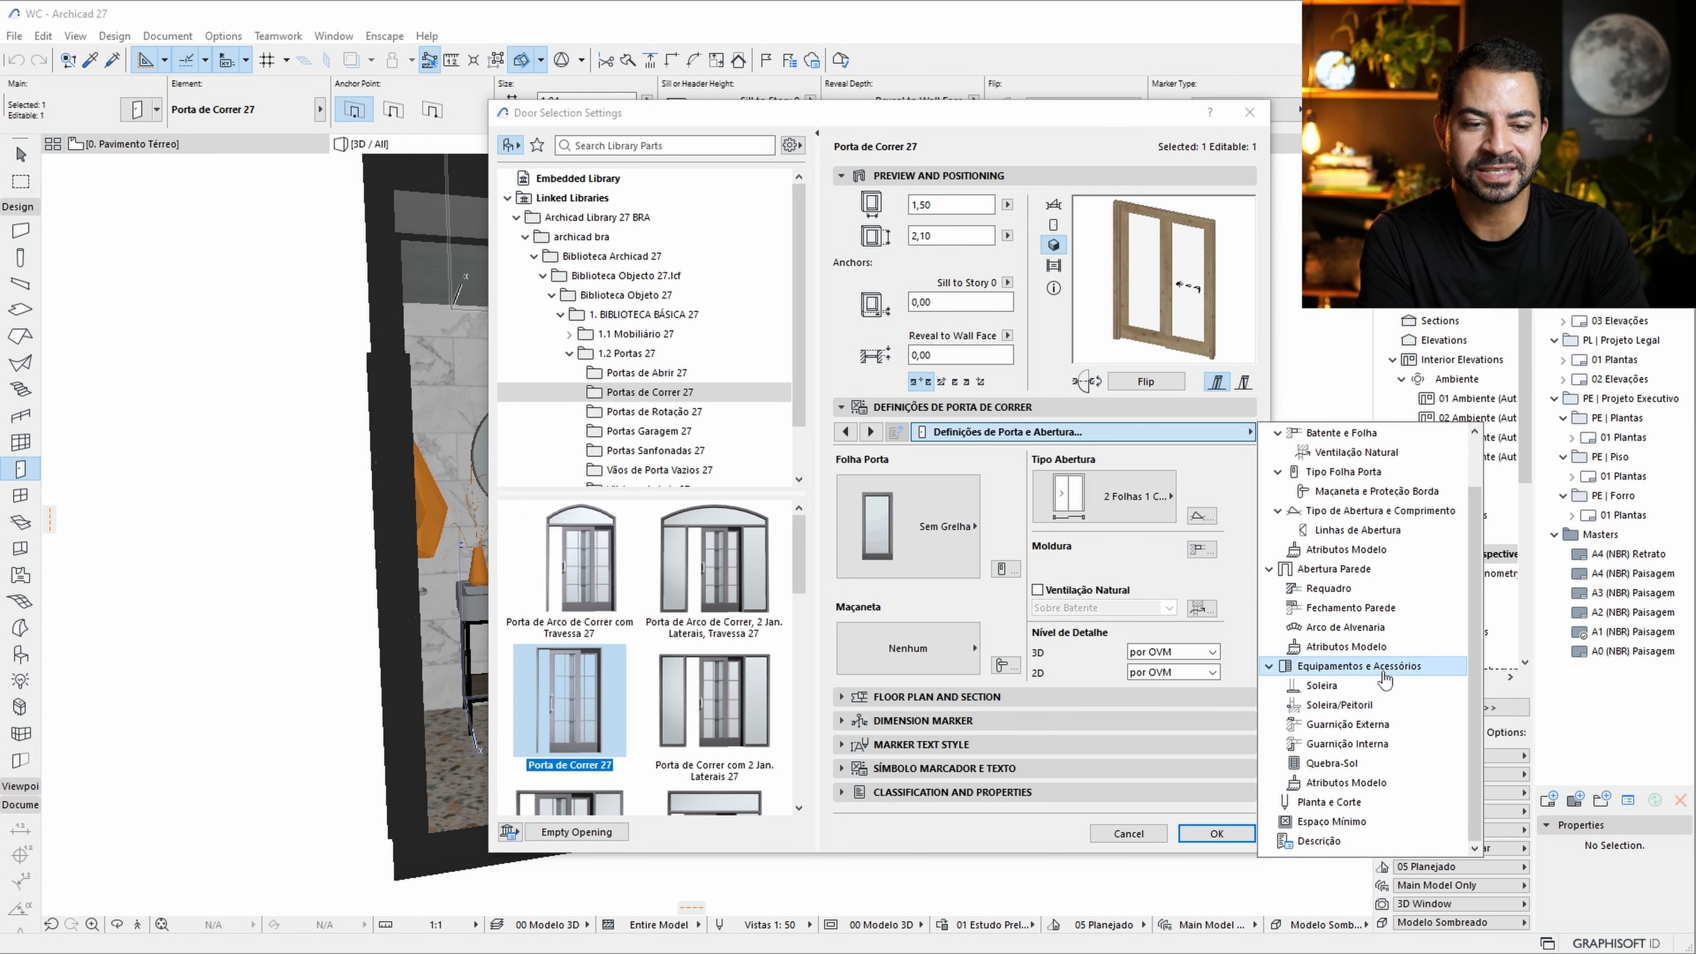
{"action": "left_click", "coordinate": [1380, 669]}
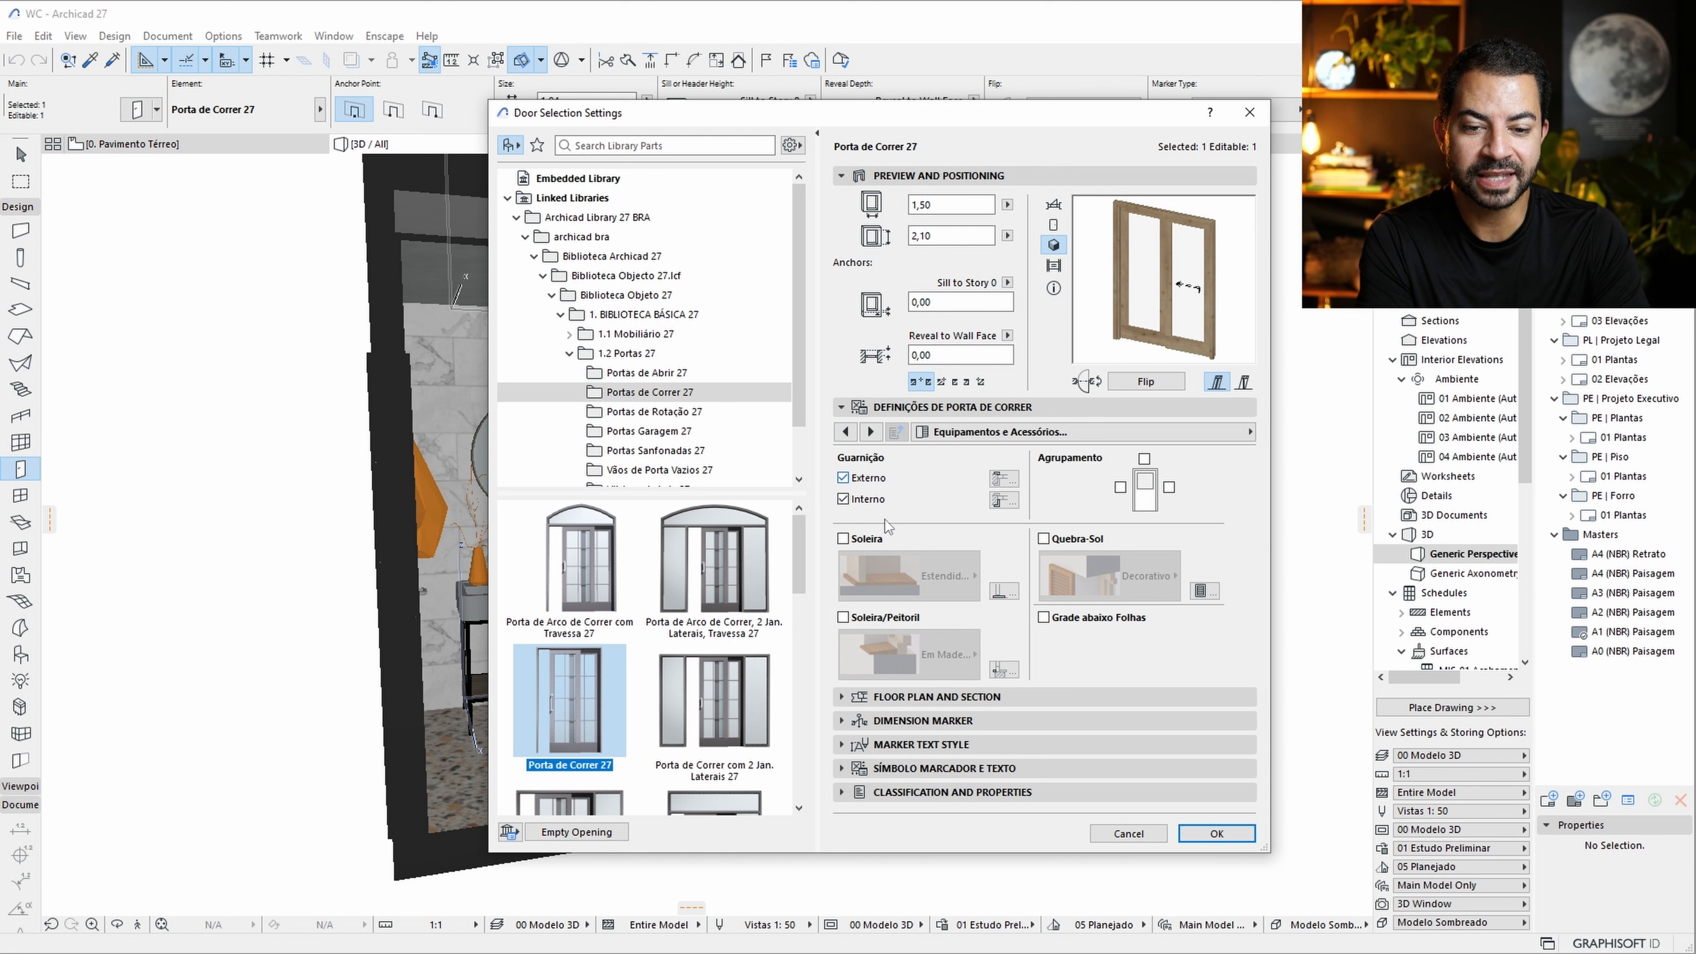
{"action": "left_click", "coordinate": [843, 499]}
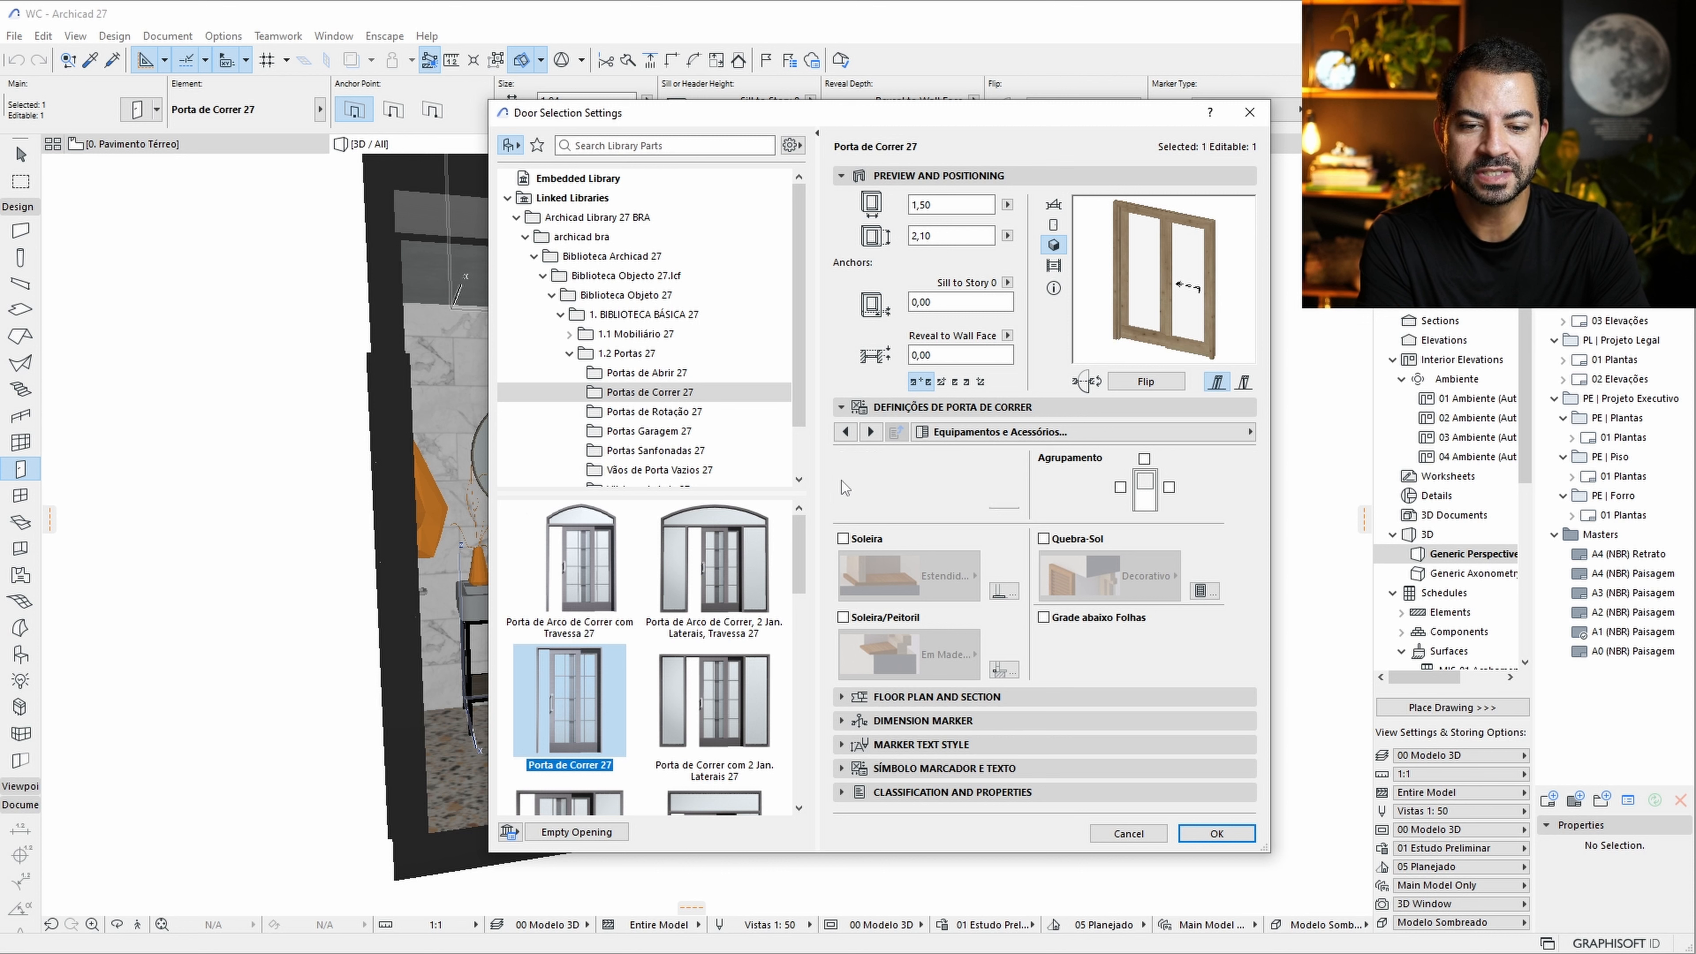
{"action": "left_click", "coordinate": [843, 478]}
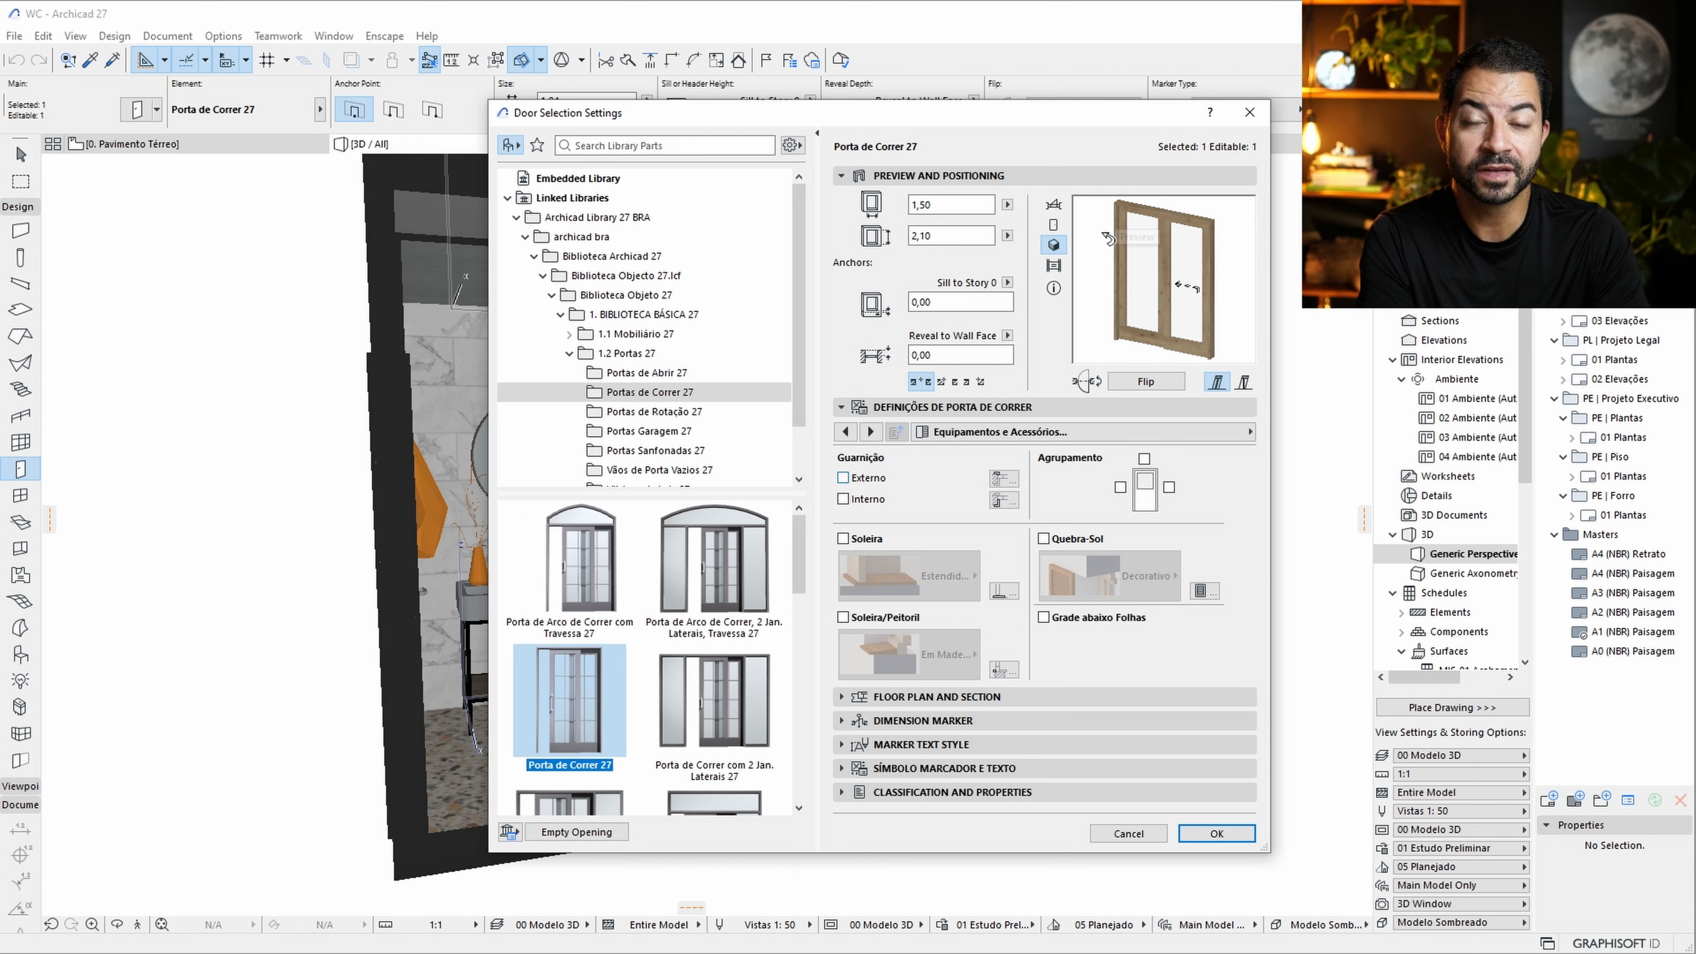
{"action": "left_click", "coordinate": [1110, 431]}
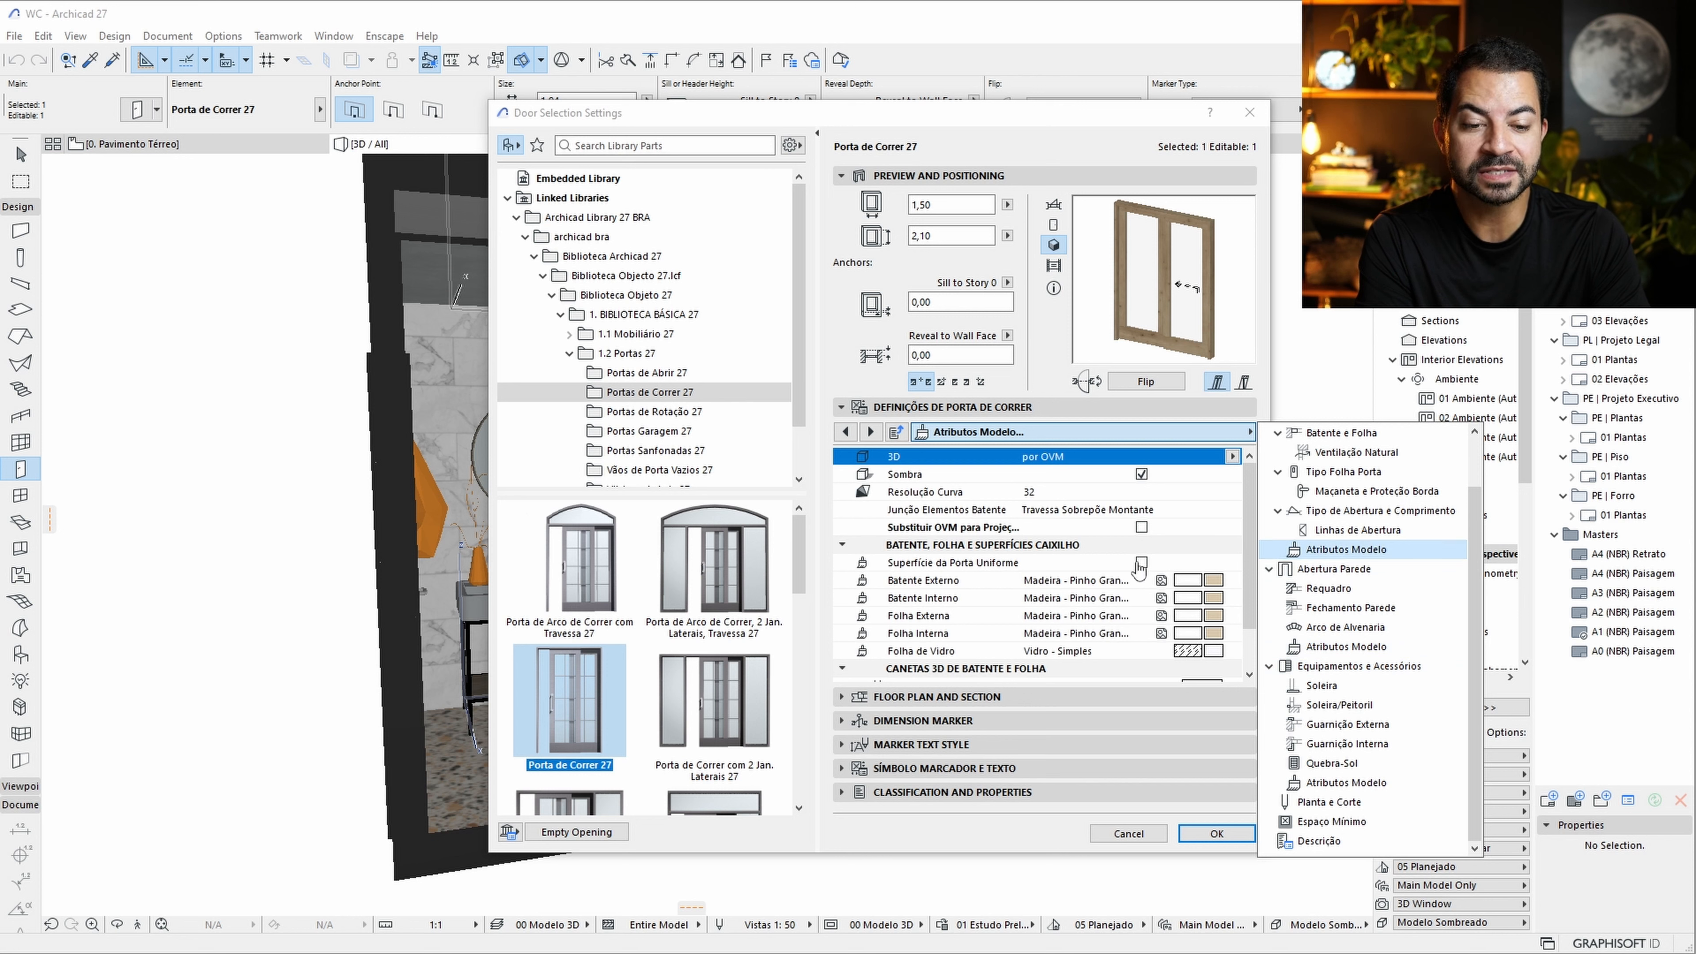
Make the door surface uniform and set frames and leaves to Metal - Alumínio.
{"action": "left_click", "coordinate": [1140, 564]}
{"action": "left_click", "coordinate": [1141, 563]}
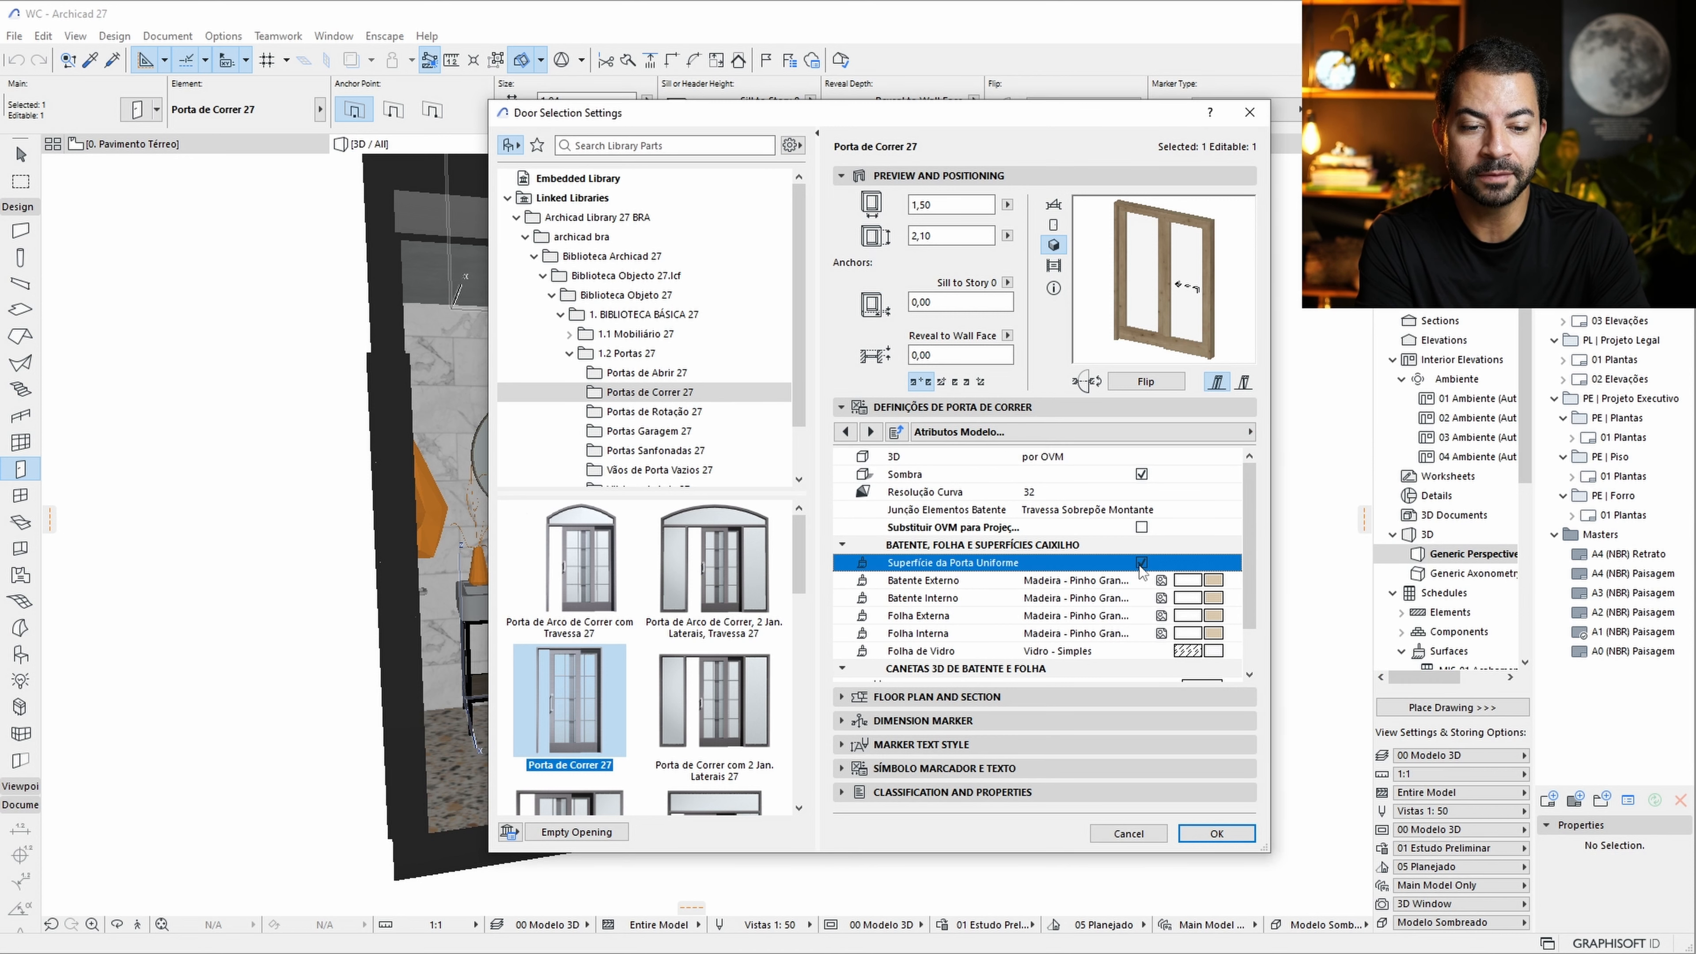
{"action": "left_click", "coordinate": [1220, 578]}
{"action": "left_click", "coordinate": [1303, 633]}
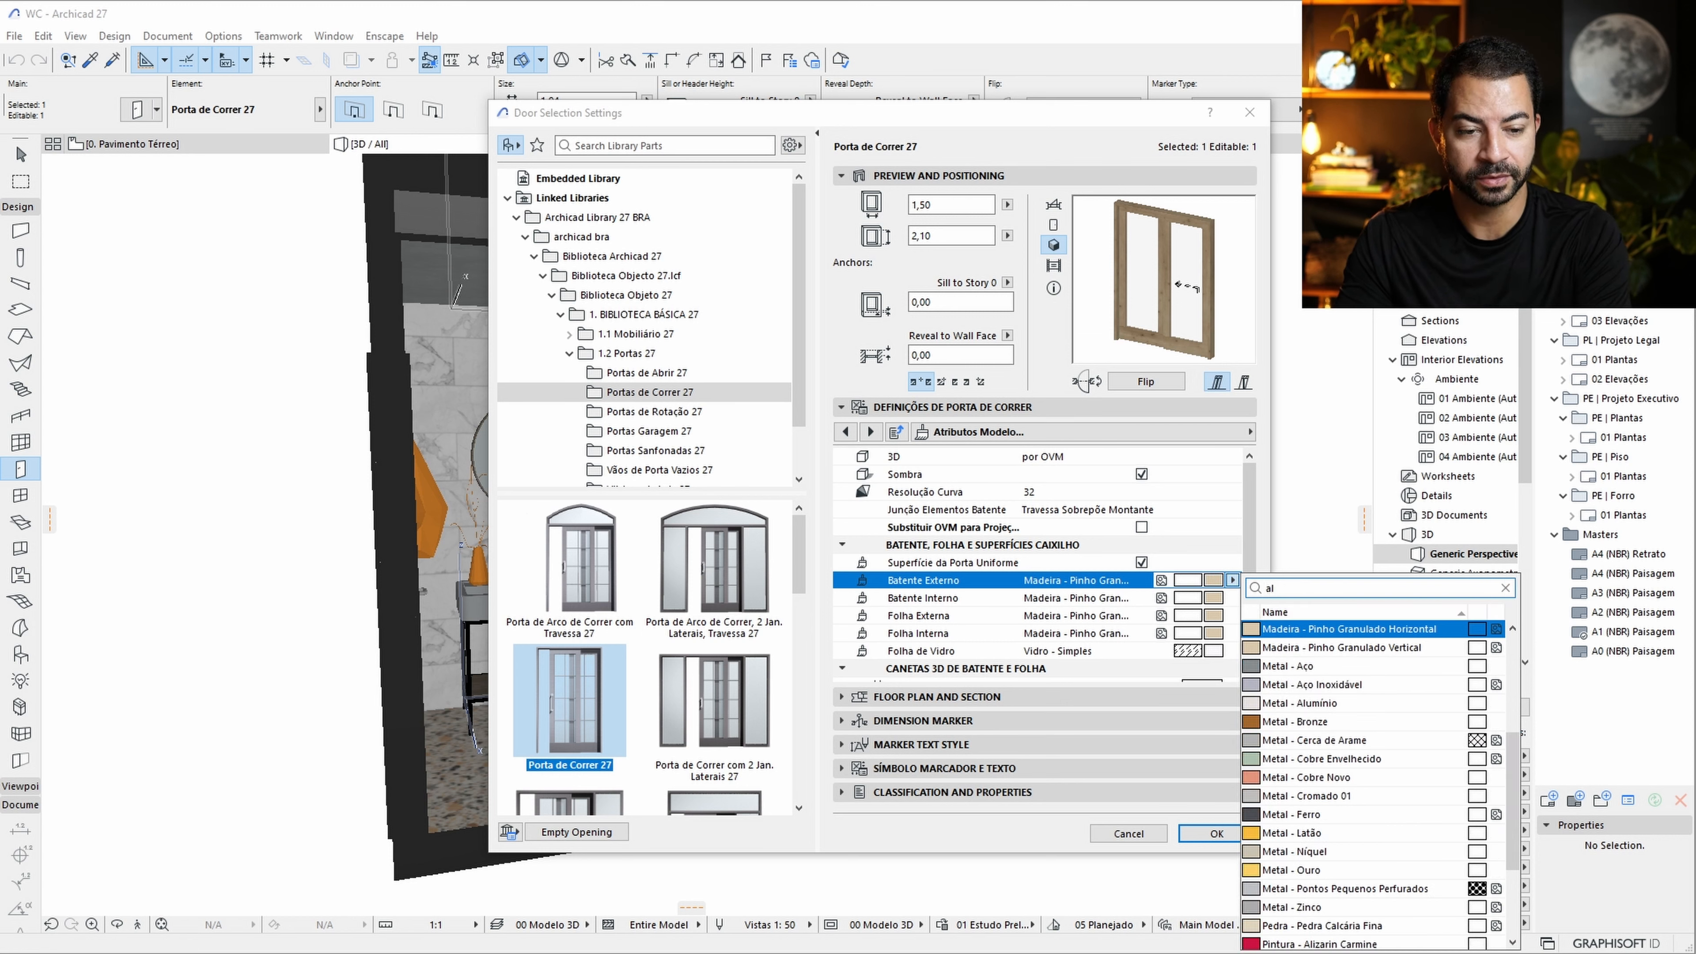
{"action": "left_click", "coordinate": [1349, 732]}
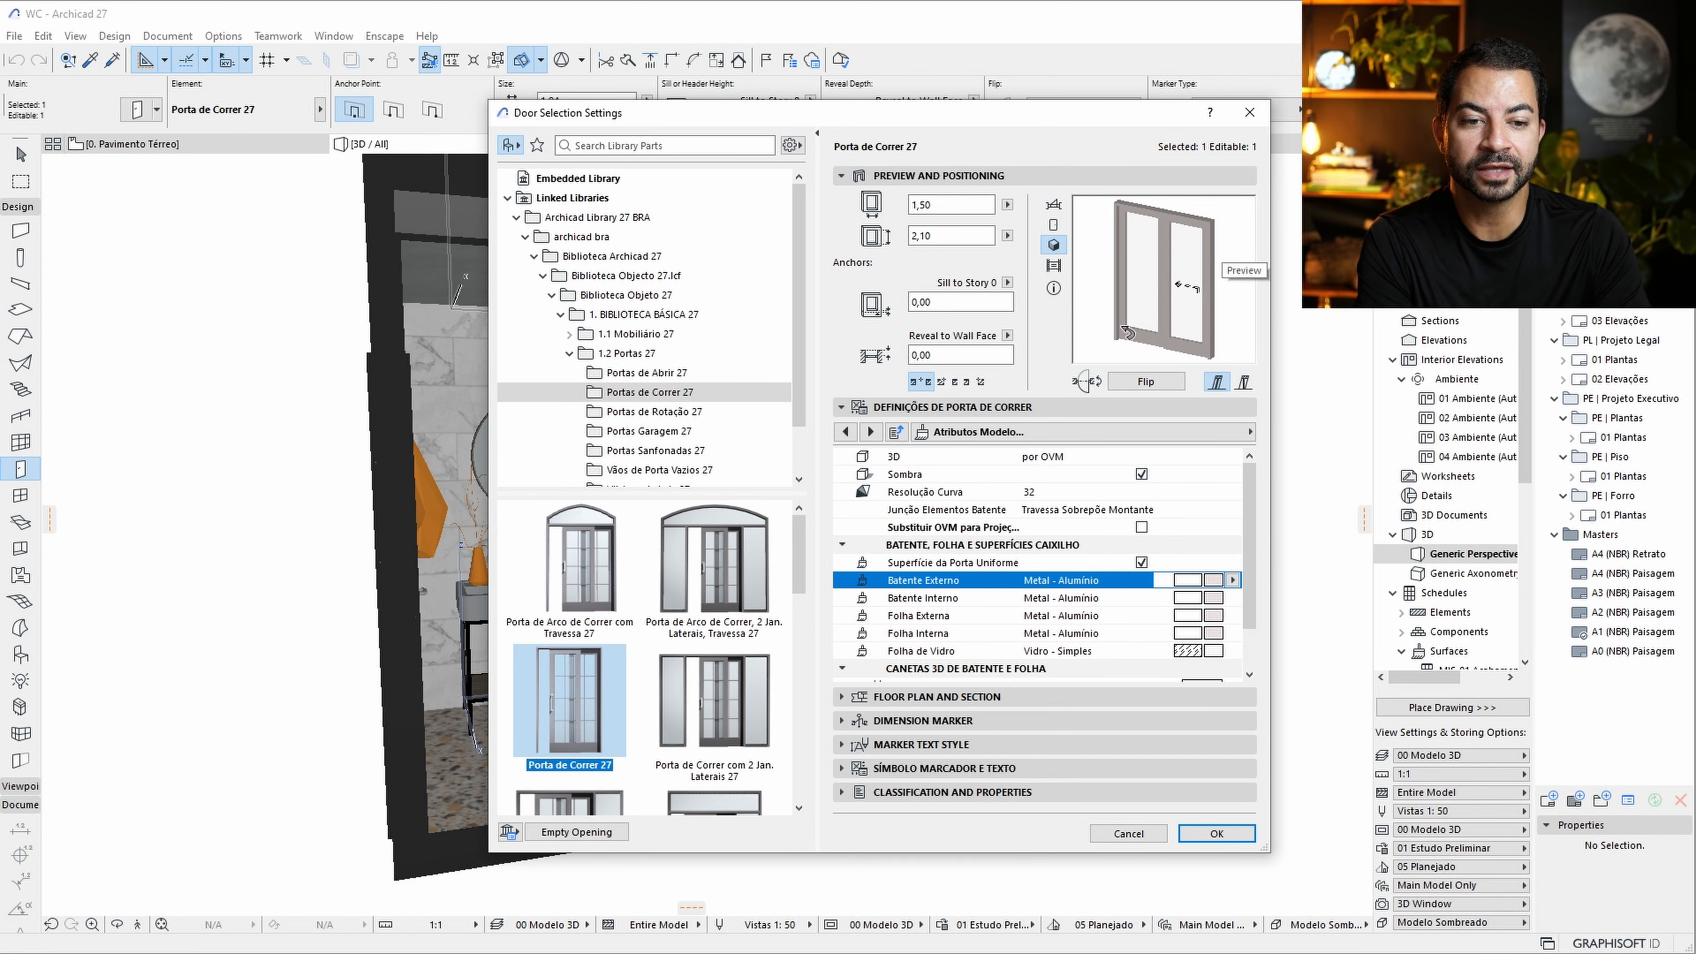
Review the door leaf type settings on the Definições de Porta e Abertura page.
{"action": "left_click", "coordinate": [1249, 431]}
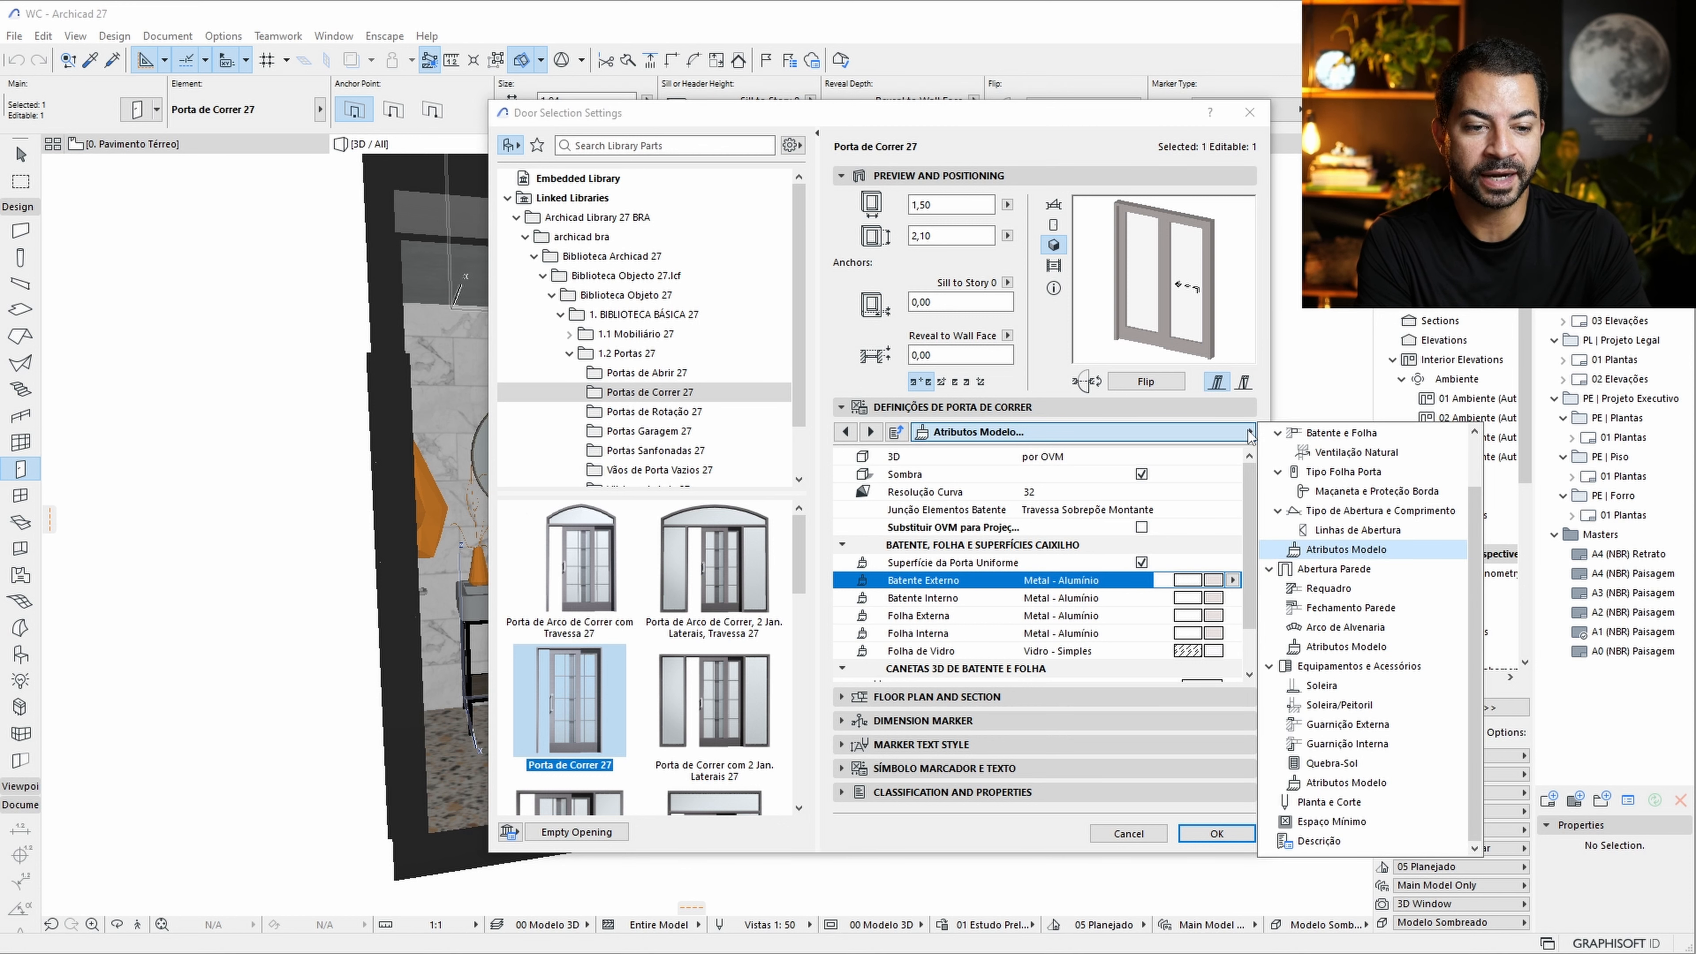
{"action": "scroll", "coordinate": [1364, 476], "scroll_direction": "up", "scroll_amount": 1}
{"action": "left_click", "coordinate": [1364, 476]}
{"action": "left_click", "coordinate": [888, 511]}
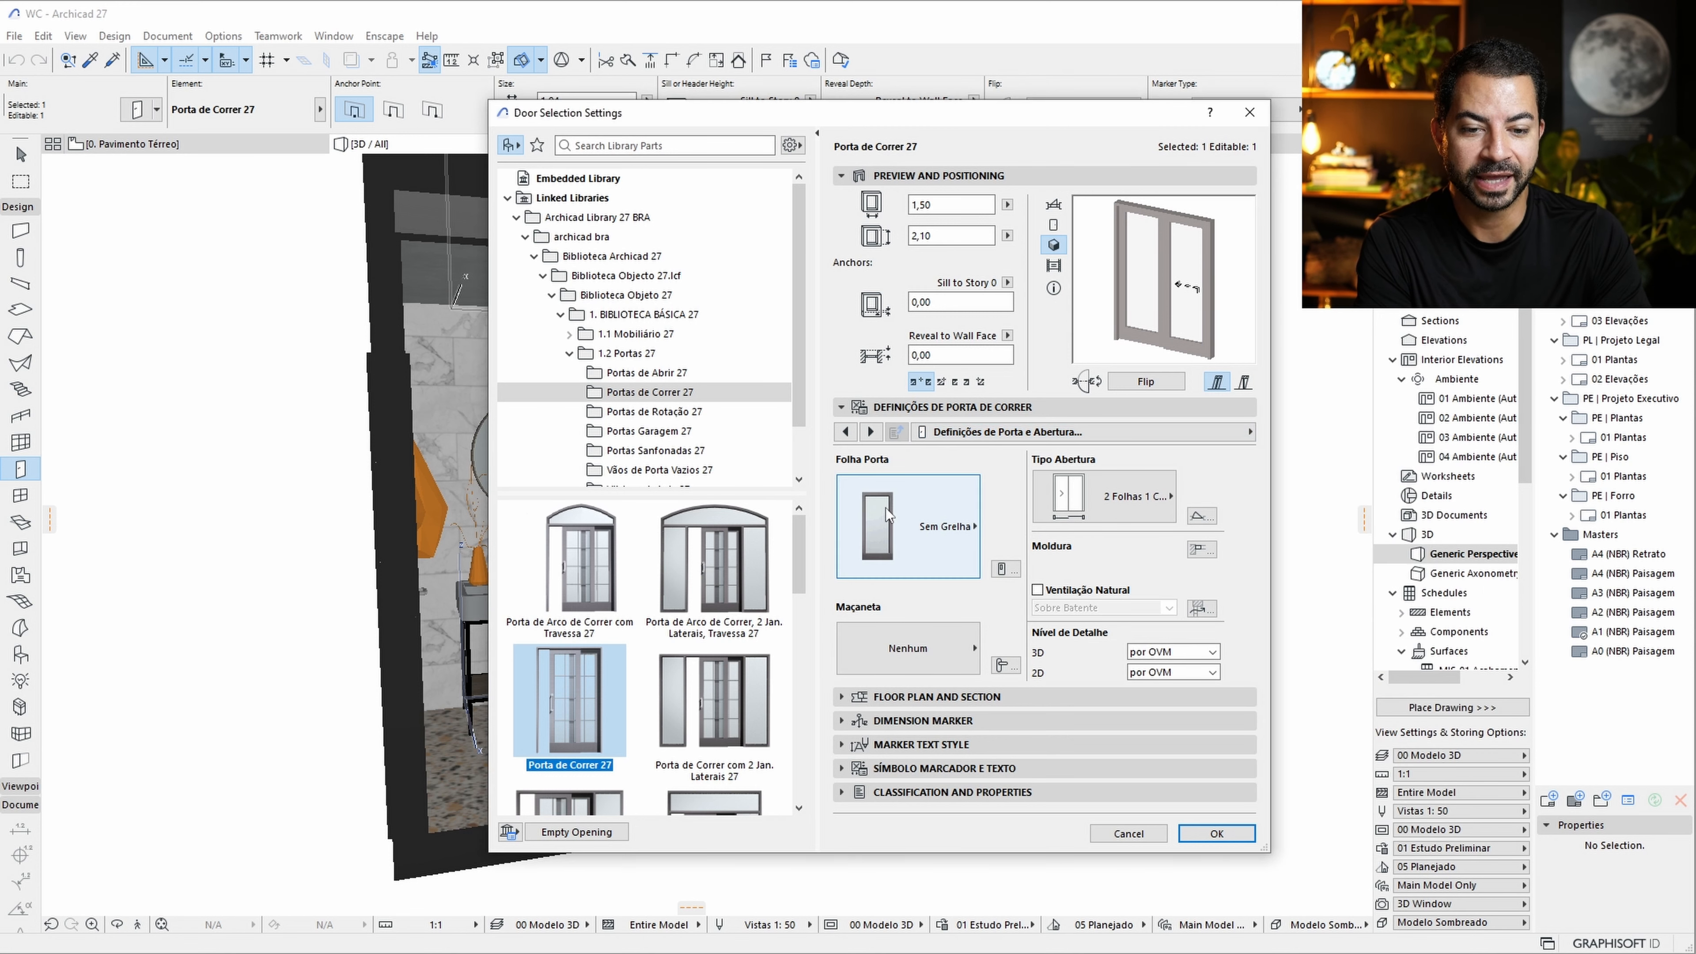
{"action": "left_click", "coordinate": [1006, 569]}
Add a handle at 1,00 height on the Maçaneta e Proteção Borda page.
{"action": "left_click", "coordinate": [1250, 432]}
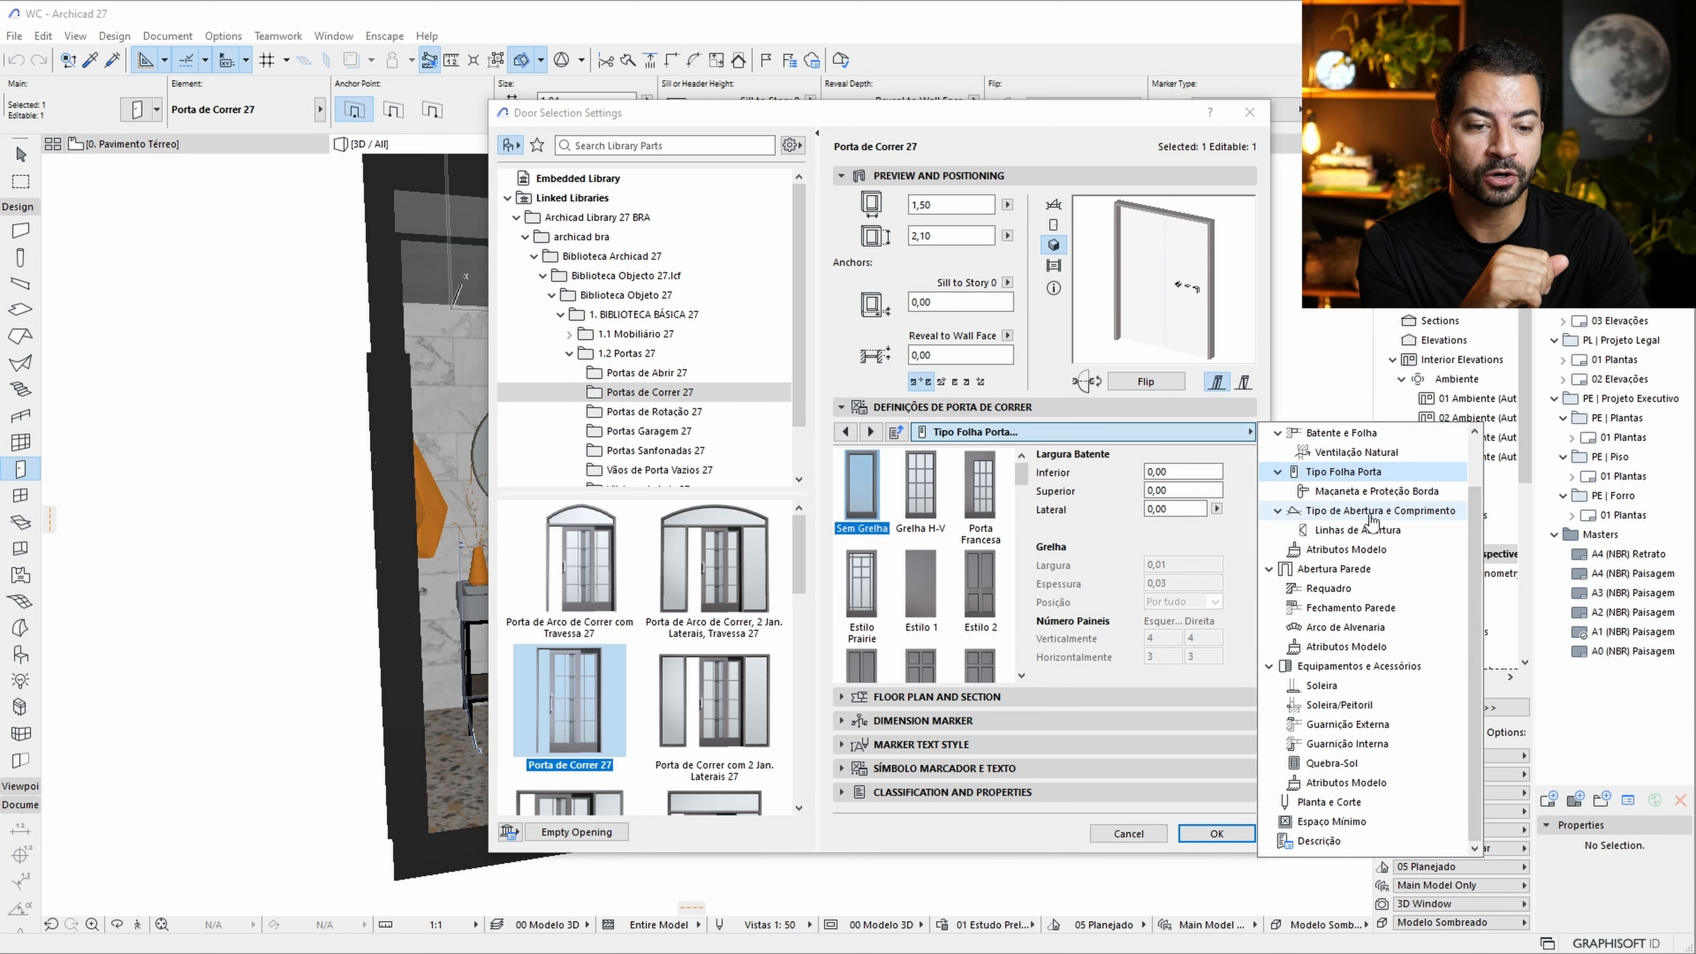
{"action": "left_click", "coordinate": [1368, 491]}
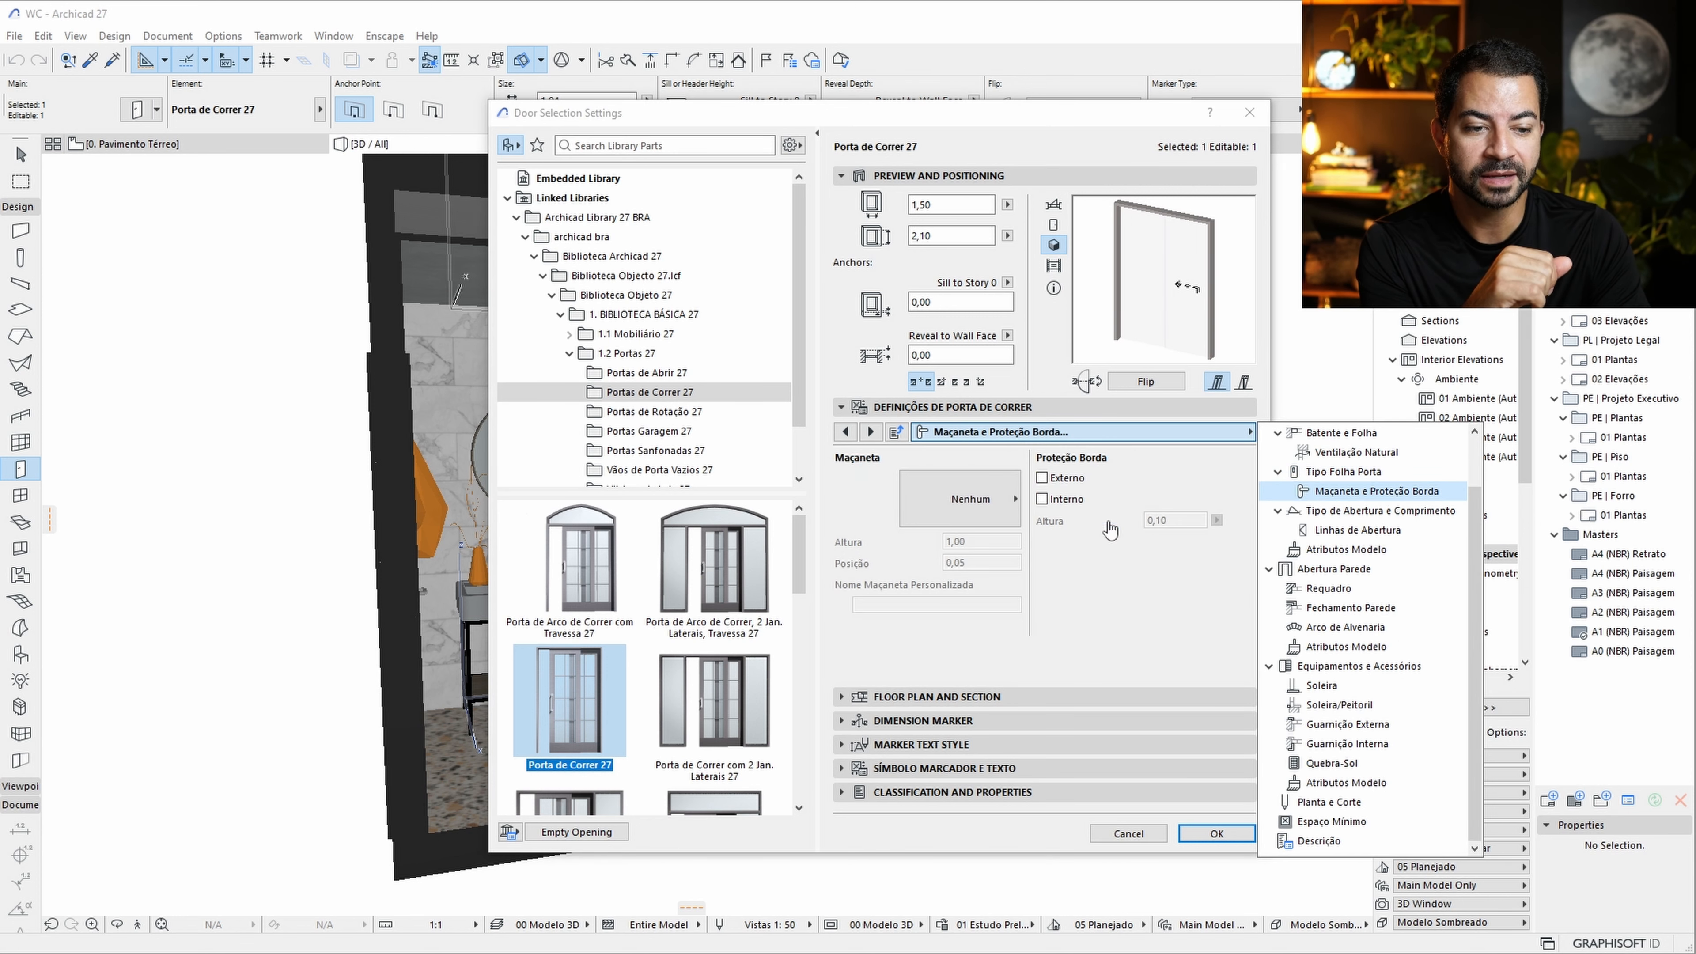
{"action": "left_click", "coordinate": [973, 499]}
{"action": "left_click", "coordinate": [1064, 508]}
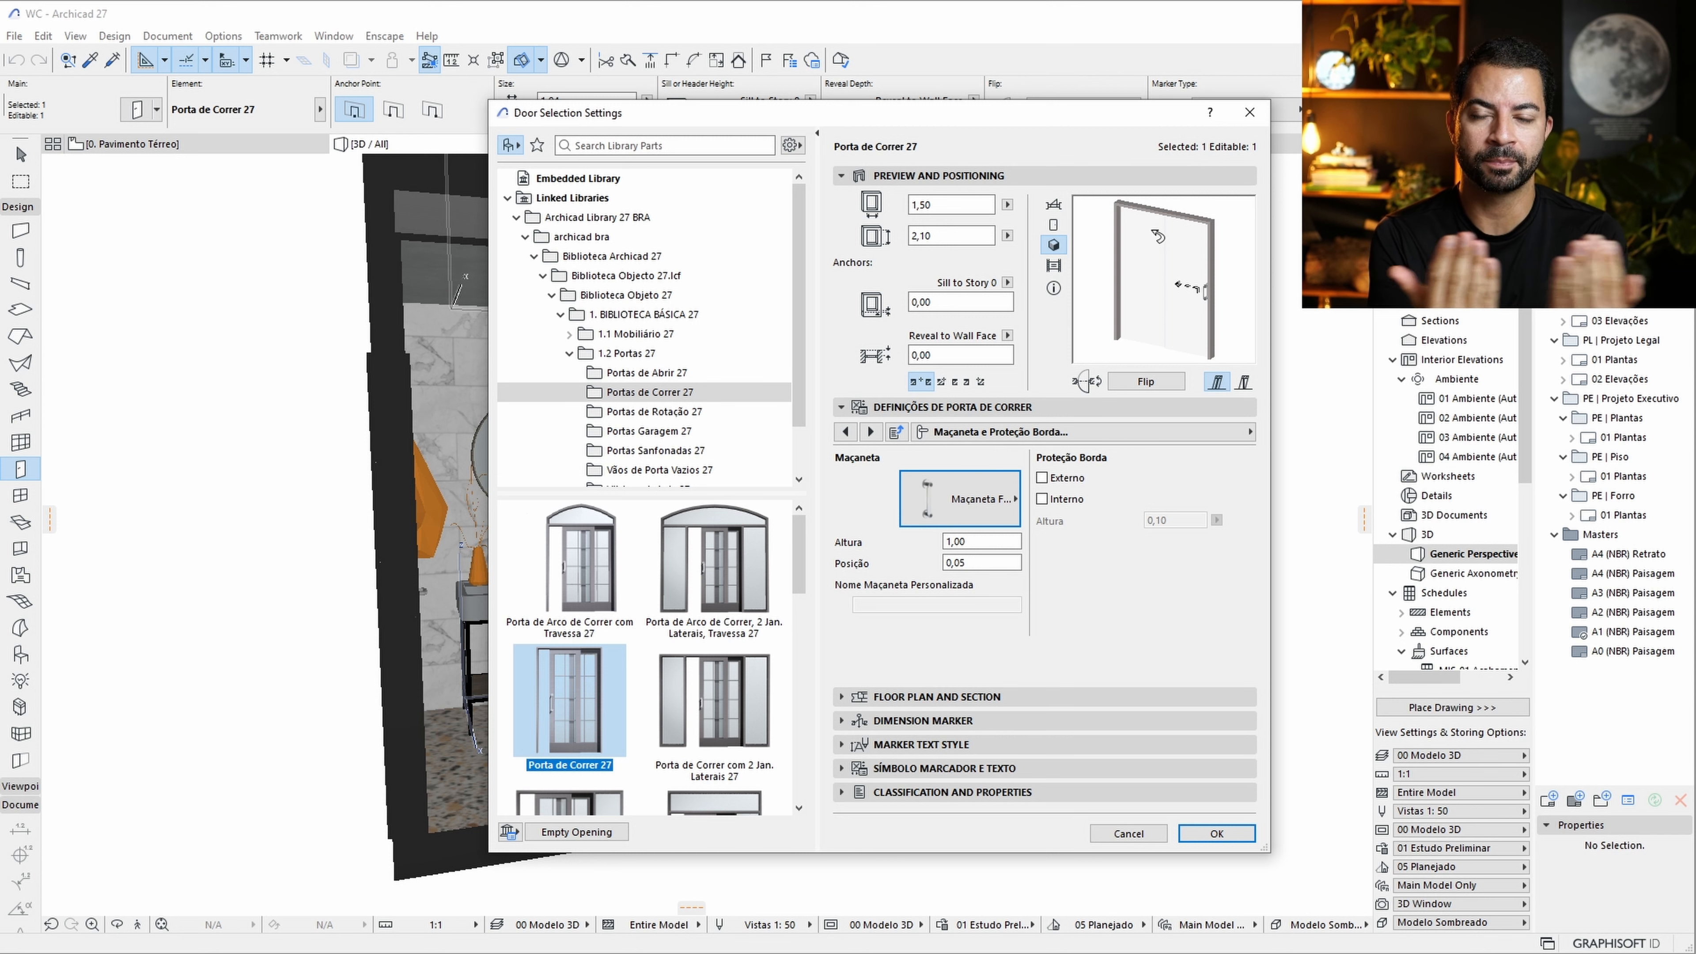
{"action": "left_click", "coordinate": [1082, 432]}
{"action": "left_click", "coordinate": [1341, 491]}
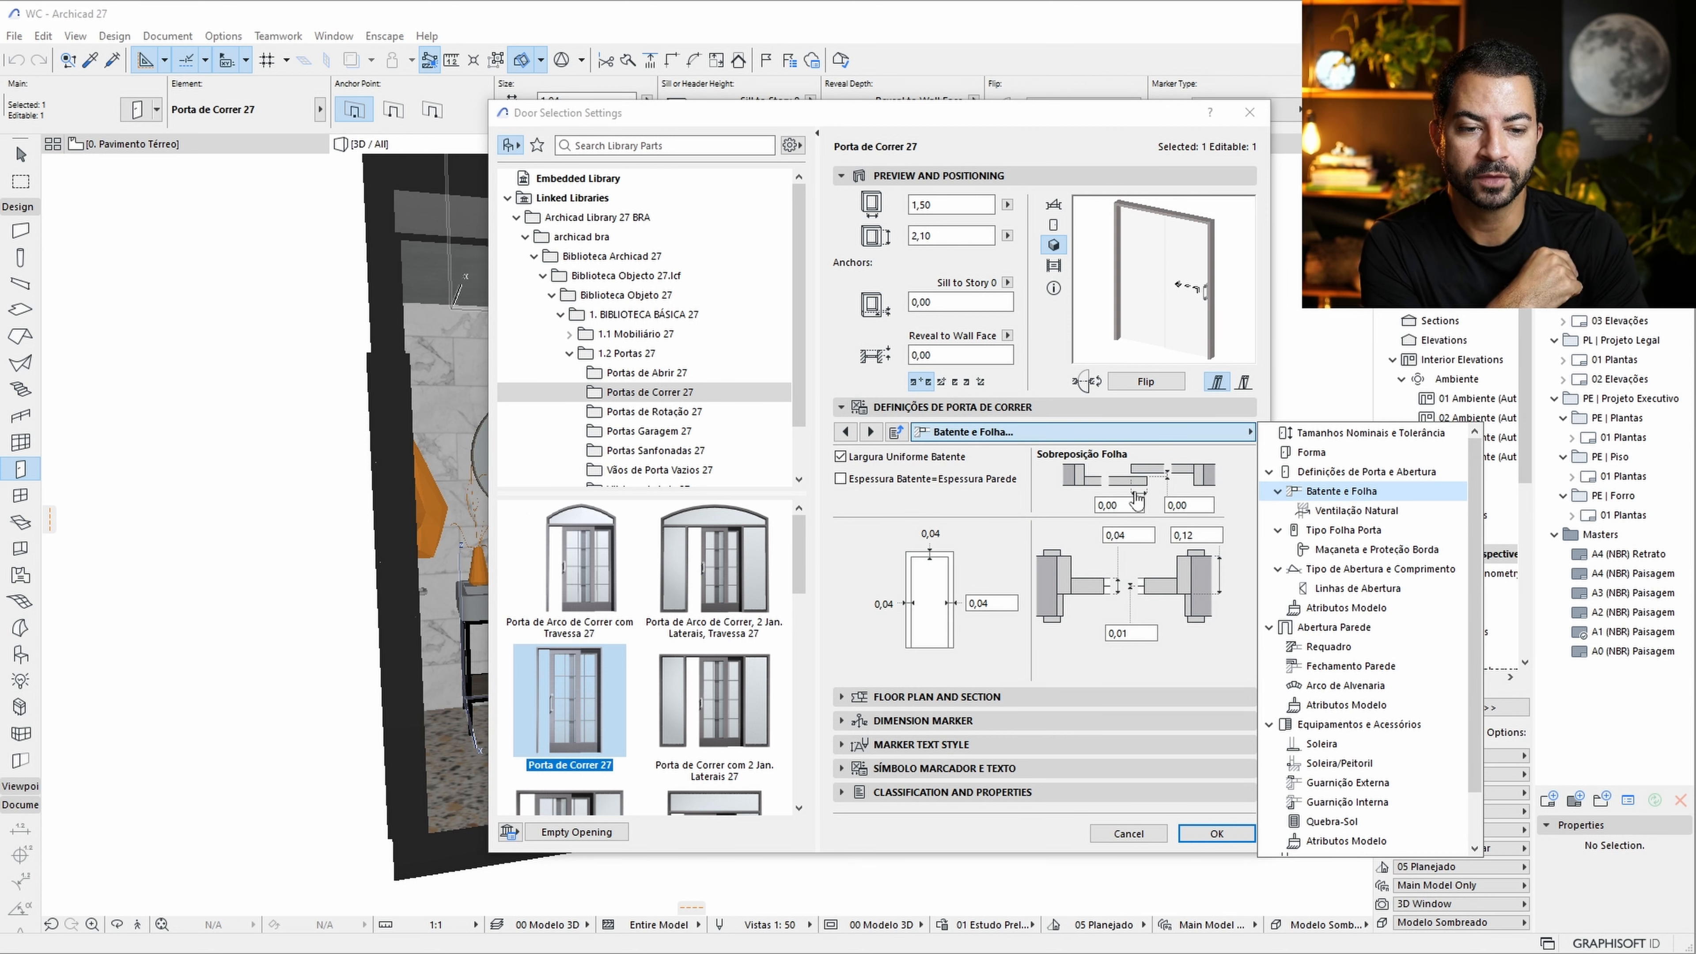
Change the Sobreposição Folha leaf overlap on the Batente e Folha page to 0,02.
{"action": "left_click", "coordinate": [1132, 508]}
{"action": "left_click_drag", "start_coordinate": [1133, 508], "coordinate": [1106, 506]}
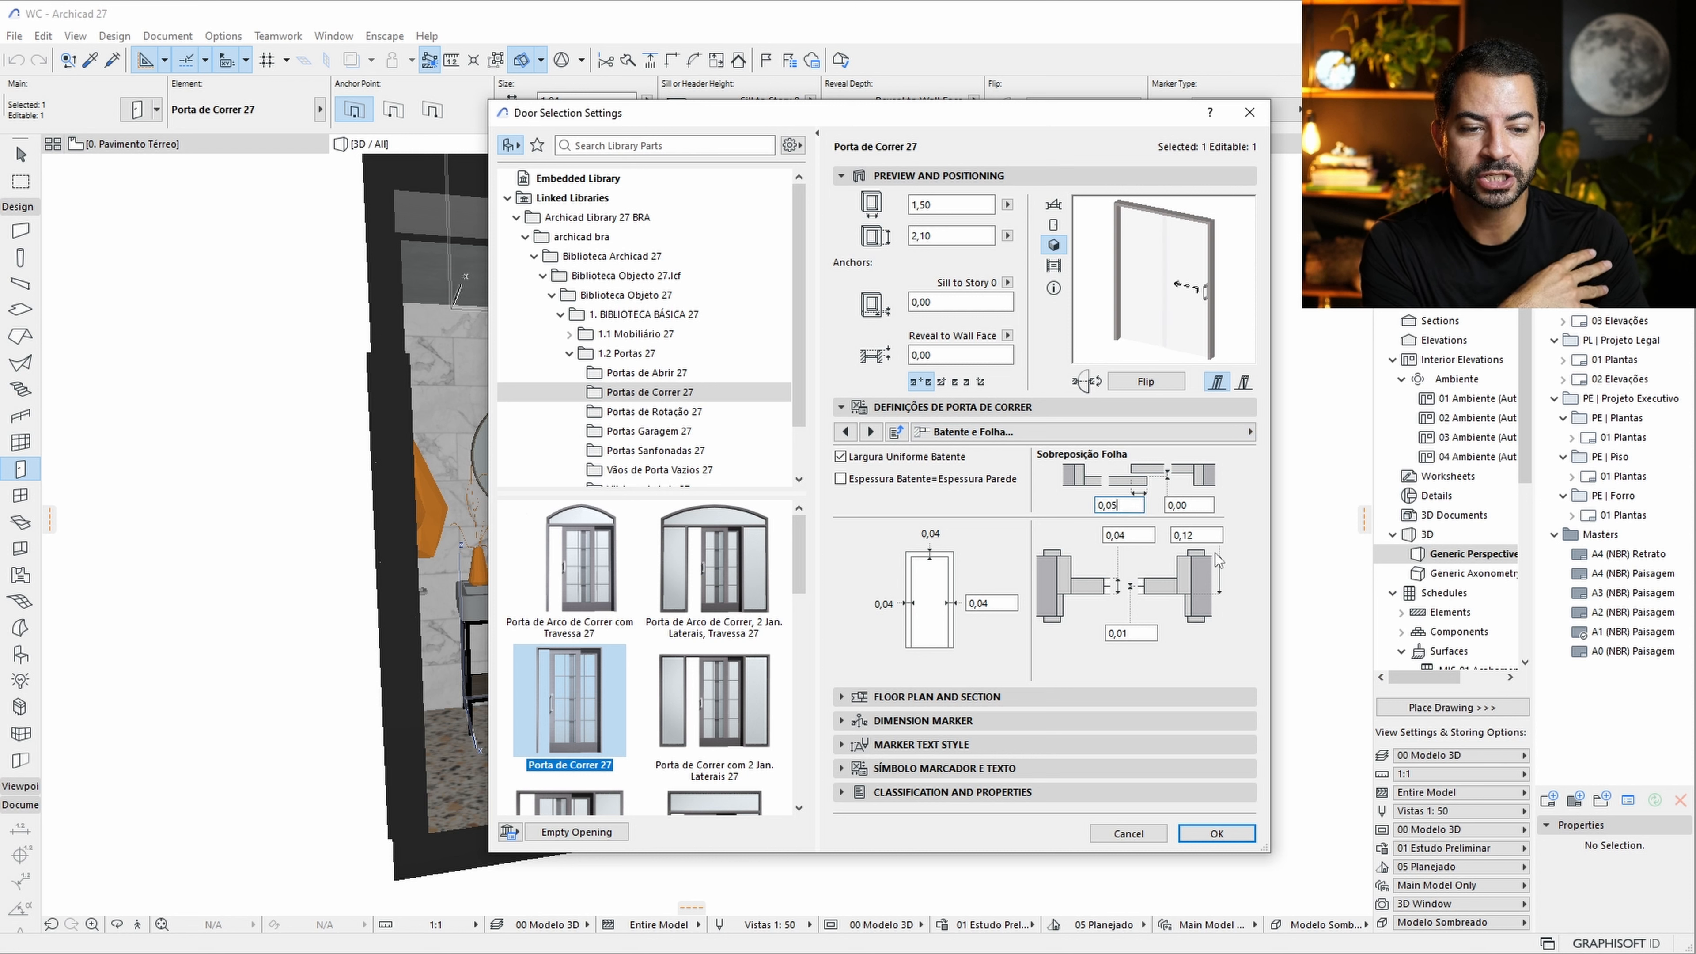
{"action": "left_click", "coordinate": [1137, 538]}
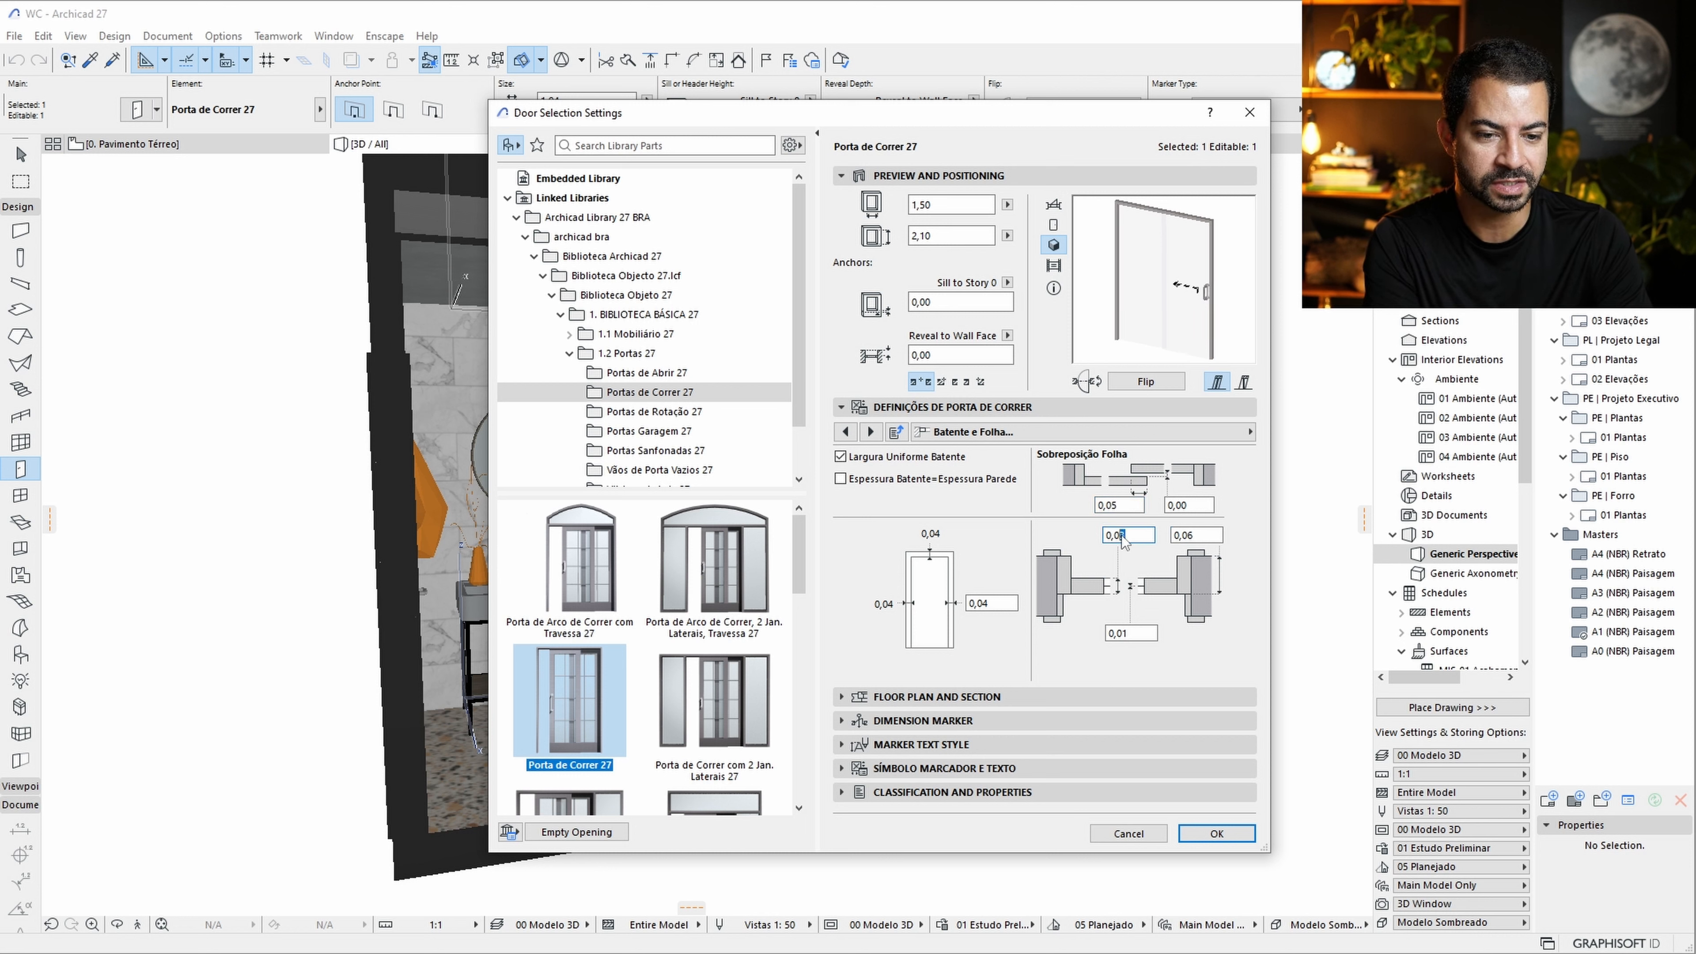
{"action": "type", "text": "2"}
{"action": "key", "text": "Tab"}
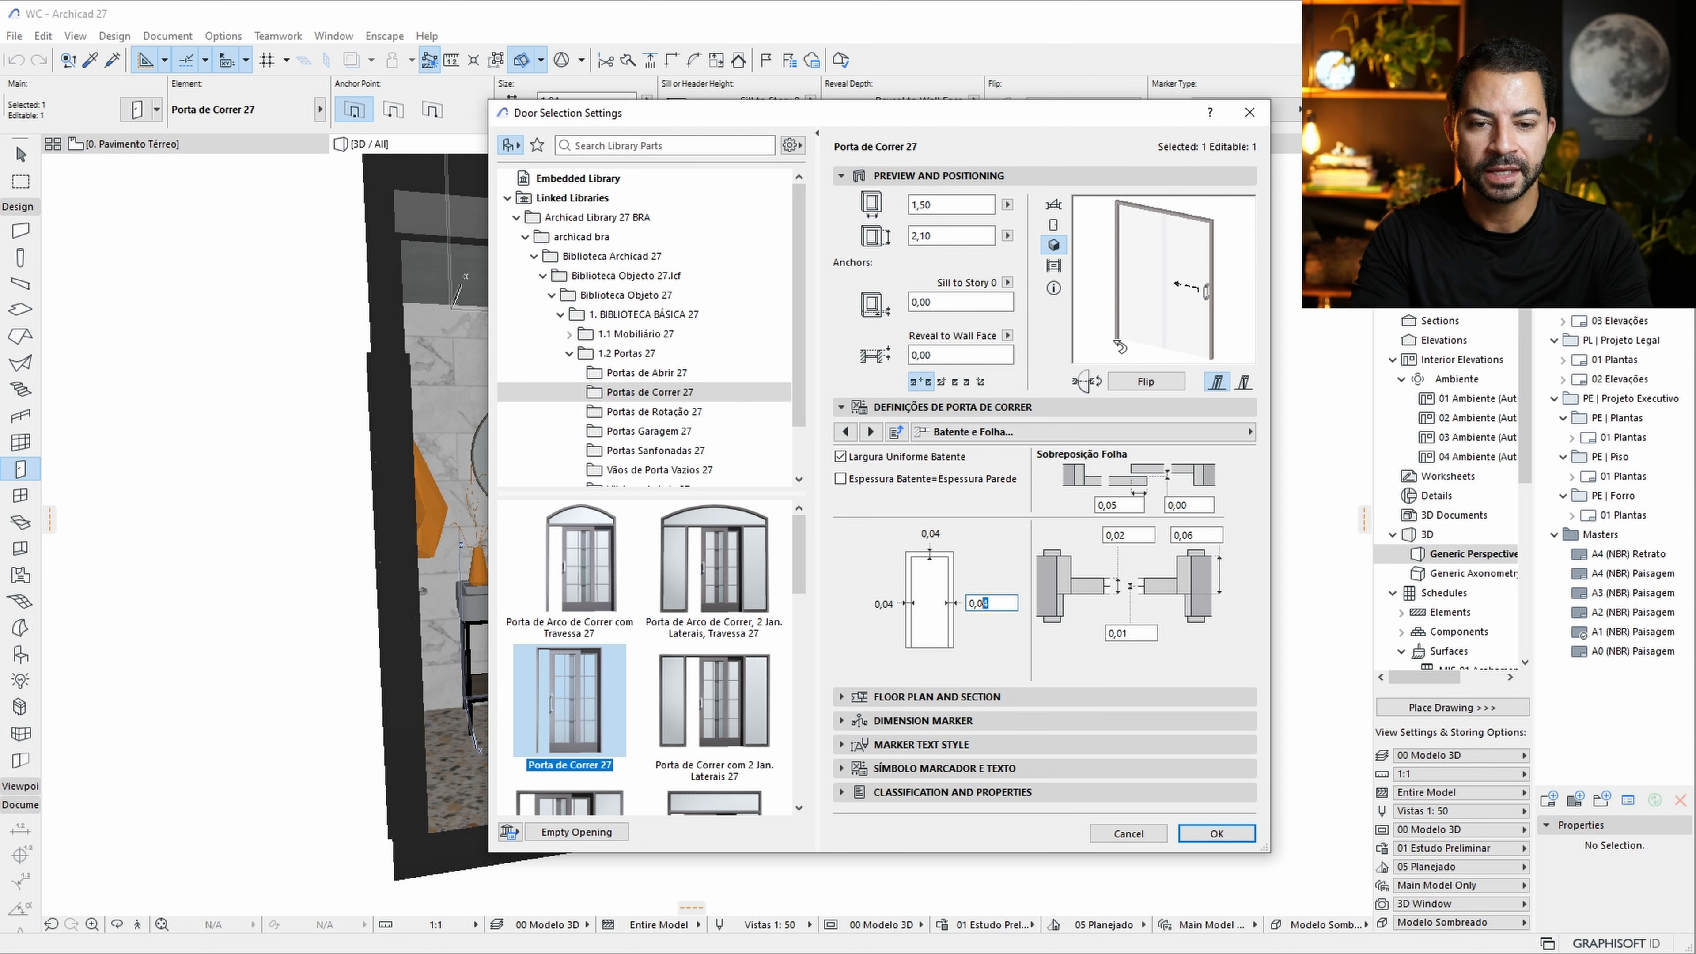
{"action": "left_click", "coordinate": [1186, 434]}
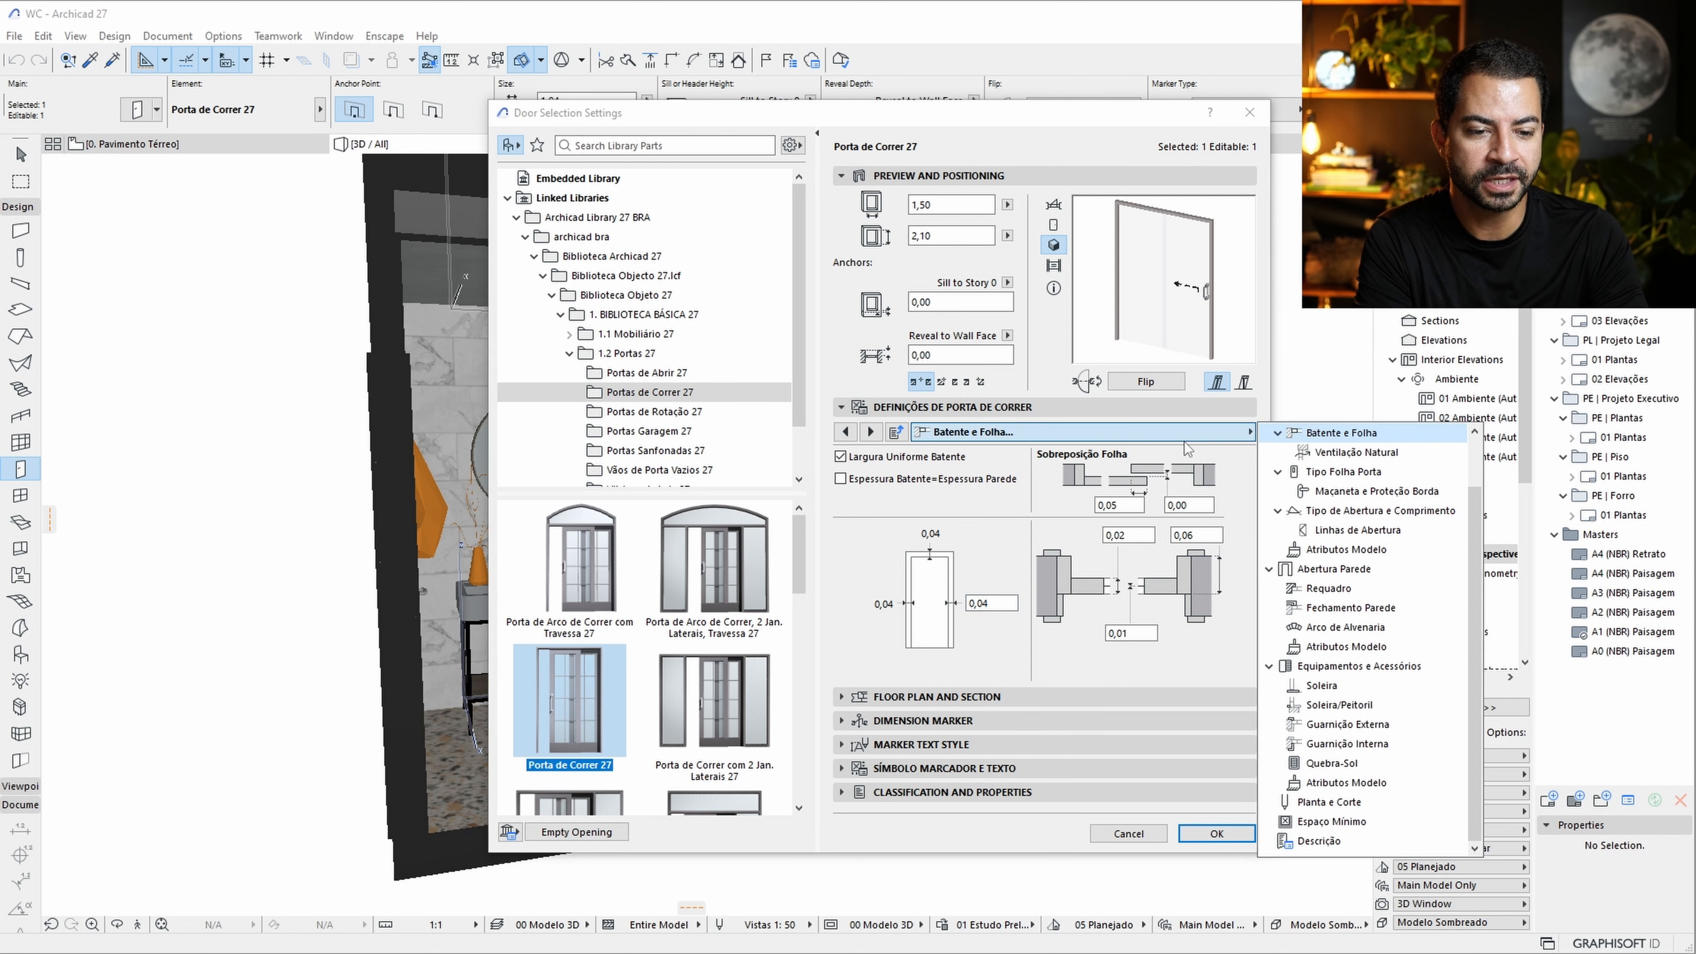
Turn on the Soleira threshold with side values 0,02 and 0,01 and thickness 0,02.
{"action": "left_click", "coordinate": [1366, 687]}
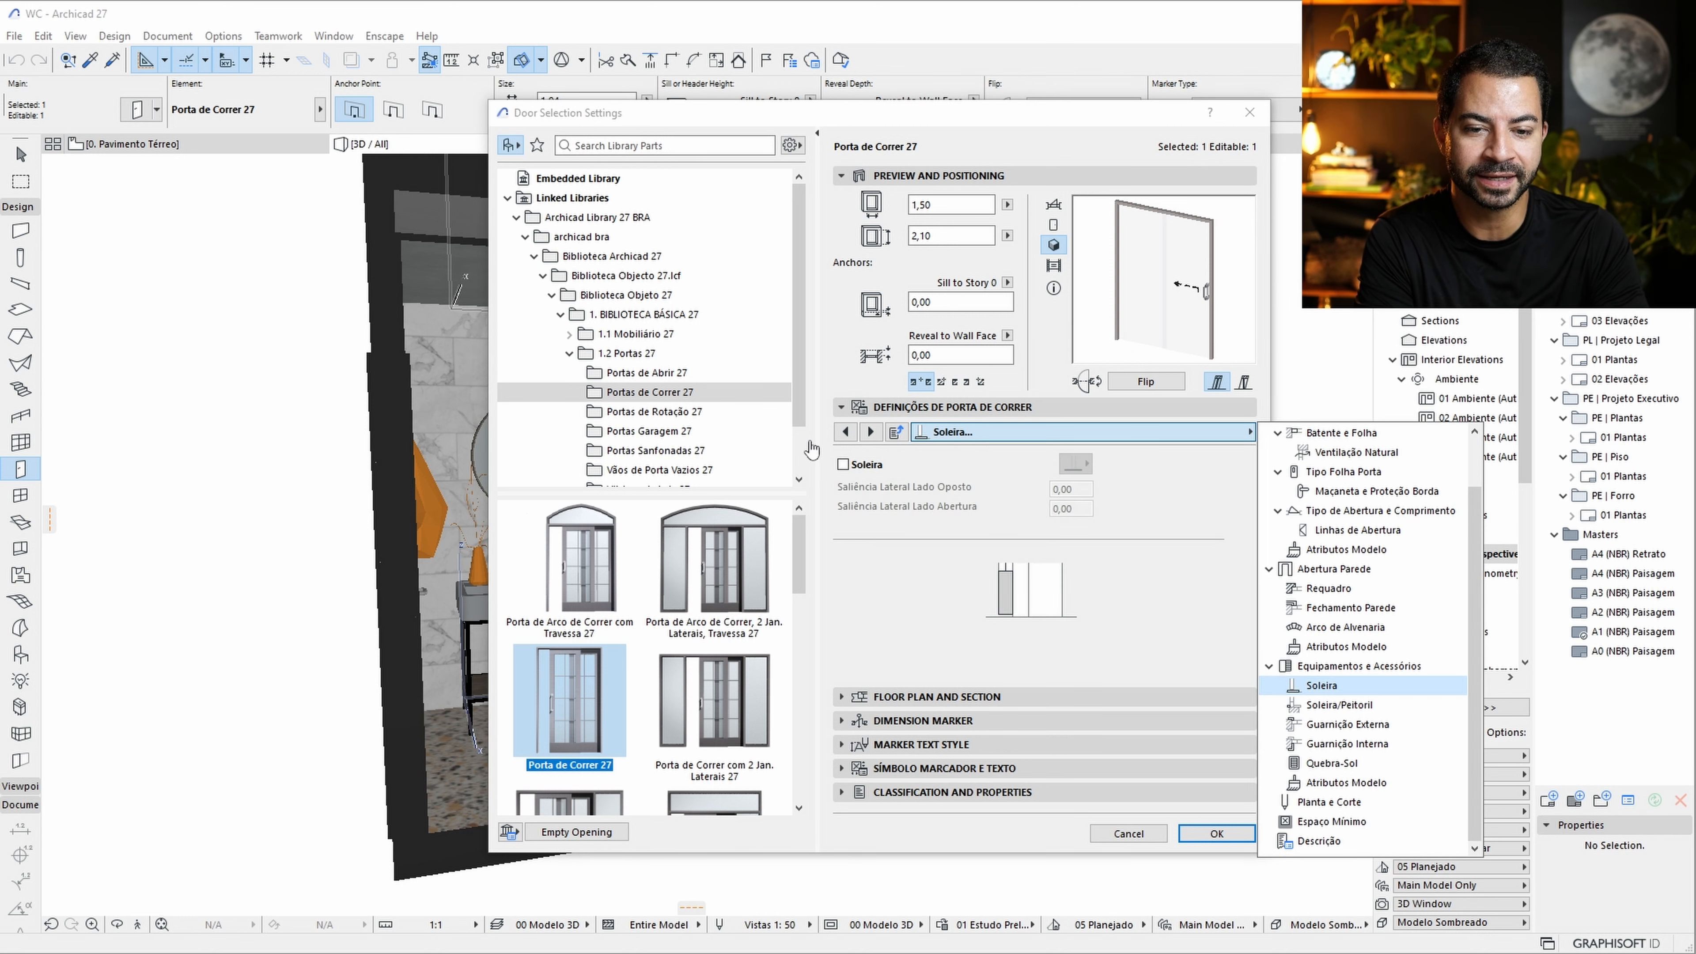
{"action": "left_click", "coordinate": [843, 466]}
{"action": "left_click", "coordinate": [842, 465]}
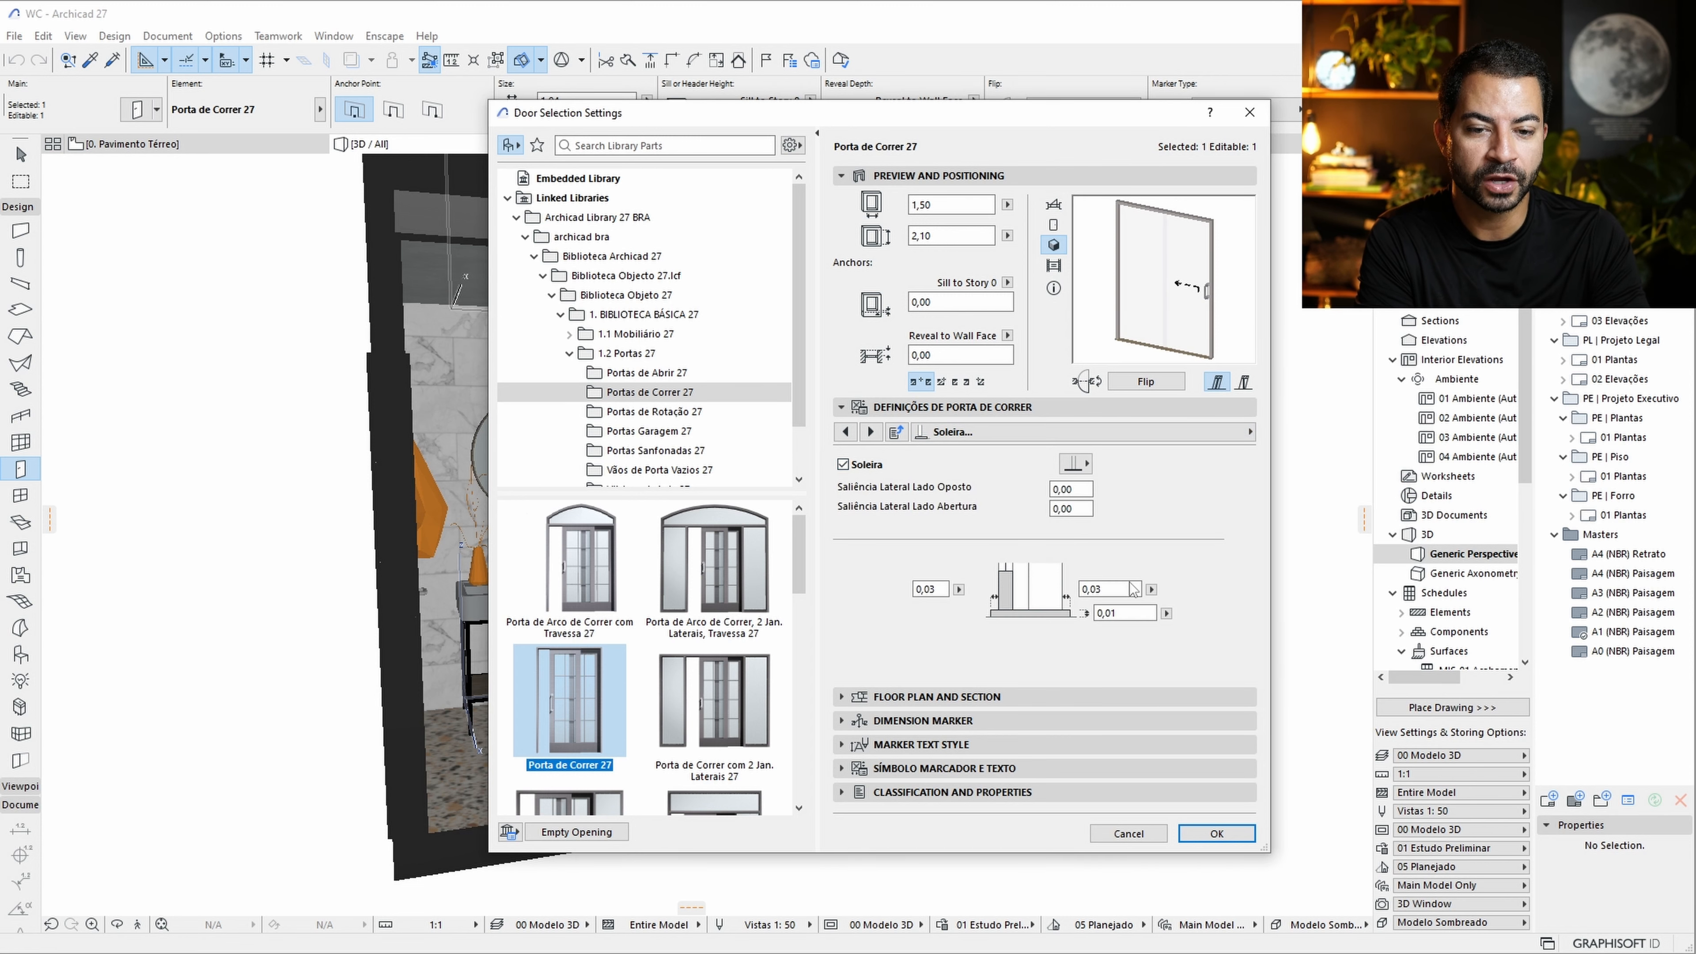
{"action": "left_click_drag", "start_coordinate": [1122, 591], "coordinate": [1098, 602]}
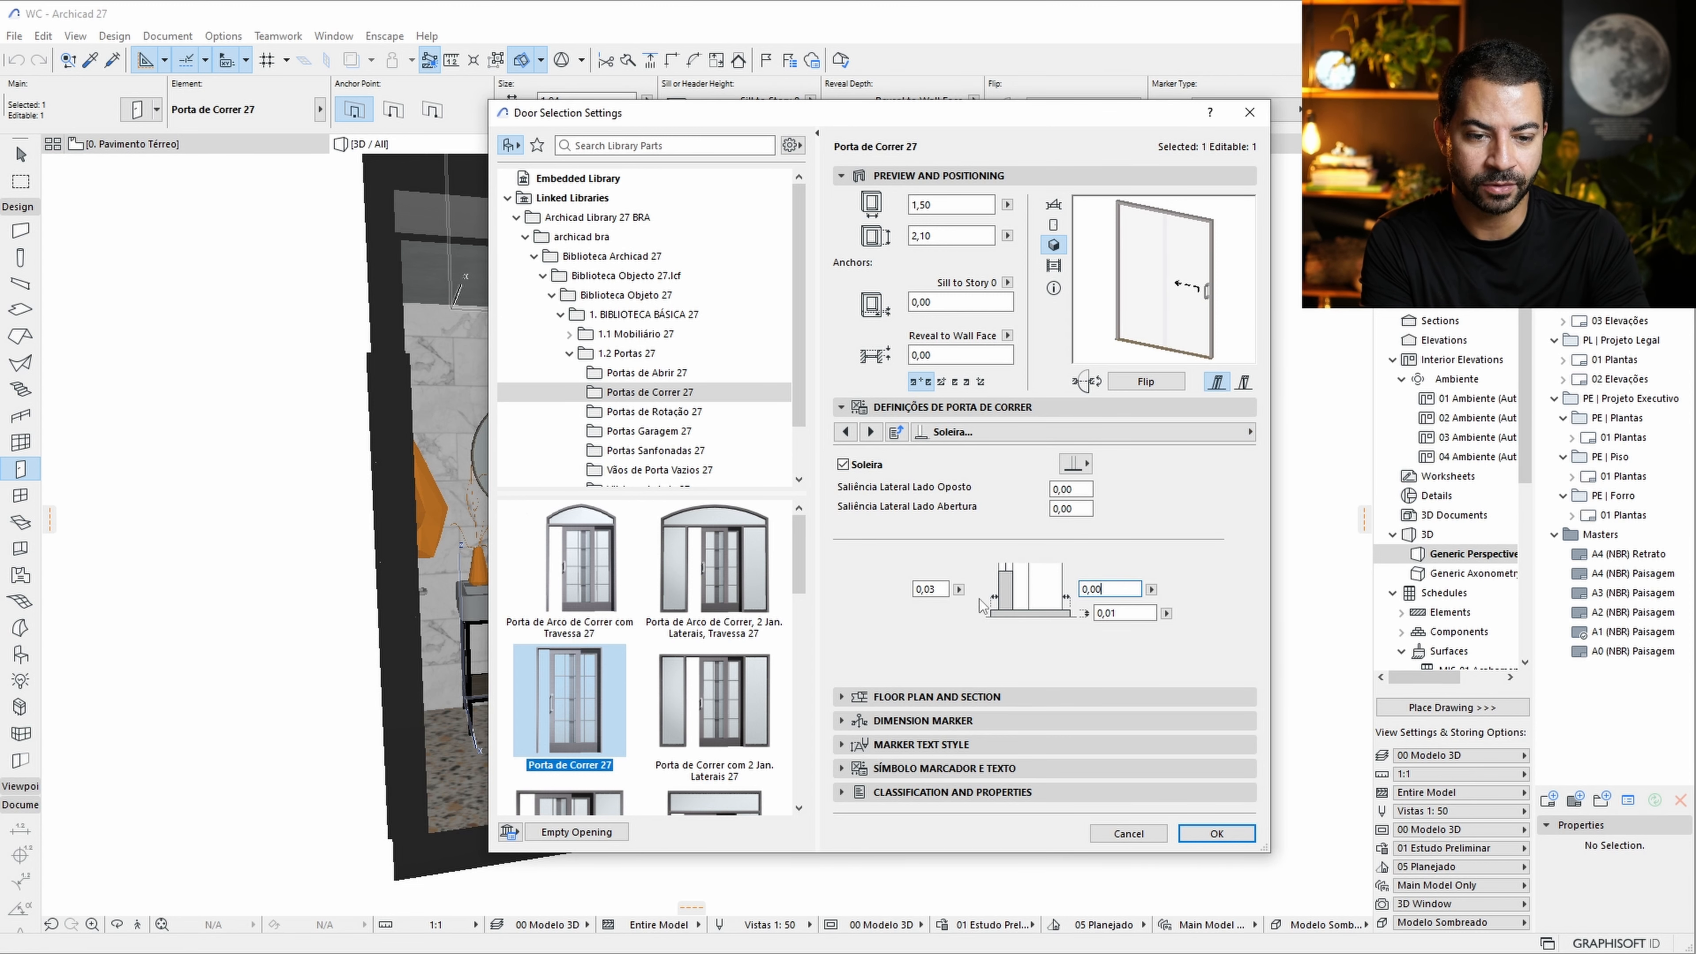
{"action": "left_click", "coordinate": [932, 589]}
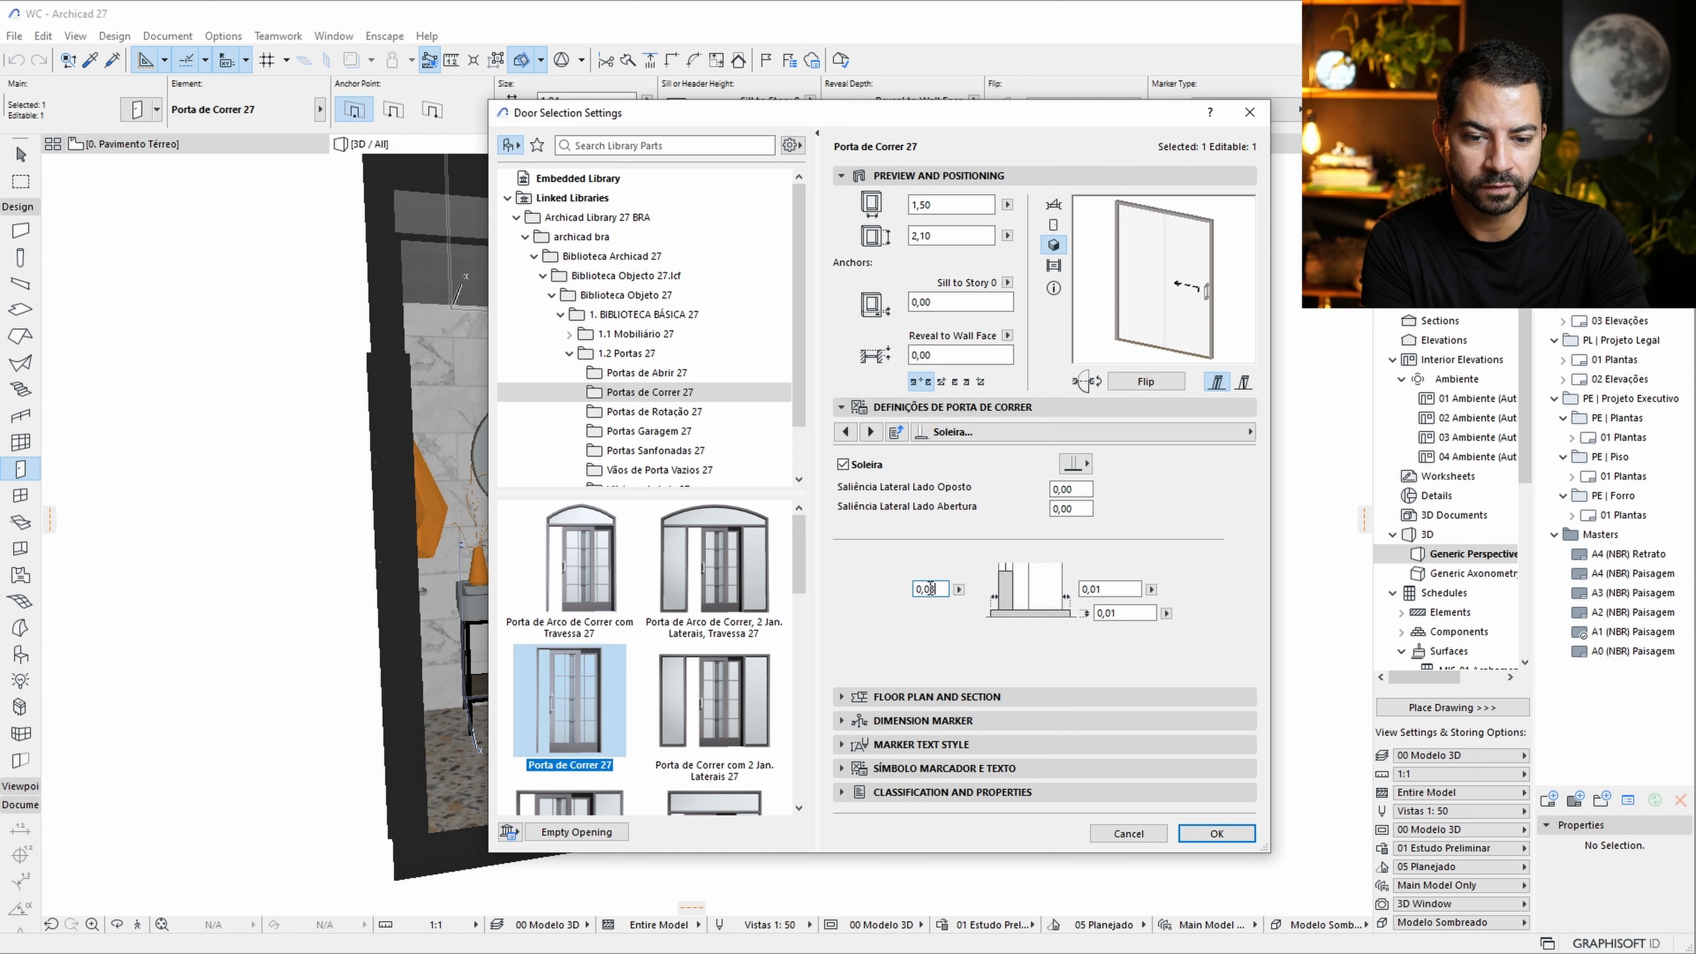
{"action": "type", "text": "0,02"}
{"action": "left_click", "coordinate": [1125, 613]}
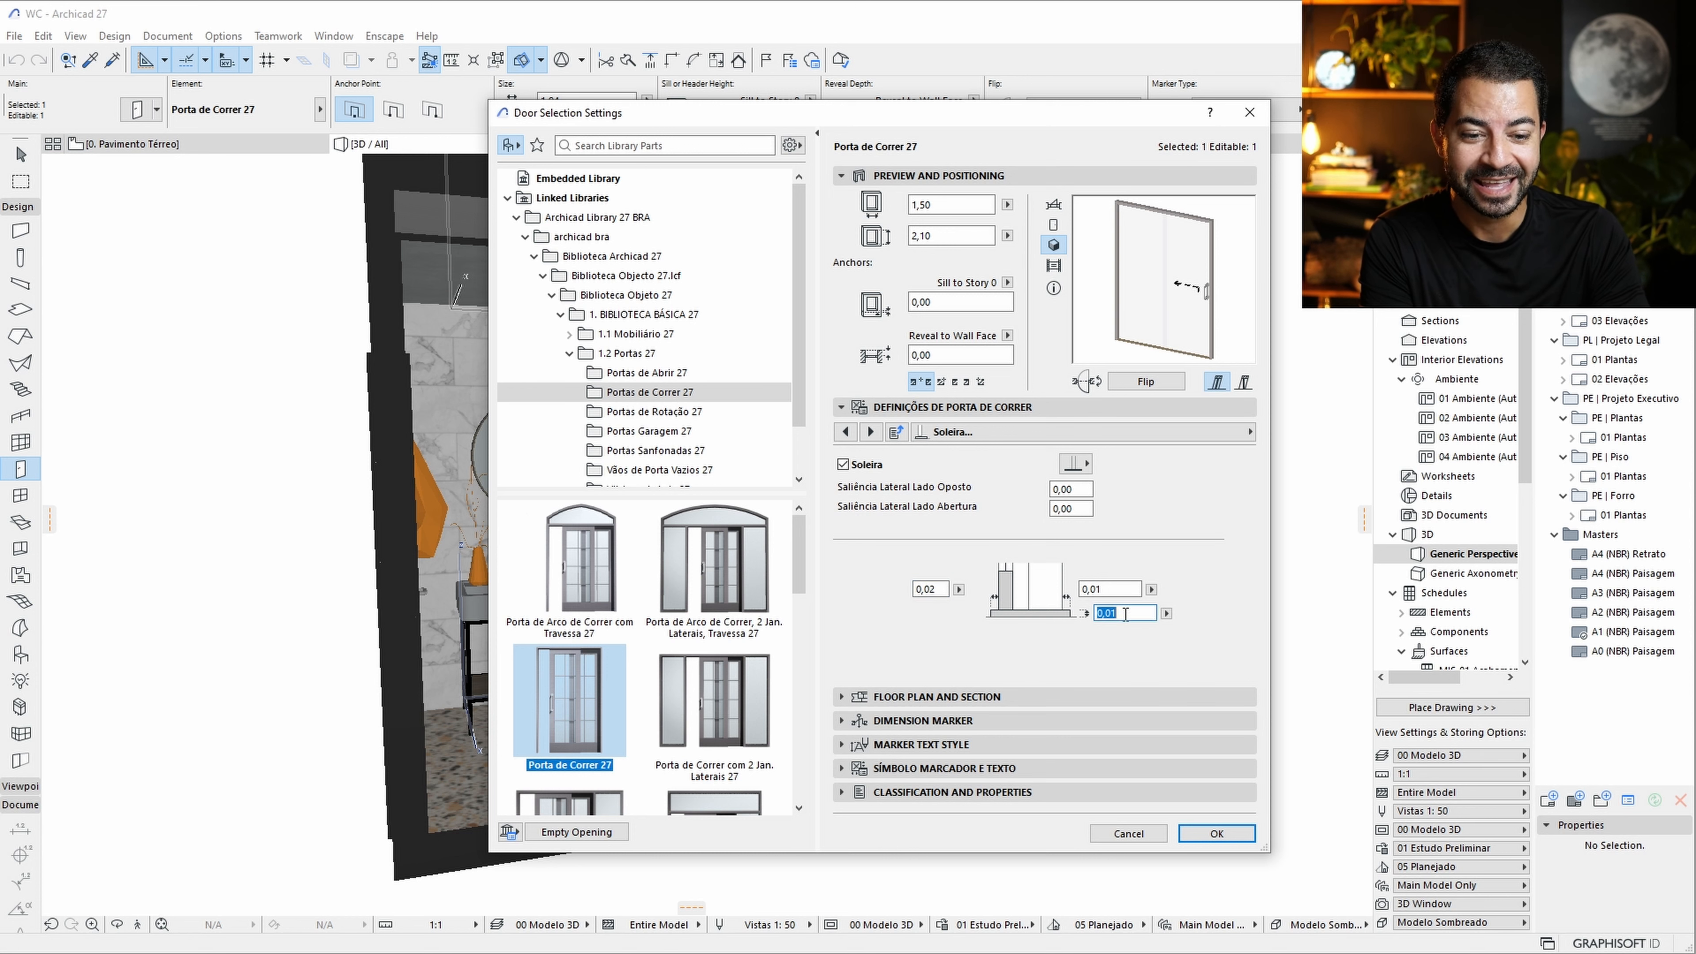
{"action": "left_click", "coordinate": [1124, 612]}
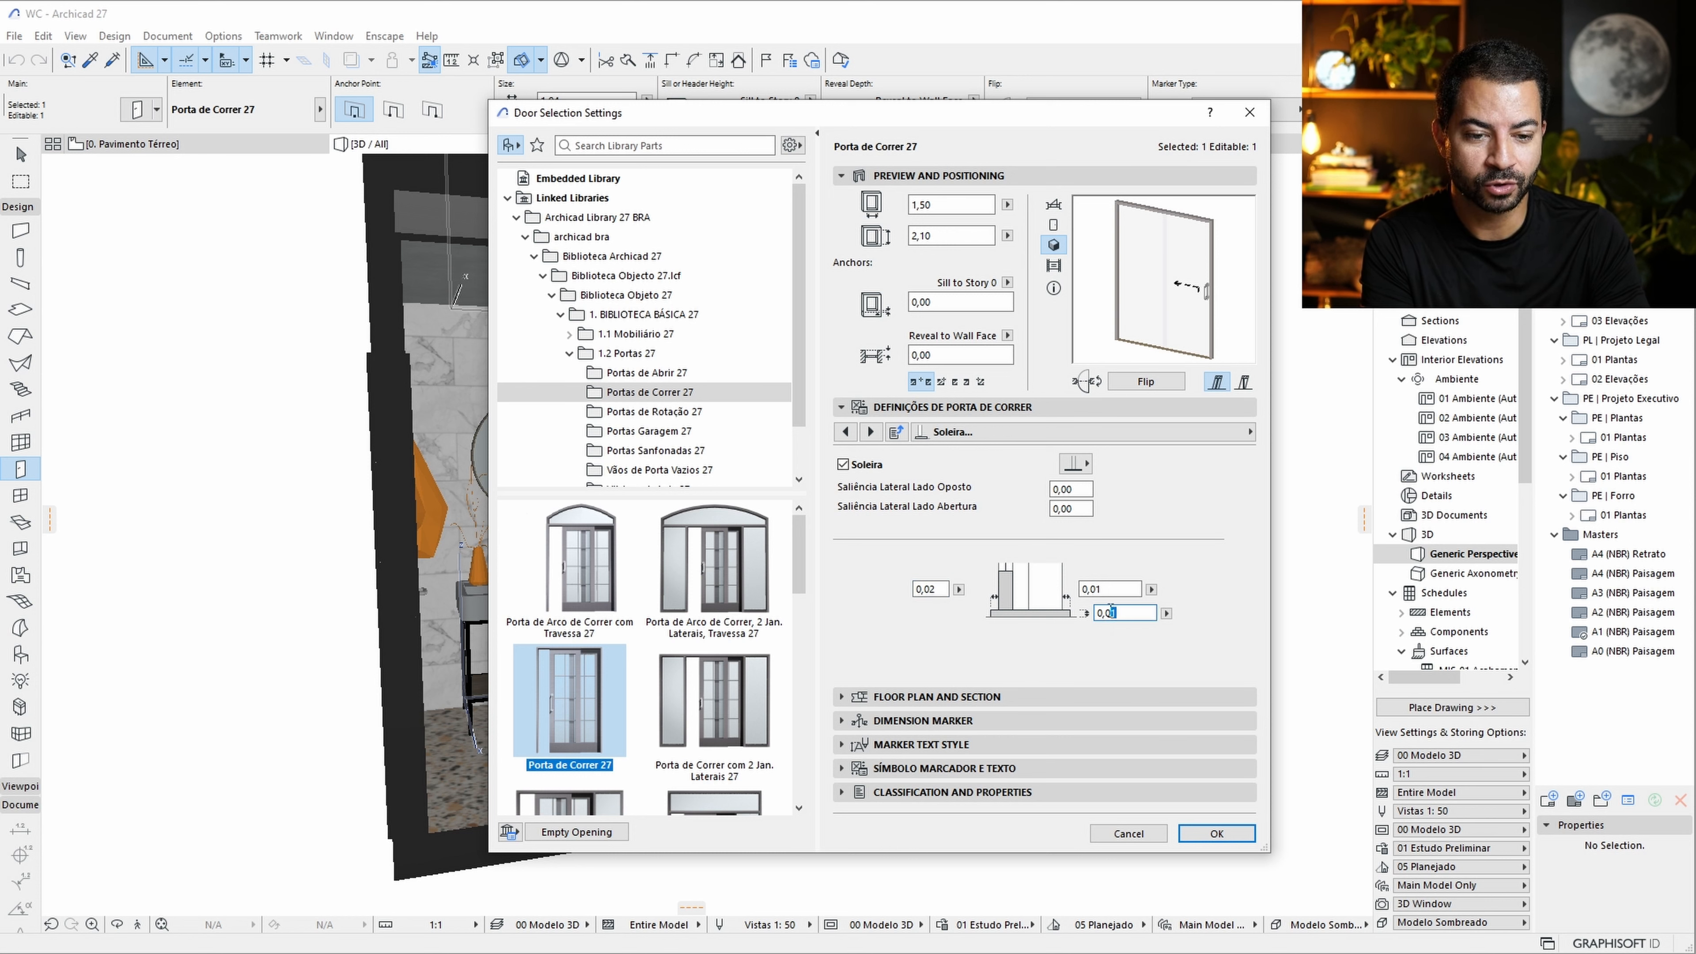
{"action": "type", "text": "2"}
{"action": "key", "text": "Tab"}
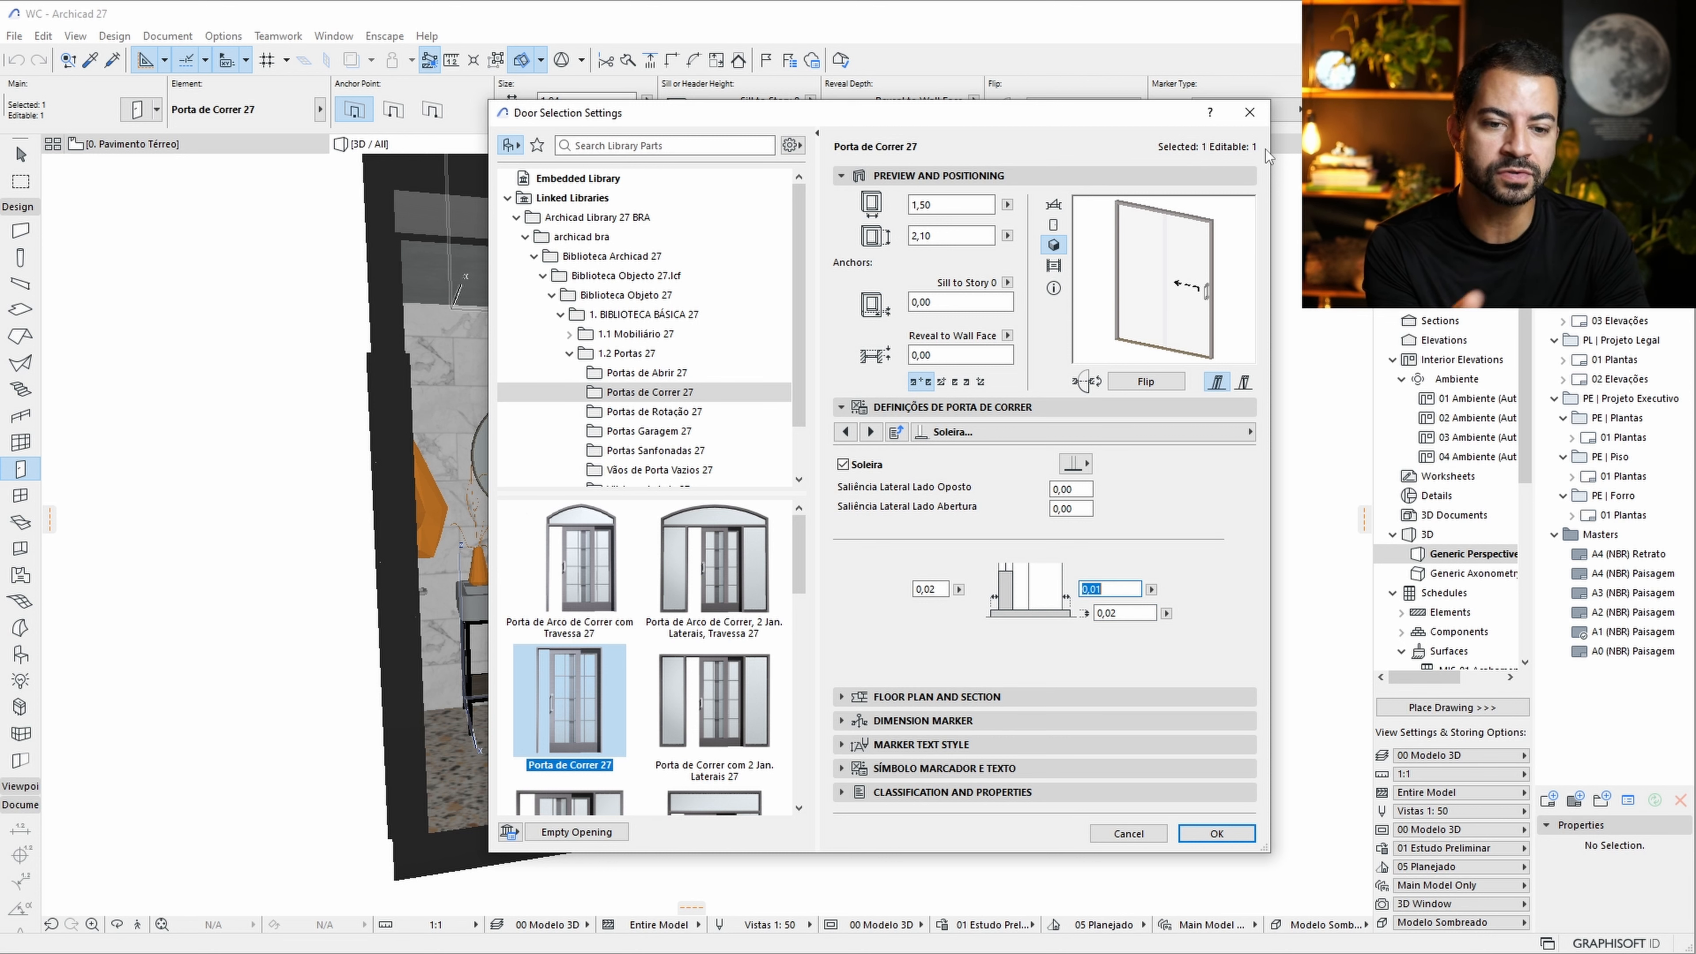
{"action": "left_click", "coordinate": [1169, 432]}
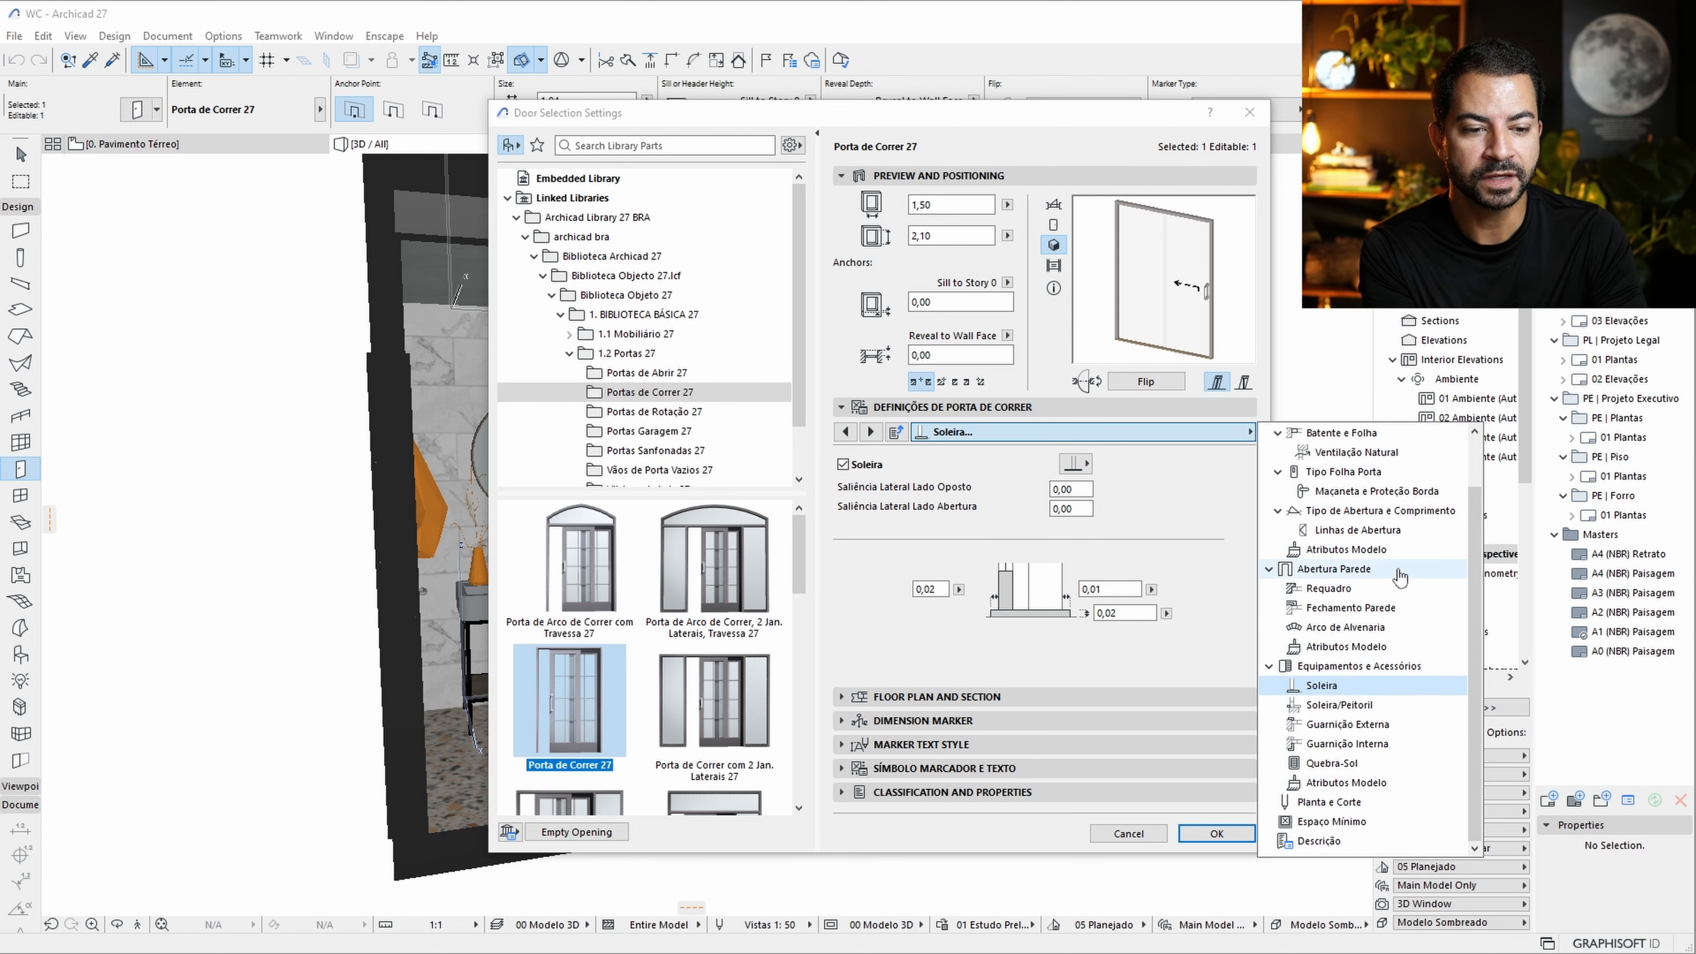
Check the Atributos Modelo surfaces, leaving the Folha de Vidro glass leaf as Vidro - Simples.
{"action": "left_click", "coordinate": [1393, 552]}
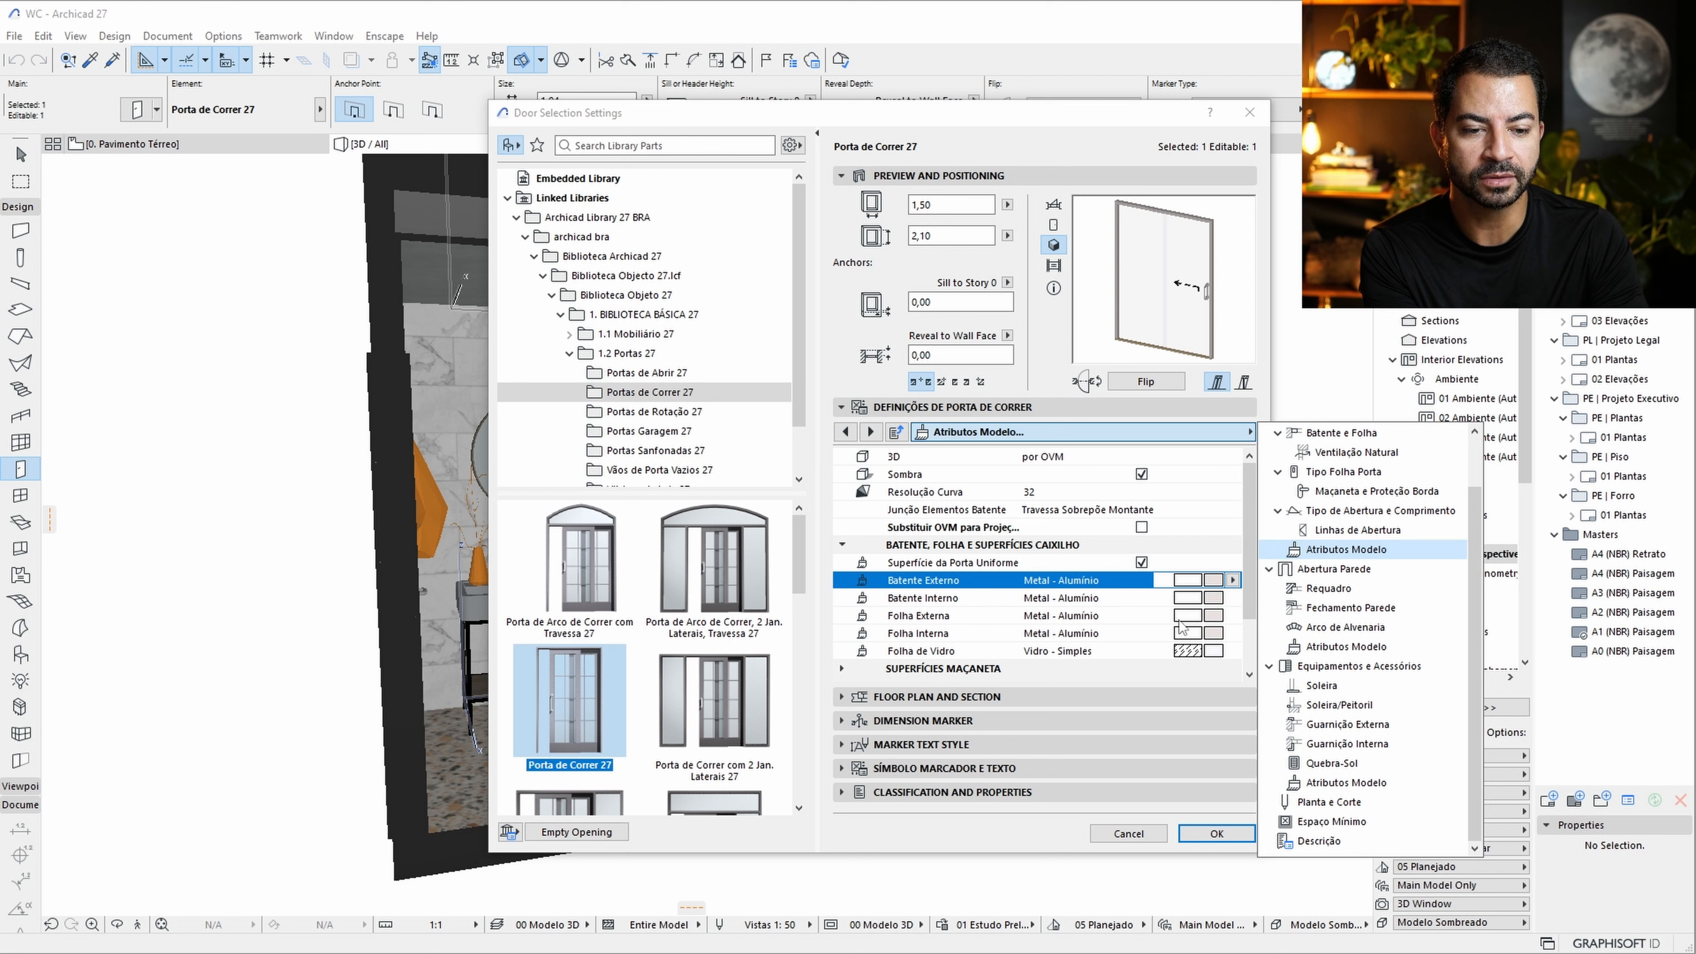
{"action": "left_click", "coordinate": [1225, 614]}
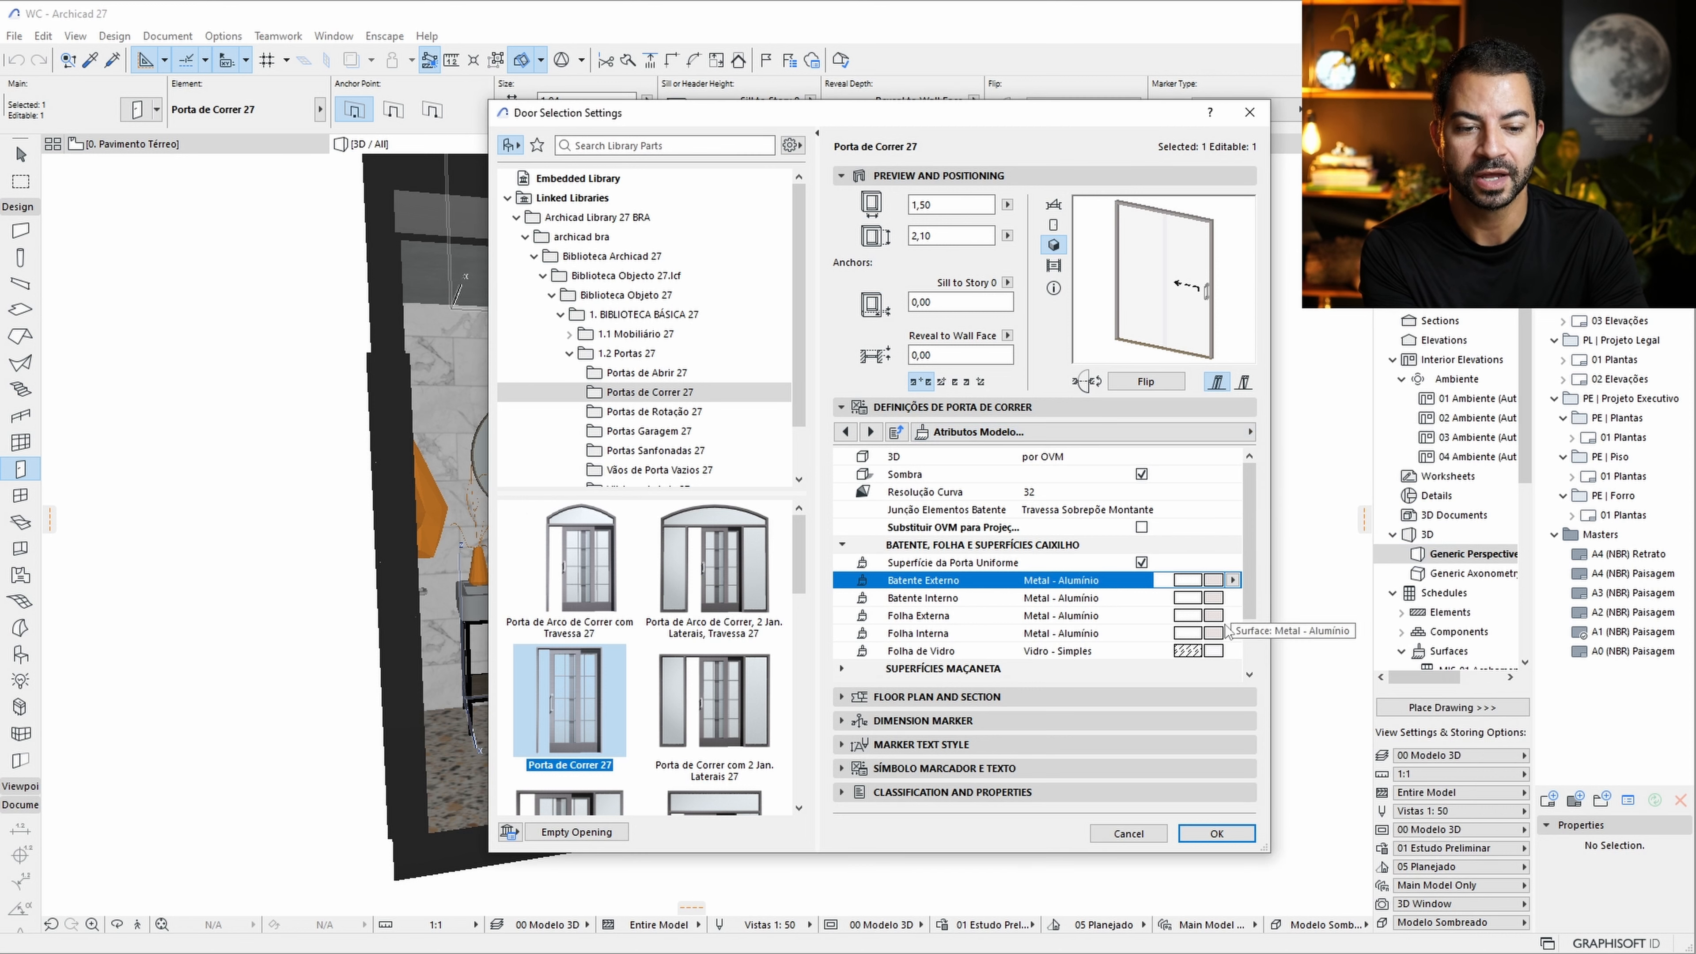
{"action": "left_click", "coordinate": [1214, 652]}
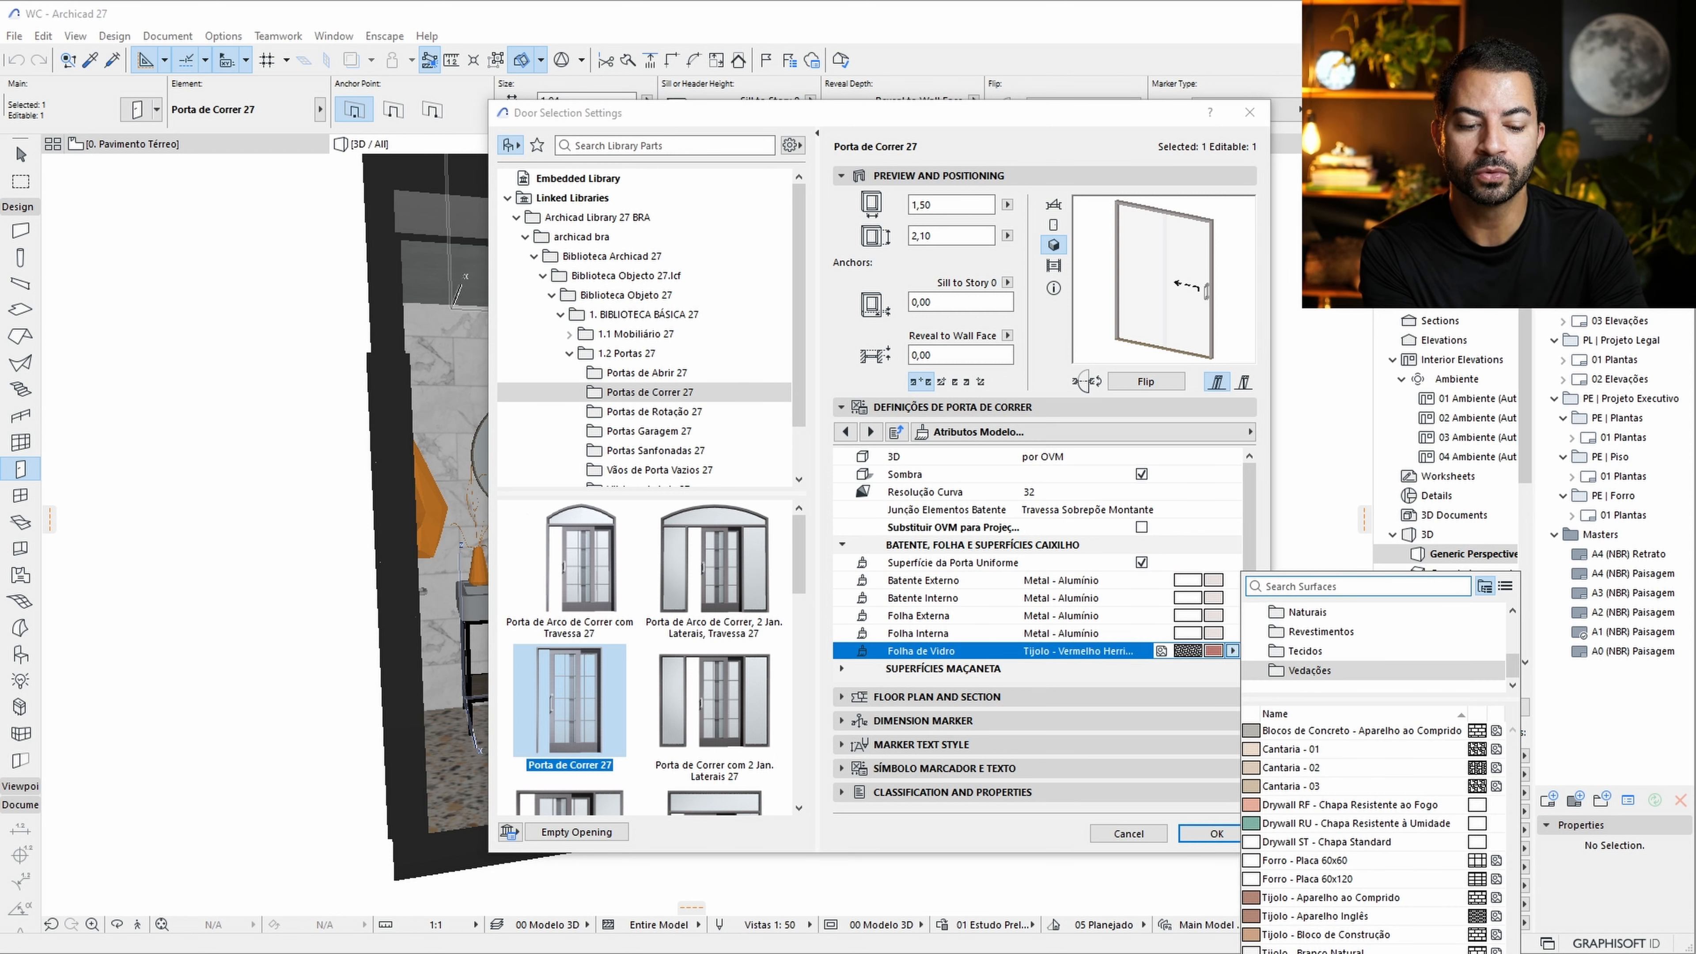
{"action": "left_click", "coordinate": [1160, 518]}
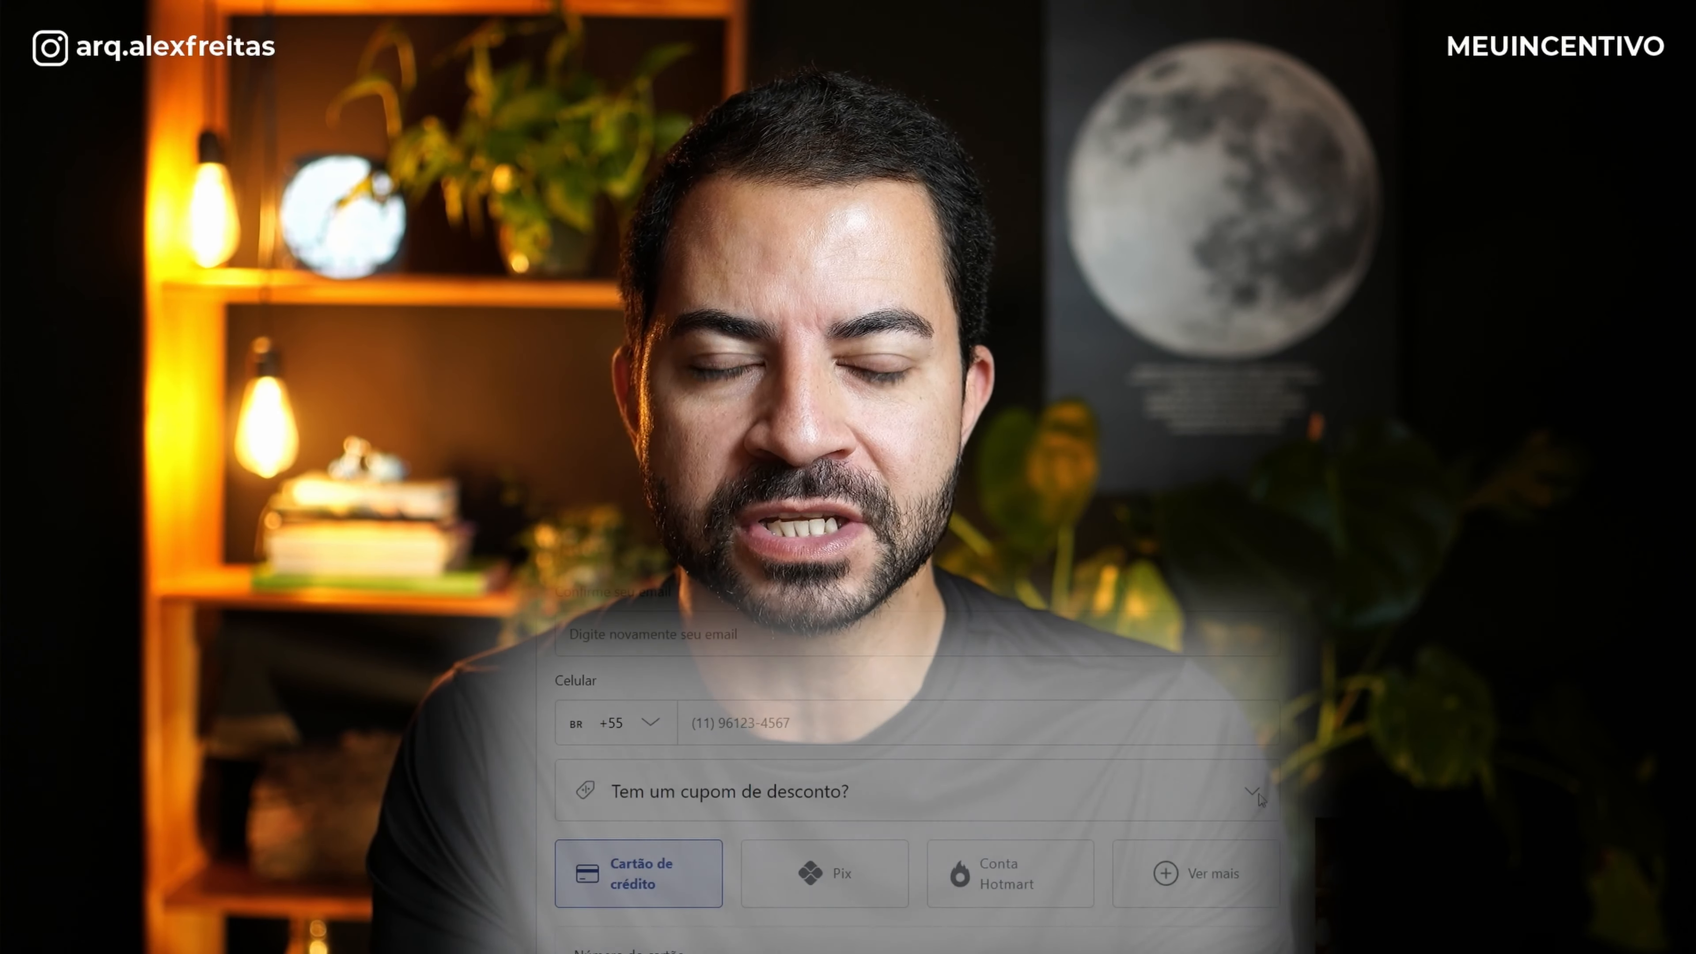
{"action": "left_click", "coordinate": [1253, 795]}
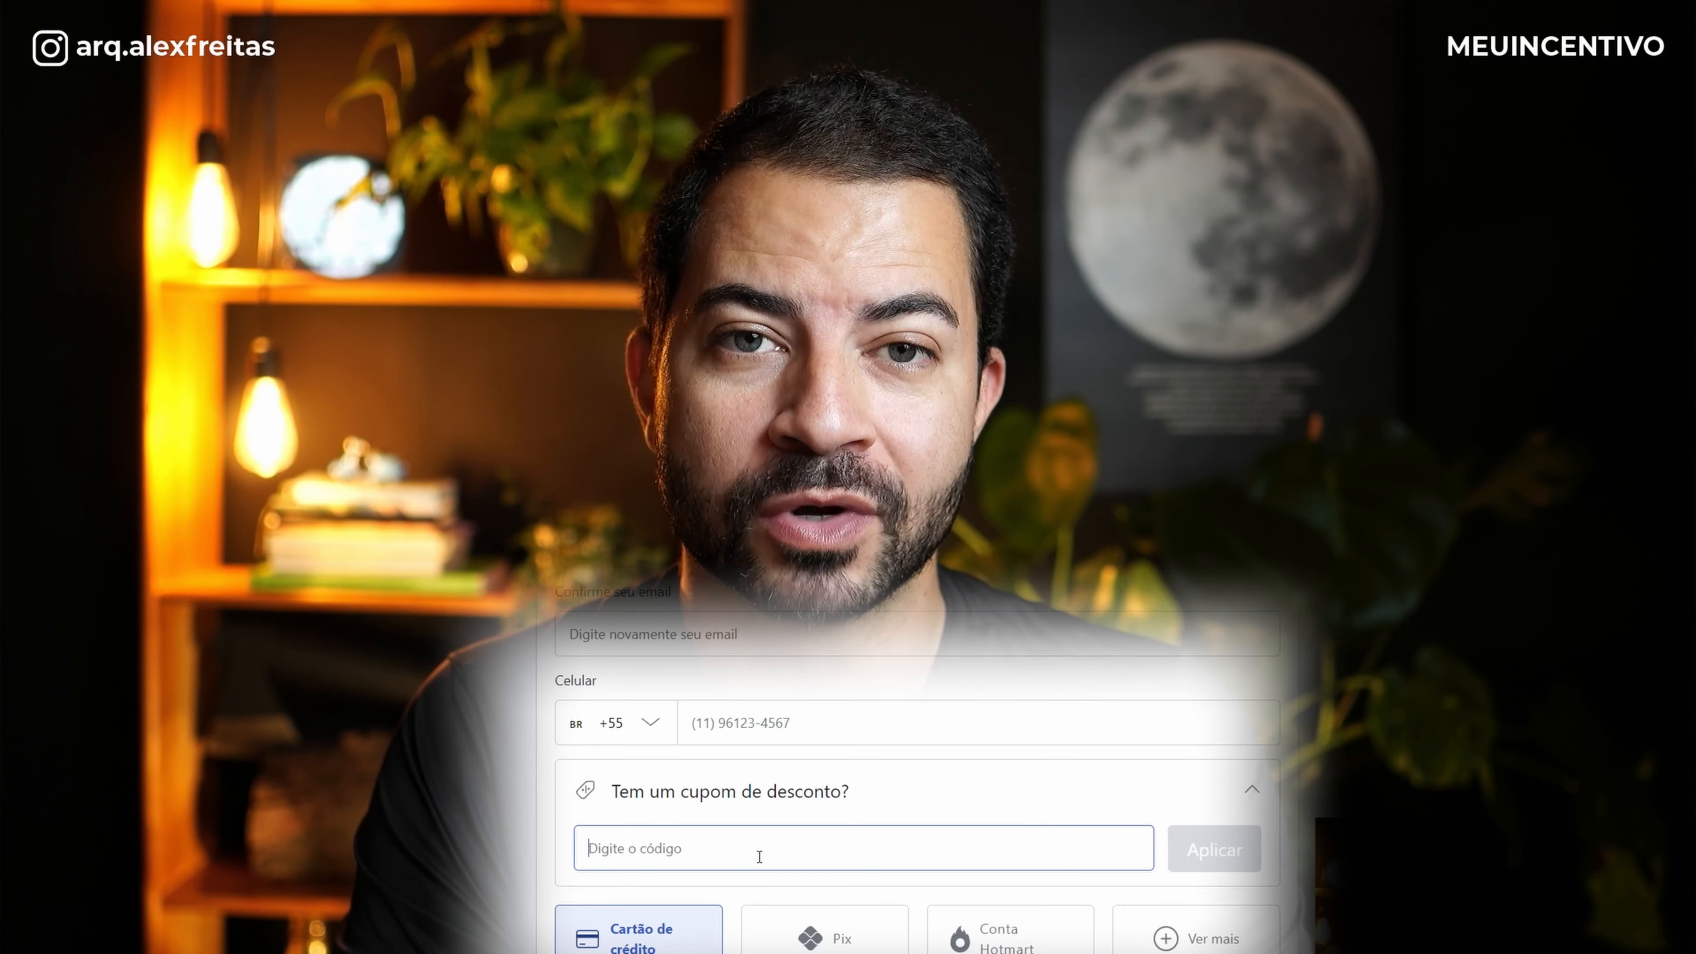
{"action": "type", "text": "MEU"}
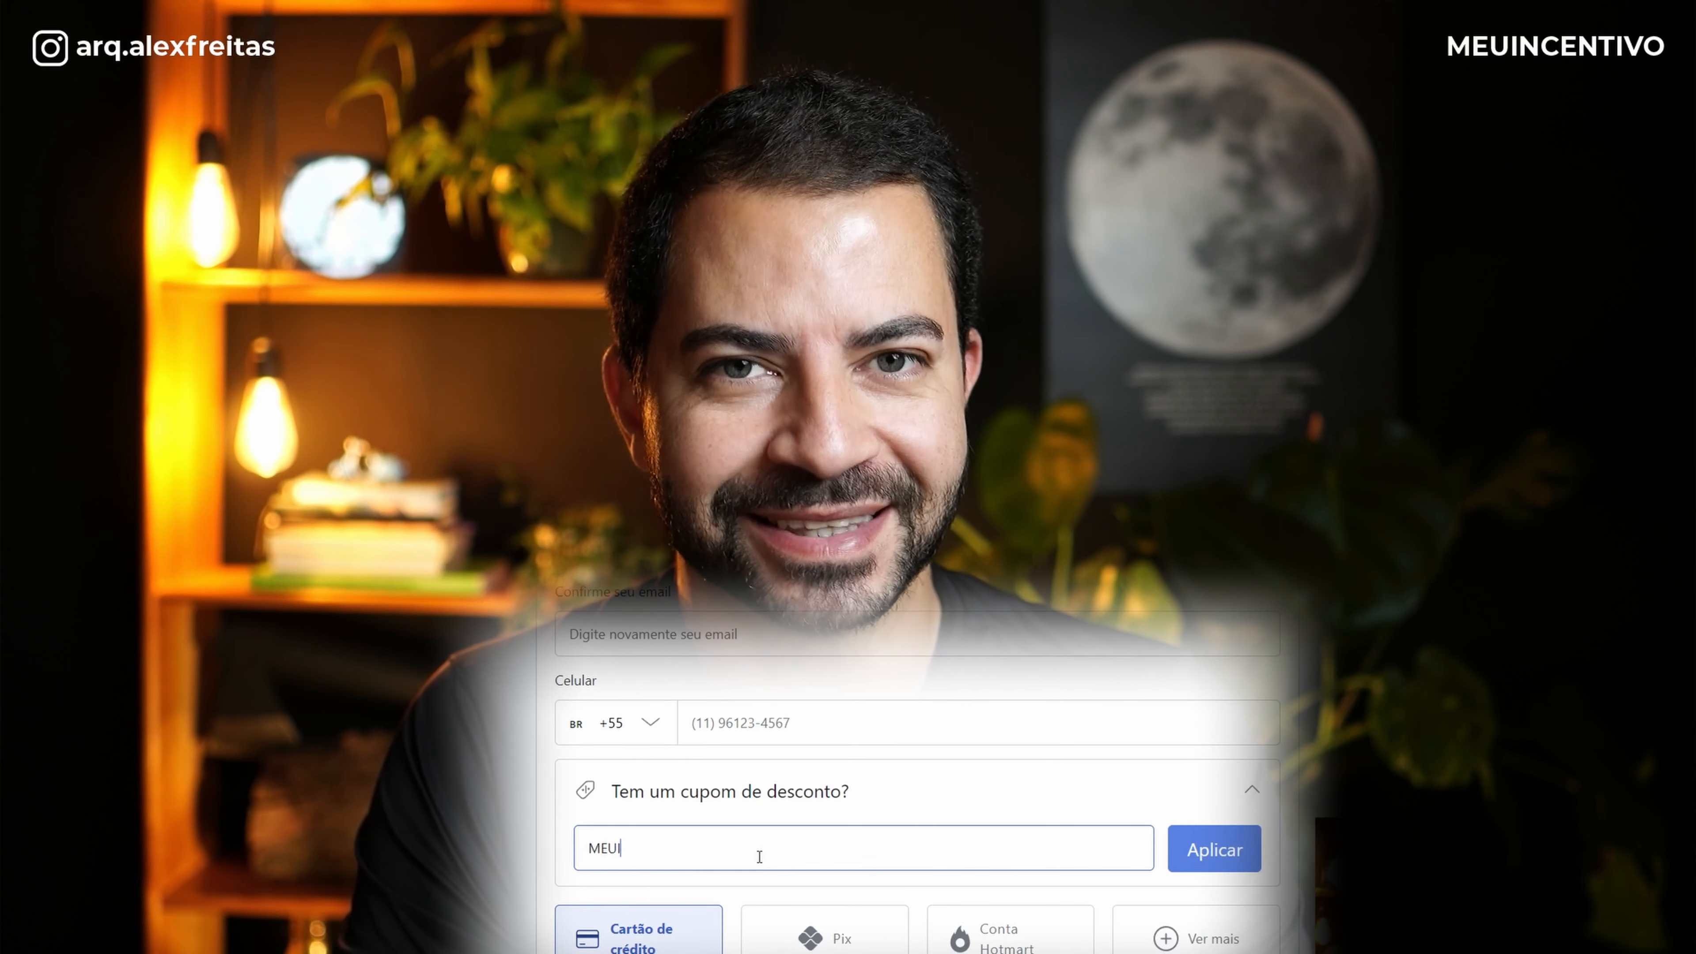
{"action": "type", "text": "INCENTIVO"}
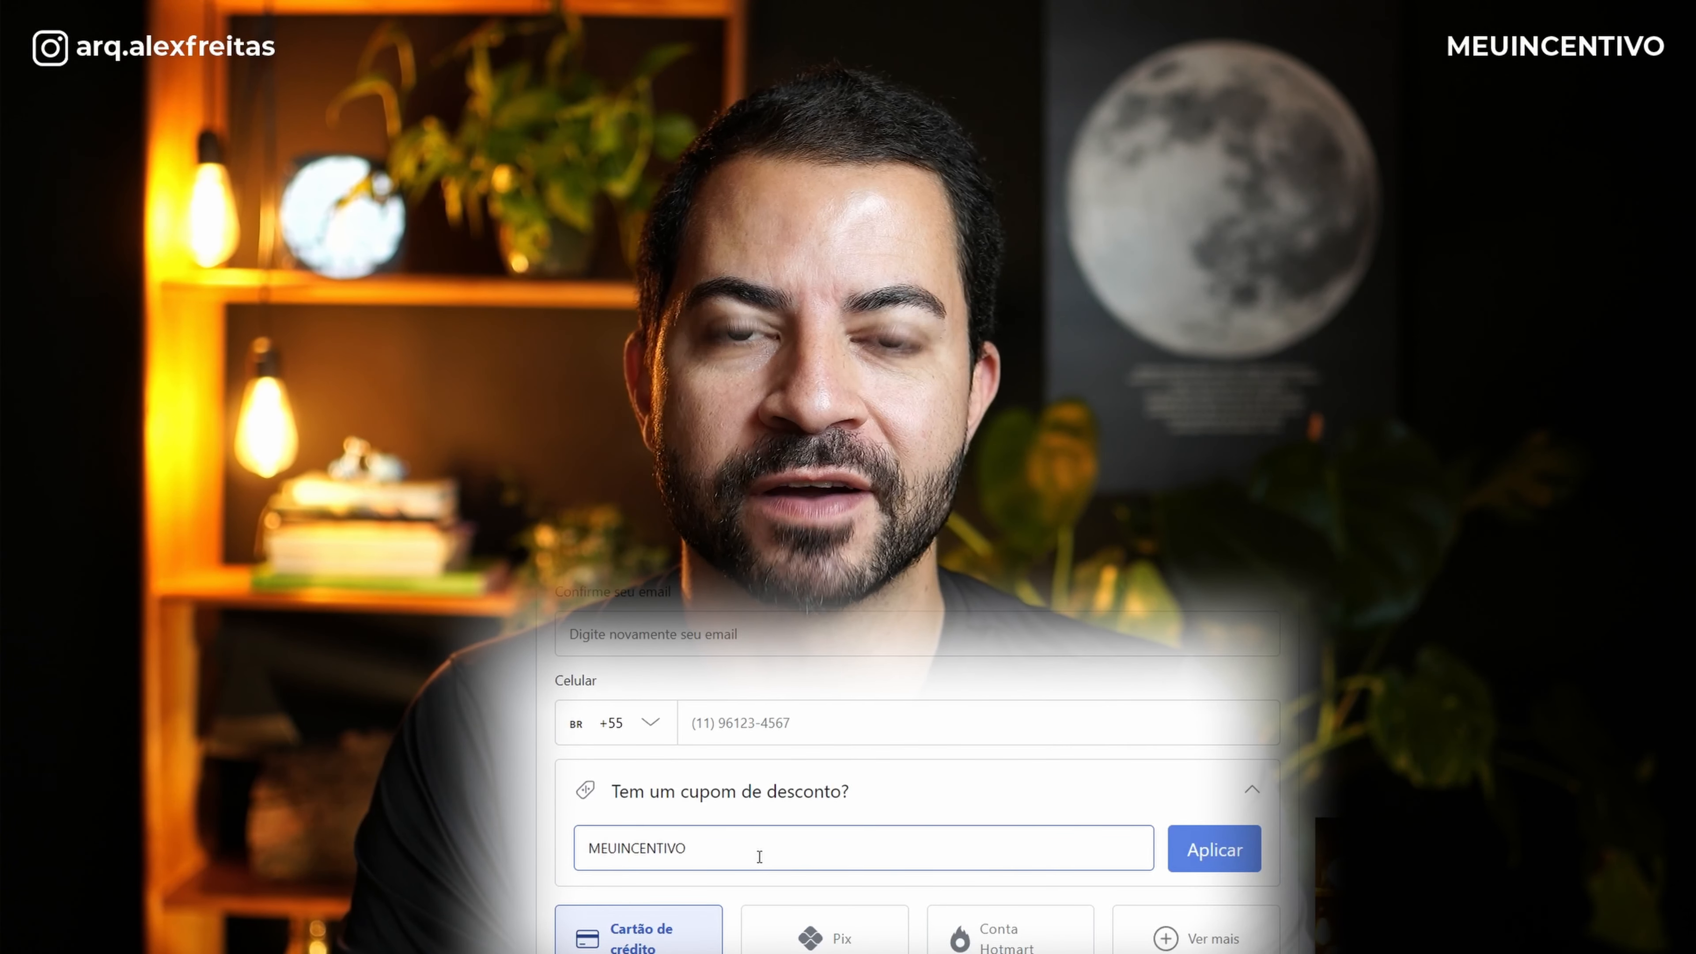
{"action": "left_click", "coordinate": [1209, 849]}
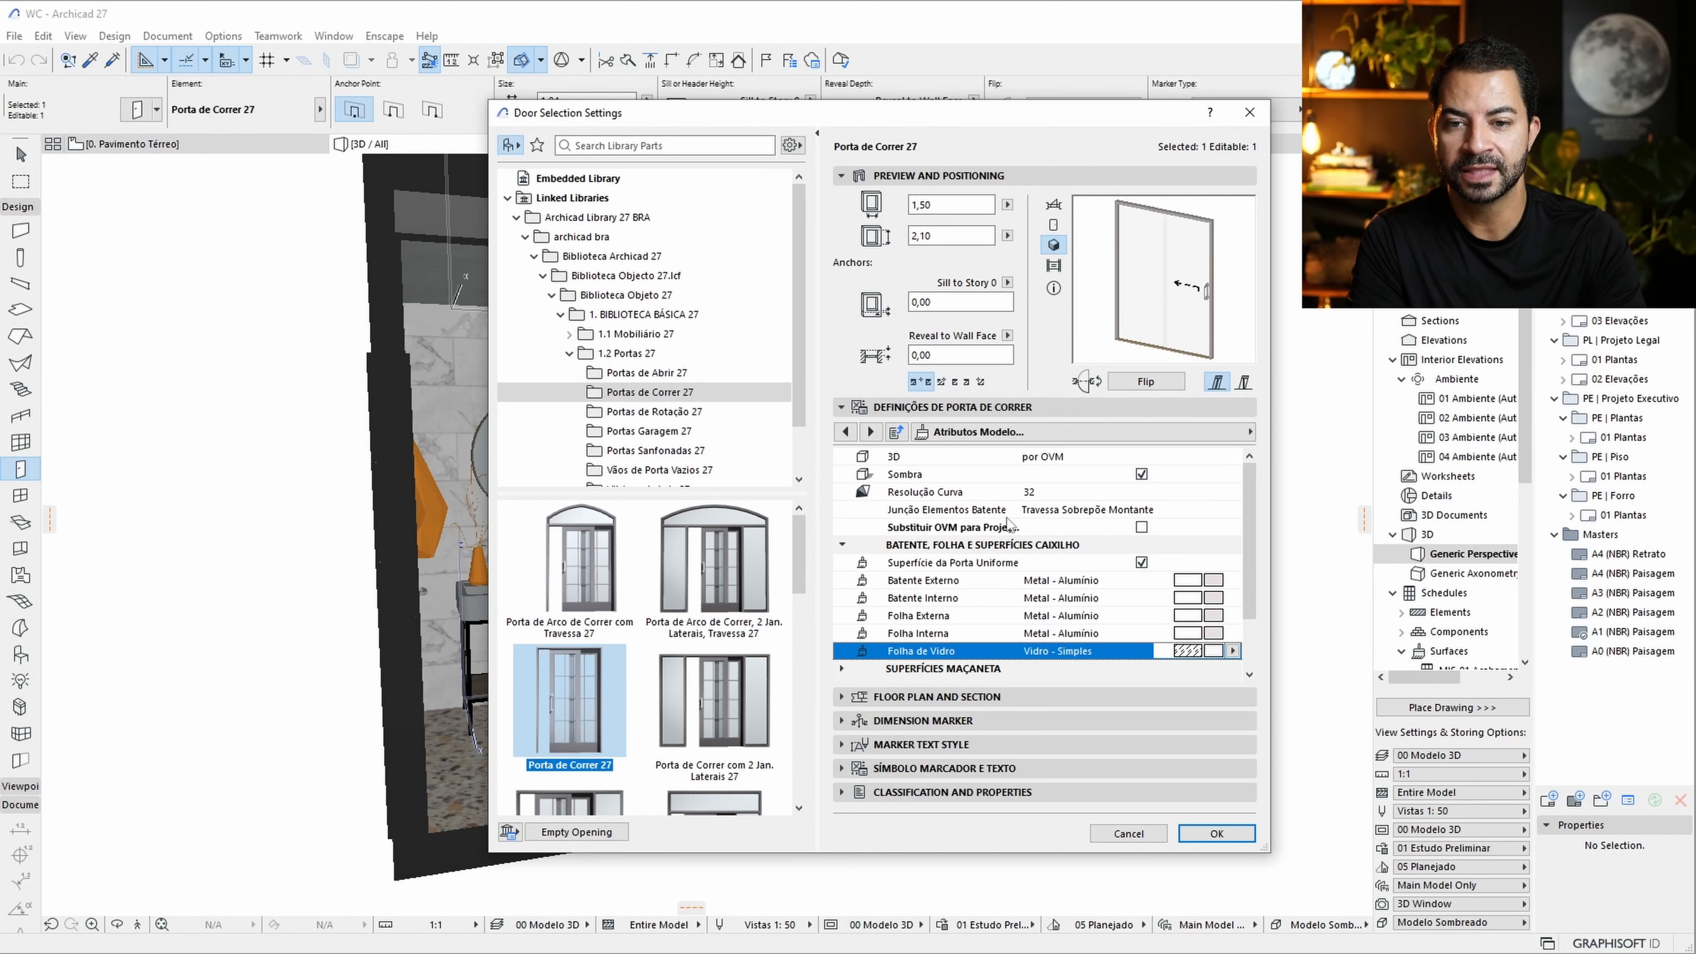
Save the door as favourite 'box 4' in the box folder, then apply the door settings.
{"action": "left_click", "coordinate": [534, 147]}
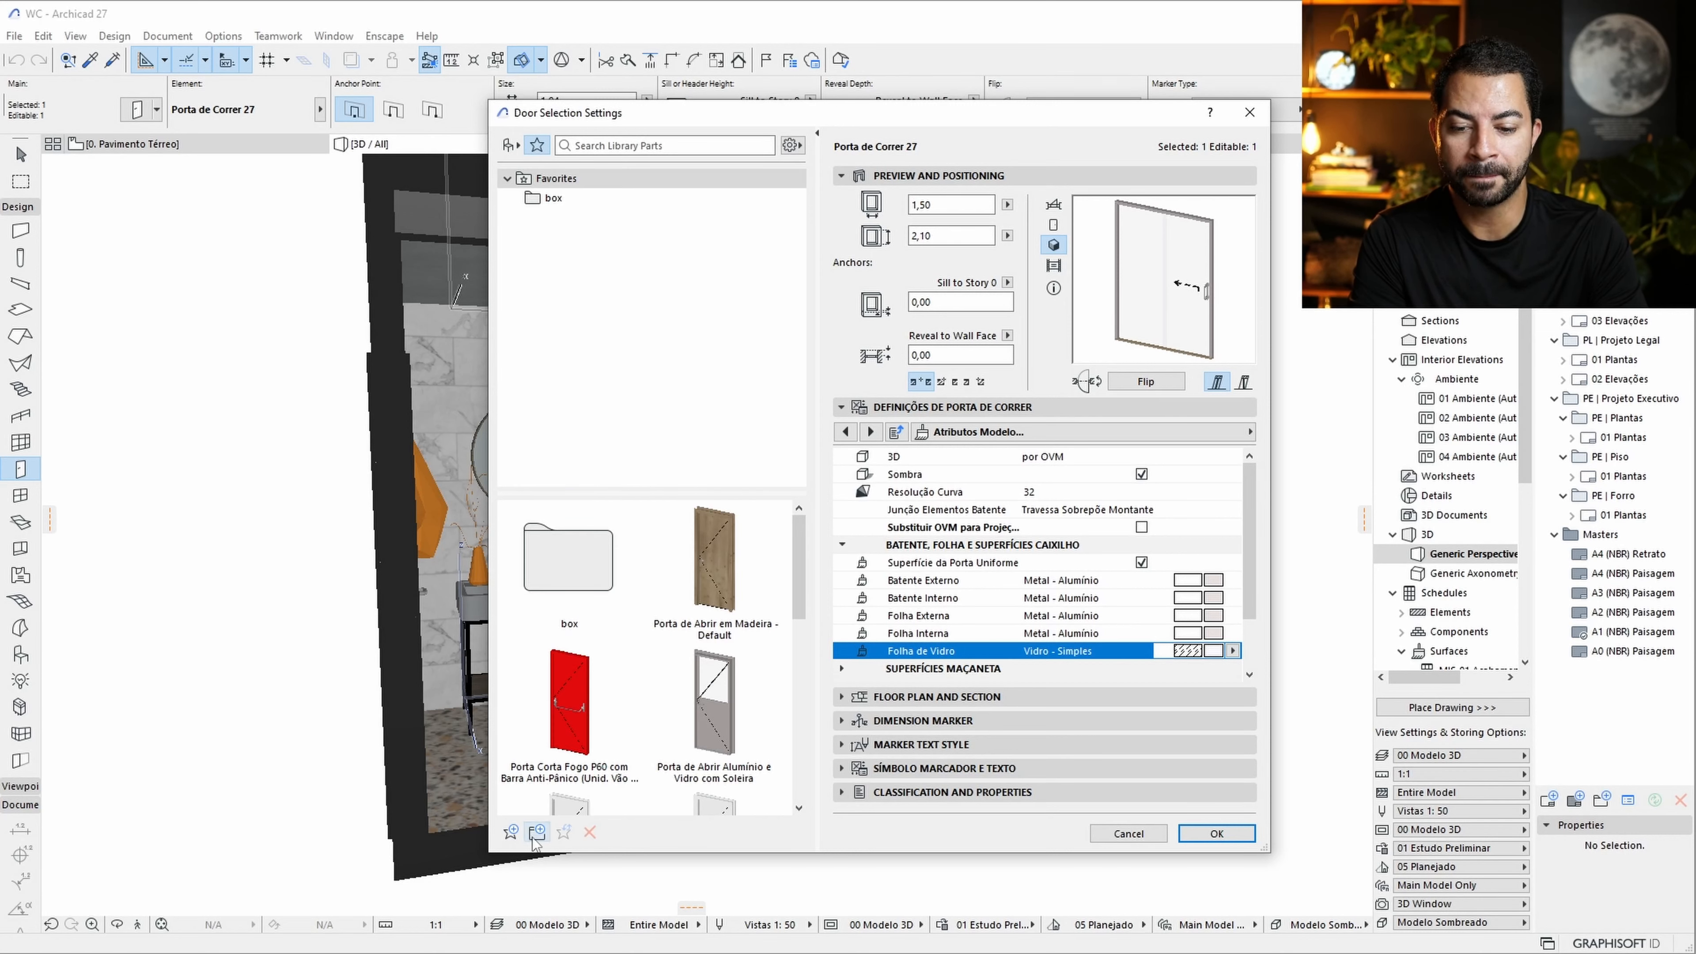
{"action": "double_click", "coordinate": [577, 564]}
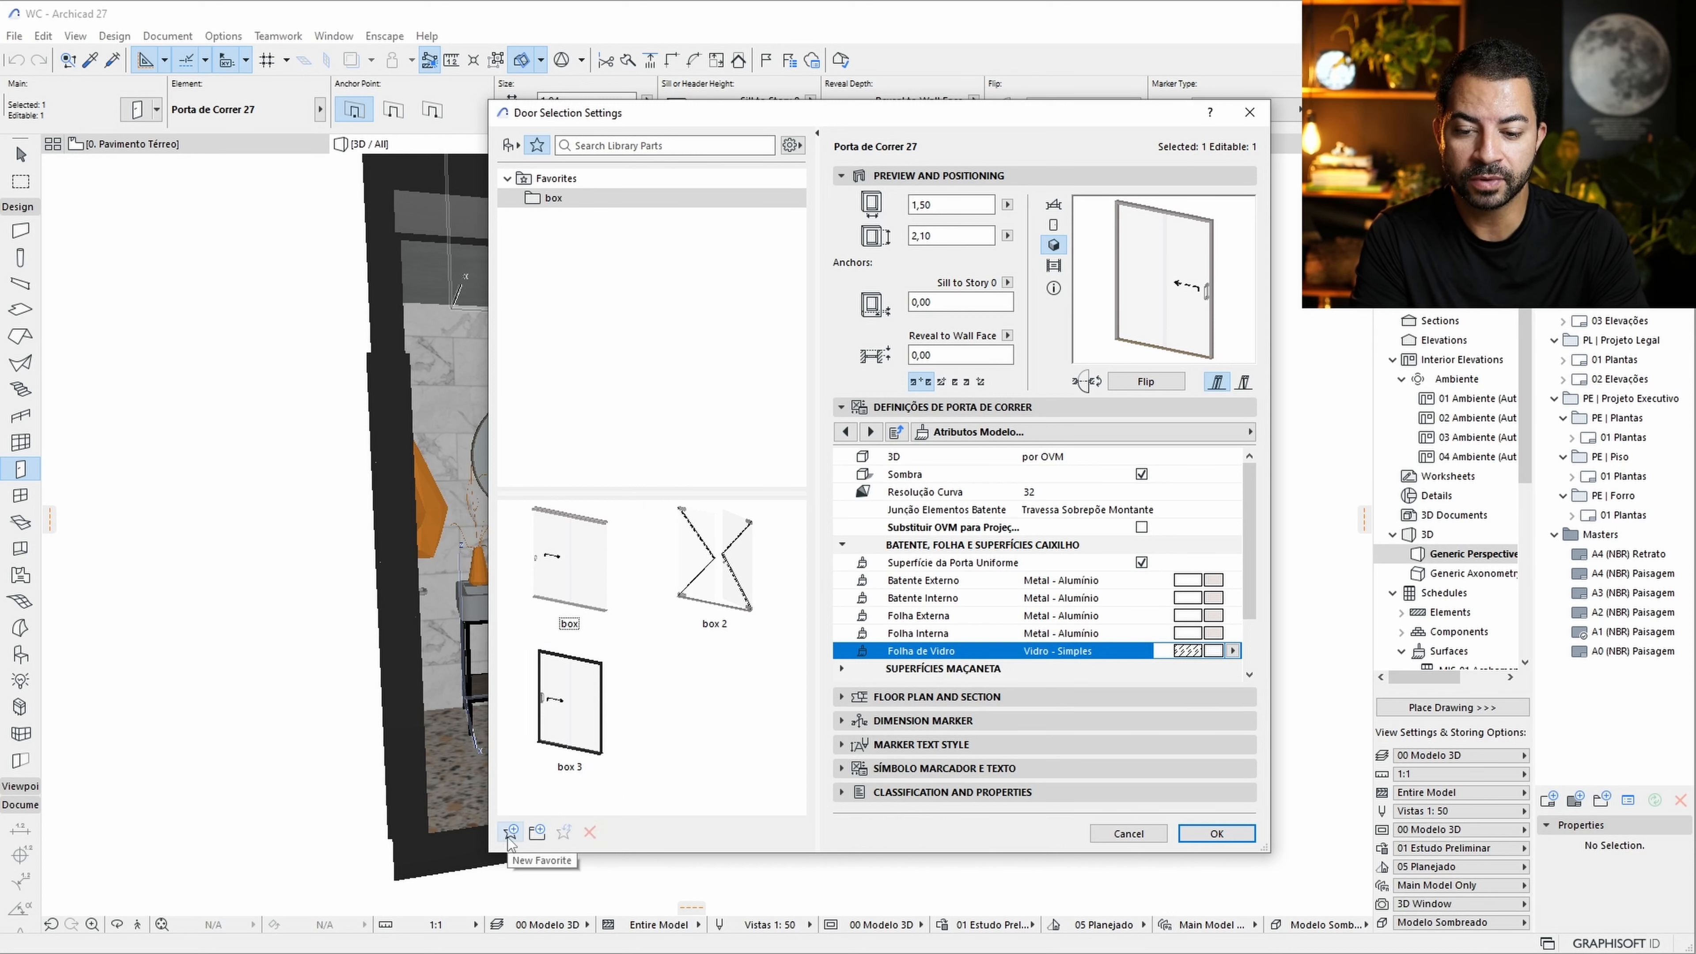
{"action": "left_click", "coordinate": [511, 832]}
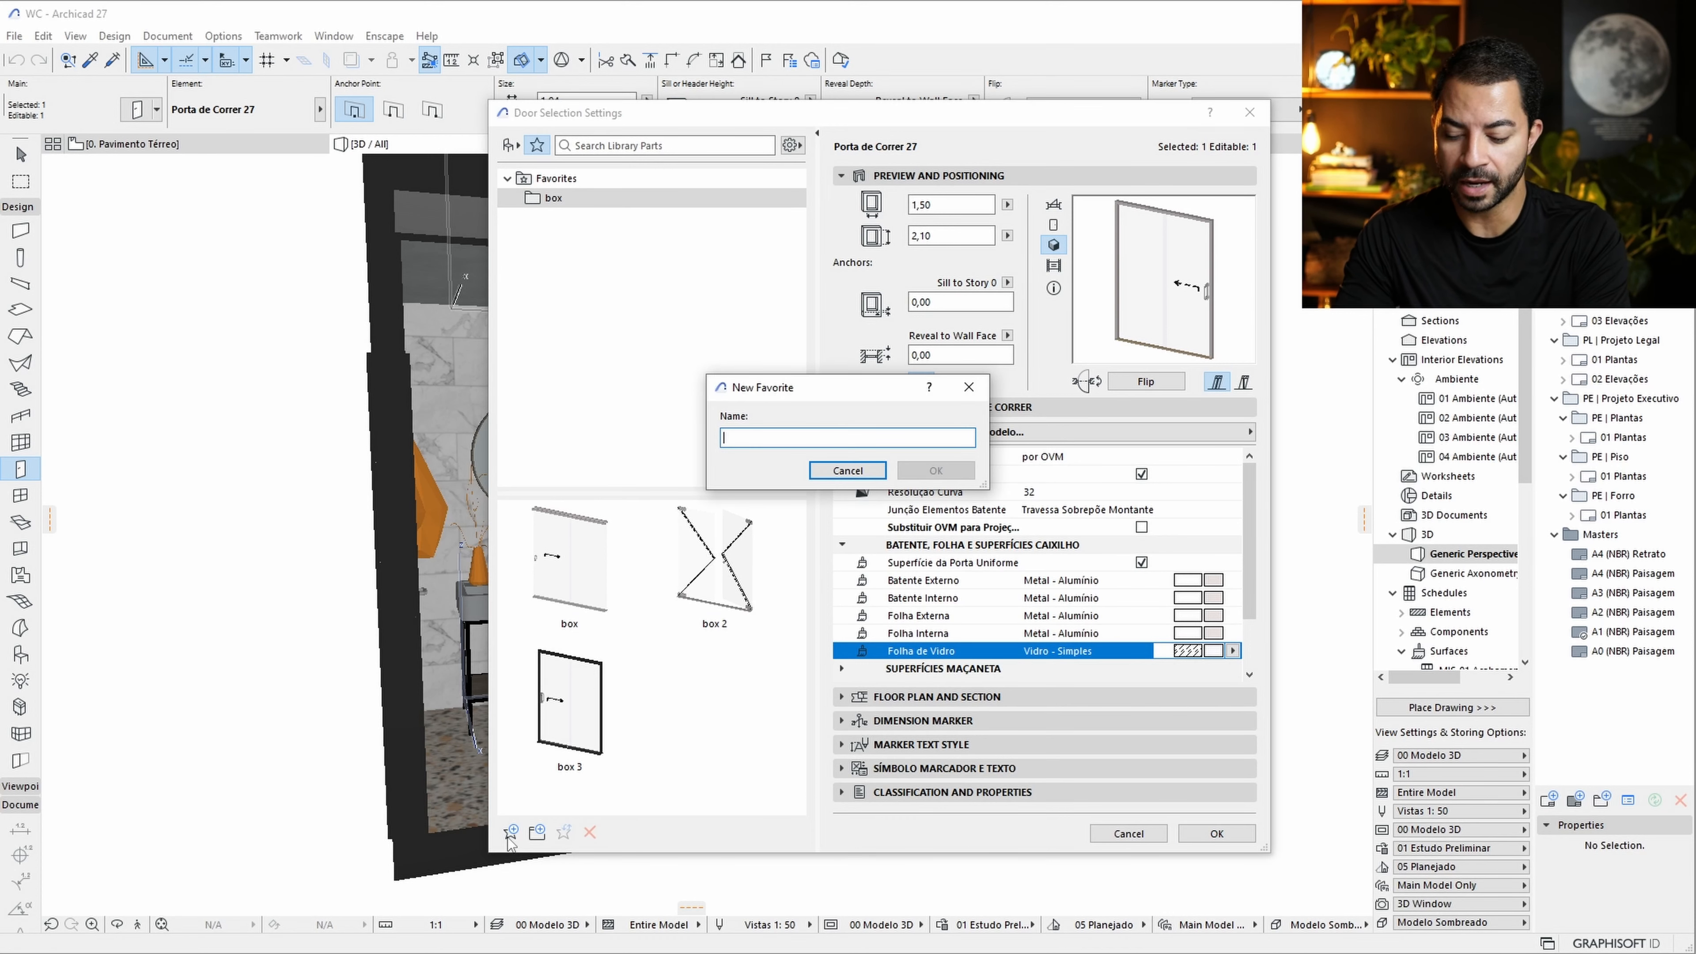
{"action": "type", "text": "box 4"}
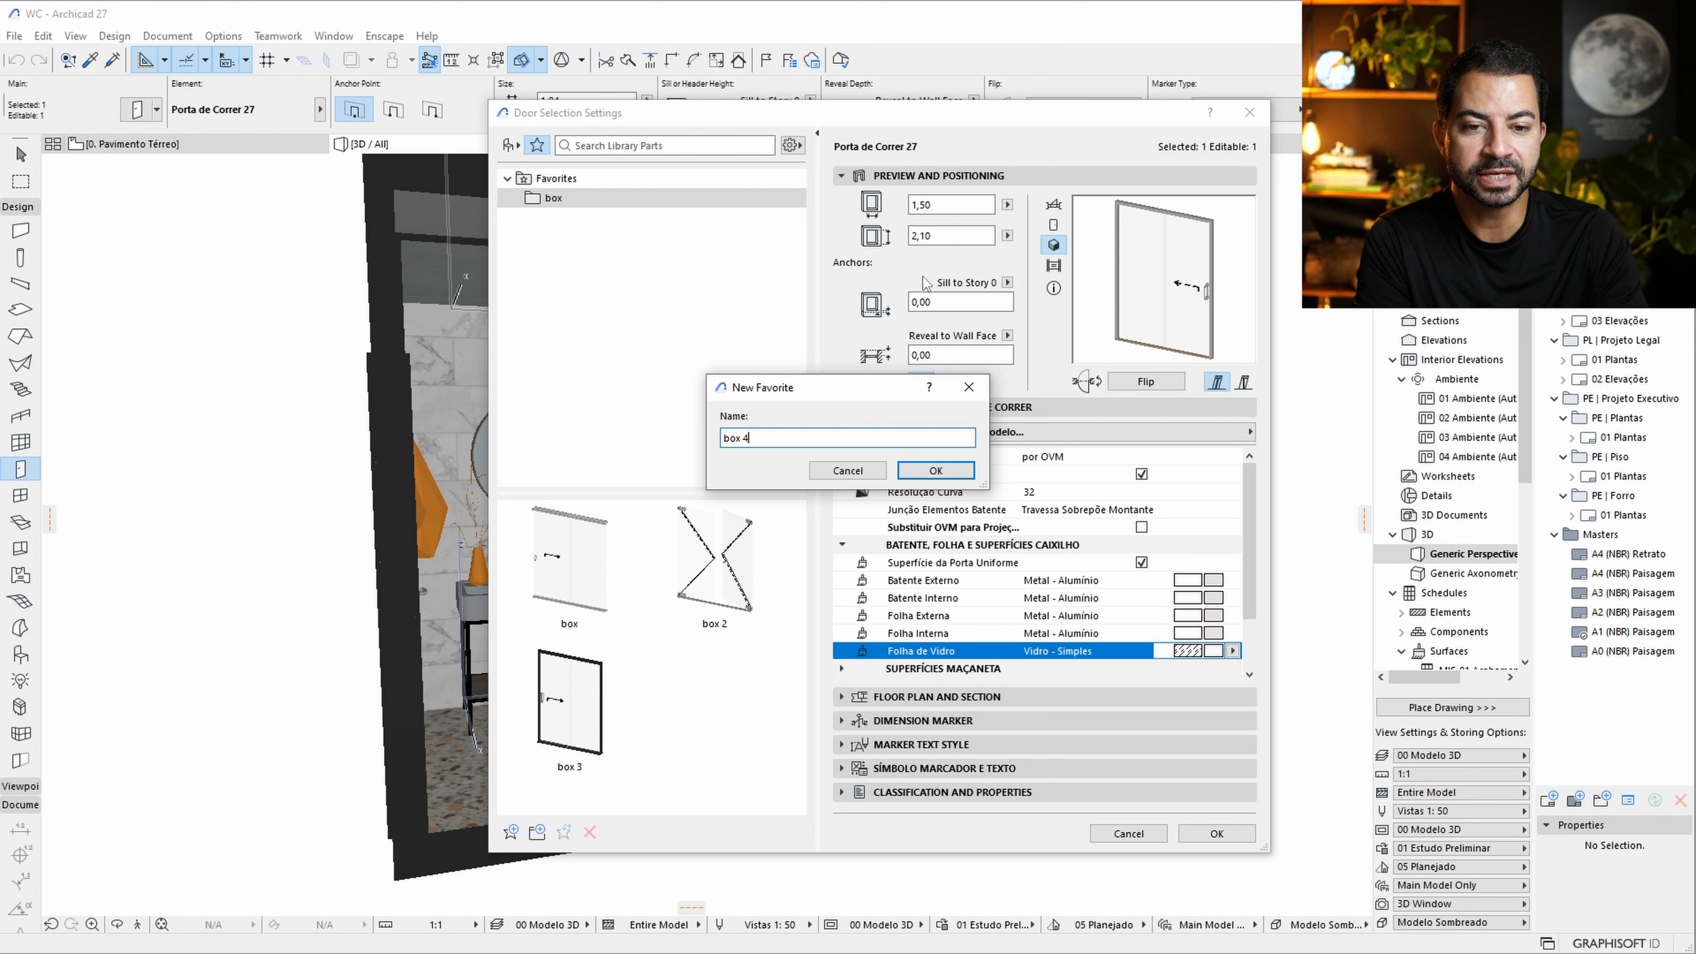
{"action": "left_click", "coordinate": [935, 470]}
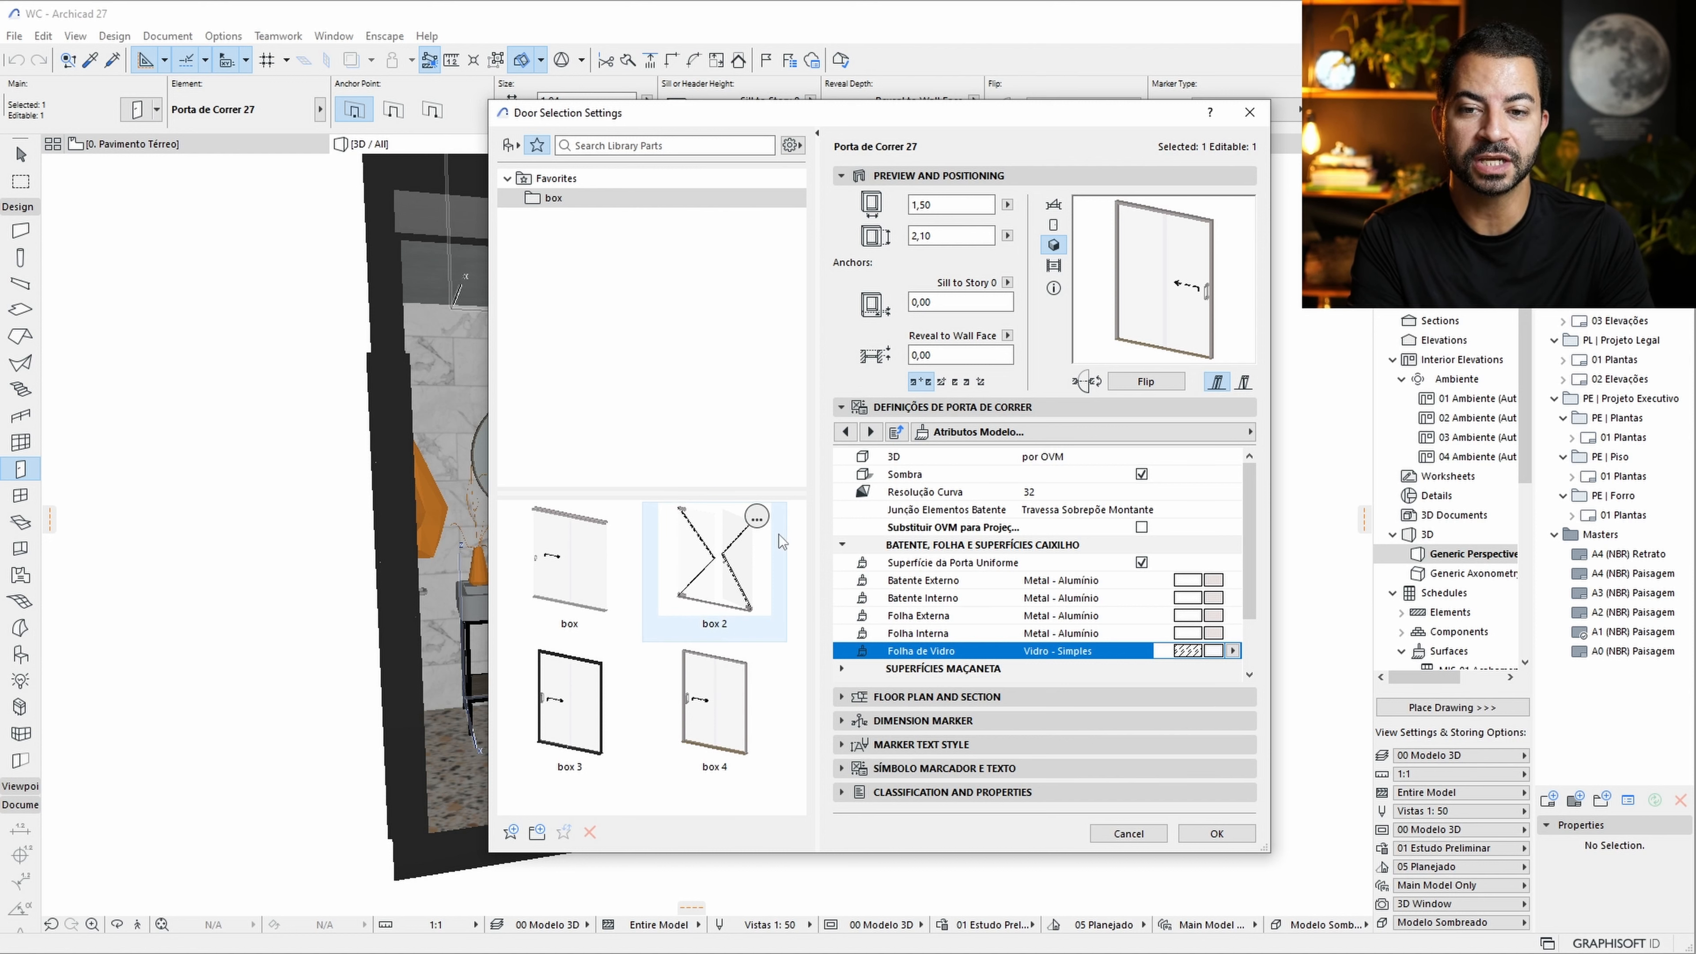
{"action": "left_click", "coordinate": [1215, 836]}
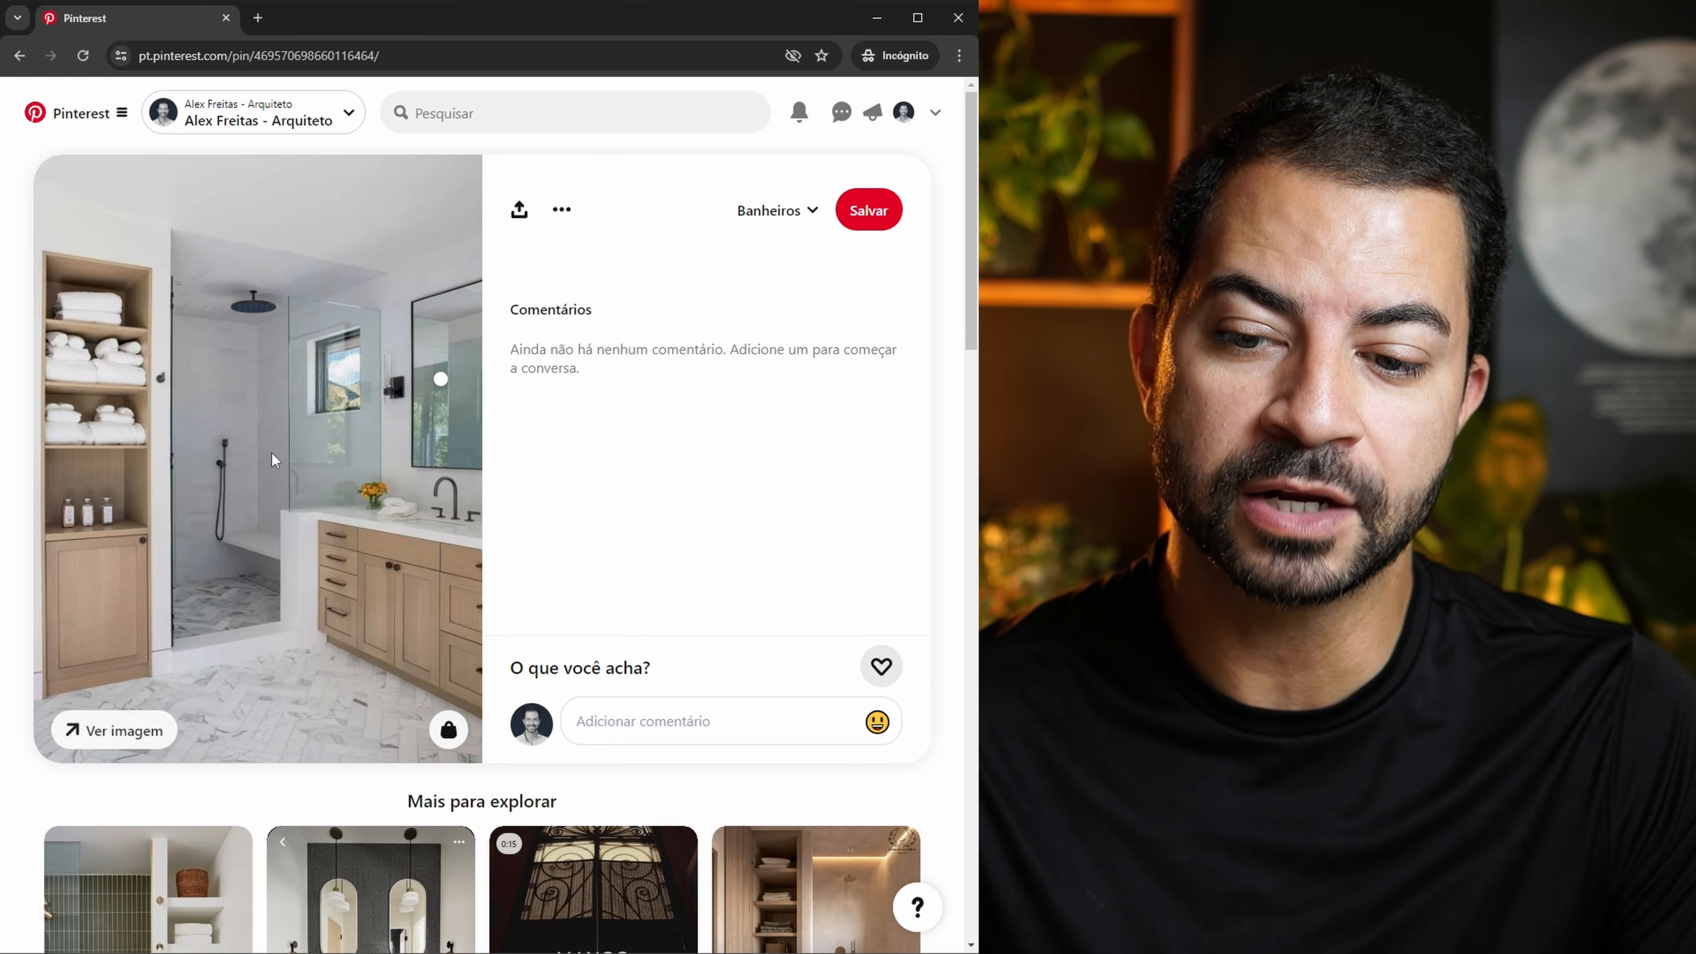
Copy the Pinterest bathroom photo and paste it into the Archicad plan, right of the bathroom.
{"action": "right_click", "coordinate": [277, 464]}
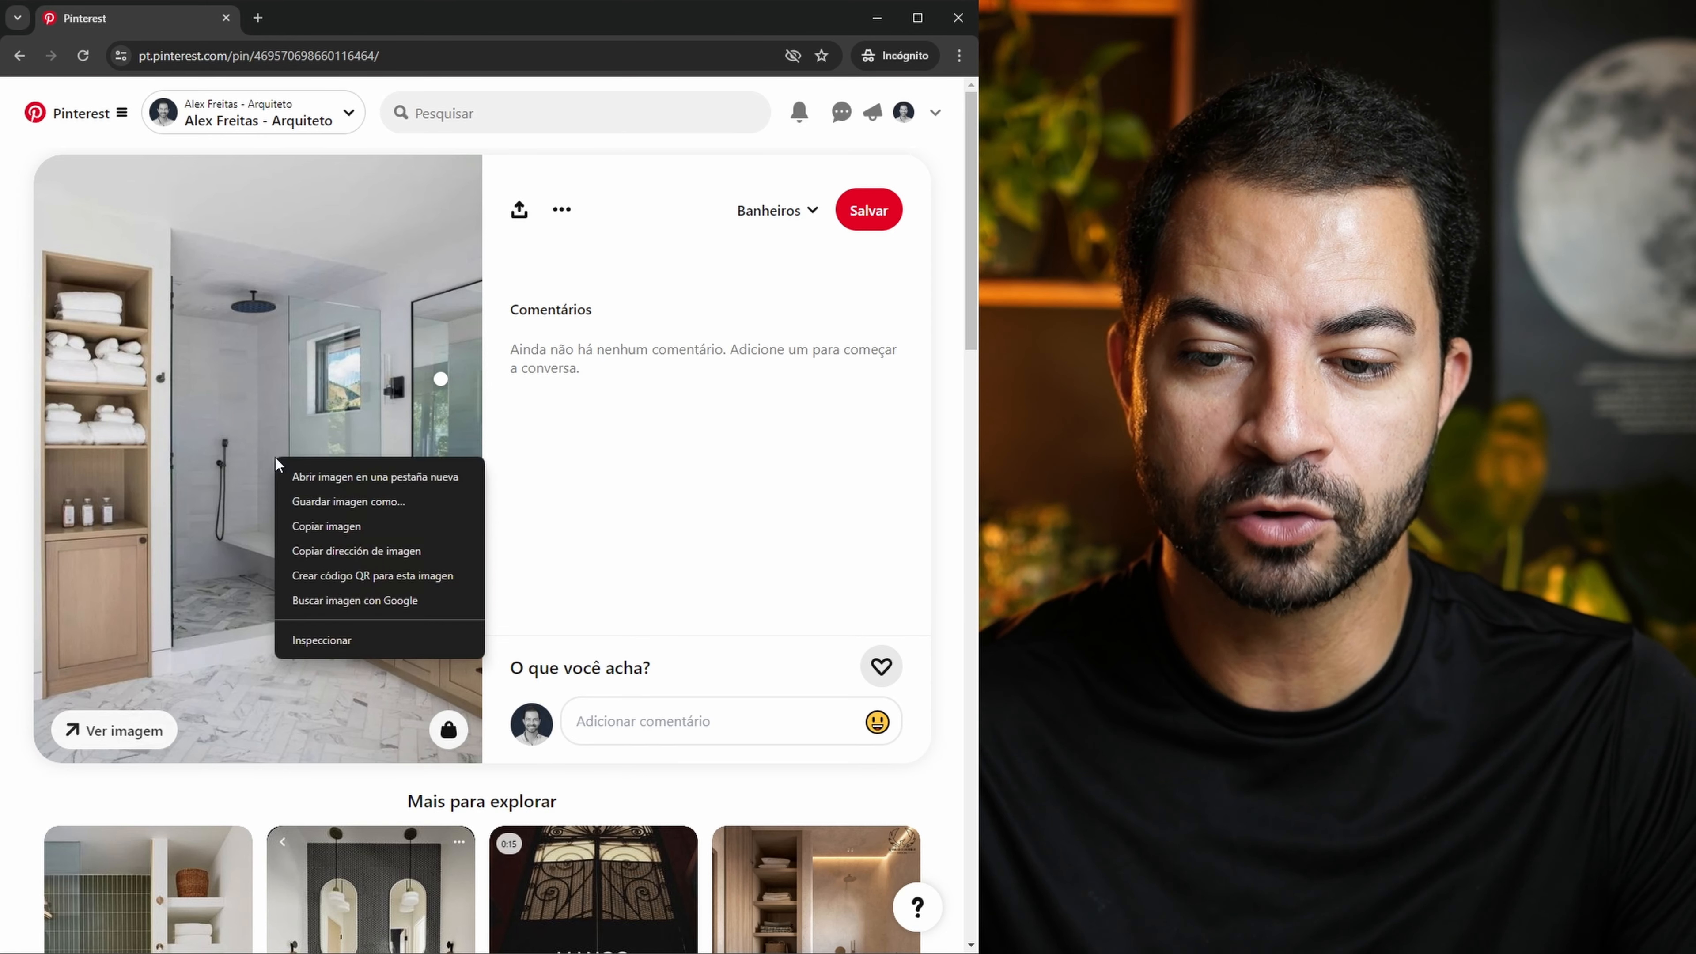
{"action": "left_click", "coordinate": [352, 529]}
{"action": "key", "text": "alt+Tab"}
{"action": "middle_click_drag", "start_coordinate": [828, 536], "coordinate": [683, 536]}
{"action": "key", "text": "ctrl+v"}
{"action": "scroll", "coordinate": [881, 522], "scroll_direction": "down", "scroll_amount": 4}
{"action": "middle_click_drag", "start_coordinate": [879, 521], "coordinate": [767, 547]}
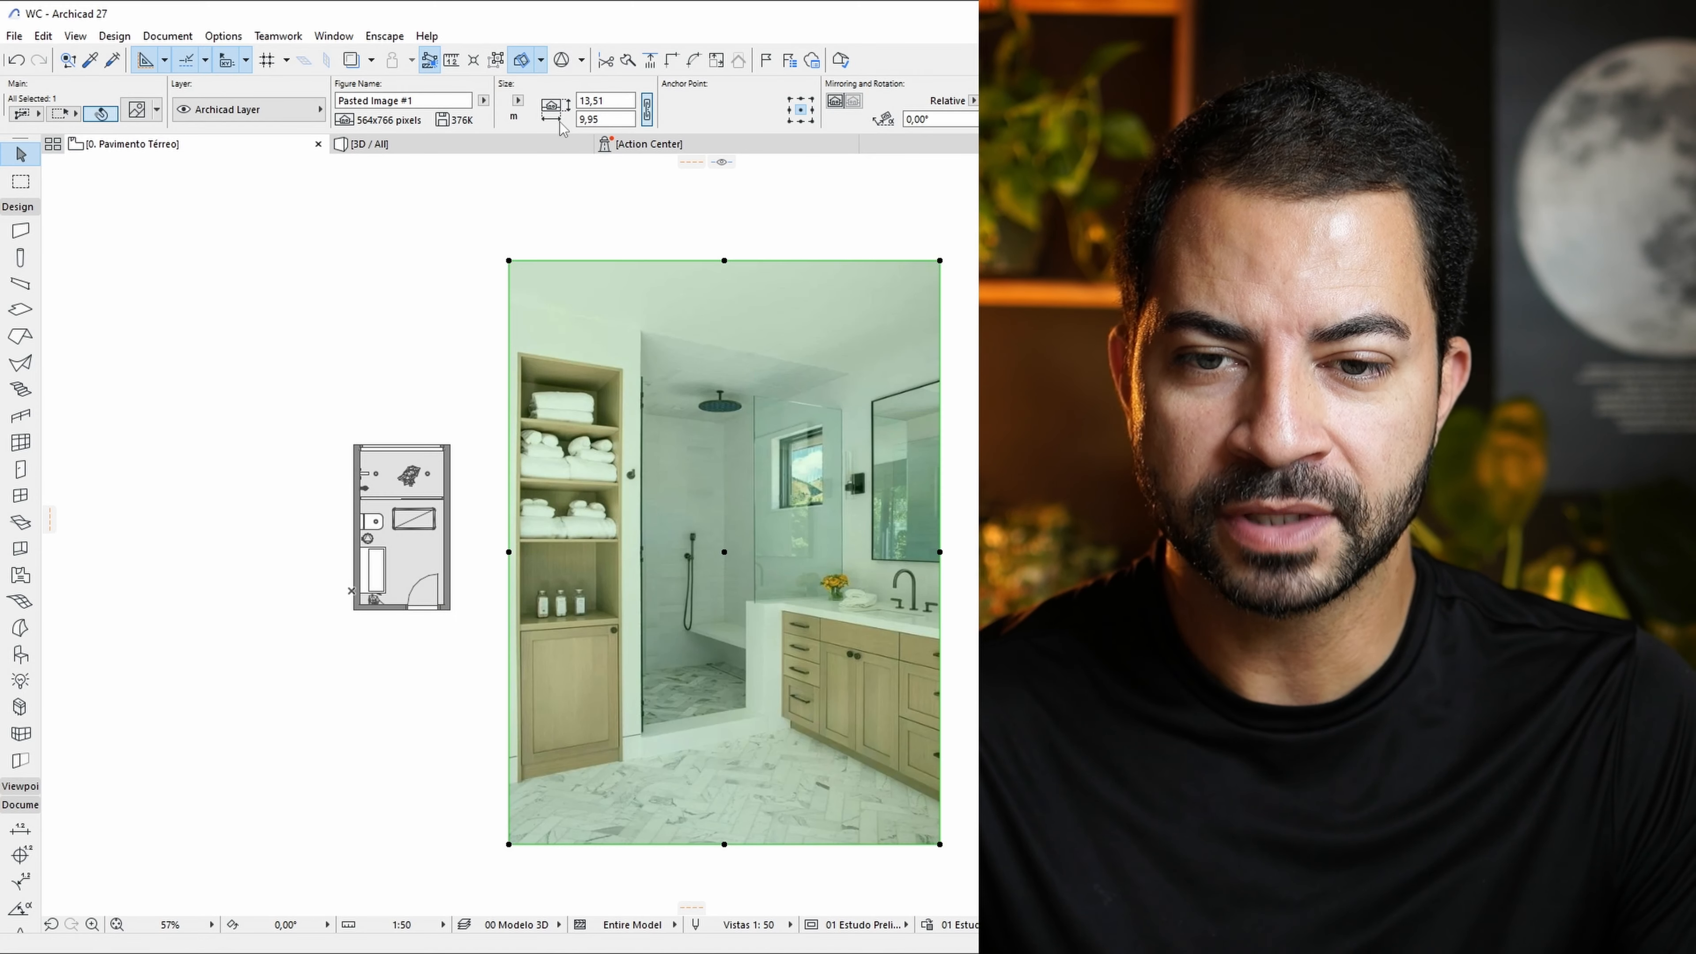
Resize the pasted bathroom photo to a width of 5,00.
{"action": "left_click", "coordinate": [605, 100]}
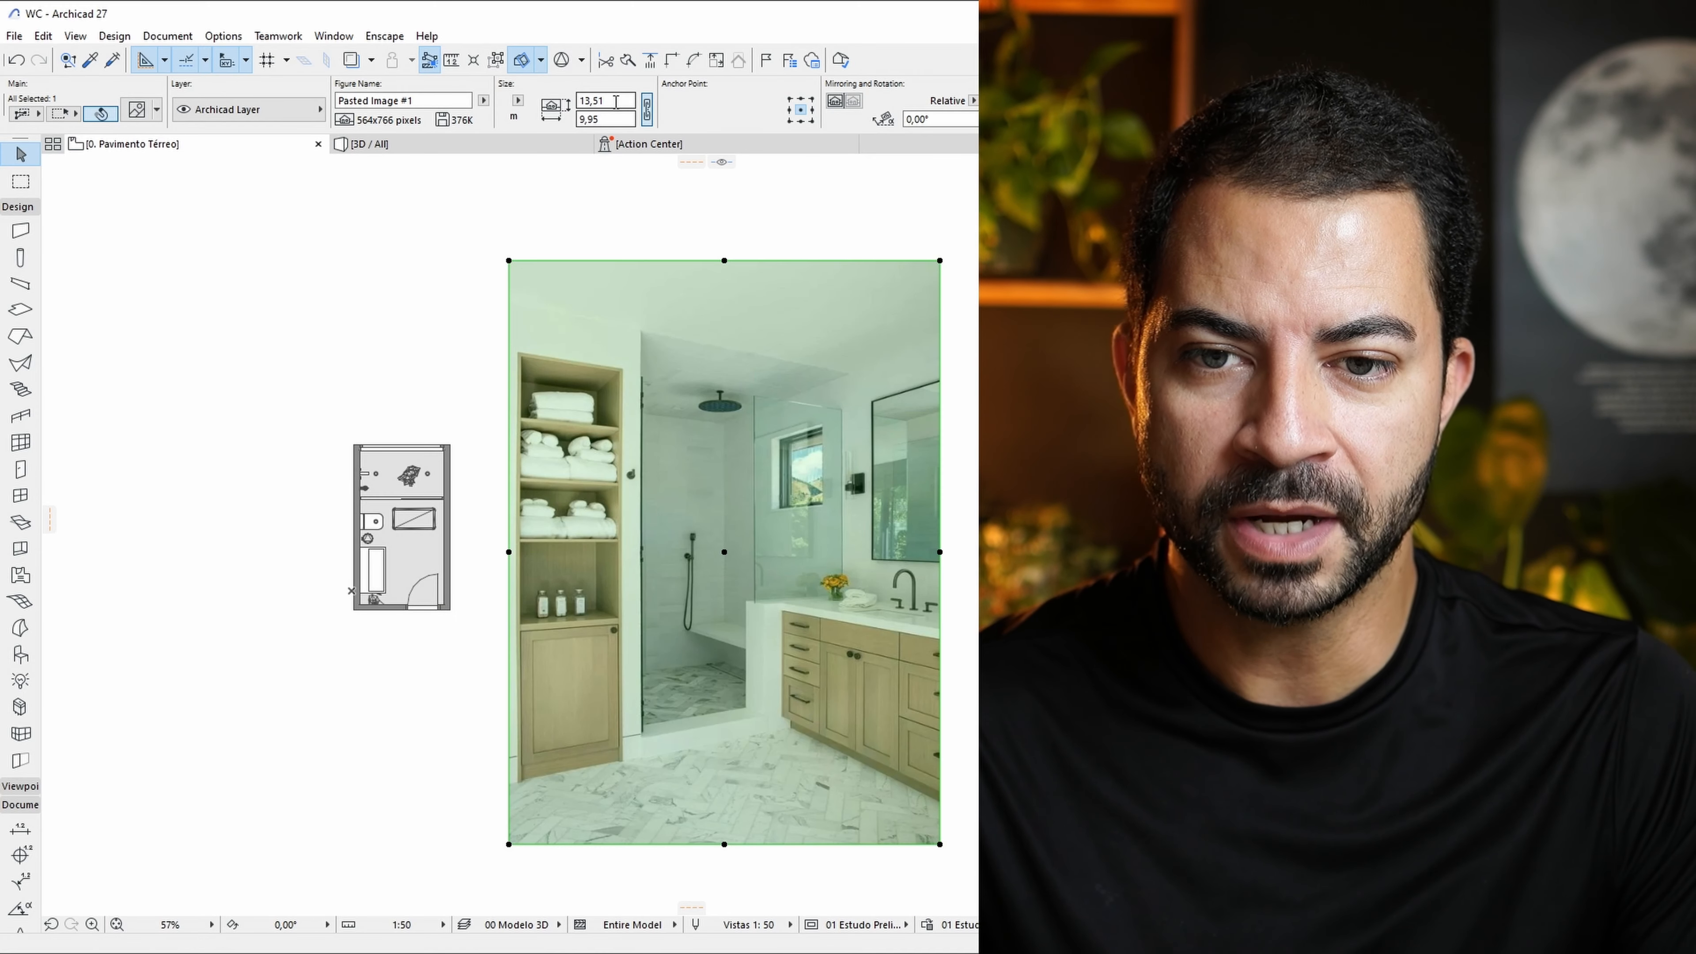
{"action": "type", "text": "5,00"}
{"action": "key", "text": "Return"}
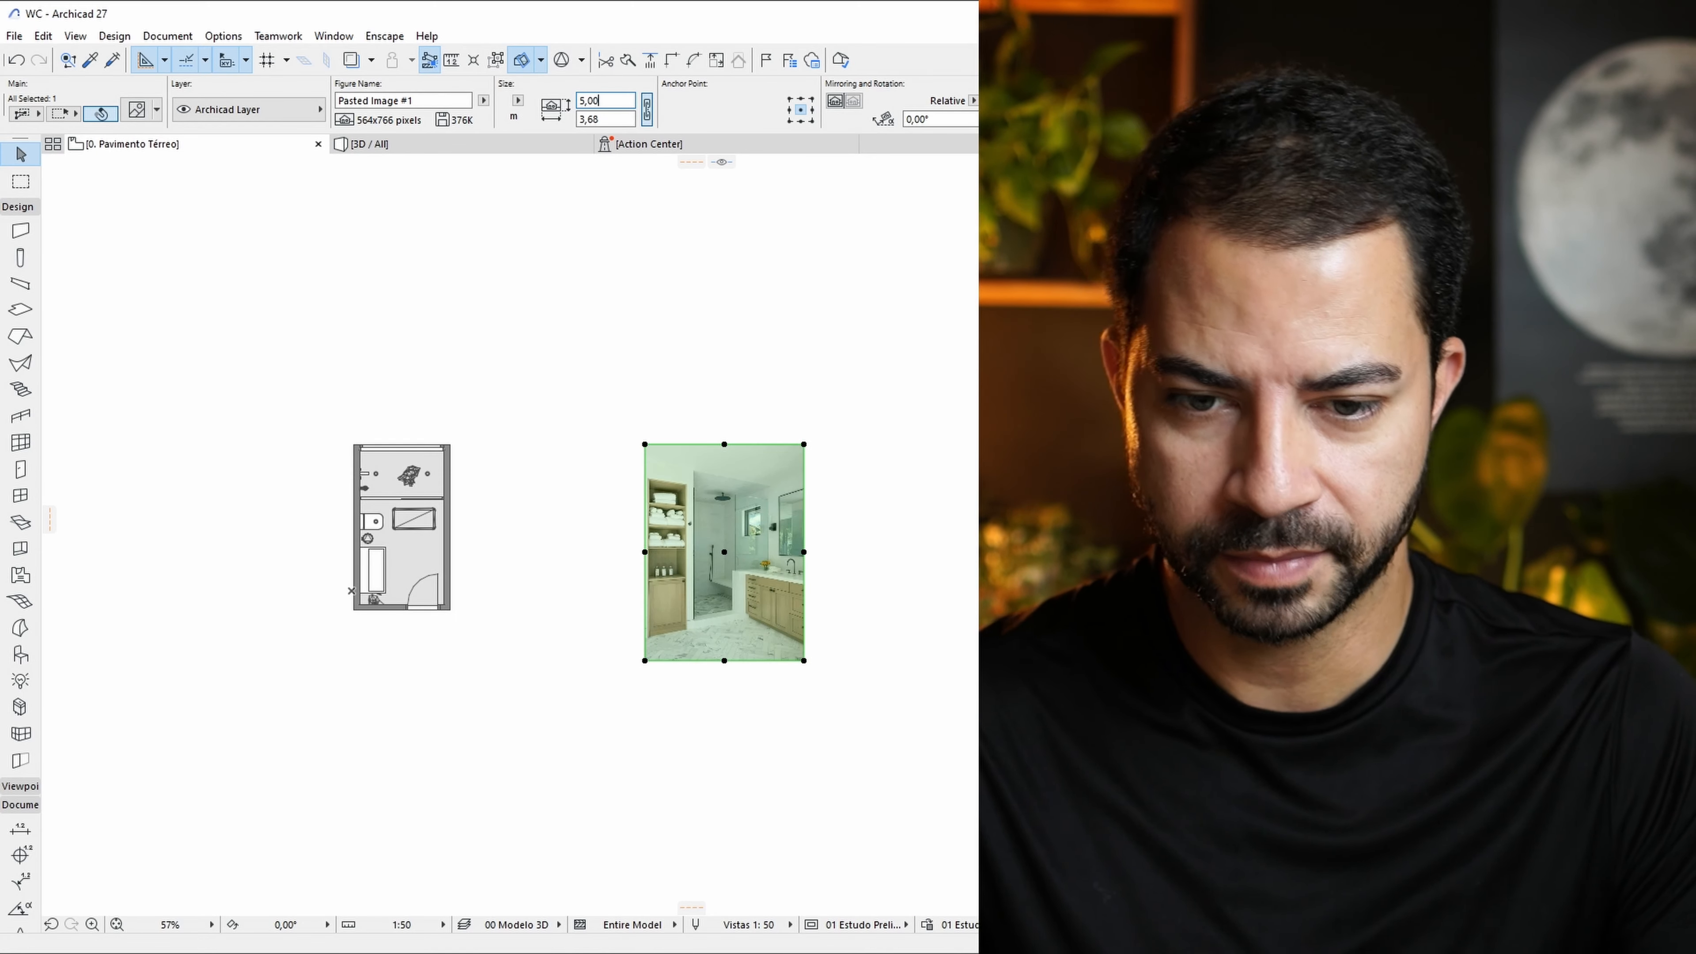
{"action": "key", "text": "Escape"}
Check the bathroom in the 3D view, then return to the ground floor plan.
{"action": "scroll", "coordinate": [388, 478], "scroll_direction": "up", "scroll_amount": 3}
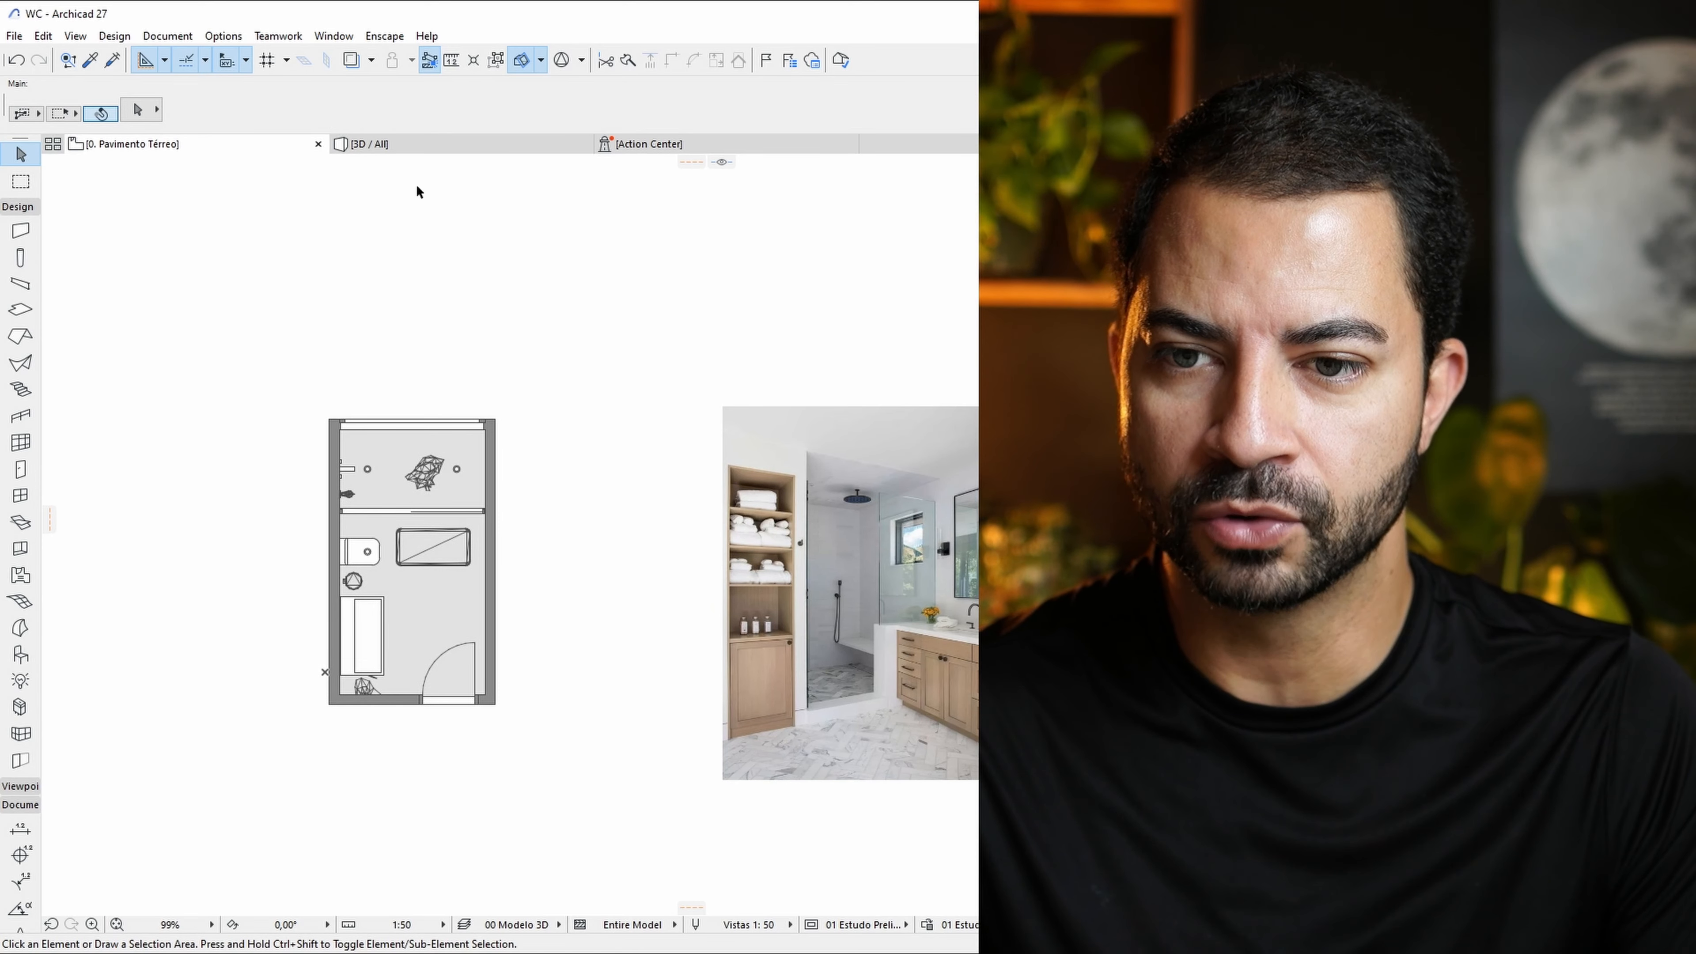
{"action": "key", "text": "F3"}
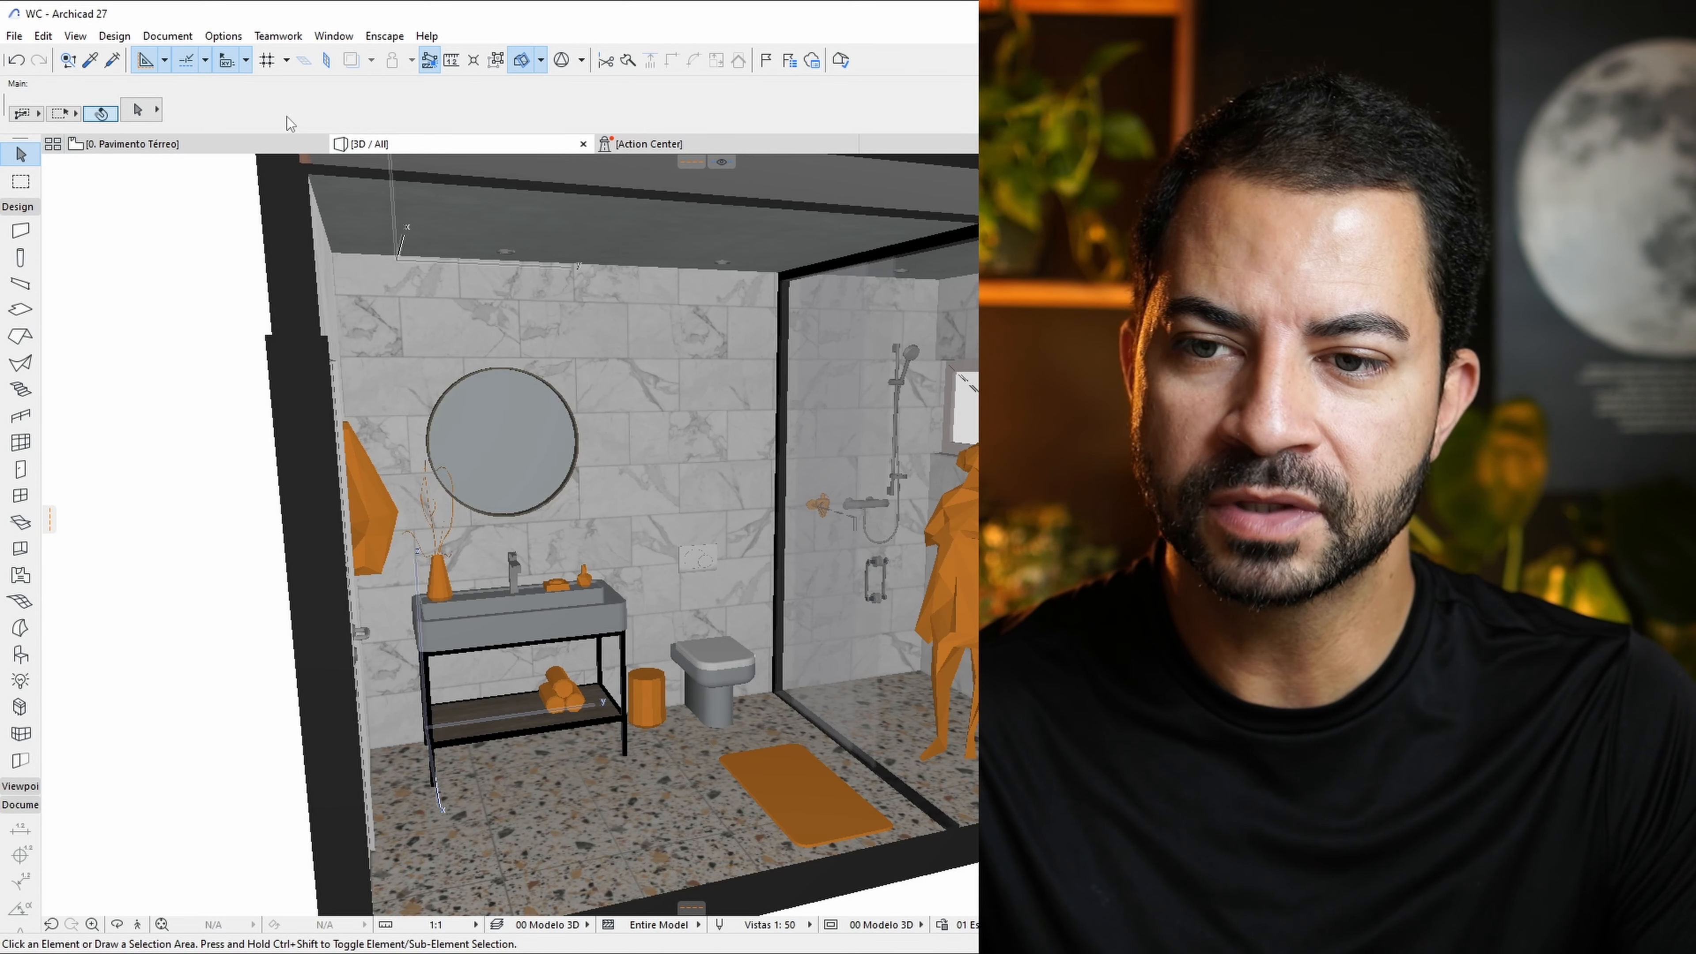
{"action": "left_click", "coordinate": [287, 144]}
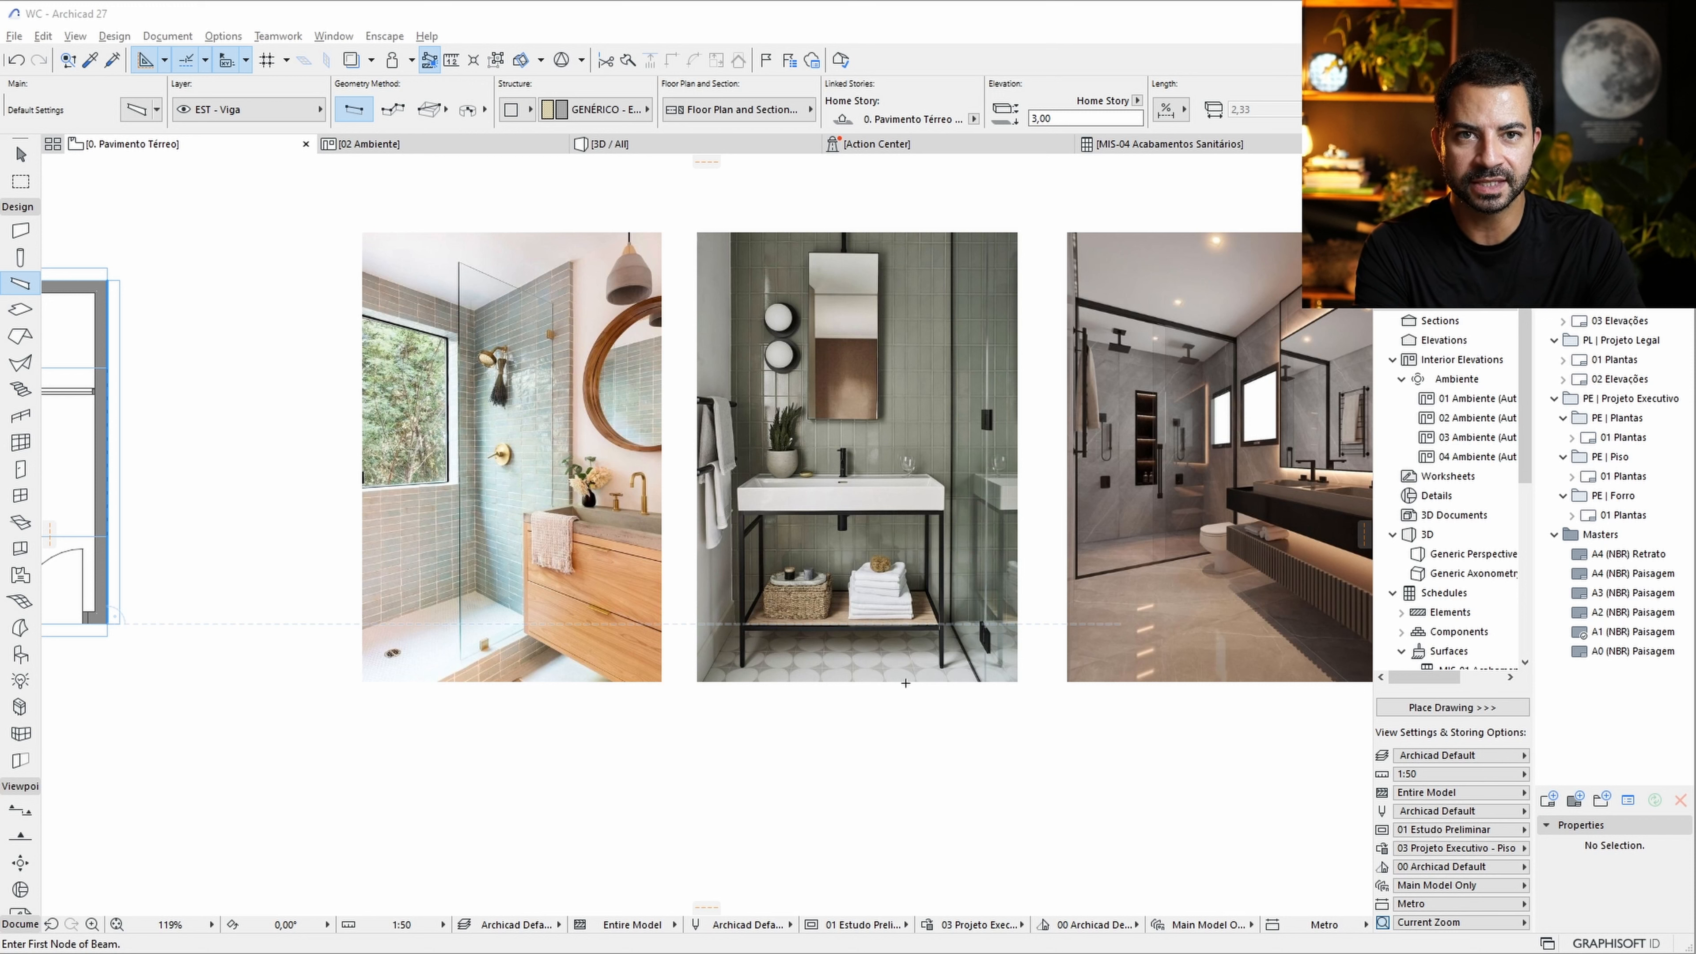
In the Profile Manager, start a new profile and create a folder named 'Bancada'.
{"action": "left_click", "coordinate": [227, 36]}
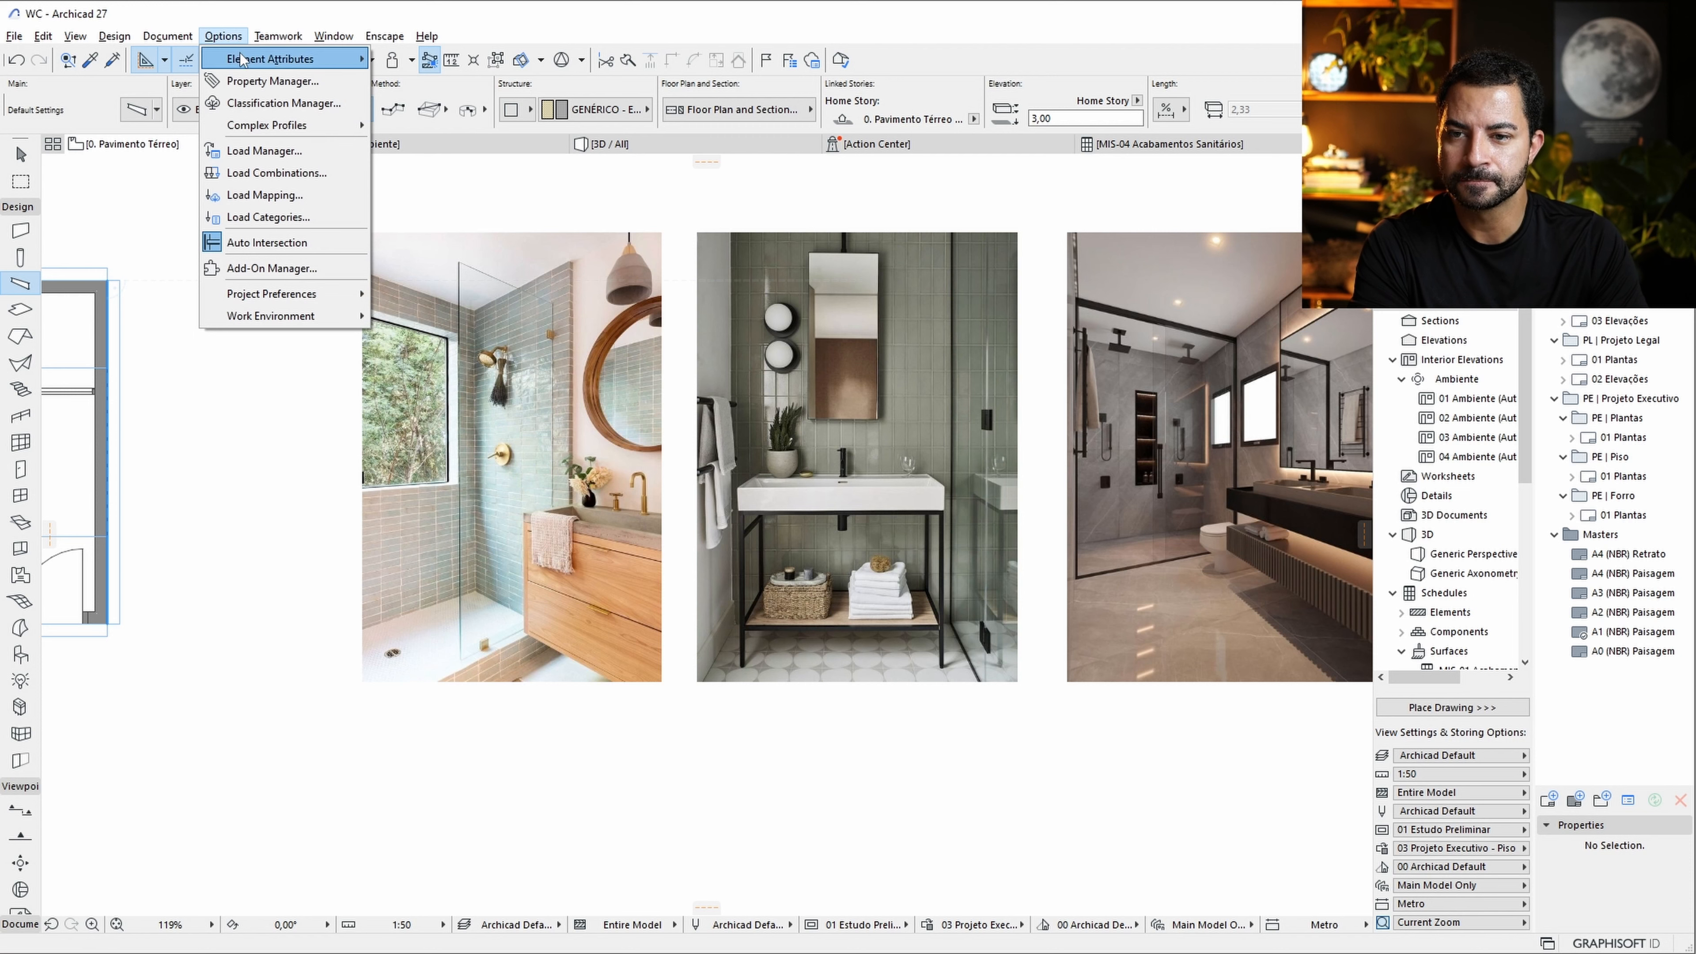
{"action": "mouse_move", "coordinate": [333, 36]}
{"action": "mouse_move", "coordinate": [288, 60]}
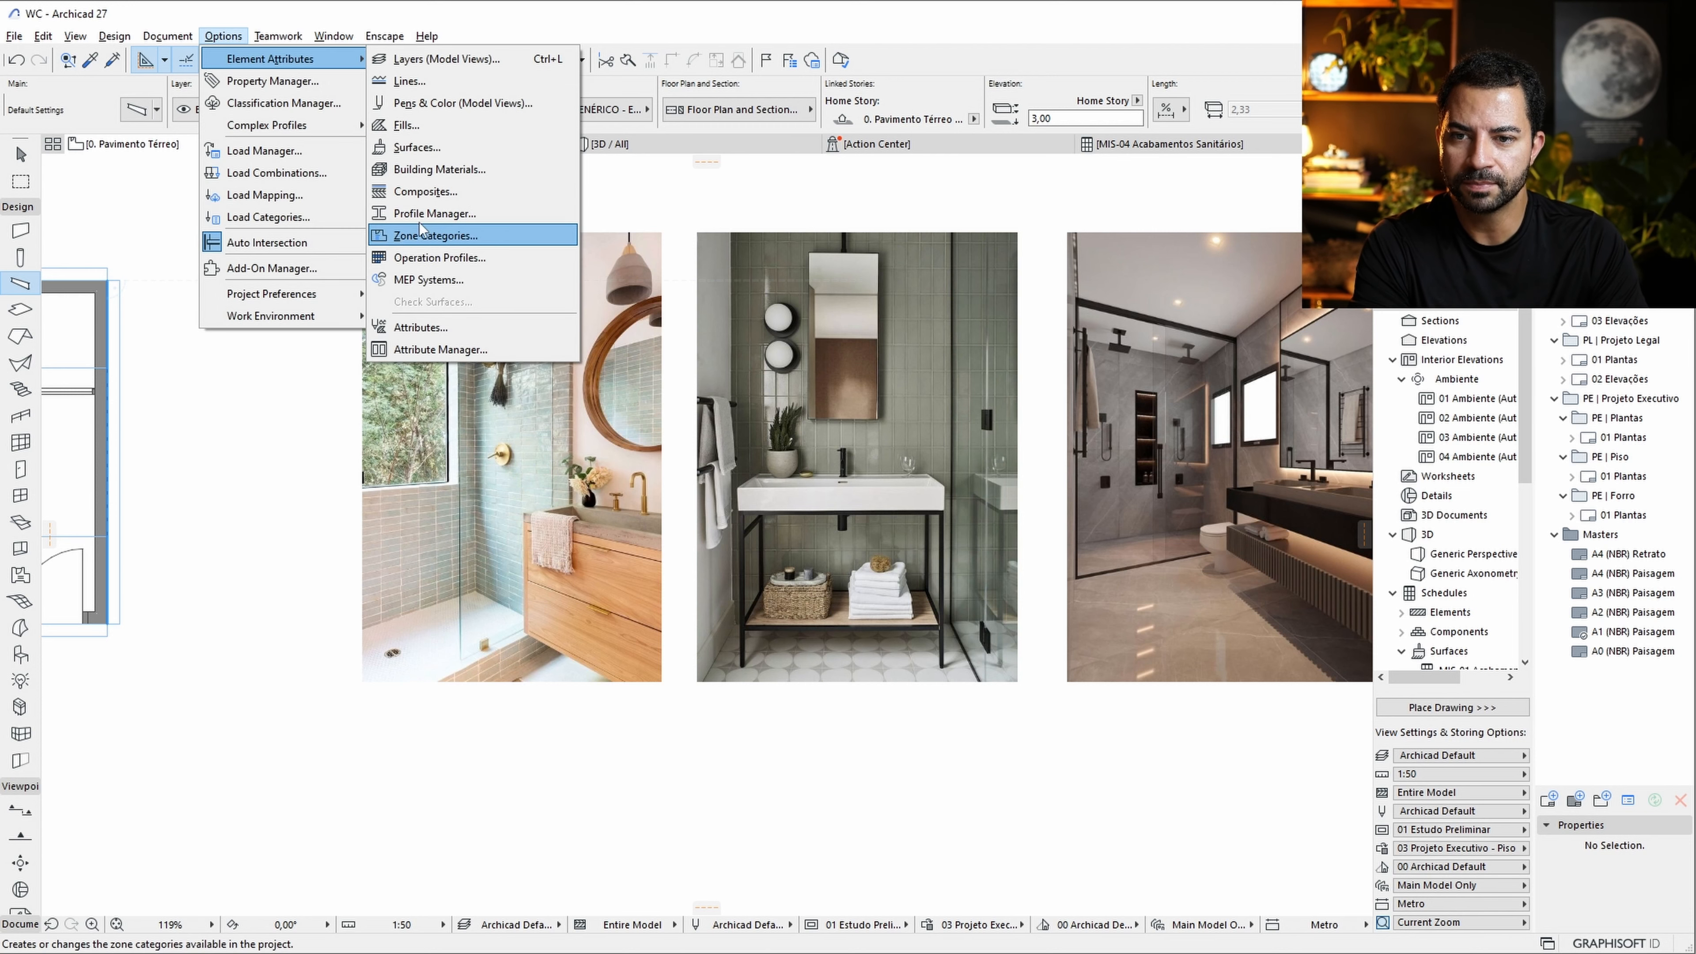
{"action": "left_click", "coordinate": [641, 213]}
{"action": "left_click", "coordinate": [390, 287]}
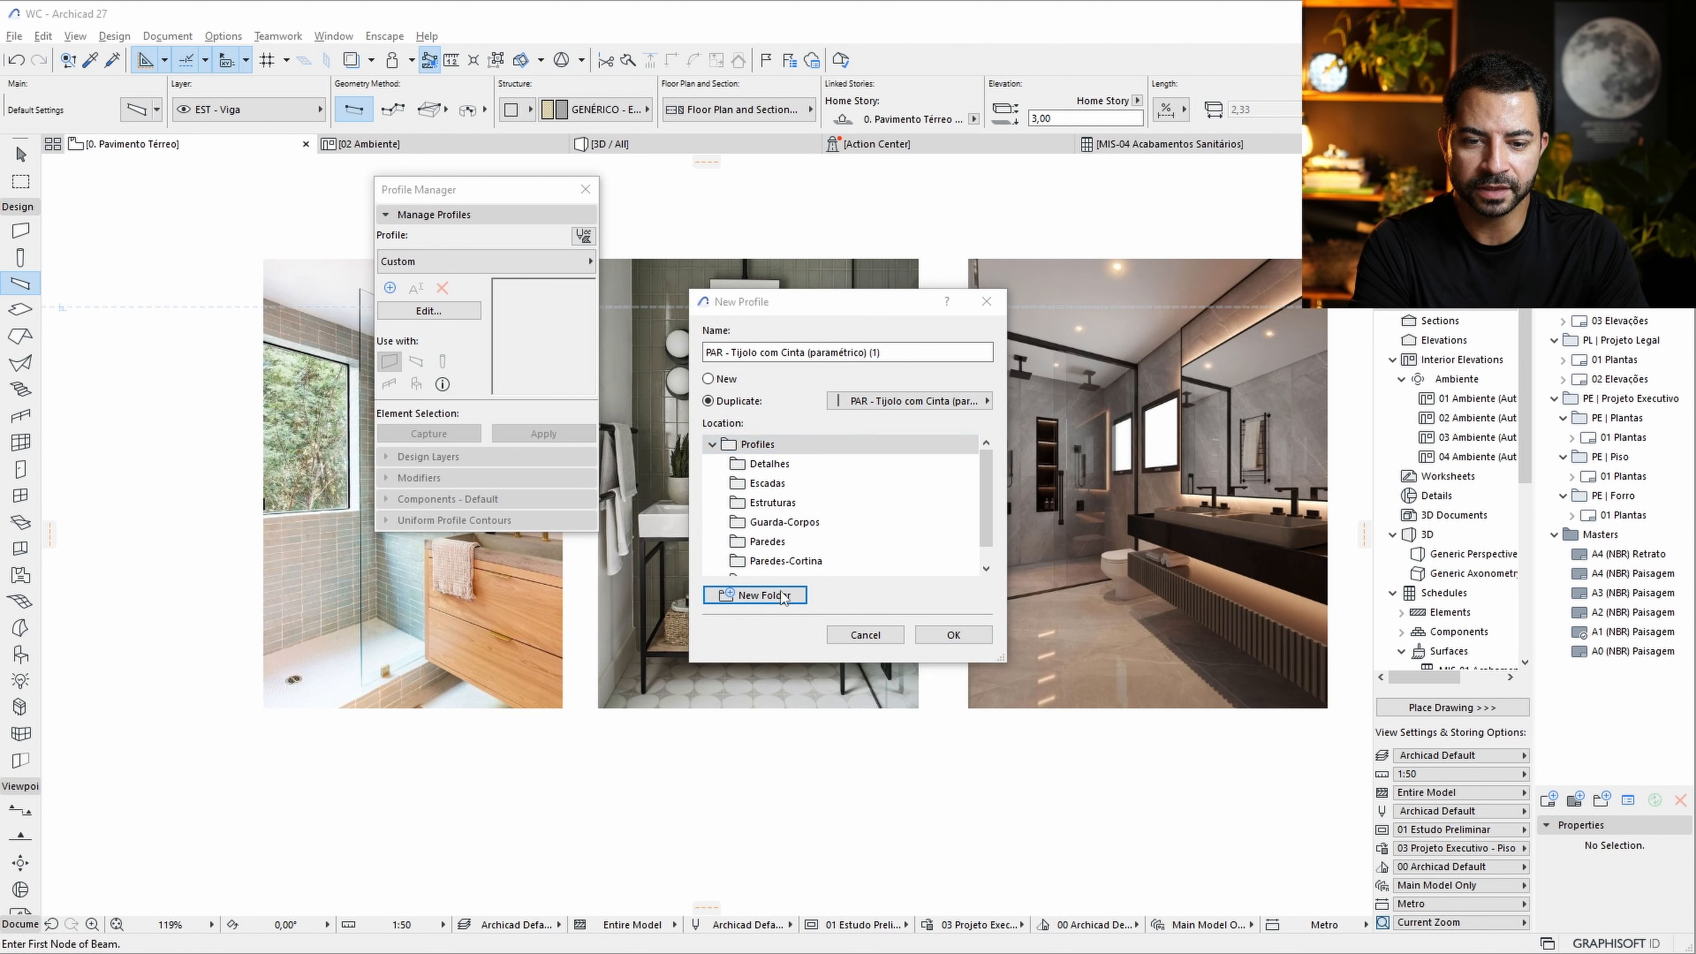
{"action": "left_click", "coordinate": [755, 594]}
{"action": "type", "text": "Bancada"}
{"action": "key", "text": "Return"}
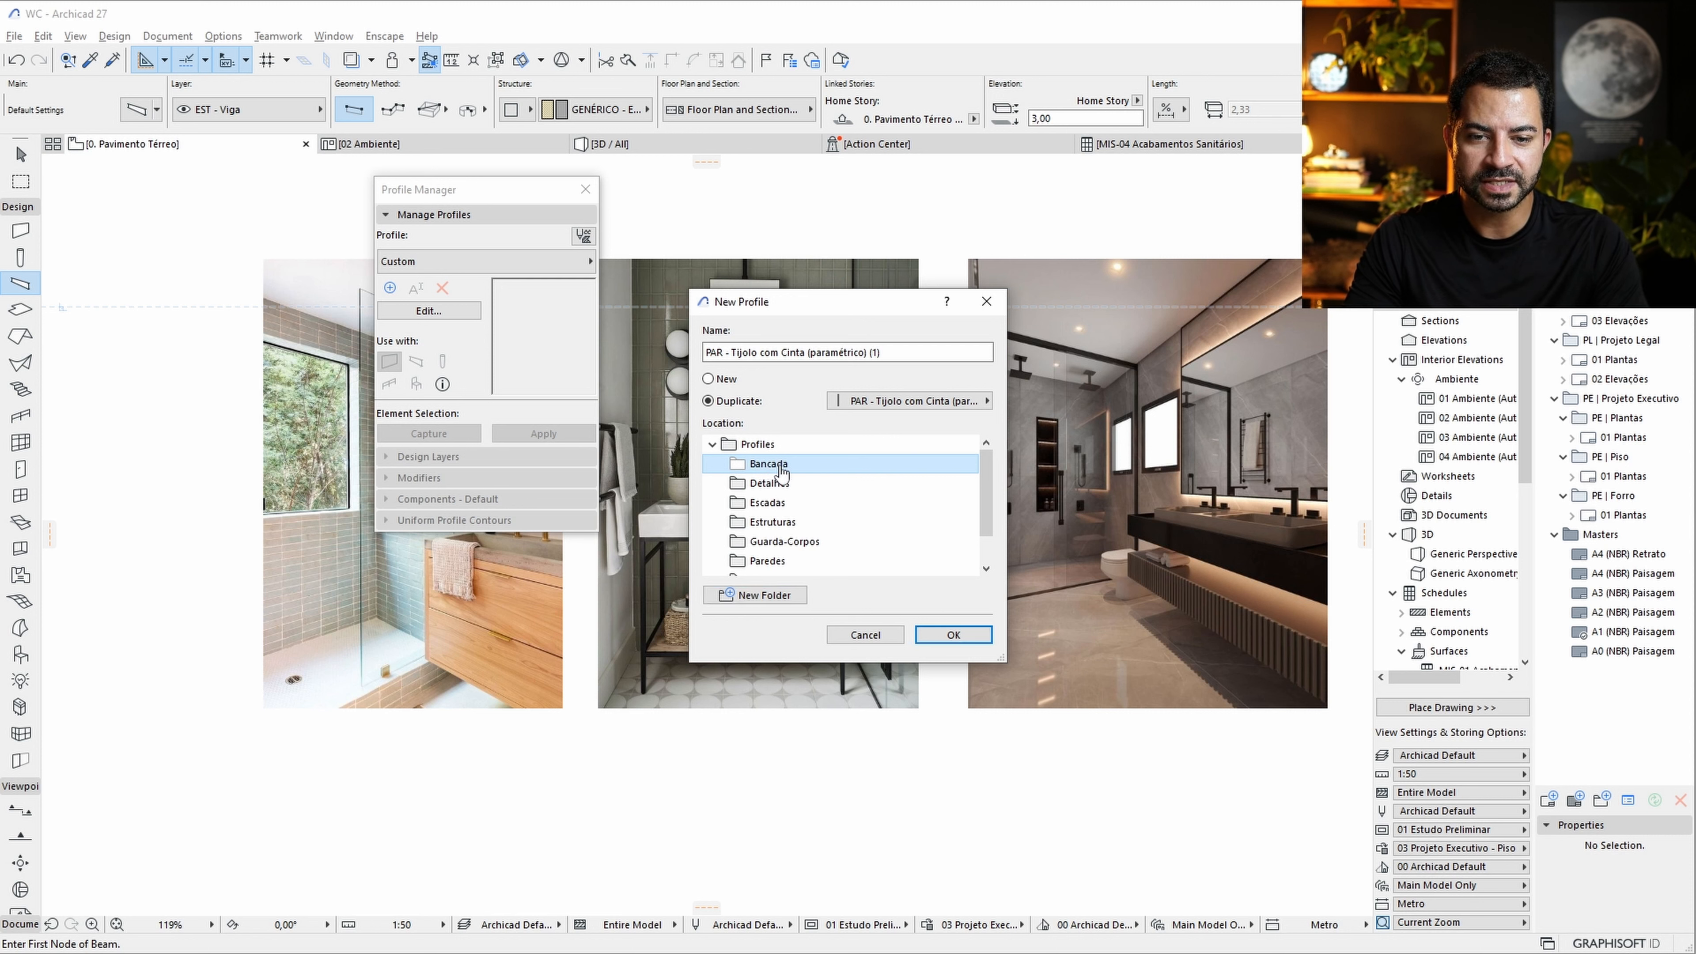
Make it a blank profile stored in the Bancada folder and open it for editing.
{"action": "left_click", "coordinate": [709, 379]}
{"action": "left_click", "coordinate": [770, 471]}
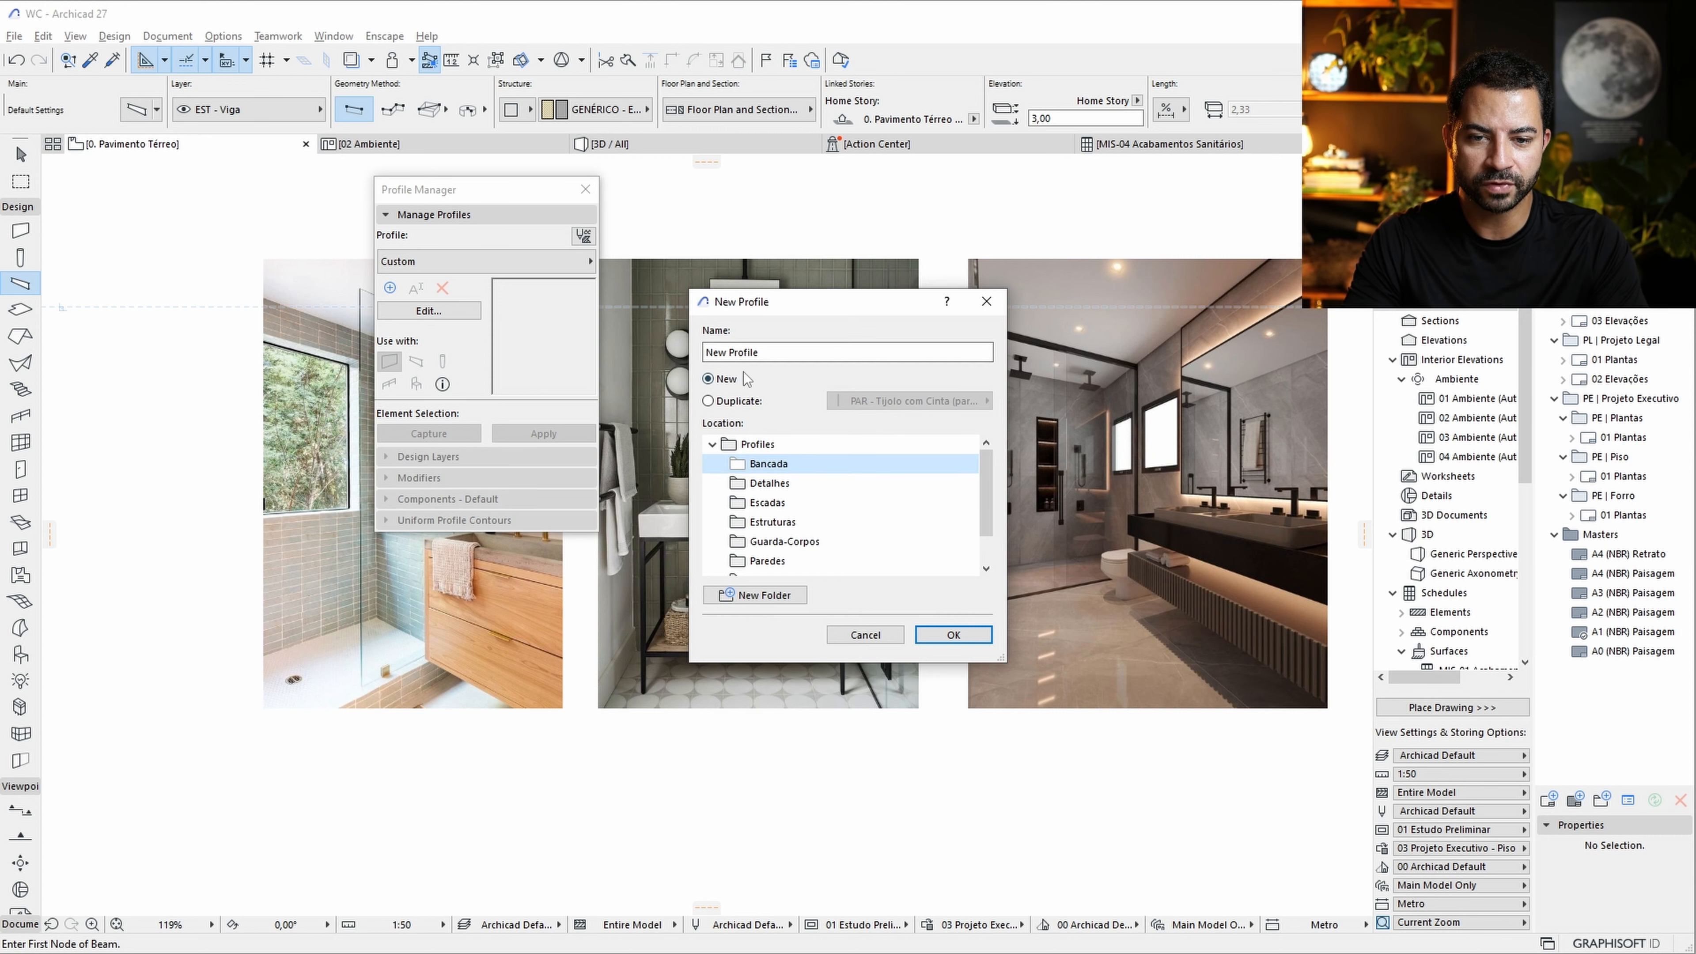
{"action": "left_click", "coordinate": [965, 634]}
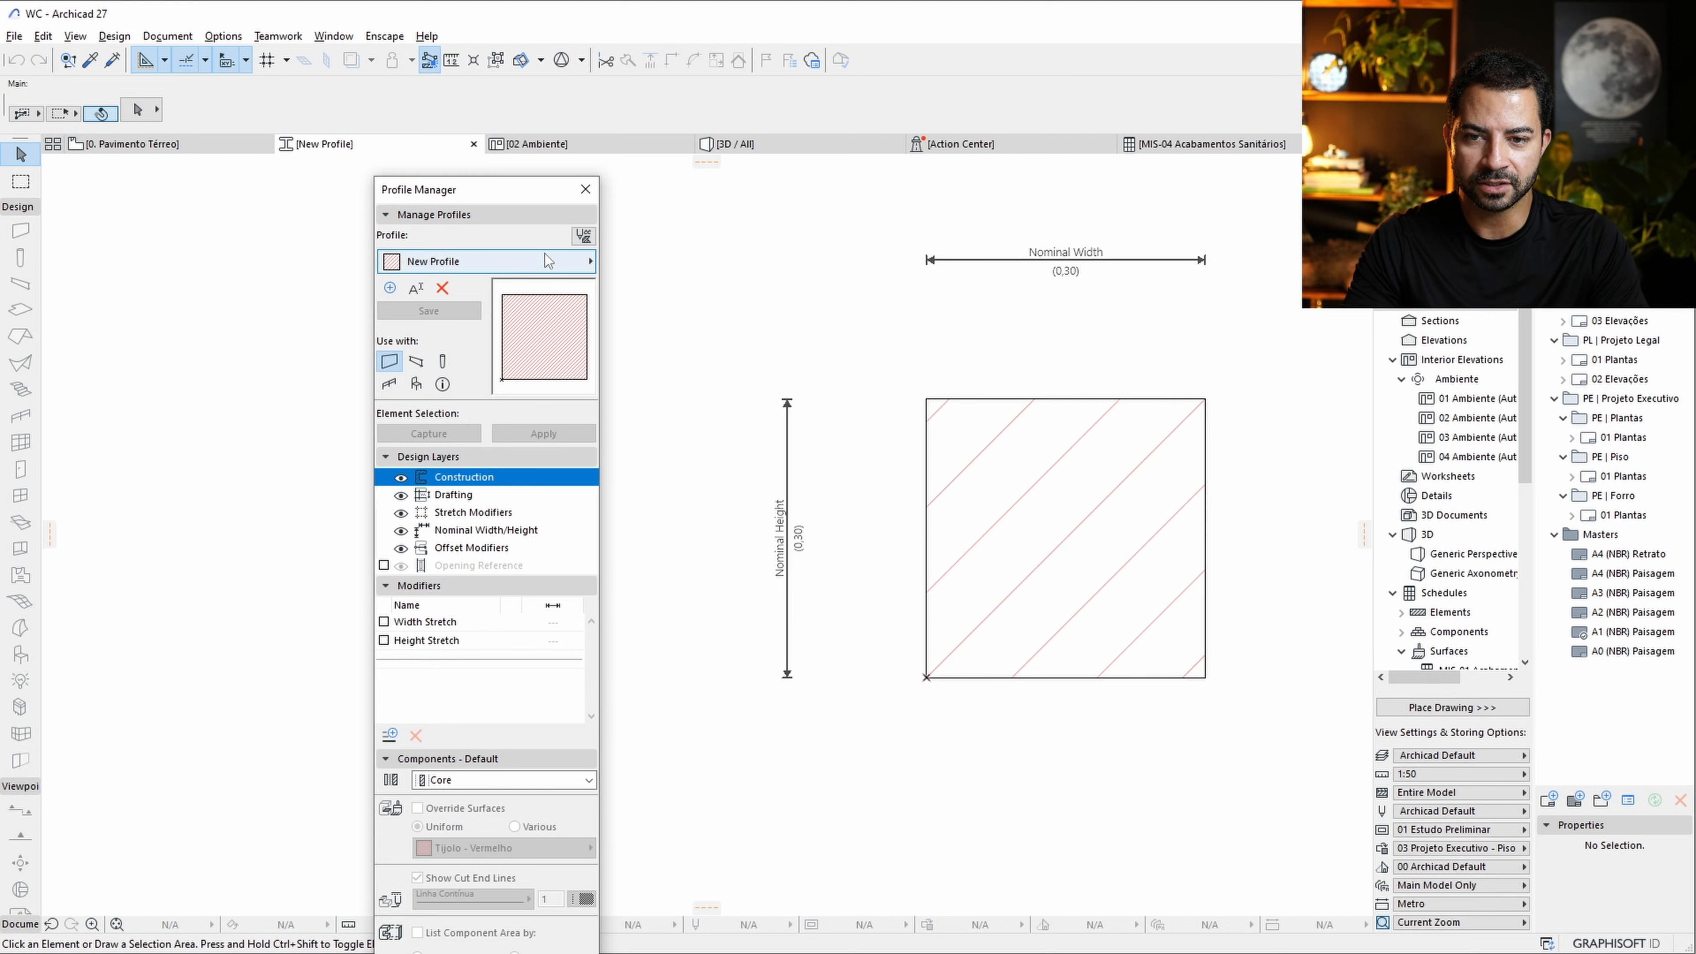
Delete the default hatched square from the new profile.
{"action": "left_click_drag", "start_coordinate": [505, 197], "coordinate": [532, 140]}
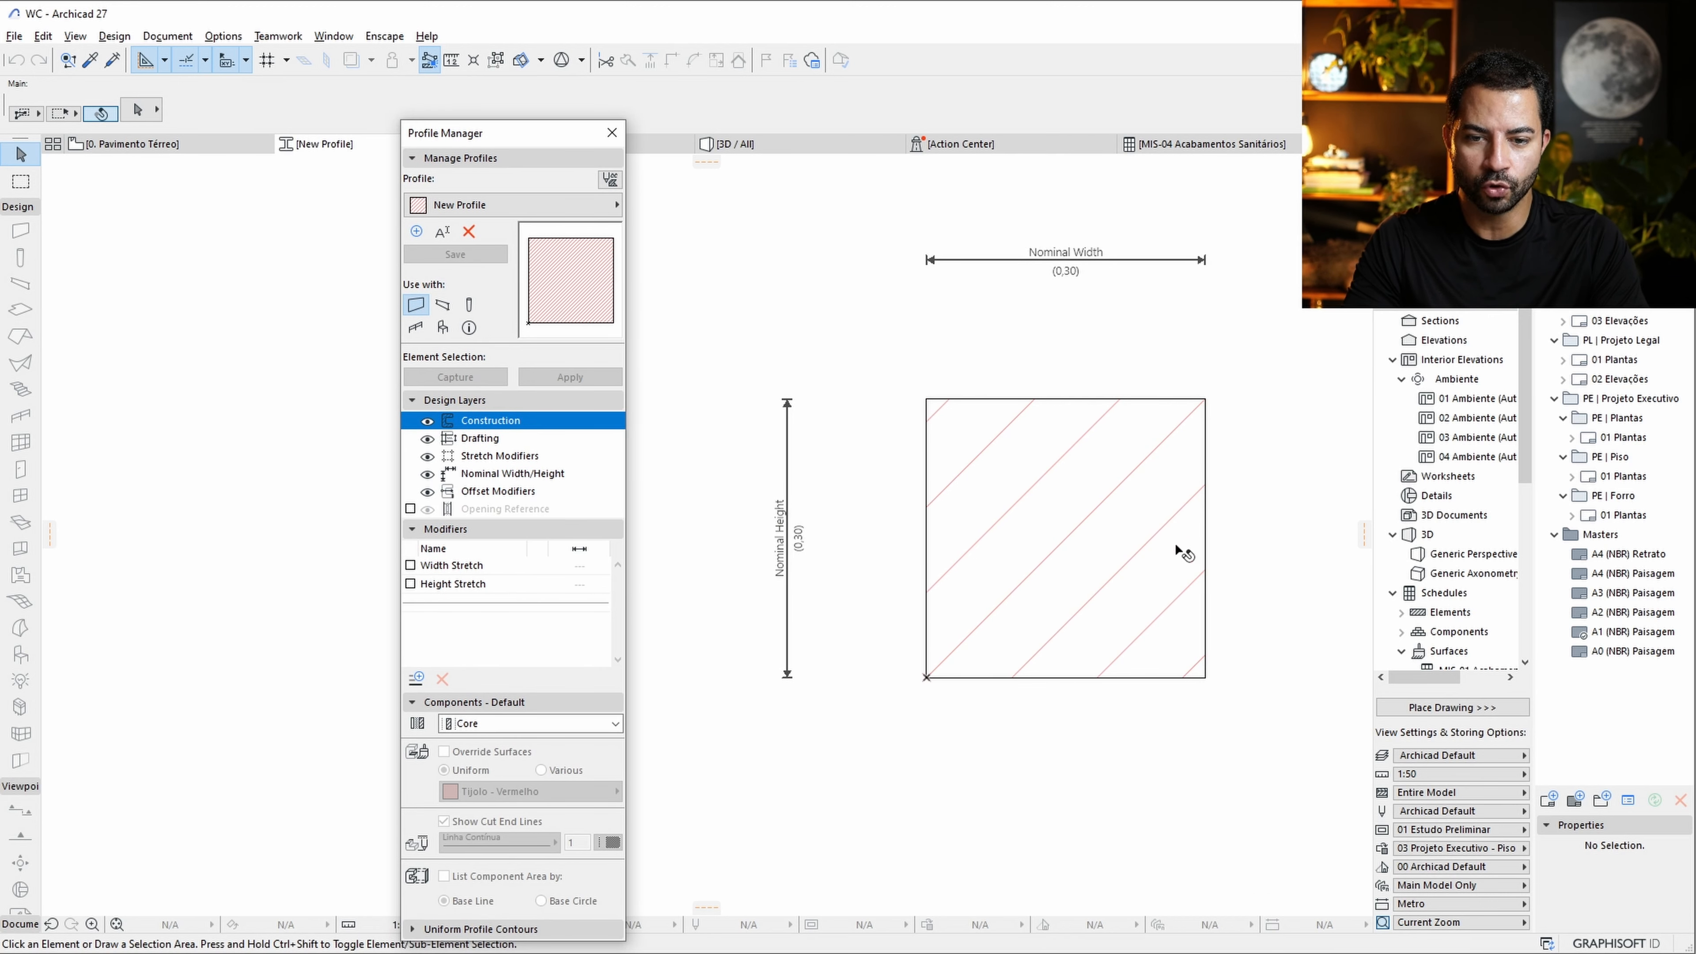
{"action": "left_click", "coordinate": [961, 576]}
{"action": "key", "text": "Delete"}
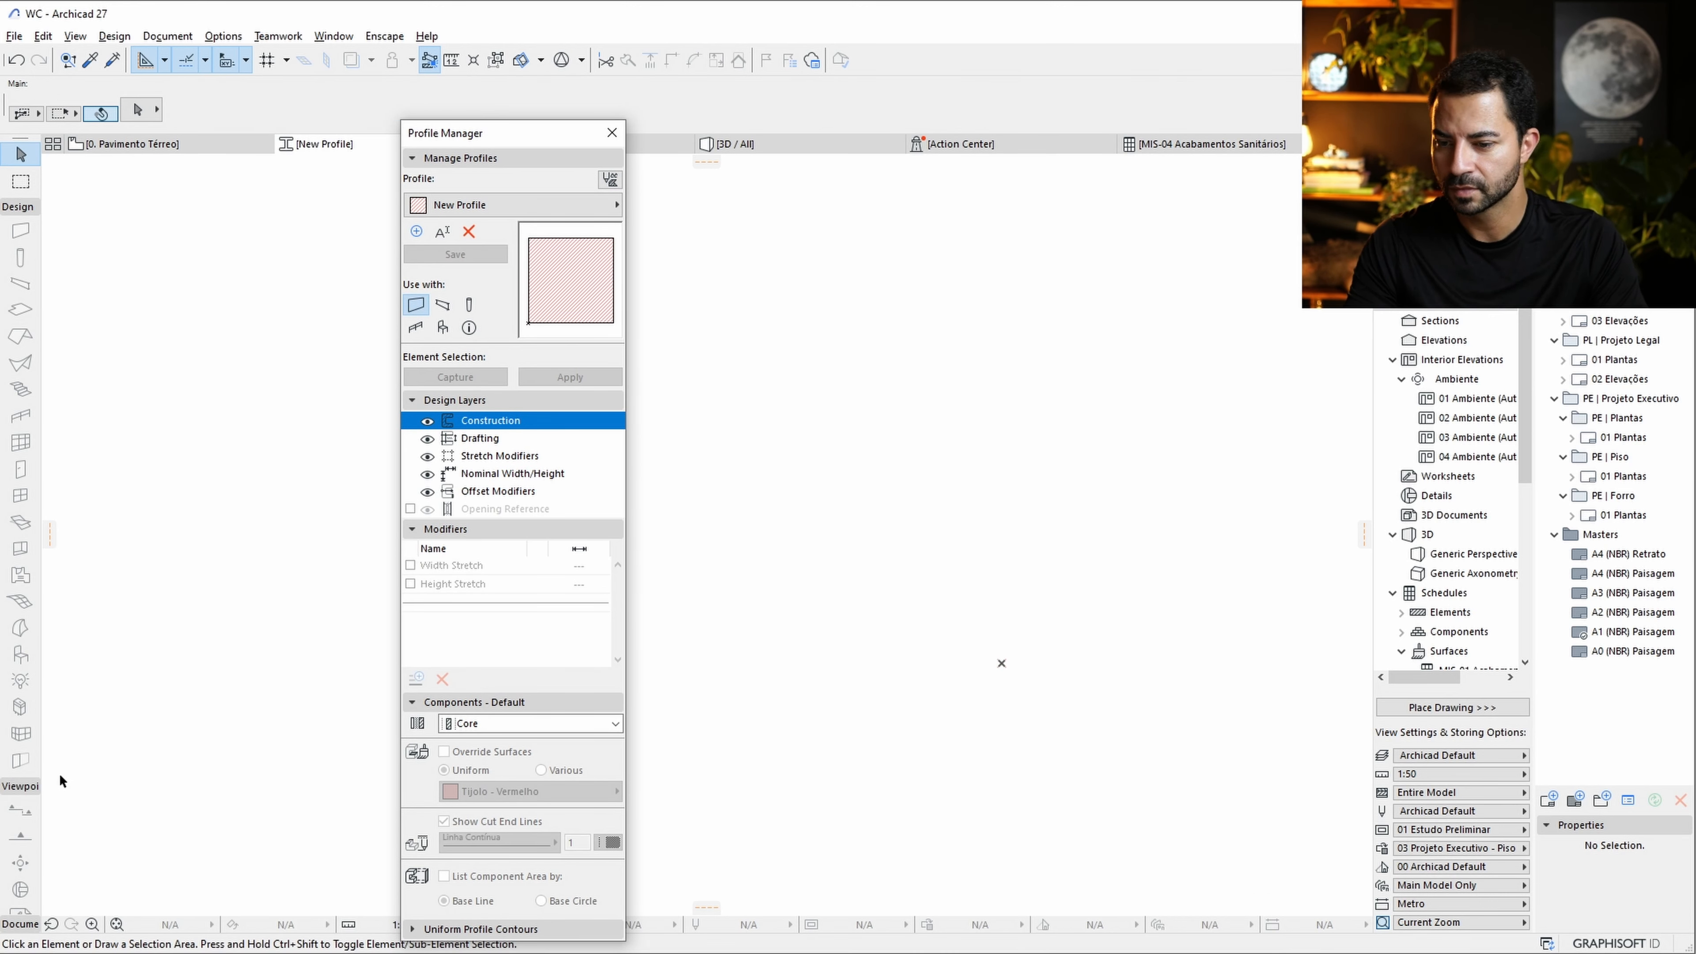
Draw a 0,70 vertical reference line and start a 0,30 horizontal line at its top.
{"action": "left_click", "coordinate": [21, 784]}
{"action": "left_click", "coordinate": [21, 805]}
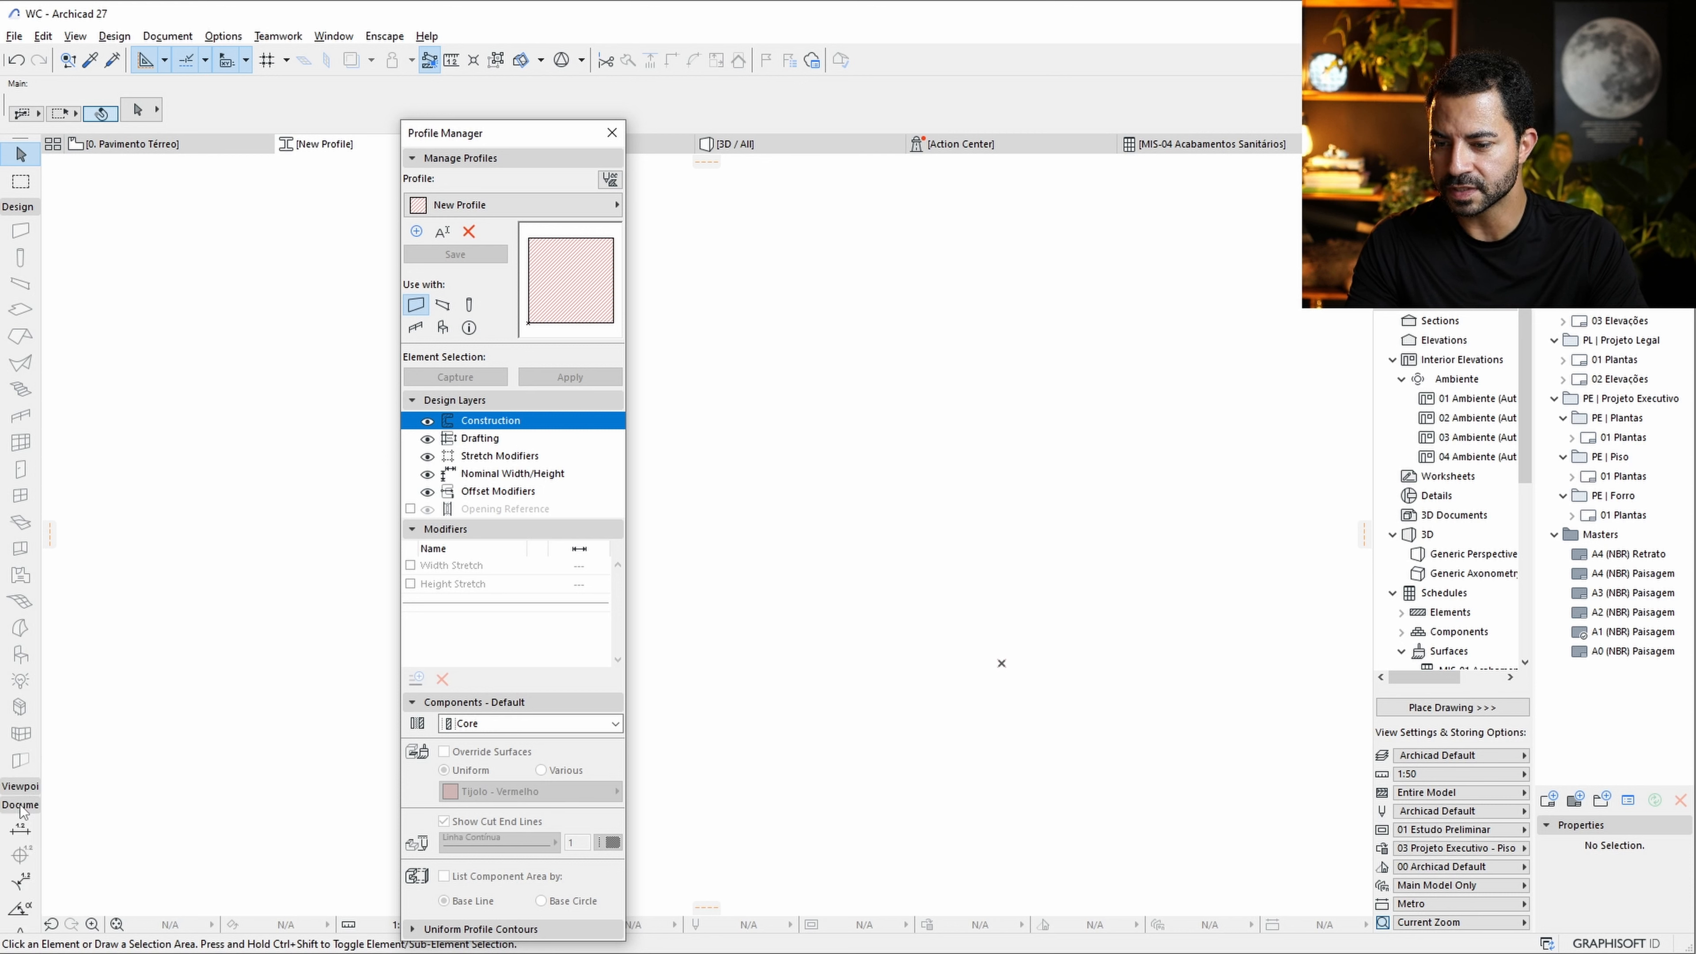
{"action": "left_click", "coordinate": [20, 207]}
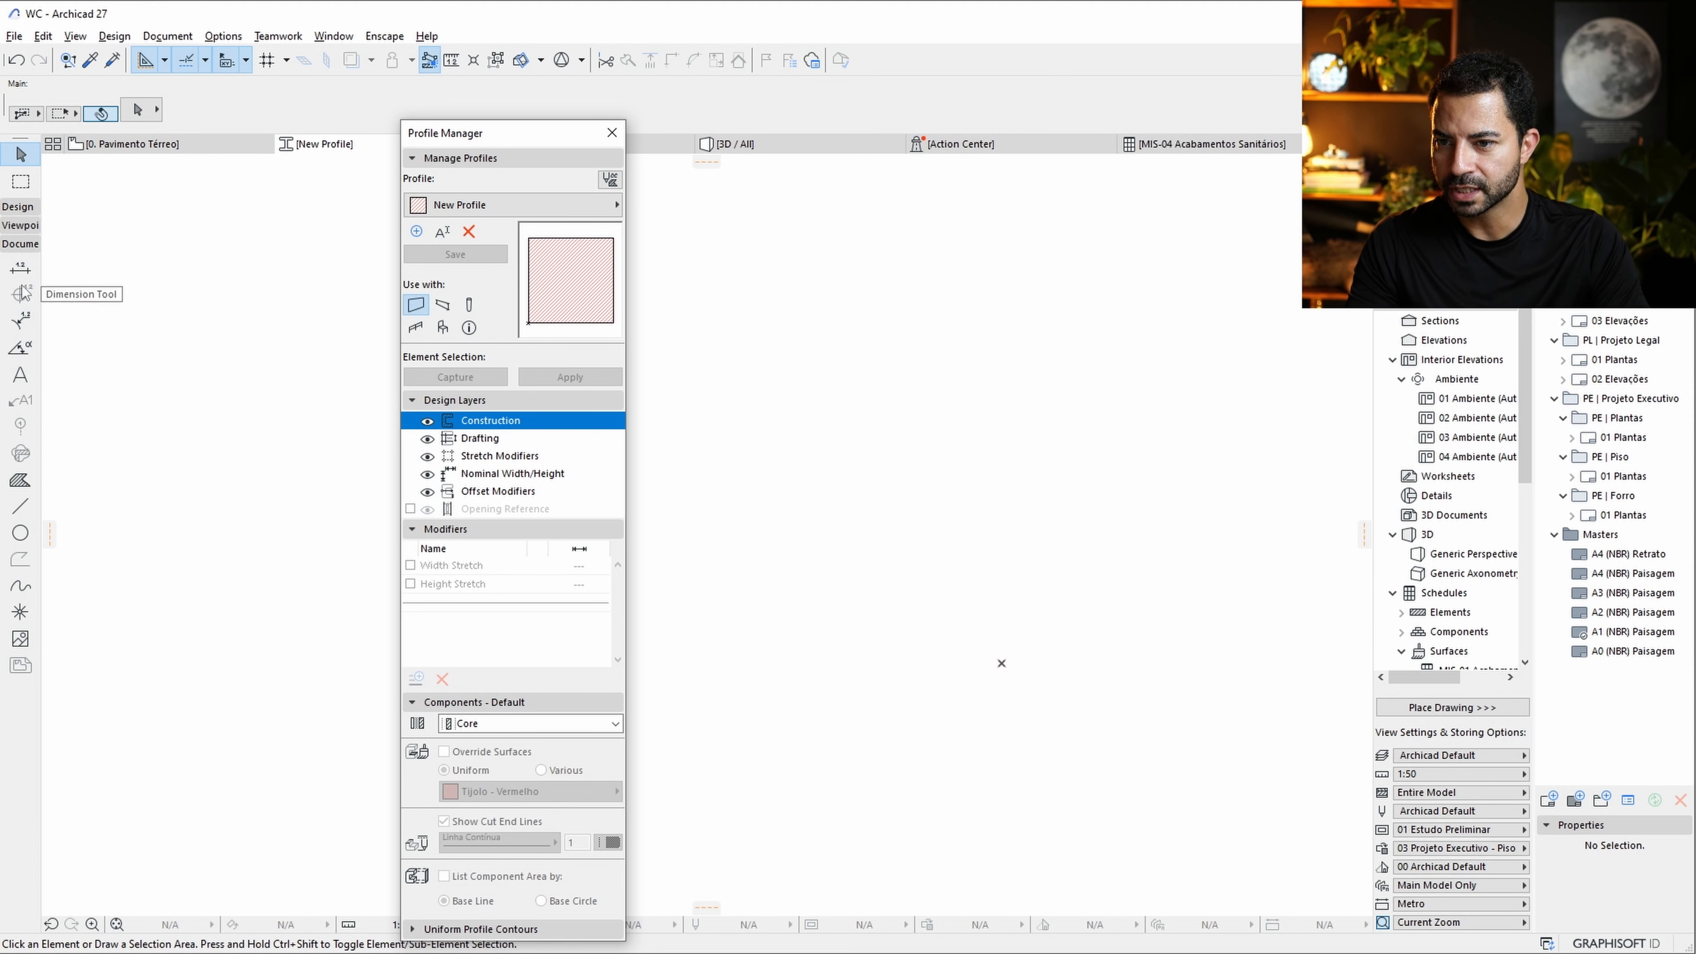
{"action": "left_click", "coordinate": [22, 508]}
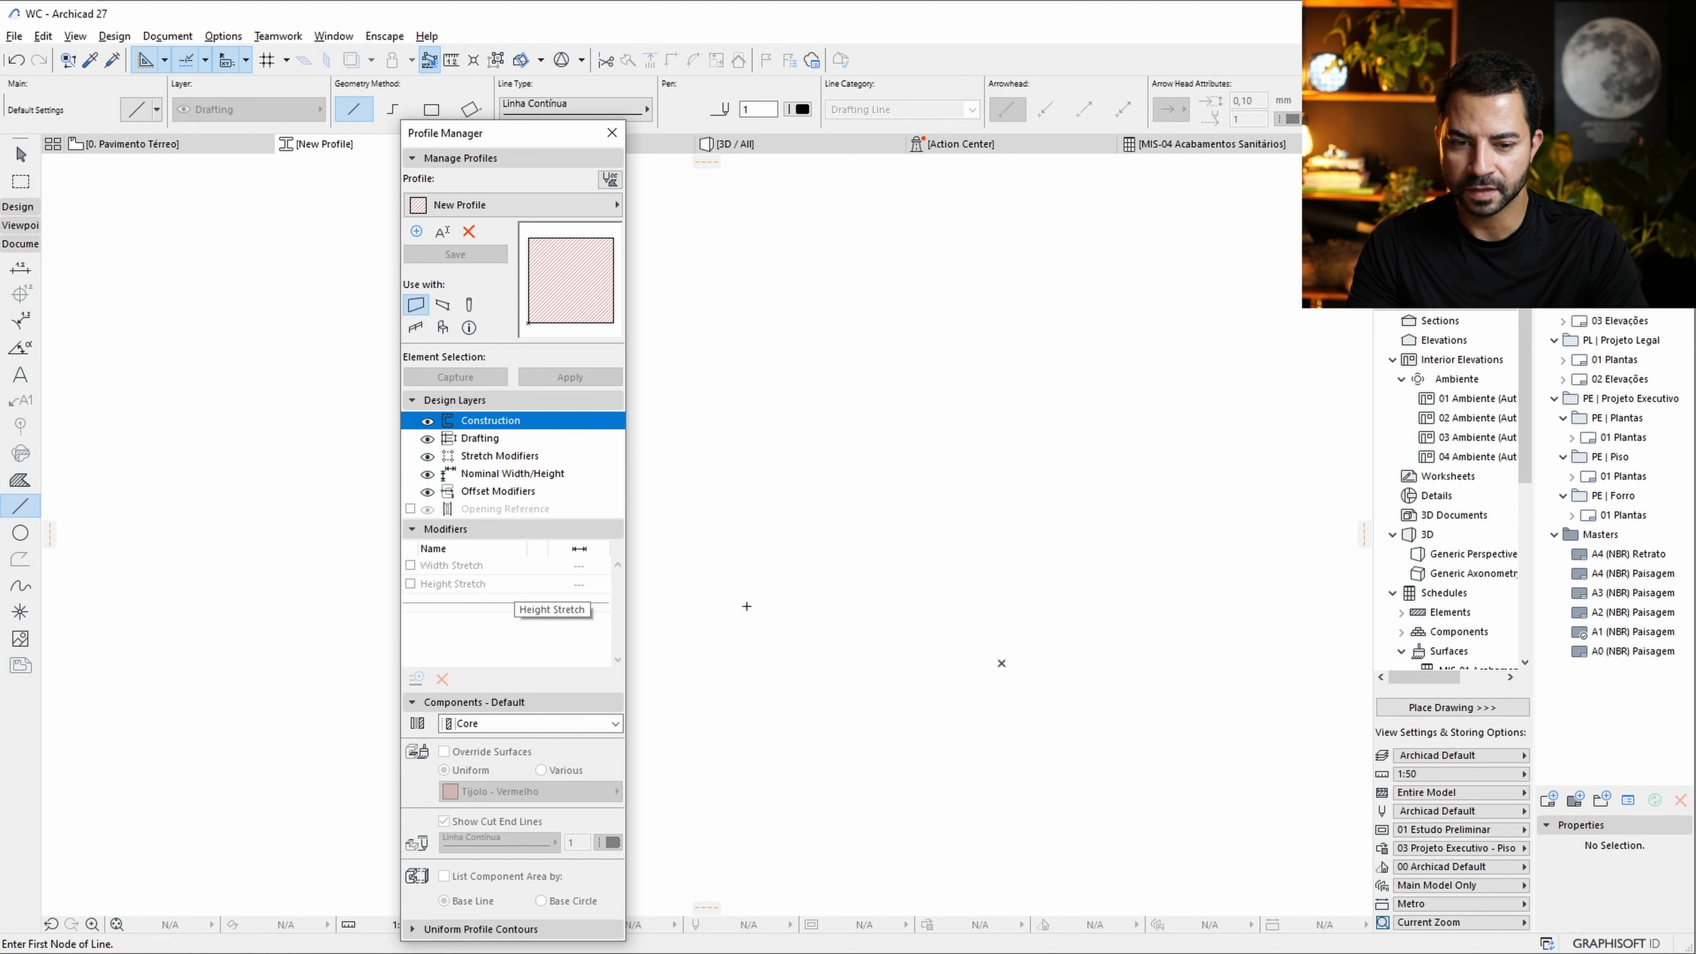
{"action": "left_click", "coordinate": [1001, 663]}
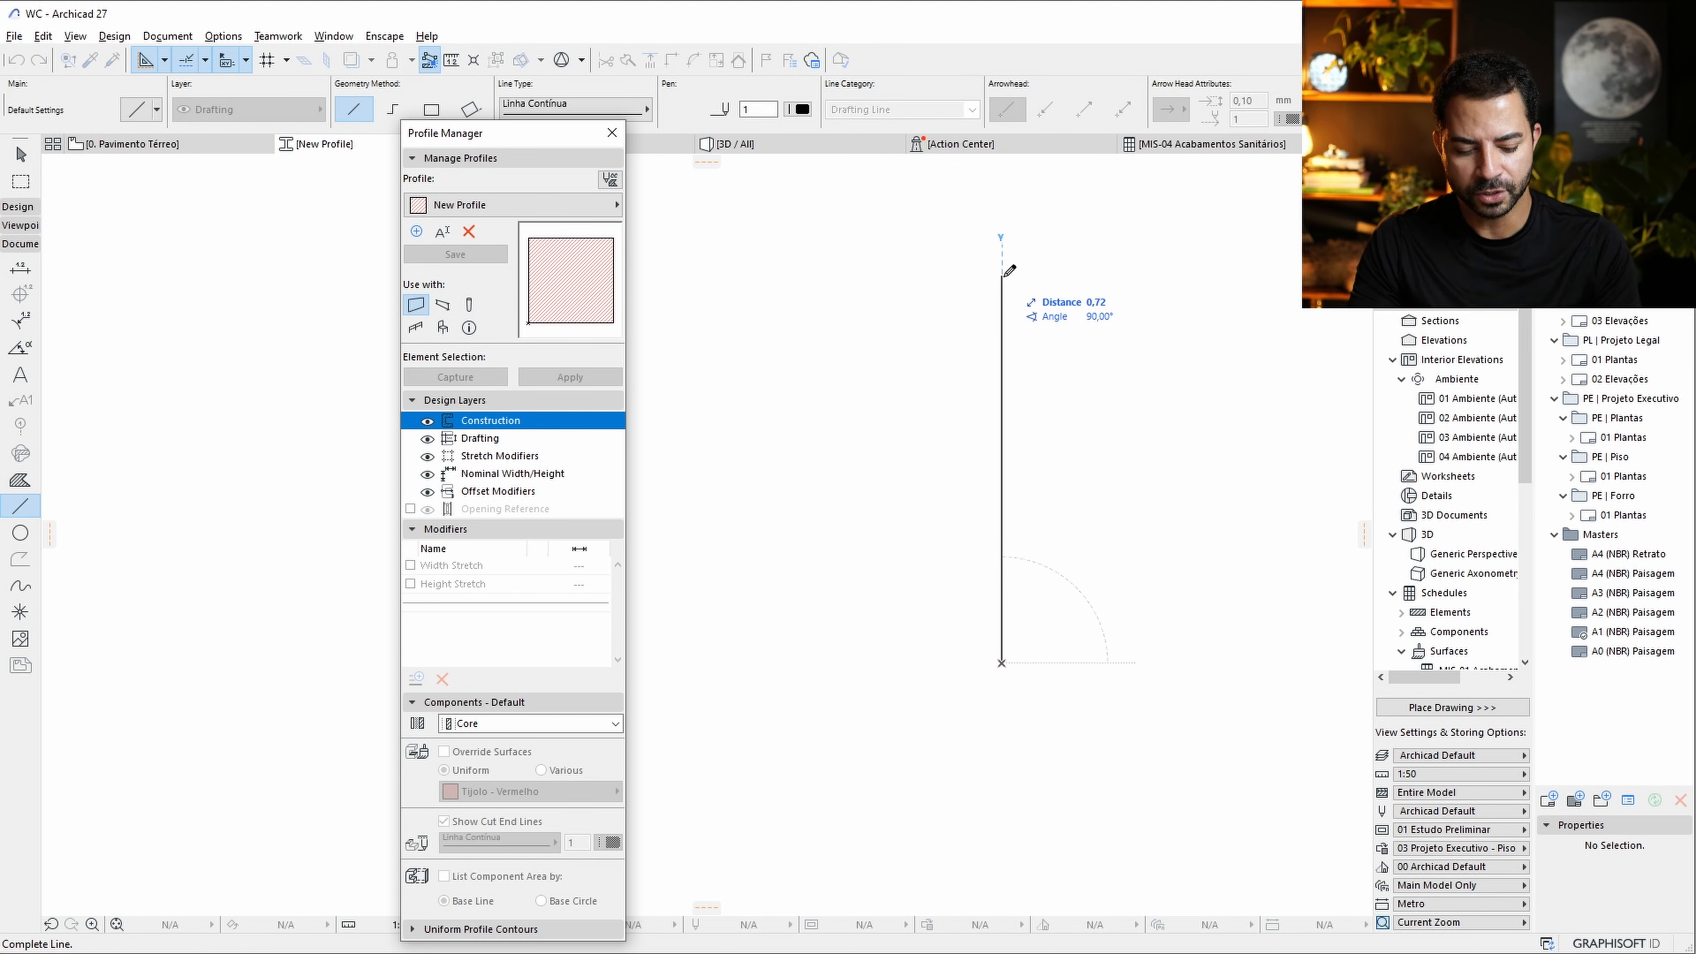
{"action": "type", "text": "0,"}
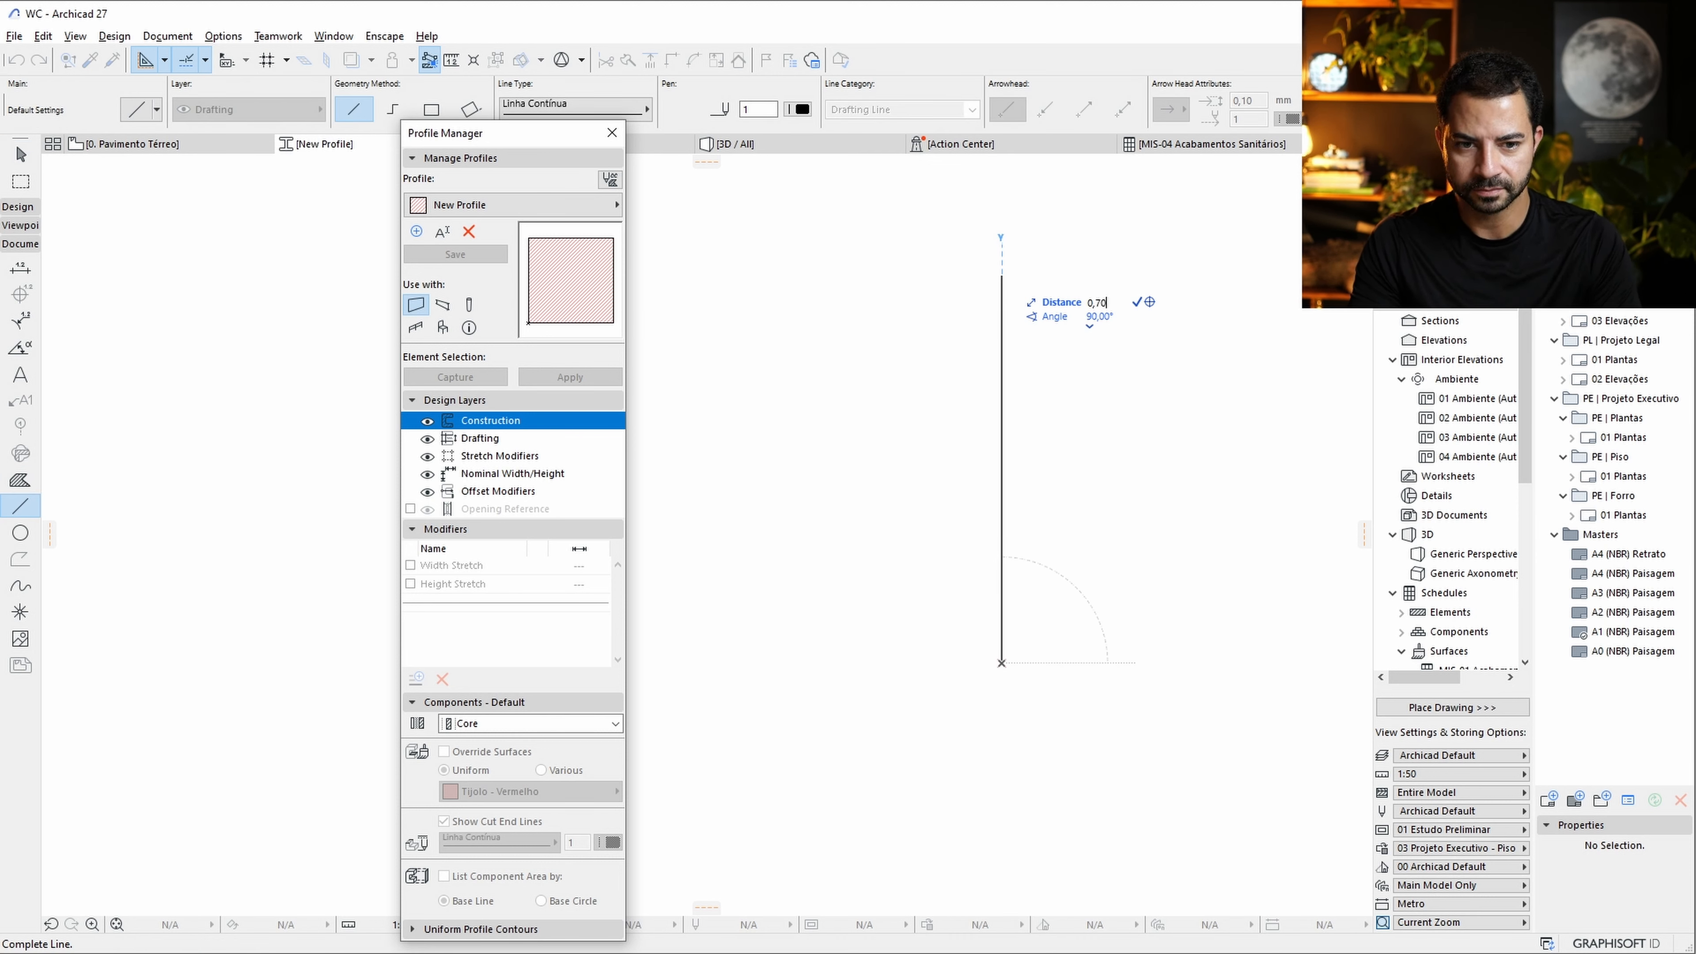
{"action": "key", "text": "Return"}
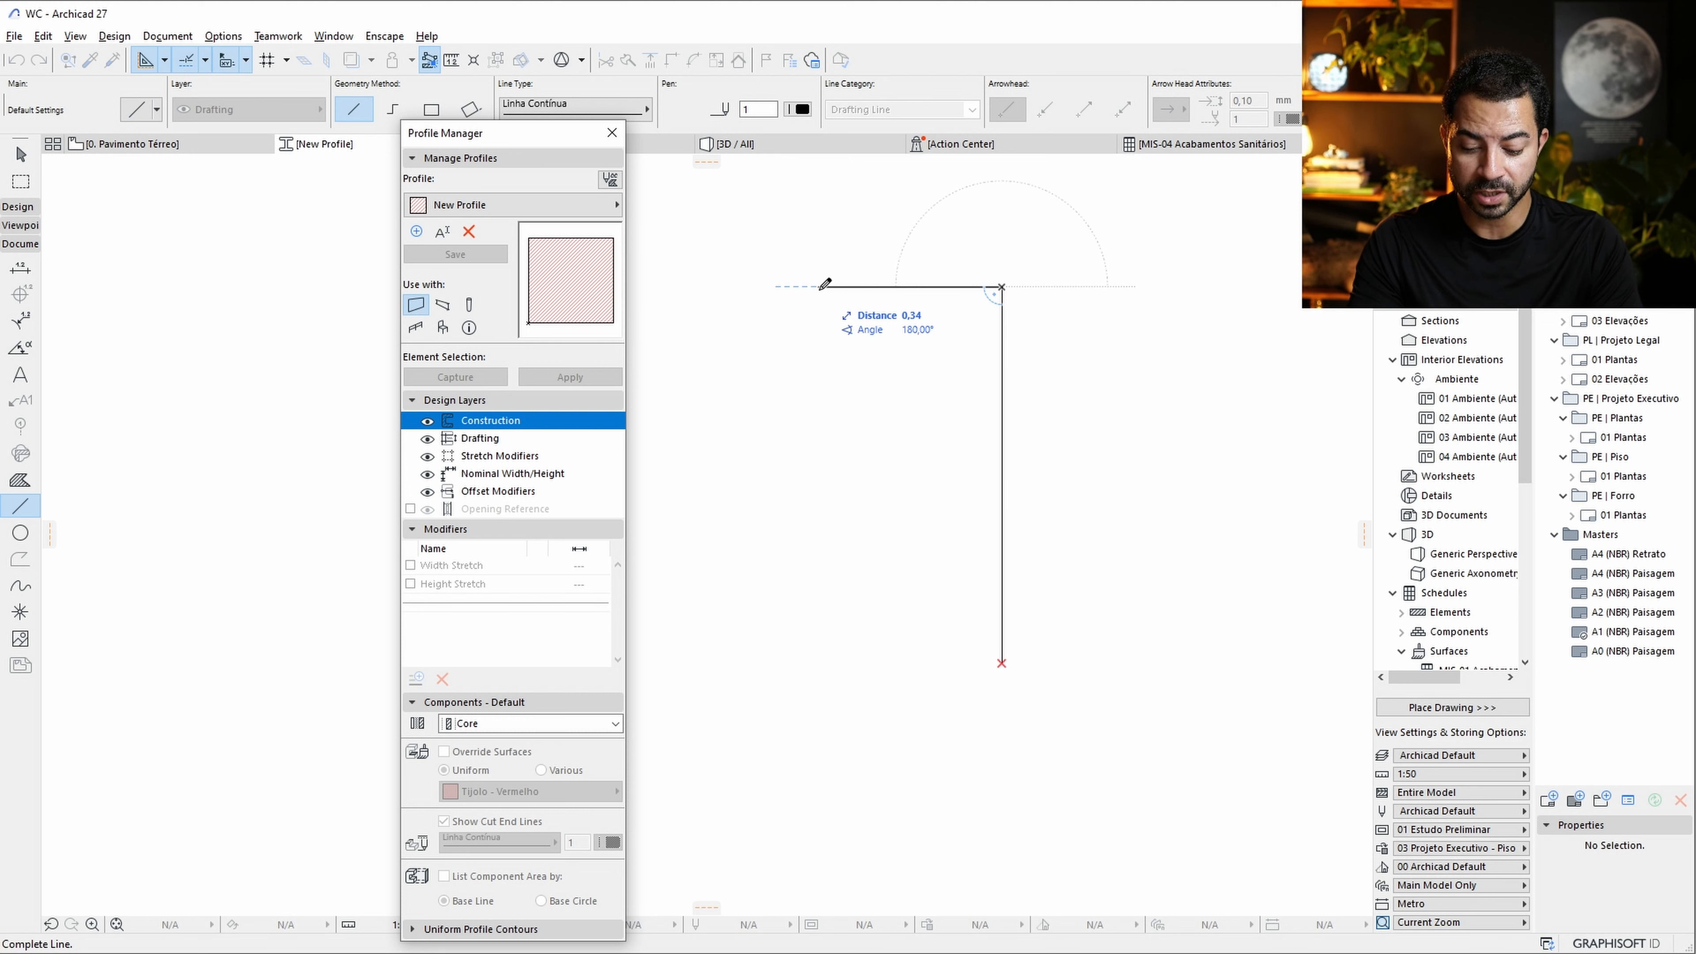
{"action": "type", "text": "0"}
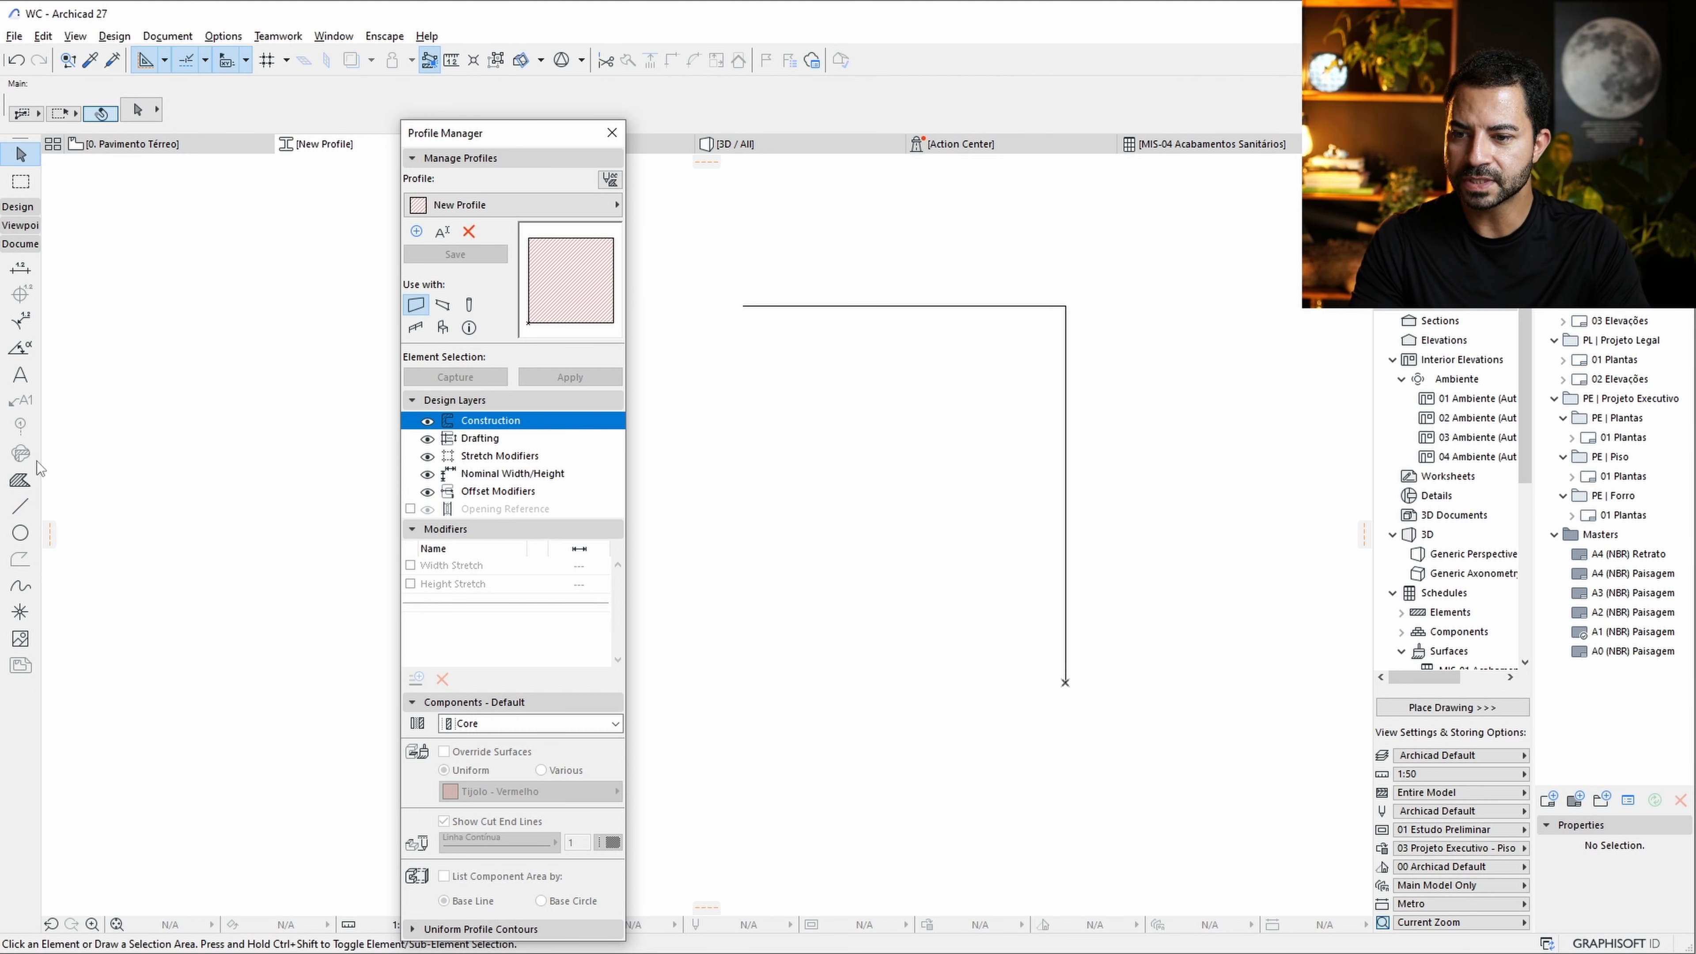
Draw a 0,60 × 0,70 rectangular fill and offset all its edges 0,025 inward.
{"action": "left_click", "coordinate": [20, 480]}
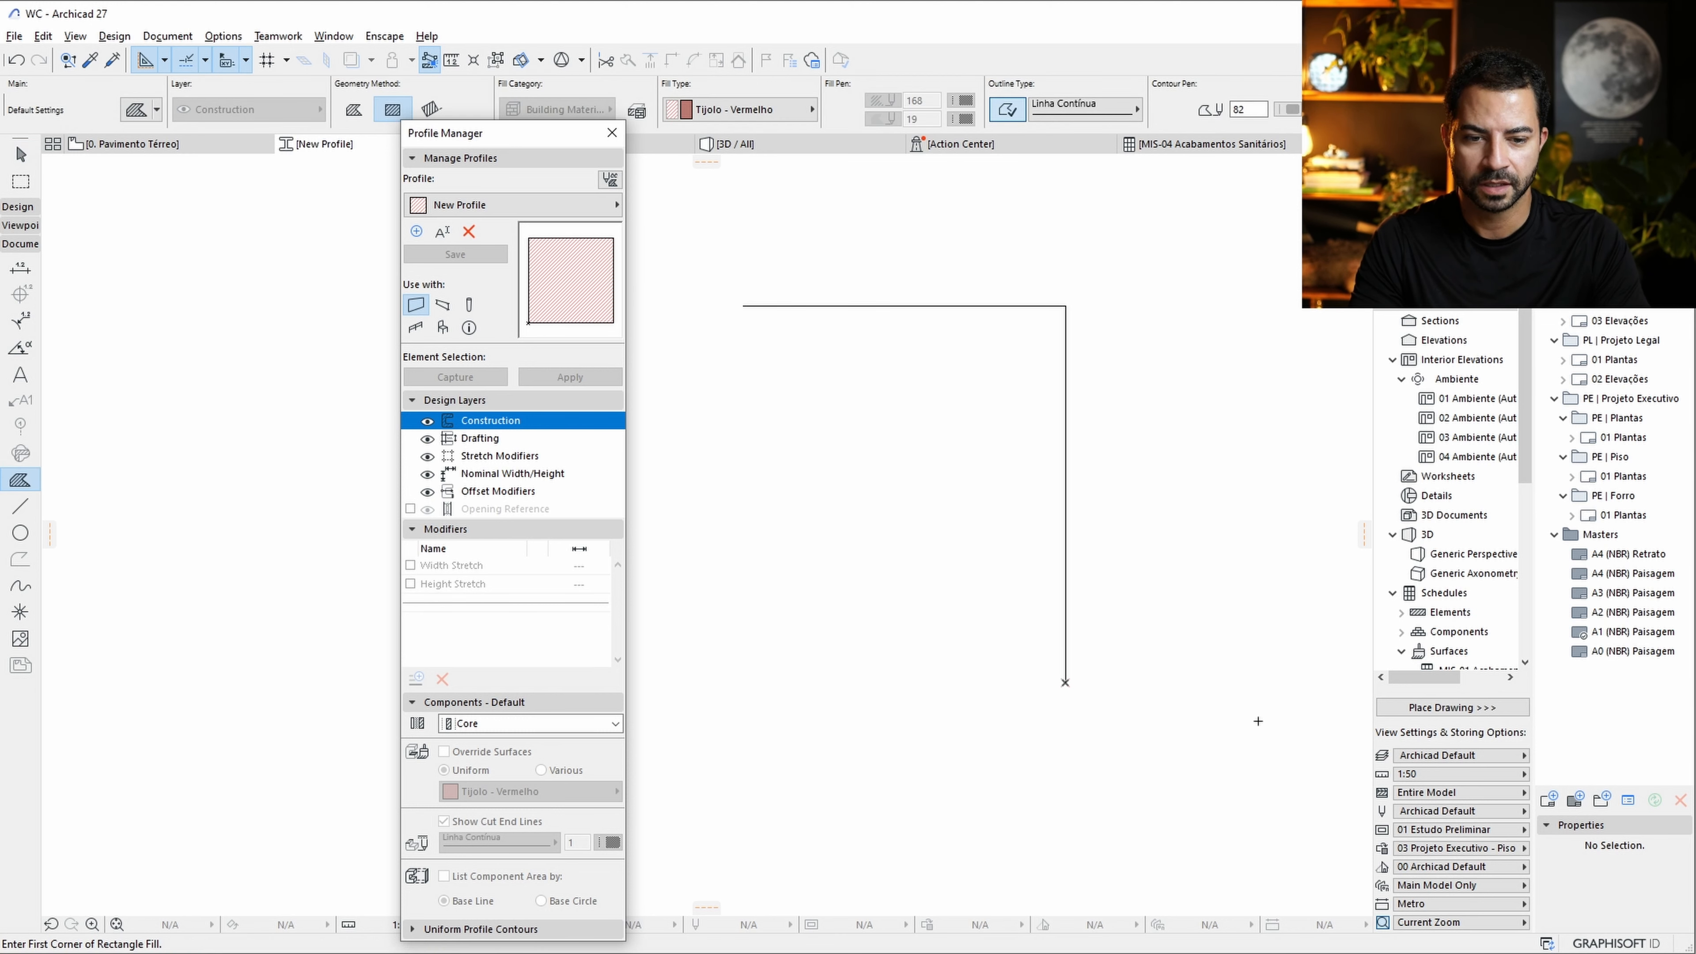
{"action": "left_click", "coordinate": [1065, 681]}
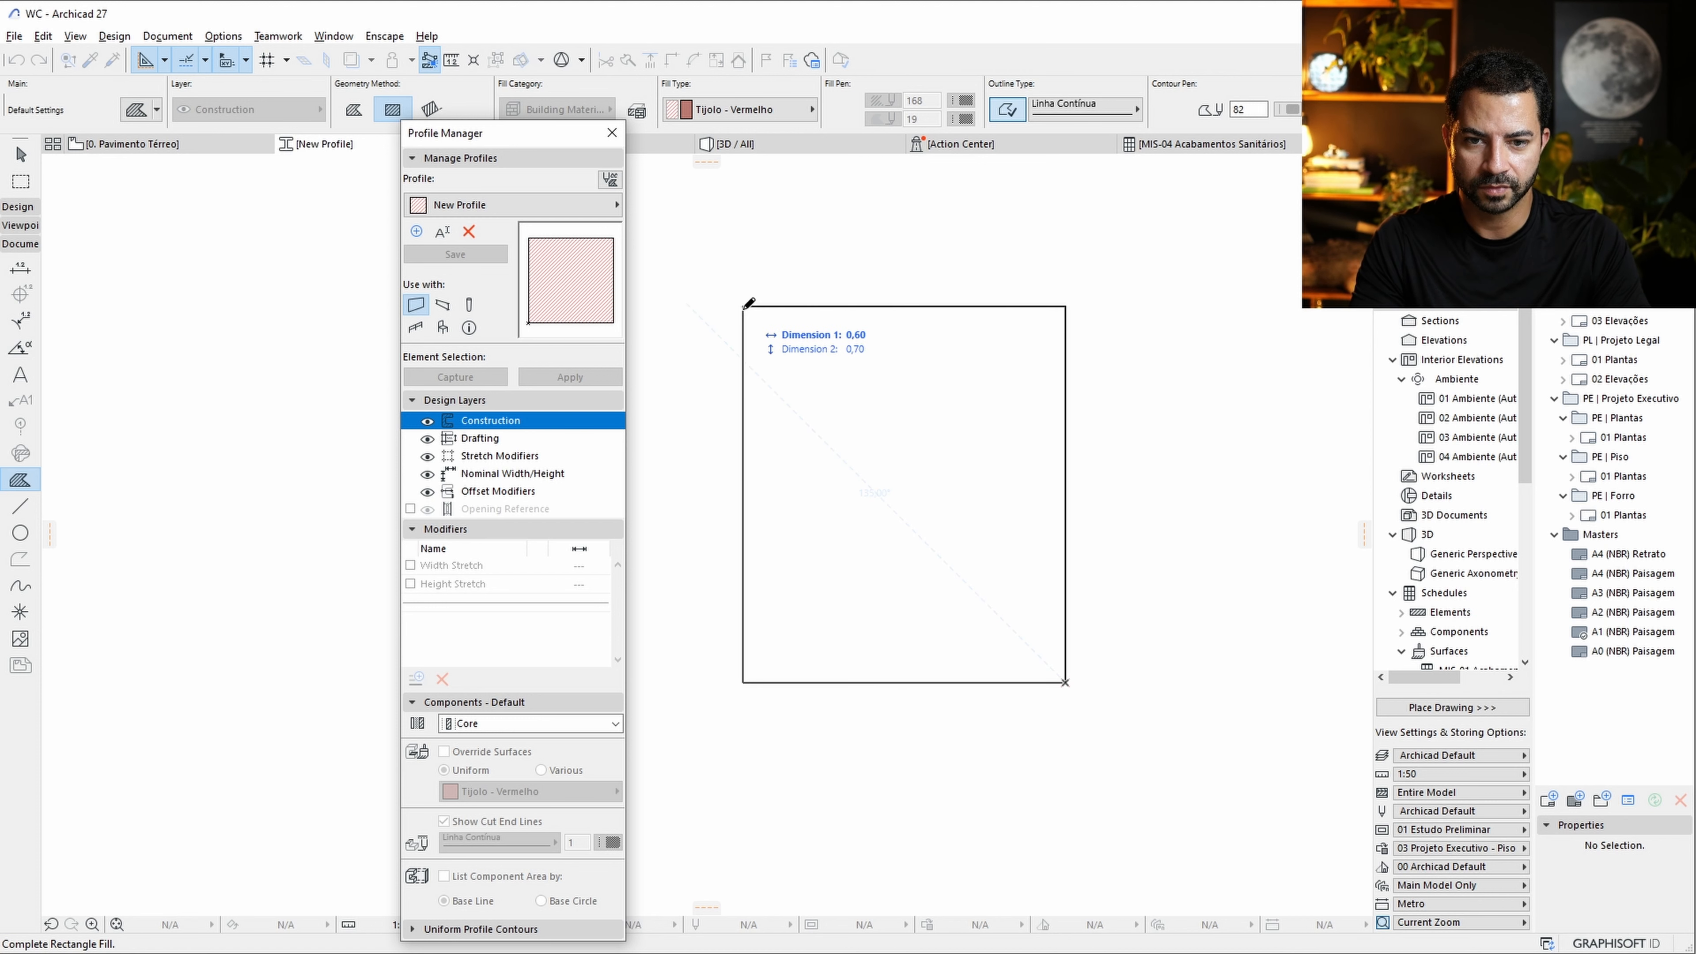
{"action": "left_click", "coordinate": [743, 306]}
{"action": "scroll", "coordinate": [911, 340], "scroll_direction": "up", "scroll_amount": 2}
{"action": "left_click", "coordinate": [784, 319], "text": "shift"}
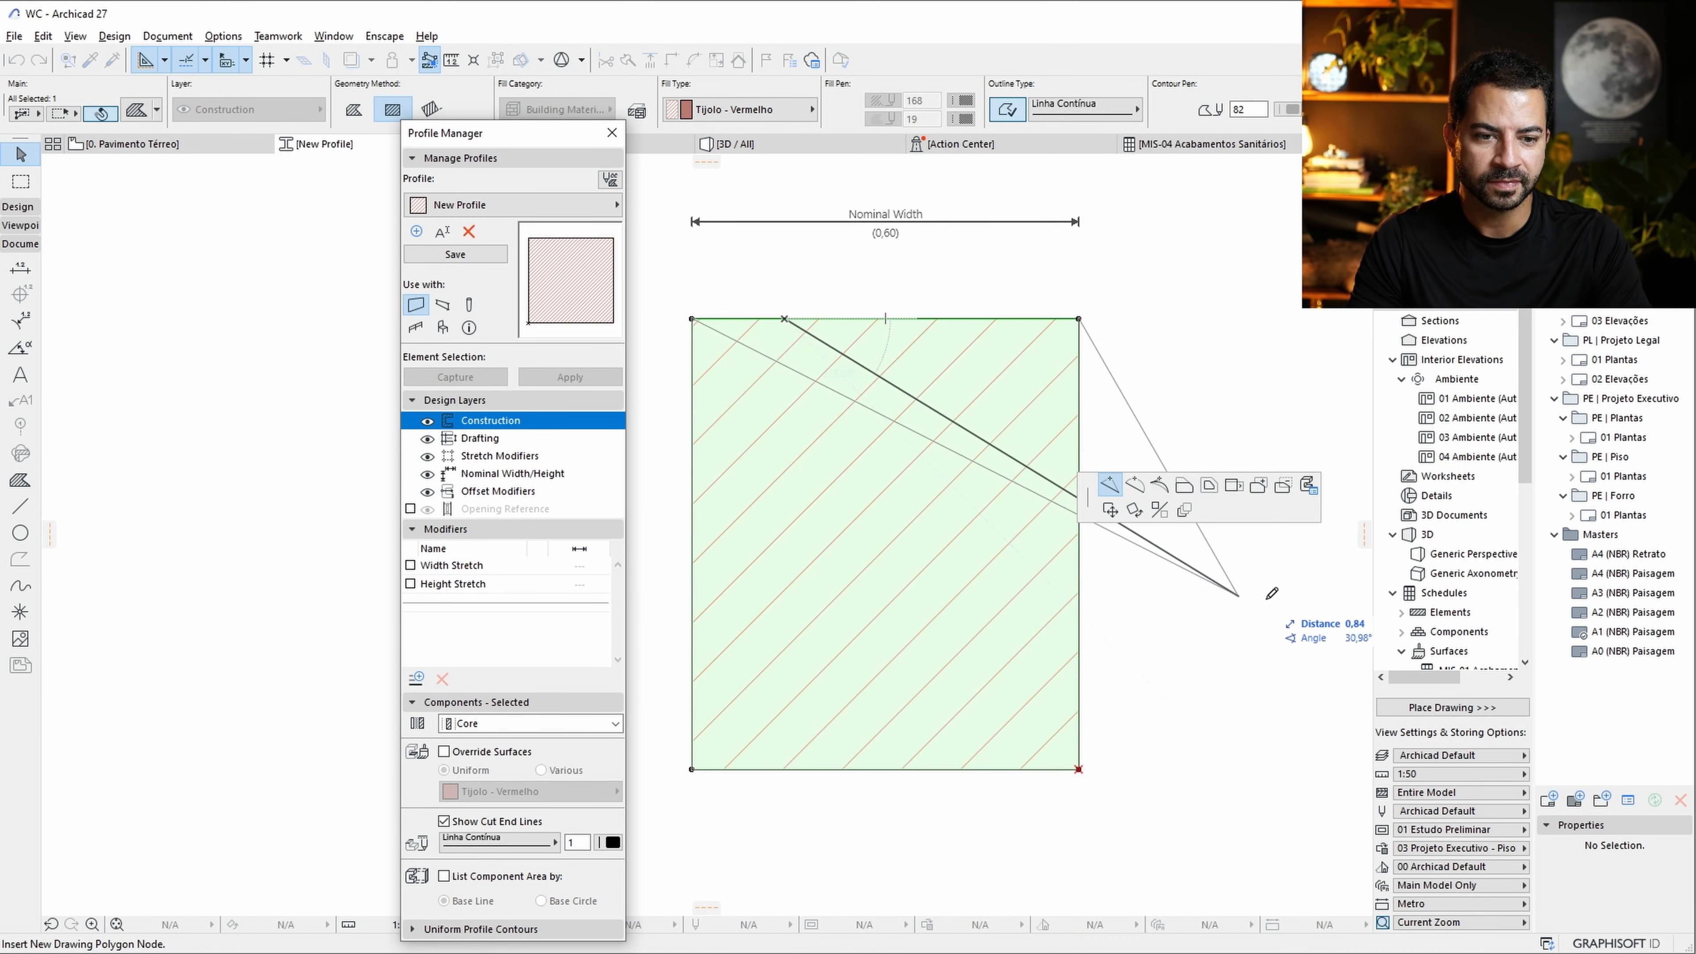
{"action": "left_click", "coordinate": [1210, 487]}
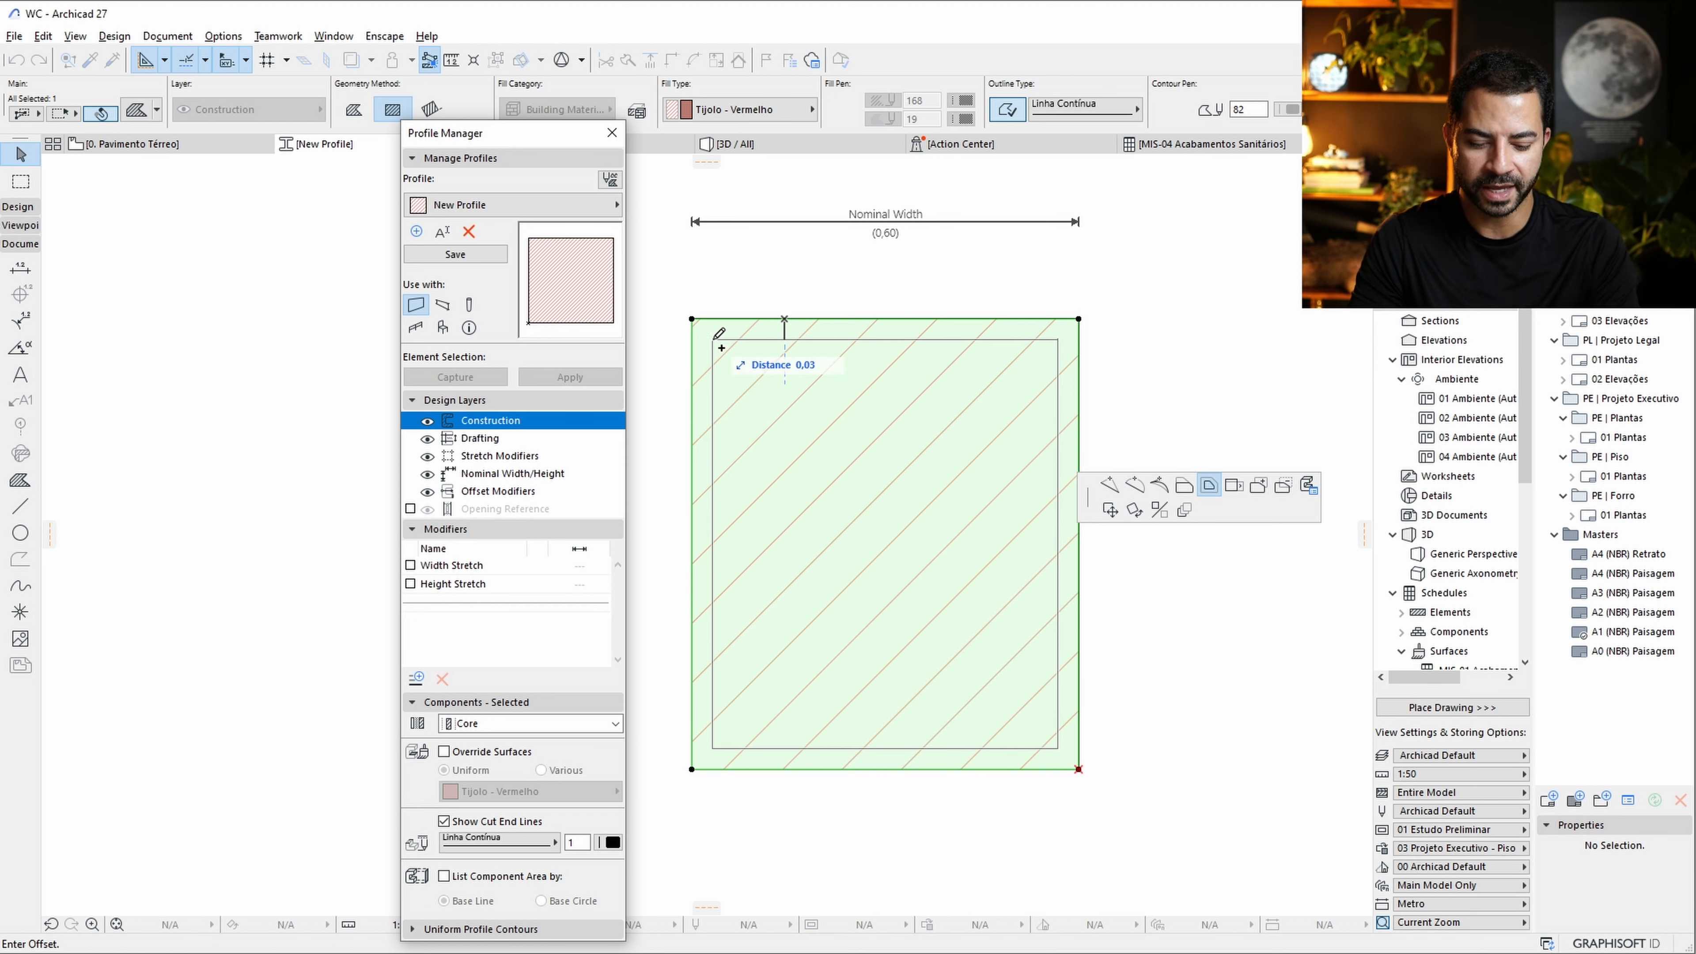
{"action": "type", "text": "0,2"}
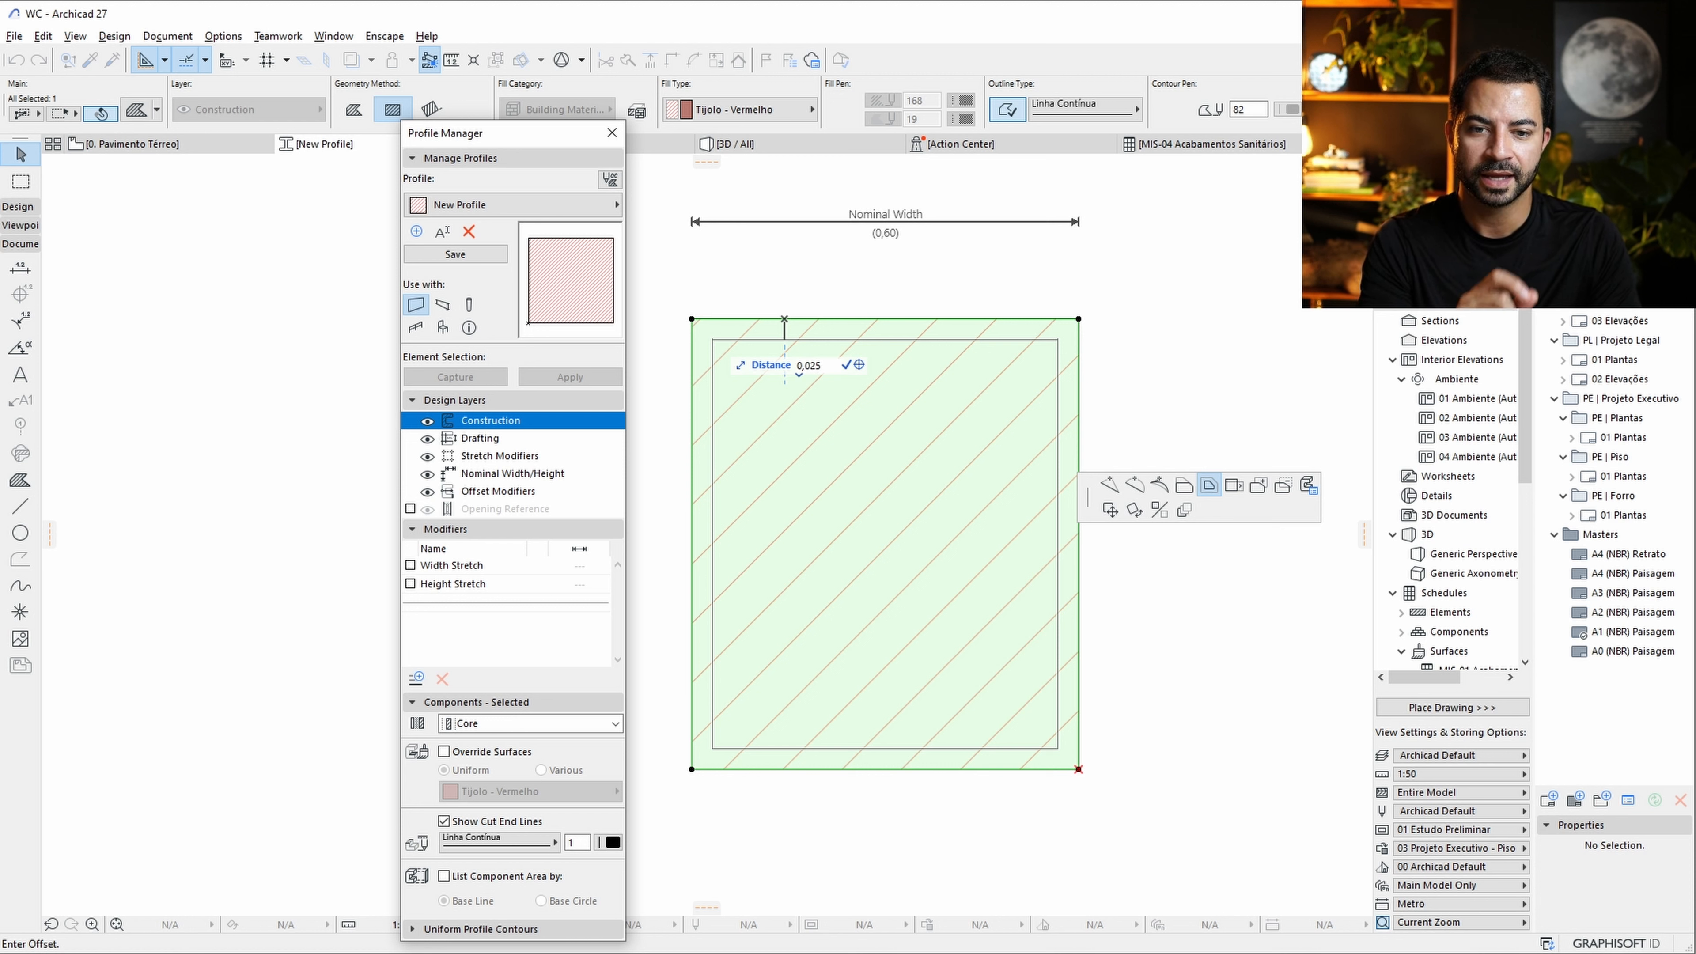
{"action": "key", "text": "Return"}
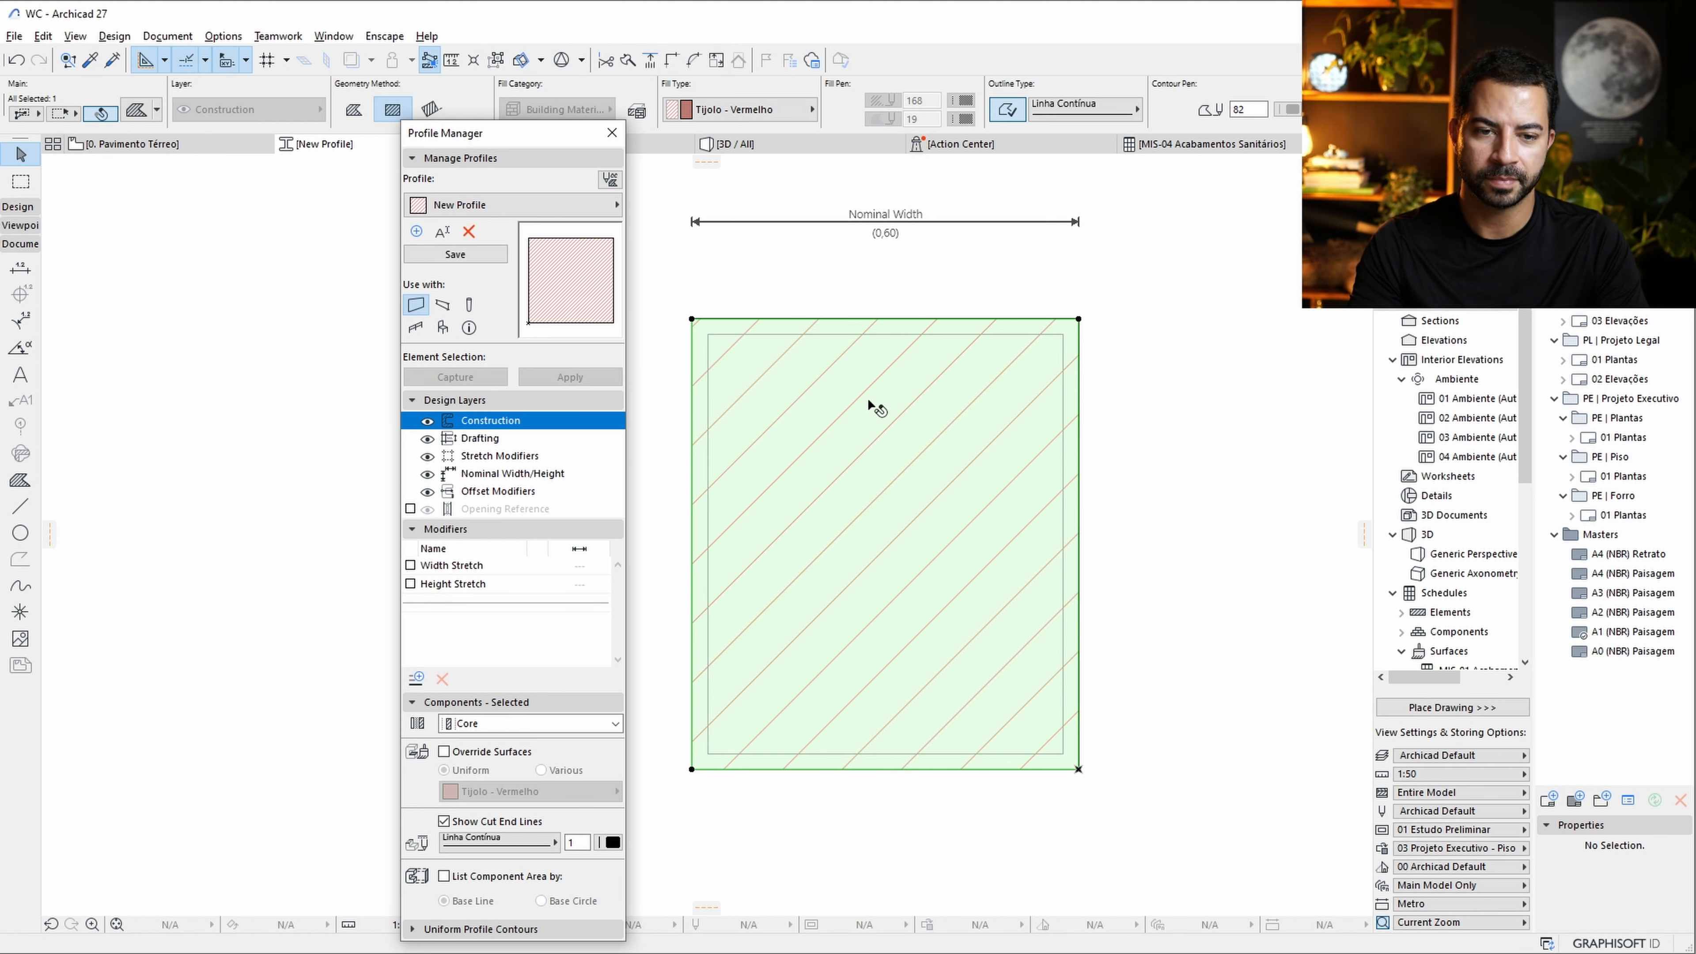
{"action": "key", "text": "Escape"}
Move the inner fill's bottom edge and delete the two reference lines.
{"action": "left_click", "coordinate": [868, 753]}
{"action": "left_click", "coordinate": [868, 753]}
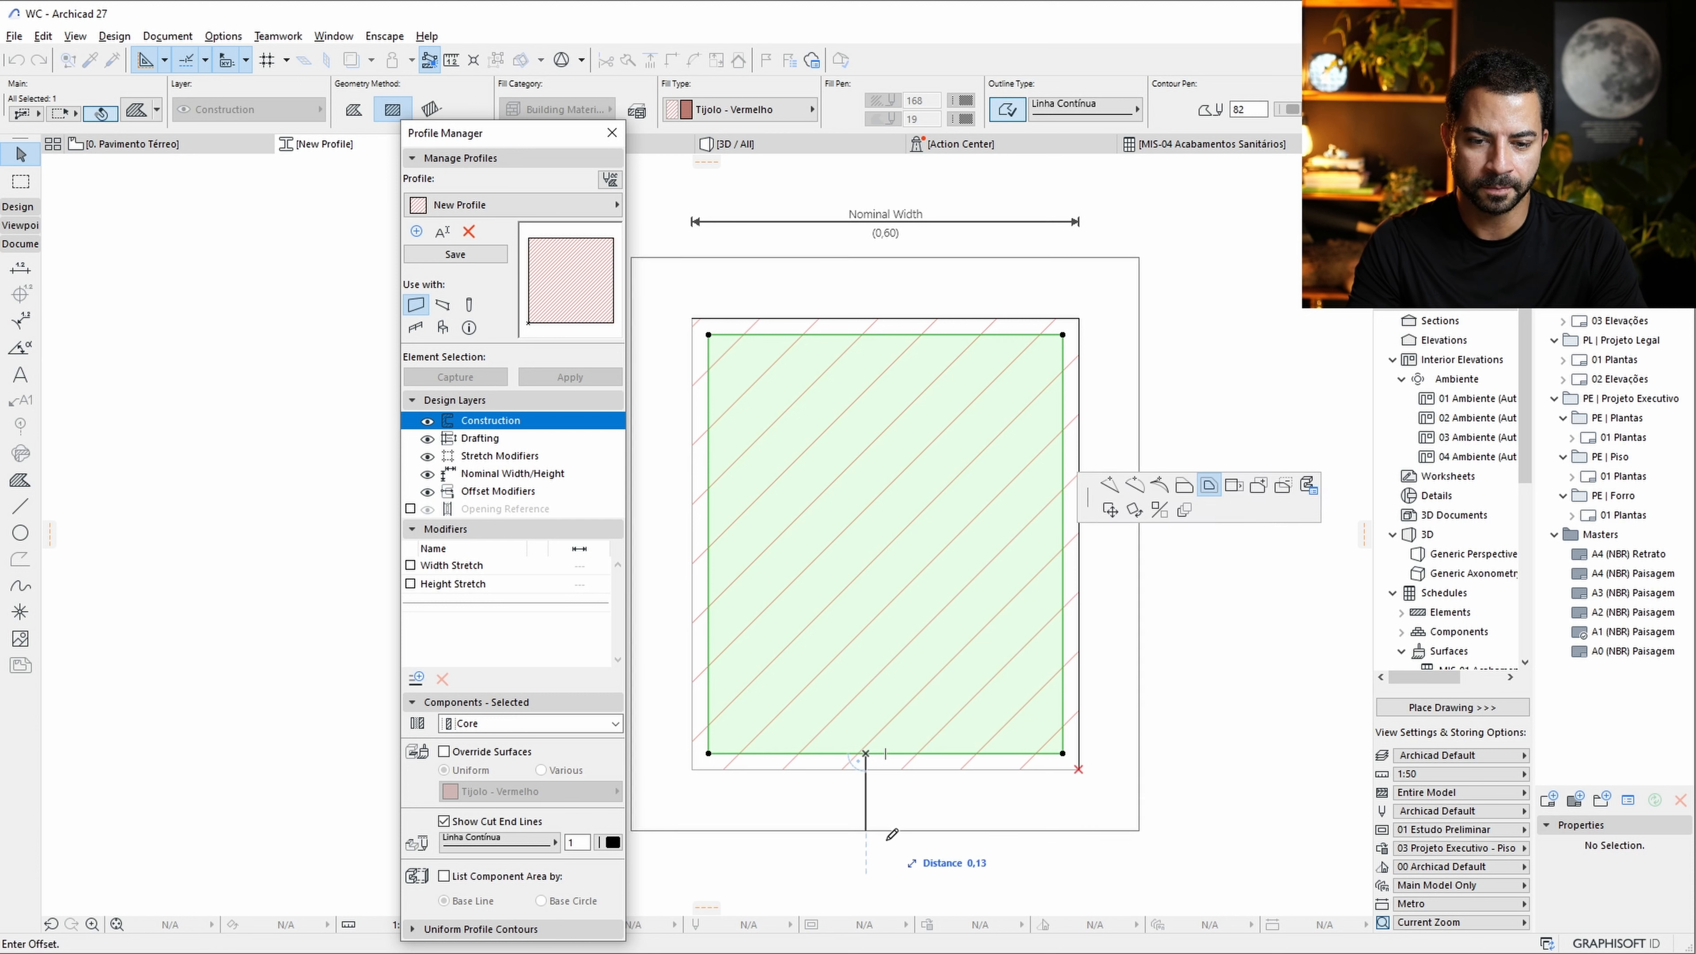
{"action": "left_click", "coordinate": [1185, 515]}
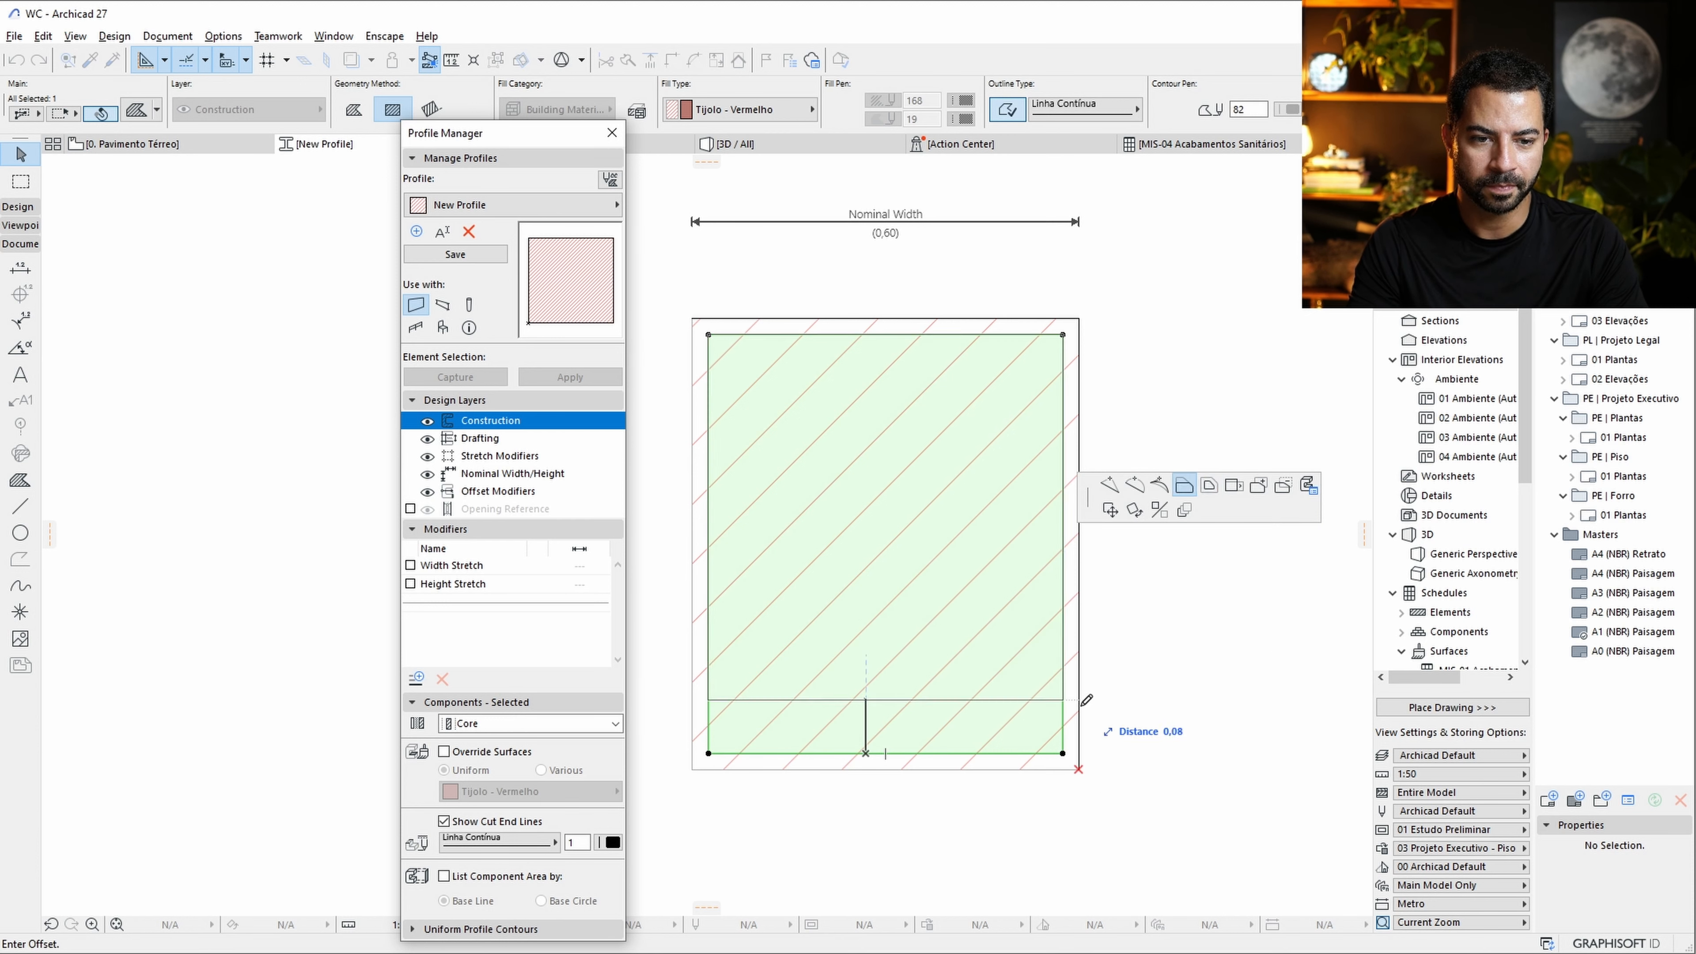
{"action": "left_click", "coordinate": [1078, 768]}
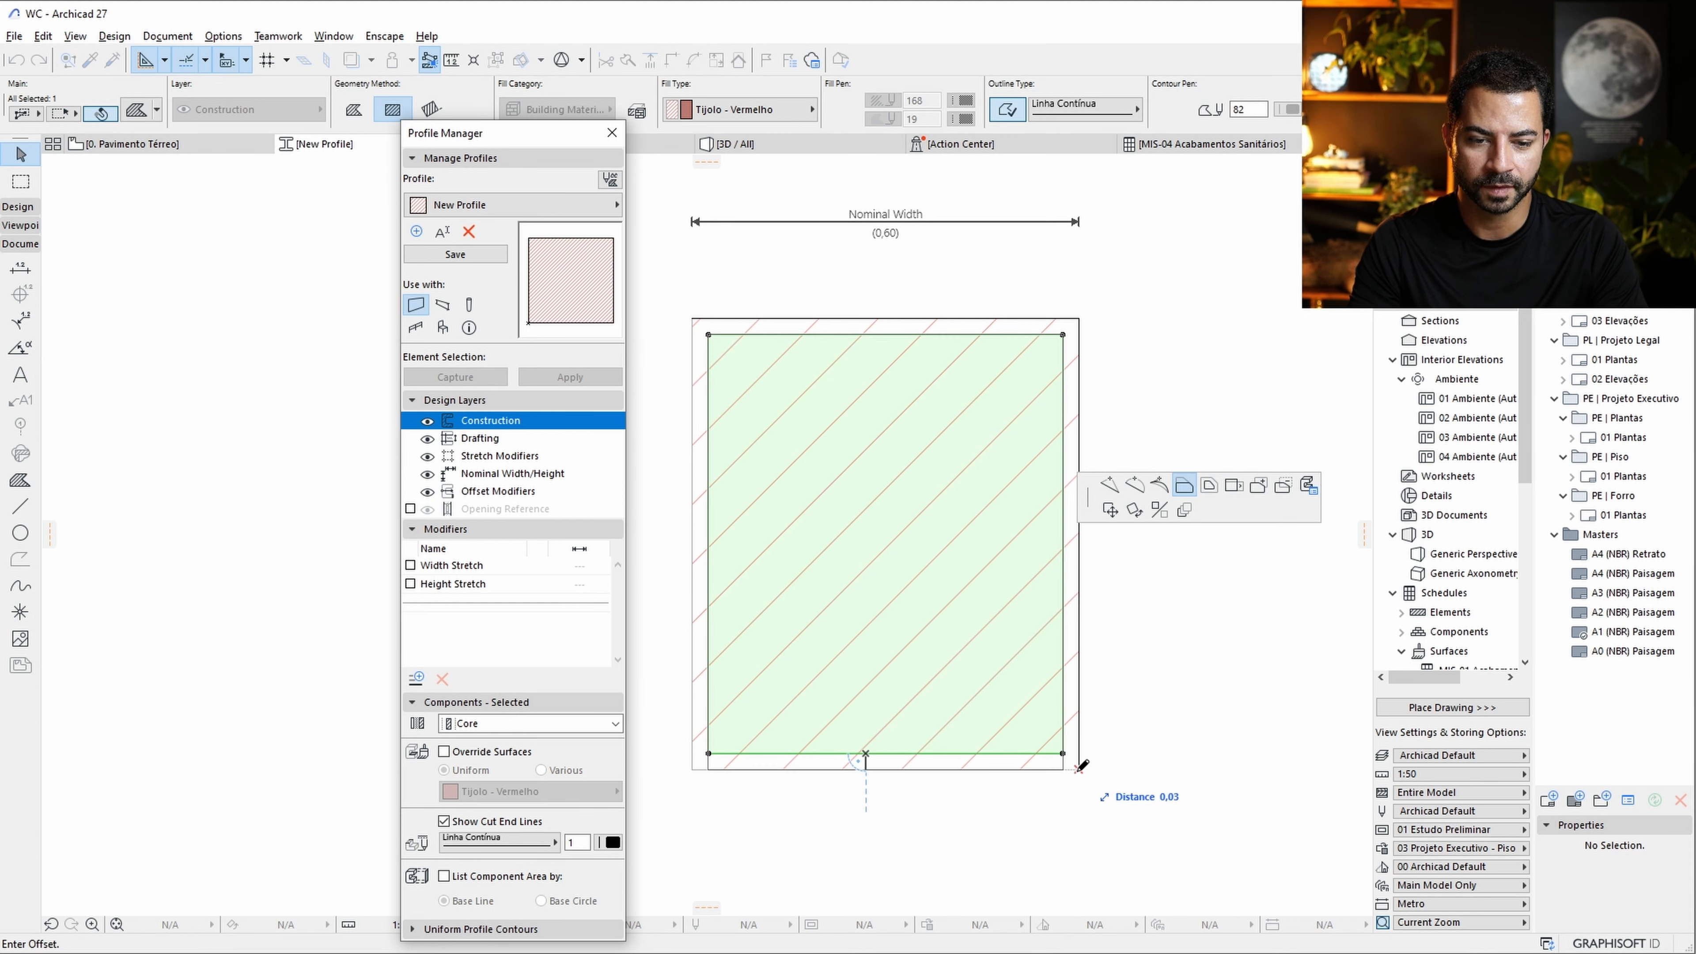
{"action": "left_click", "coordinate": [1079, 770]}
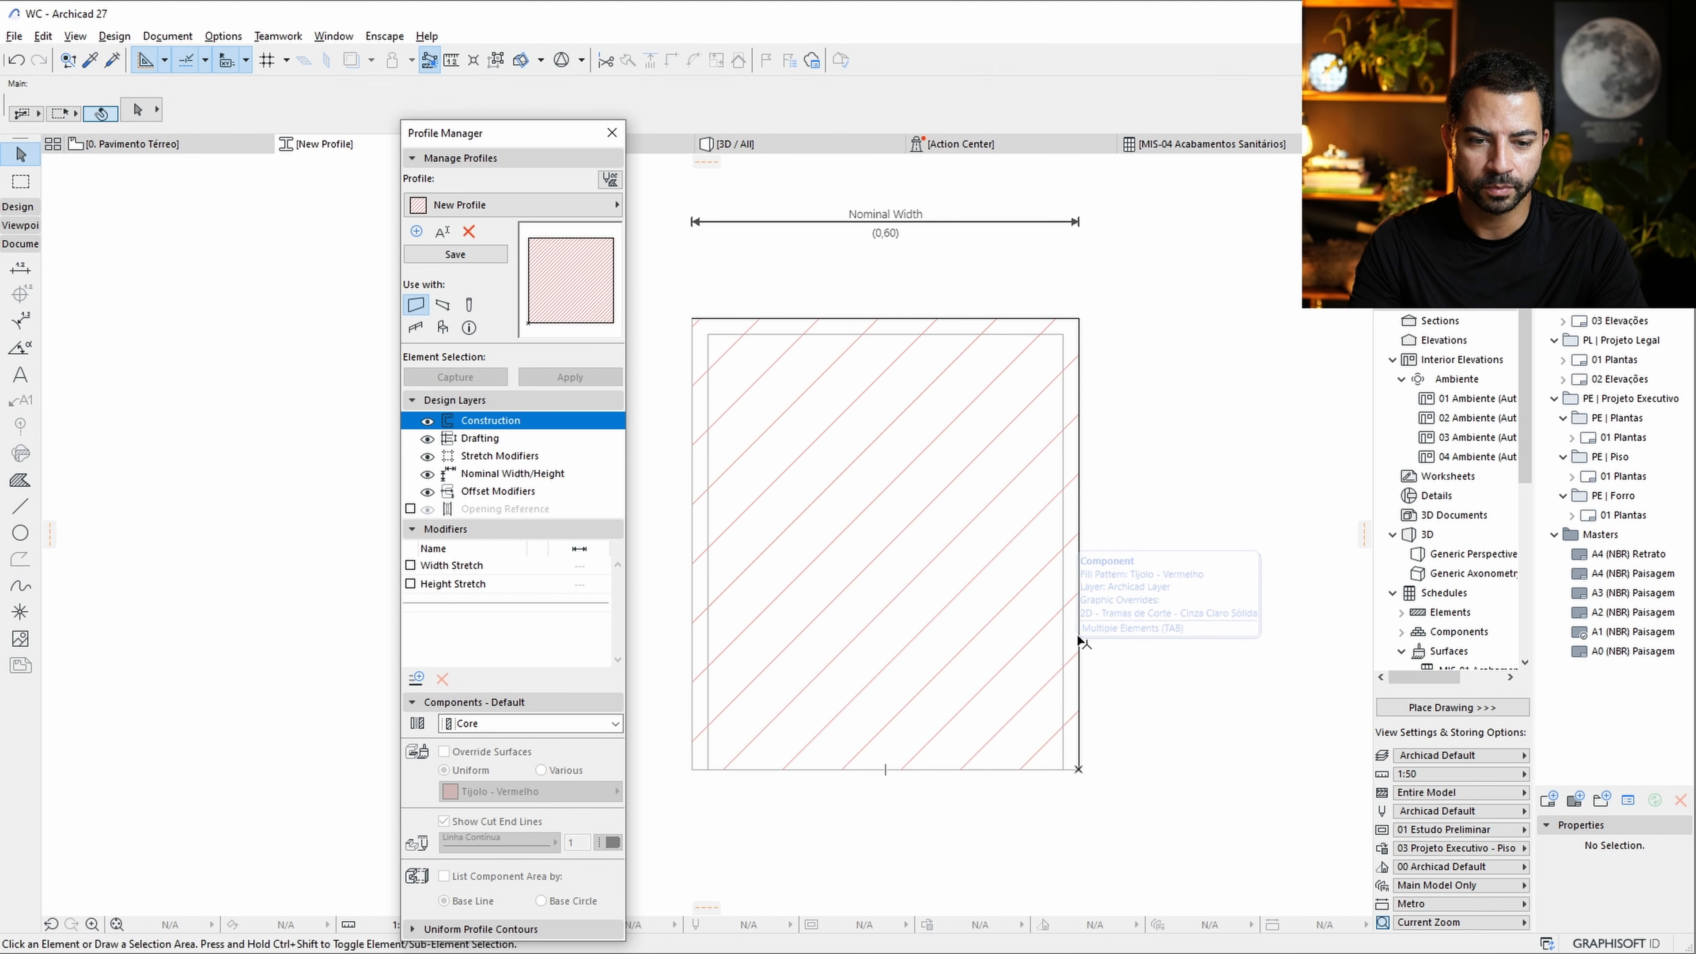
{"action": "left_click", "coordinate": [1054, 320], "text": "shift"}
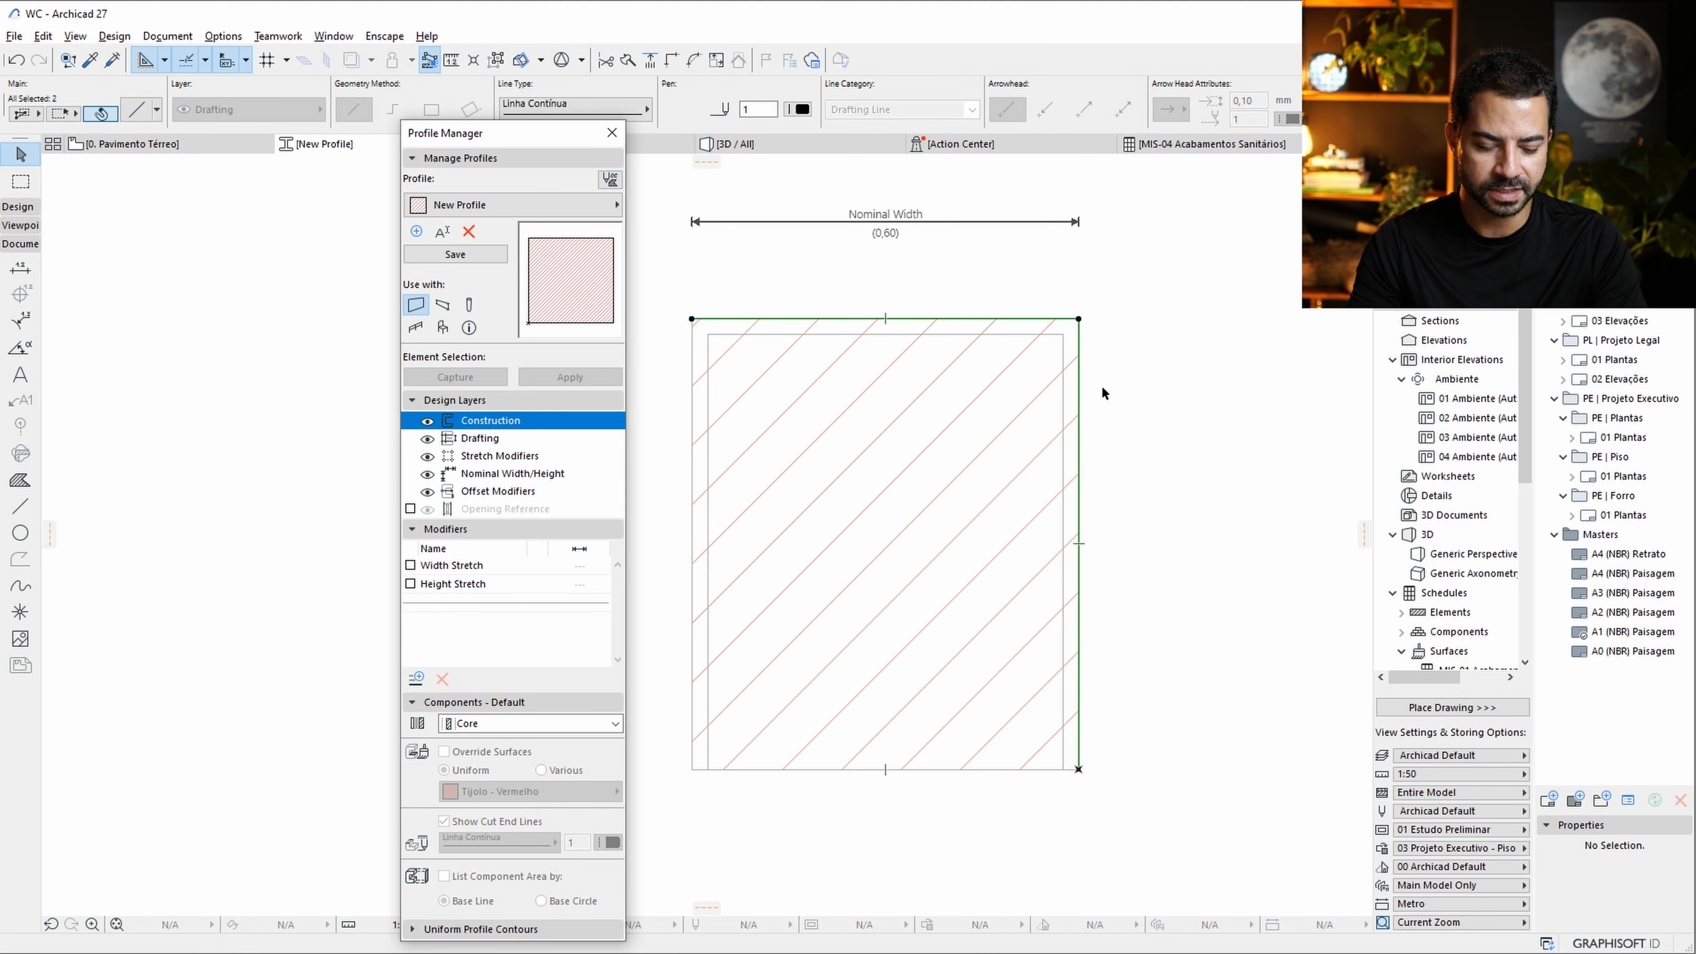
{"action": "key", "text": "Delete"}
Subtract the inner rectangle from the outer fill to form a thin frame.
{"action": "double_click", "coordinate": [1078, 319]}
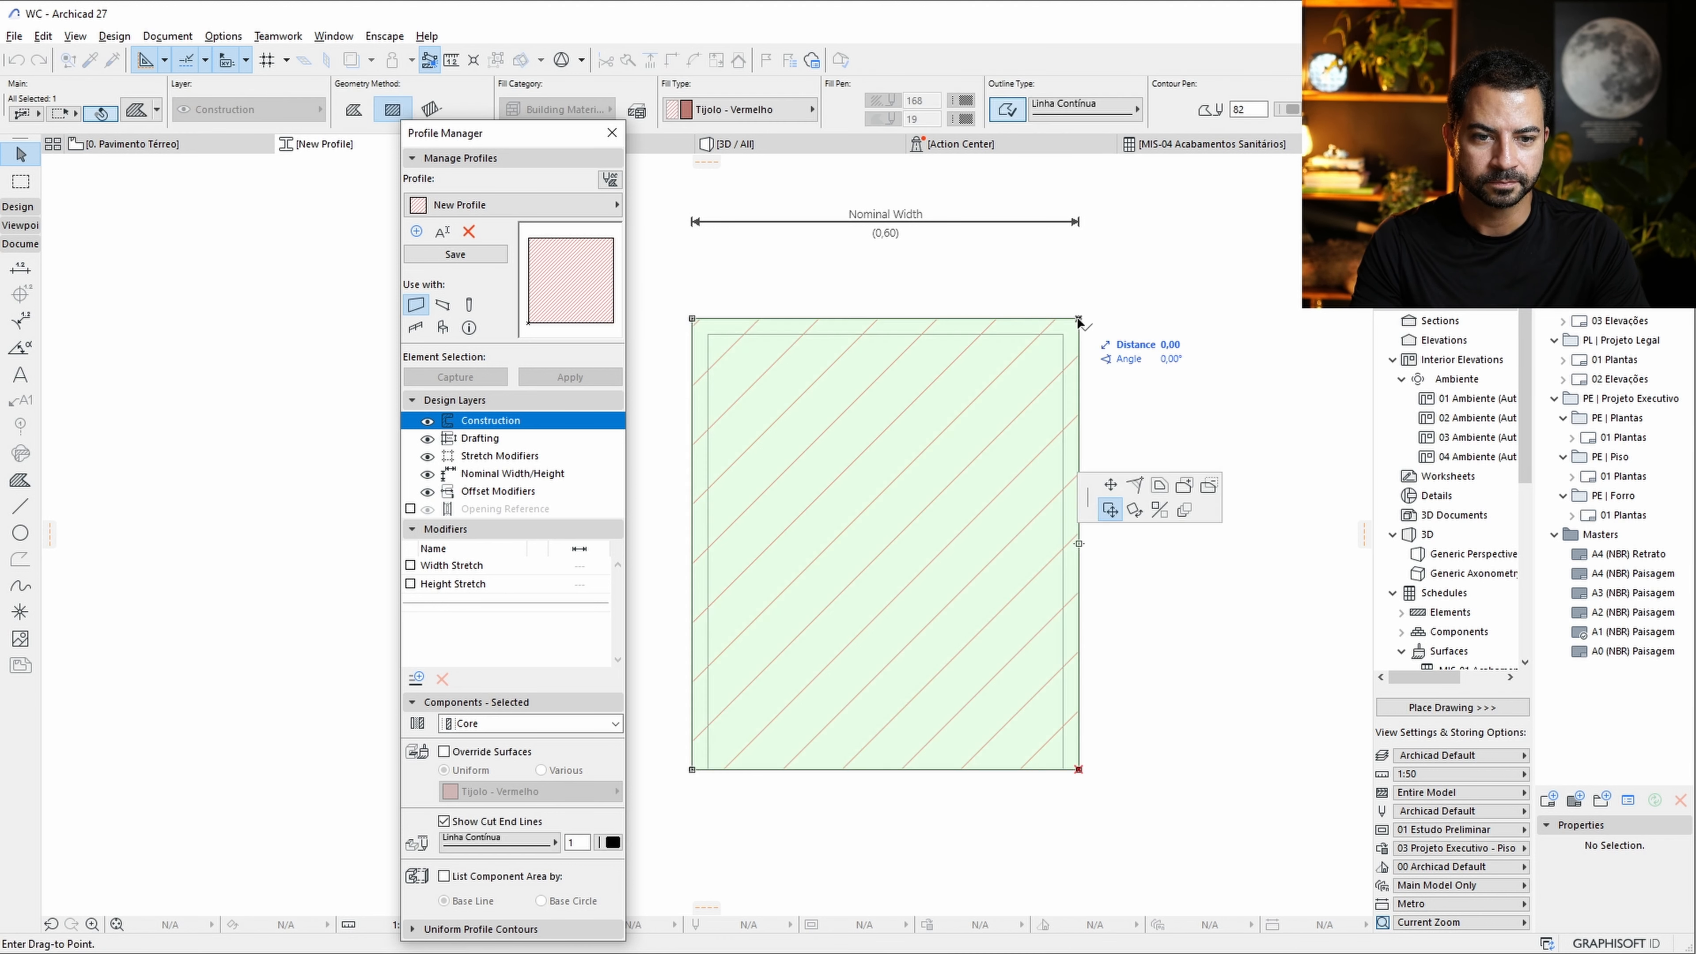
{"action": "left_click", "coordinate": [1210, 487]}
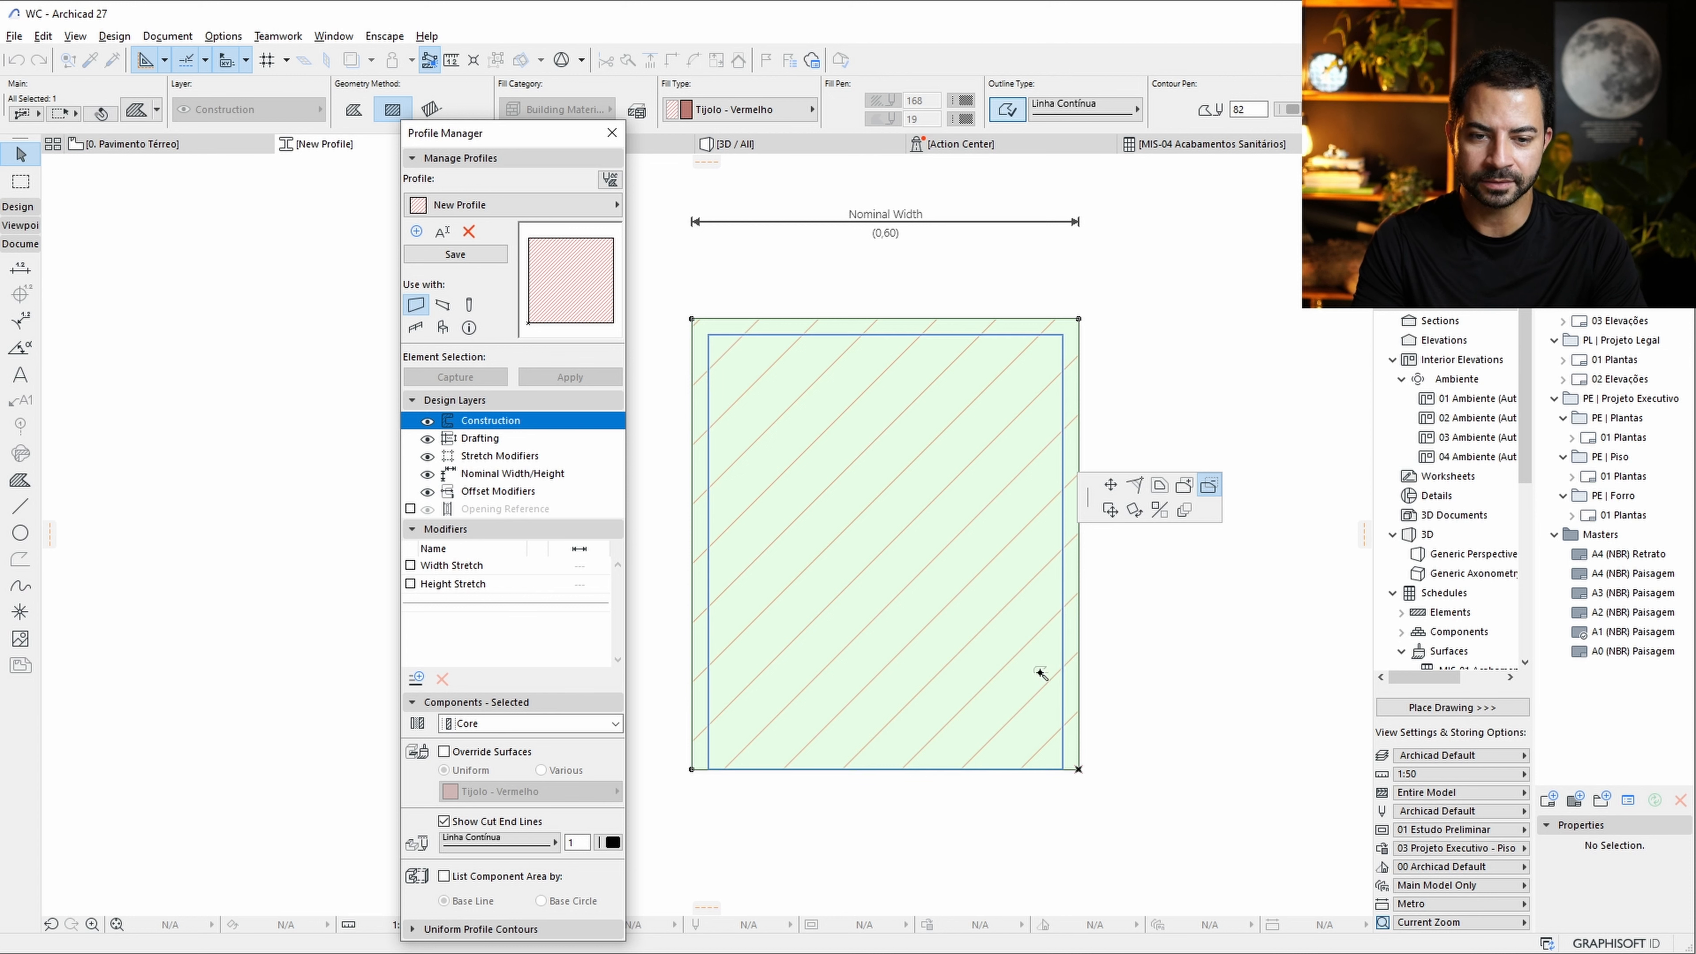
{"action": "left_click", "coordinate": [937, 606]}
{"action": "middle_click_drag", "start_coordinate": [874, 497], "coordinate": [900, 444]}
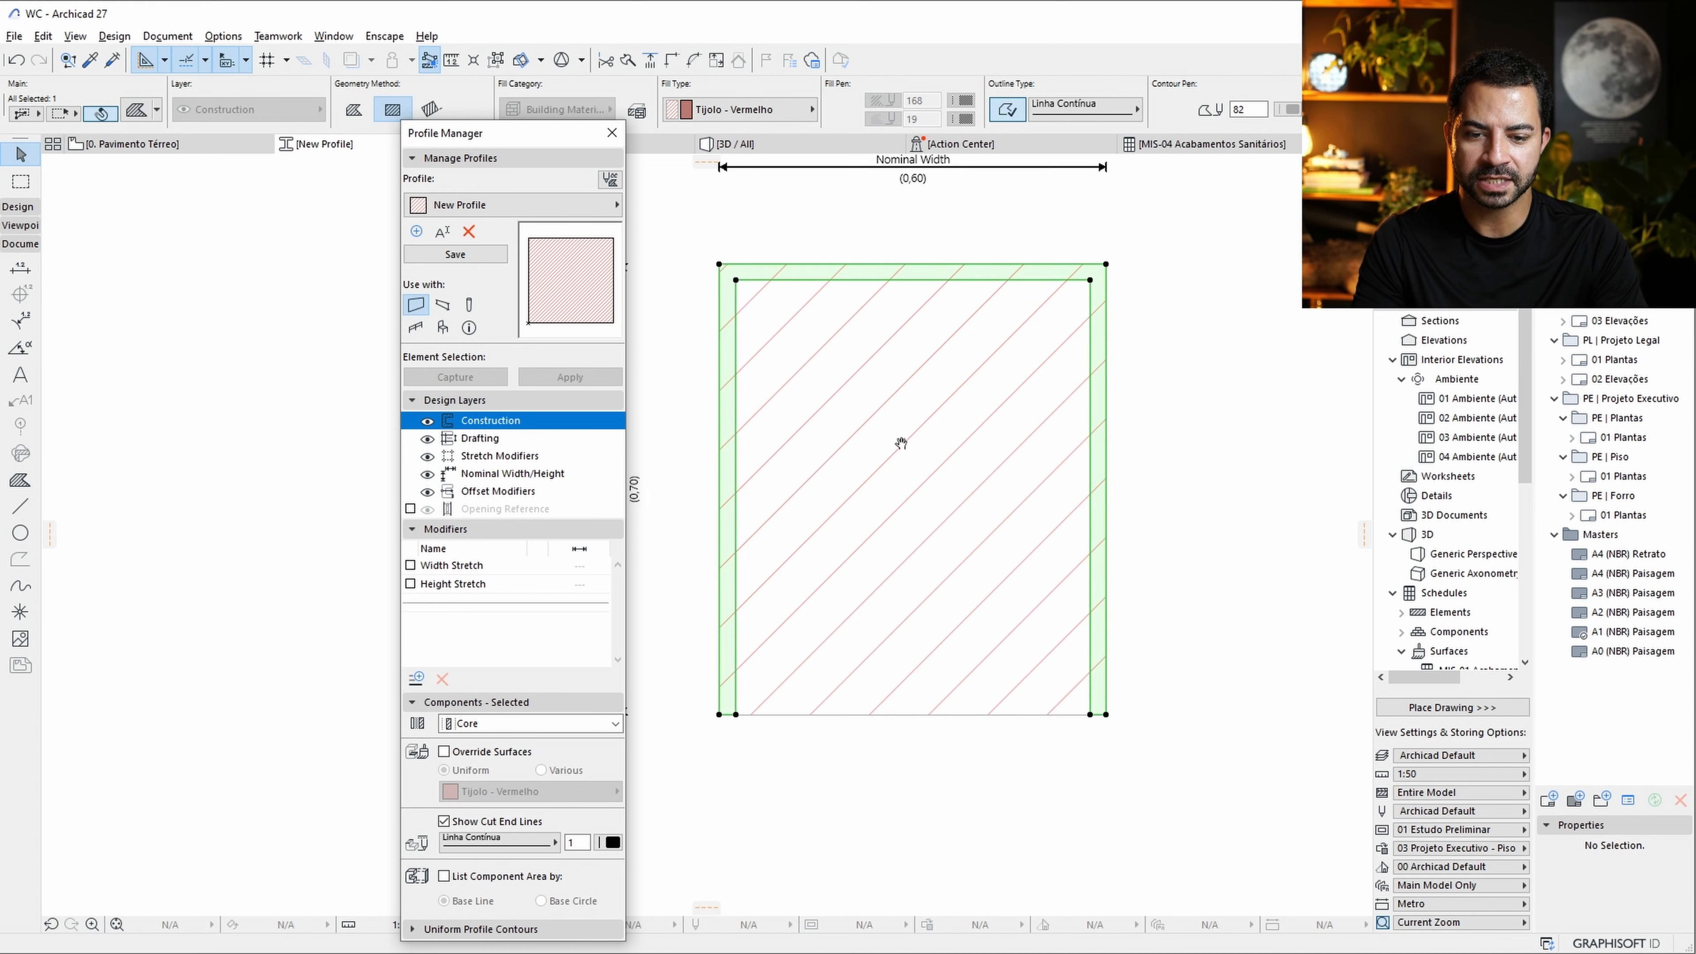
{"action": "scroll", "coordinate": [890, 504], "scroll_direction": "up", "scroll_amount": 1}
{"action": "key", "text": "Escape"}
Delete the inner fill and draw a 0,025-thick shelf fill spanning between the legs.
{"action": "left_click", "coordinate": [883, 524]}
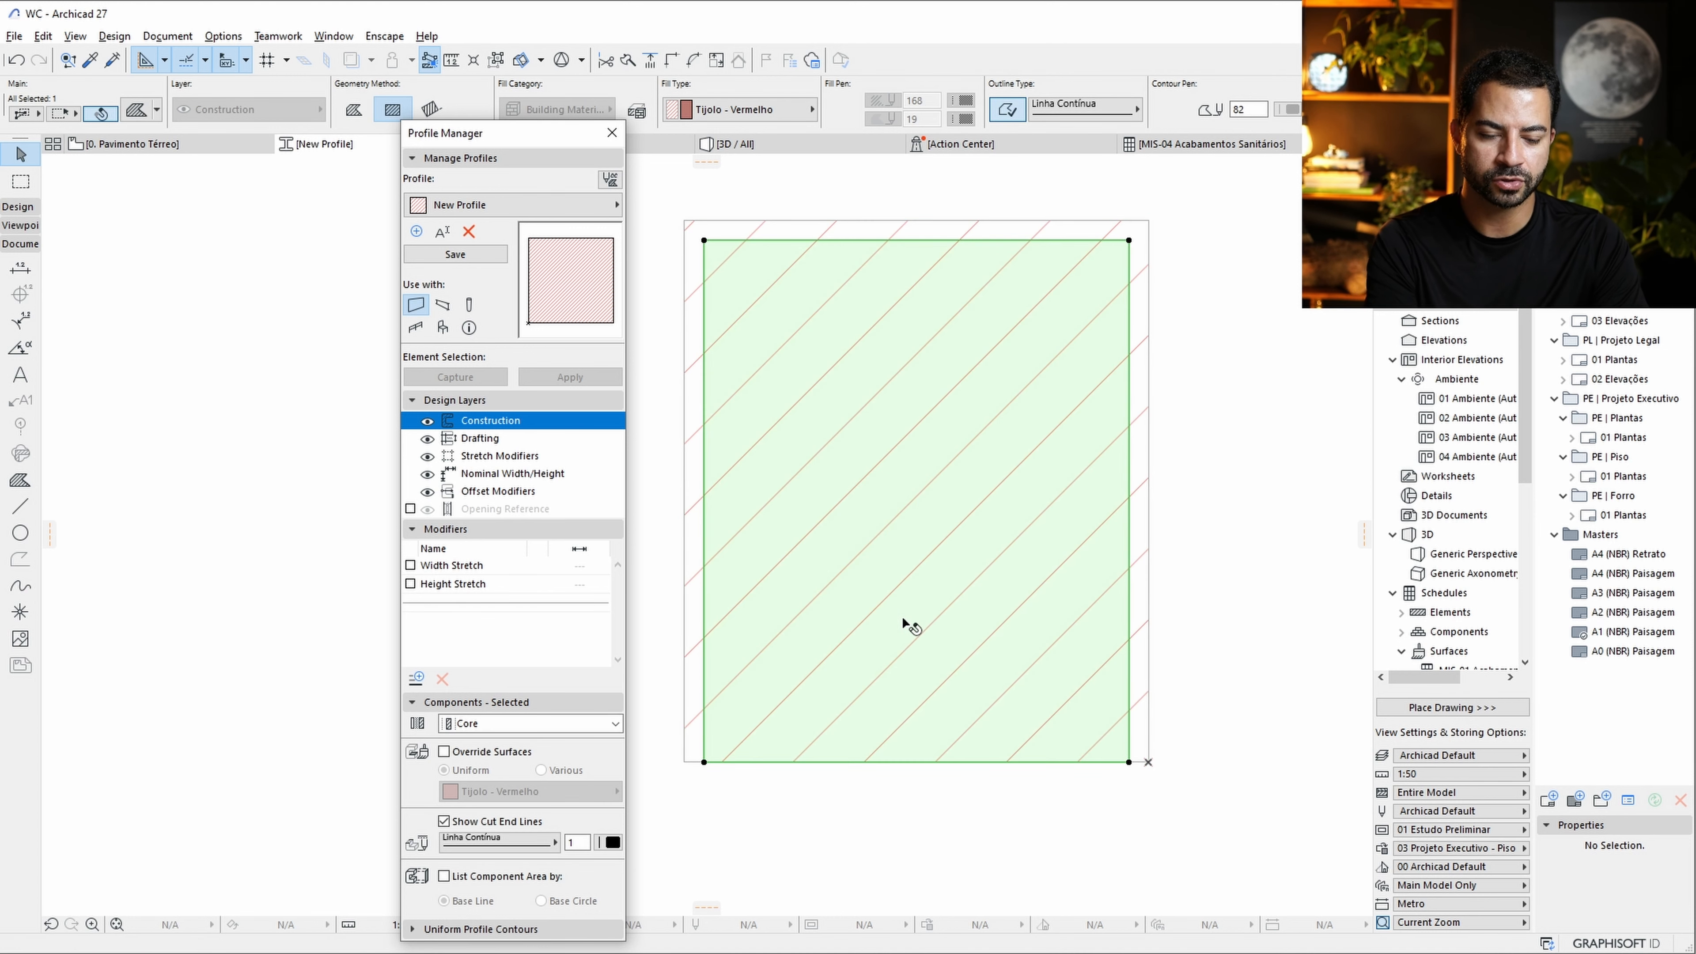
{"action": "key", "text": "Delete"}
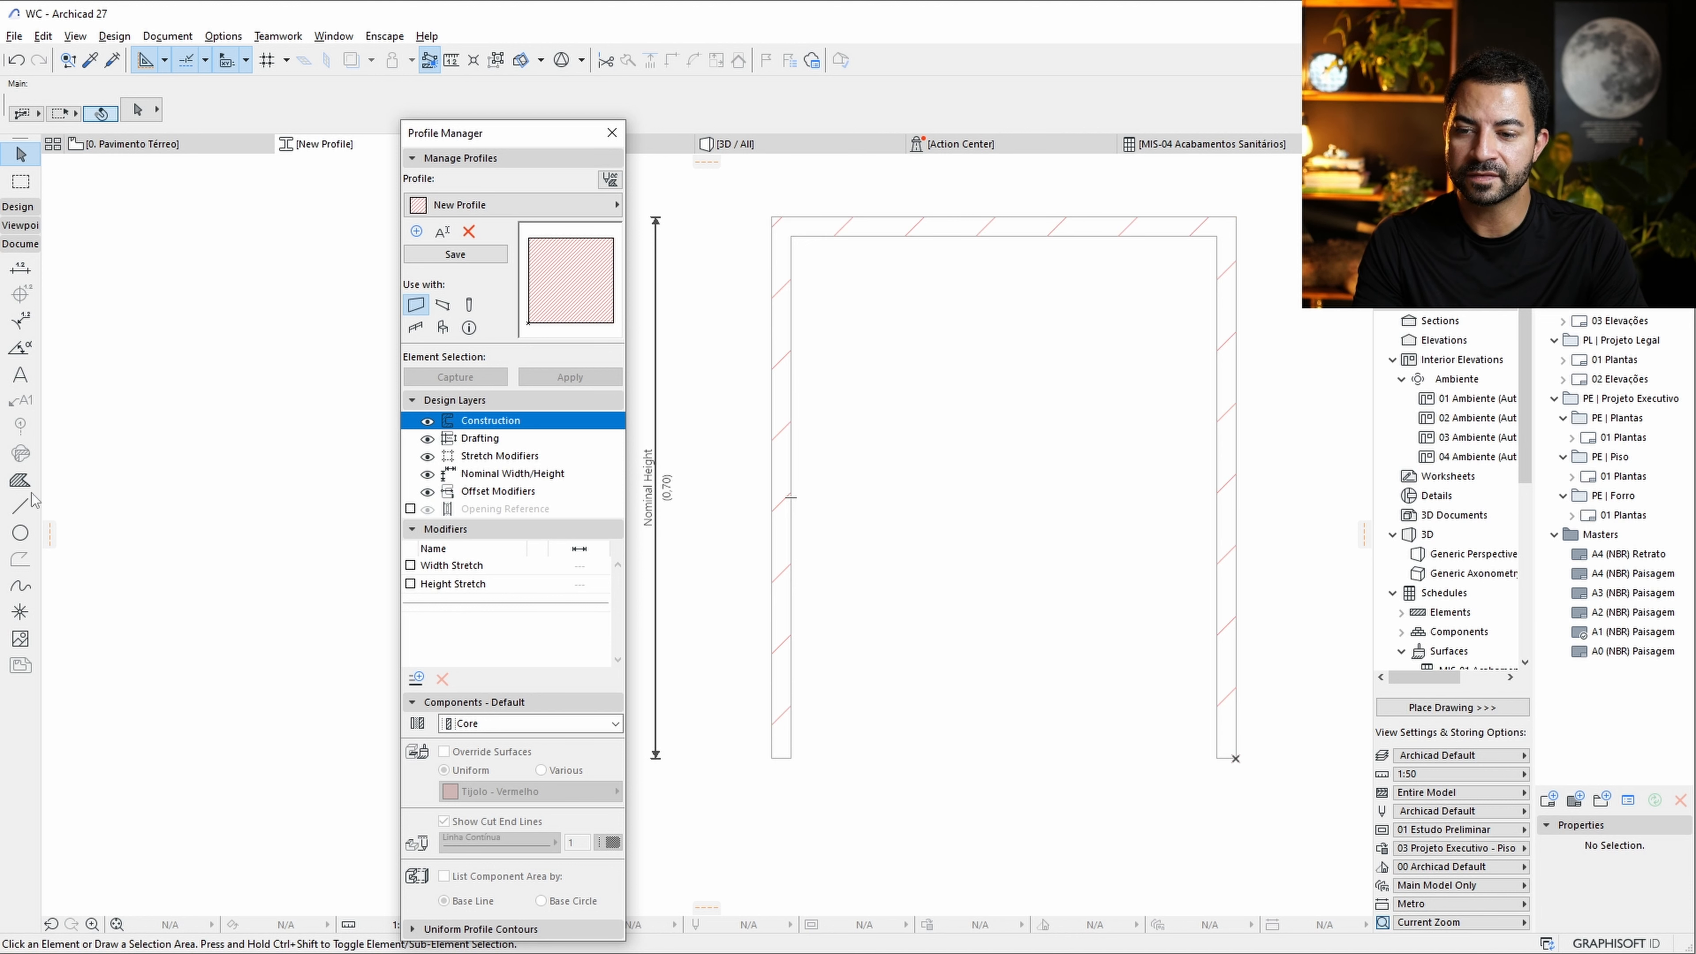
{"action": "left_click", "coordinate": [19, 480]}
{"action": "left_click", "coordinate": [791, 600]}
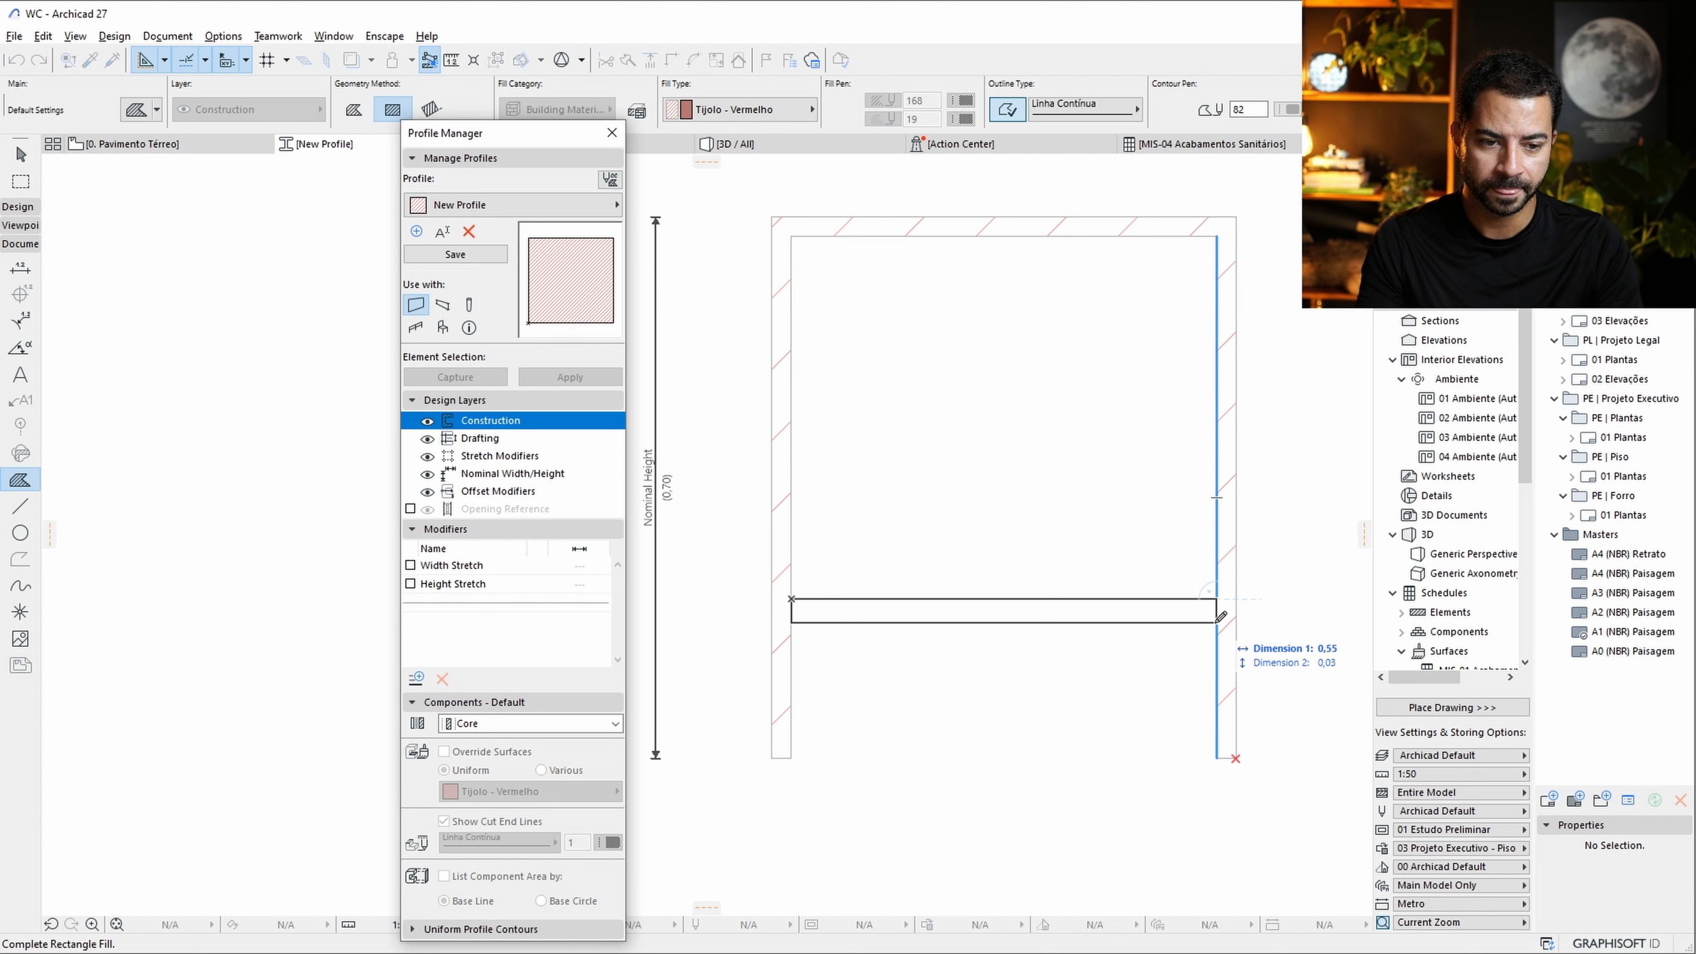
{"action": "key", "text": "Tab"}
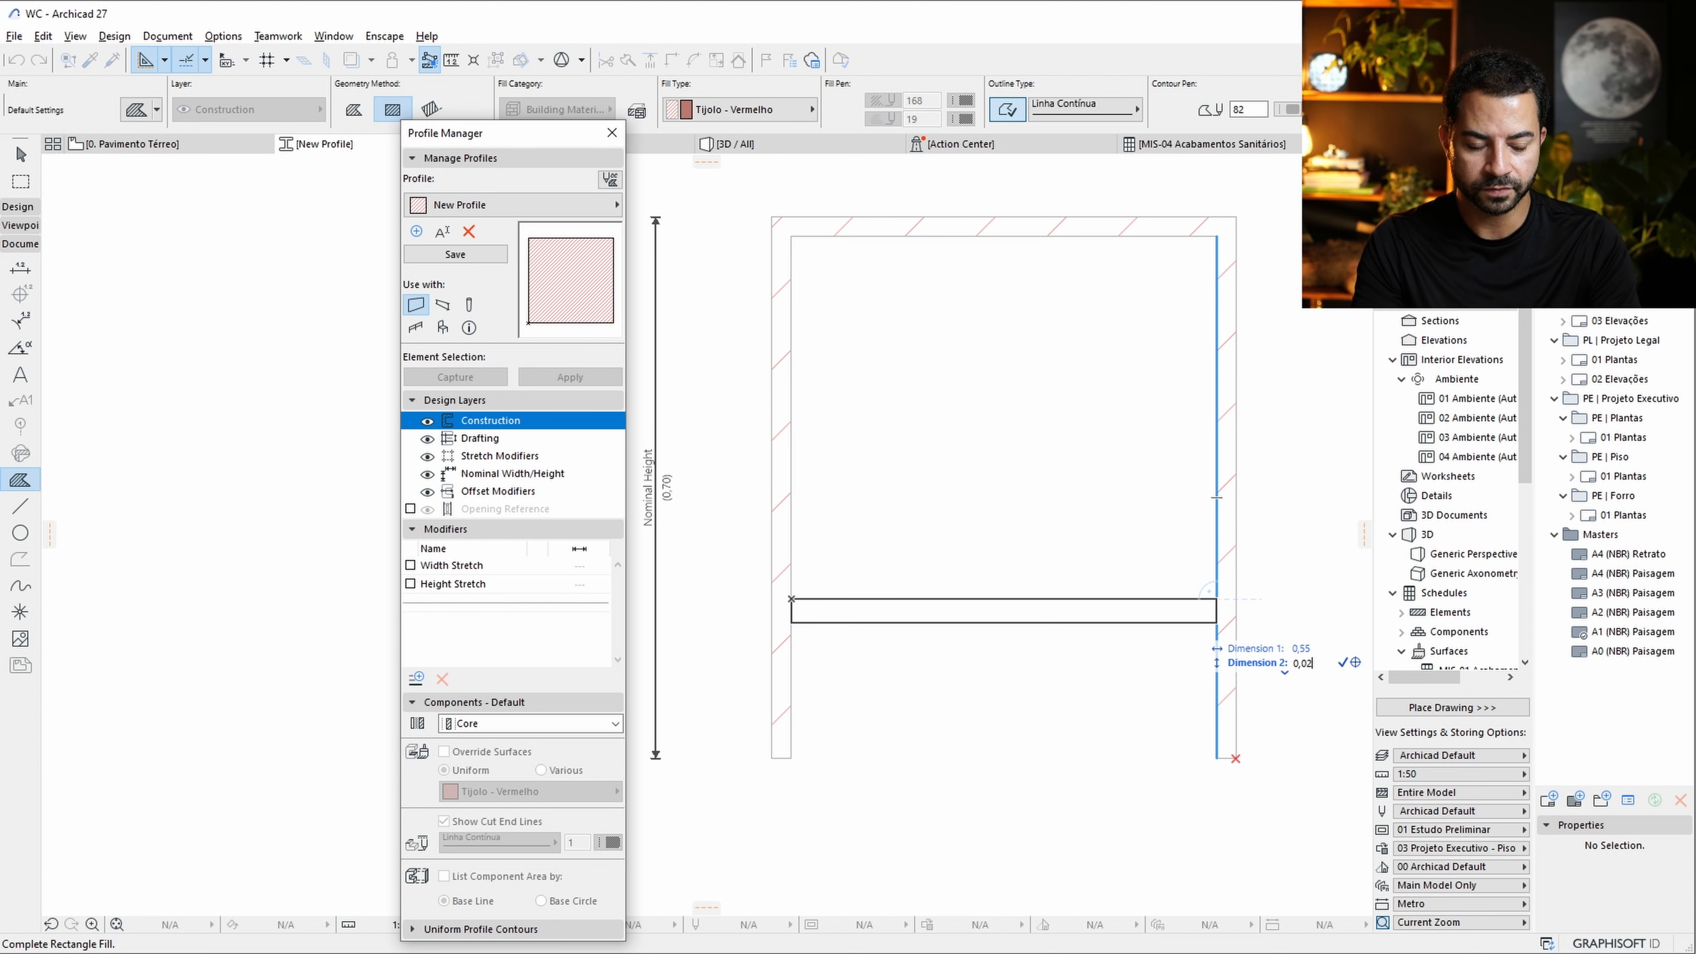
{"action": "key", "text": "Return"}
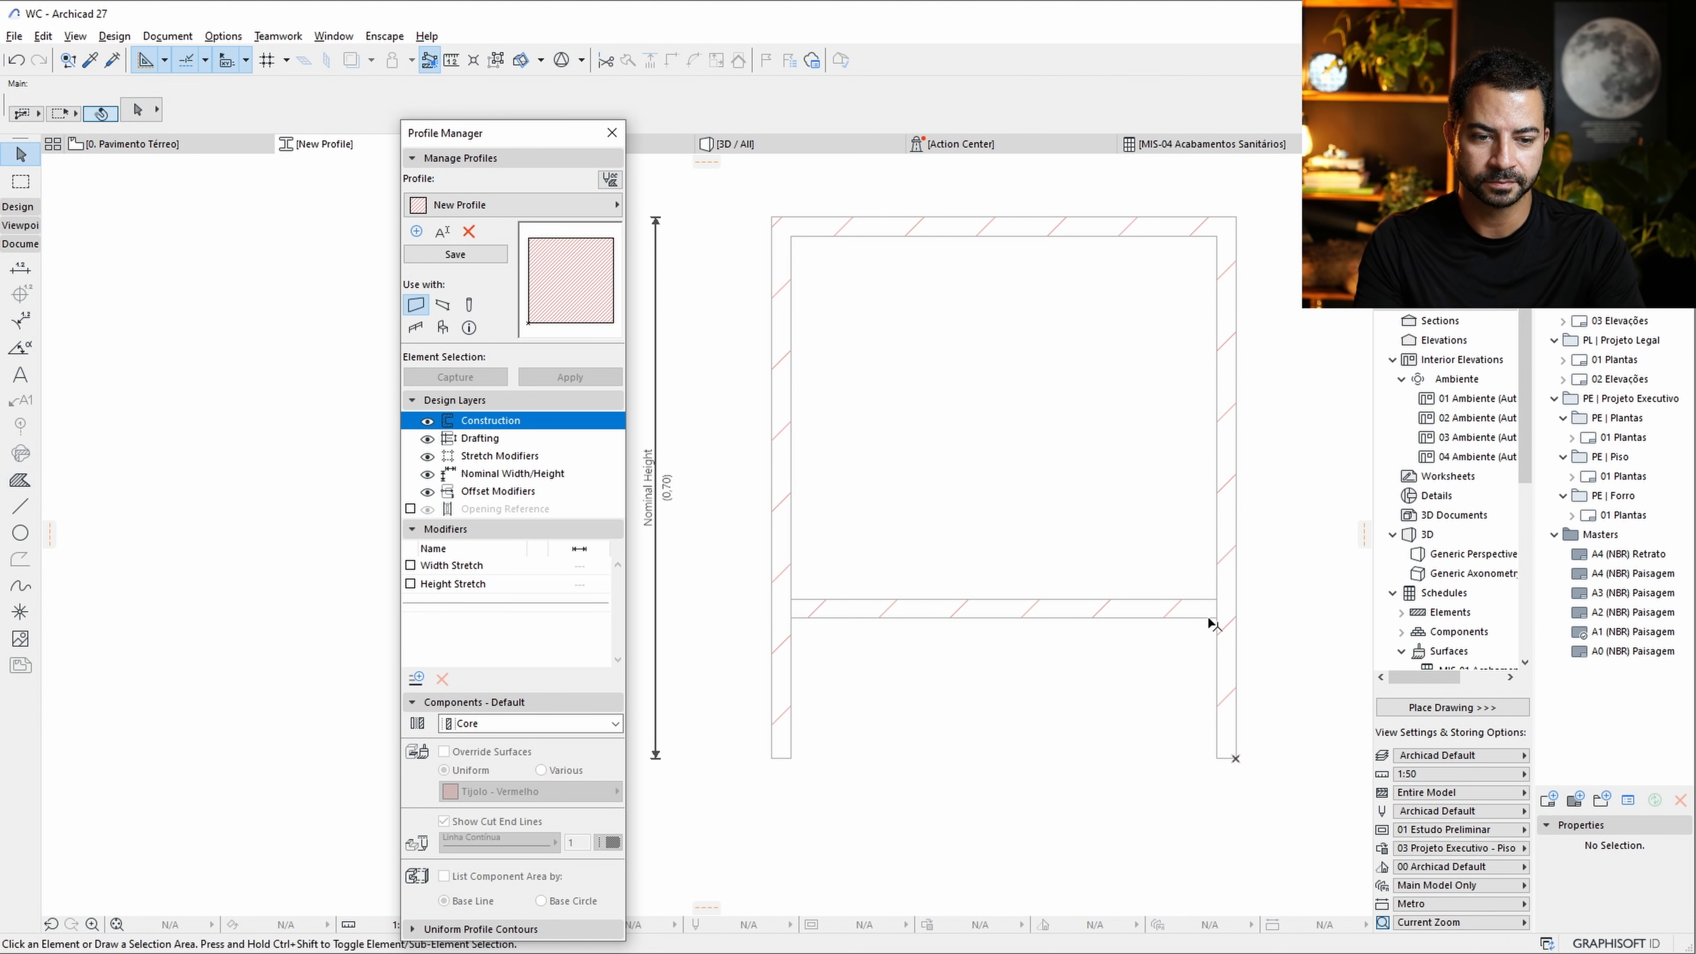
{"action": "left_click", "coordinate": [1216, 612], "text": "shift"}
{"action": "scroll", "coordinate": [1225, 588], "scroll_direction": "up", "scroll_amount": 7}
{"action": "scroll", "coordinate": [1232, 609], "scroll_direction": "down", "scroll_amount": 8}
{"action": "middle_click_drag", "start_coordinate": [1141, 606], "coordinate": [1208, 618]}
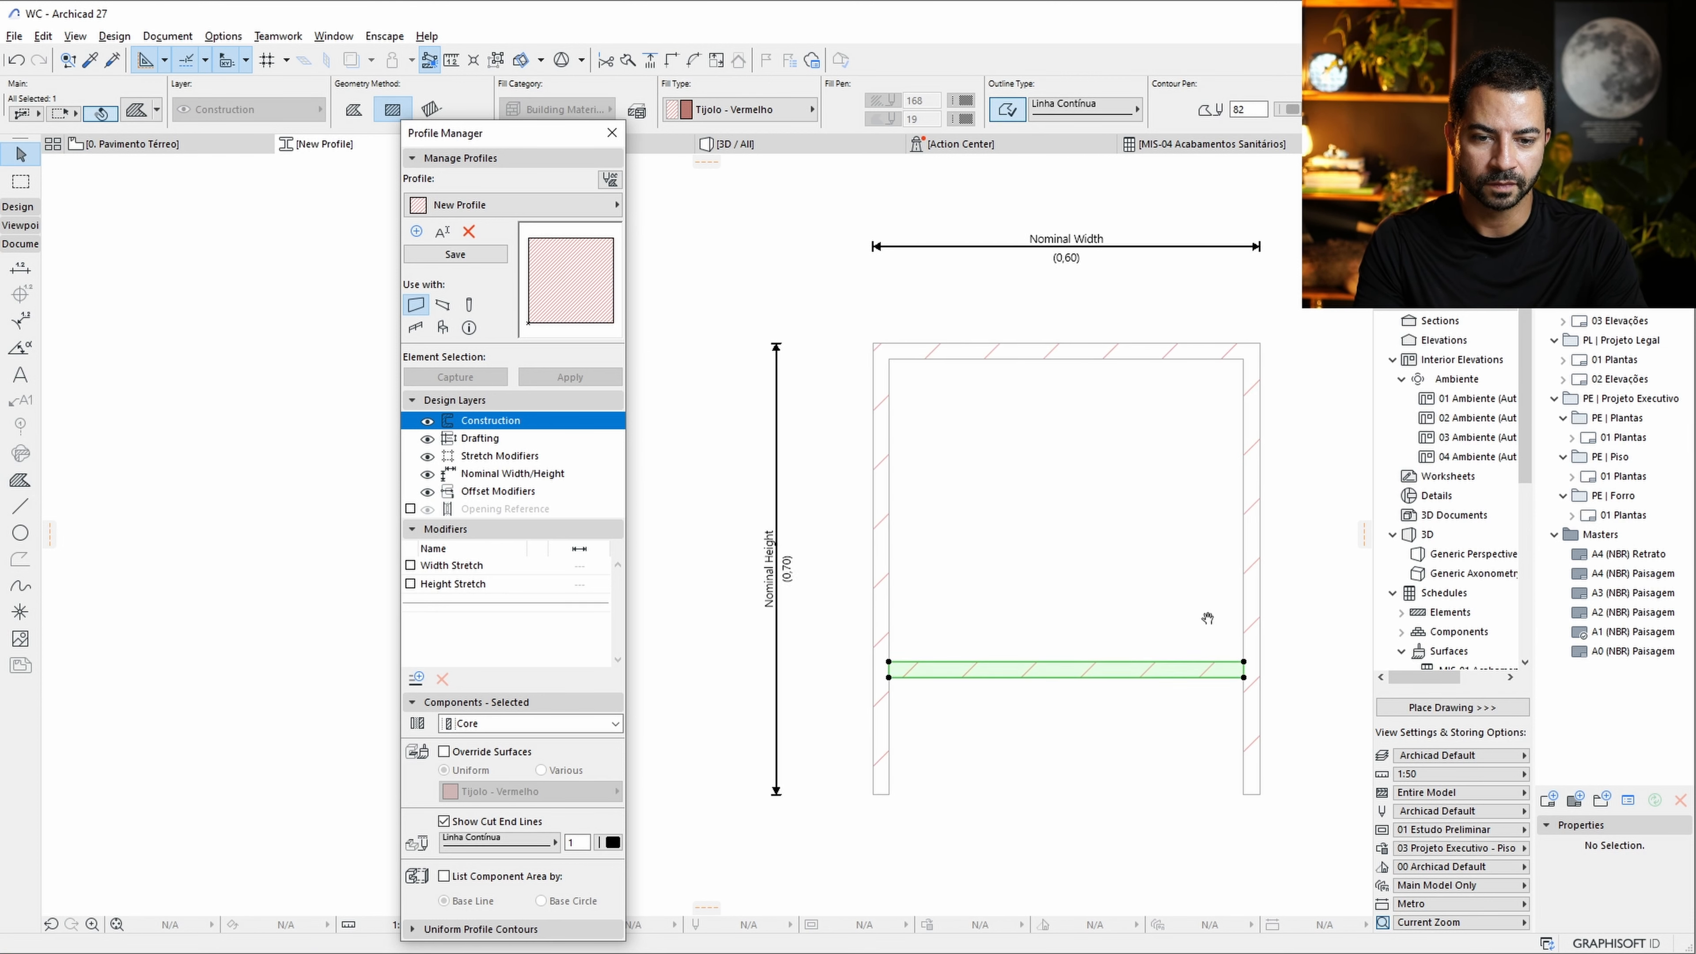
{"action": "key", "text": "Escape"}
Move the shelf fill to sit 0,20 above the bottom of the legs.
{"action": "left_click", "coordinate": [1089, 666]}
{"action": "left_click", "coordinate": [890, 678]}
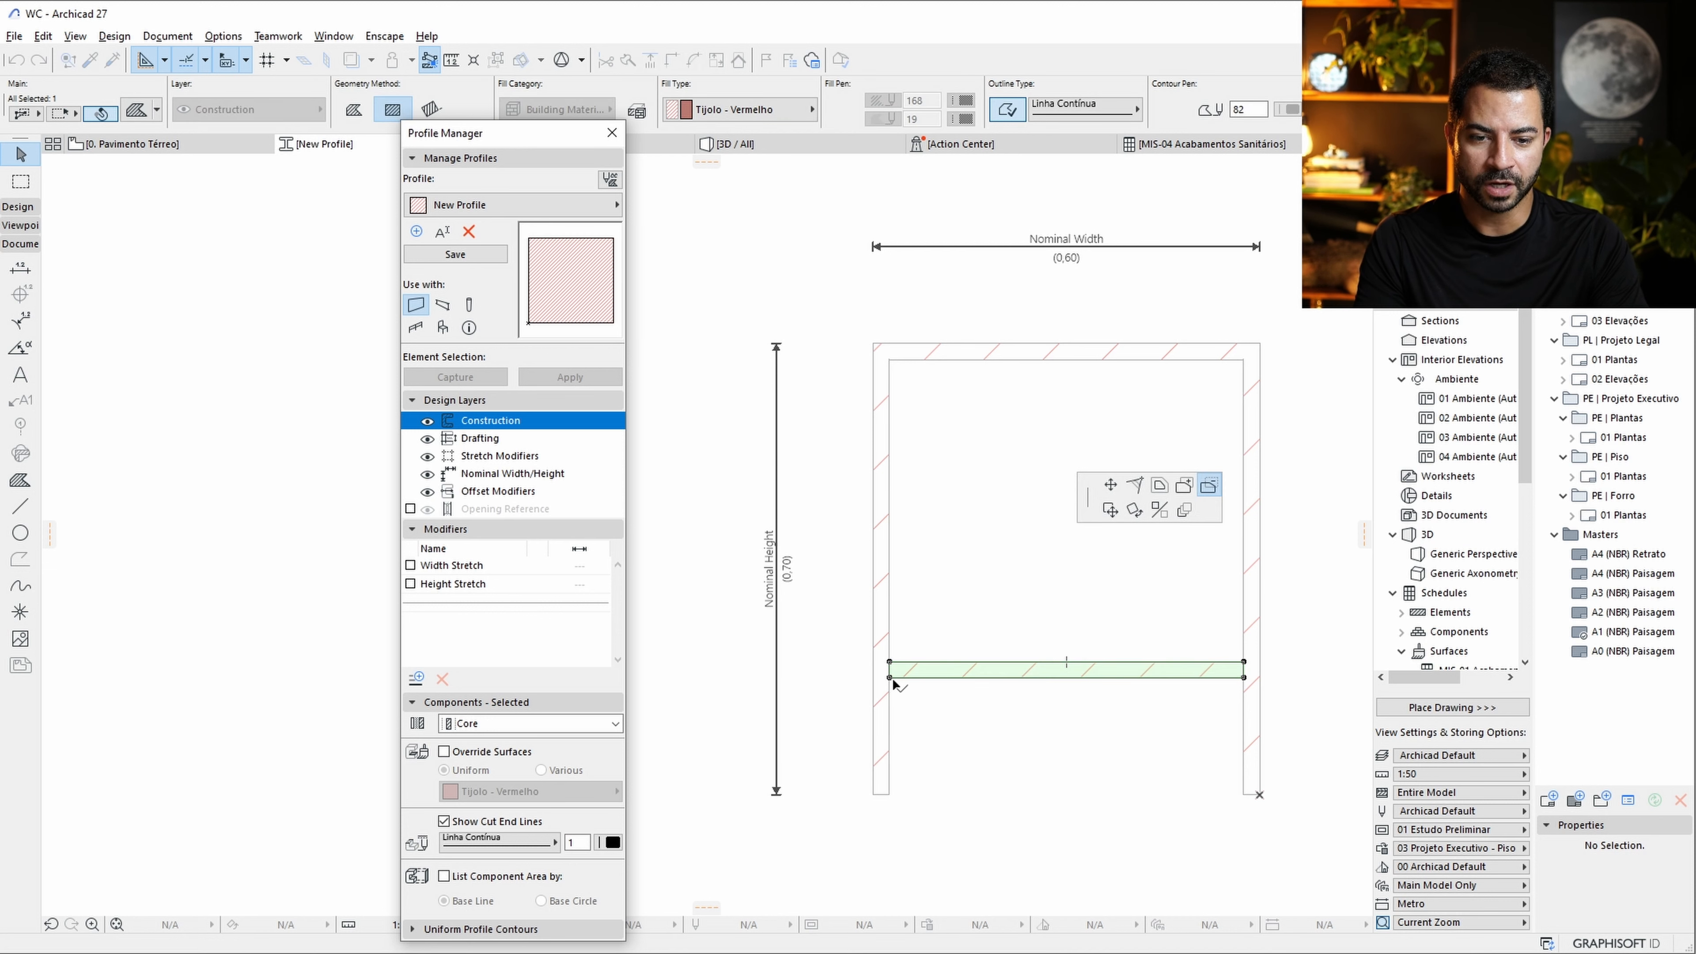
{"action": "left_click", "coordinate": [1110, 509]}
{"action": "left_click", "coordinate": [889, 795]}
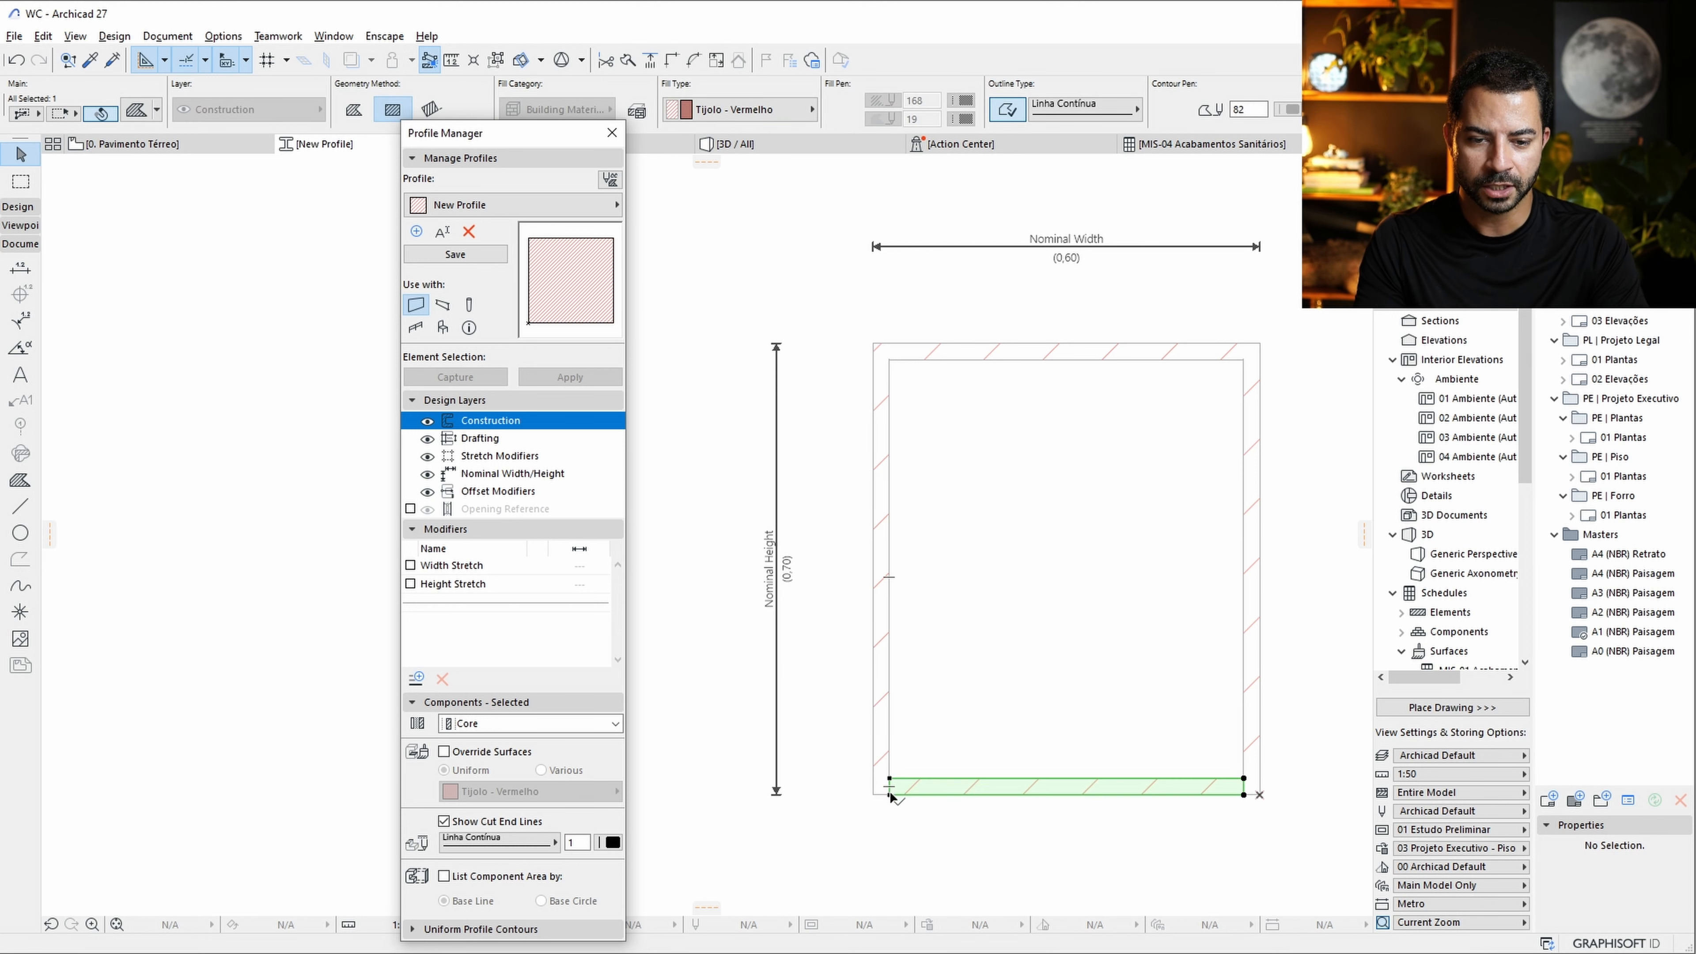
{"action": "left_click", "coordinate": [889, 795]}
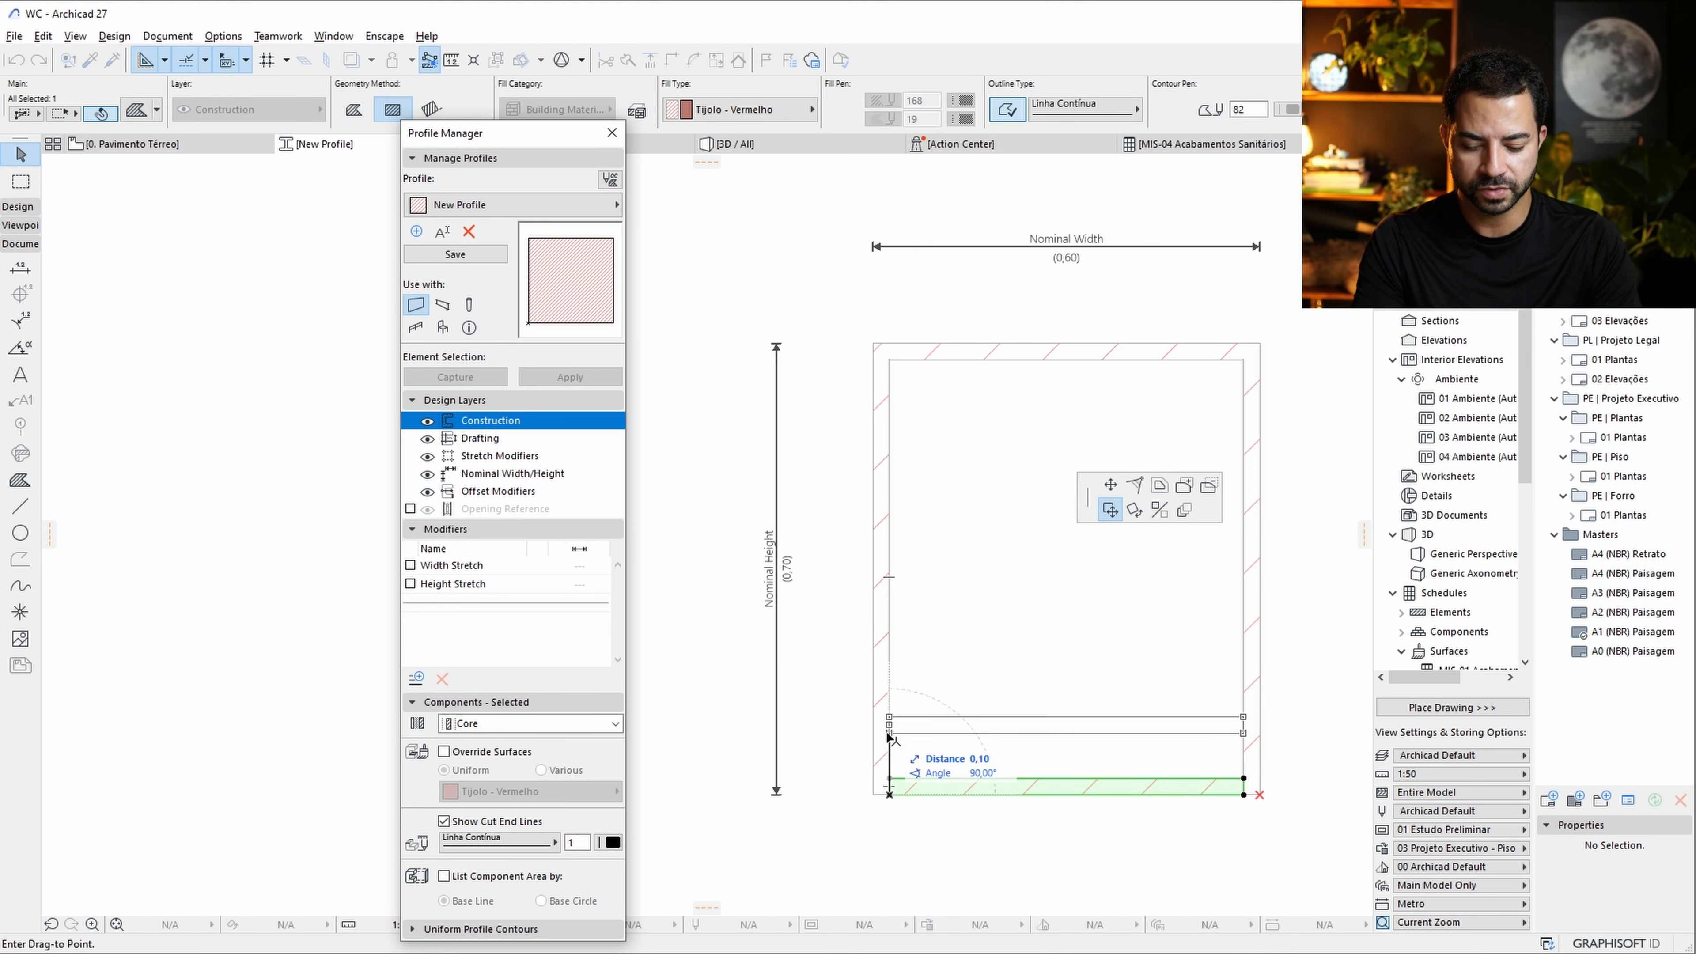
{"action": "type", "text": "0,"}
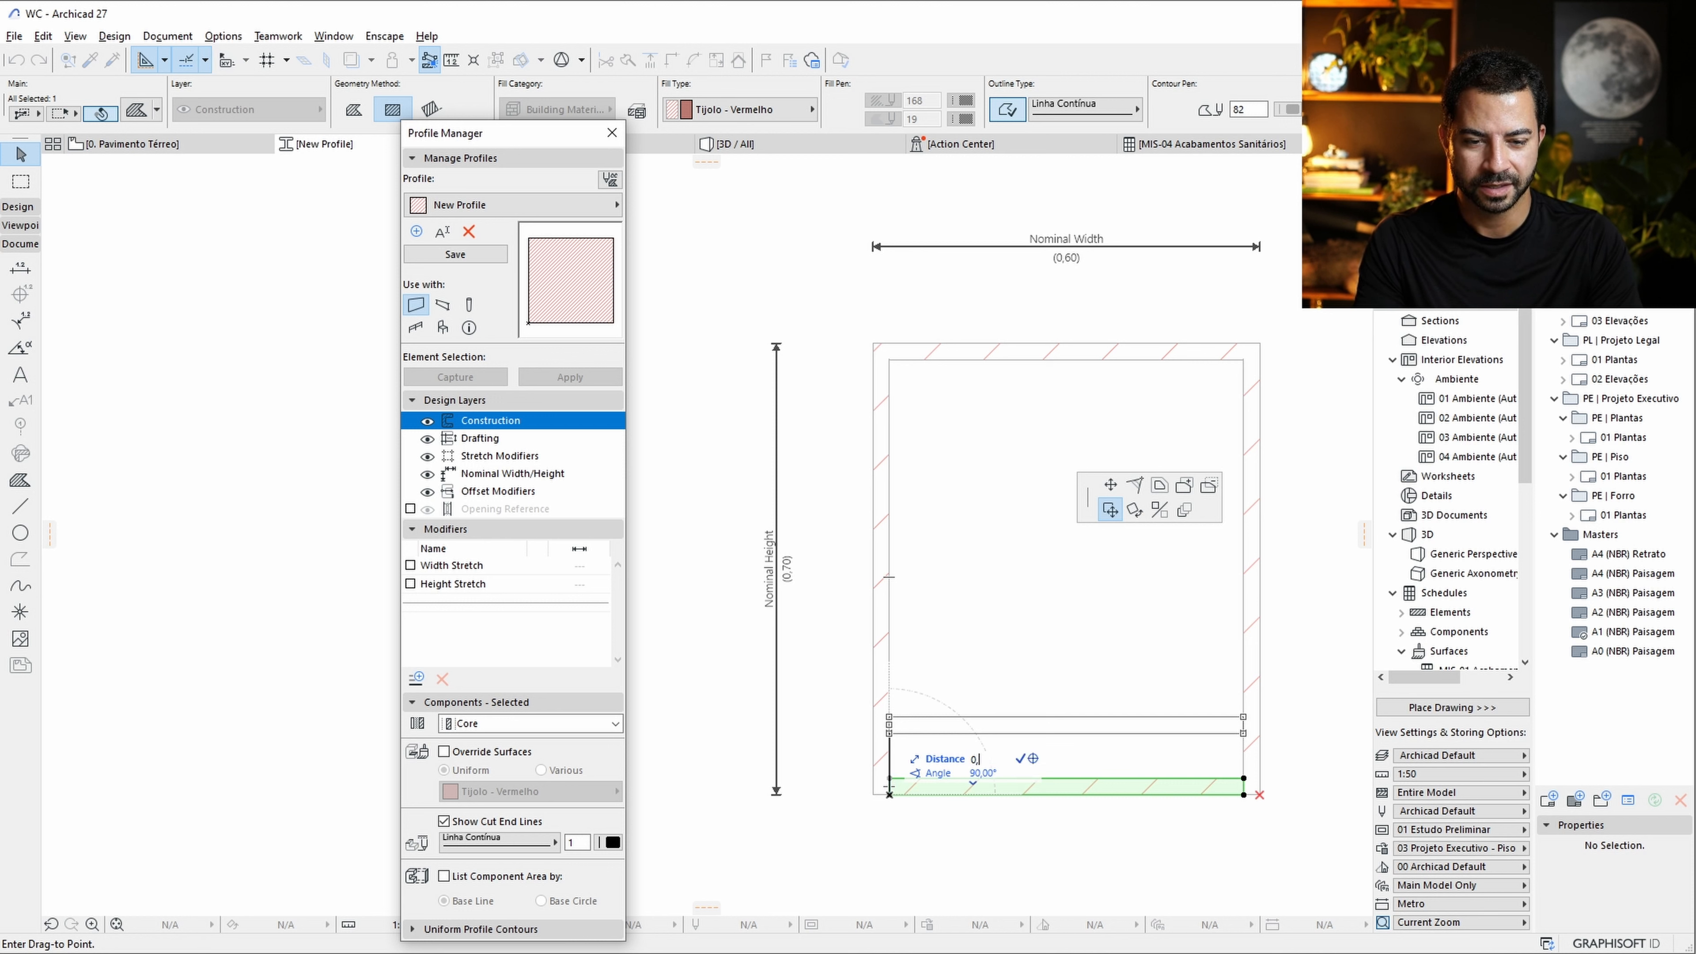
{"action": "type", "text": "2"}
{"action": "key", "text": "Return"}
{"action": "key", "text": "Escape"}
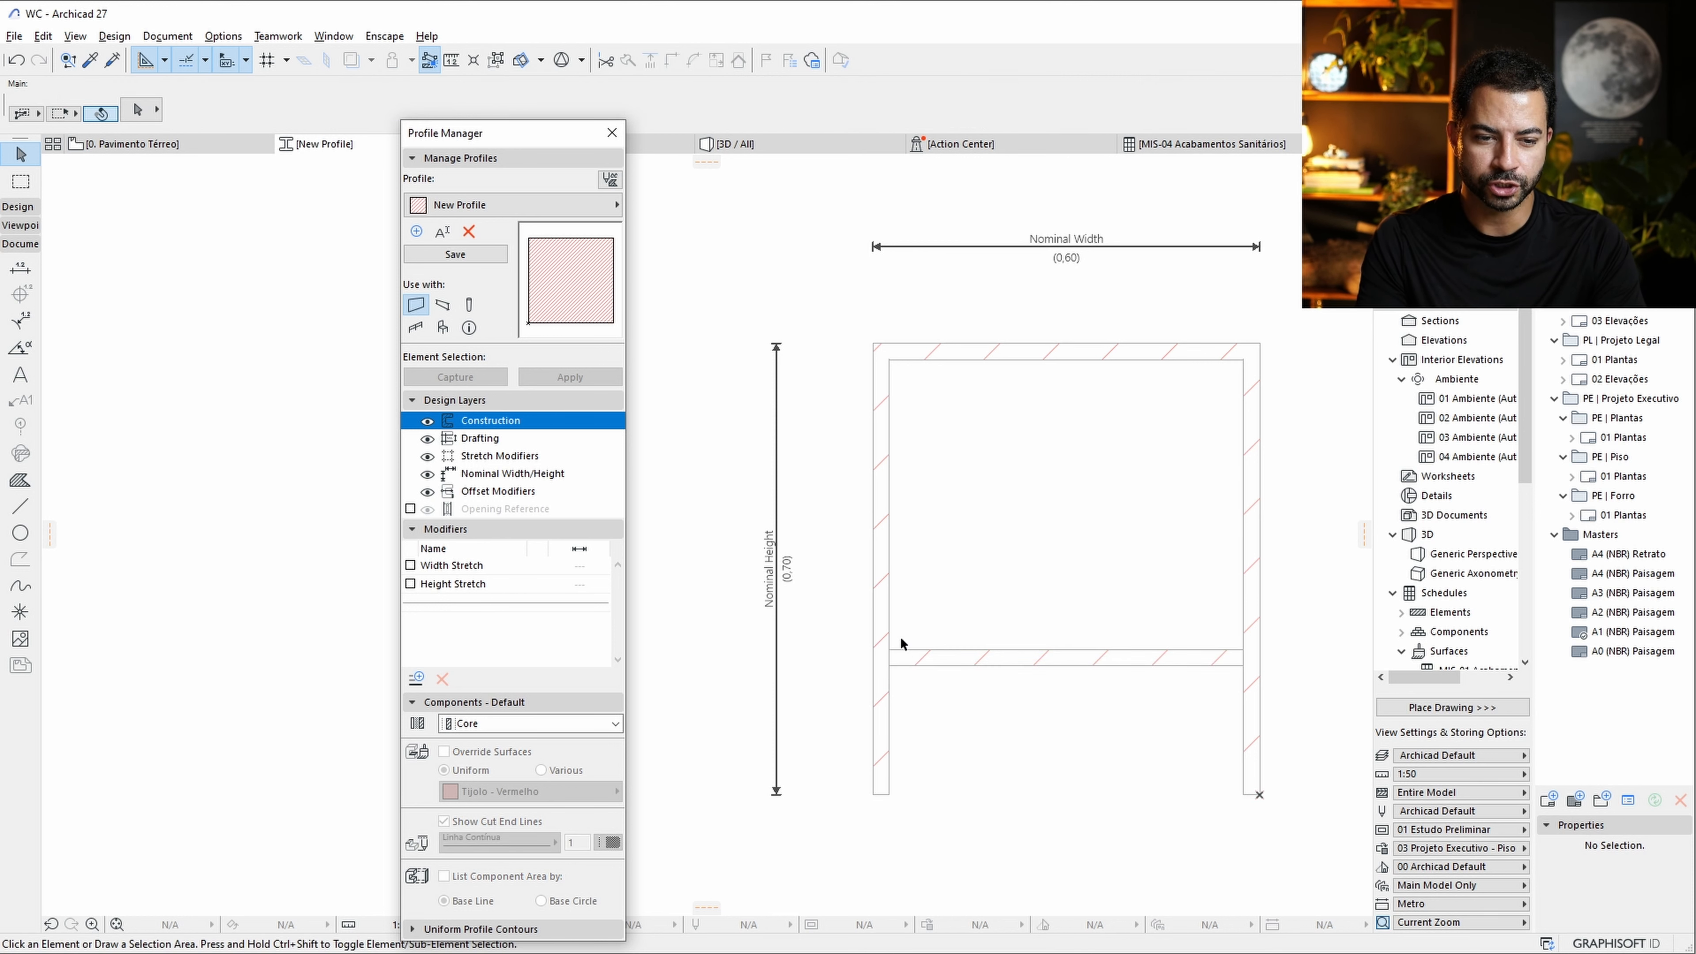
Compare against the black-frame vanity reference photo on the floor plan.
{"action": "left_click", "coordinate": [166, 152]}
{"action": "scroll", "coordinate": [673, 631], "scroll_direction": "up", "scroll_amount": 3}
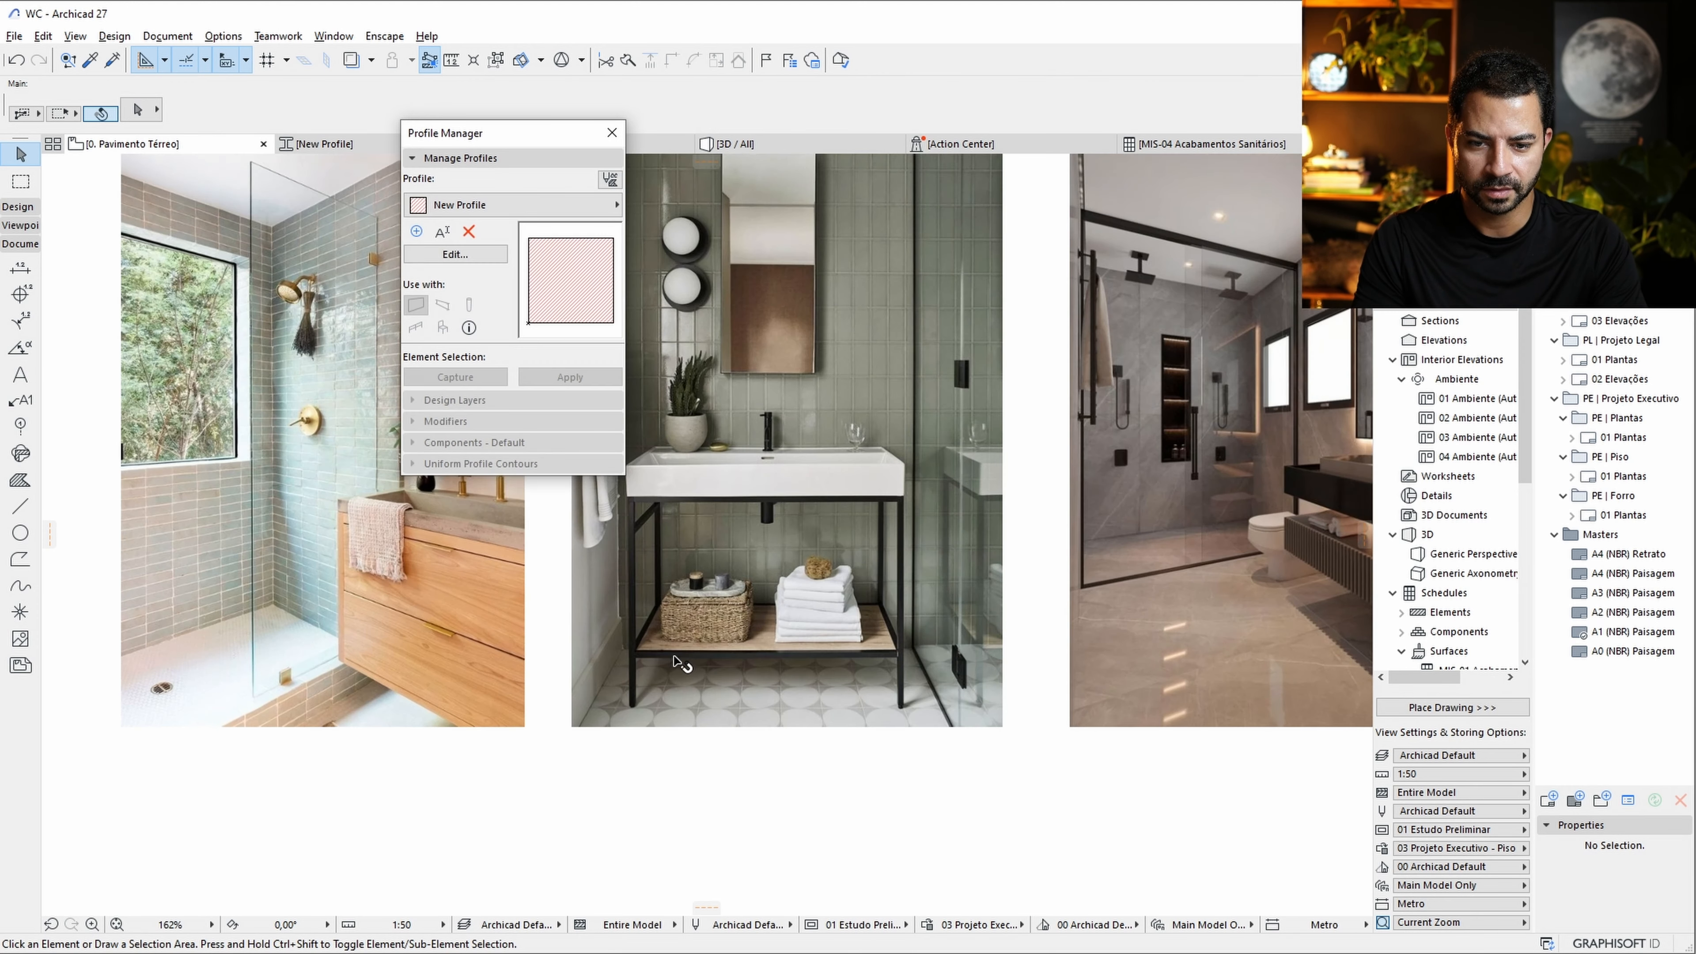
{"action": "middle_click_drag", "start_coordinate": [674, 631], "coordinate": [705, 709]}
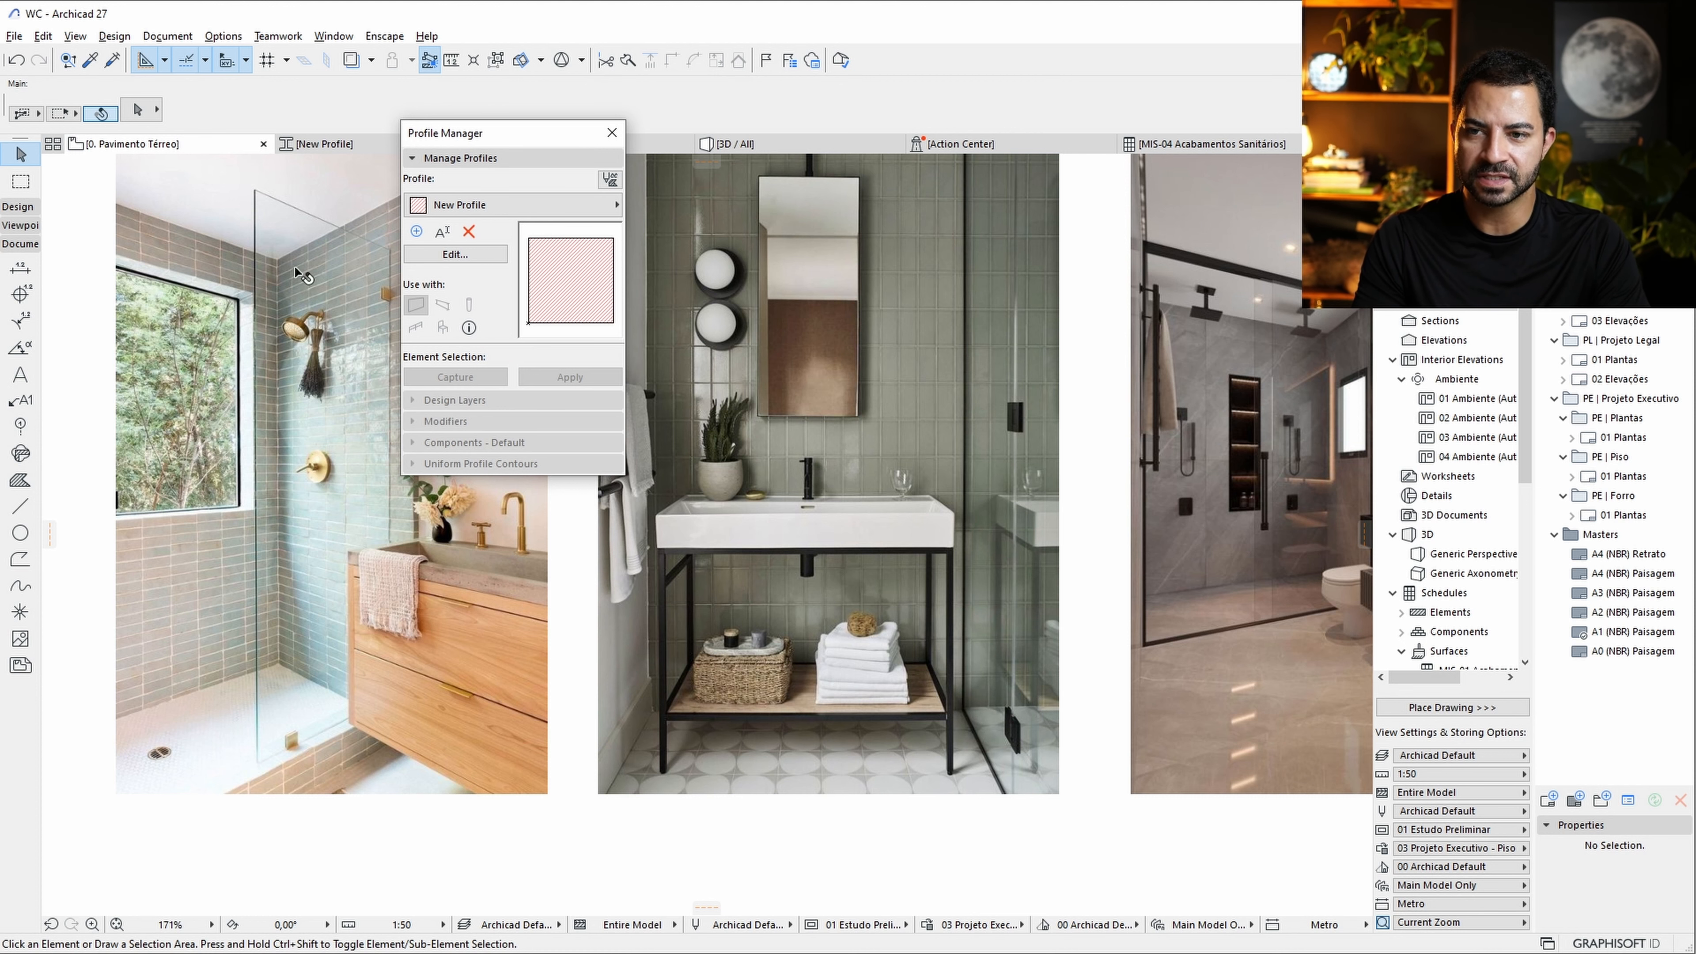
{"action": "left_click", "coordinate": [330, 150]}
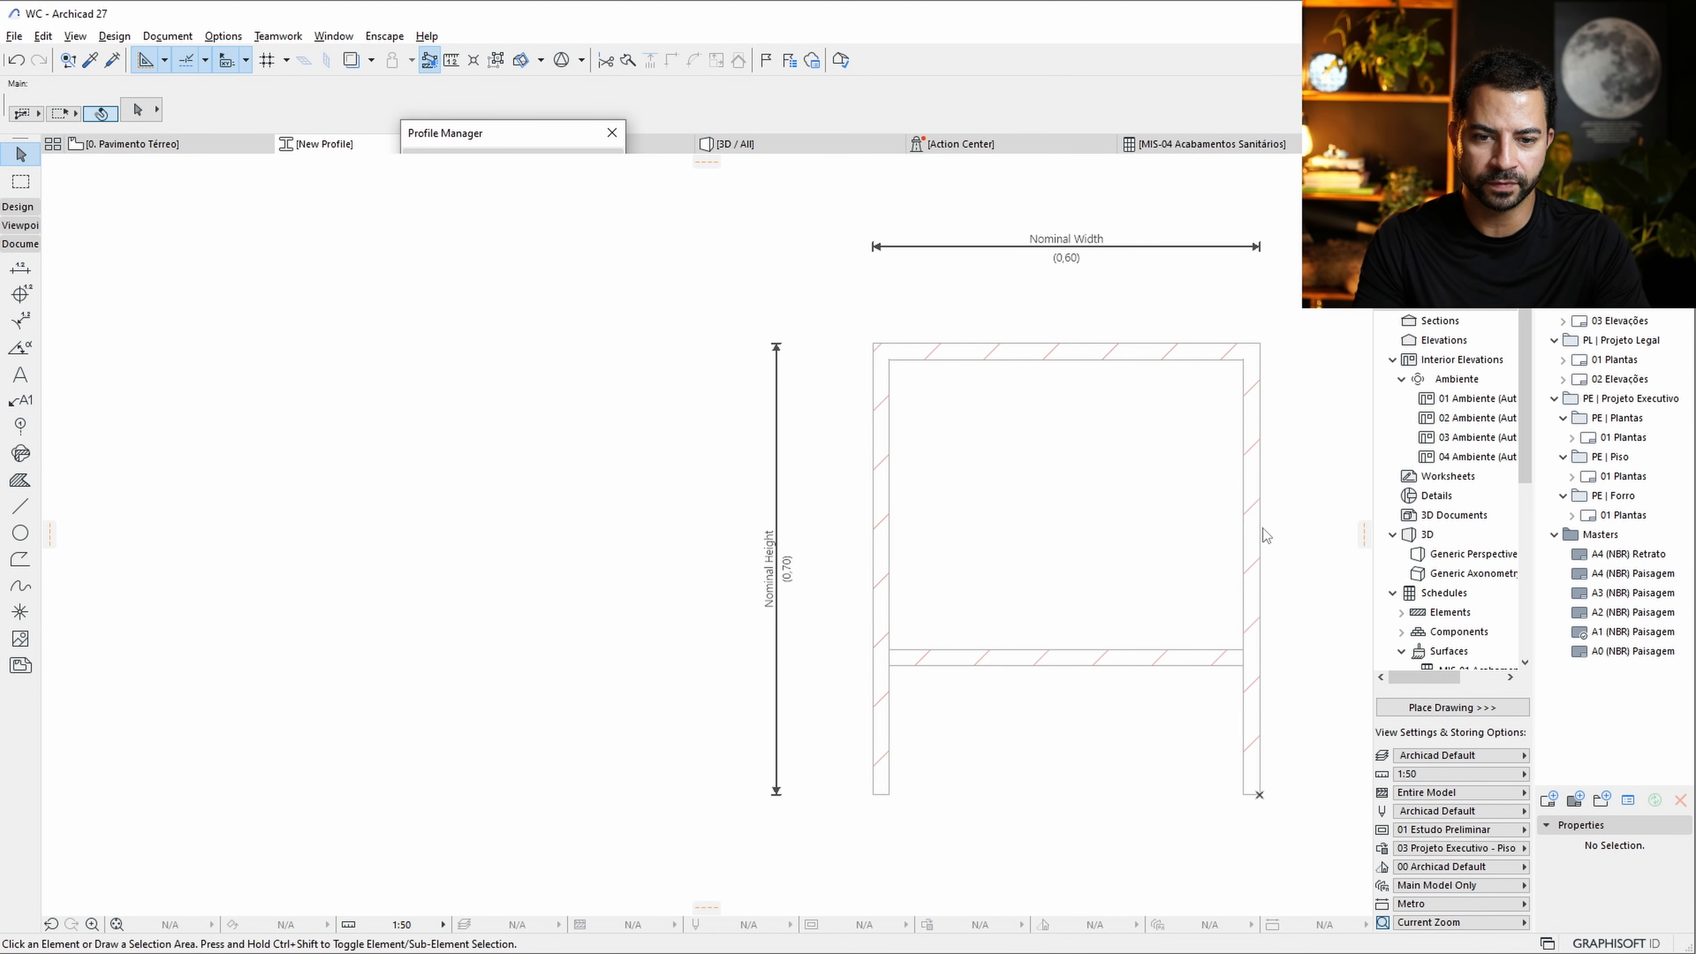
{"action": "scroll", "coordinate": [805, 472], "scroll_direction": "down", "scroll_amount": 2}
{"action": "middle_click_drag", "start_coordinate": [896, 477], "coordinate": [806, 485]}
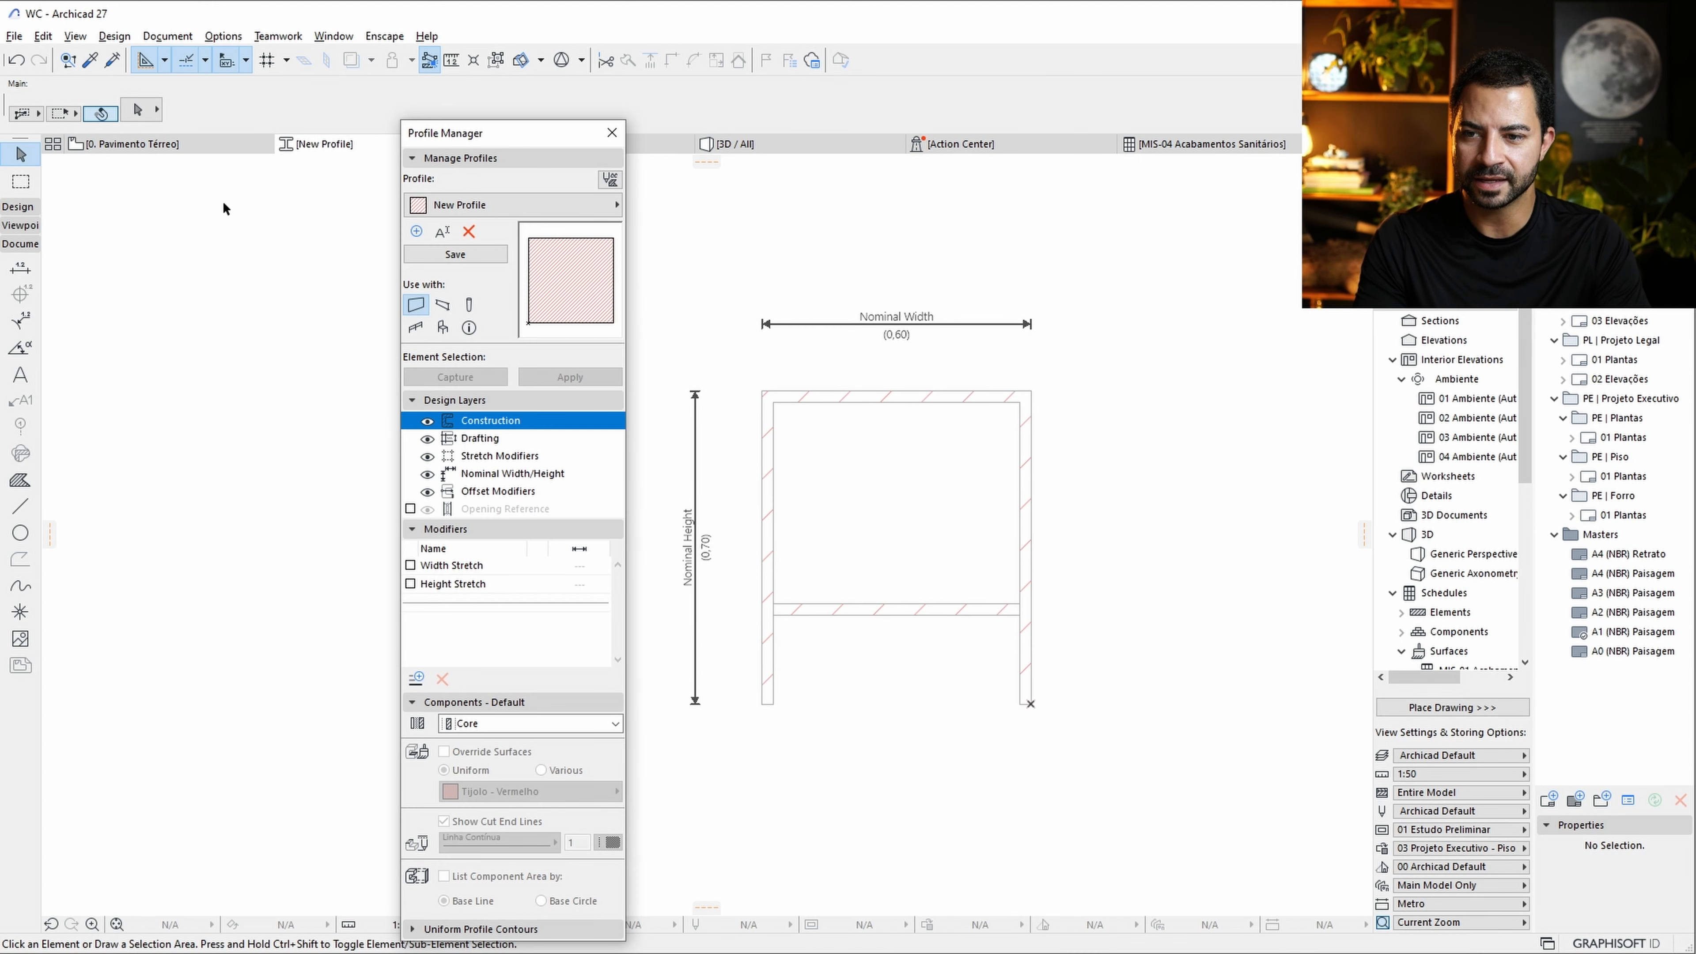
Stretch the left leg 0,05 to the right, narrowing the frame to 0,55.
{"action": "left_click", "coordinate": [20, 181]}
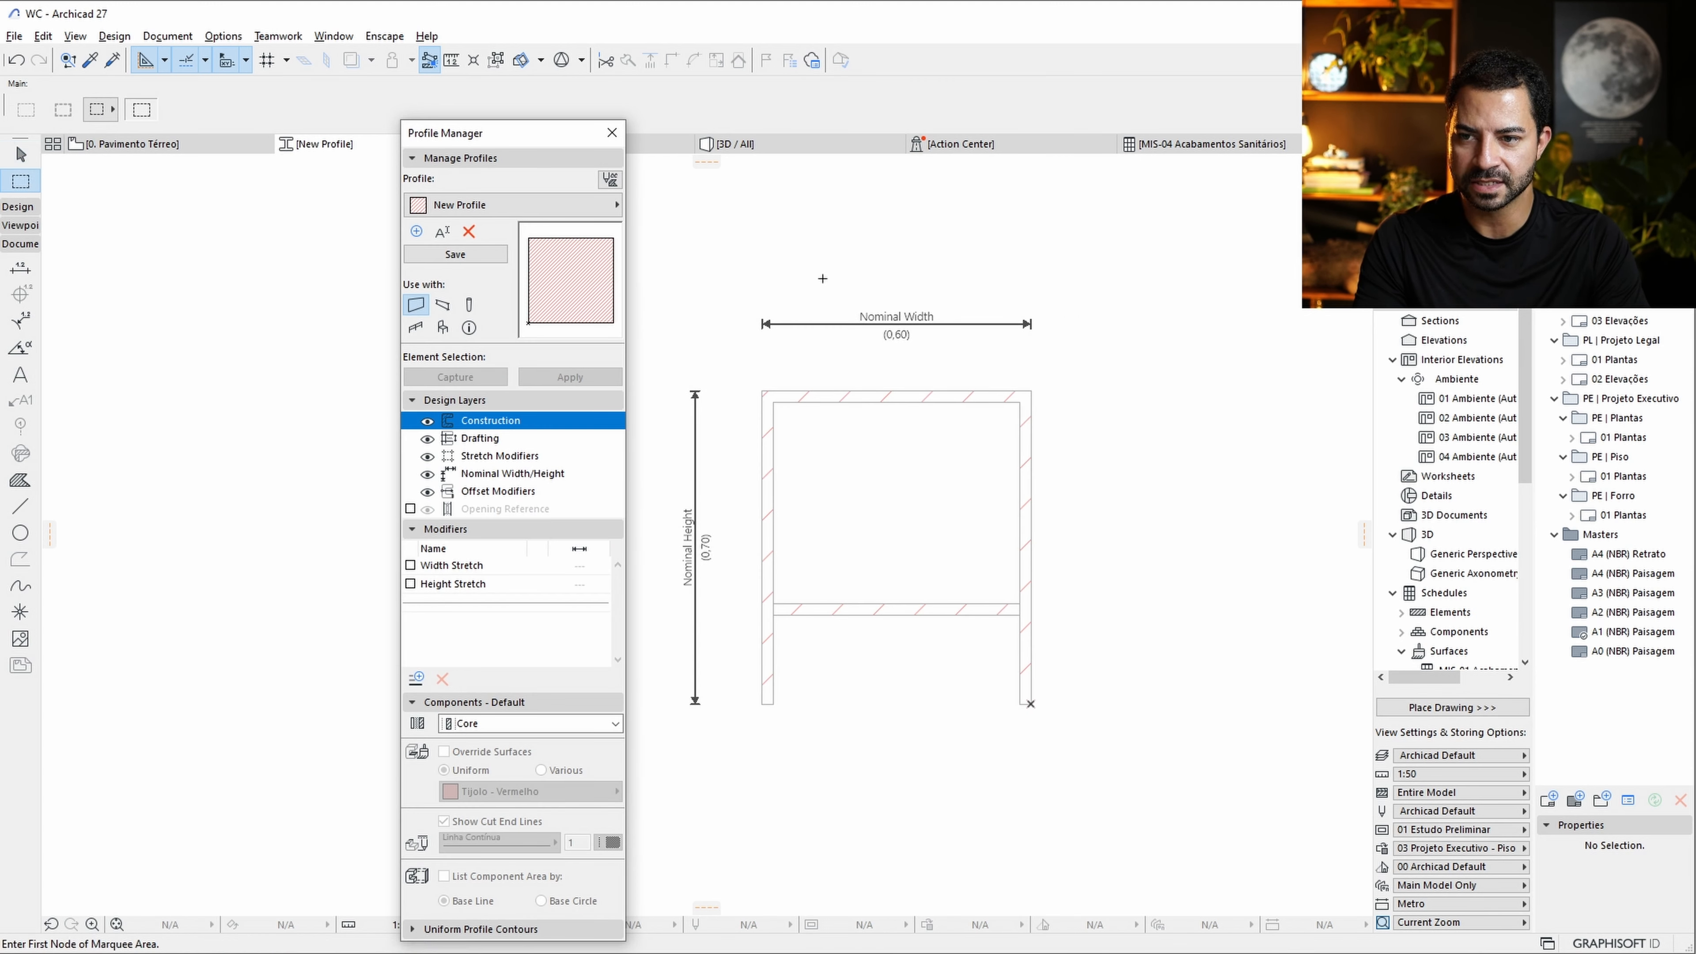
{"action": "left_click", "coordinate": [745, 333]}
{"action": "left_click", "coordinate": [797, 815]}
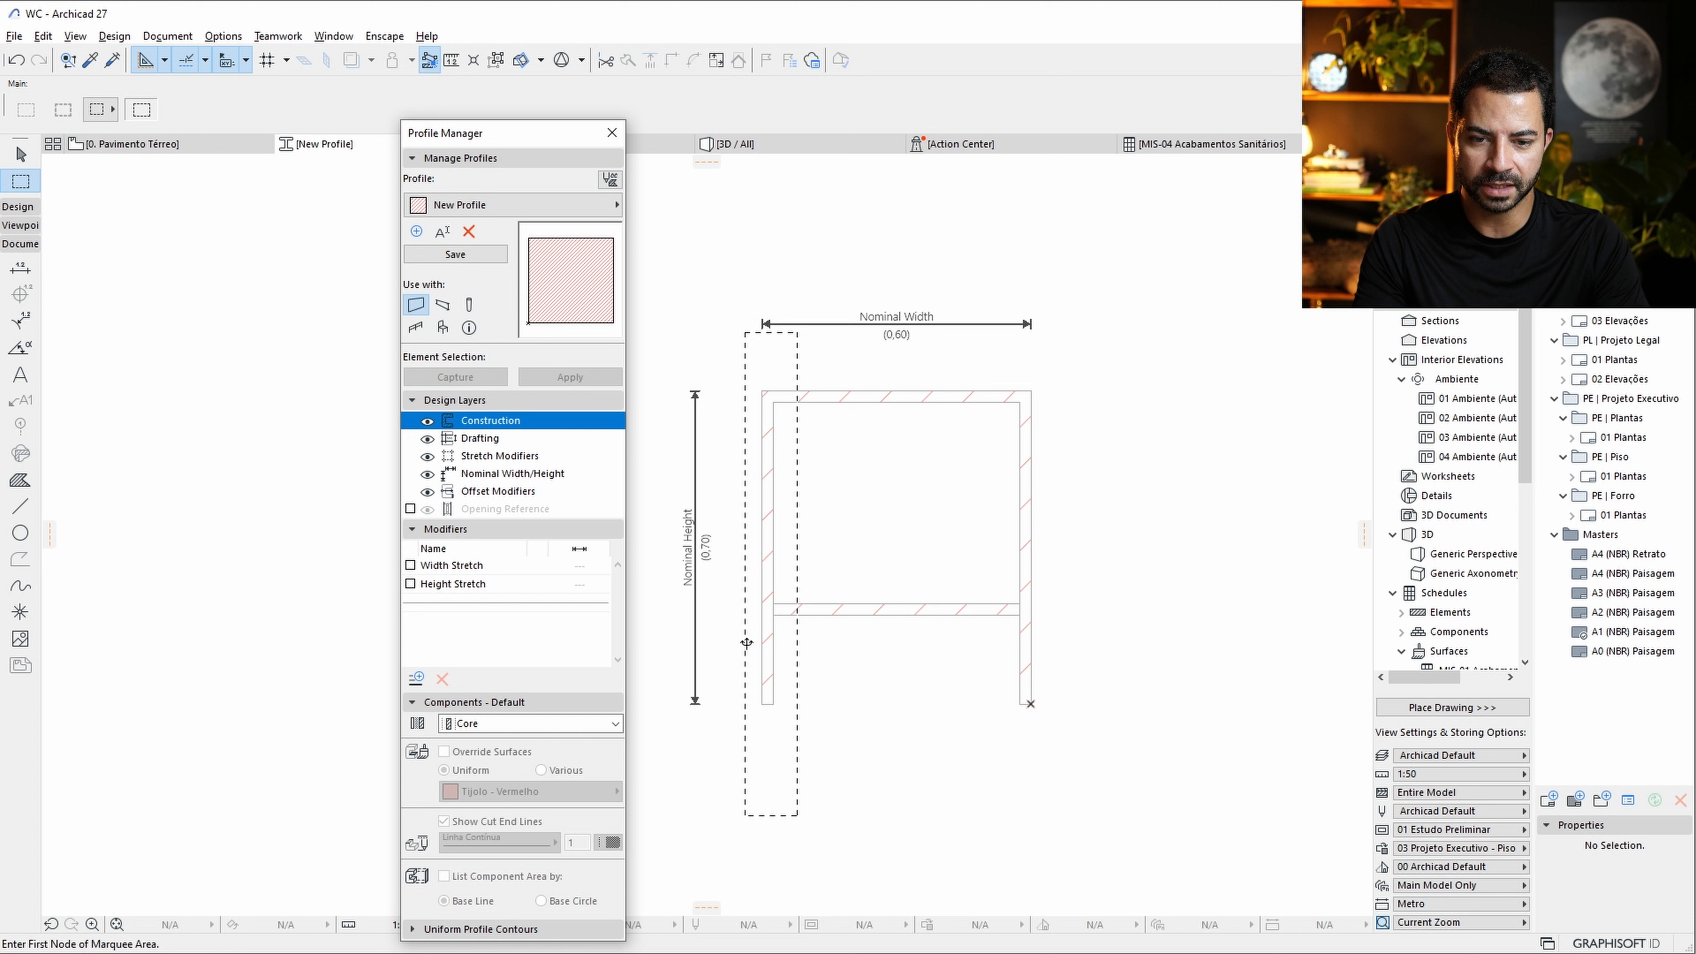
{"action": "key", "text": "ctrl+h"}
{"action": "left_click", "coordinate": [773, 646]}
{"action": "key", "text": "Tab"}
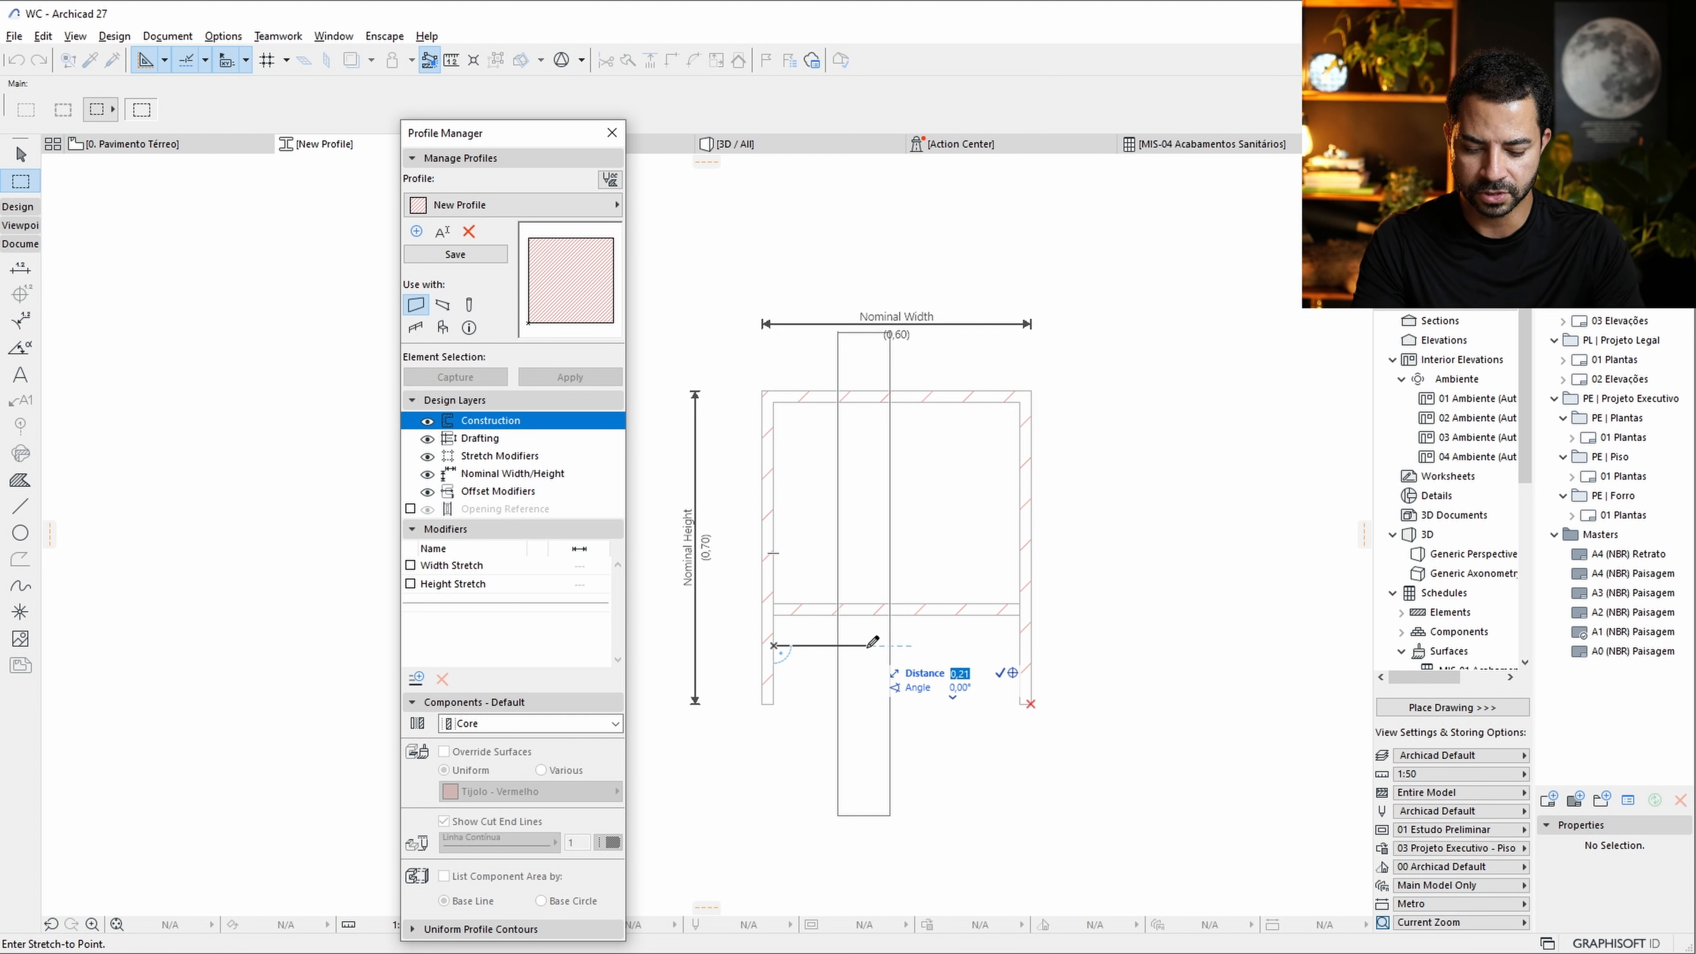
{"action": "type", "text": "0,05"}
{"action": "key", "text": "Return"}
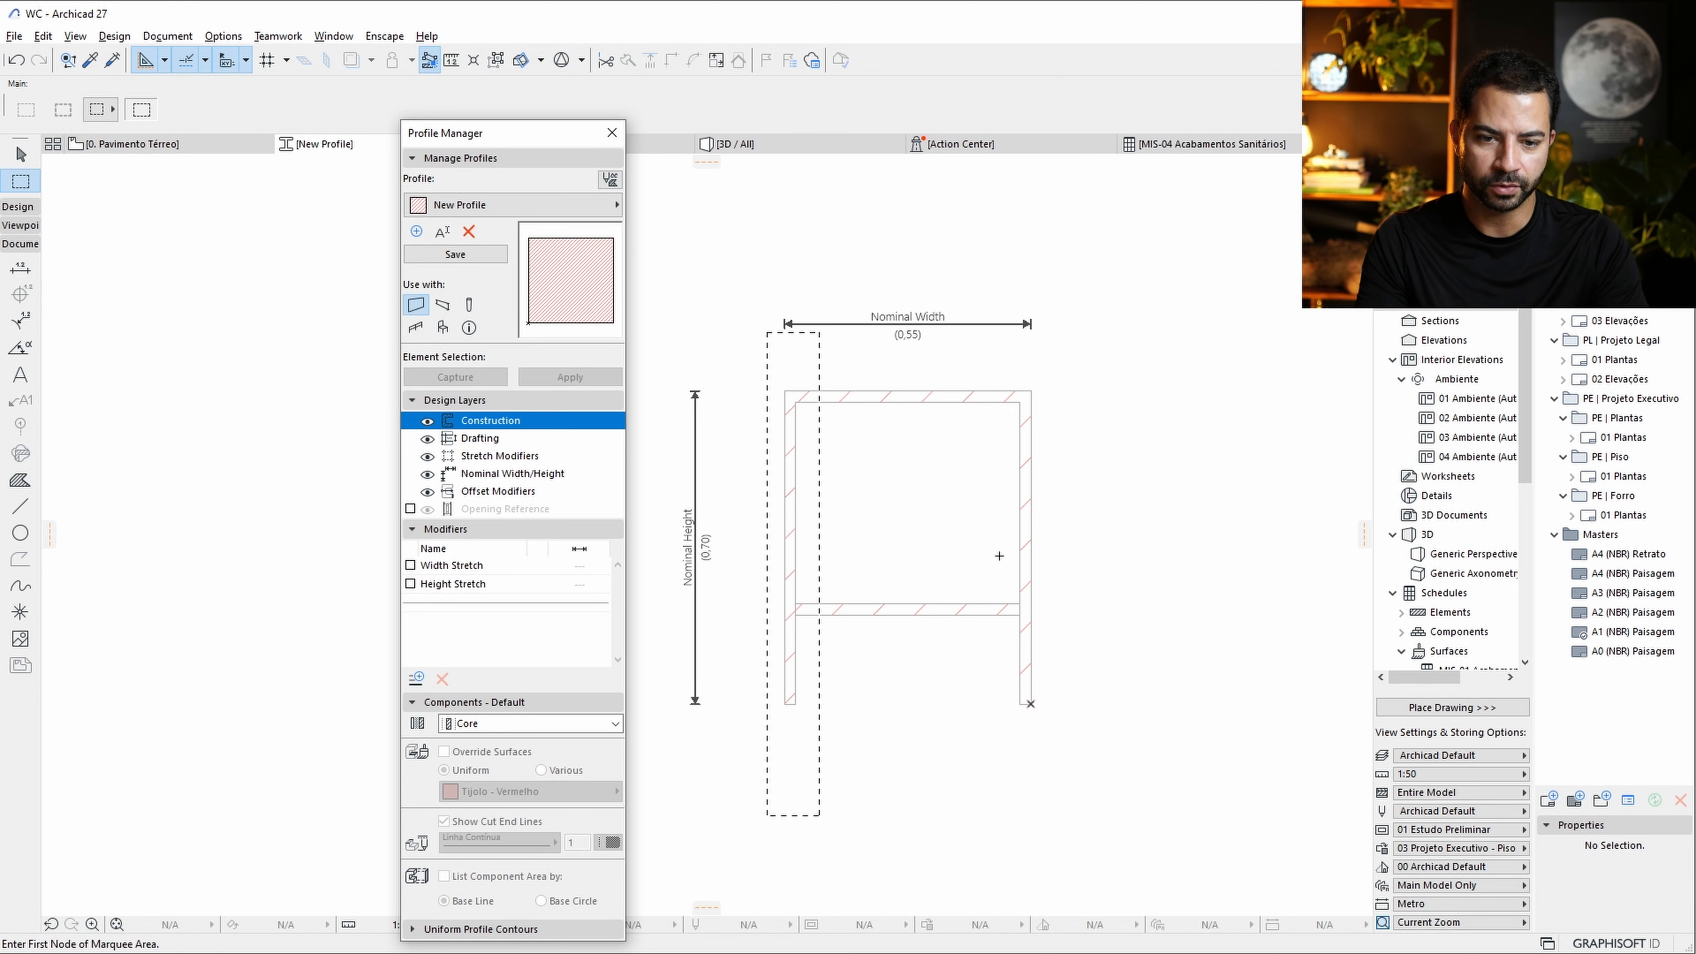
{"action": "key", "text": "Escape"}
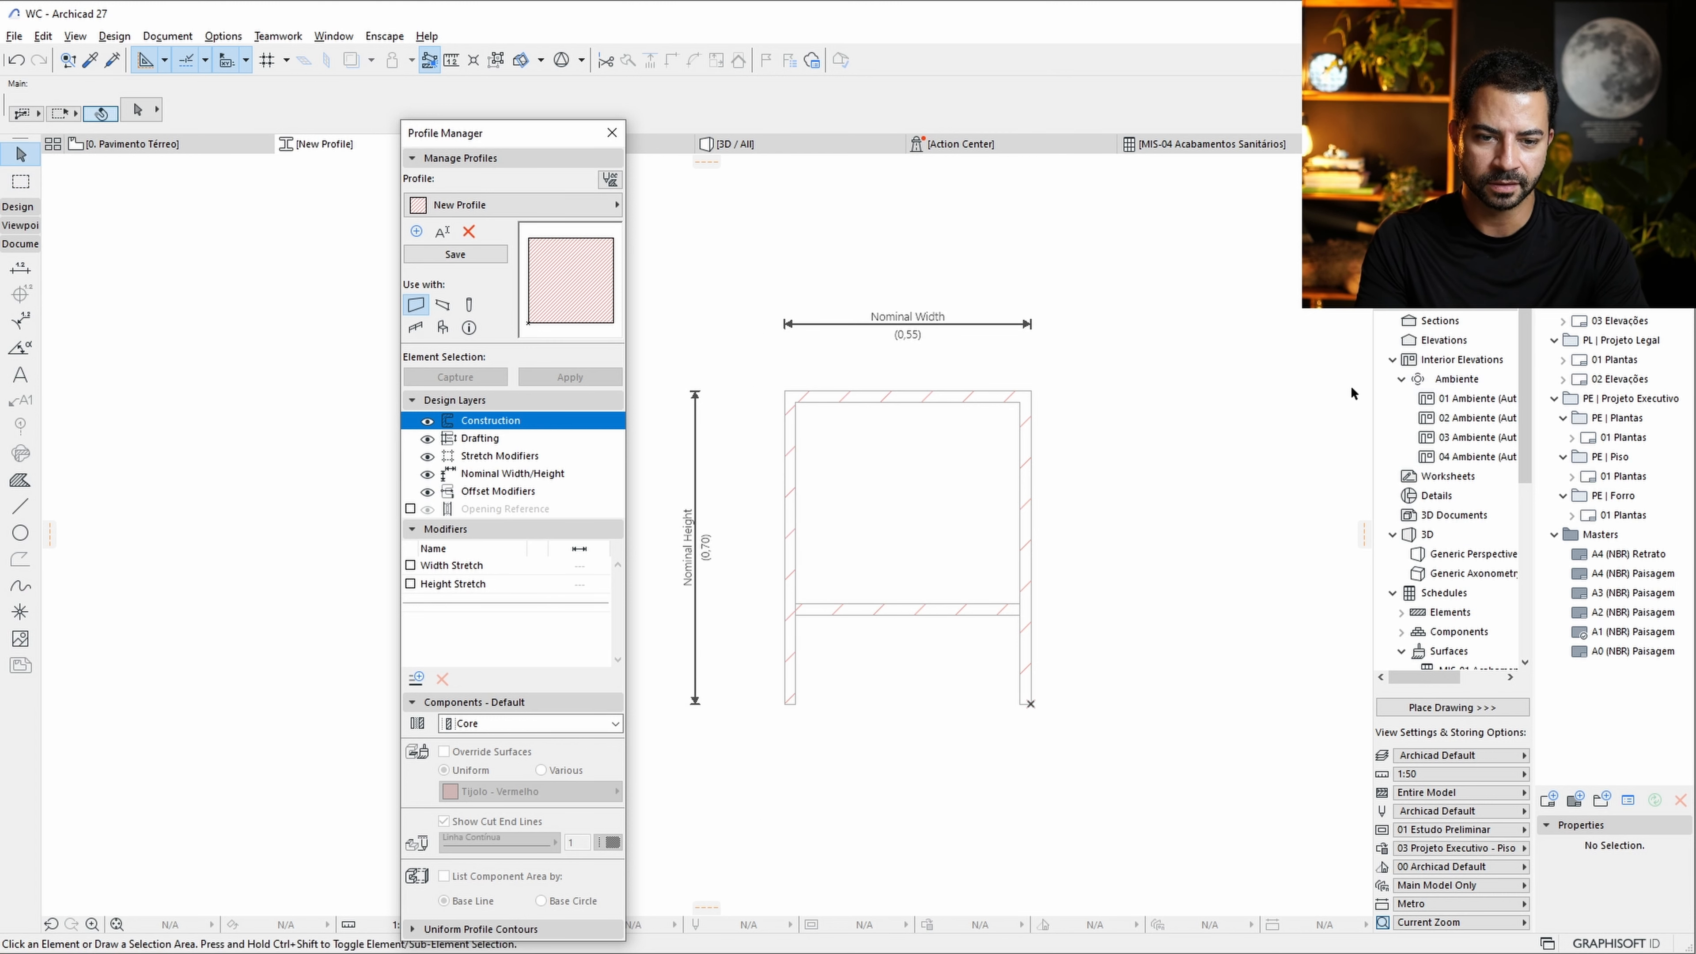
{"action": "left_click", "coordinate": [137, 146]}
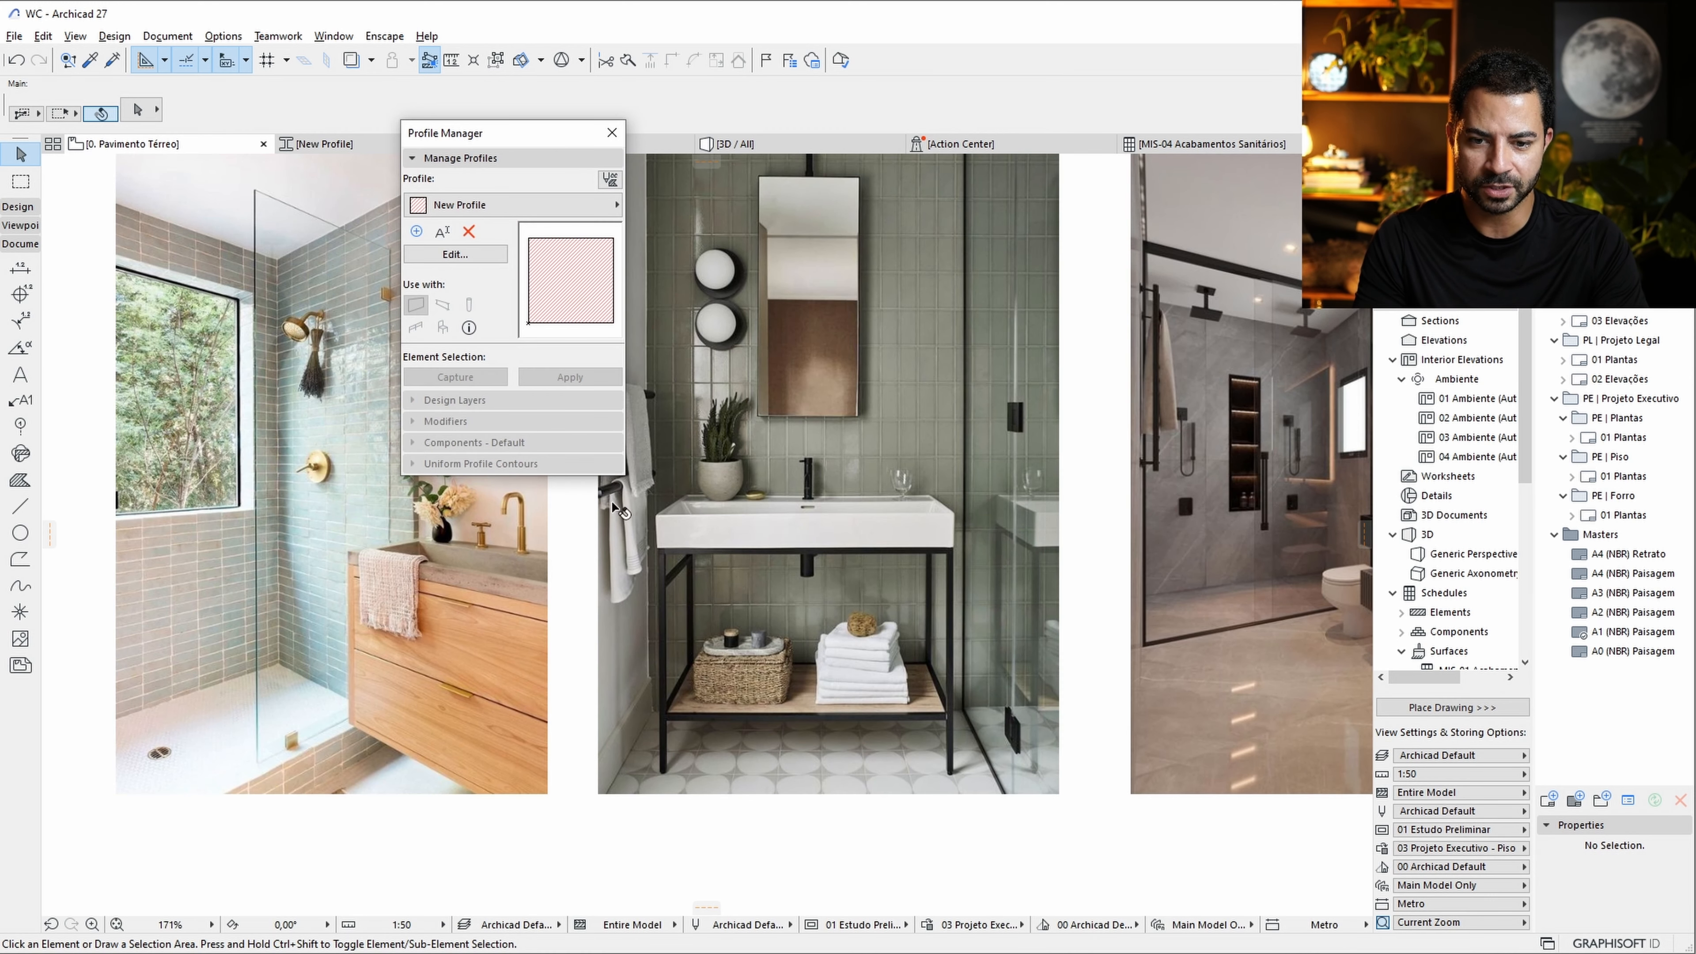
{"action": "left_click", "coordinate": [321, 144]}
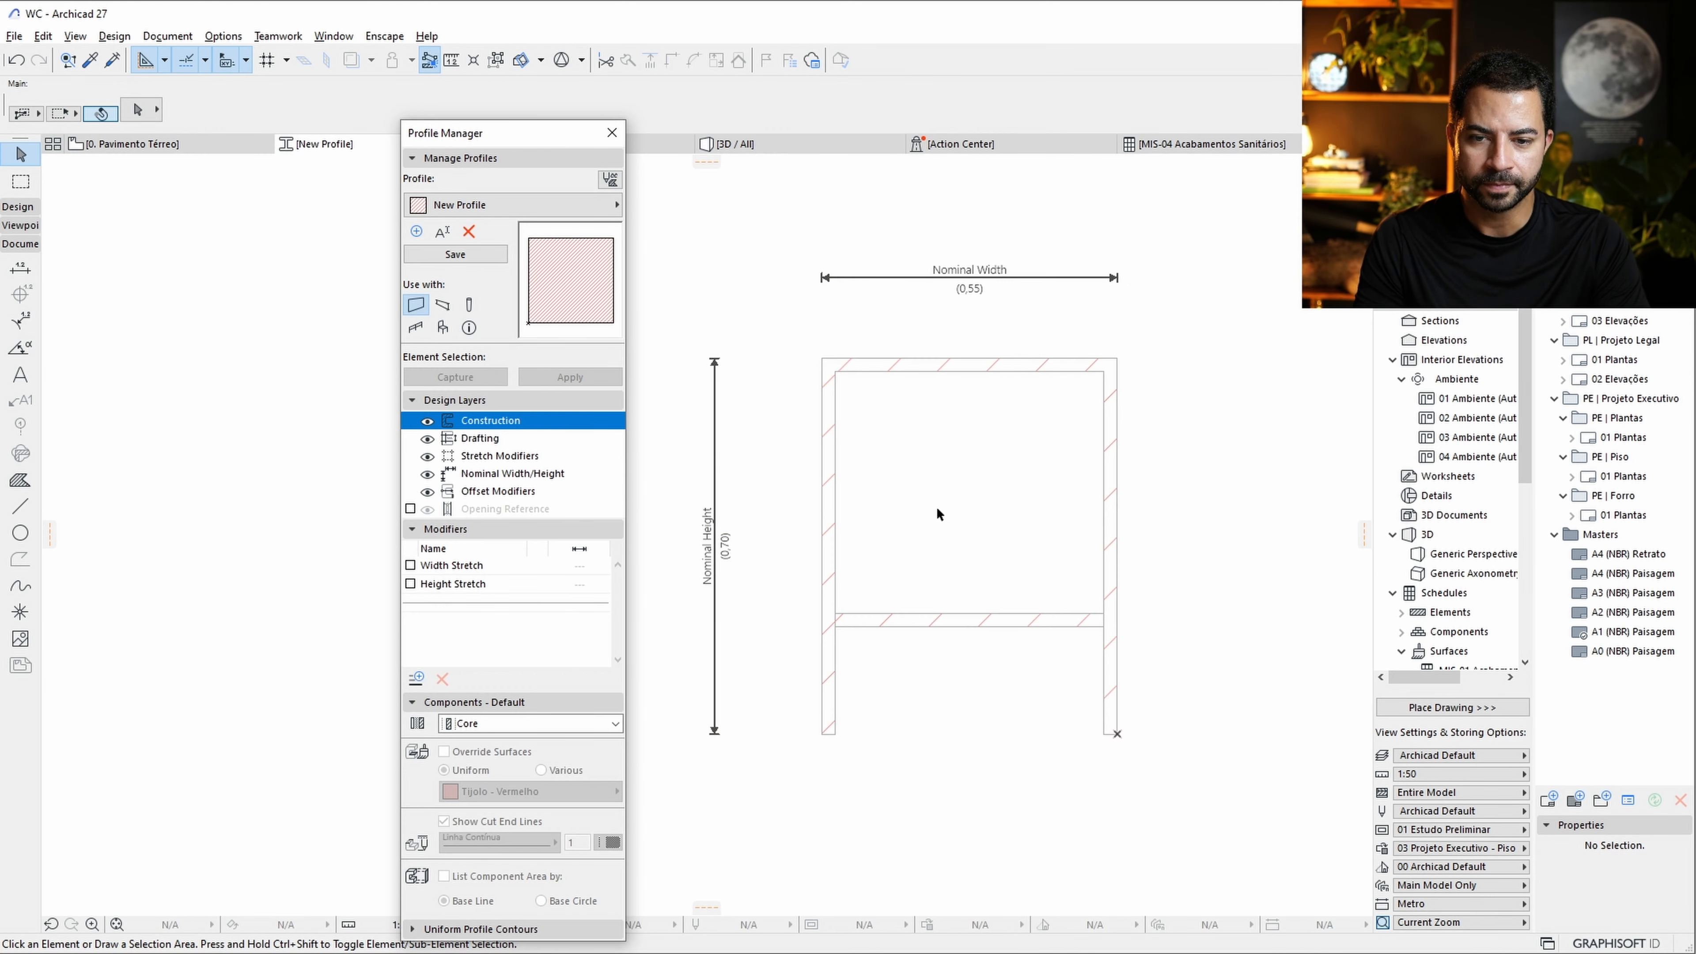
Draw a square fill in the frame's empty top-left corner.
{"action": "left_click", "coordinate": [20, 480]}
{"action": "scroll", "coordinate": [835, 320], "scroll_direction": "up", "scroll_amount": 3}
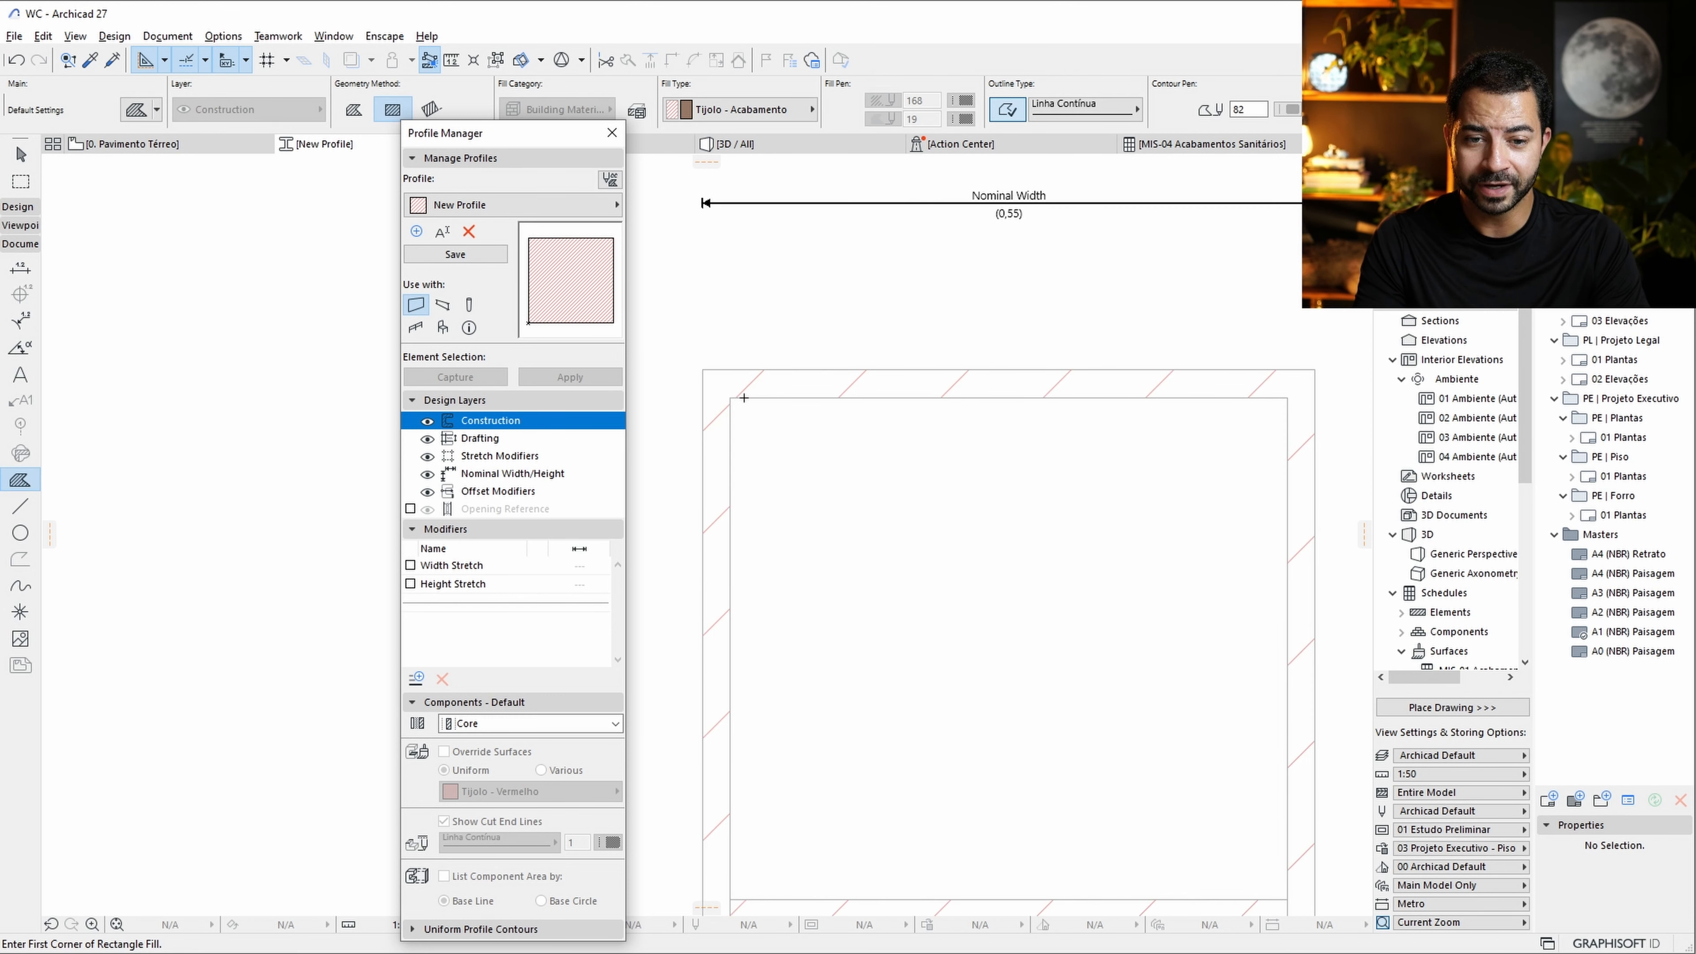
{"action": "scroll", "coordinate": [878, 434], "scroll_direction": "up", "scroll_amount": 3}
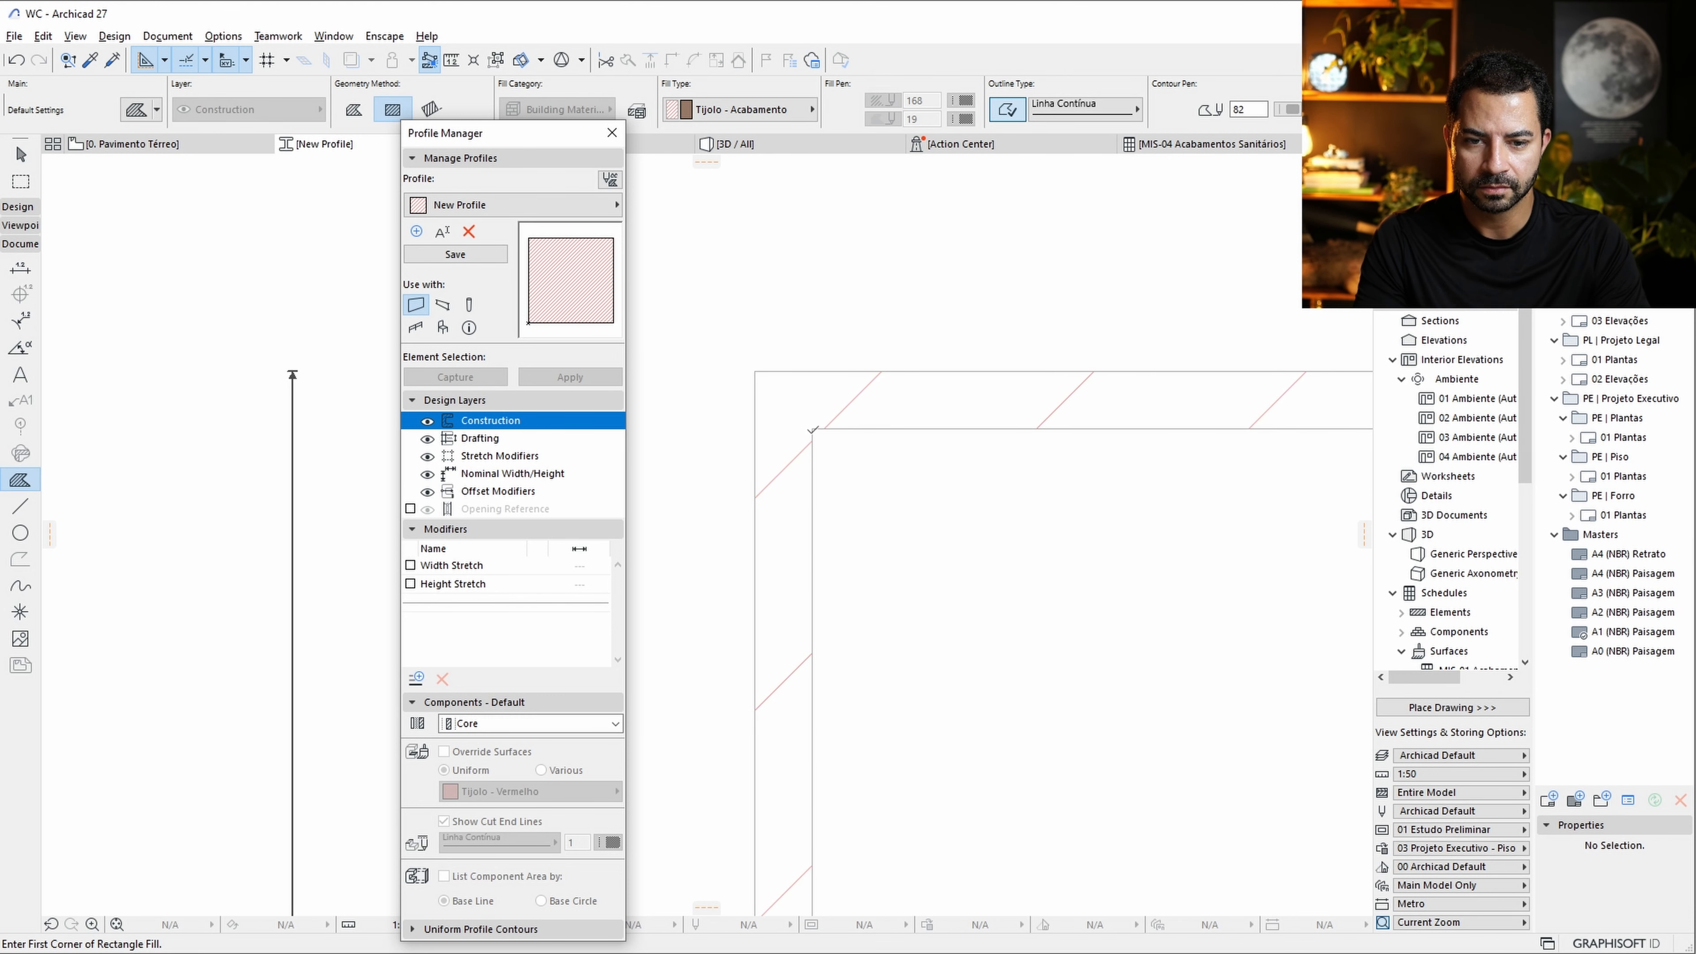
{"action": "left_click", "coordinate": [812, 430]}
{"action": "left_click", "coordinate": [756, 372]}
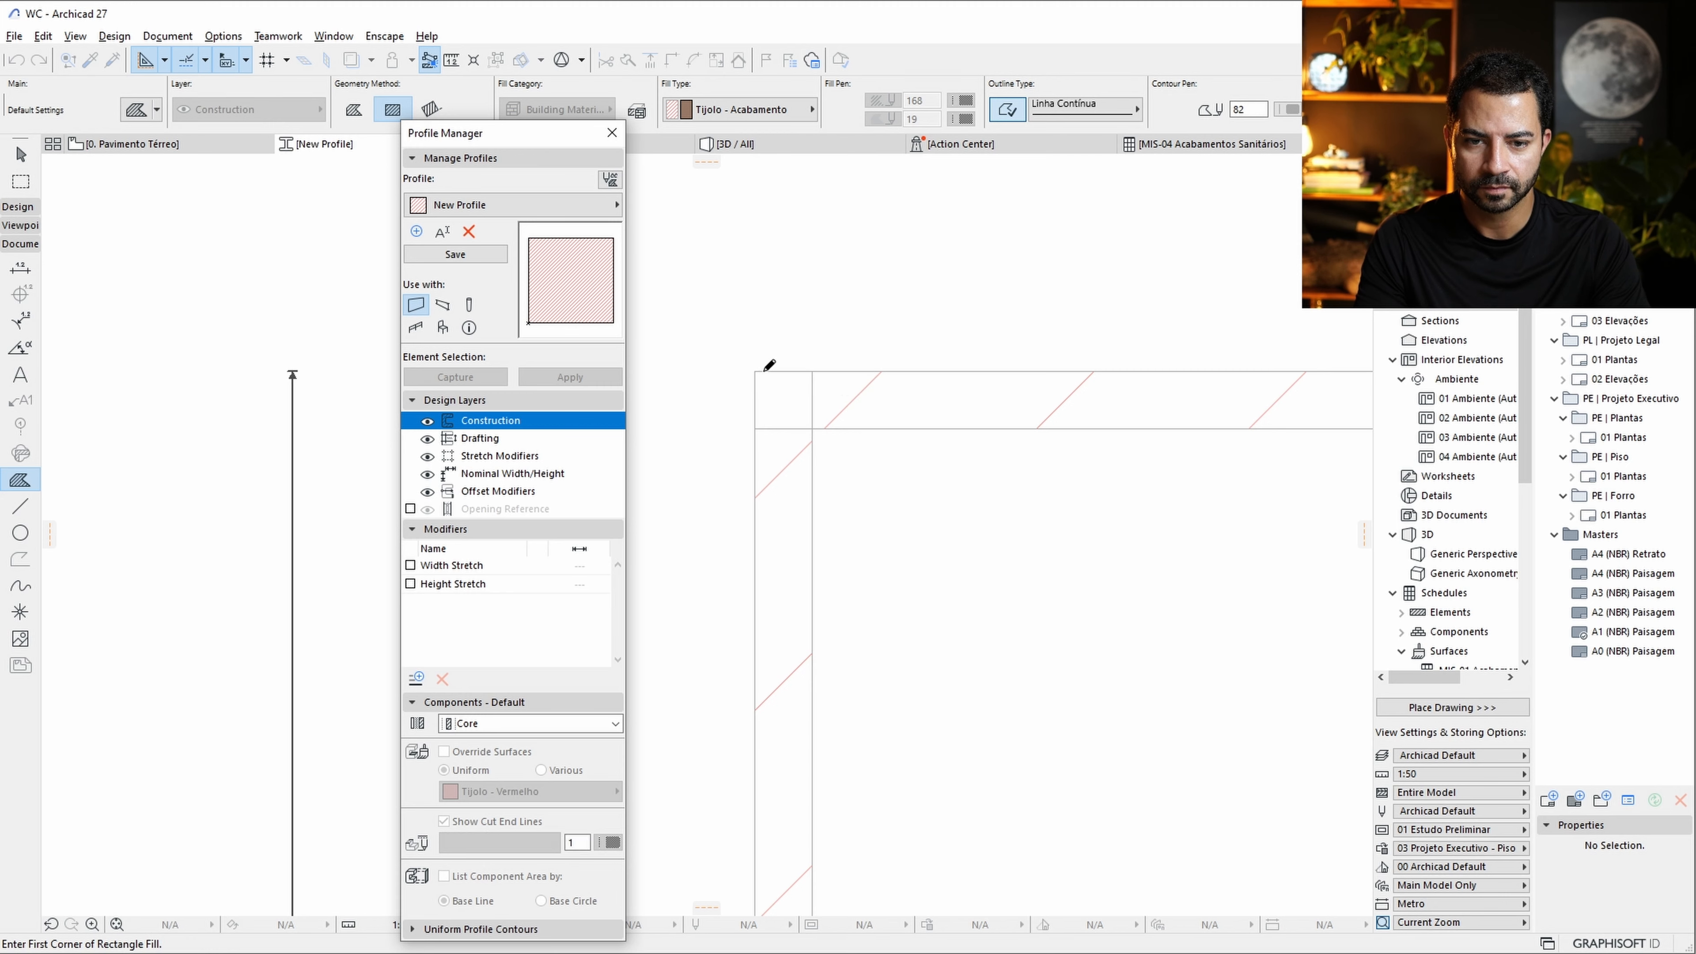
{"action": "scroll", "coordinate": [805, 406], "scroll_direction": "down", "scroll_amount": 3}
{"action": "key", "text": "Escape"}
{"action": "left_click", "coordinate": [810, 409]}
{"action": "middle_click_drag", "start_coordinate": [880, 446], "coordinate": [822, 442]}
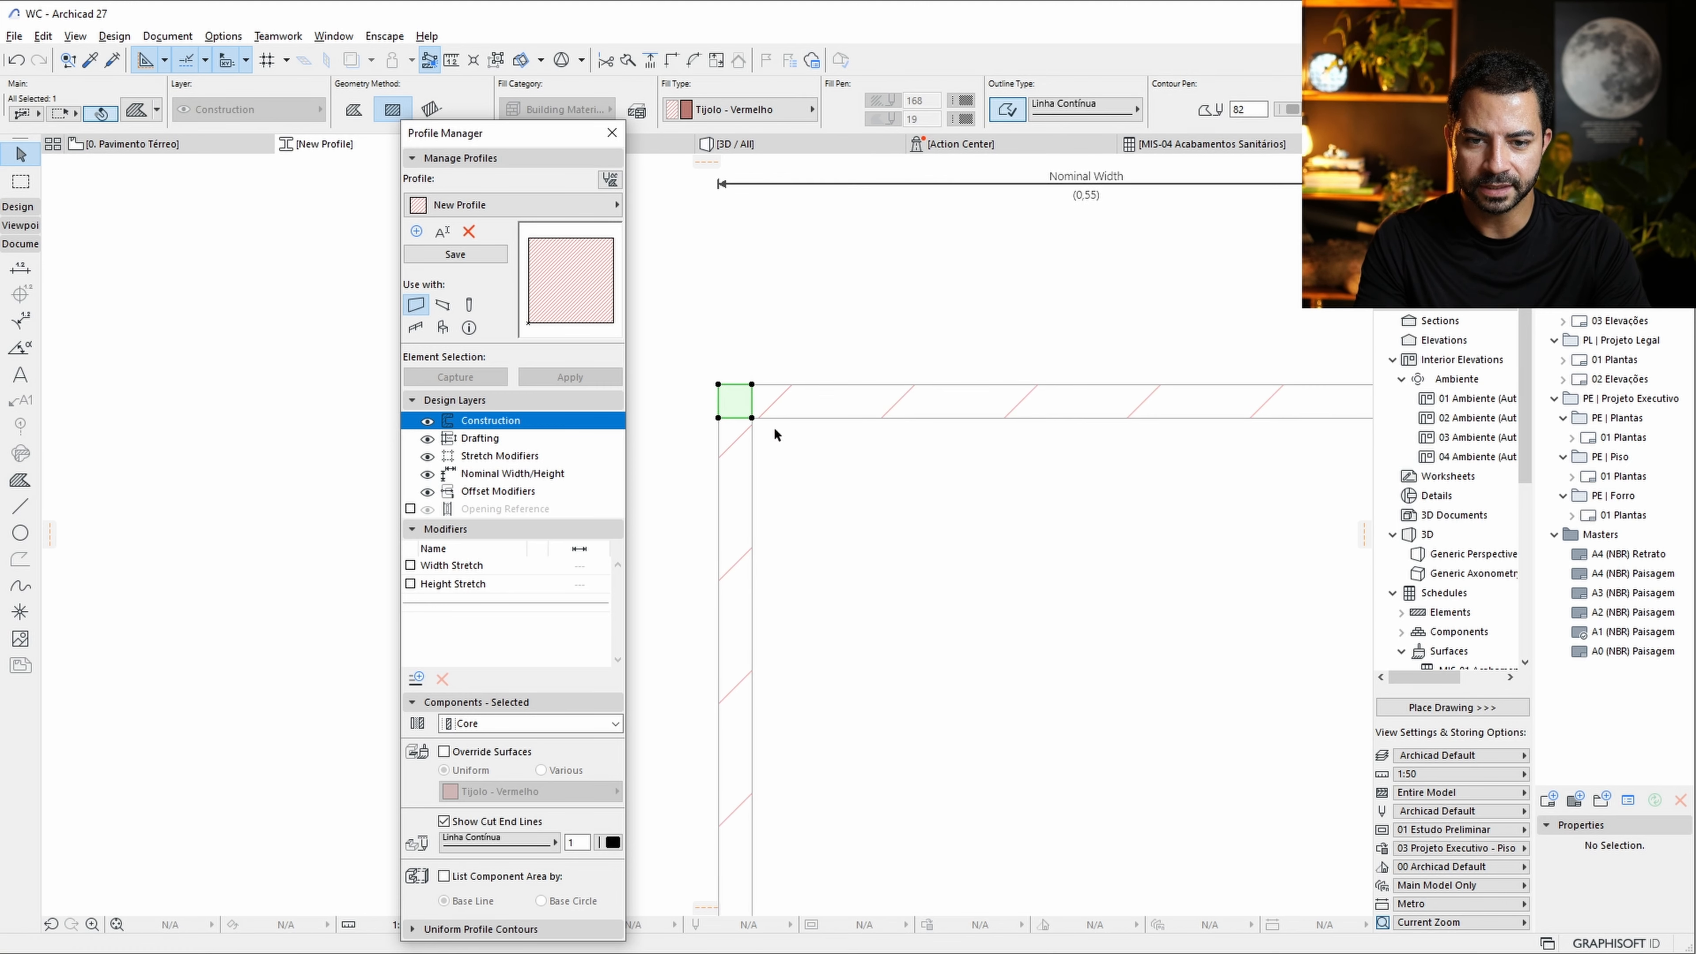
Copy the corner fill to the top-right corner and the shelf's right junction.
{"action": "left_click", "coordinate": [718, 397]}
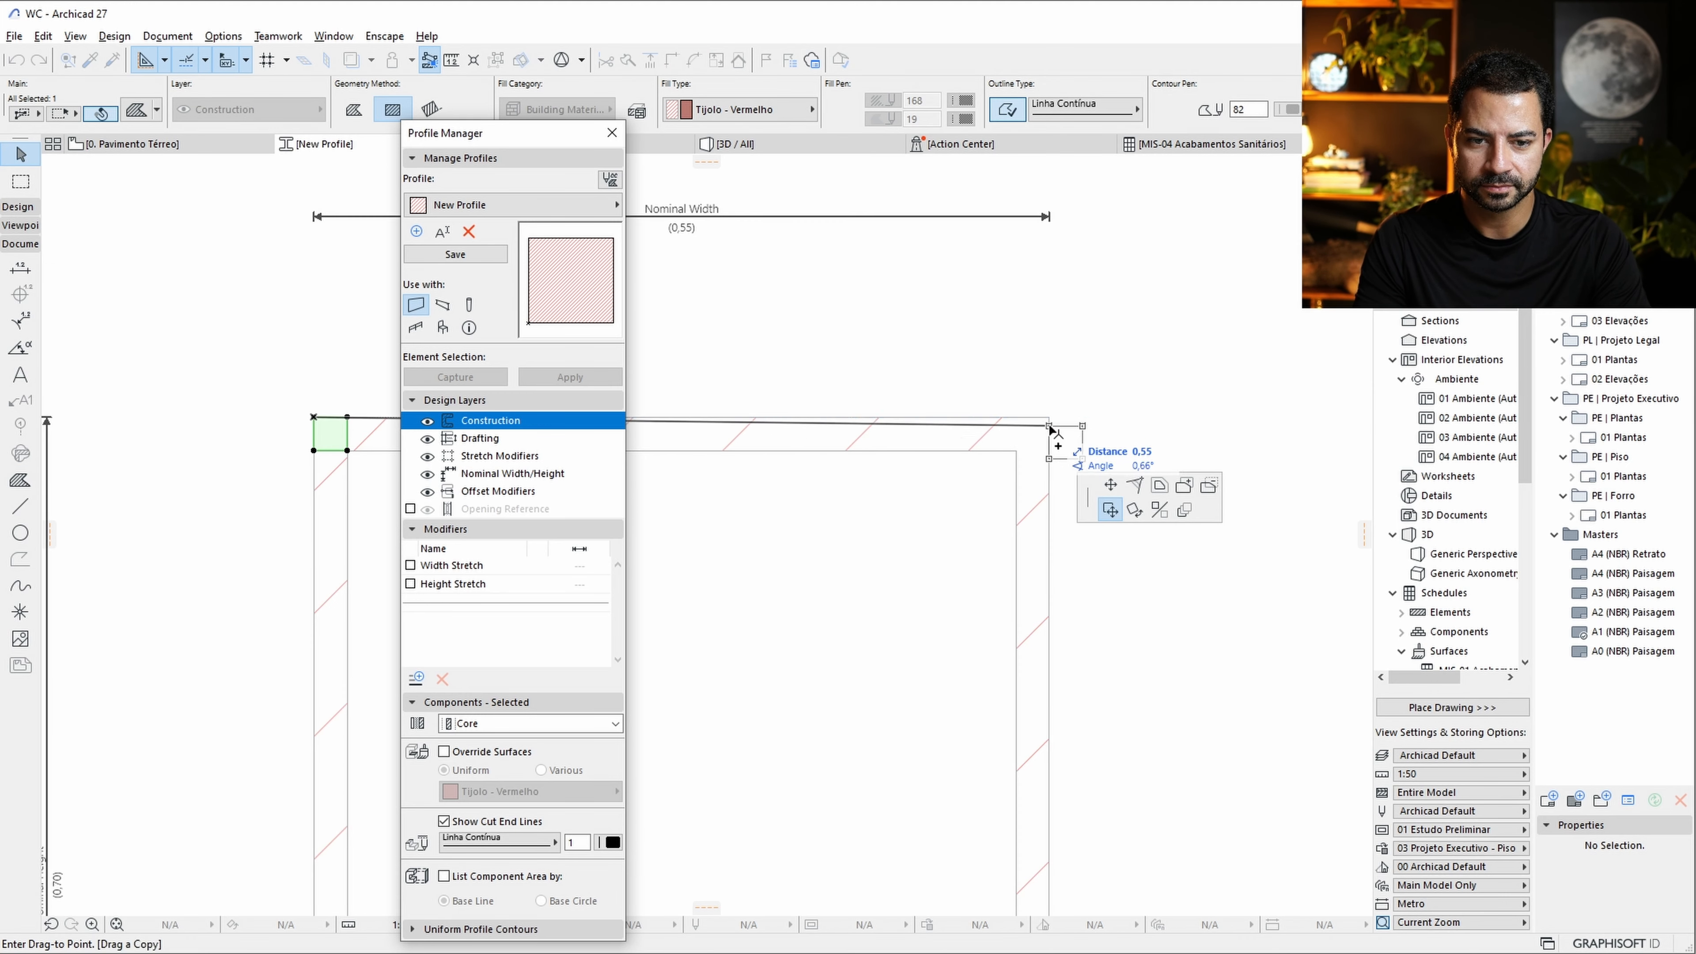
{"action": "left_click", "coordinate": [988, 417]}
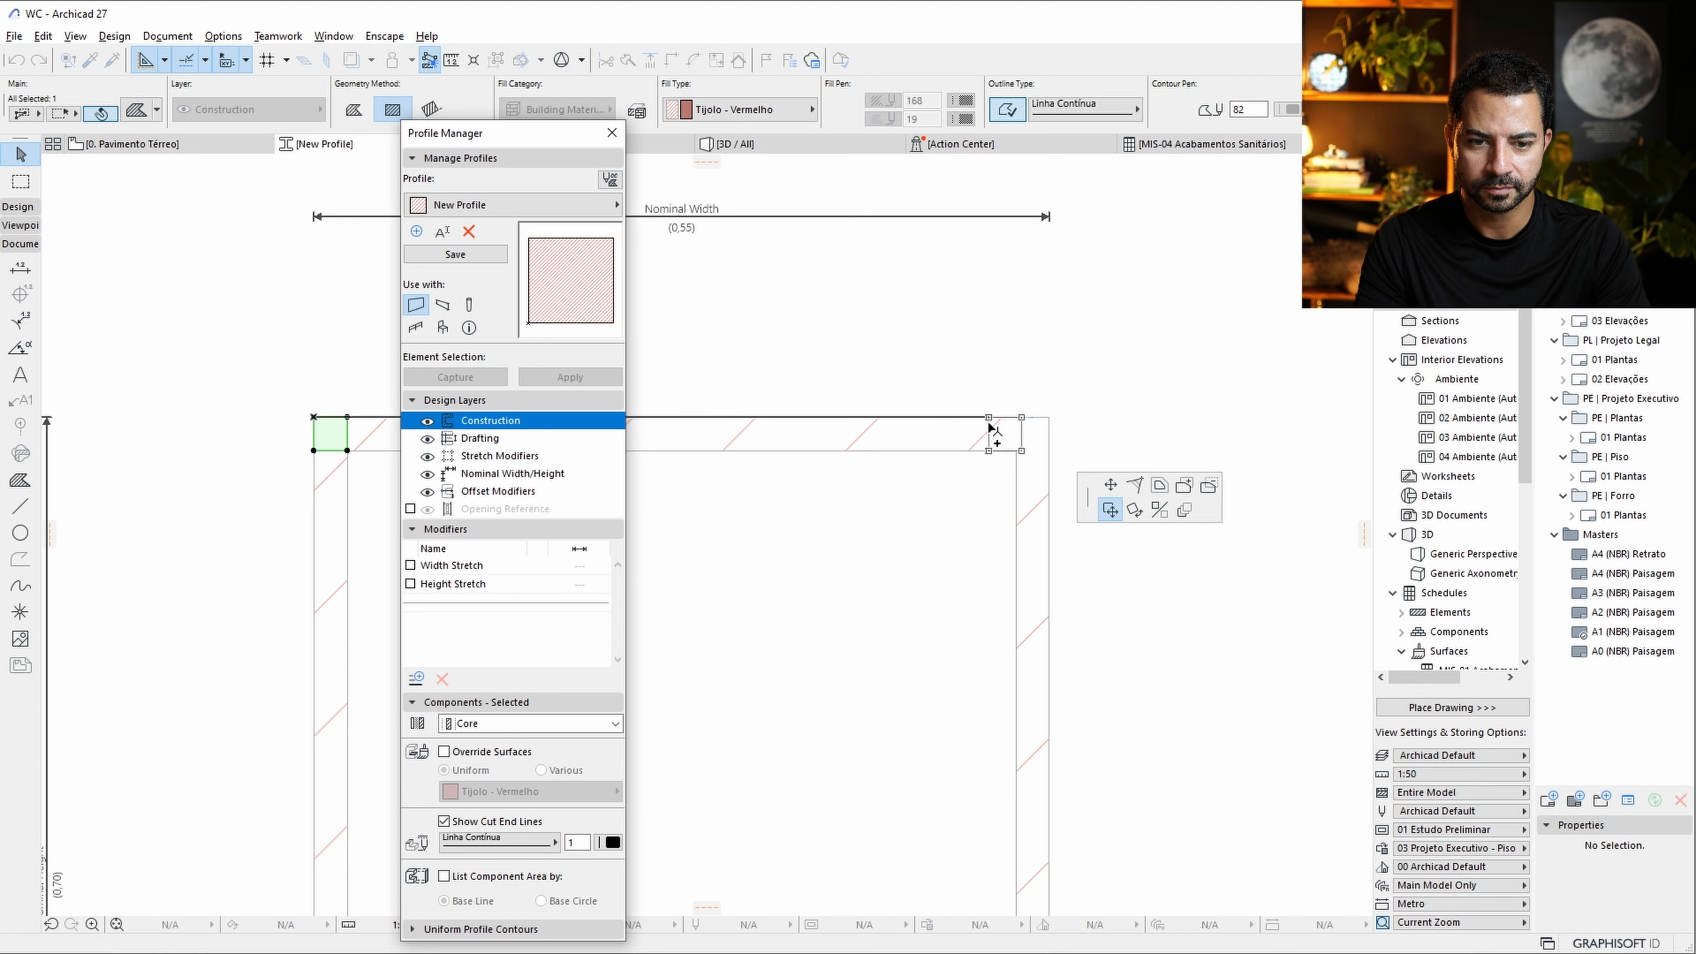
{"action": "left_click", "coordinate": [988, 450]}
{"action": "scroll", "coordinate": [1015, 452], "scroll_direction": "down", "scroll_amount": 3}
{"action": "middle_click_drag", "start_coordinate": [1008, 574], "coordinate": [1071, 161]}
{"action": "scroll", "coordinate": [1071, 279], "scroll_direction": "up", "scroll_amount": 2}
{"action": "scroll", "coordinate": [1071, 279], "scroll_direction": "up", "scroll_amount": 2}
{"action": "left_click", "coordinate": [1117, 328]}
{"action": "left_click", "coordinate": [1117, 328]}
{"action": "scroll", "coordinate": [954, 414], "scroll_direction": "down", "scroll_amount": 2}
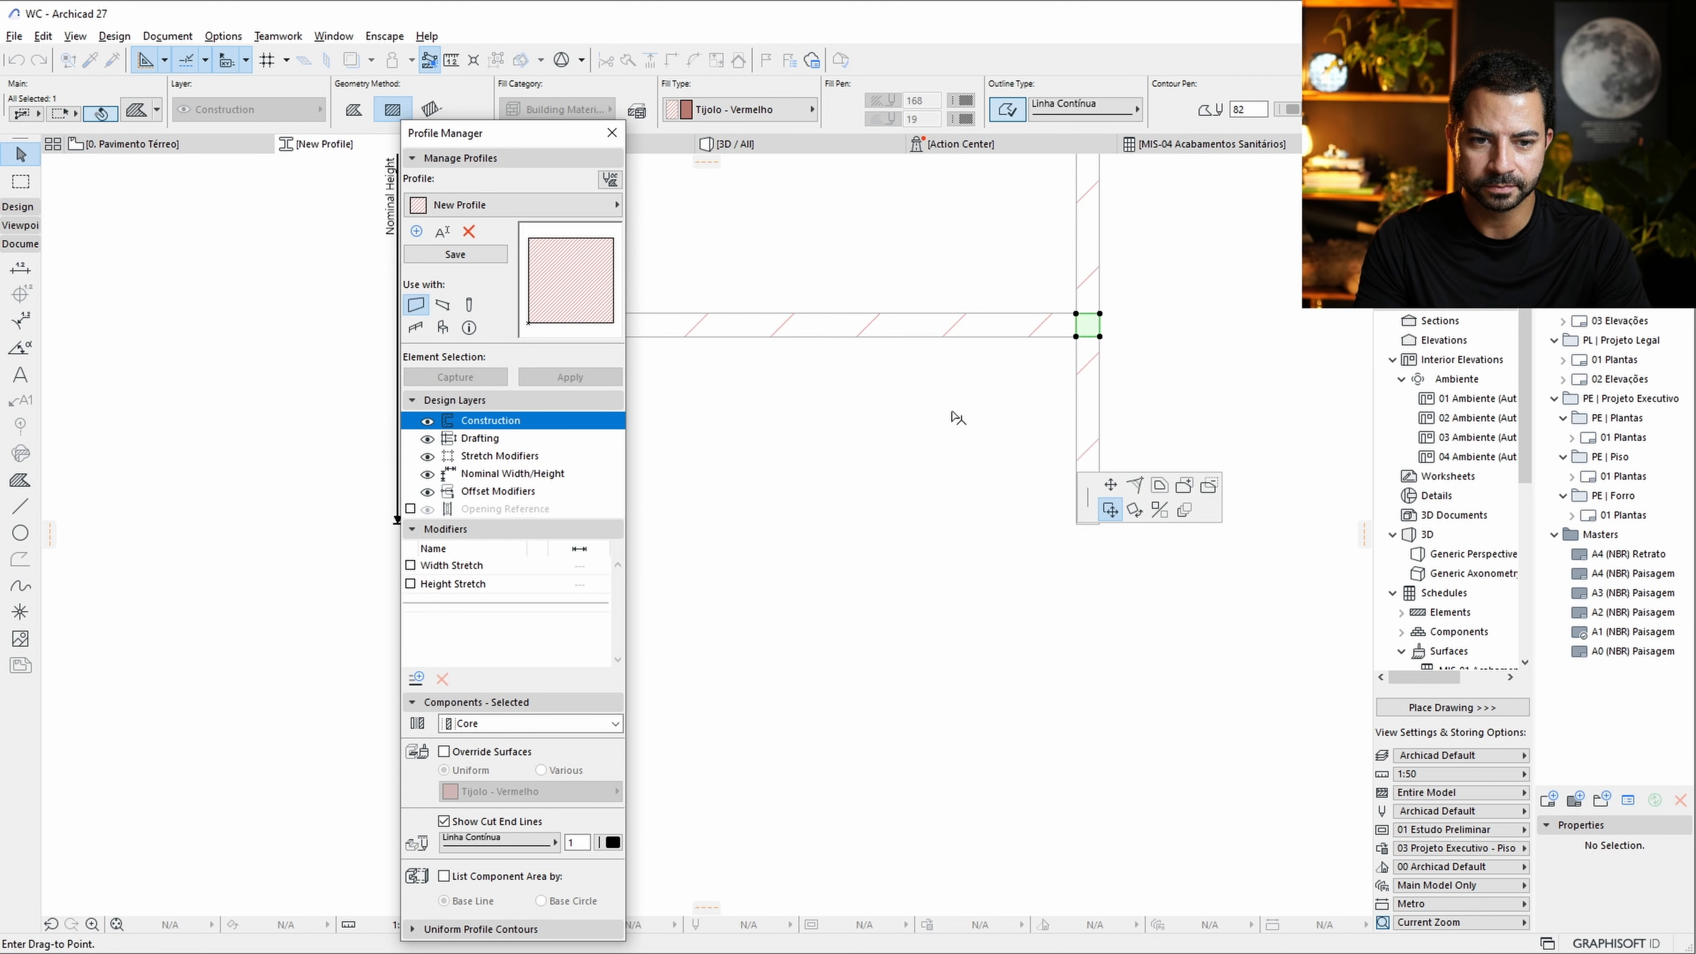
{"action": "middle_click_drag", "start_coordinate": [954, 416], "coordinate": [1219, 401]}
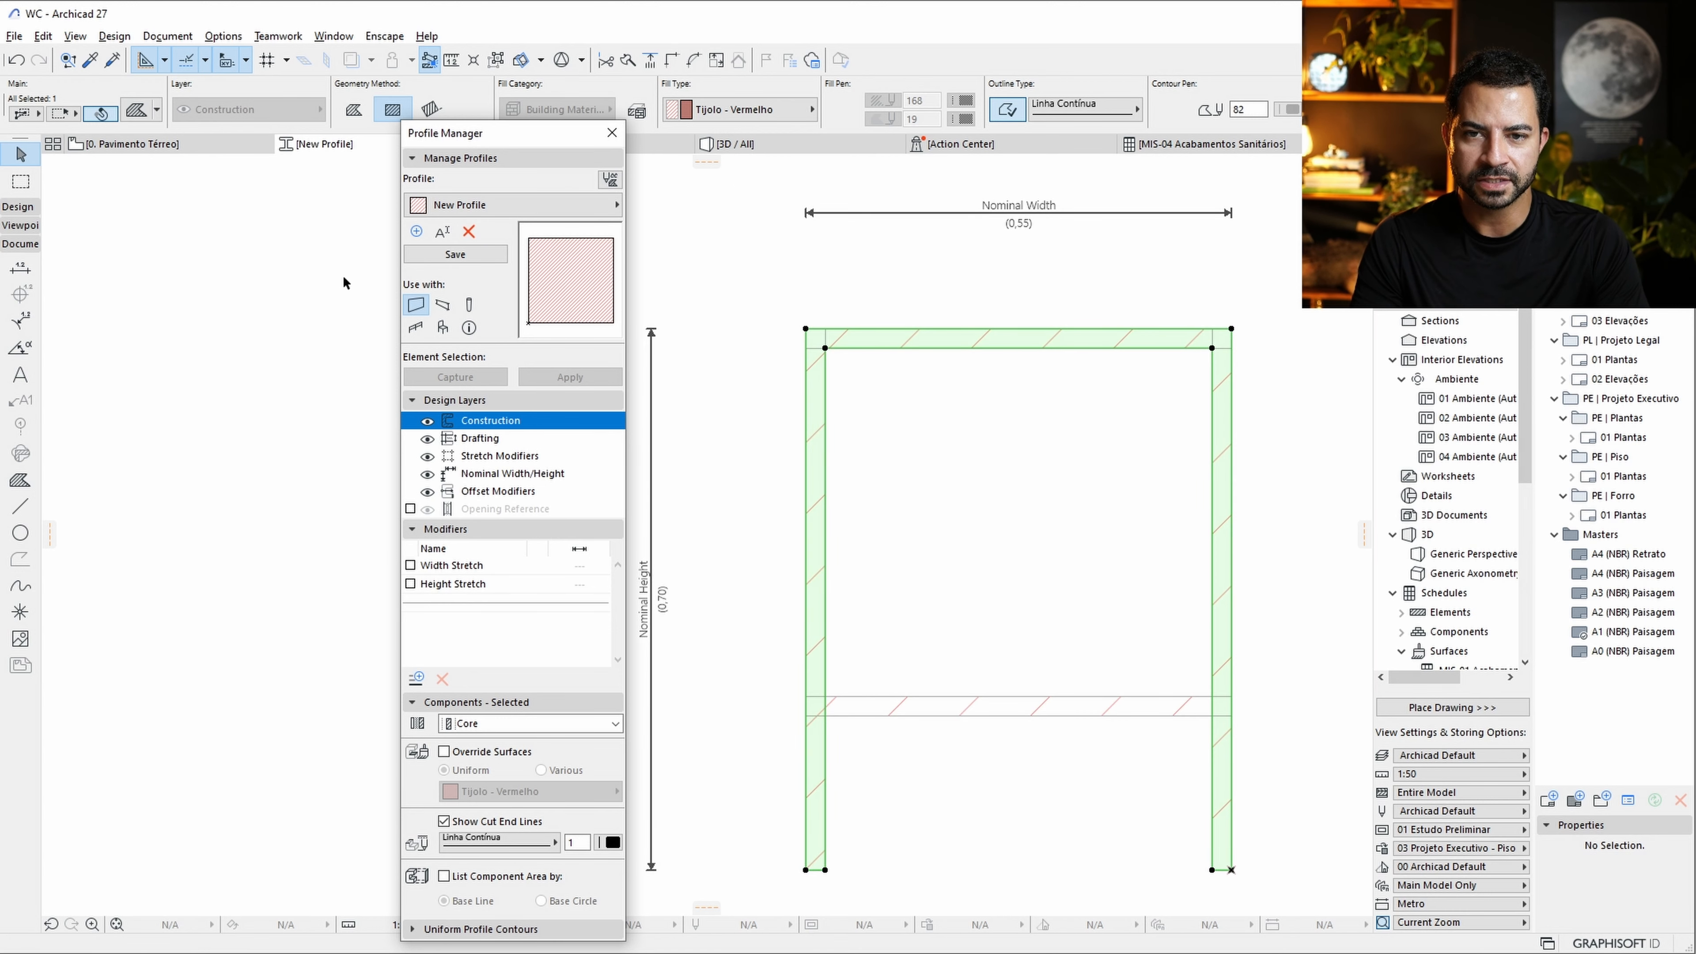
{"action": "middle_click_drag", "start_coordinate": [859, 497], "coordinate": [909, 409]}
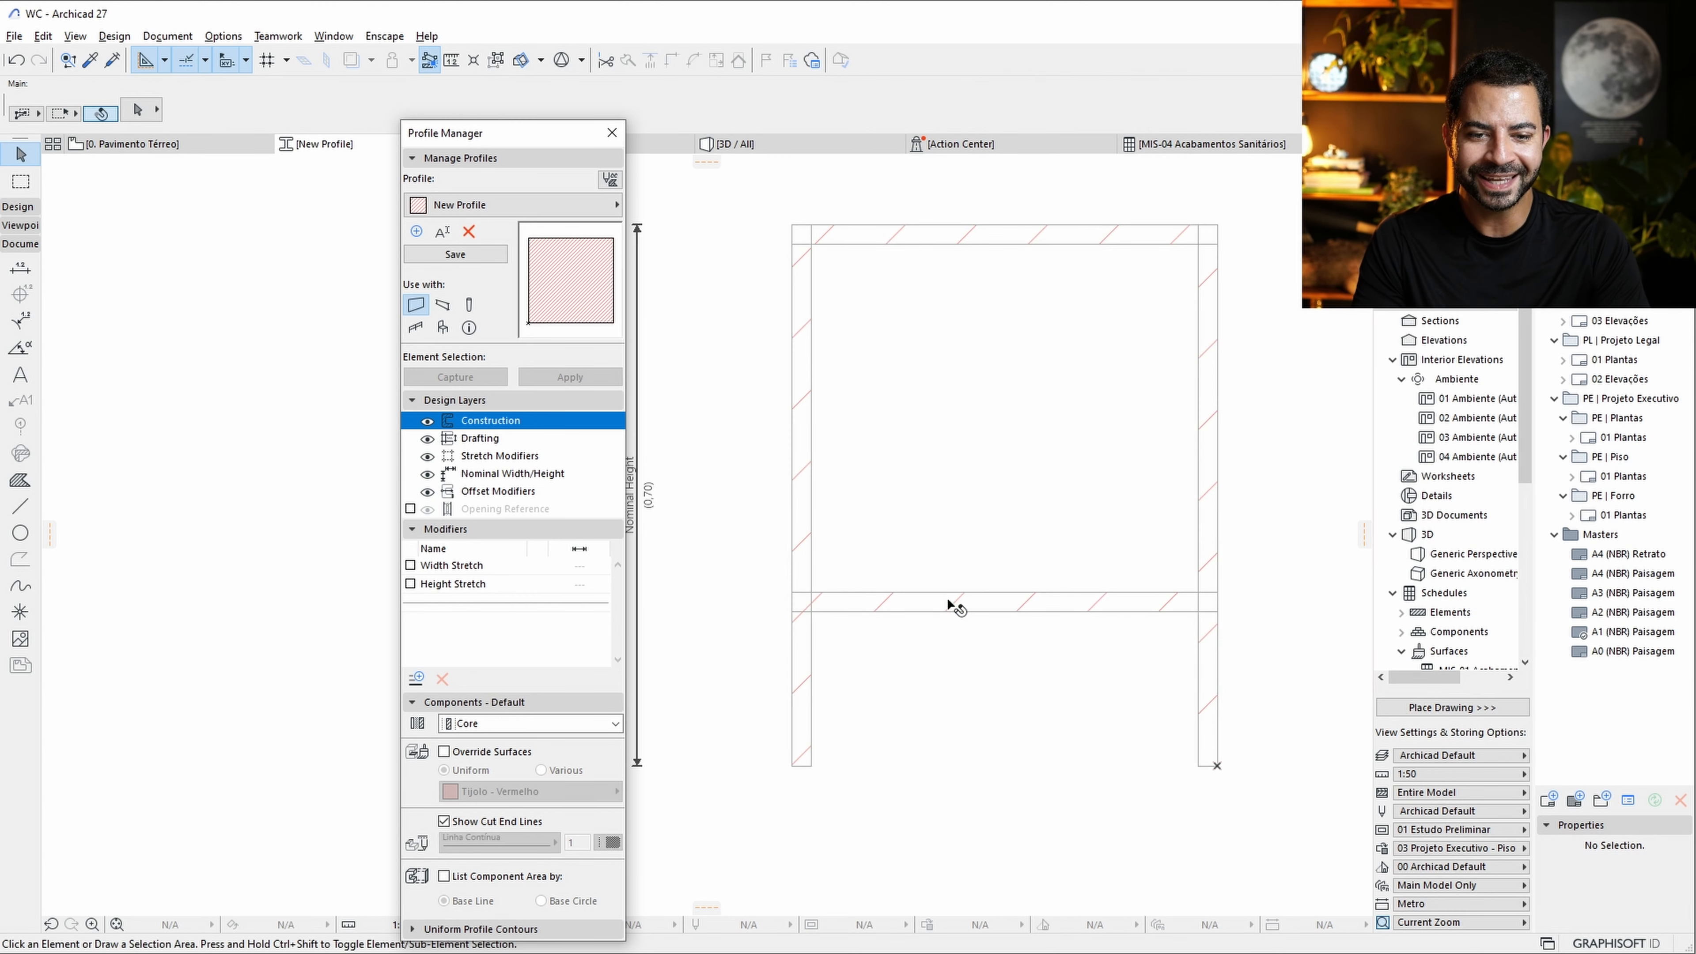
Change the U-shaped frame fill's material from Tijolo - Vermelho to Ferro.
{"action": "left_click", "coordinate": [950, 602]}
{"action": "left_click", "coordinate": [945, 237]}
{"action": "middle_click_drag", "start_coordinate": [1083, 344], "coordinate": [1086, 441]}
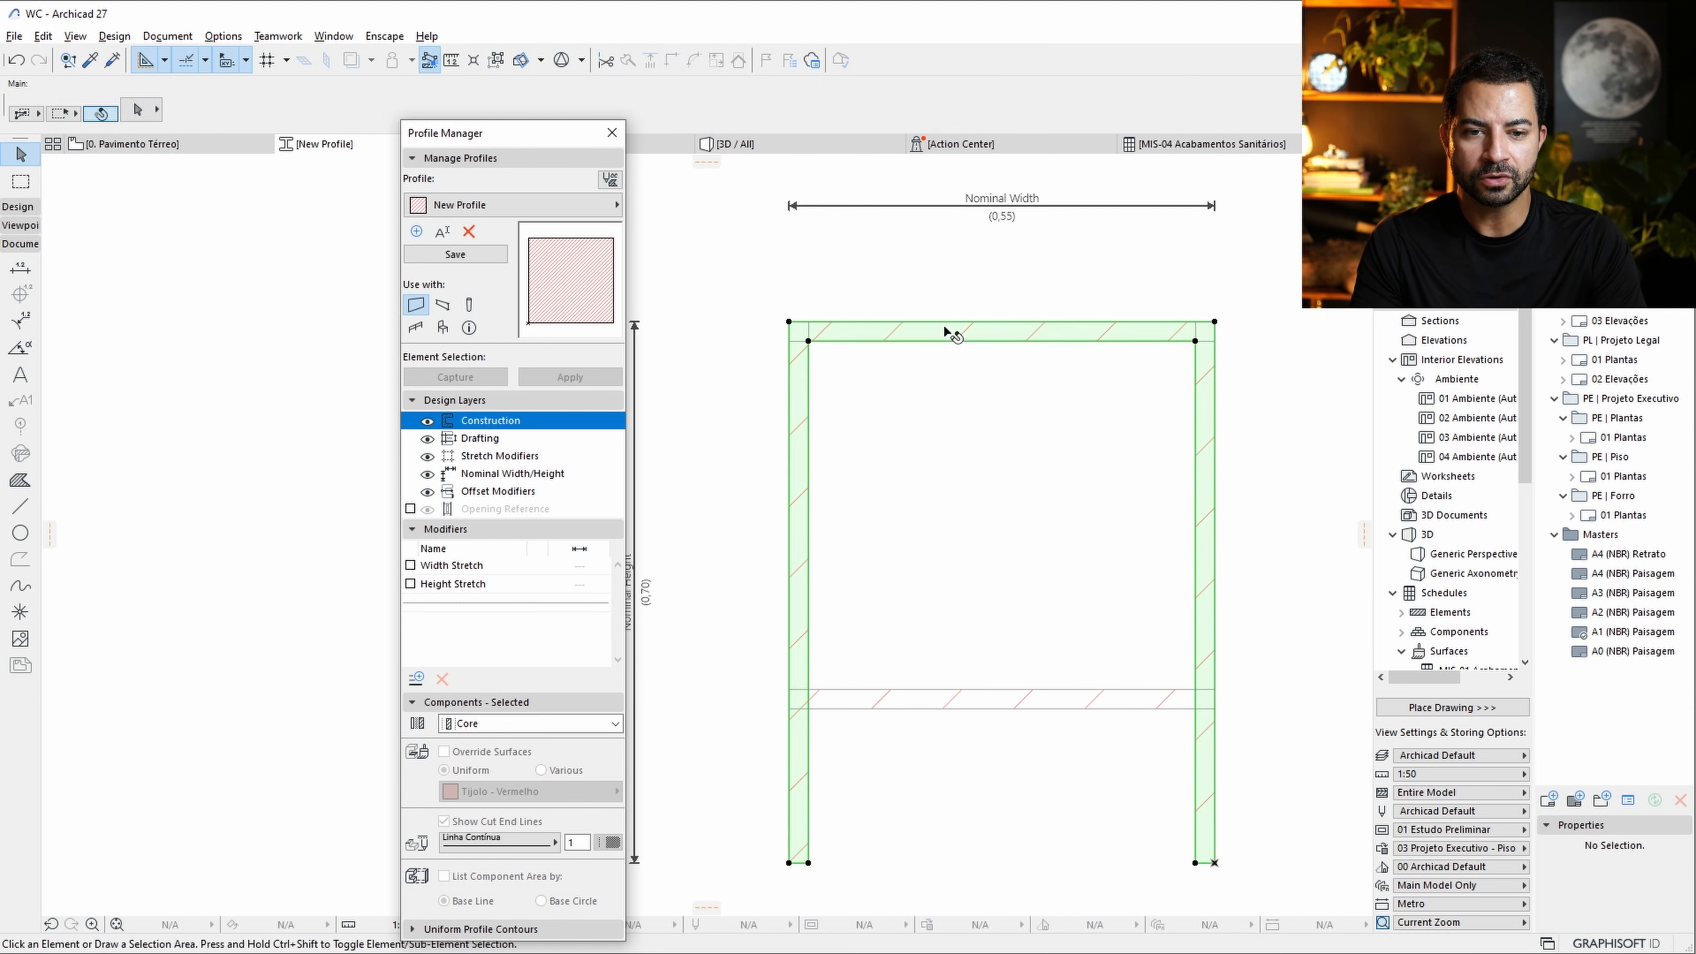
{"action": "left_click", "coordinate": [718, 112]}
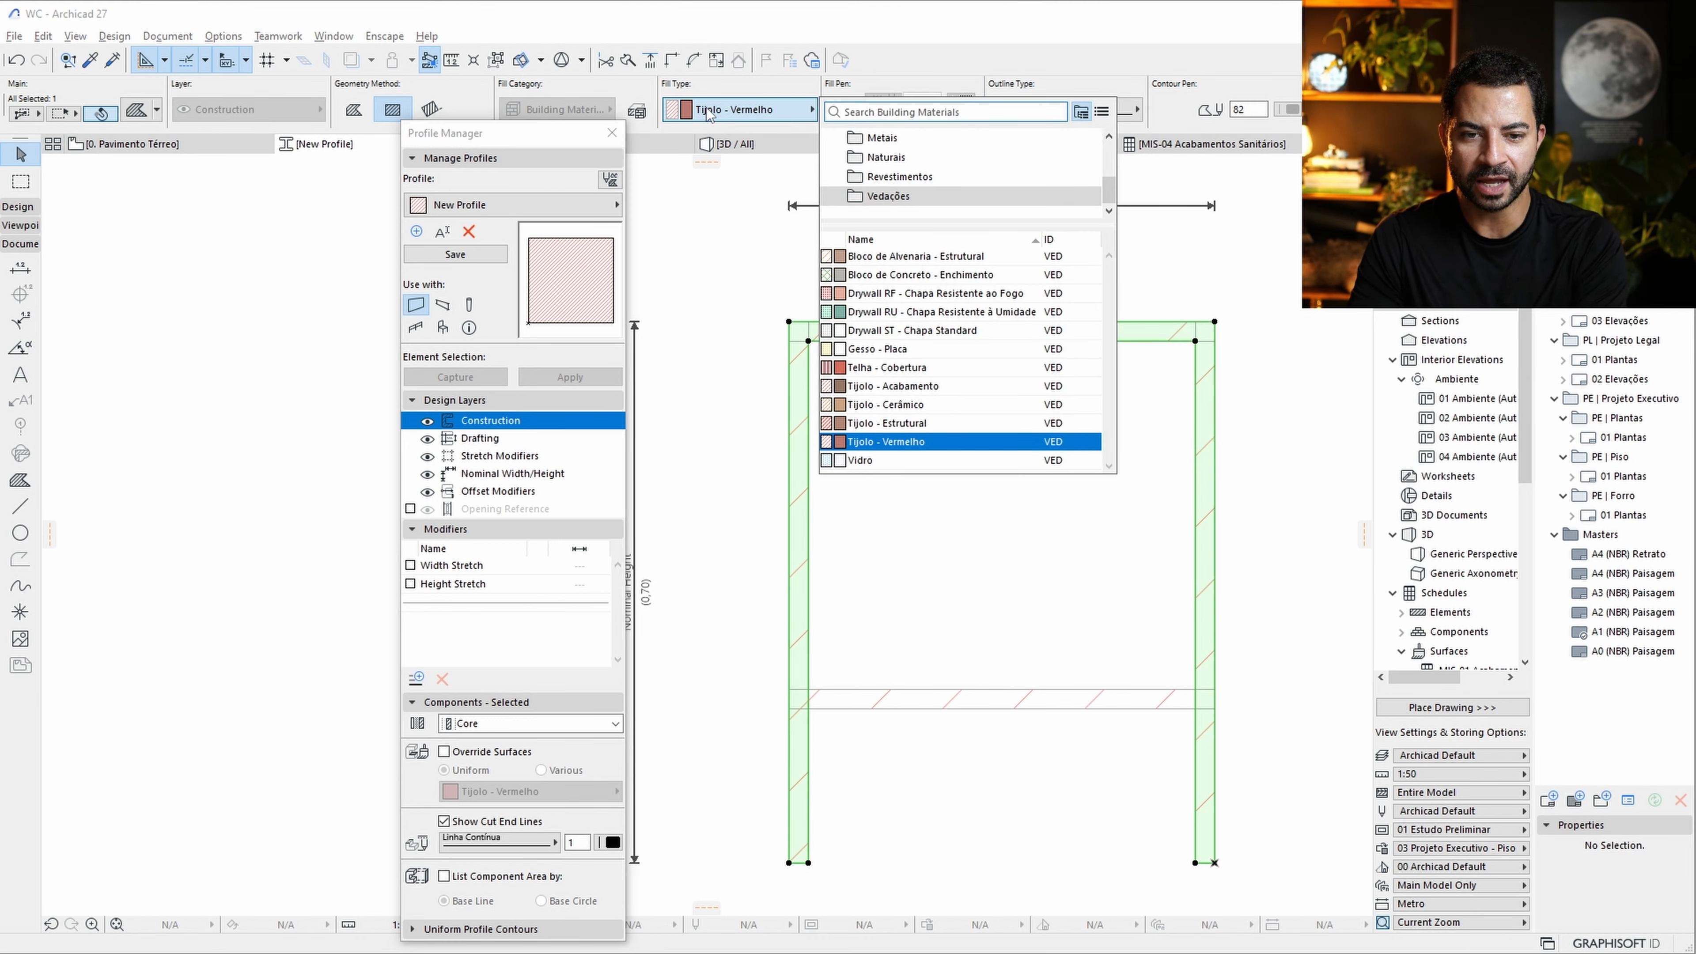
{"action": "type", "text": "ferro"}
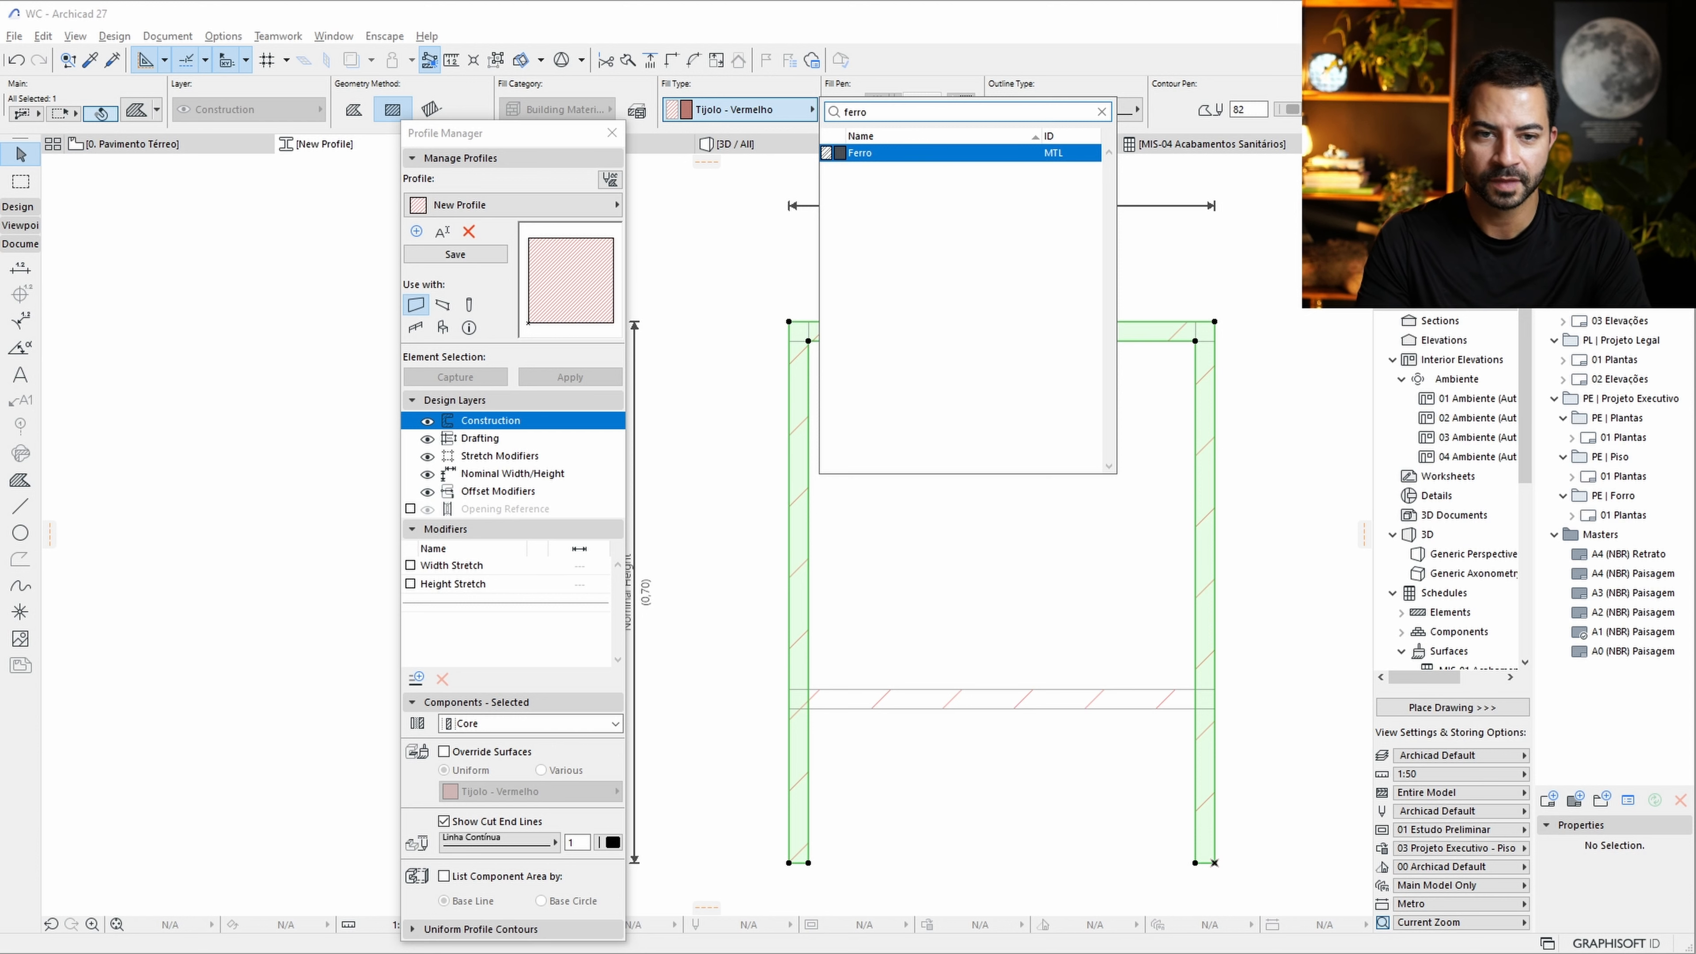
{"action": "left_click", "coordinate": [896, 155]}
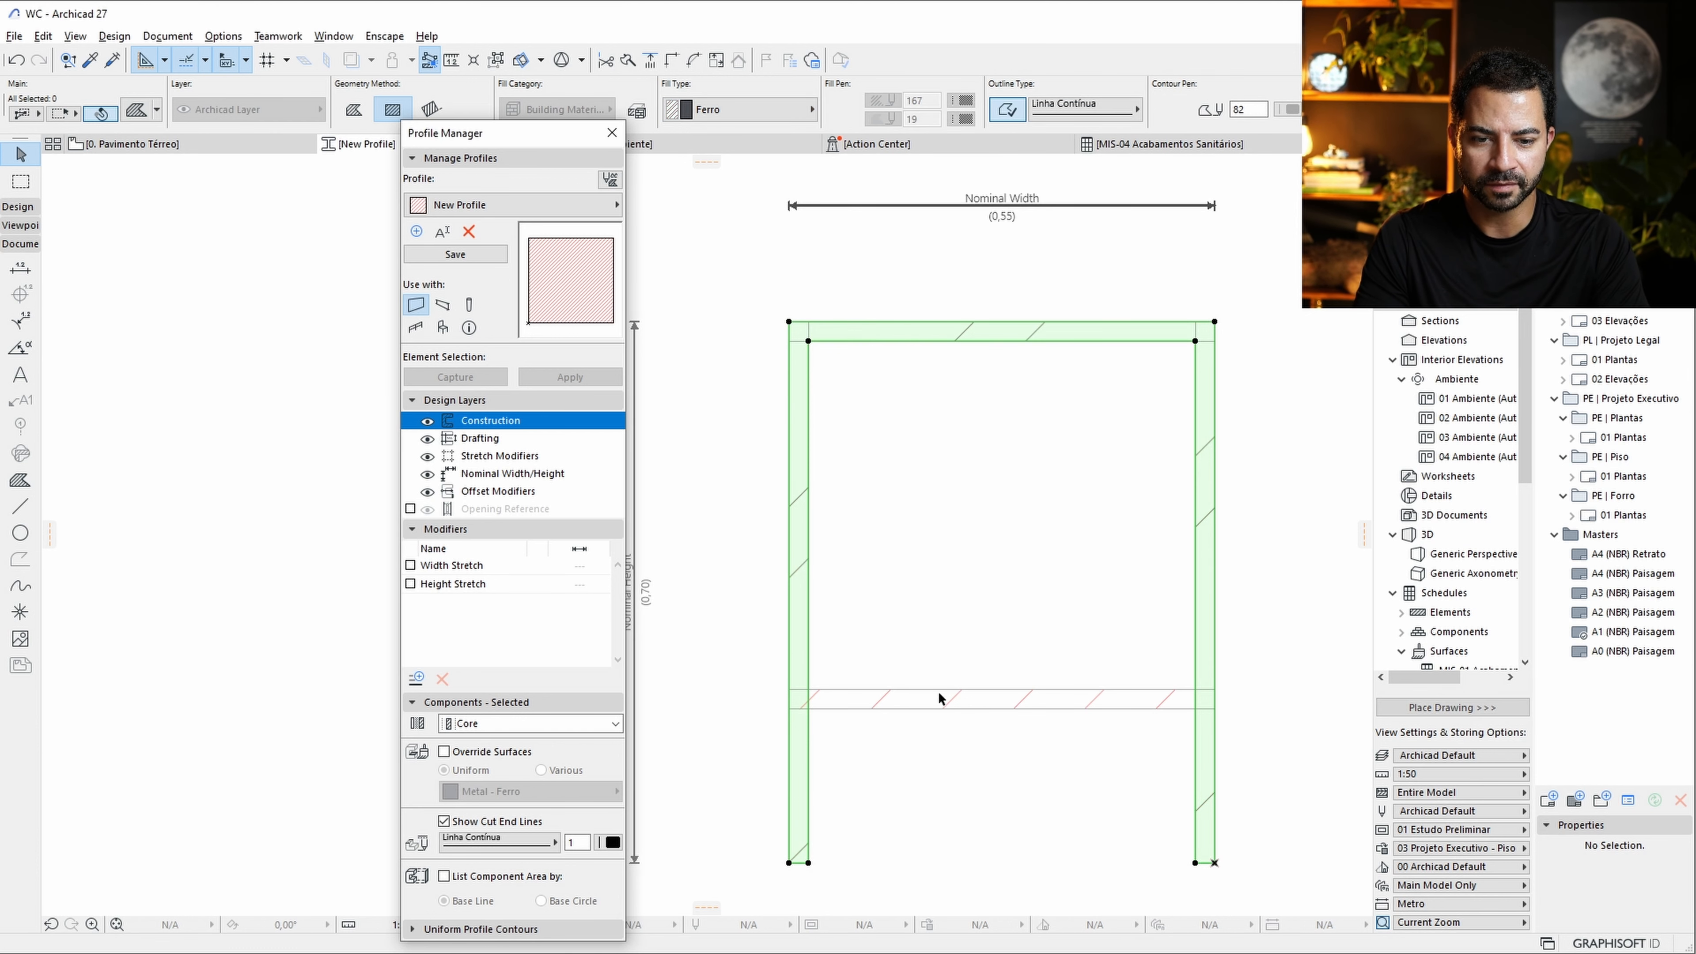
Set the lower bar and small corner fills to Ferro as well.
{"action": "left_click", "coordinate": [941, 665]}
{"action": "left_click", "coordinate": [931, 698]}
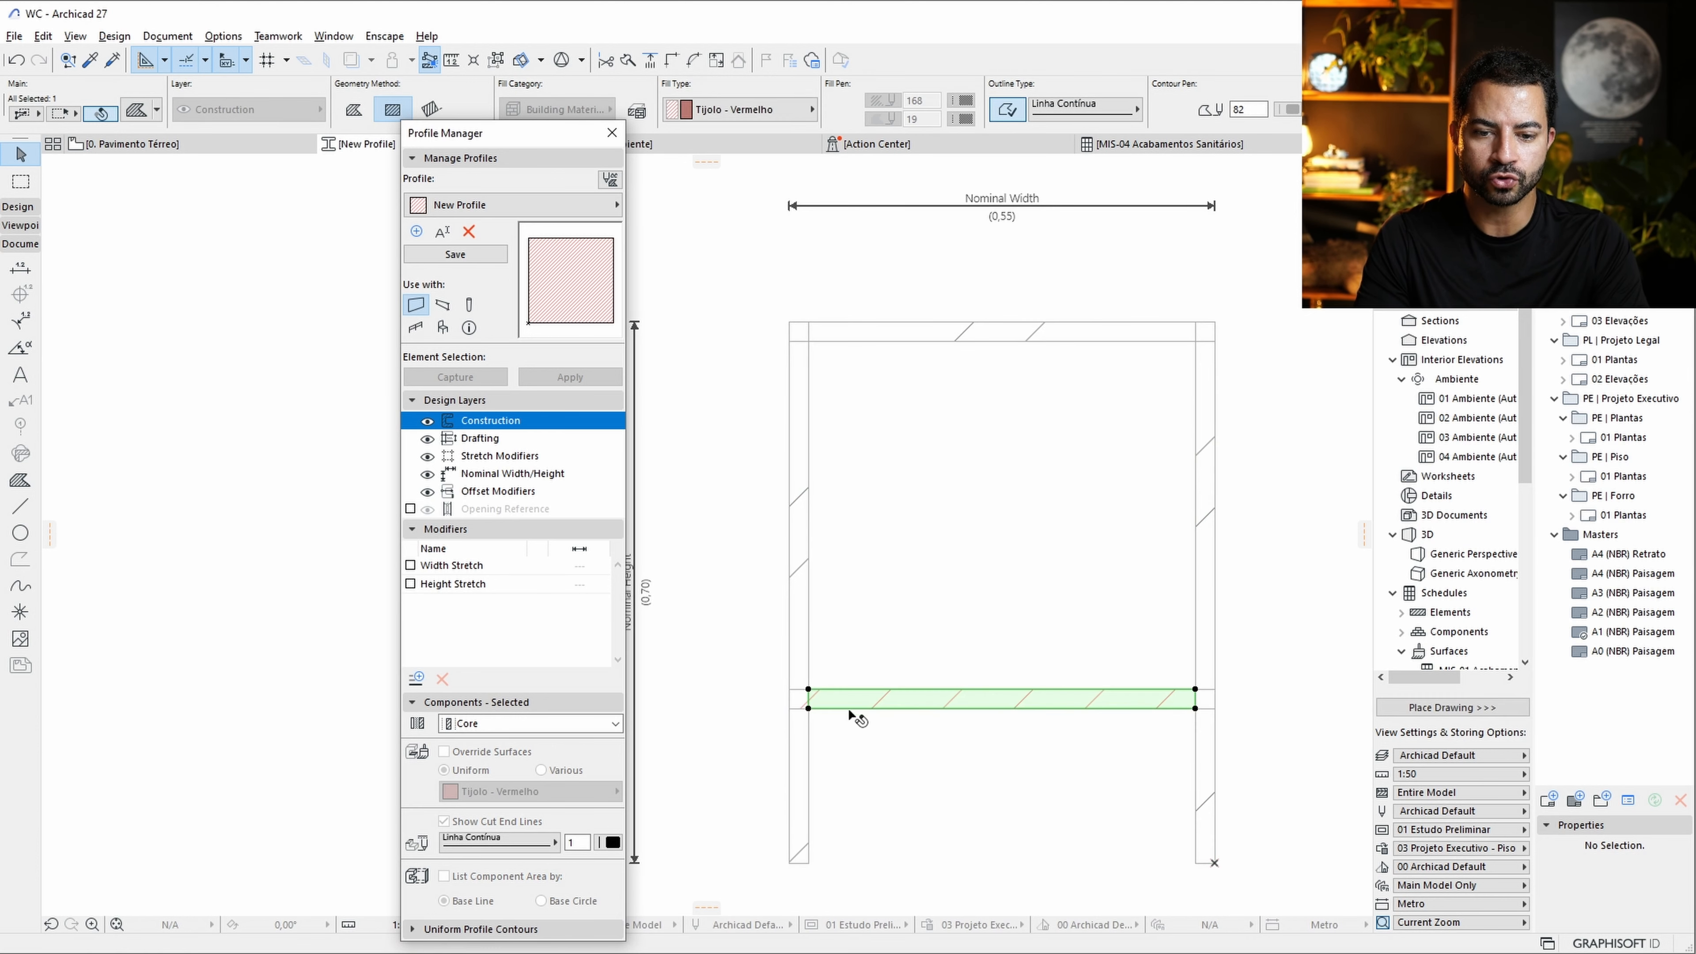
{"action": "left_click", "coordinate": [1216, 700], "text": "shift"}
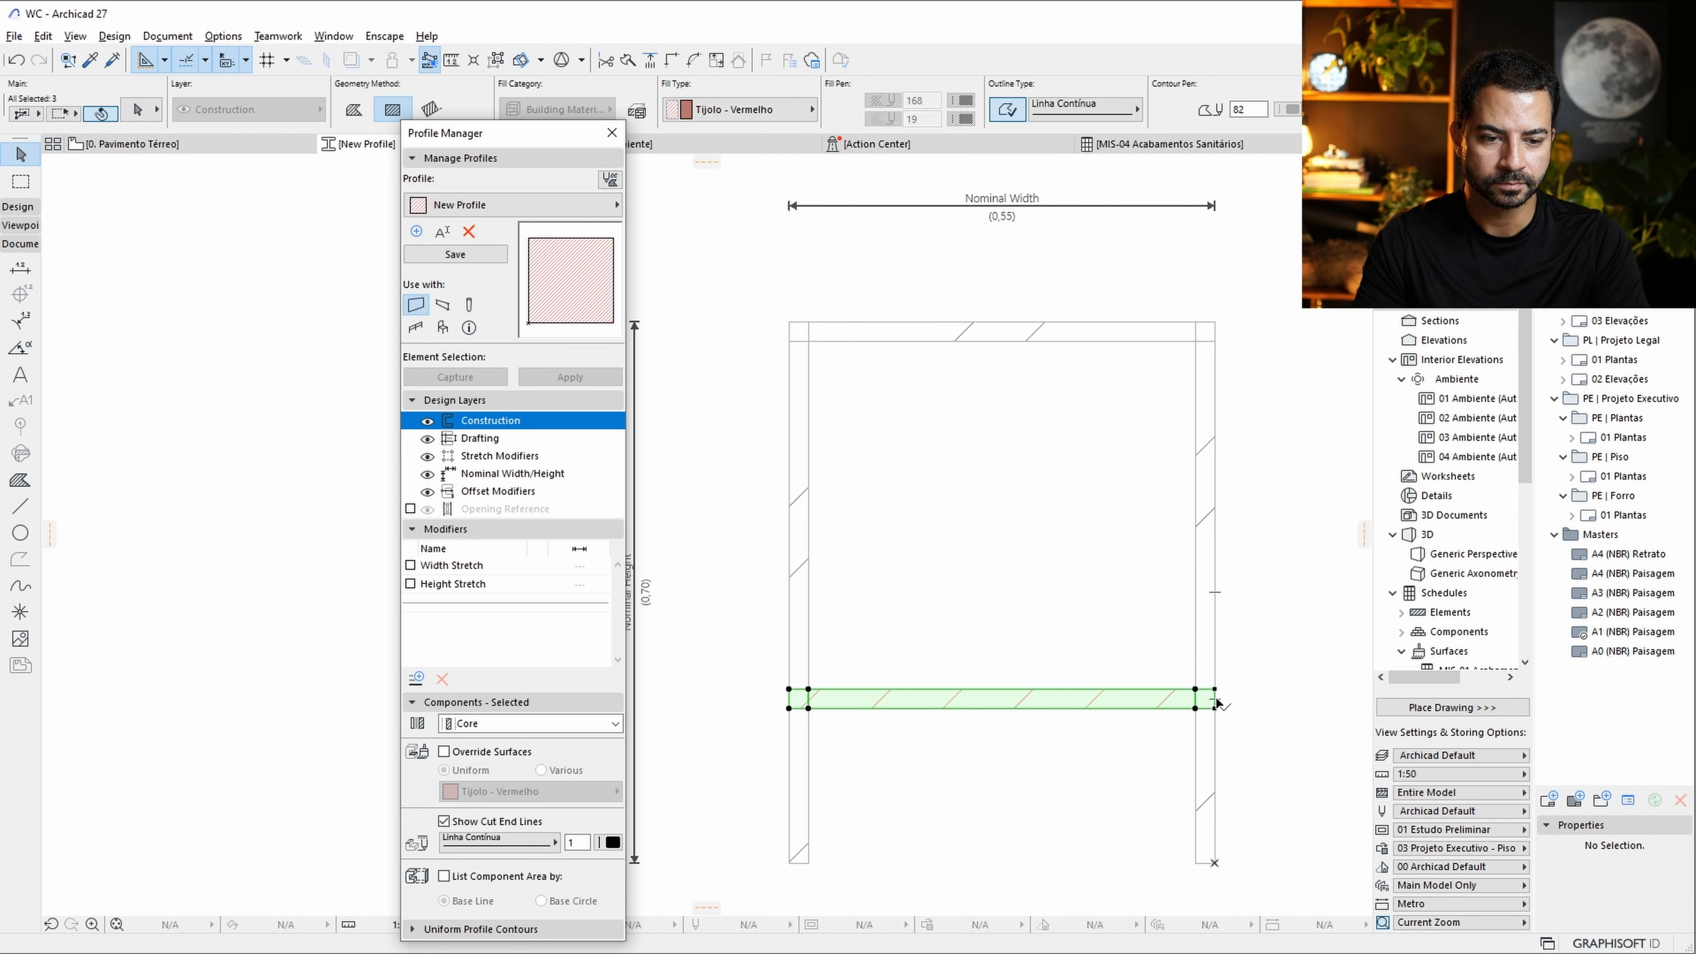
{"action": "left_click", "coordinate": [1212, 332], "text": "shift"}
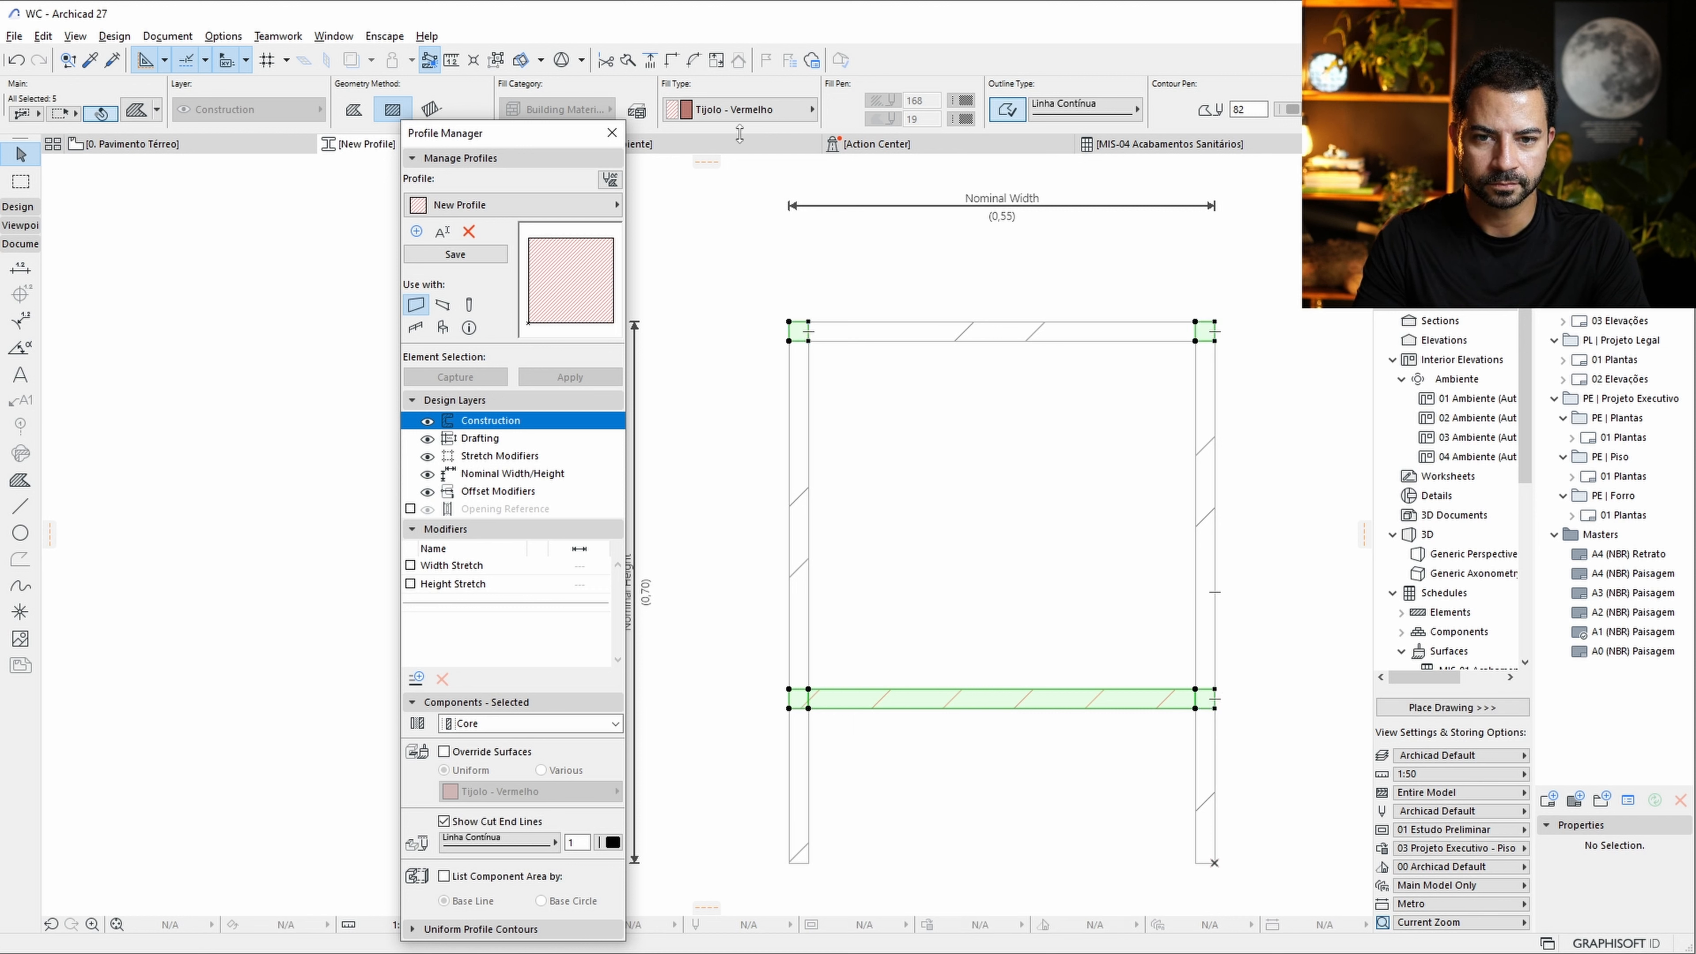
{"action": "left_click", "coordinate": [742, 112]}
{"action": "type", "text": "fer"}
{"action": "key", "text": "Return"}
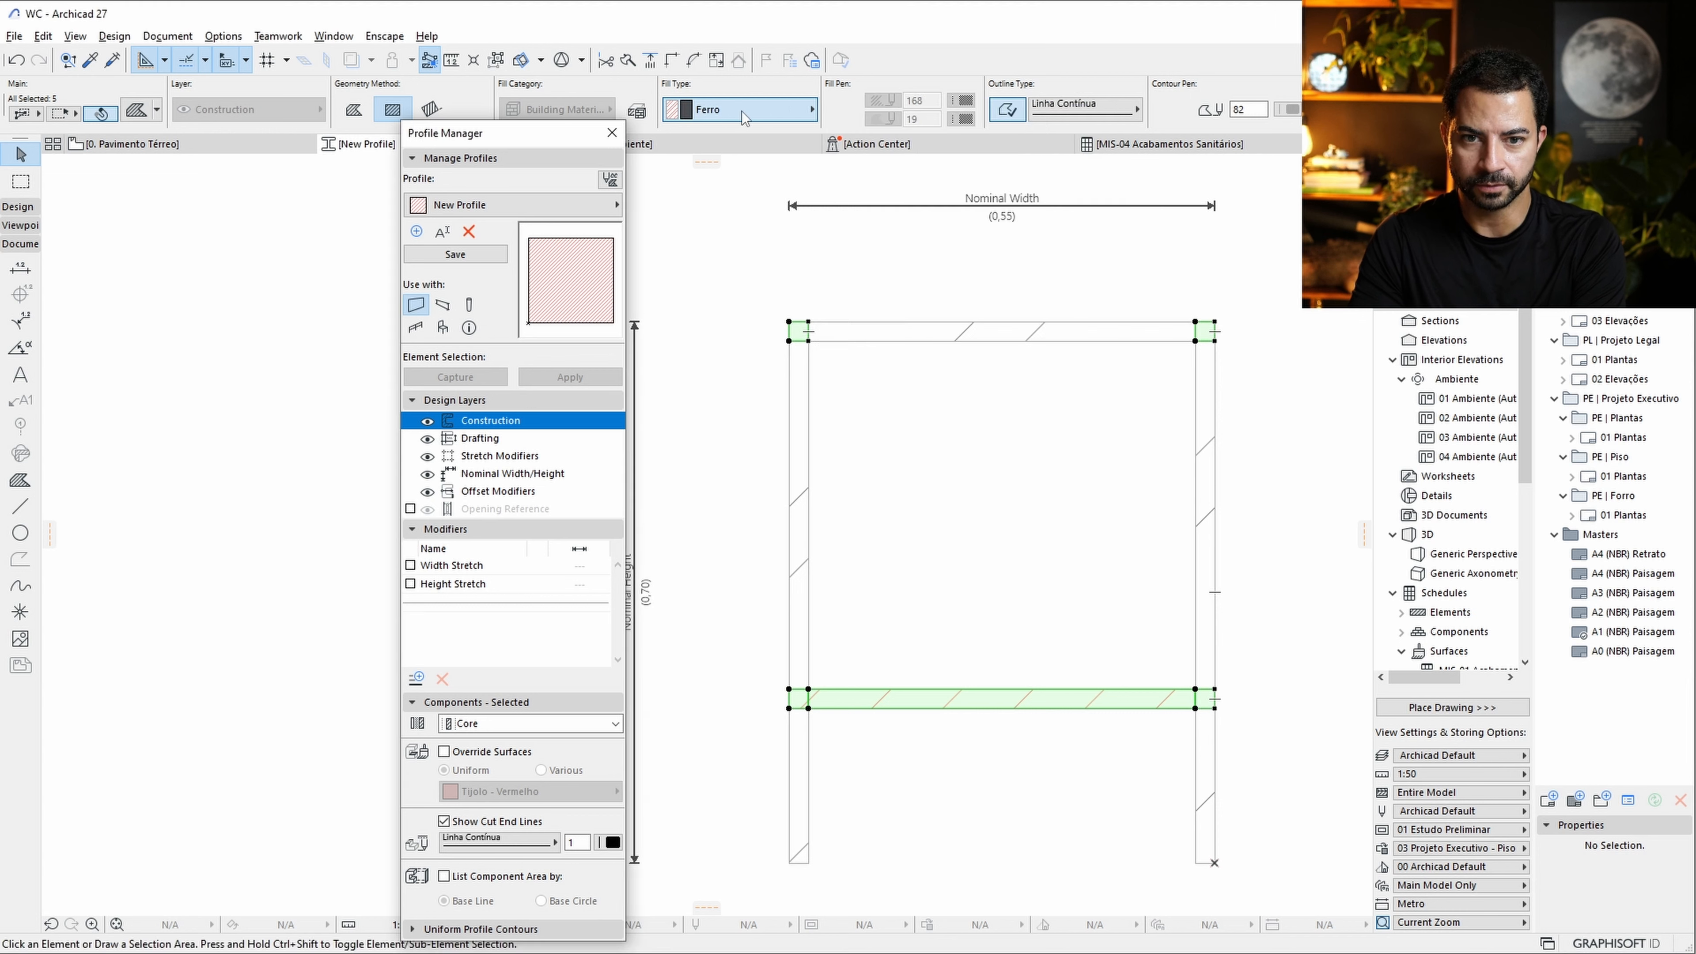
{"action": "left_click", "coordinate": [971, 670]}
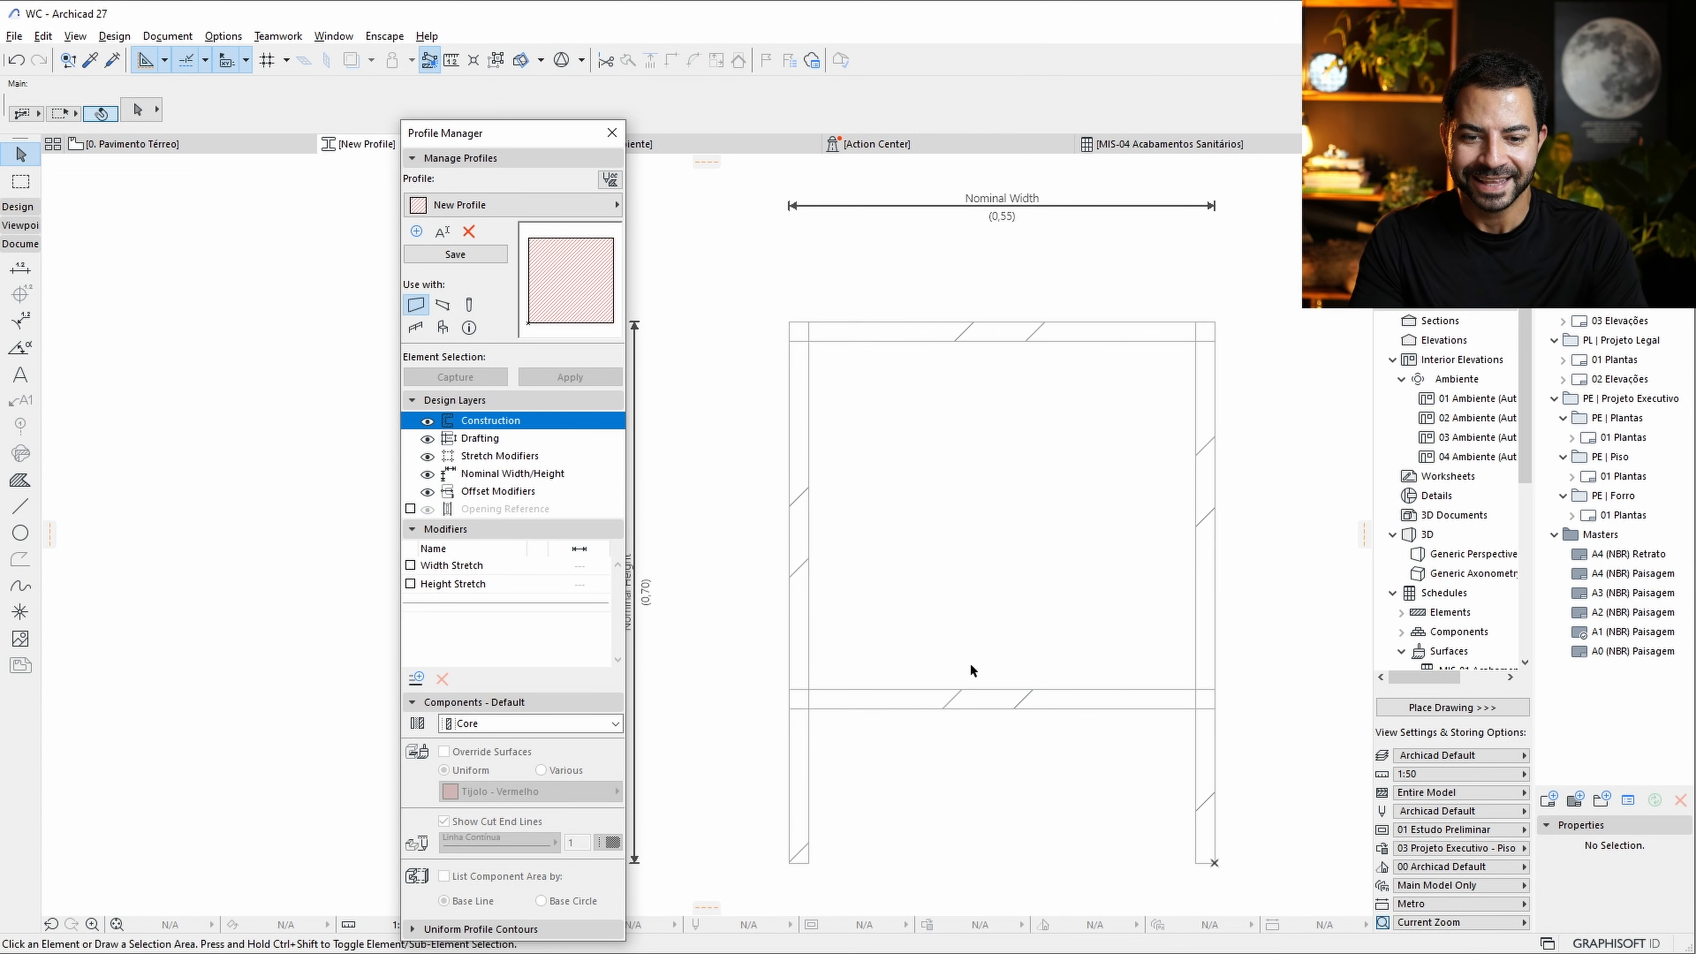
{"action": "scroll", "coordinate": [1158, 371], "scroll_direction": "down", "scroll_amount": 3}
Override all six elements' surfaces with uniform Pintura - Preto Marfim and enable the profile for beams.
{"action": "left_click_drag", "start_coordinate": [837, 330], "coordinate": [1209, 705]}
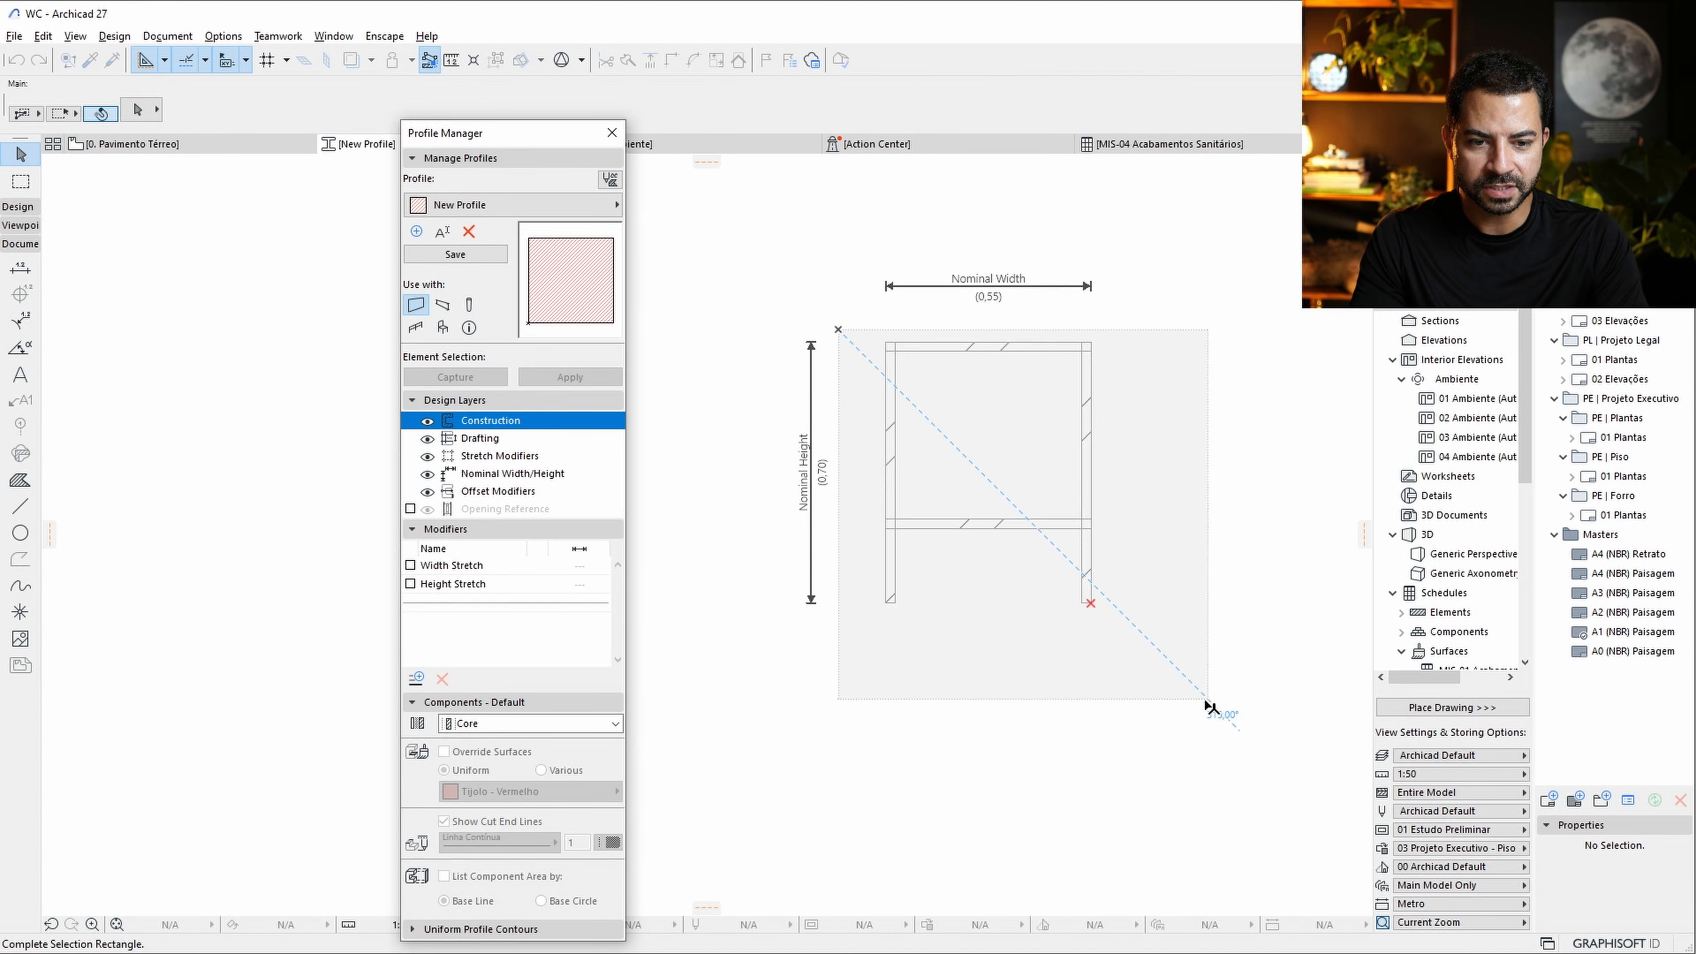
{"action": "left_click", "coordinate": [1209, 705]}
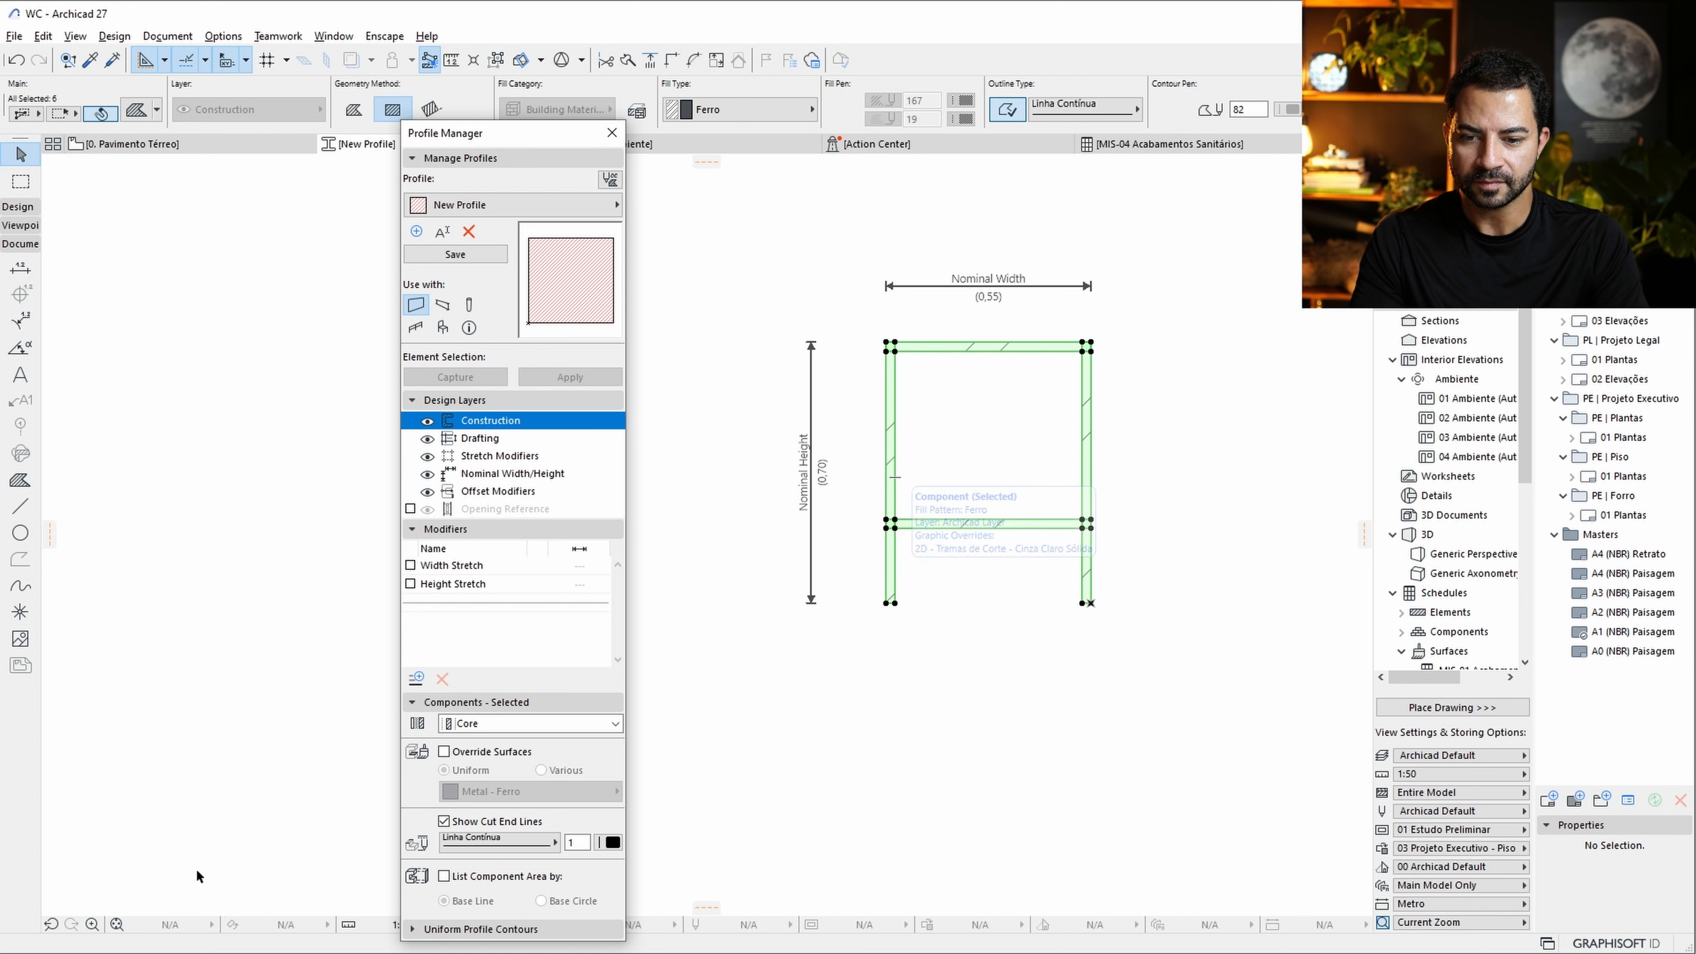
{"action": "left_click", "coordinate": [444, 752]}
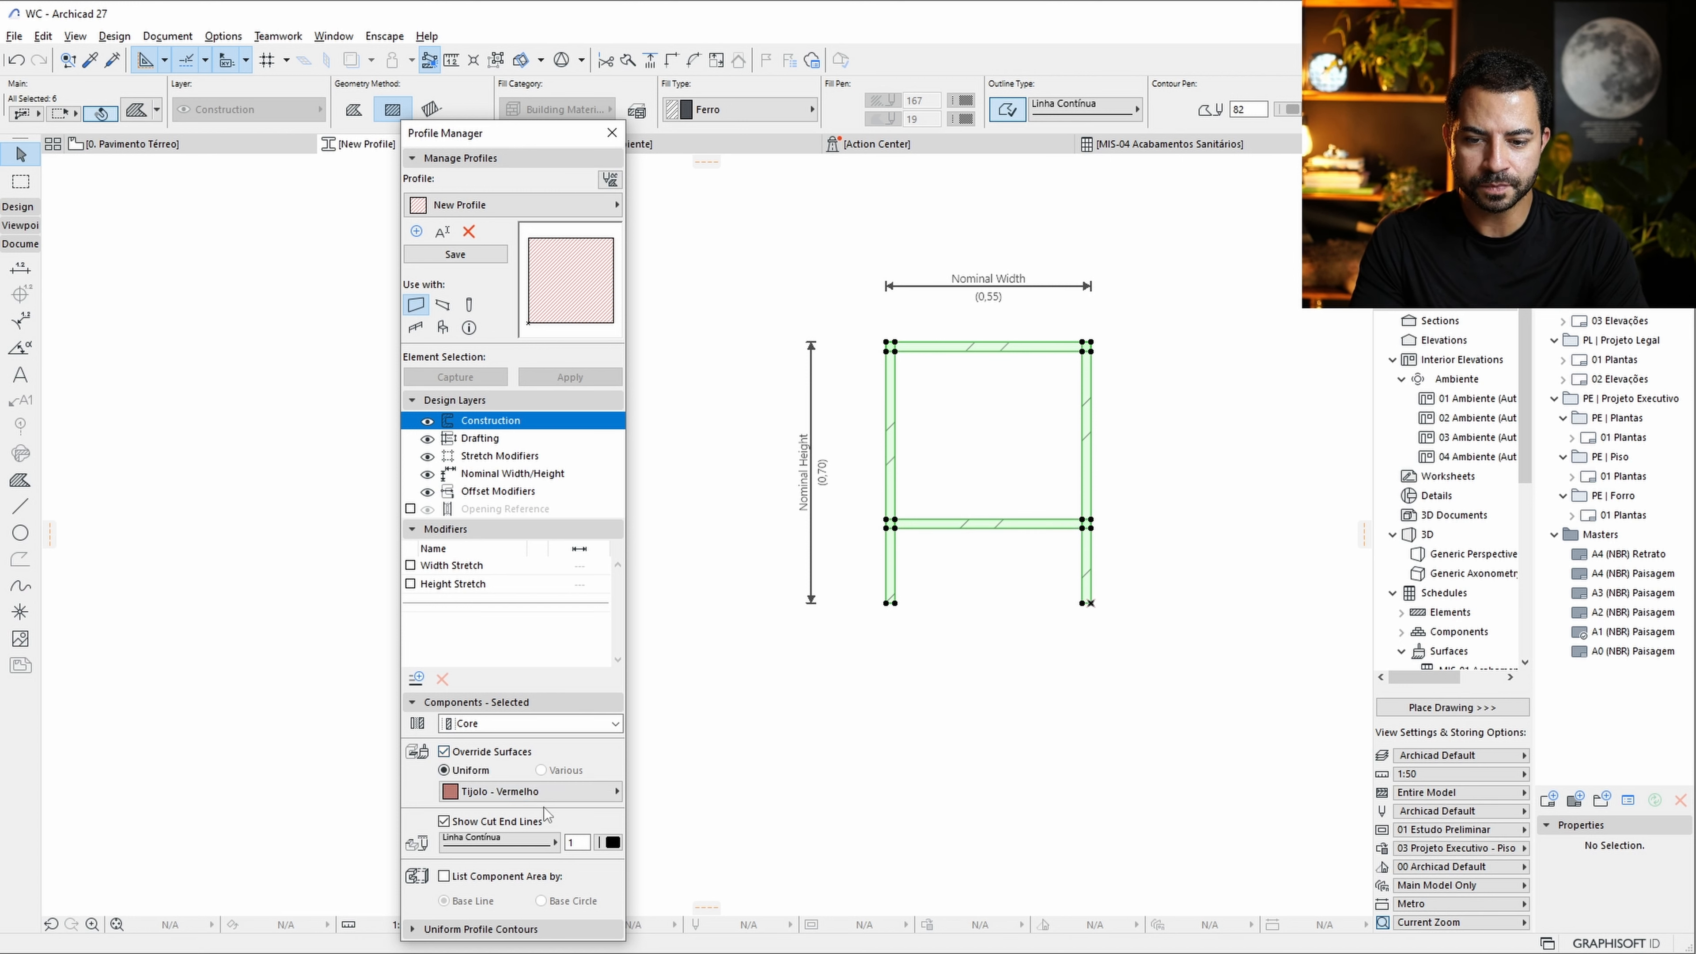
{"action": "left_click", "coordinate": [534, 792]}
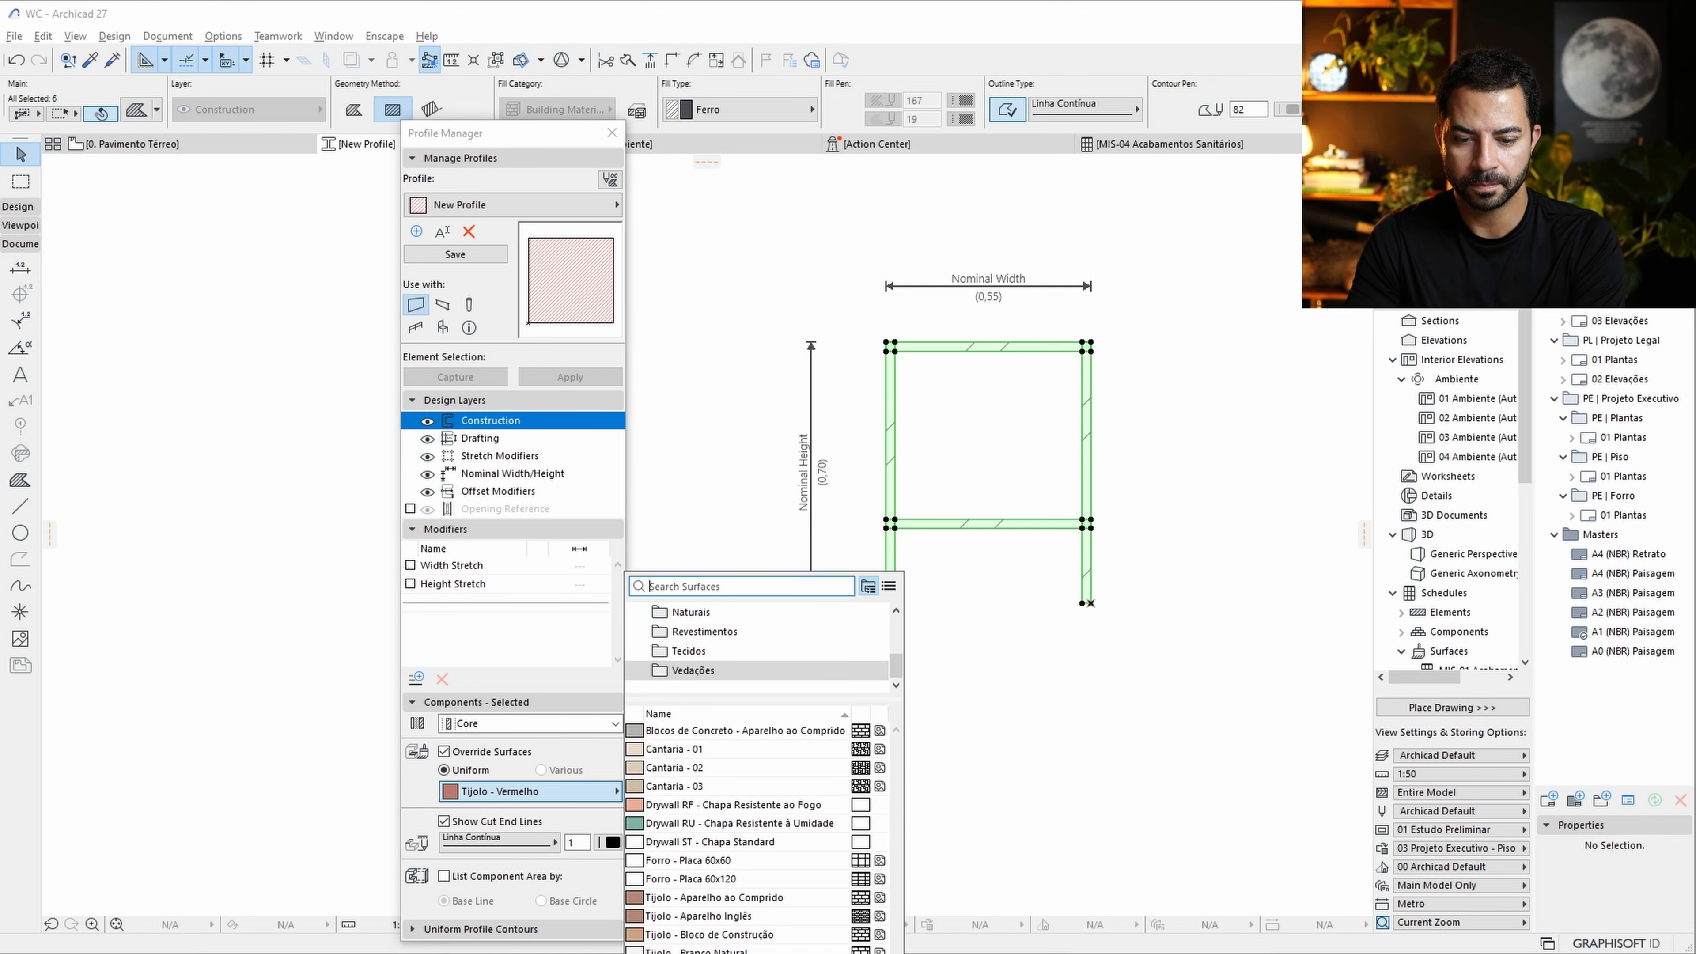
{"action": "type", "text": "preto"}
{"action": "key", "text": "Return"}
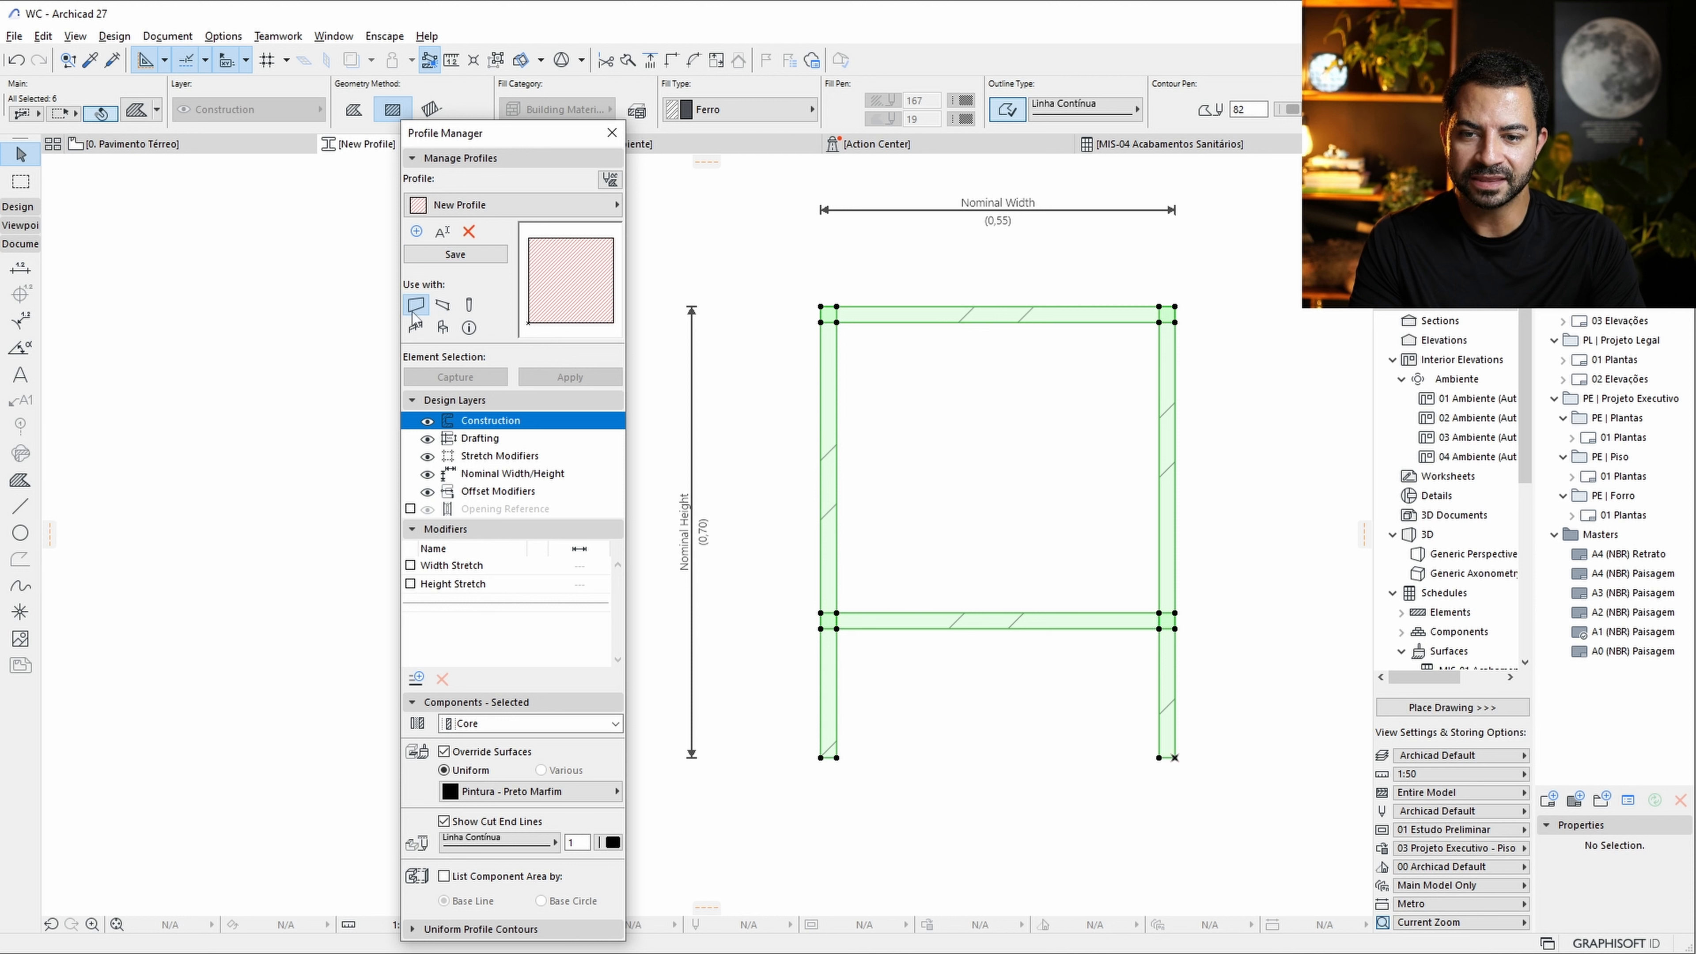
{"action": "left_click", "coordinate": [439, 312]}
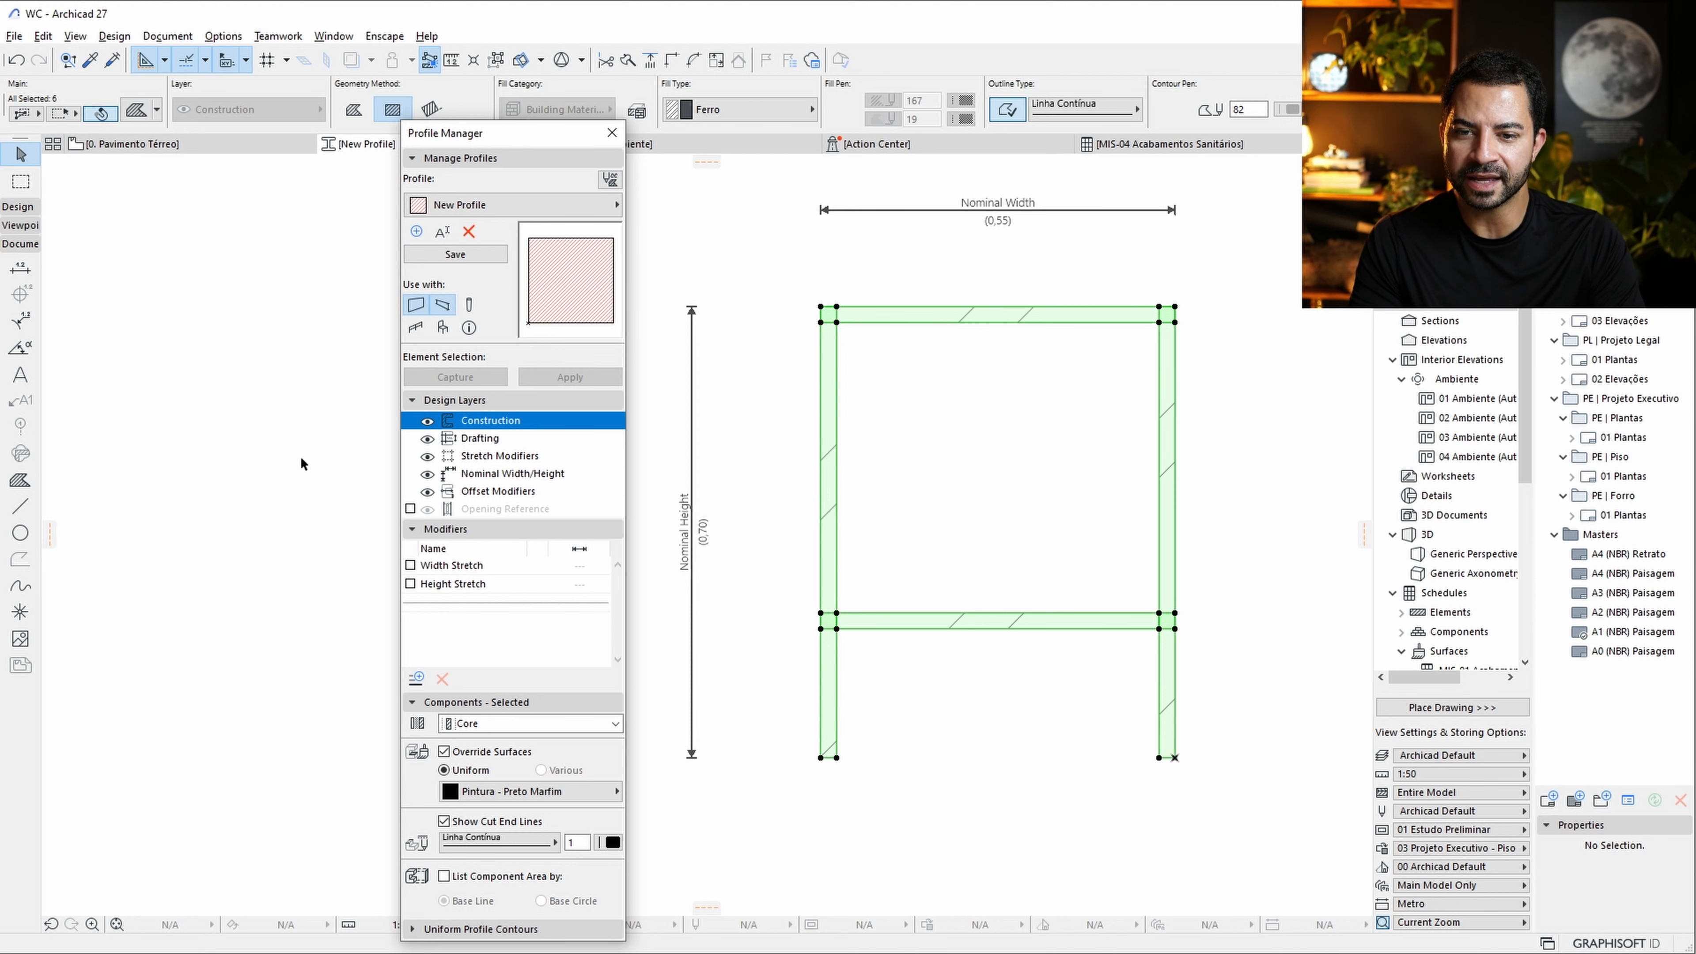
Restrict the profile to beams only and save it as 'Bancada lateral'.
{"action": "left_click", "coordinate": [418, 308]}
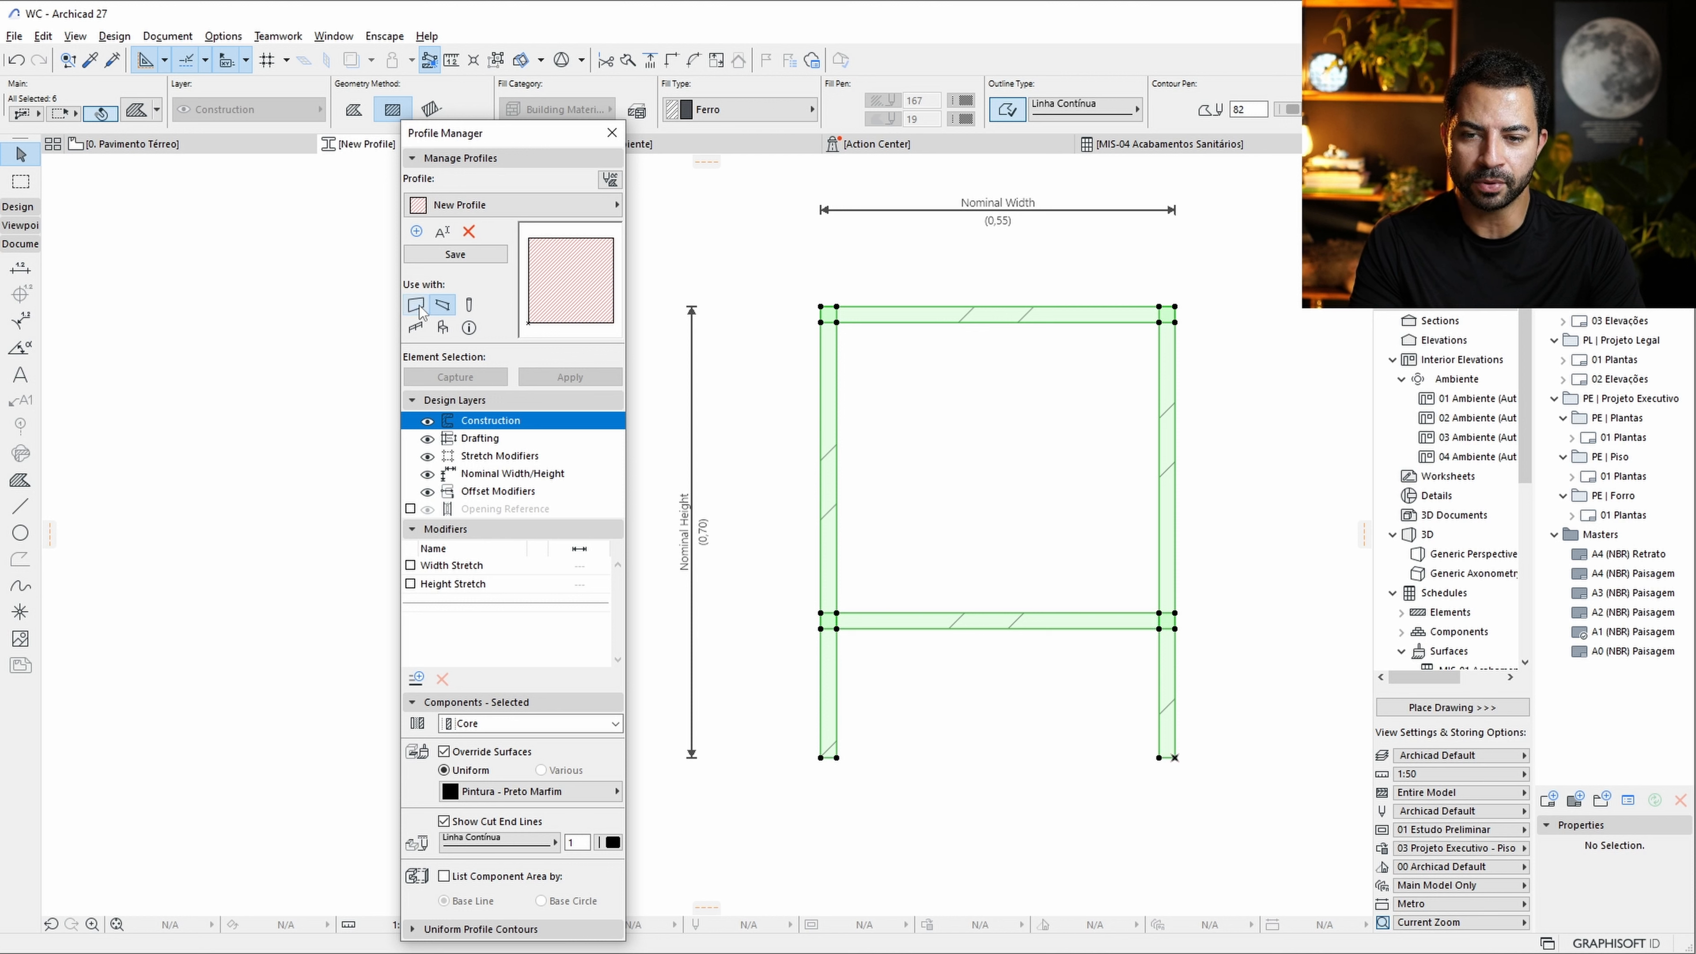
{"action": "left_click", "coordinate": [456, 254]}
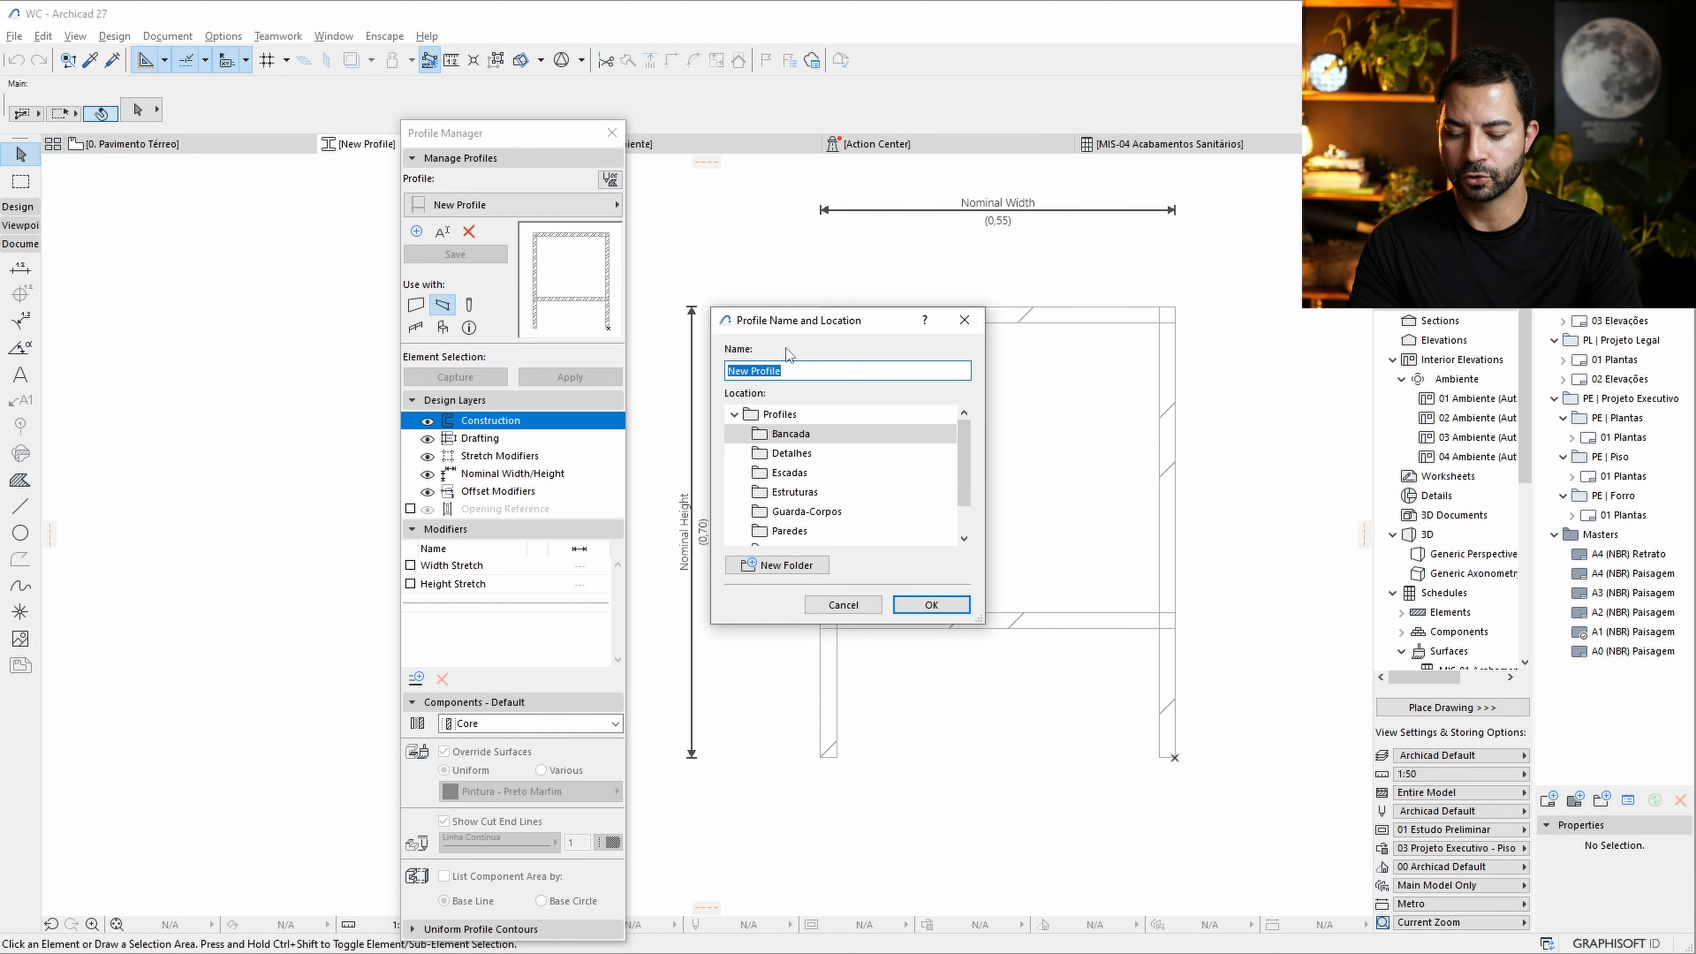
{"action": "type", "text": "Band"}
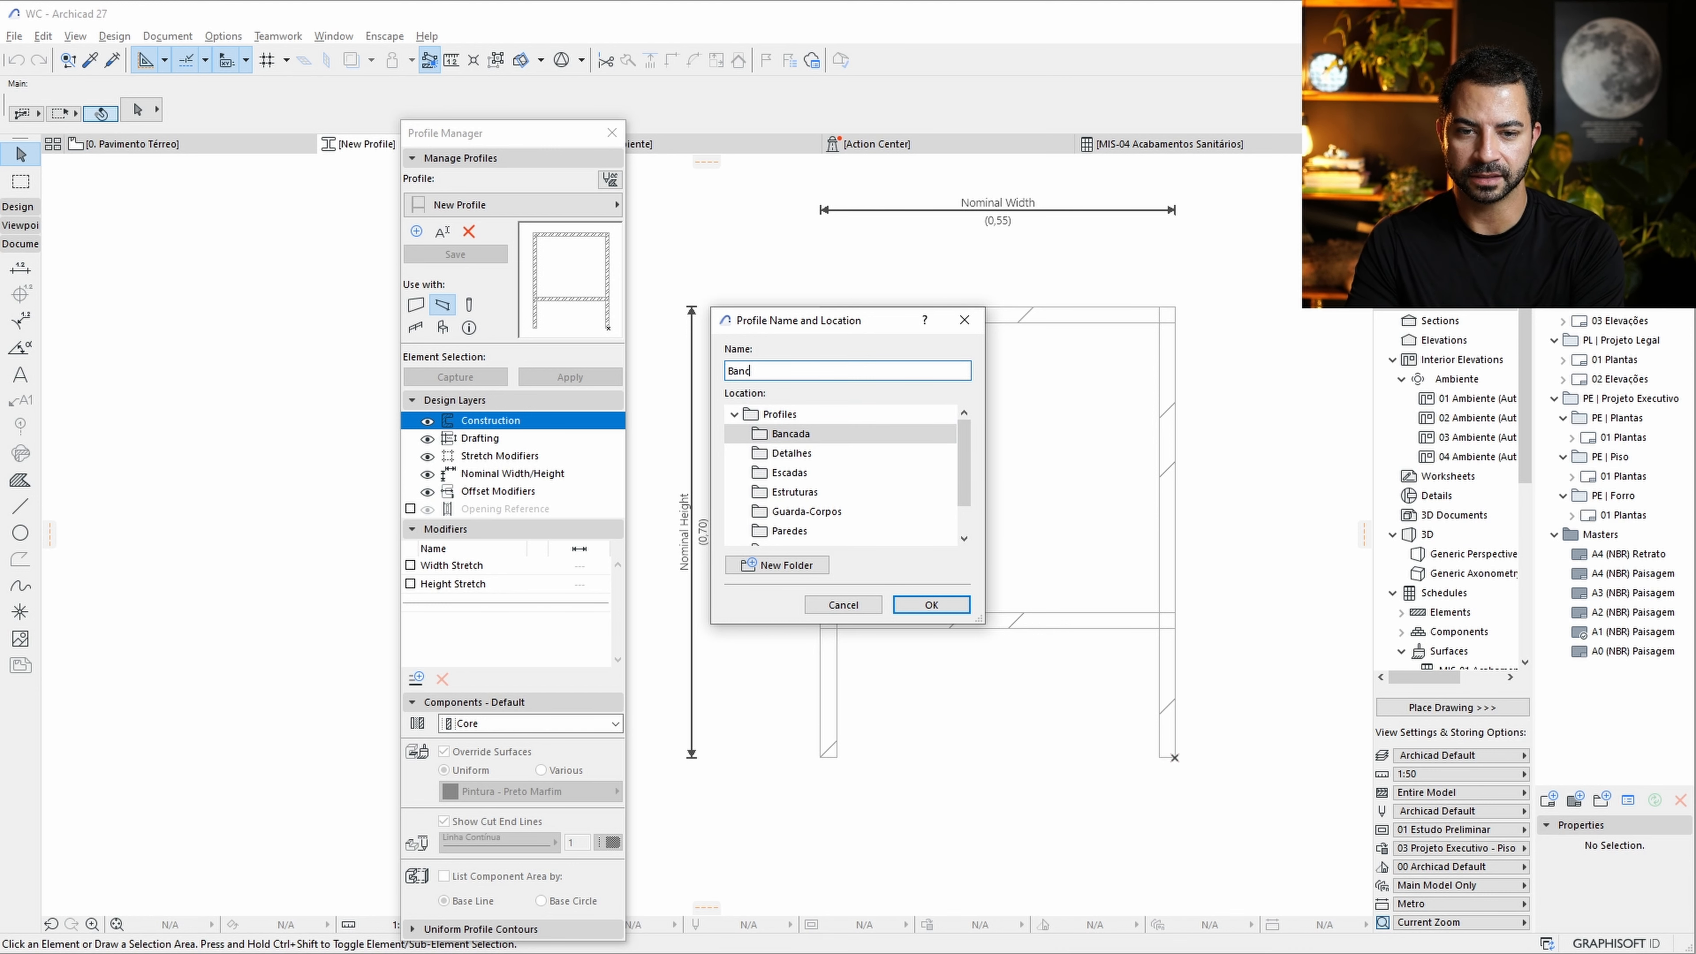
{"action": "type", "text": "ada lateral"}
{"action": "key", "text": "Return"}
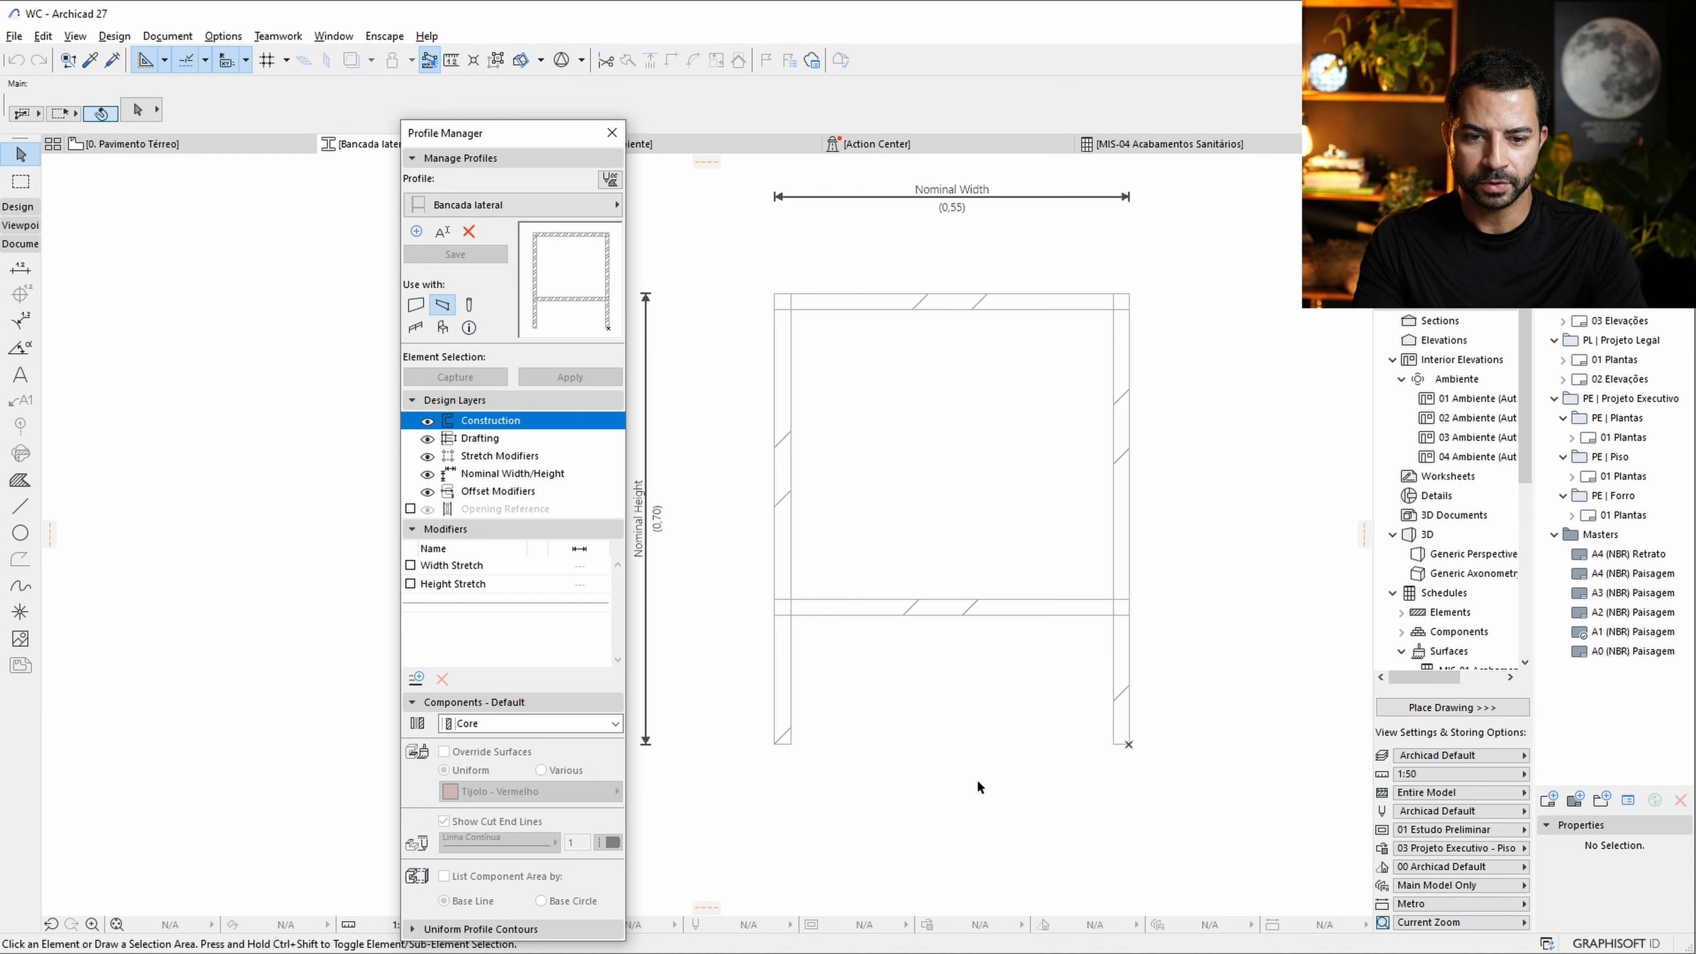
Delete the frame and lower bar fills, then save the profile changes.
{"action": "left_click_drag", "start_coordinate": [1009, 731], "coordinate": [960, 481]}
{"action": "mouse_move", "coordinate": [1181, 476]}
{"action": "left_mouse_down", "text": "shift"}
{"action": "mouse_move", "coordinate": [783, 381]}
{"action": "mouse_move", "coordinate": [750, 397]}
{"action": "left_mouse_up", "text": "shift"}
{"action": "key", "text": "Delete"}
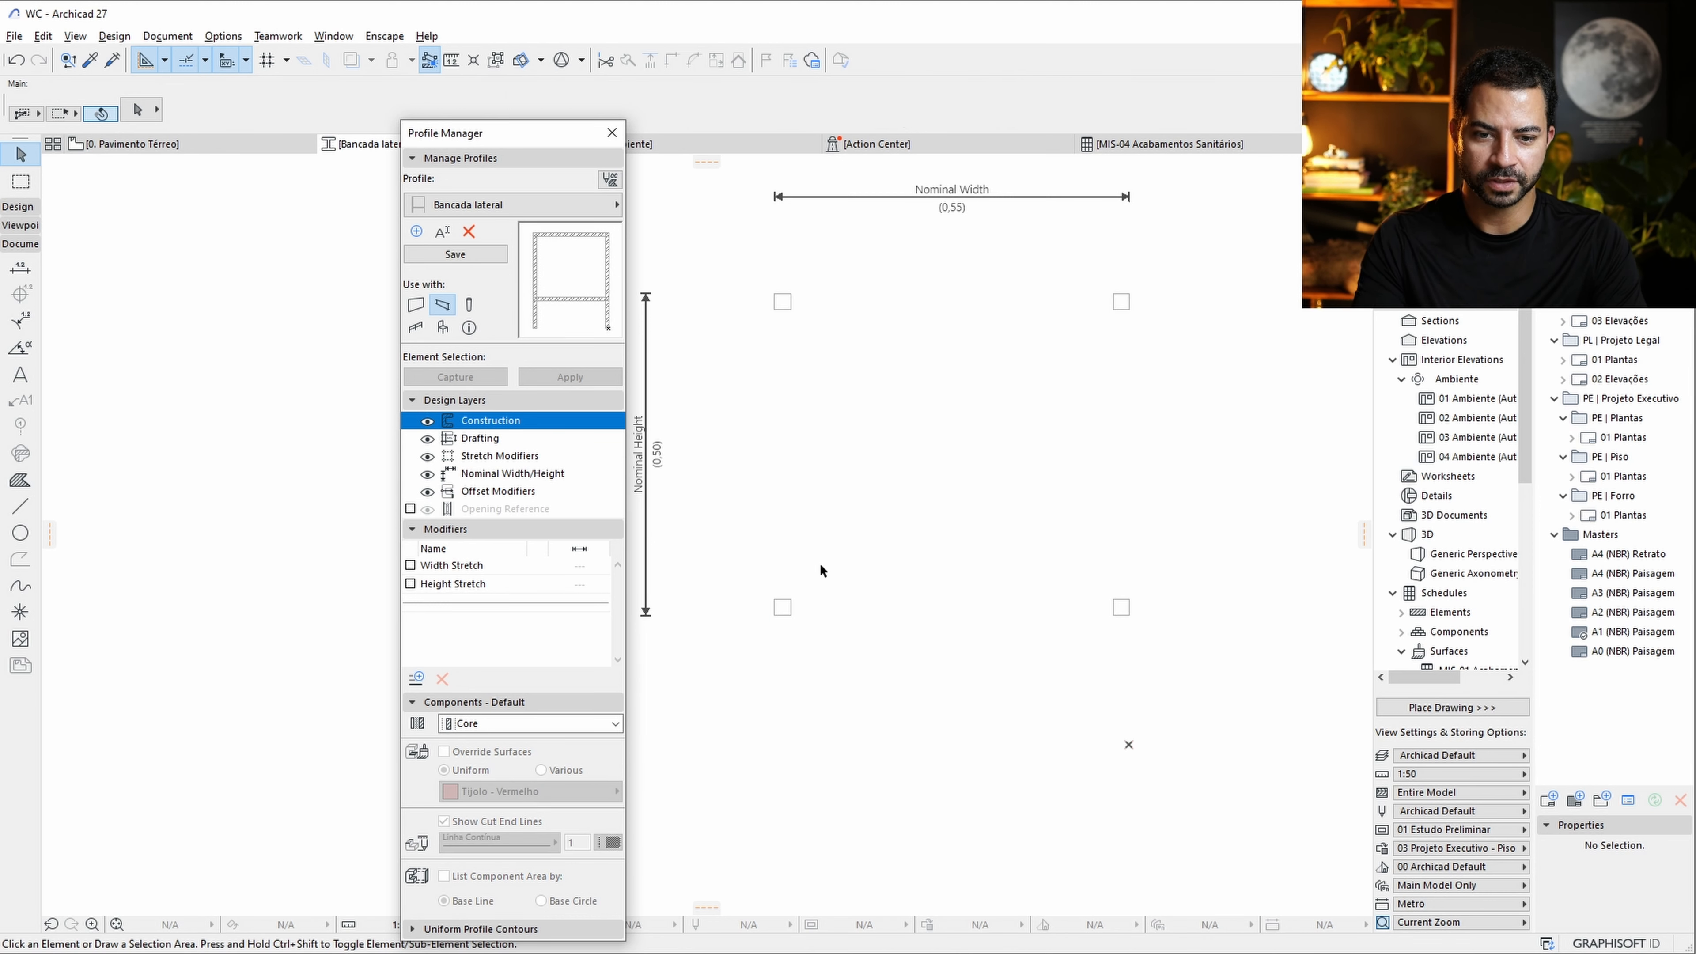
{"action": "middle_click_drag", "start_coordinate": [993, 397], "coordinate": [1077, 424]}
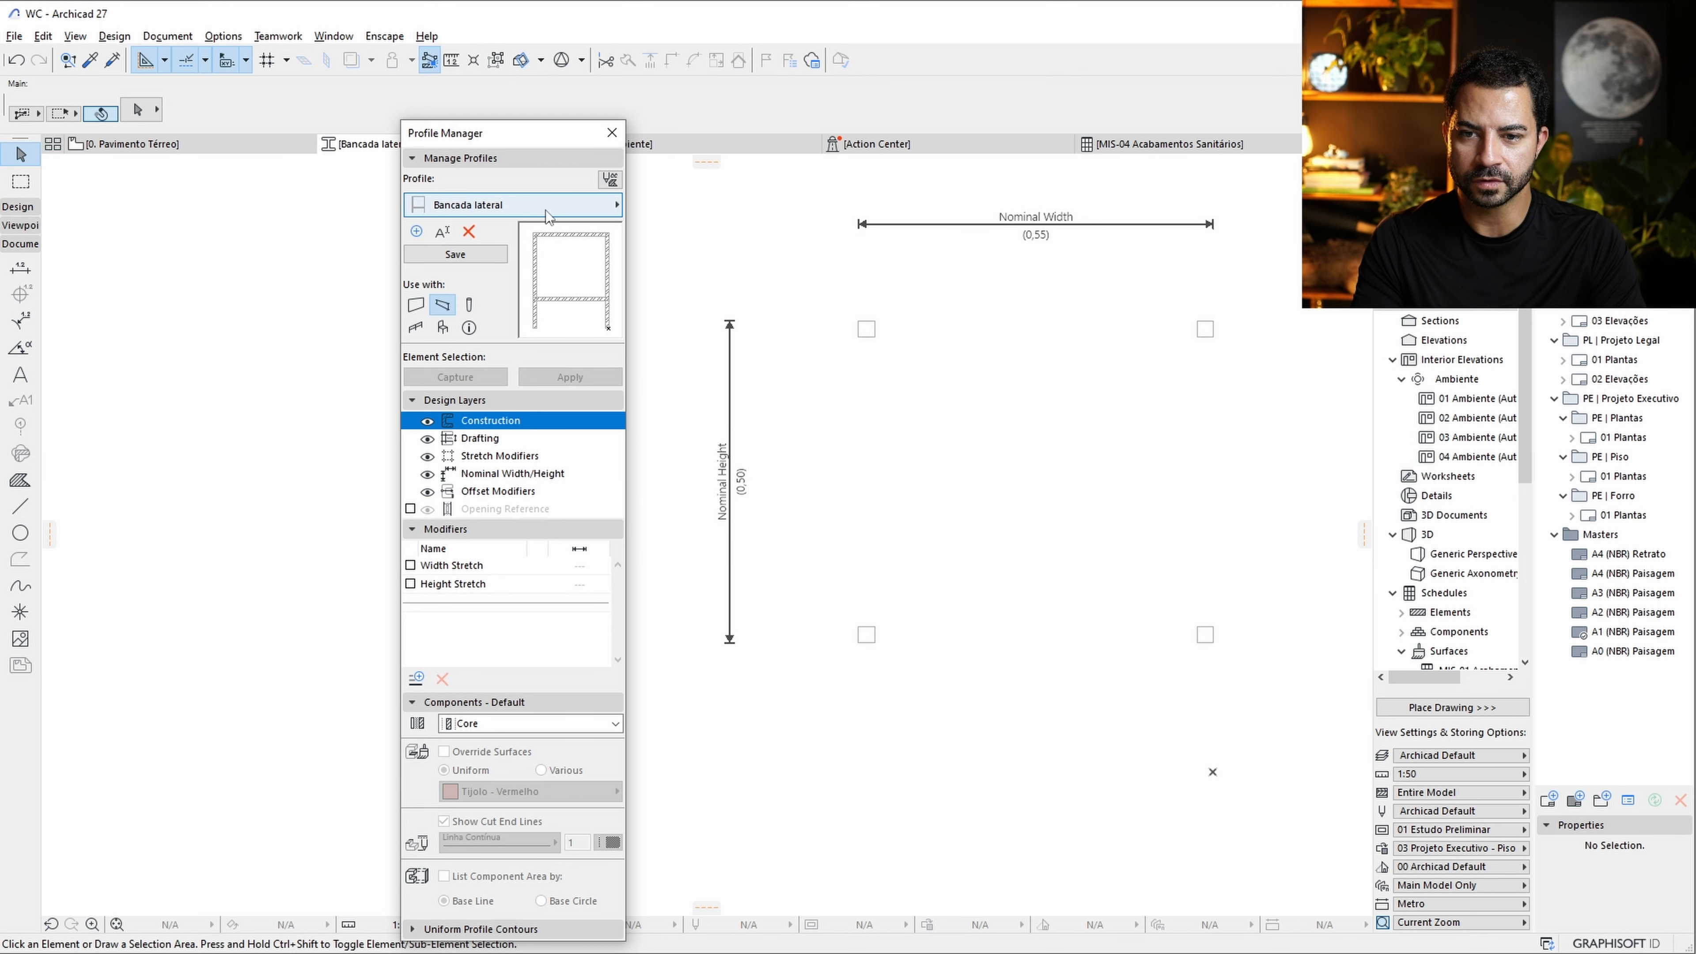
{"action": "left_click", "coordinate": [455, 260]}
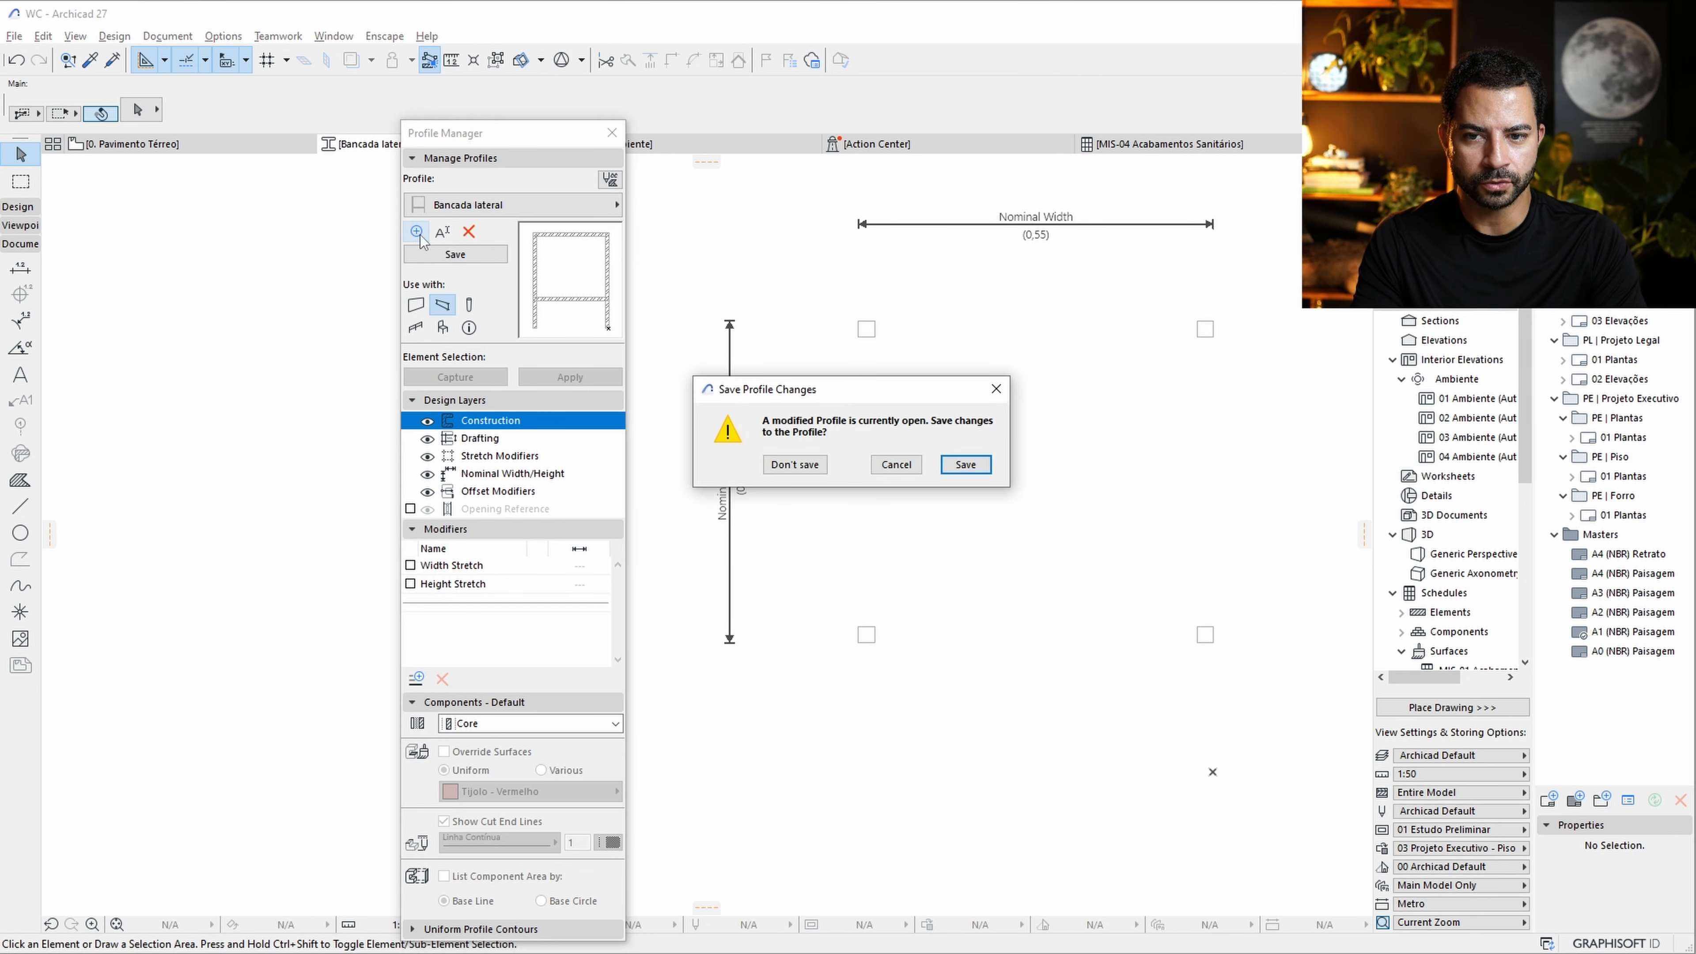
Discard the pending changes and create a new profile named 'Bancada lateral interna'.
{"action": "left_click", "coordinate": [795, 465]}
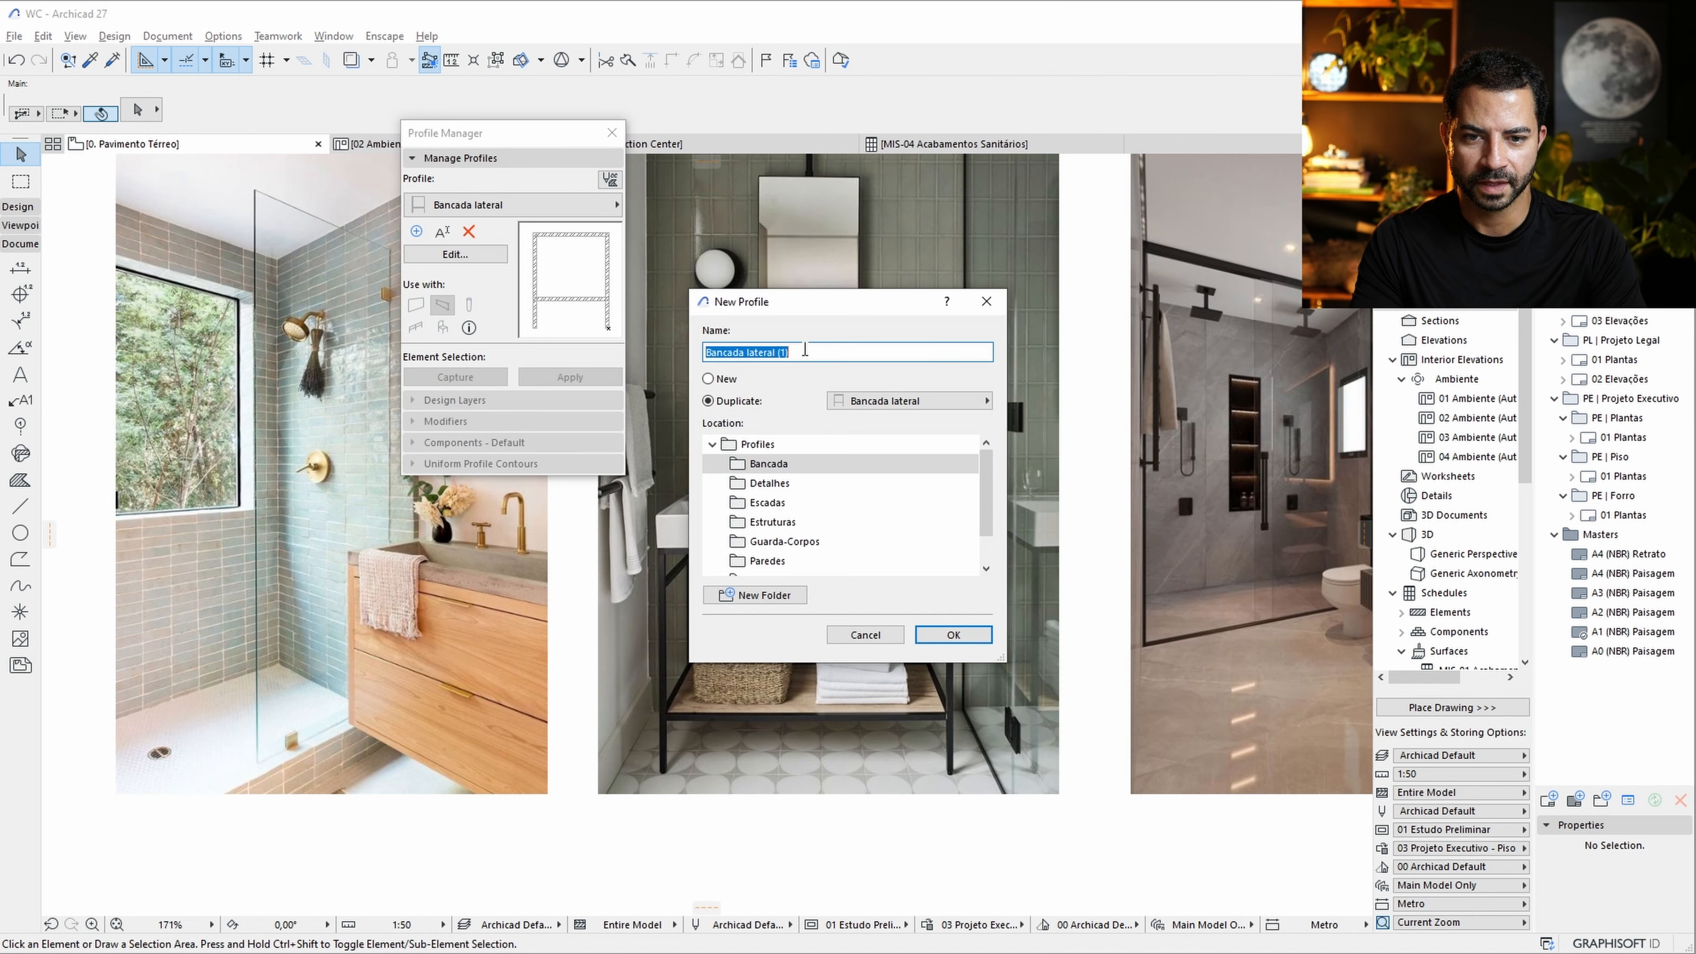
{"action": "left_click", "coordinate": [795, 351]}
{"action": "key", "text": "BackSpace"}
{"action": "key", "text": "BackSpace"}
{"action": "key", "text": "BackSpace"}
{"action": "type", "text": "intern"}
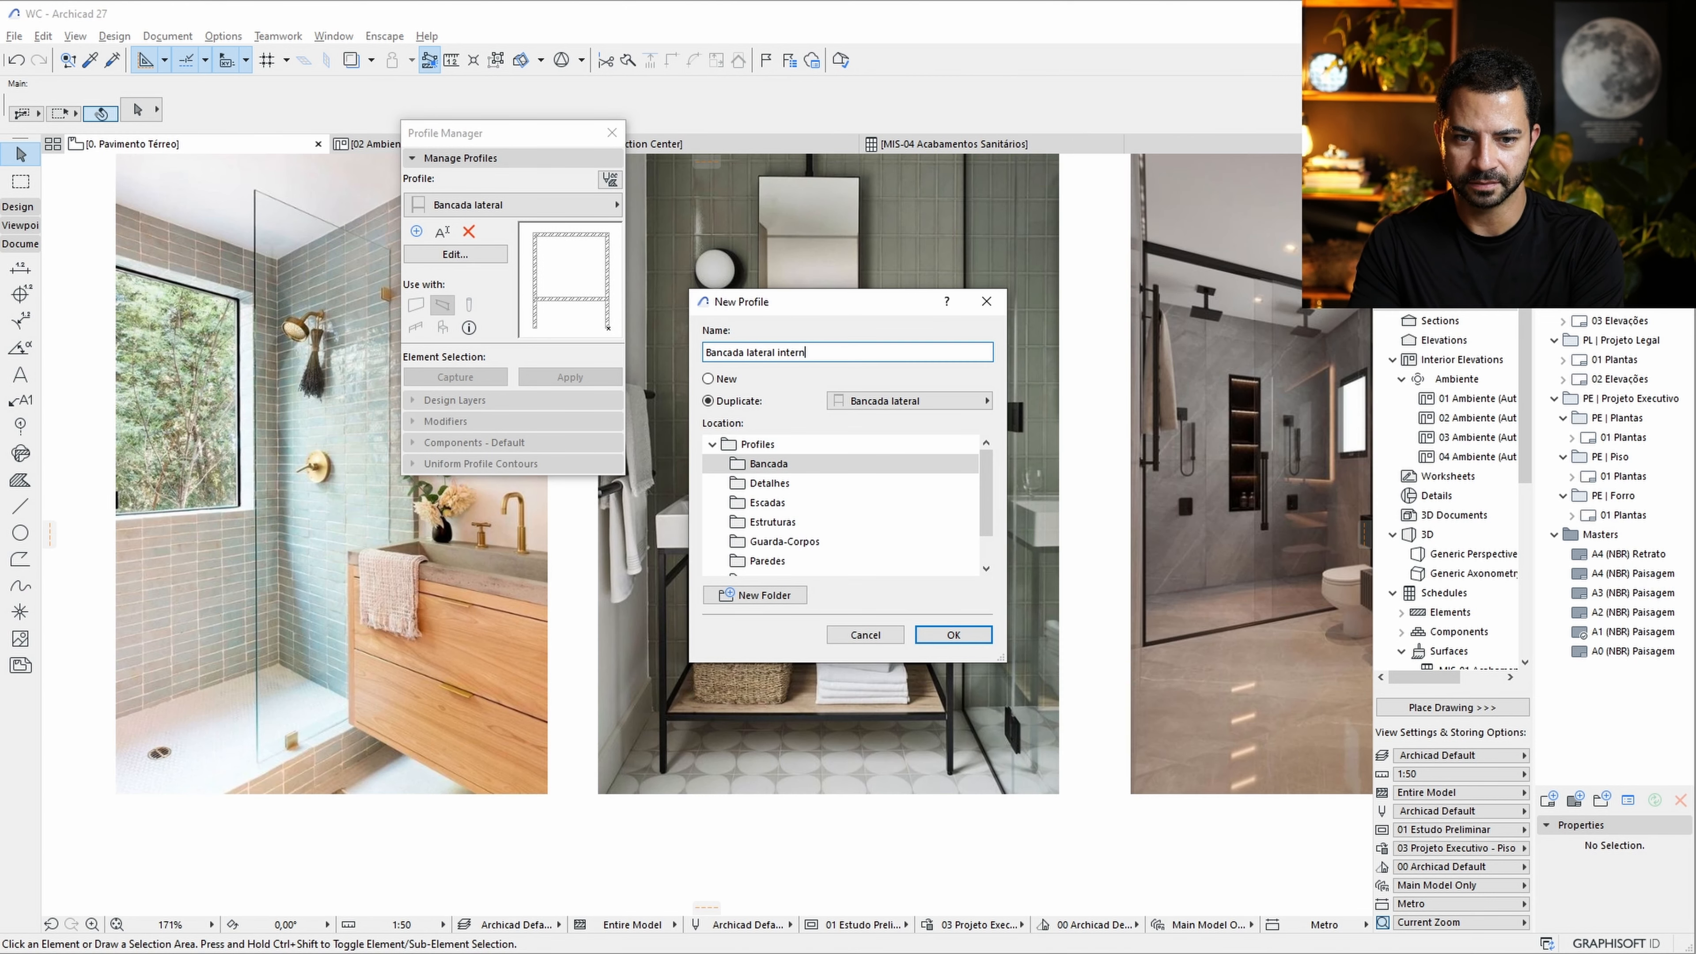
{"action": "type", "text": "a"}
{"action": "left_click", "coordinate": [949, 634]}
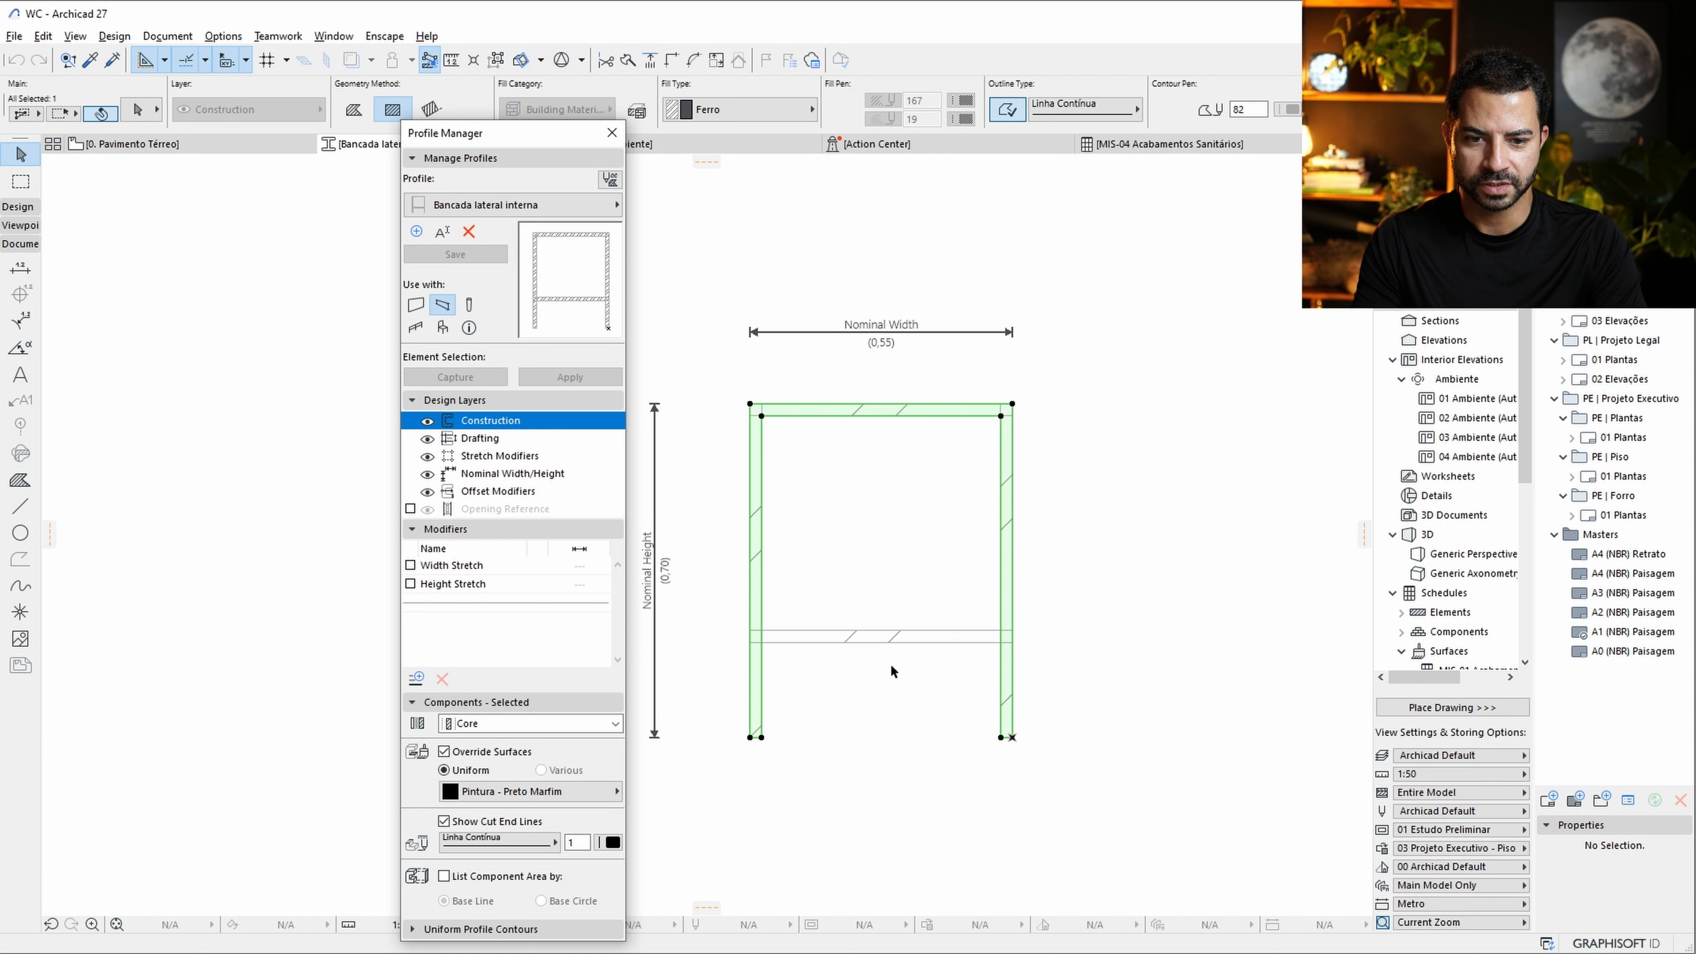
Delete the profile's fill, reload Bancada lateral interna, then return to the 0. Pavimento Térreo plan.
{"action": "key", "text": "Delete"}
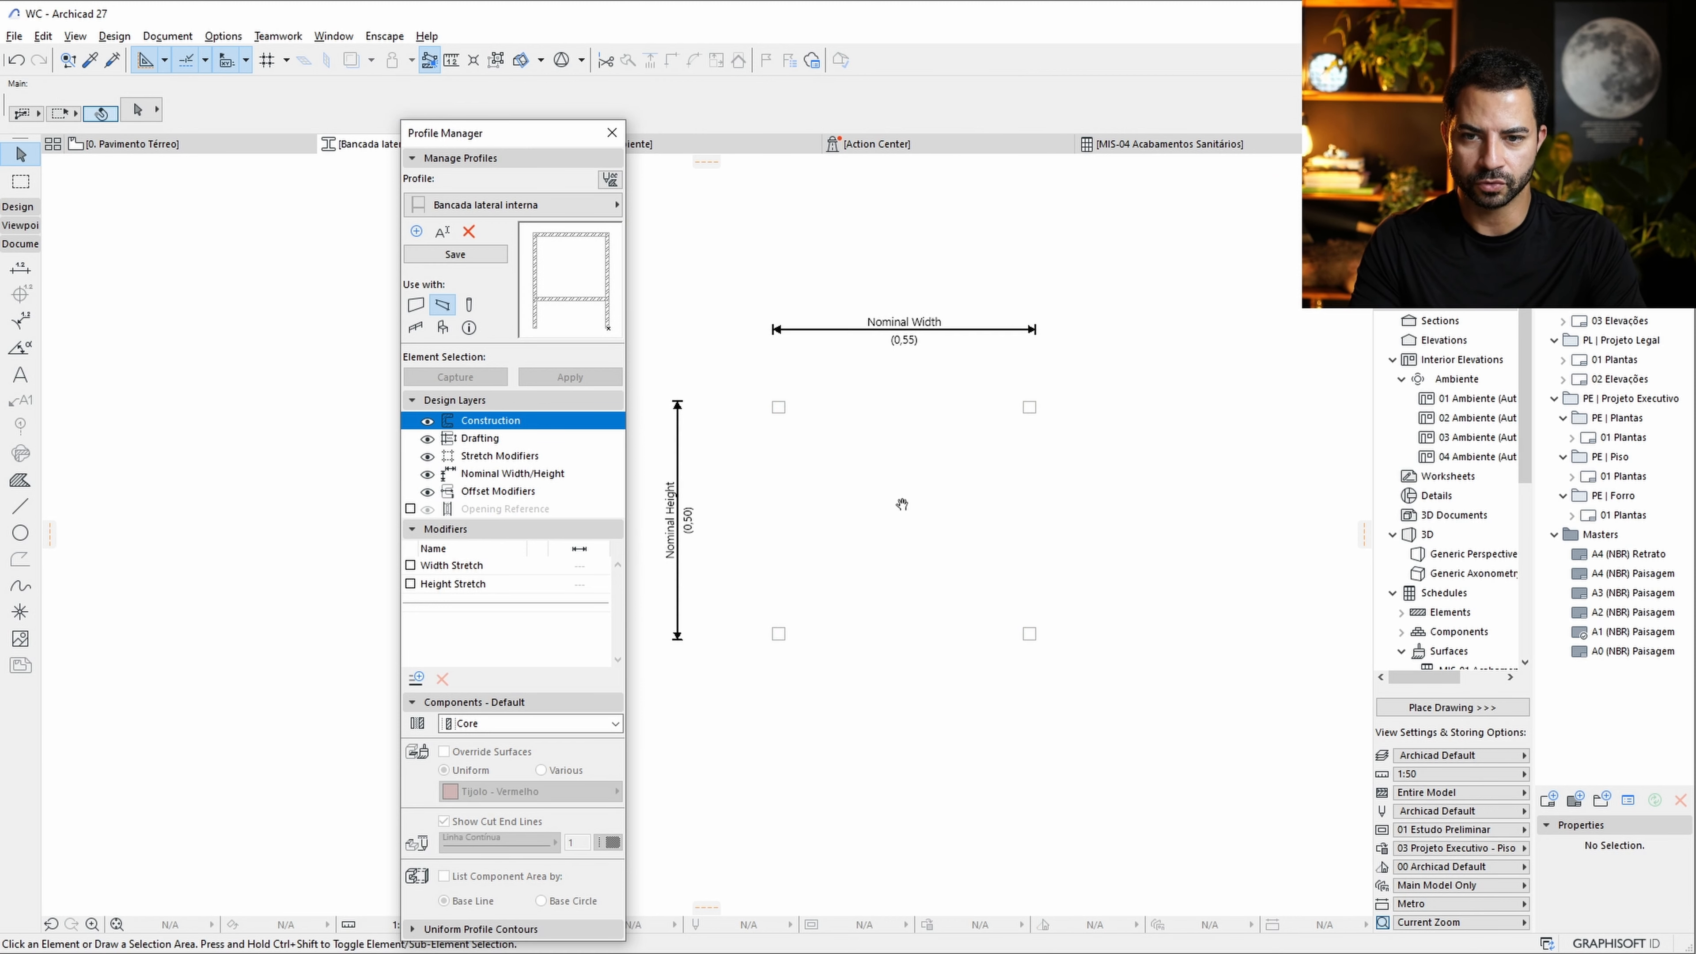
{"action": "left_click", "coordinate": [511, 206]}
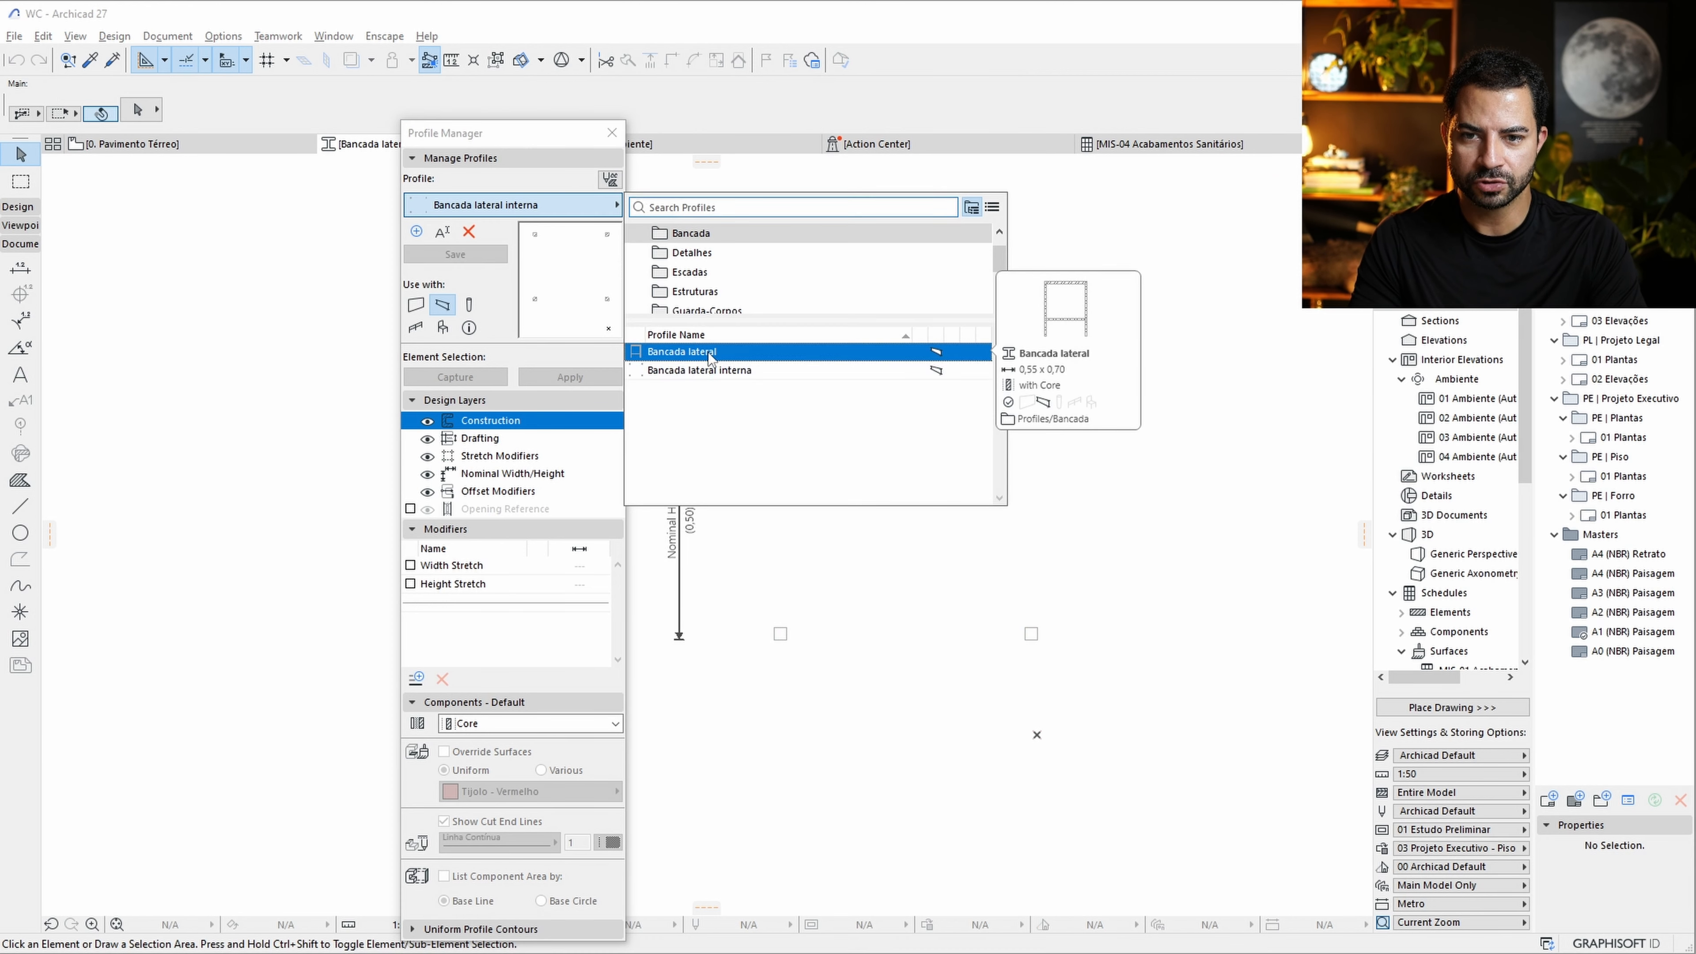
{"action": "left_click", "coordinate": [709, 353]}
{"action": "left_click", "coordinate": [511, 204]}
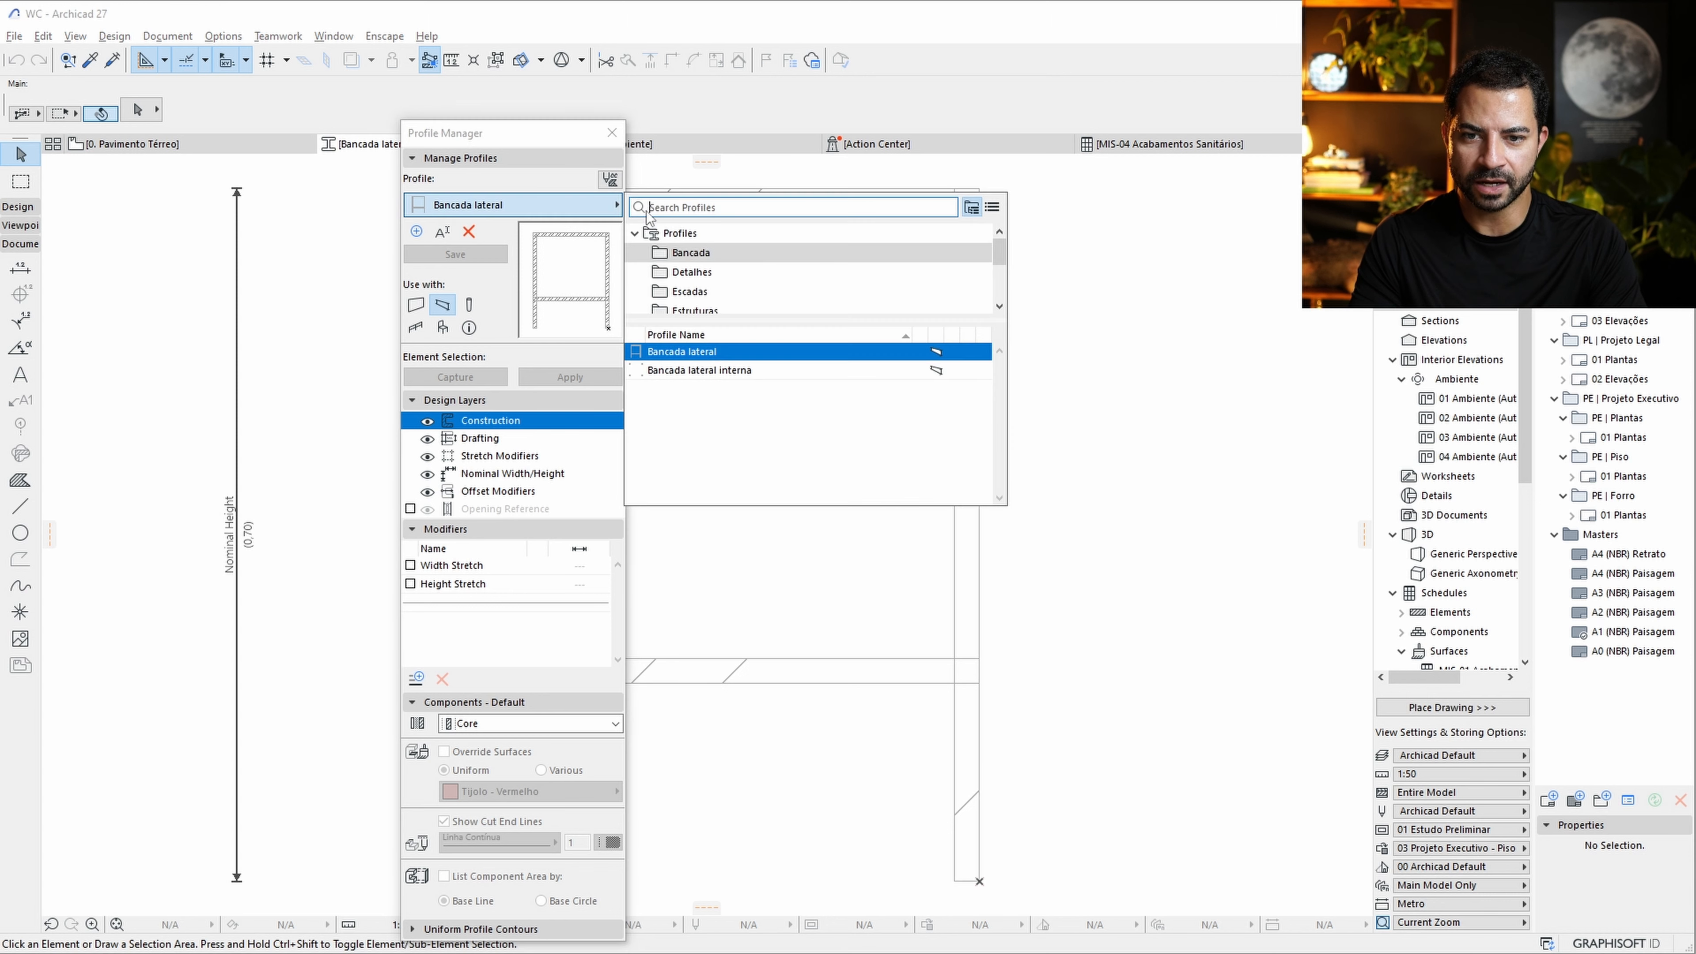
{"action": "left_click", "coordinate": [730, 371]}
{"action": "middle_click_drag", "start_coordinate": [1299, 498], "coordinate": [1055, 385]}
{"action": "scroll", "coordinate": [996, 428], "scroll_direction": "down", "scroll_amount": 2}
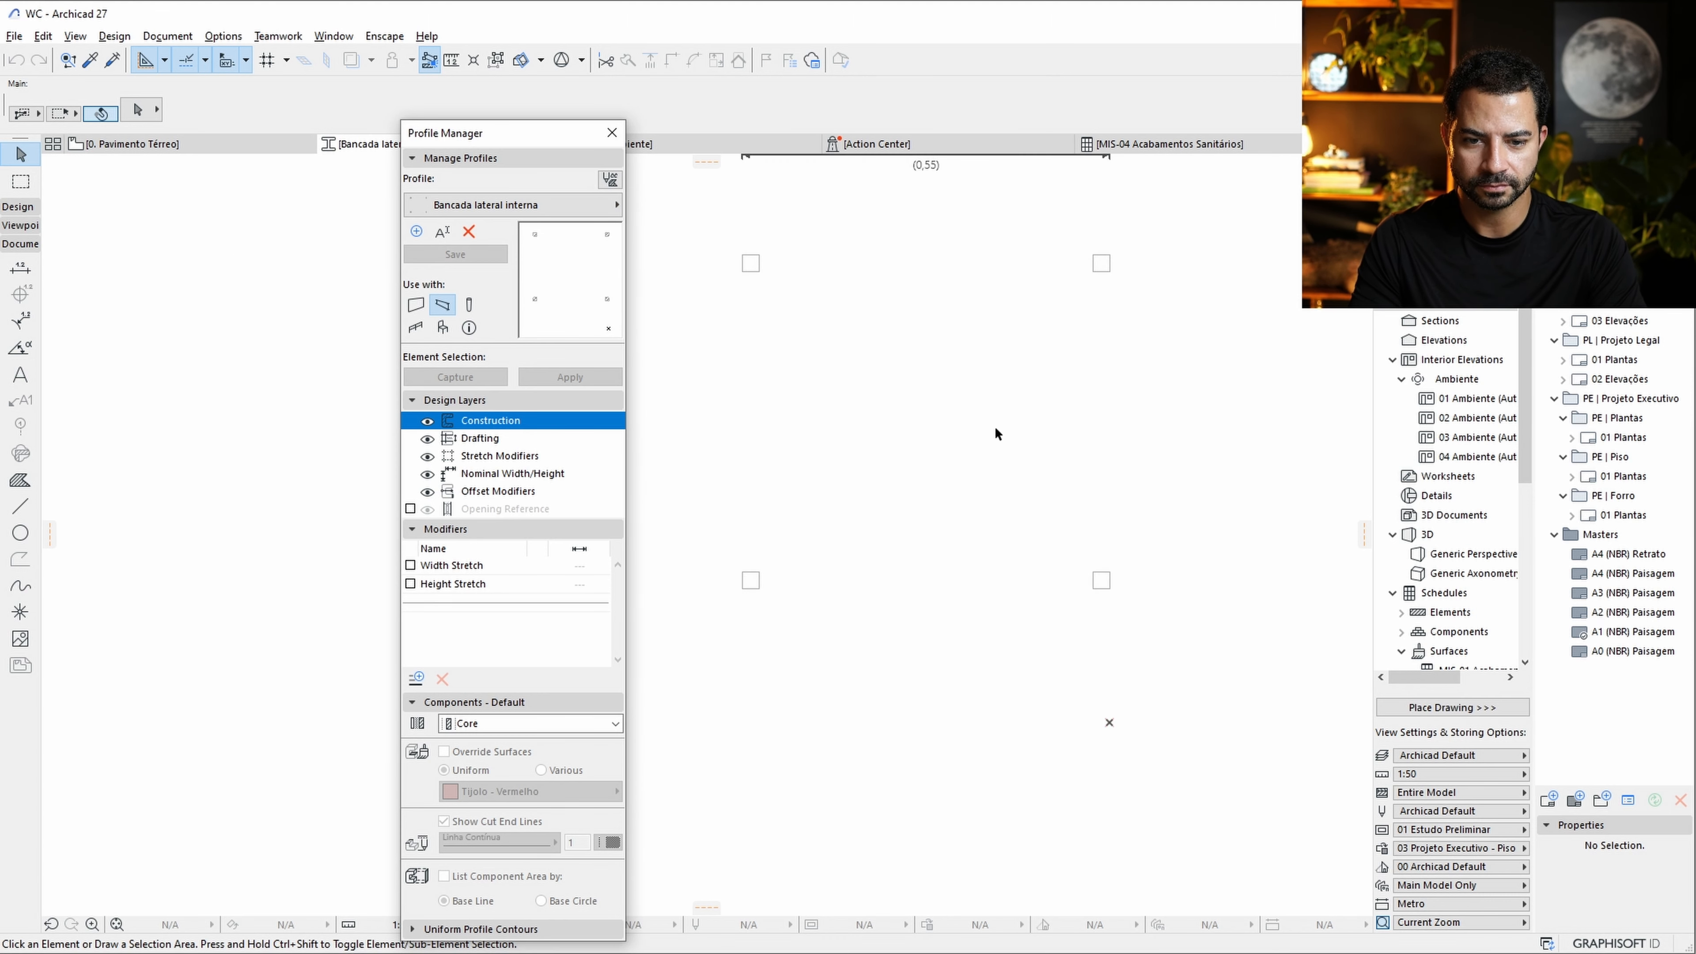
{"action": "middle_click_drag", "start_coordinate": [933, 521], "coordinate": [972, 546]}
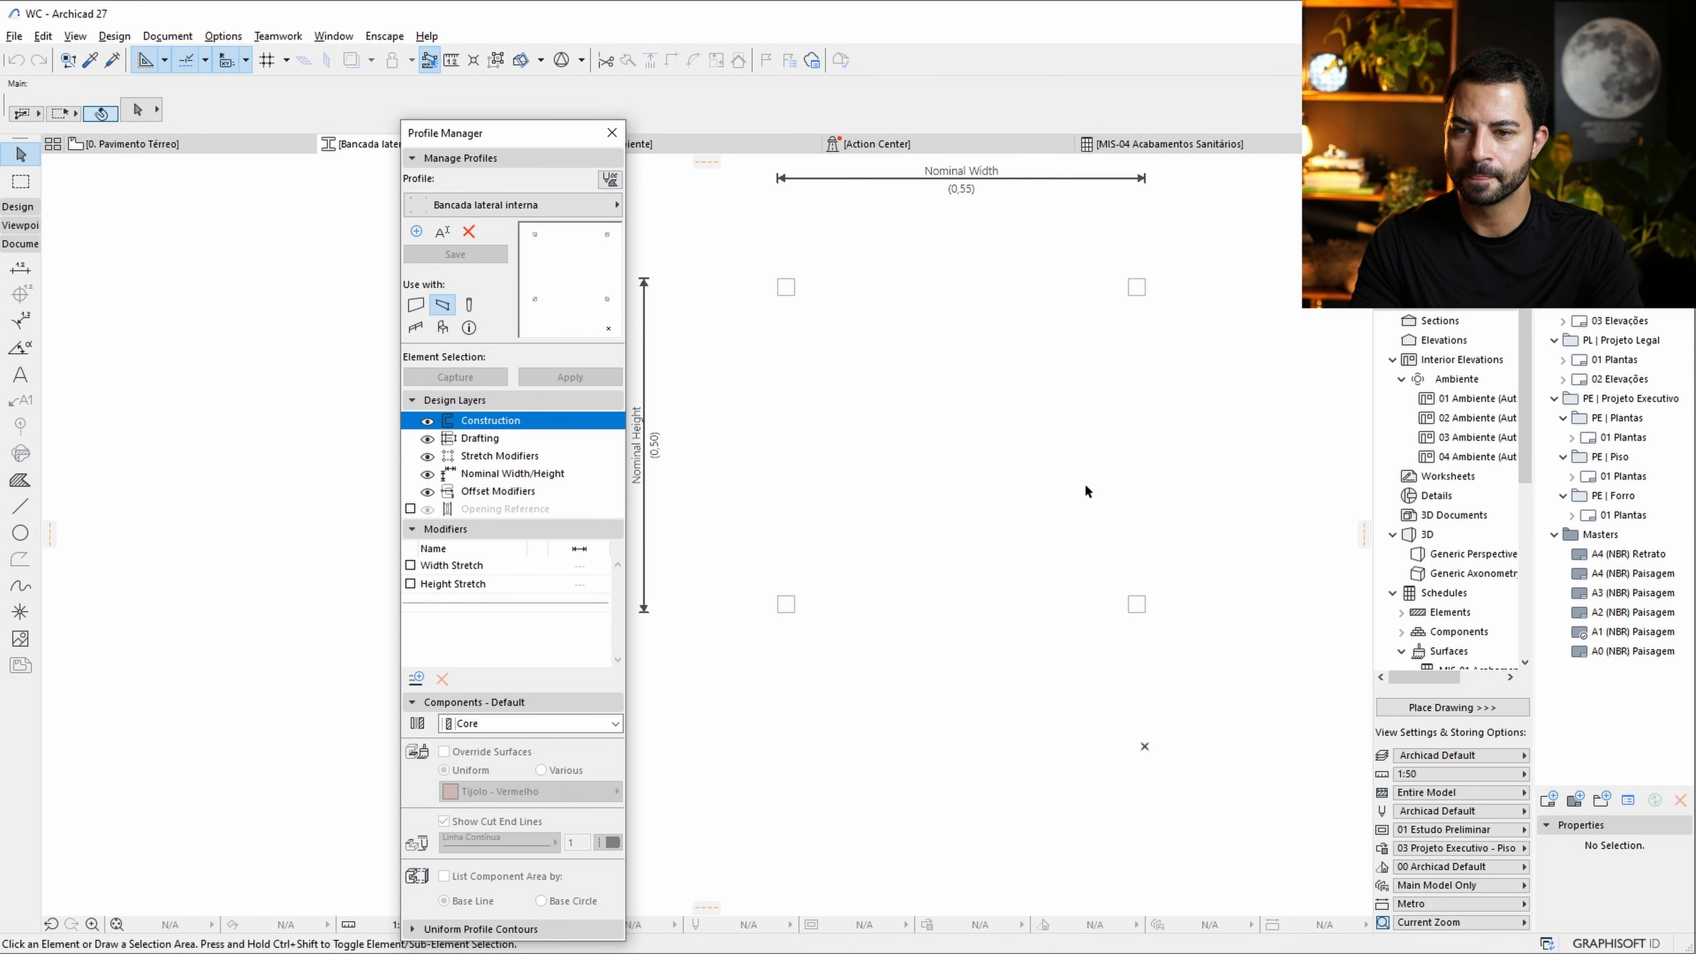
{"action": "left_click", "coordinate": [195, 145]}
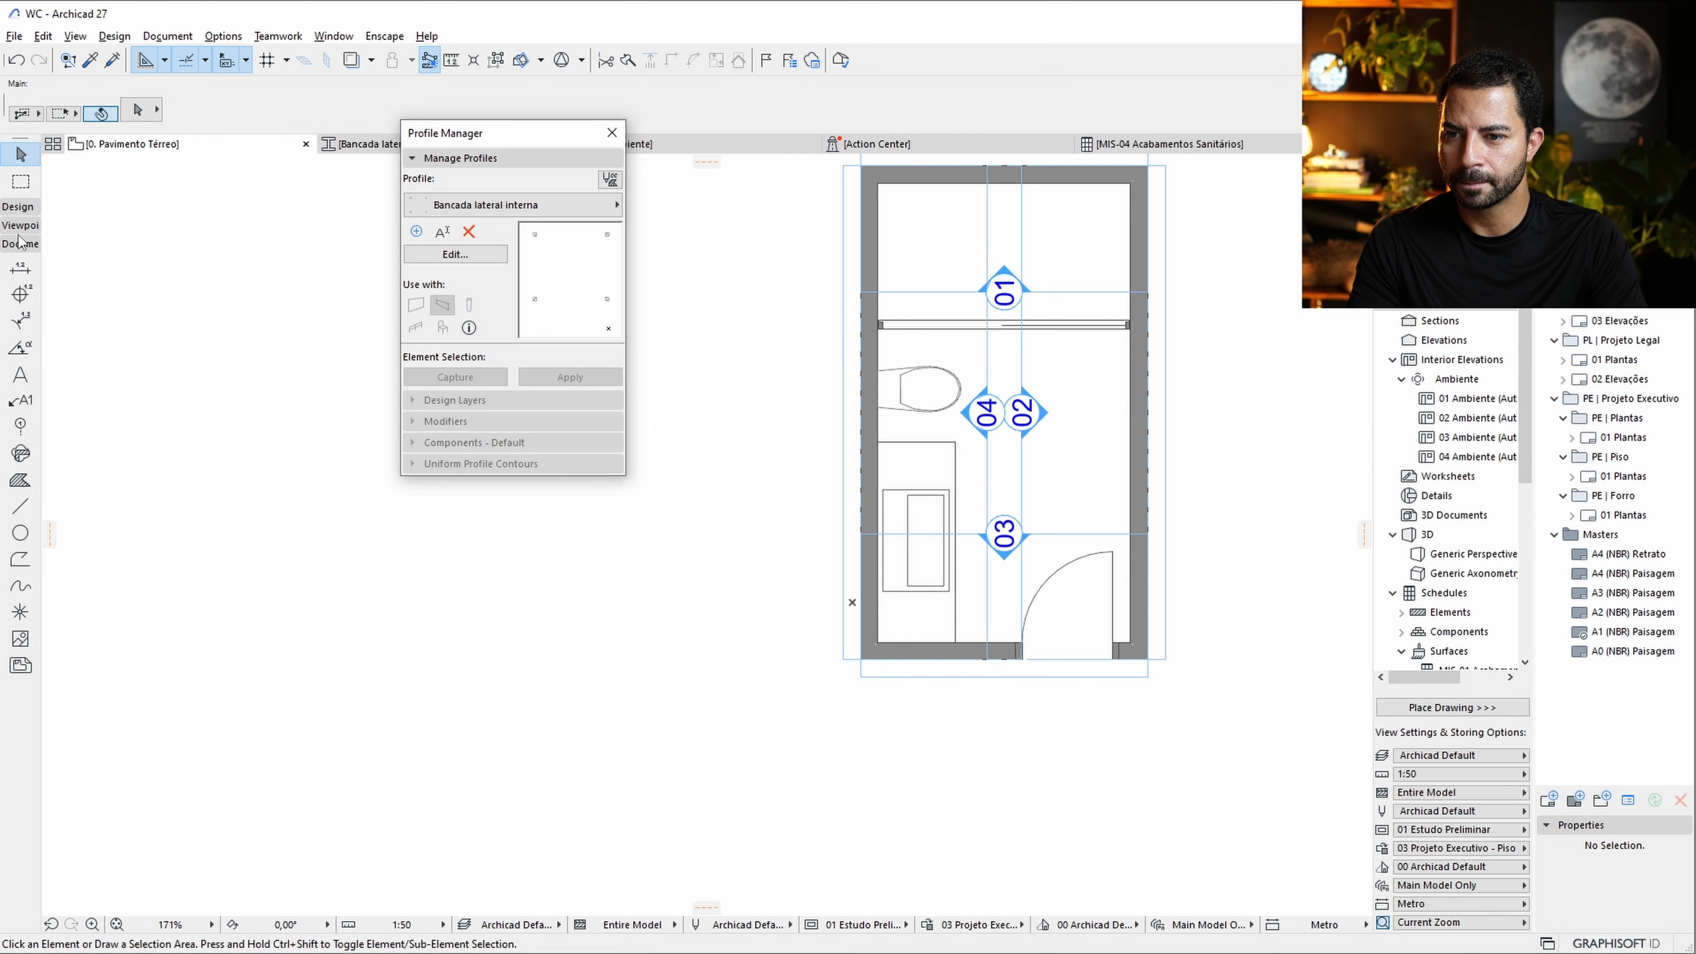
In the beam defaults, switch to a profiled, multi-segmented beam with three segments.
{"action": "left_click", "coordinate": [19, 207]}
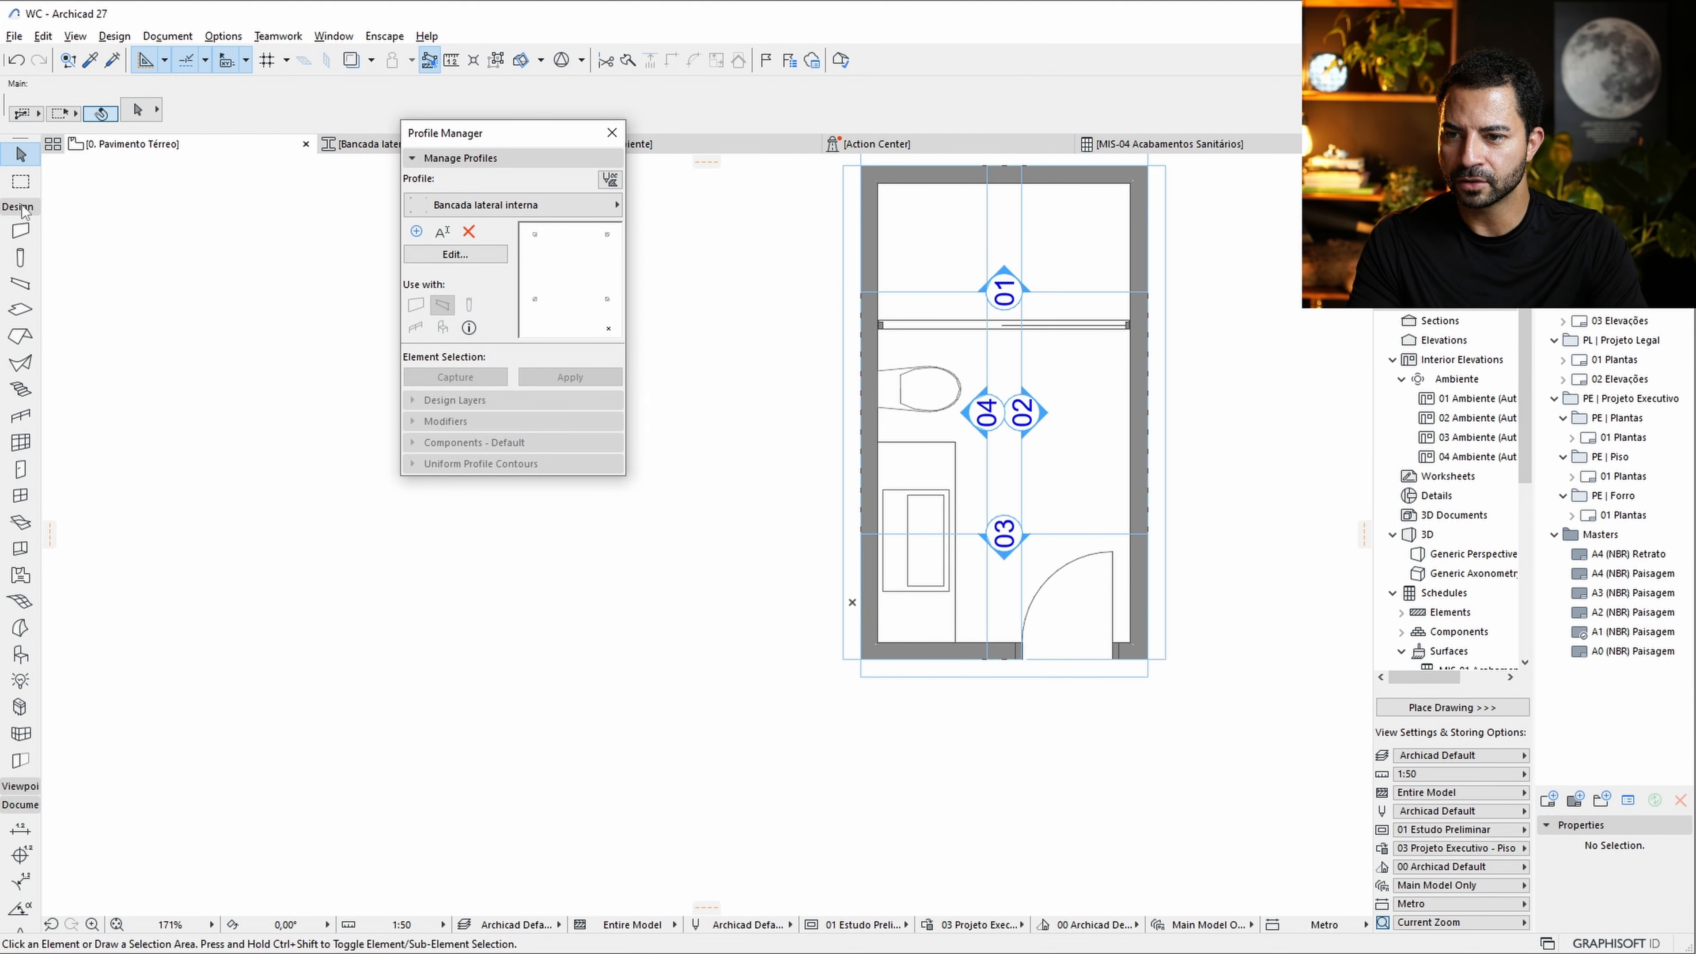
{"action": "double_click", "coordinate": [20, 284]}
{"action": "left_click", "coordinate": [793, 477]}
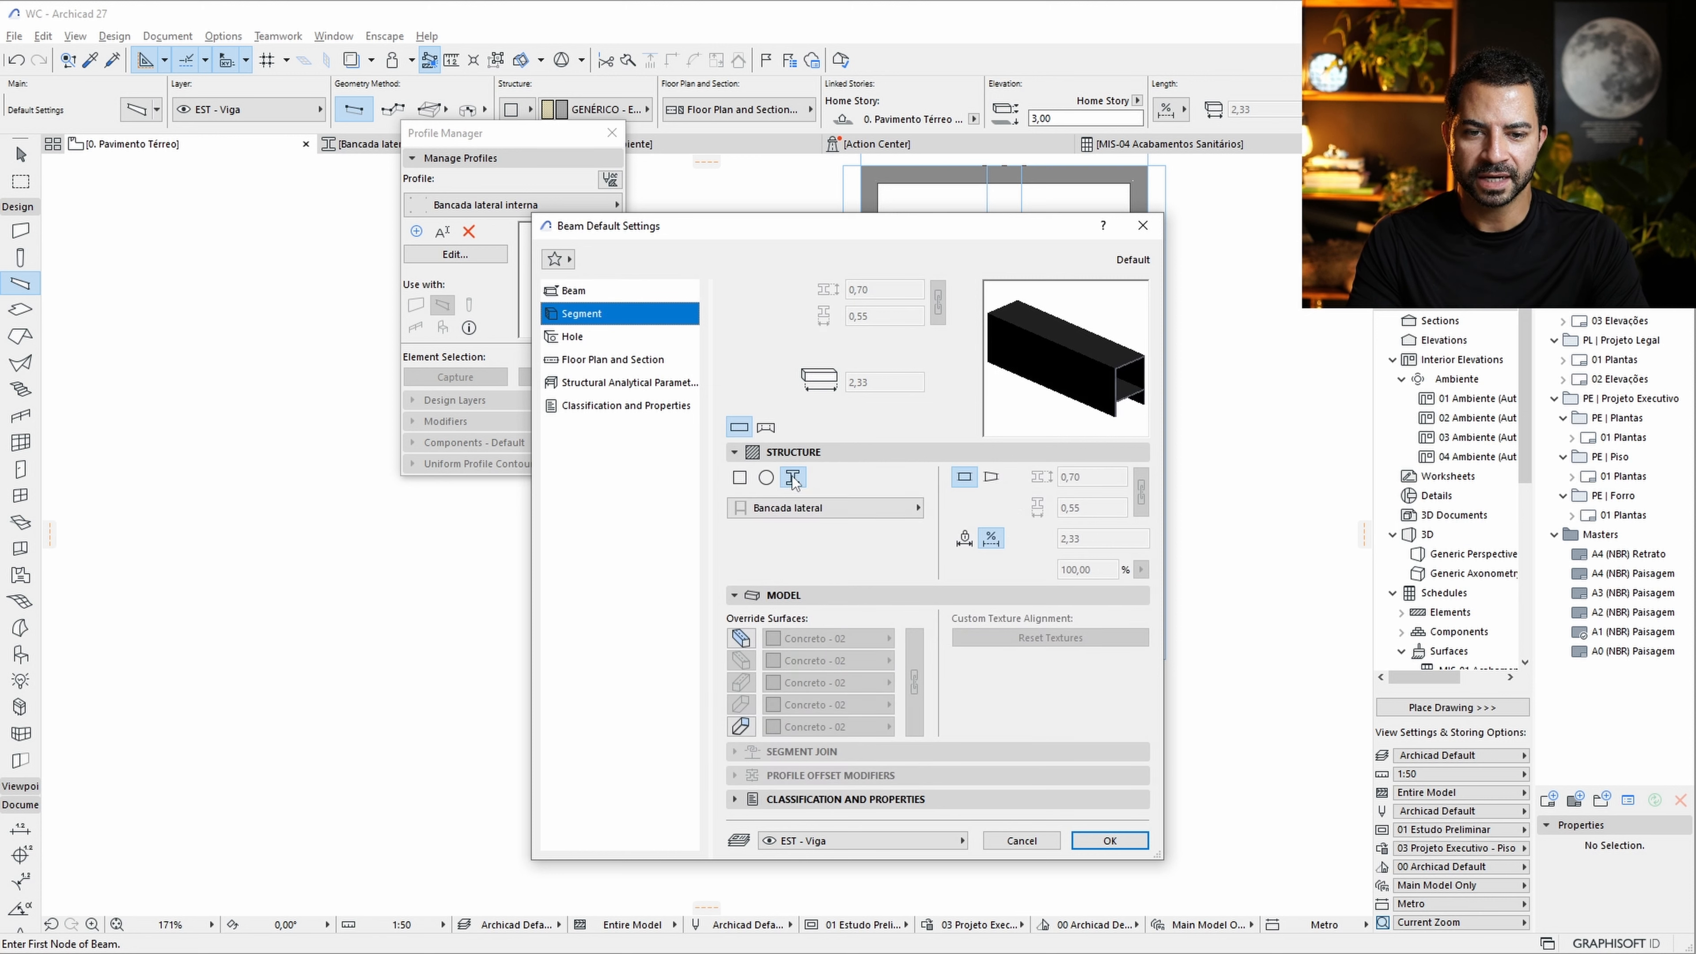
{"action": "left_click", "coordinate": [767, 427]}
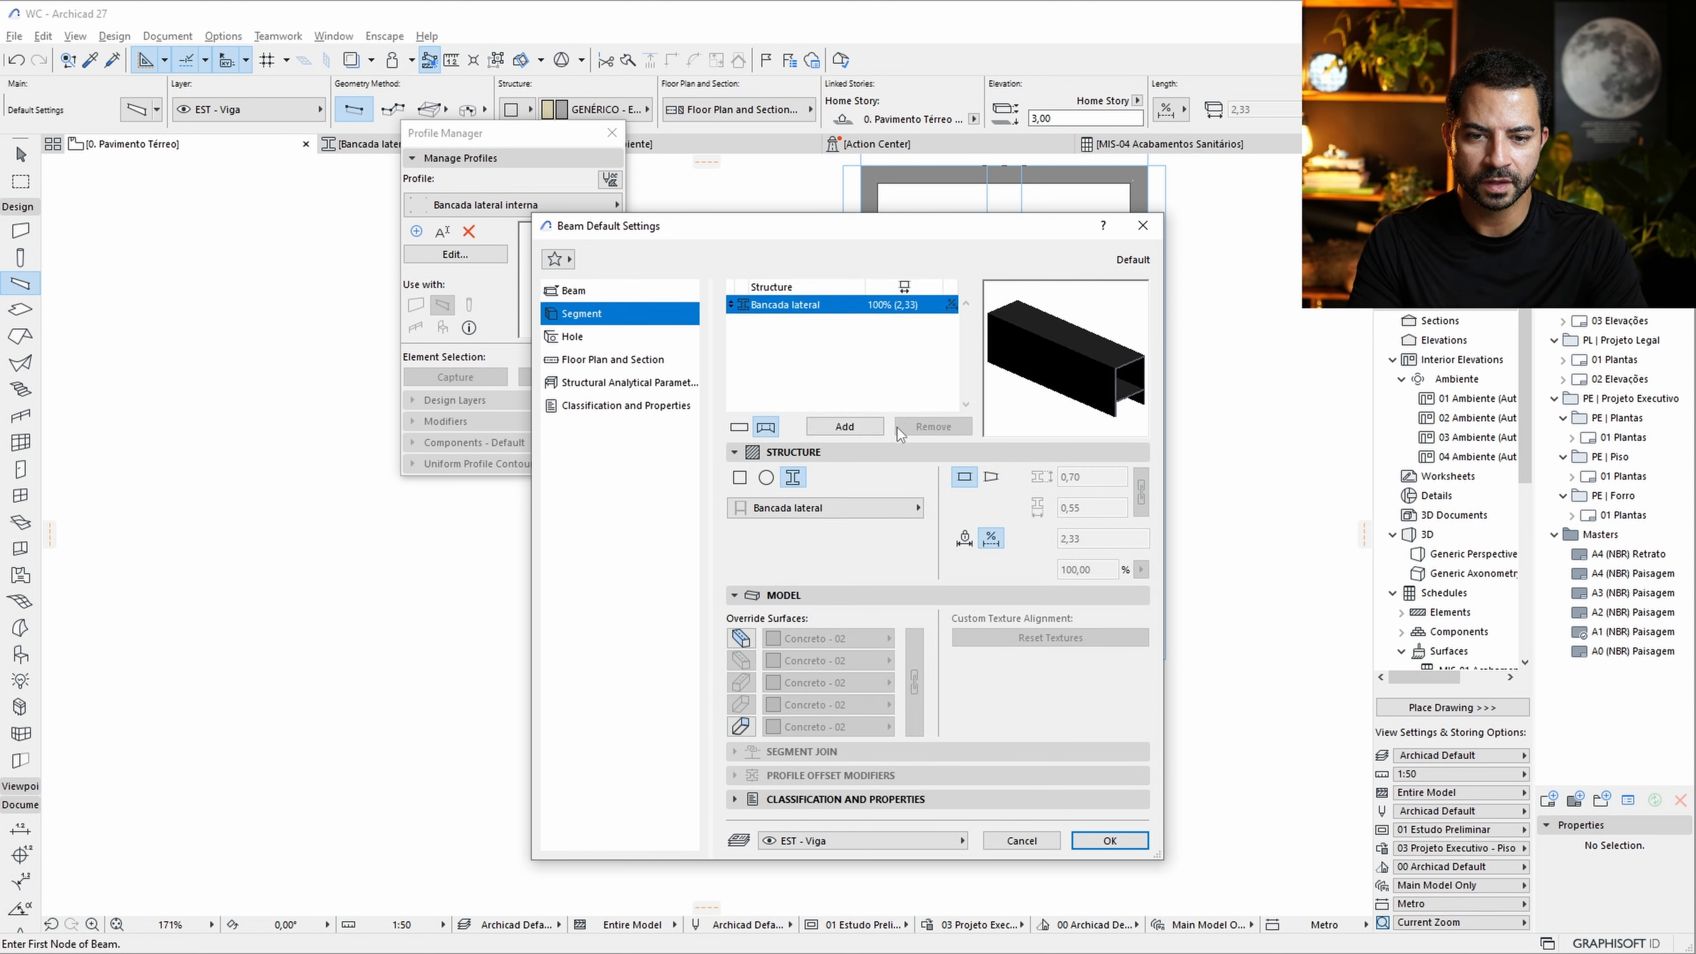
{"action": "left_click", "coordinate": [869, 428]}
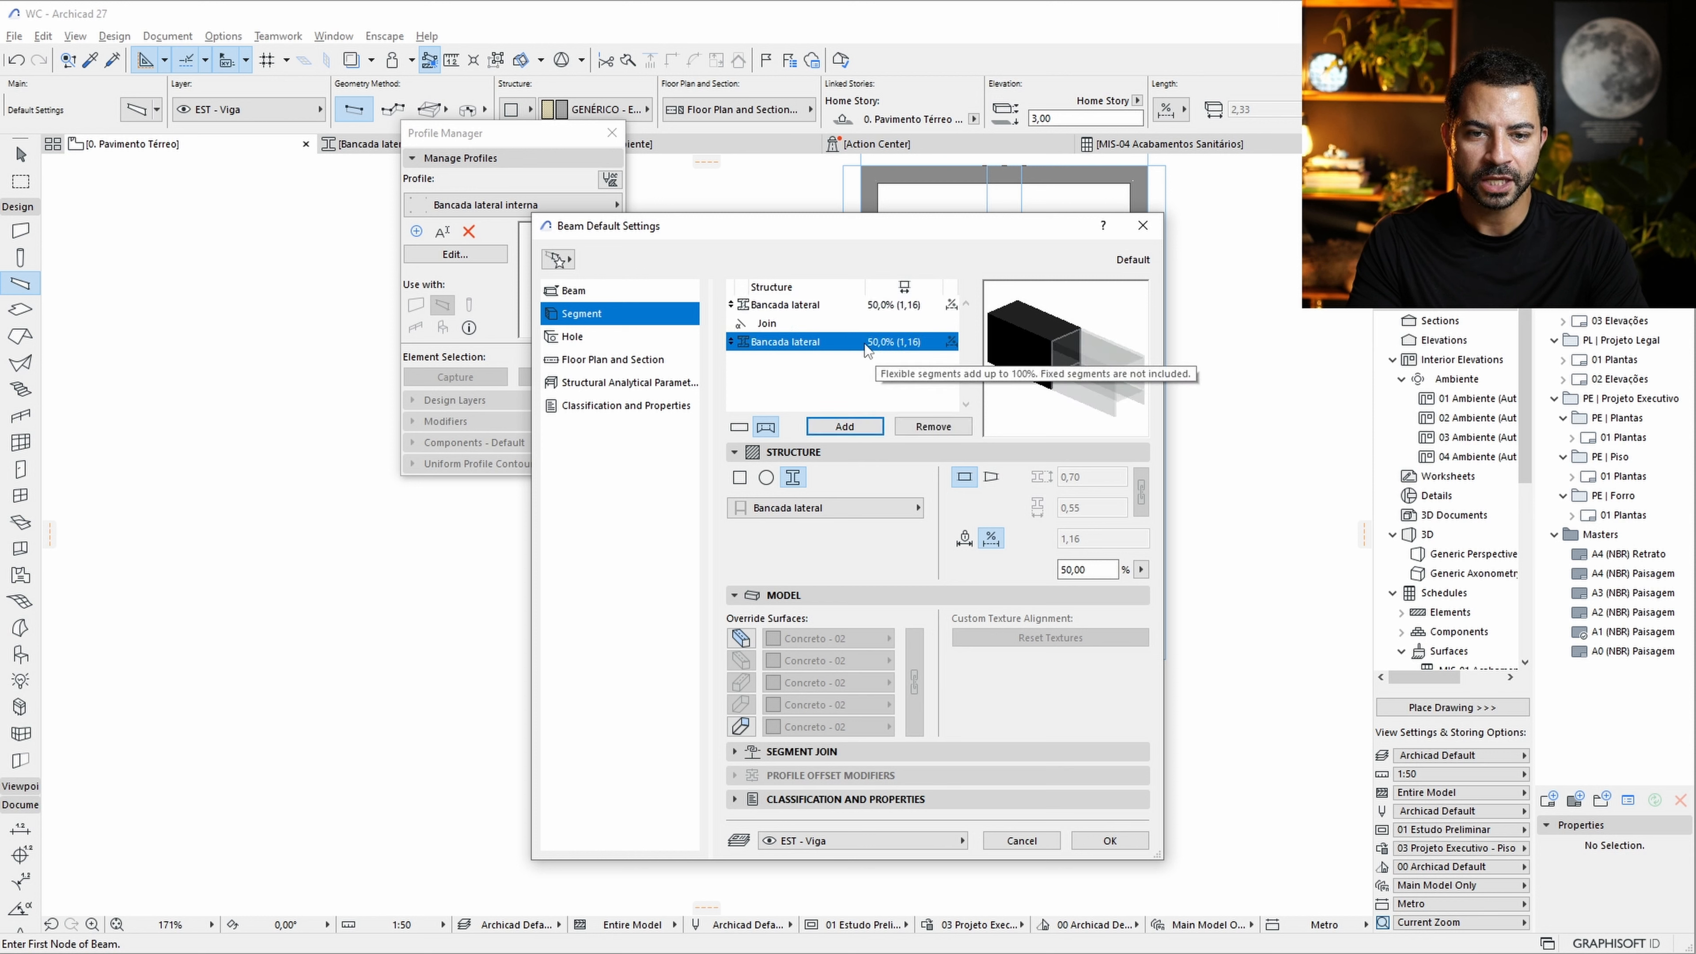
{"action": "left_click", "coordinate": [836, 341]}
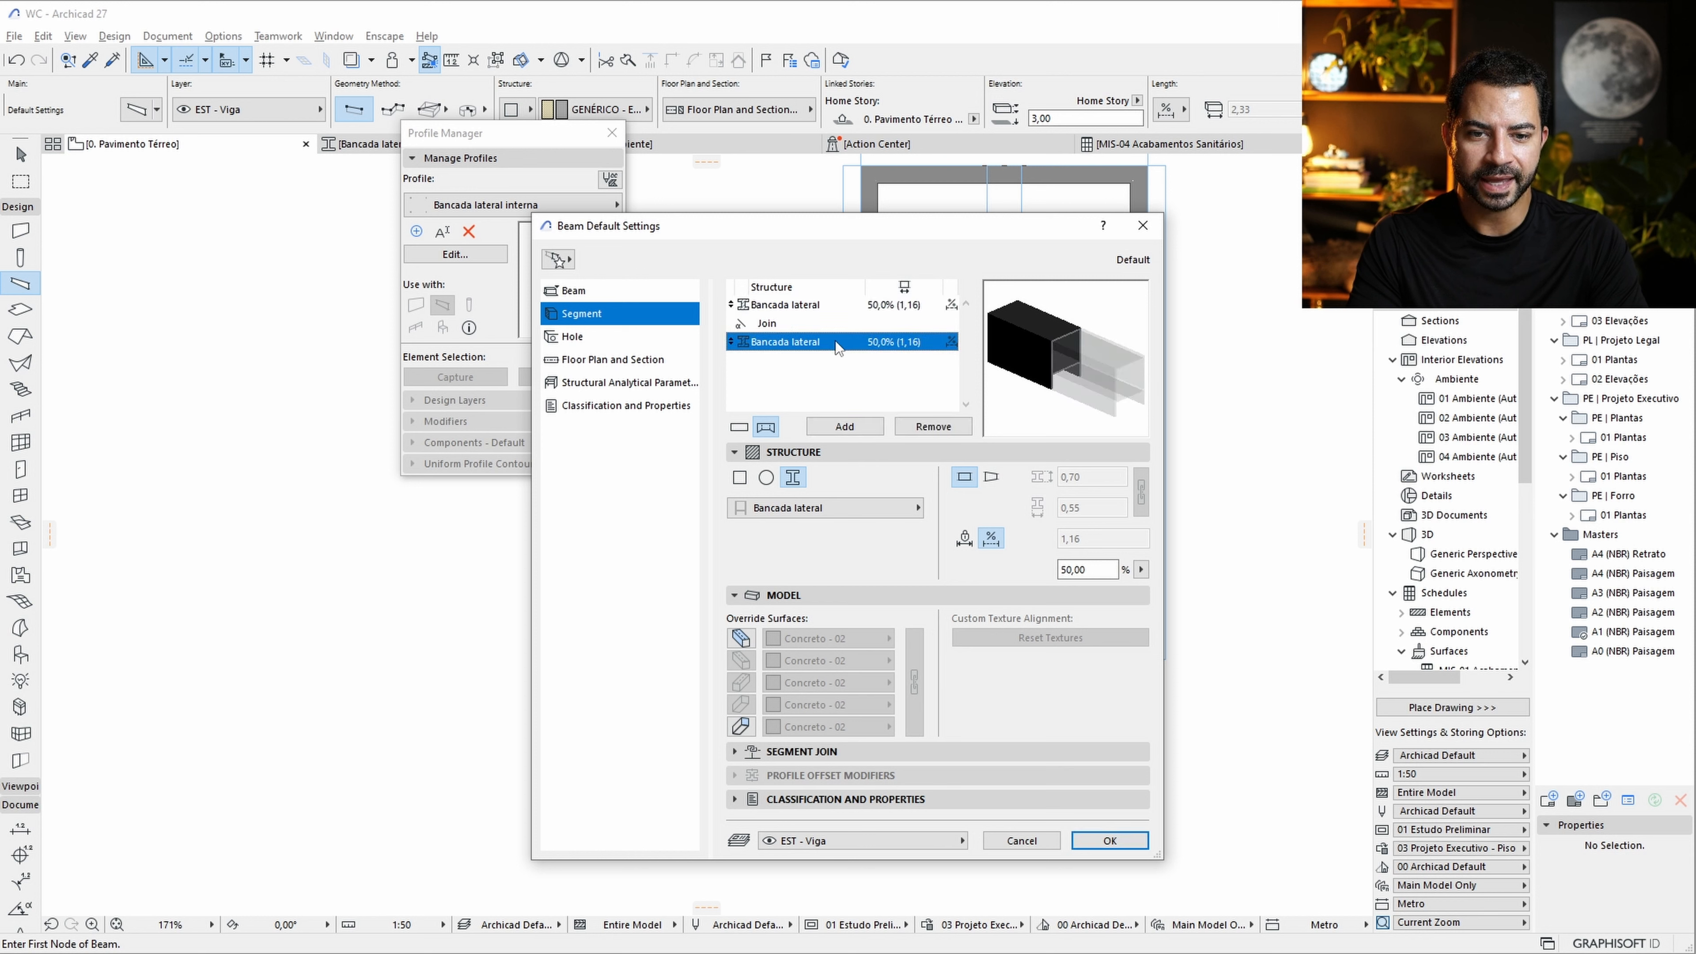
{"action": "left_click", "coordinate": [855, 425]}
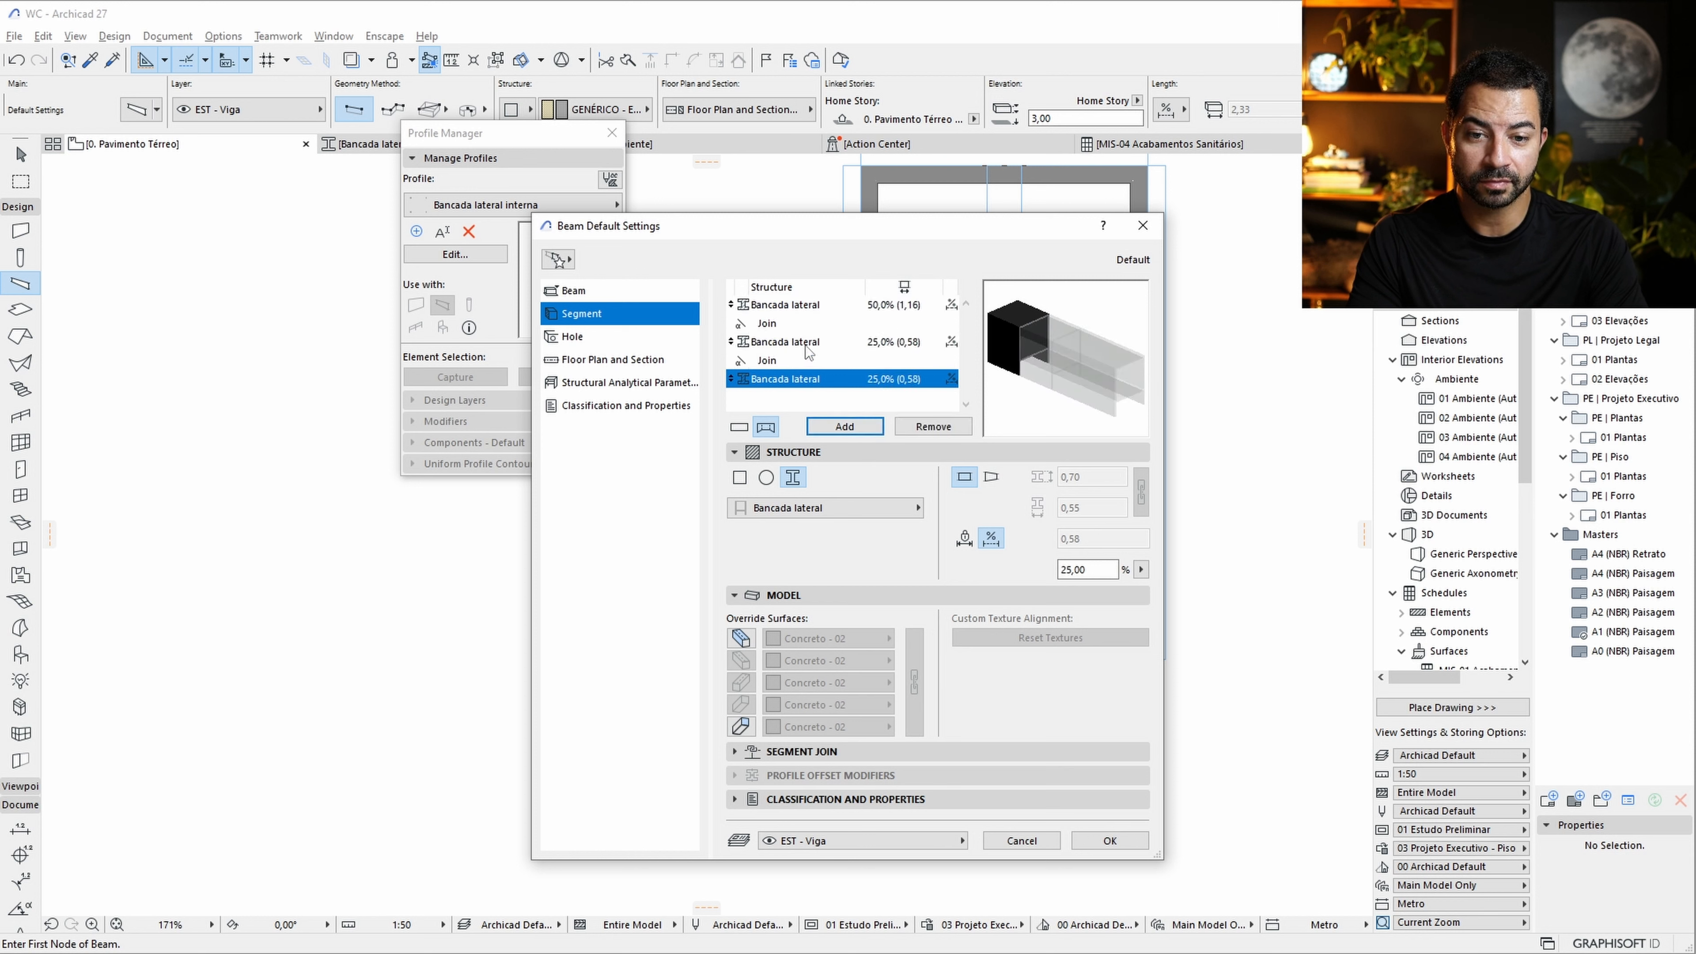
Assign the Bancada lateral interna profile to the middle beam segment.
{"action": "left_click", "coordinate": [801, 342]}
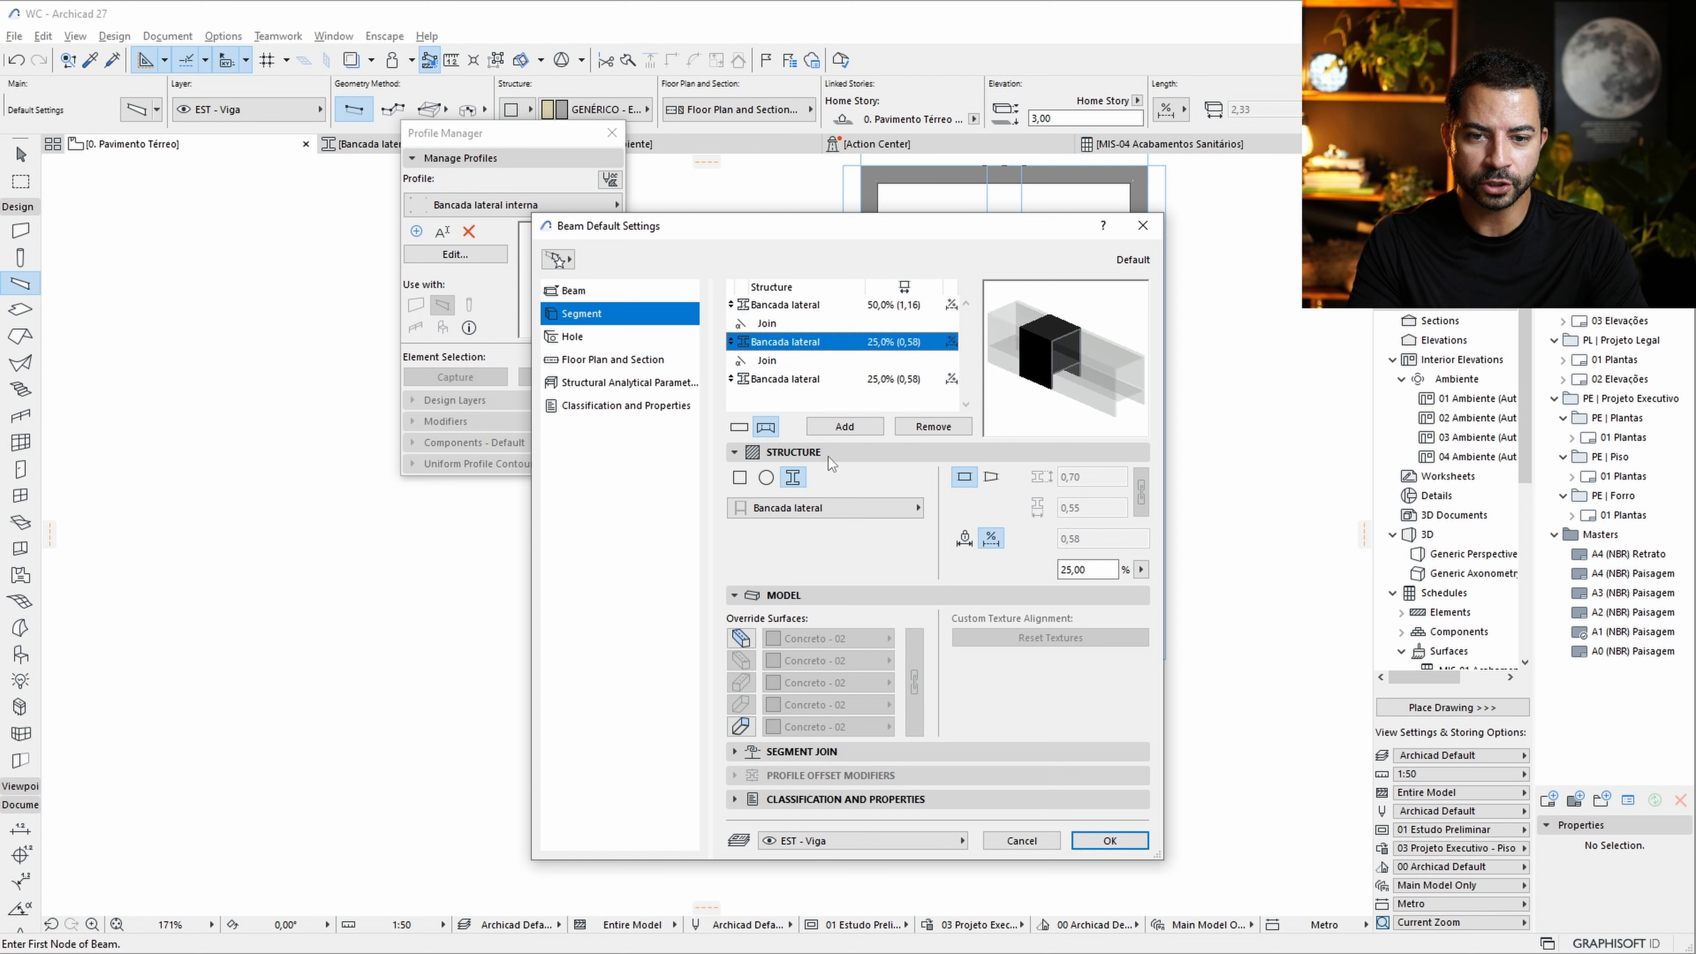
{"action": "left_click", "coordinate": [854, 504]}
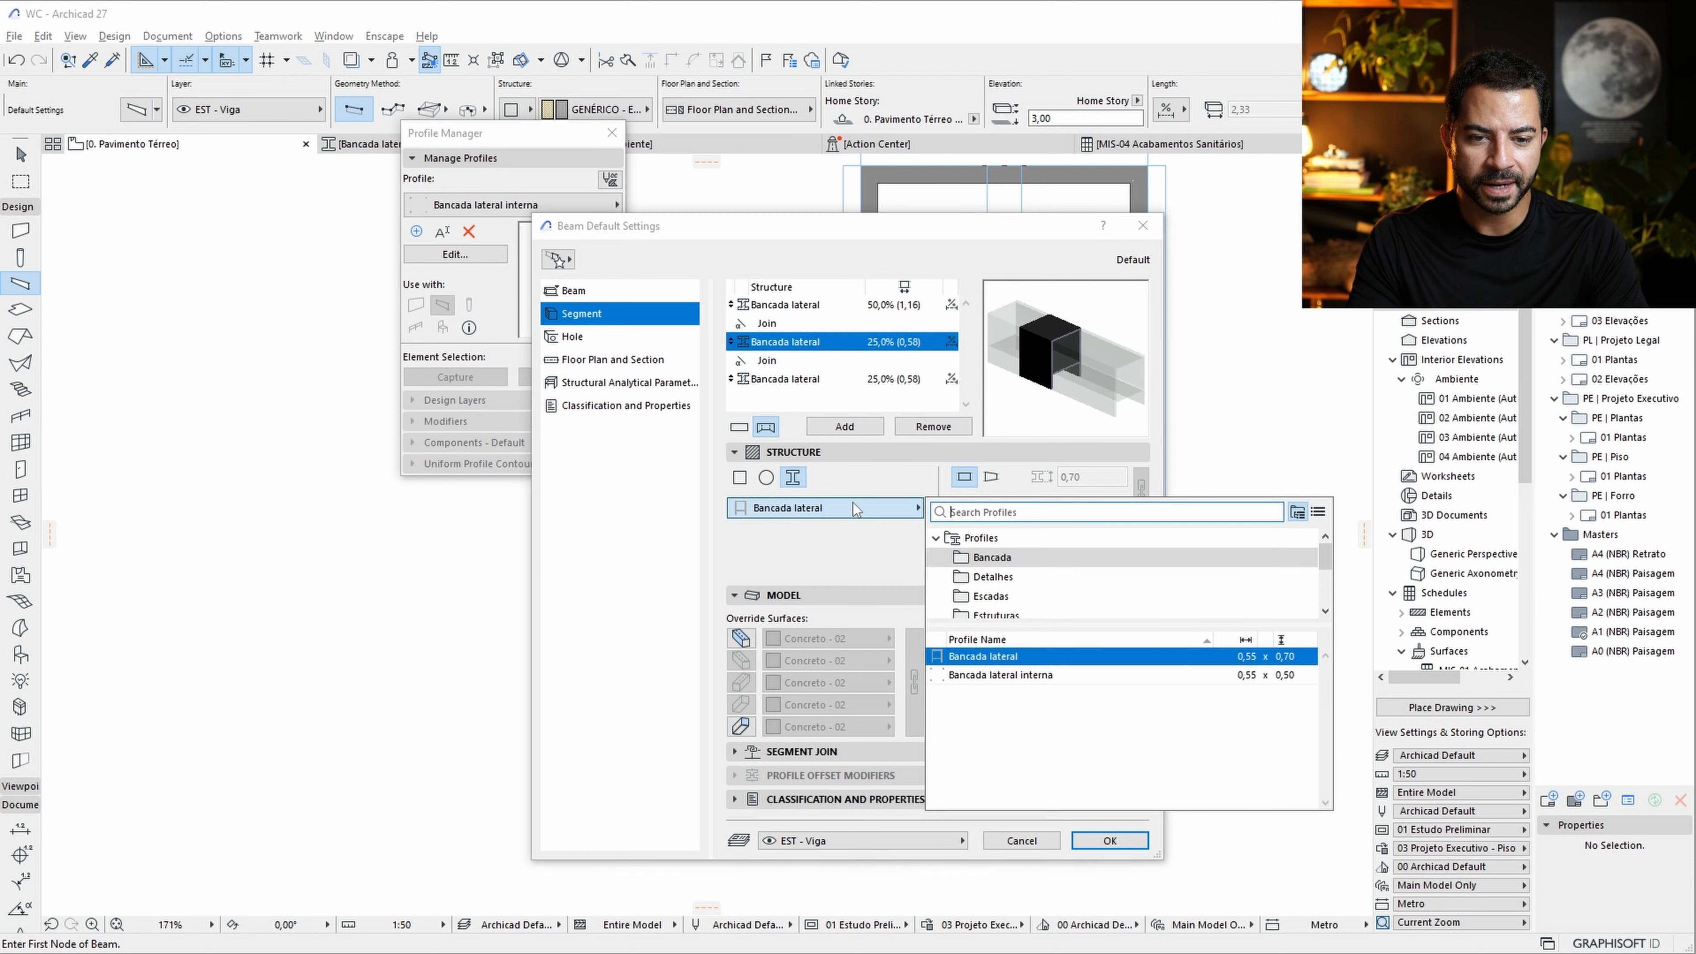
{"action": "left_click", "coordinate": [1030, 674]}
Lock both end segments at a fixed 0,03 length and start the beam at the cabinet corner.
{"action": "left_click", "coordinate": [899, 385]}
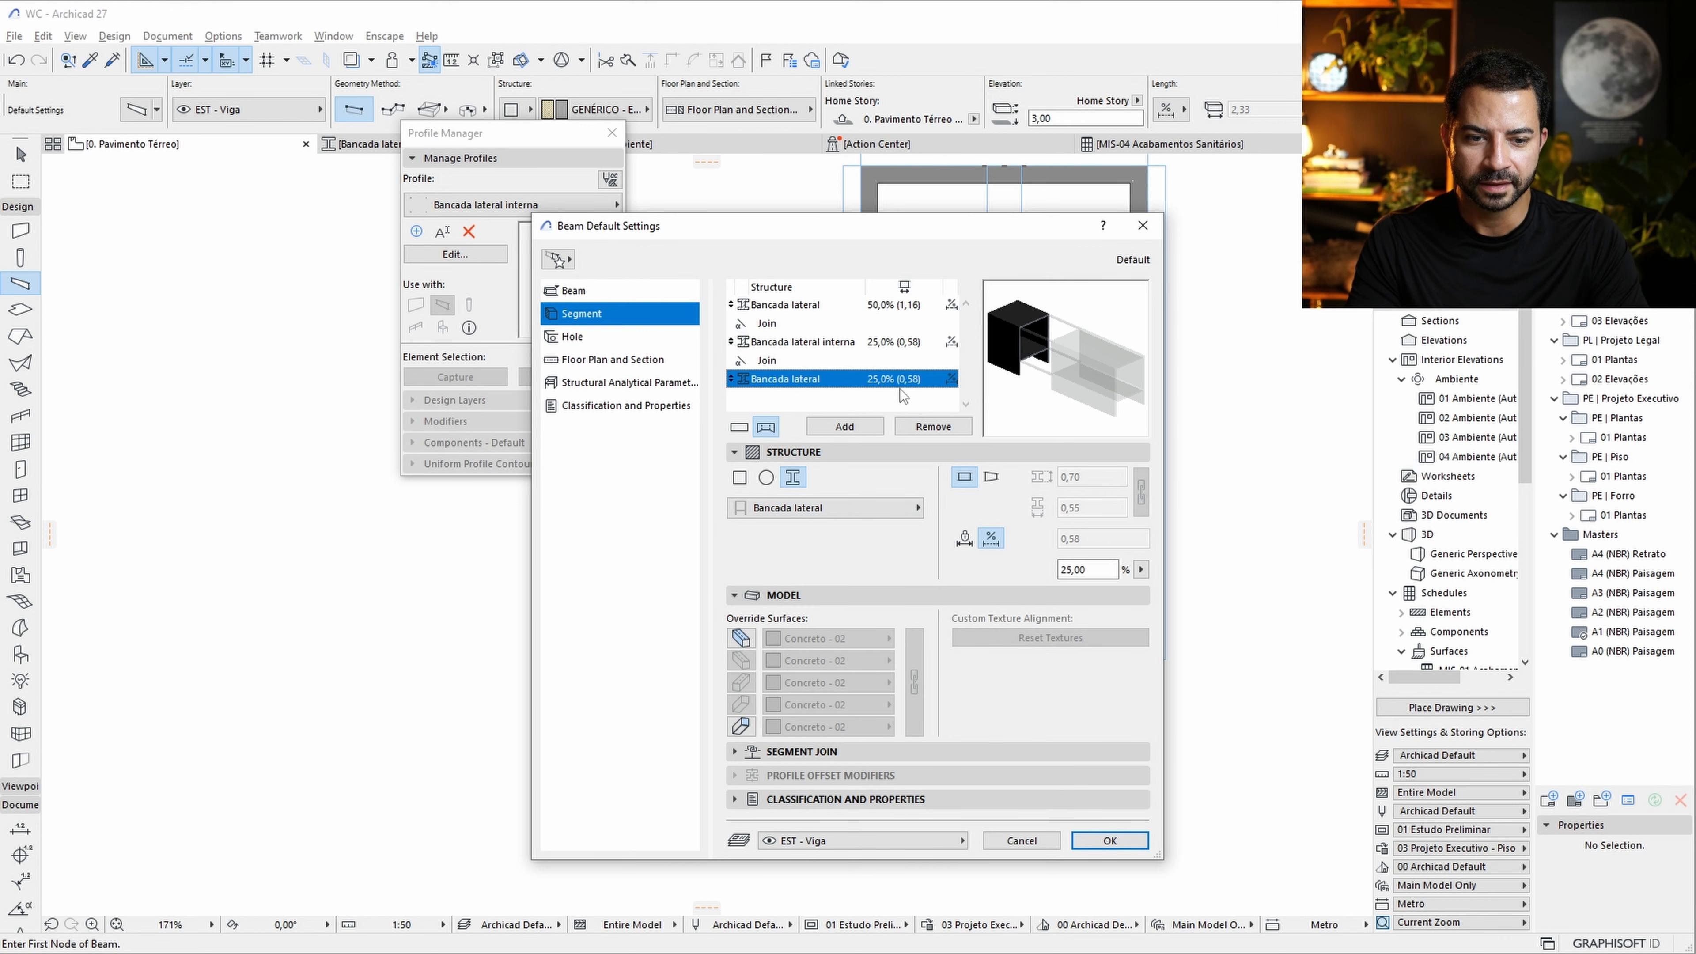
{"action": "left_click", "coordinate": [965, 538]}
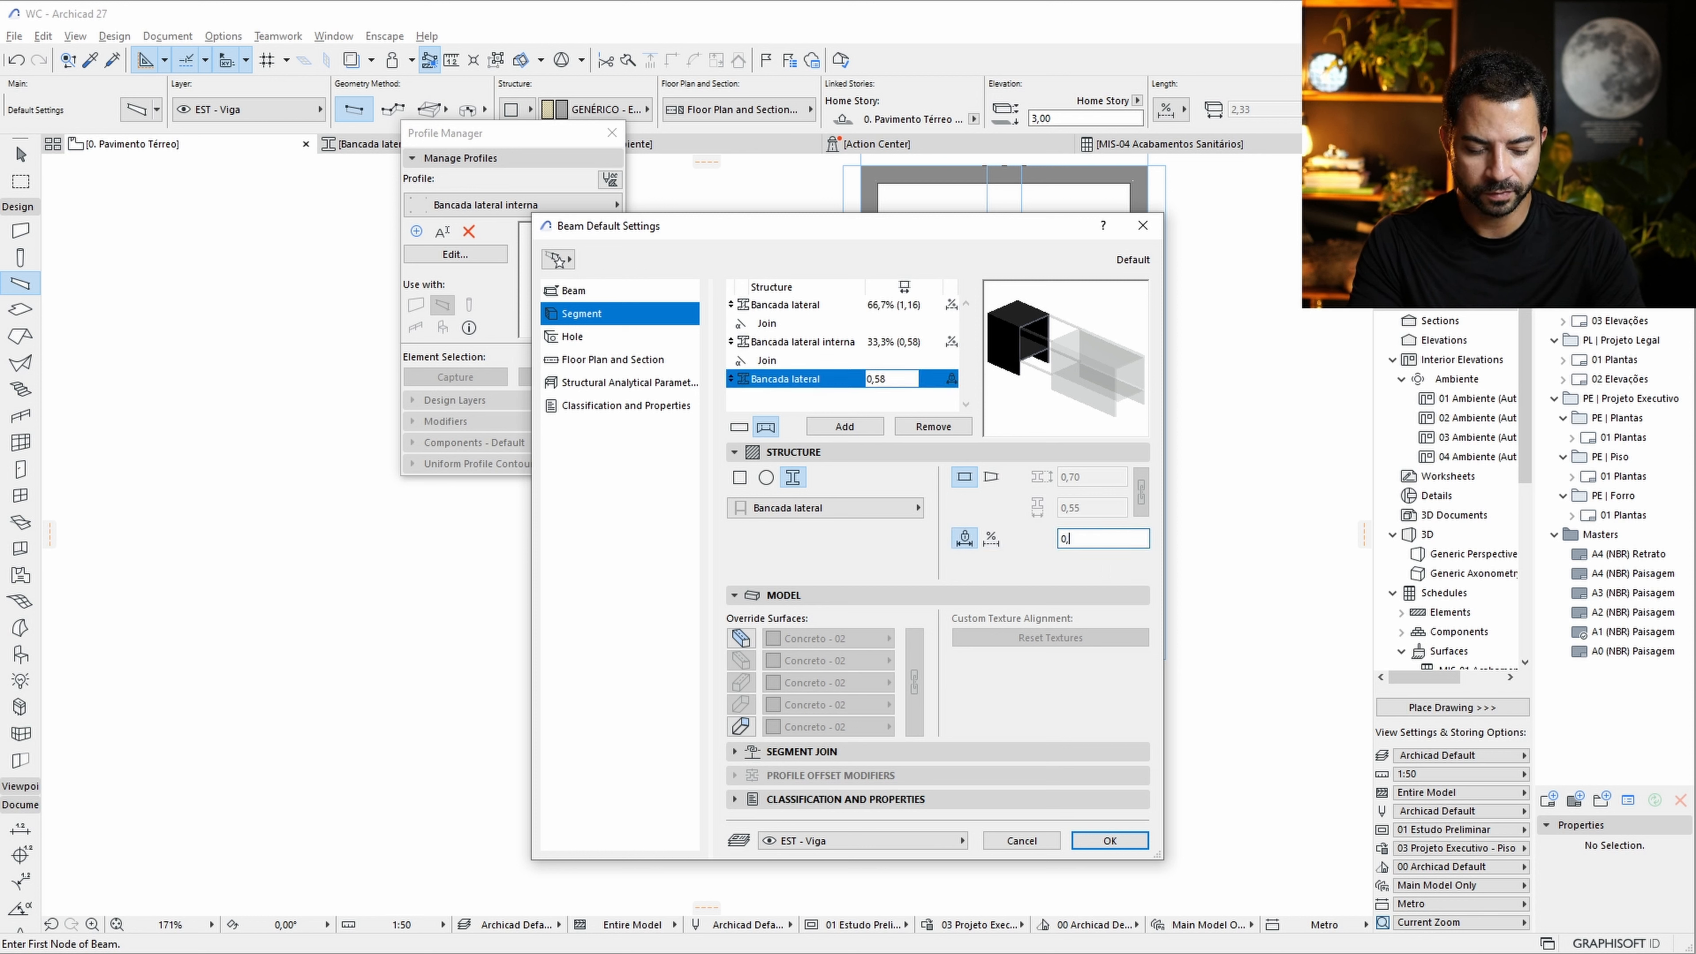
{"action": "left_click", "coordinate": [840, 302]}
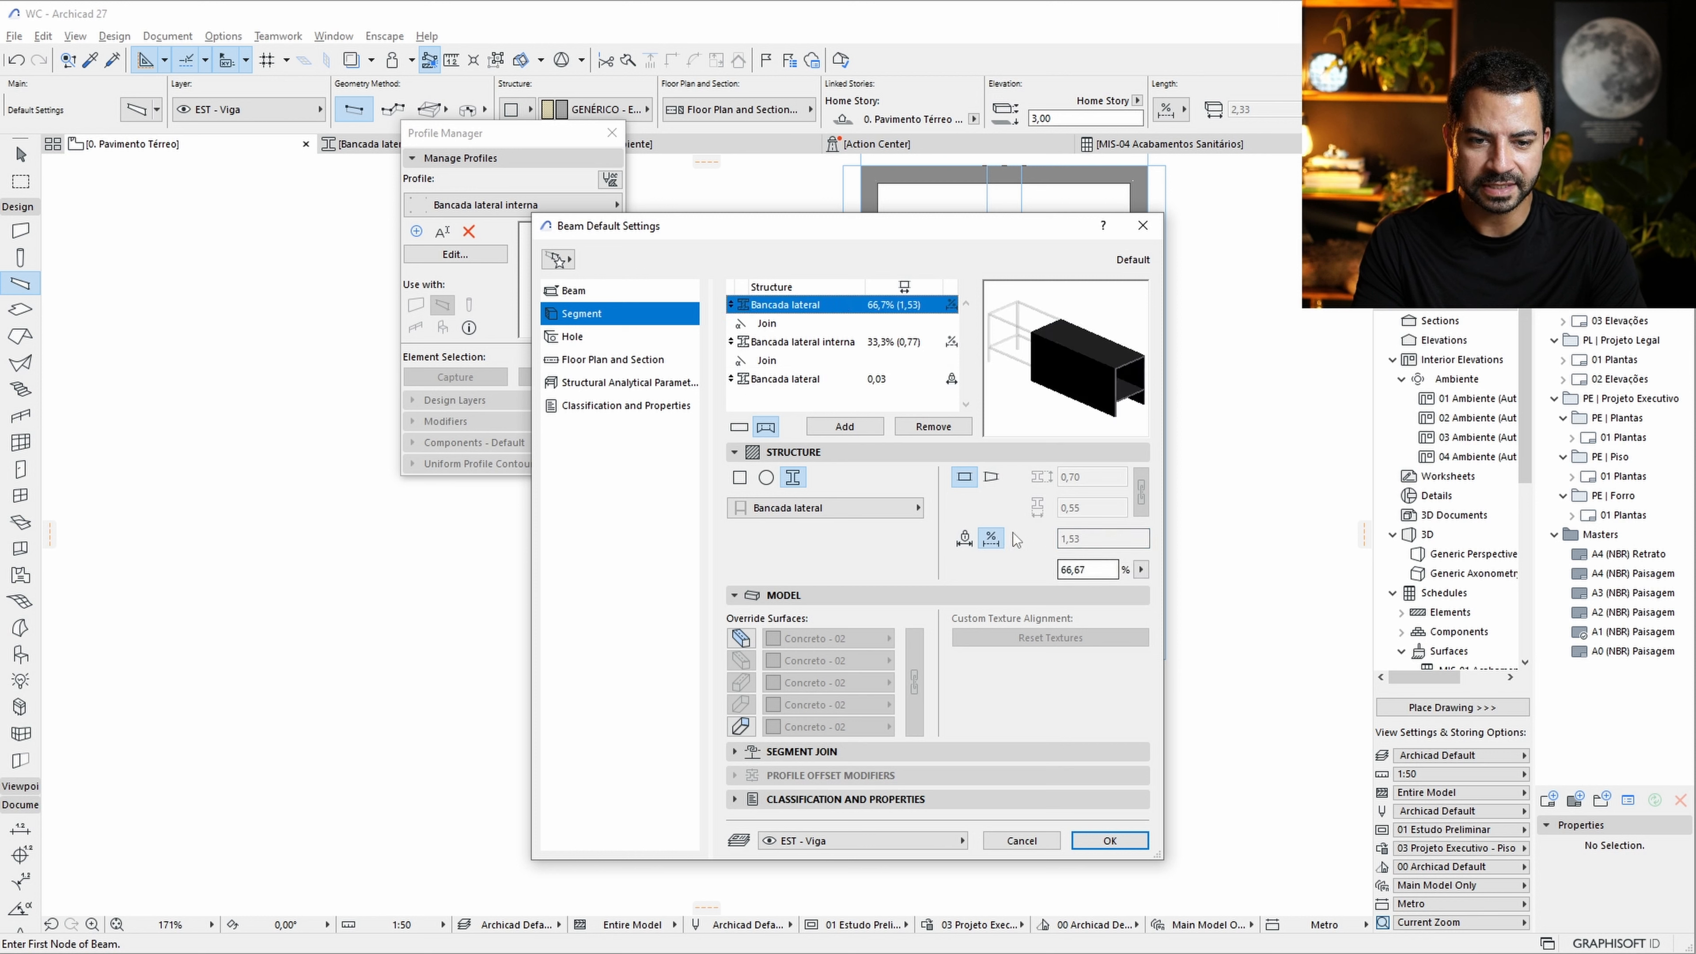
{"action": "left_click", "coordinate": [966, 538]}
{"action": "left_click", "coordinate": [1083, 540]}
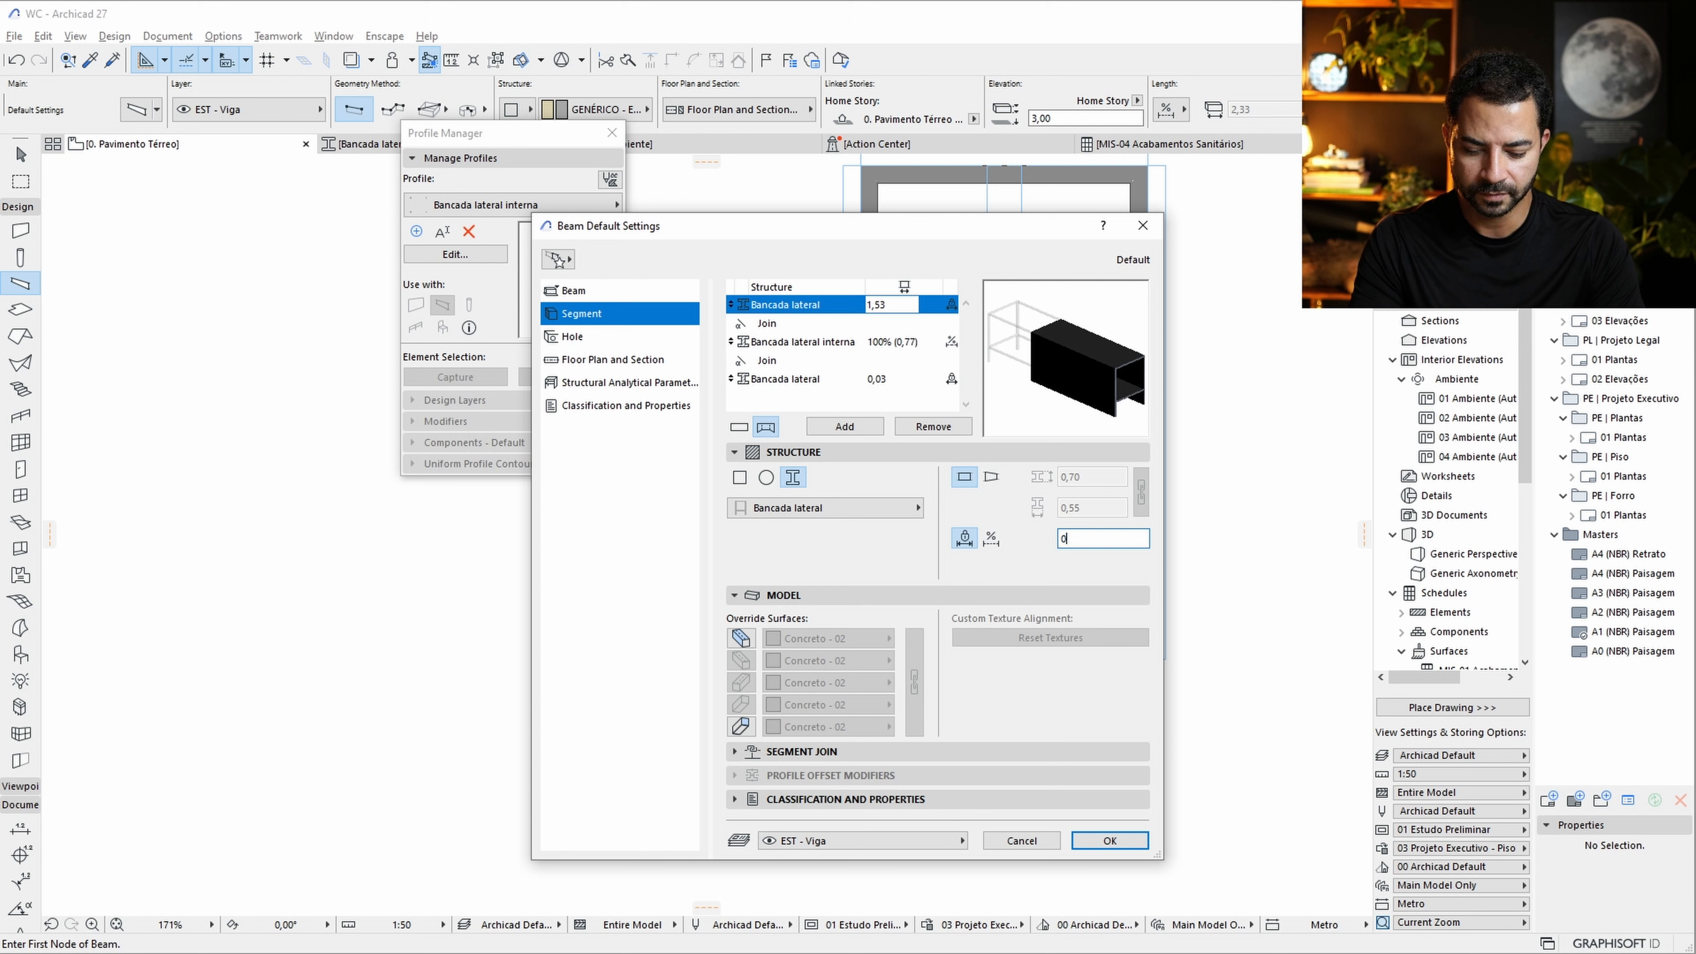
{"action": "left_click", "coordinate": [828, 341]}
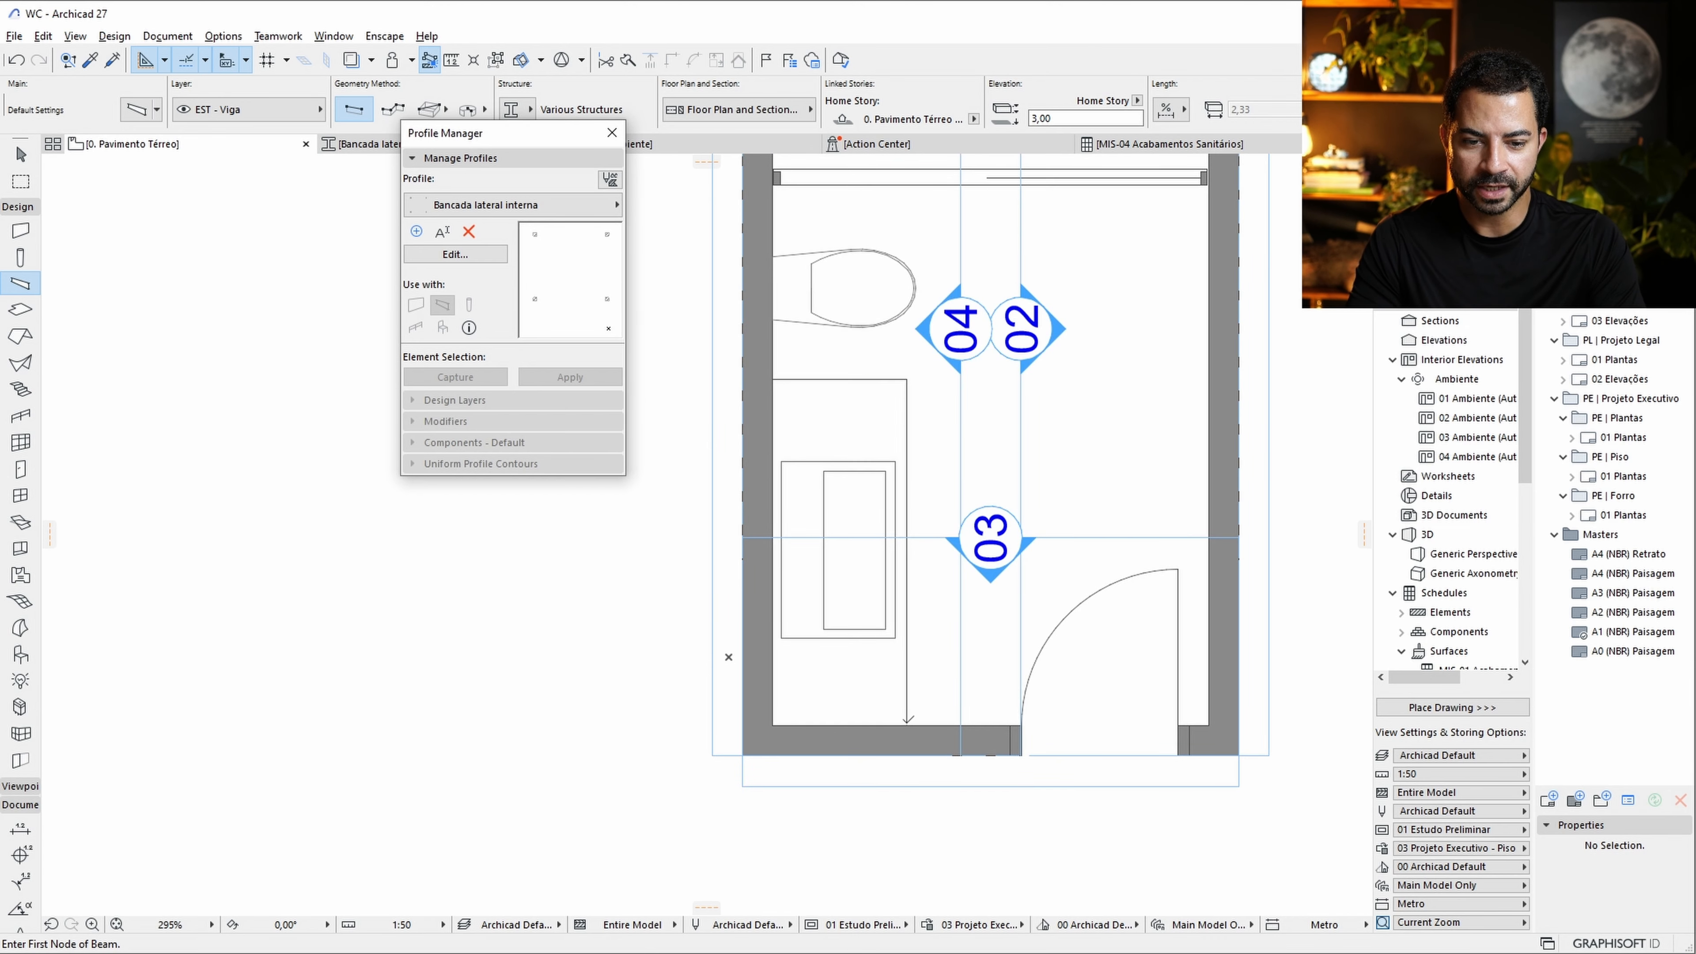
{"action": "left_click", "coordinate": [907, 726]}
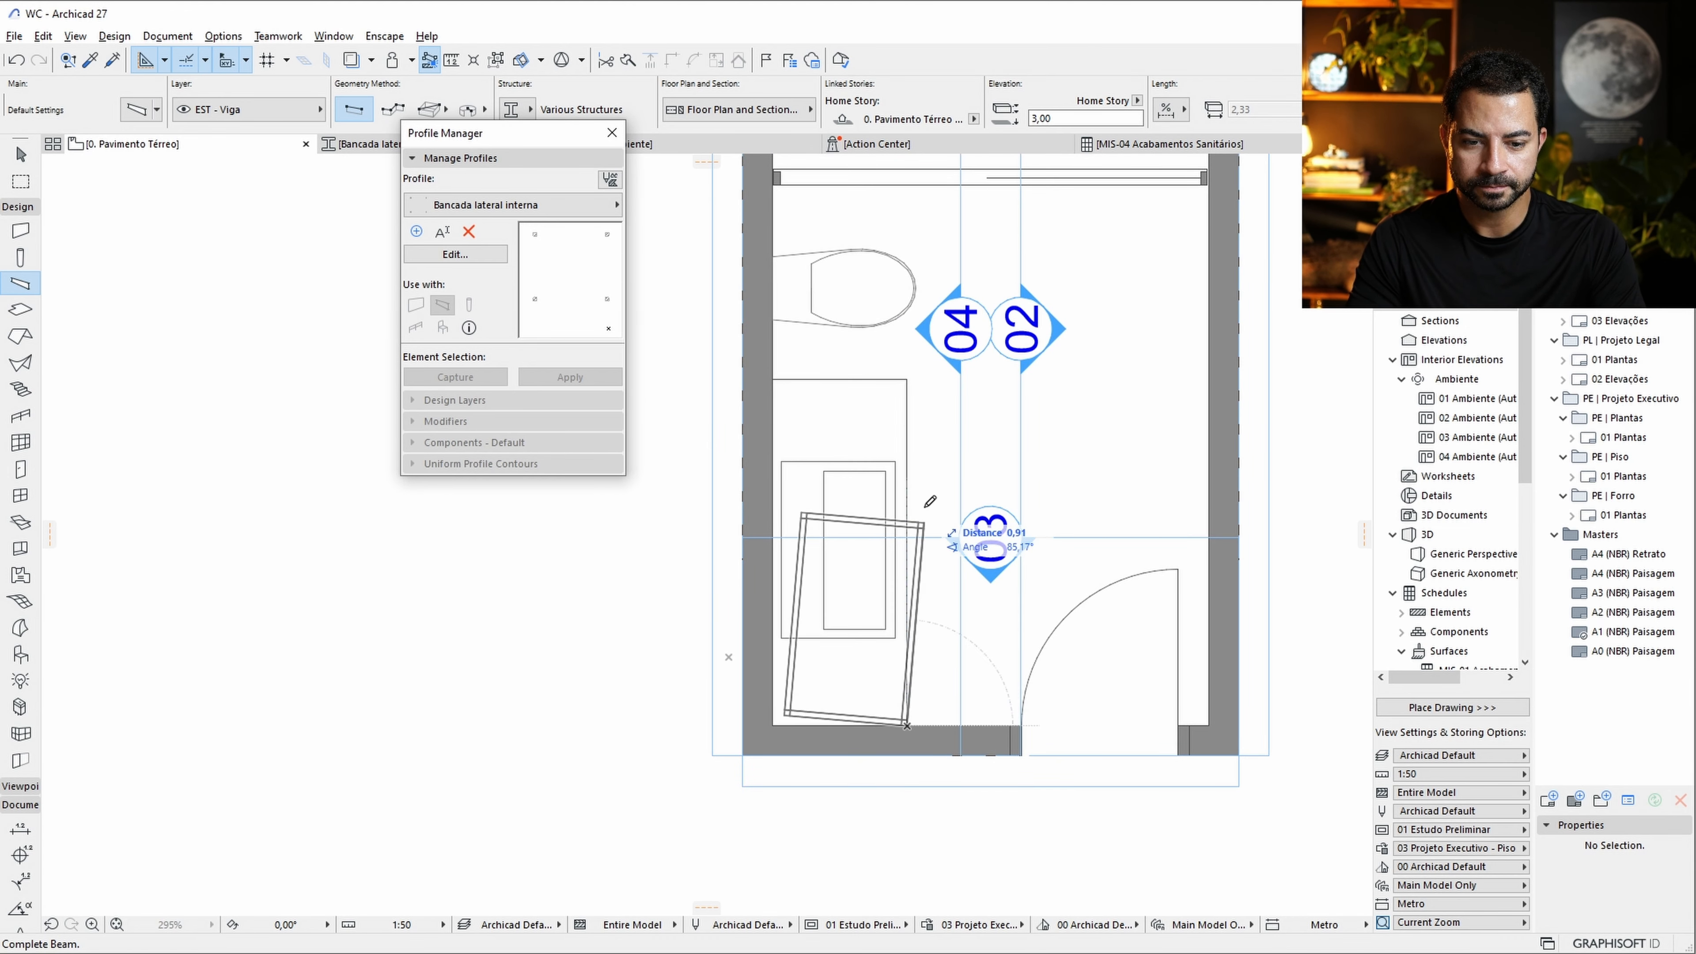
Draw the vanity beam along the cabinet at 0,00 elevation.
{"action": "left_click", "coordinate": [907, 379]}
{"action": "left_click", "coordinate": [875, 486]}
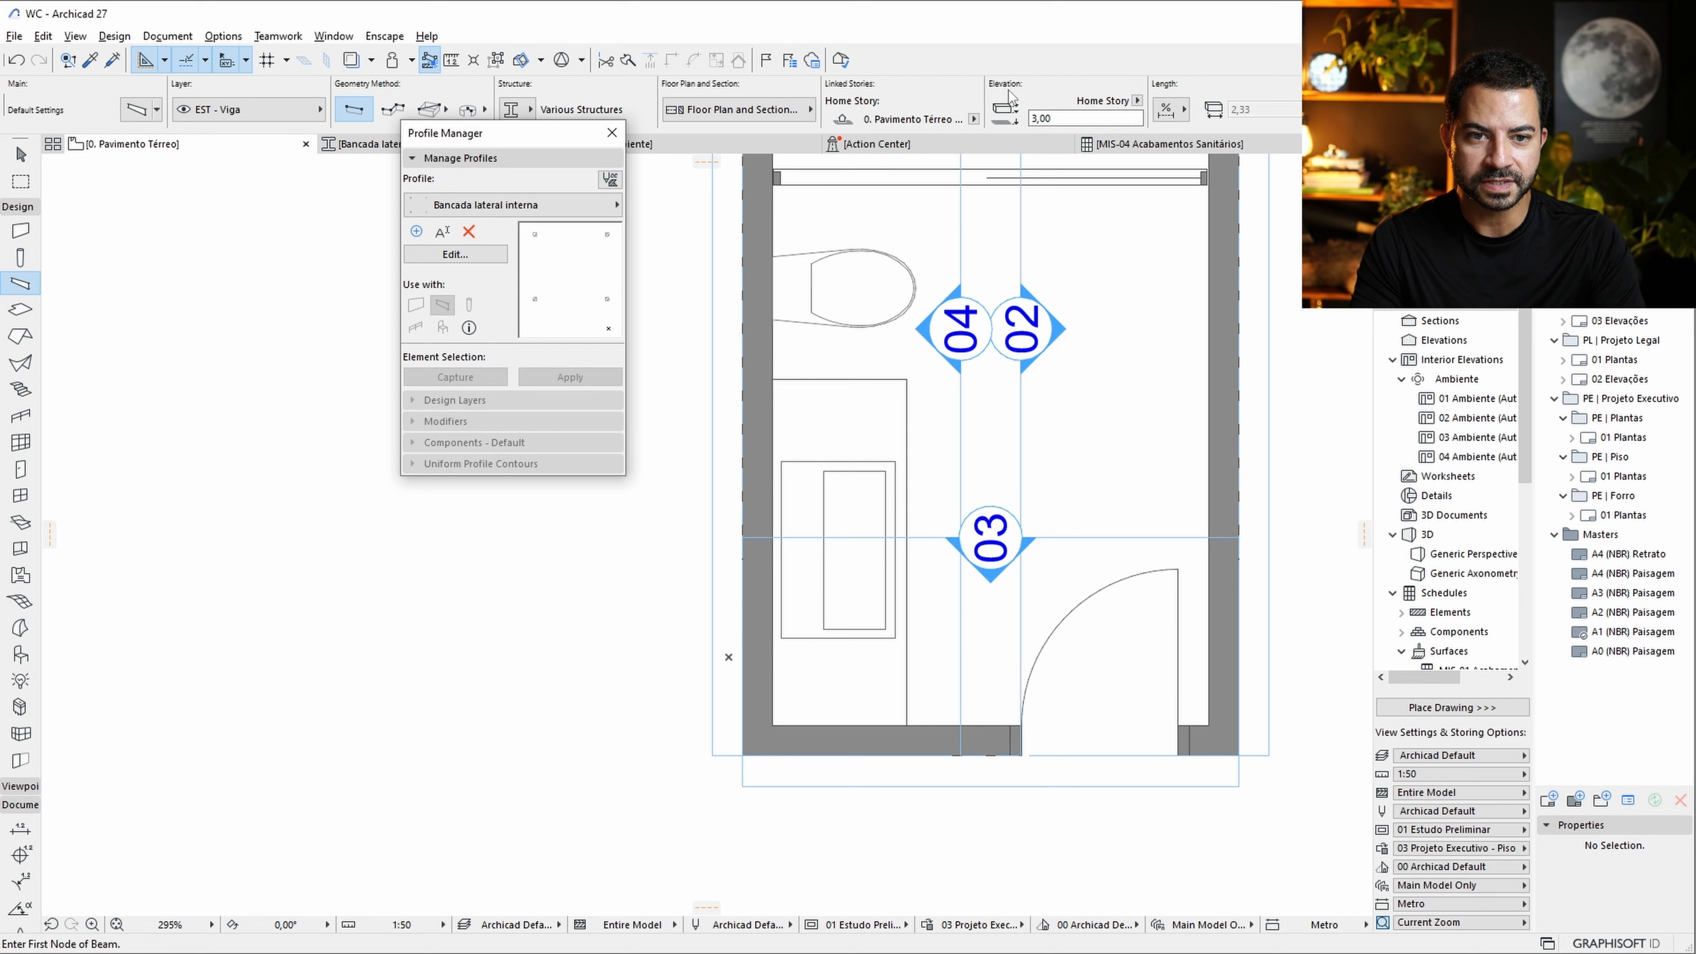
{"action": "left_click", "coordinate": [1047, 118]}
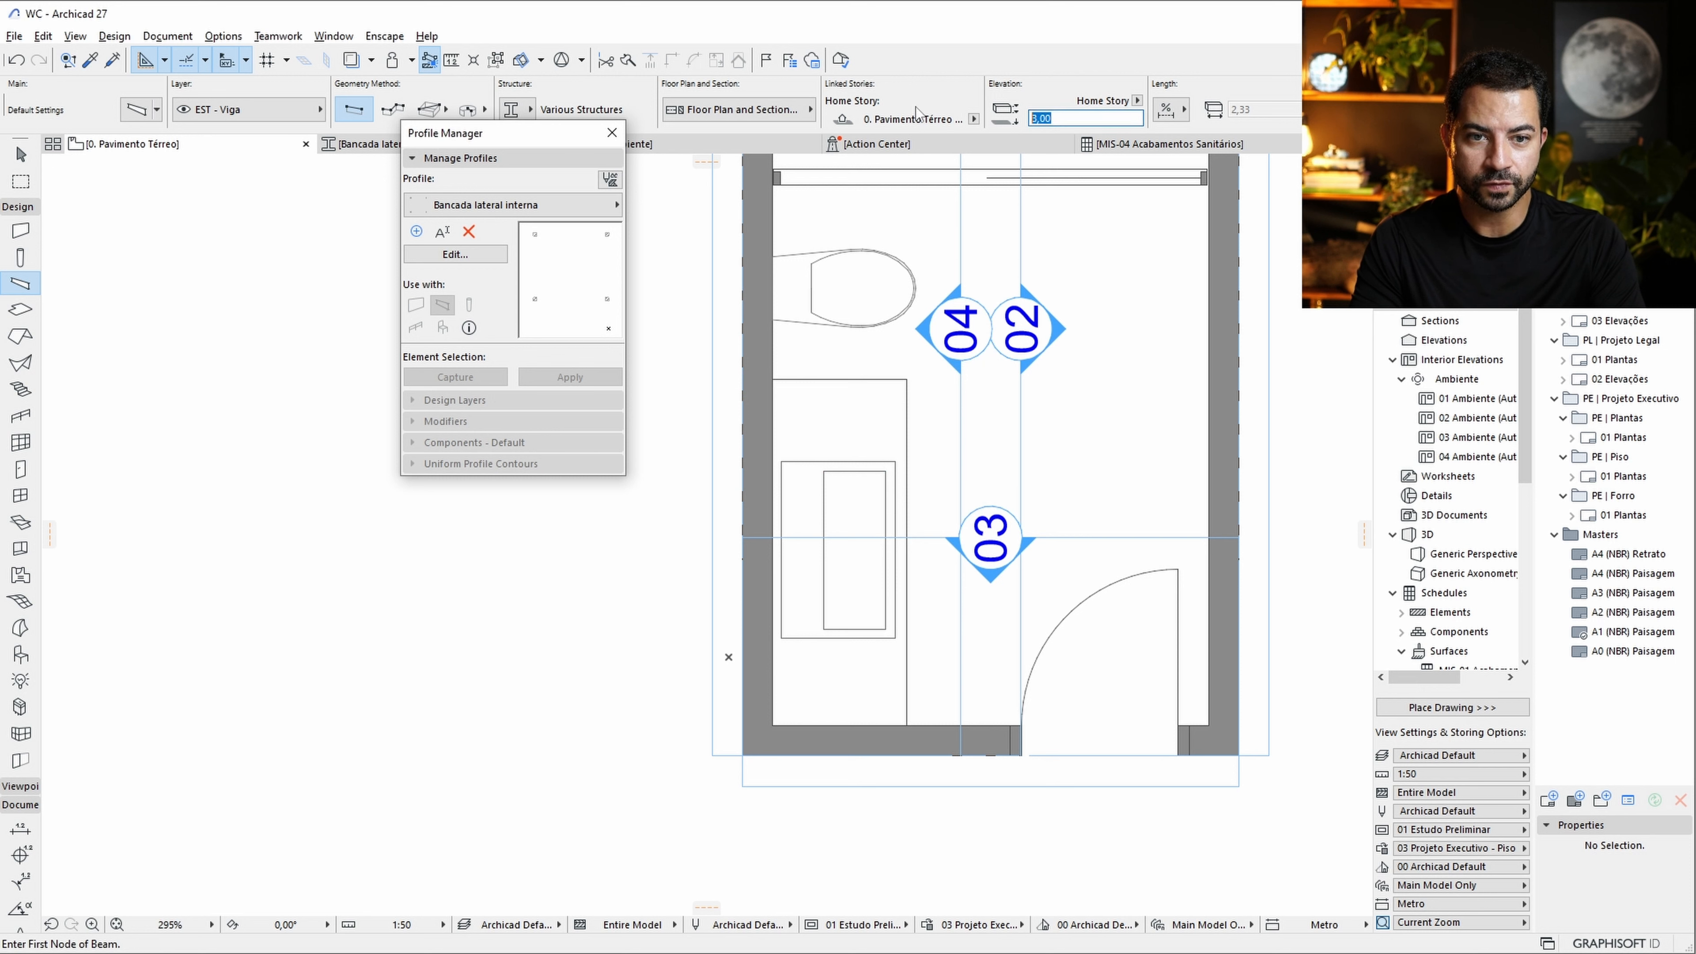
{"action": "left_click", "coordinate": [906, 726]}
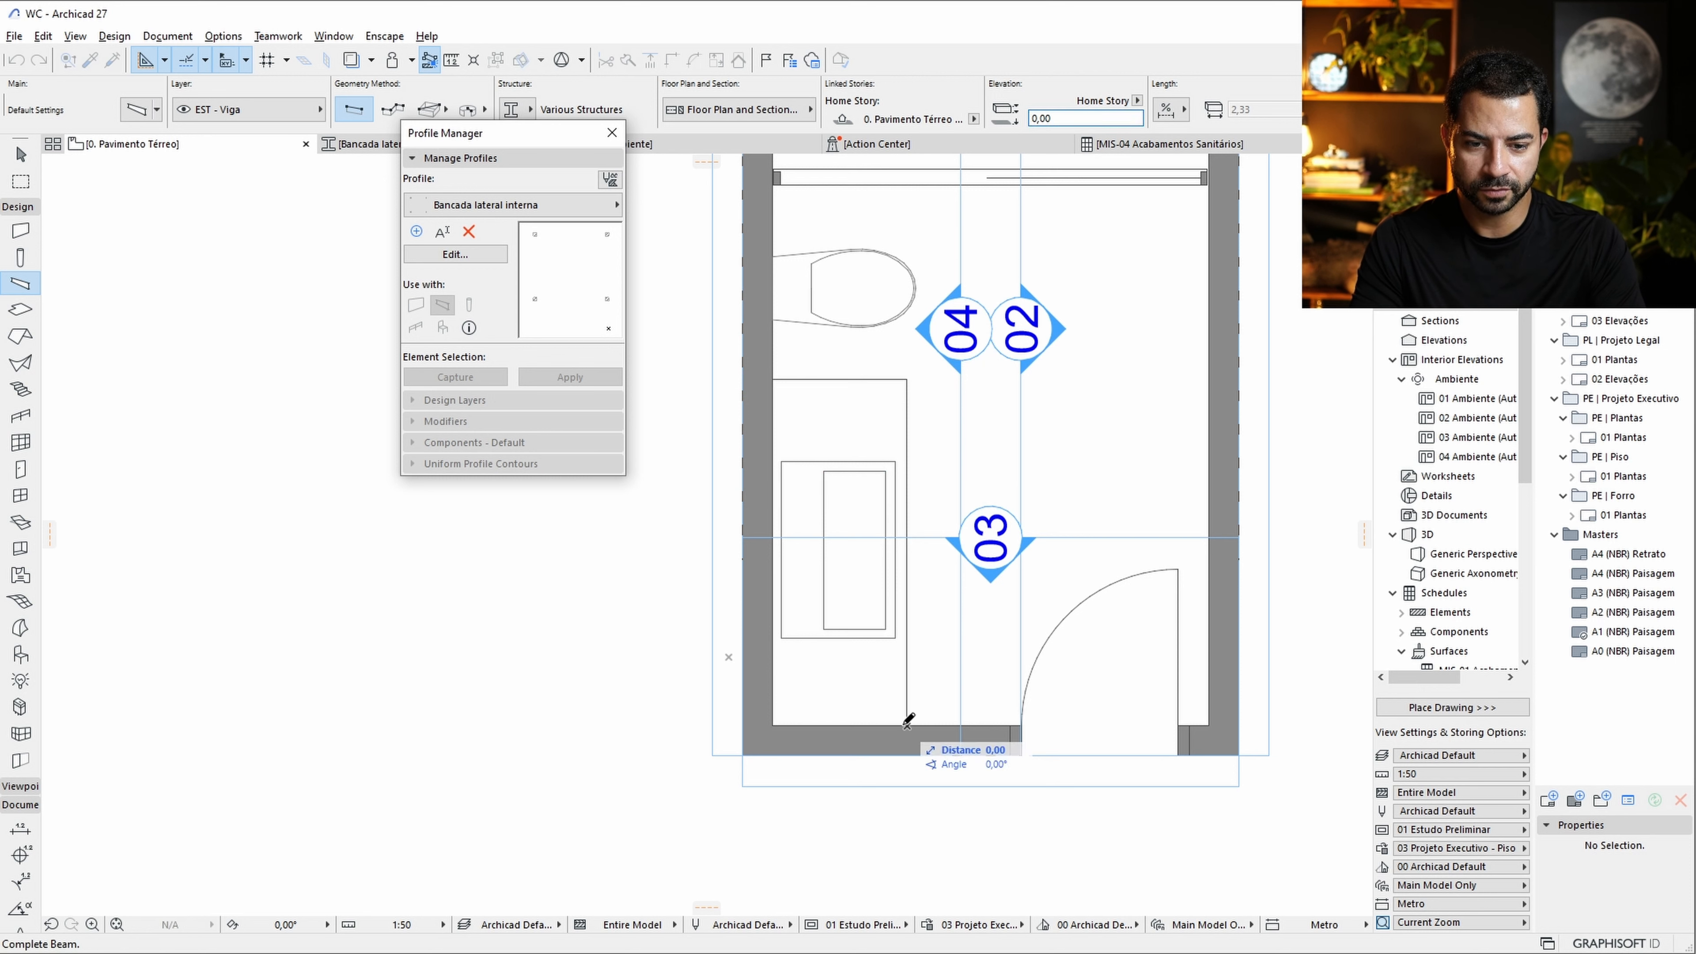
{"action": "left_click", "coordinate": [907, 379]}
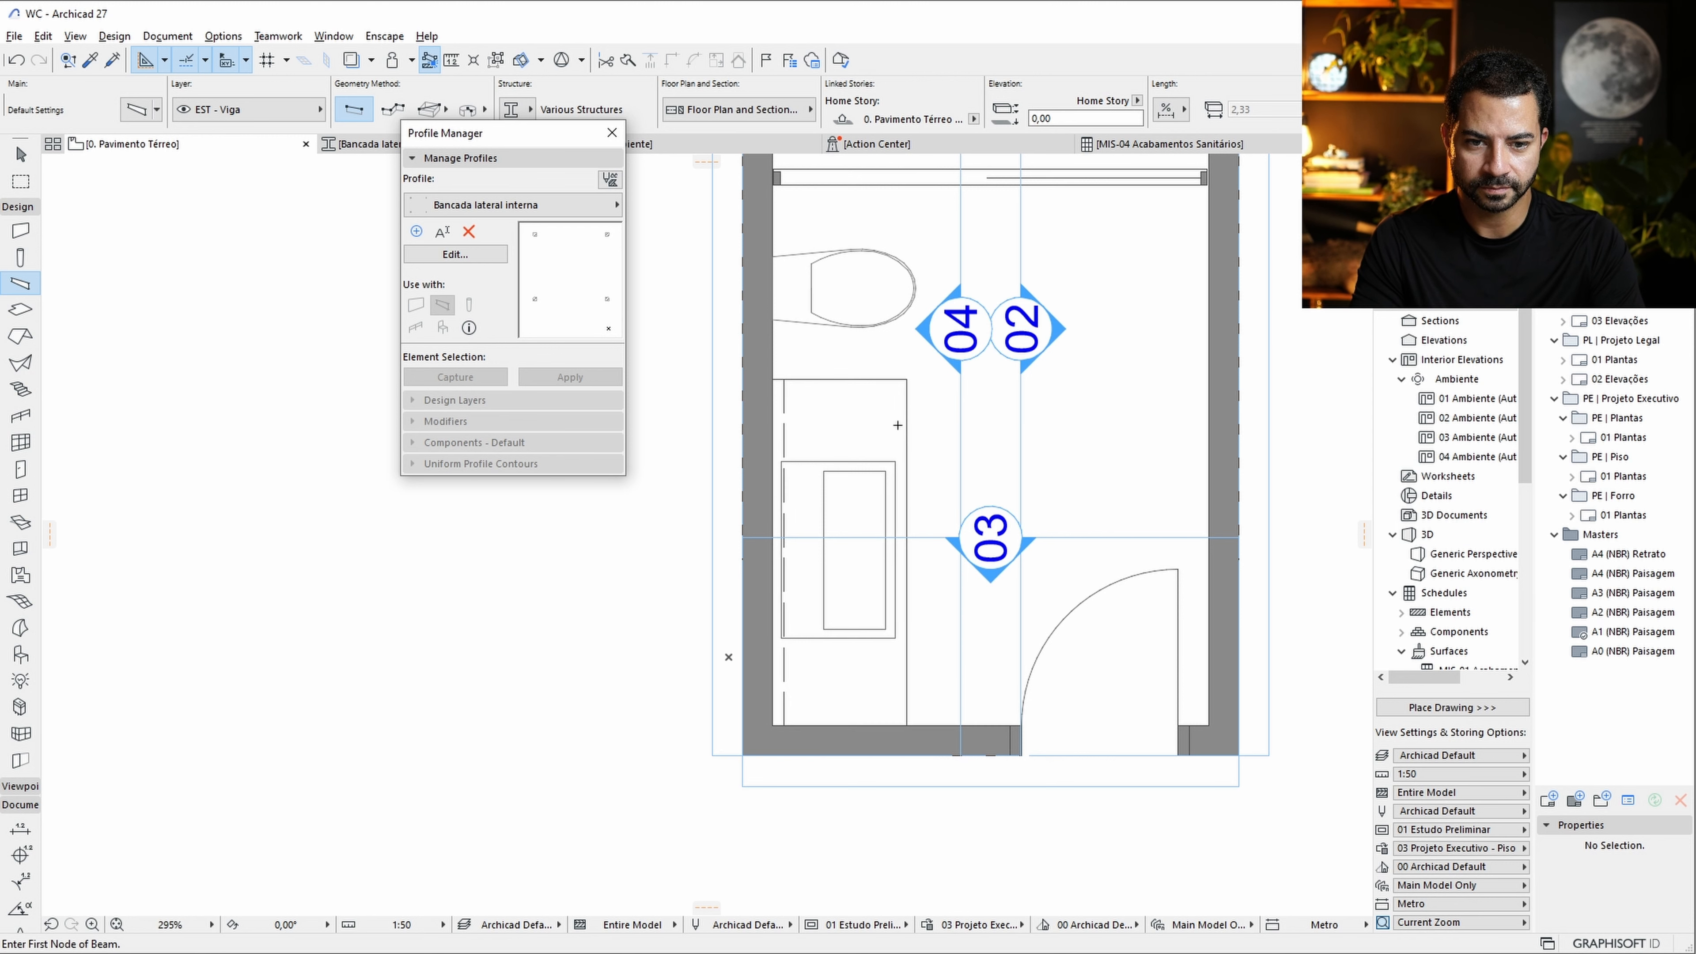
{"action": "middle_click_drag", "start_coordinate": [839, 440], "coordinate": [788, 447]}
{"action": "key", "text": "Escape"}
{"action": "left_click", "coordinate": [735, 406]}
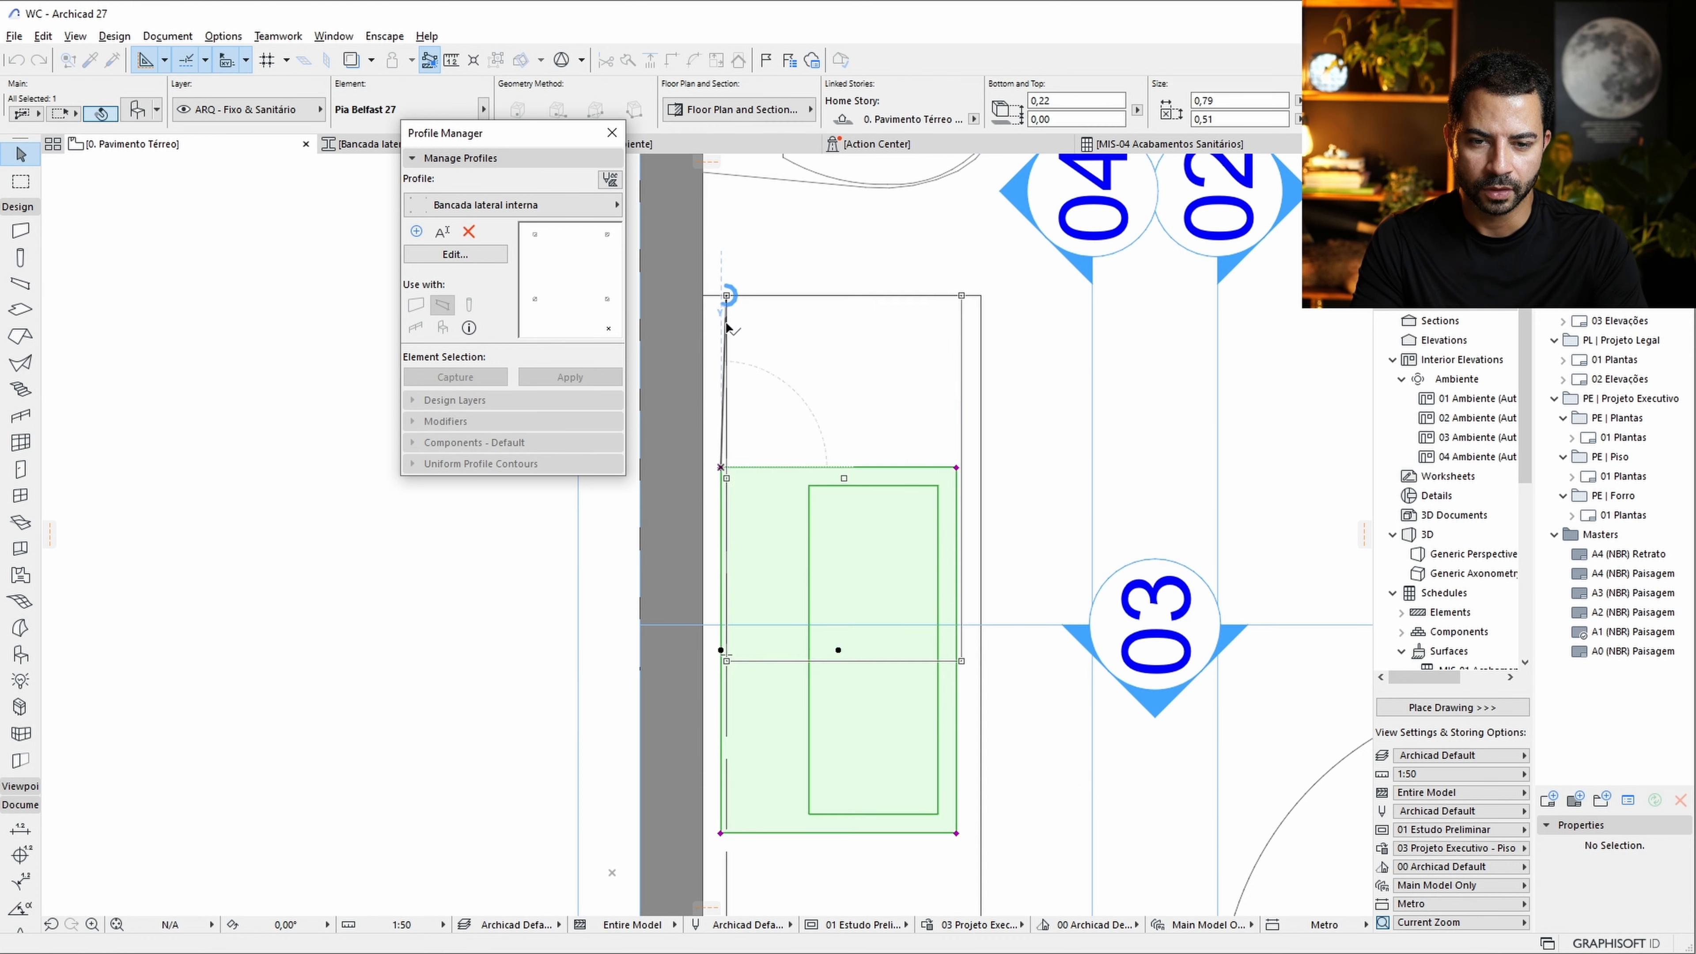
Move the Pia Belfast 27 sink to the counter corner and stretch it to the counter edge.
{"action": "left_click", "coordinate": [729, 298]}
{"action": "middle_click_drag", "start_coordinate": [884, 626], "coordinate": [844, 545]}
{"action": "left_click", "coordinate": [925, 581]}
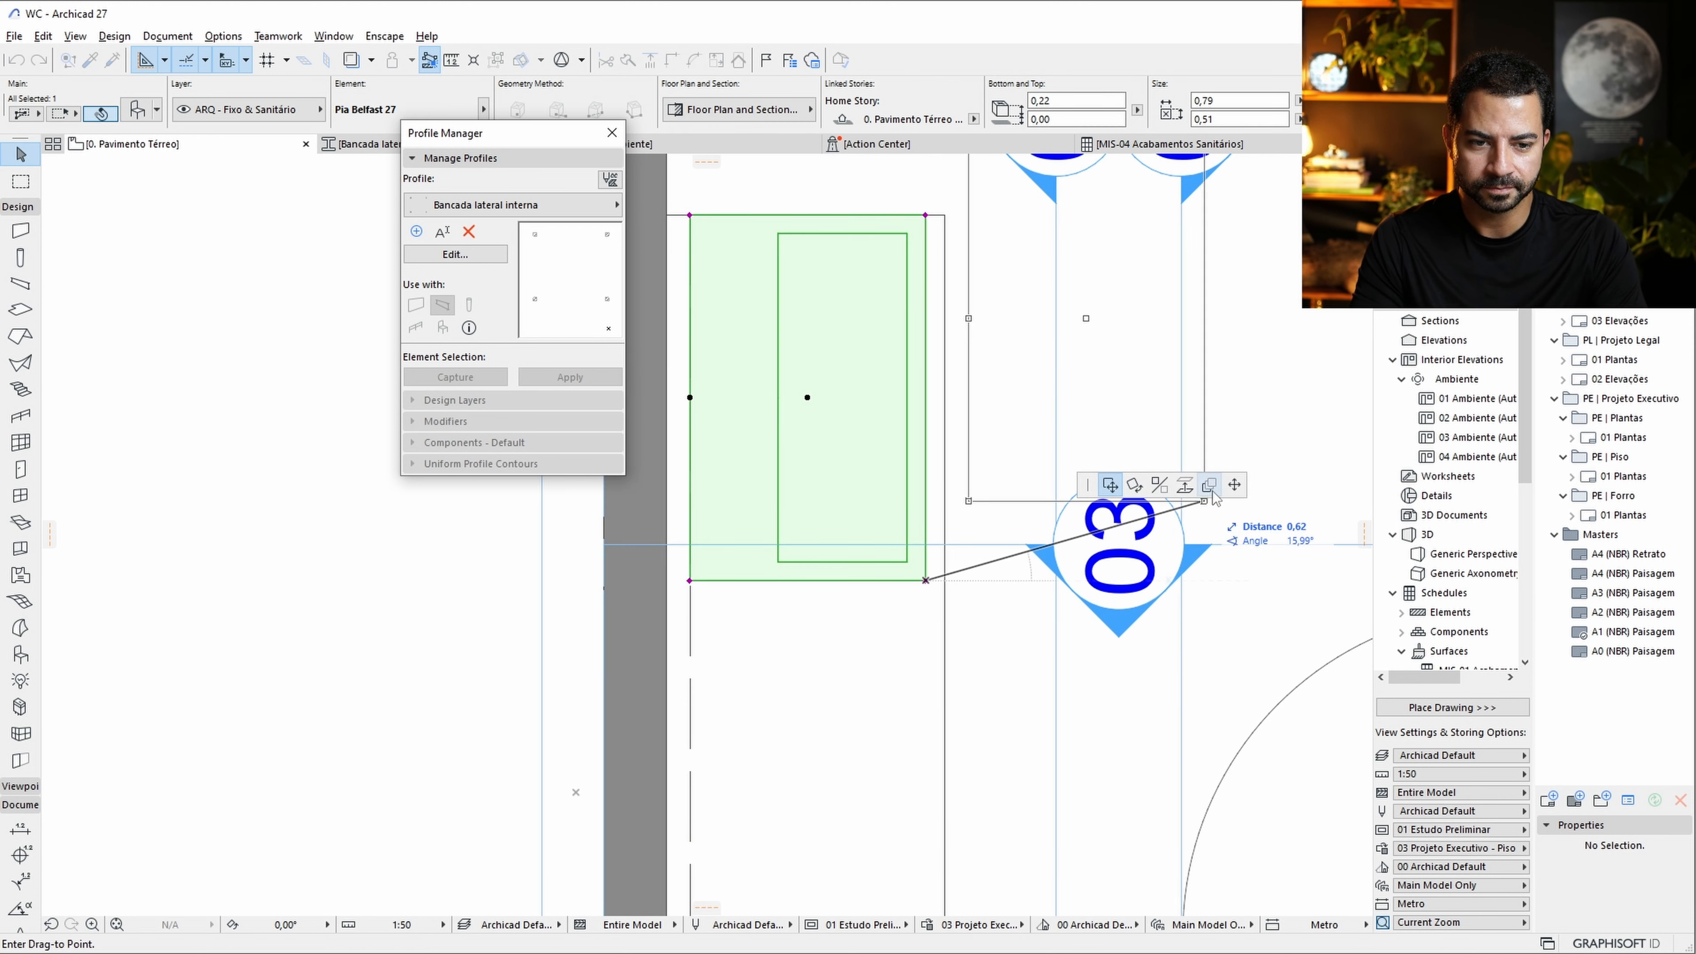
{"action": "left_click", "coordinate": [1234, 485]}
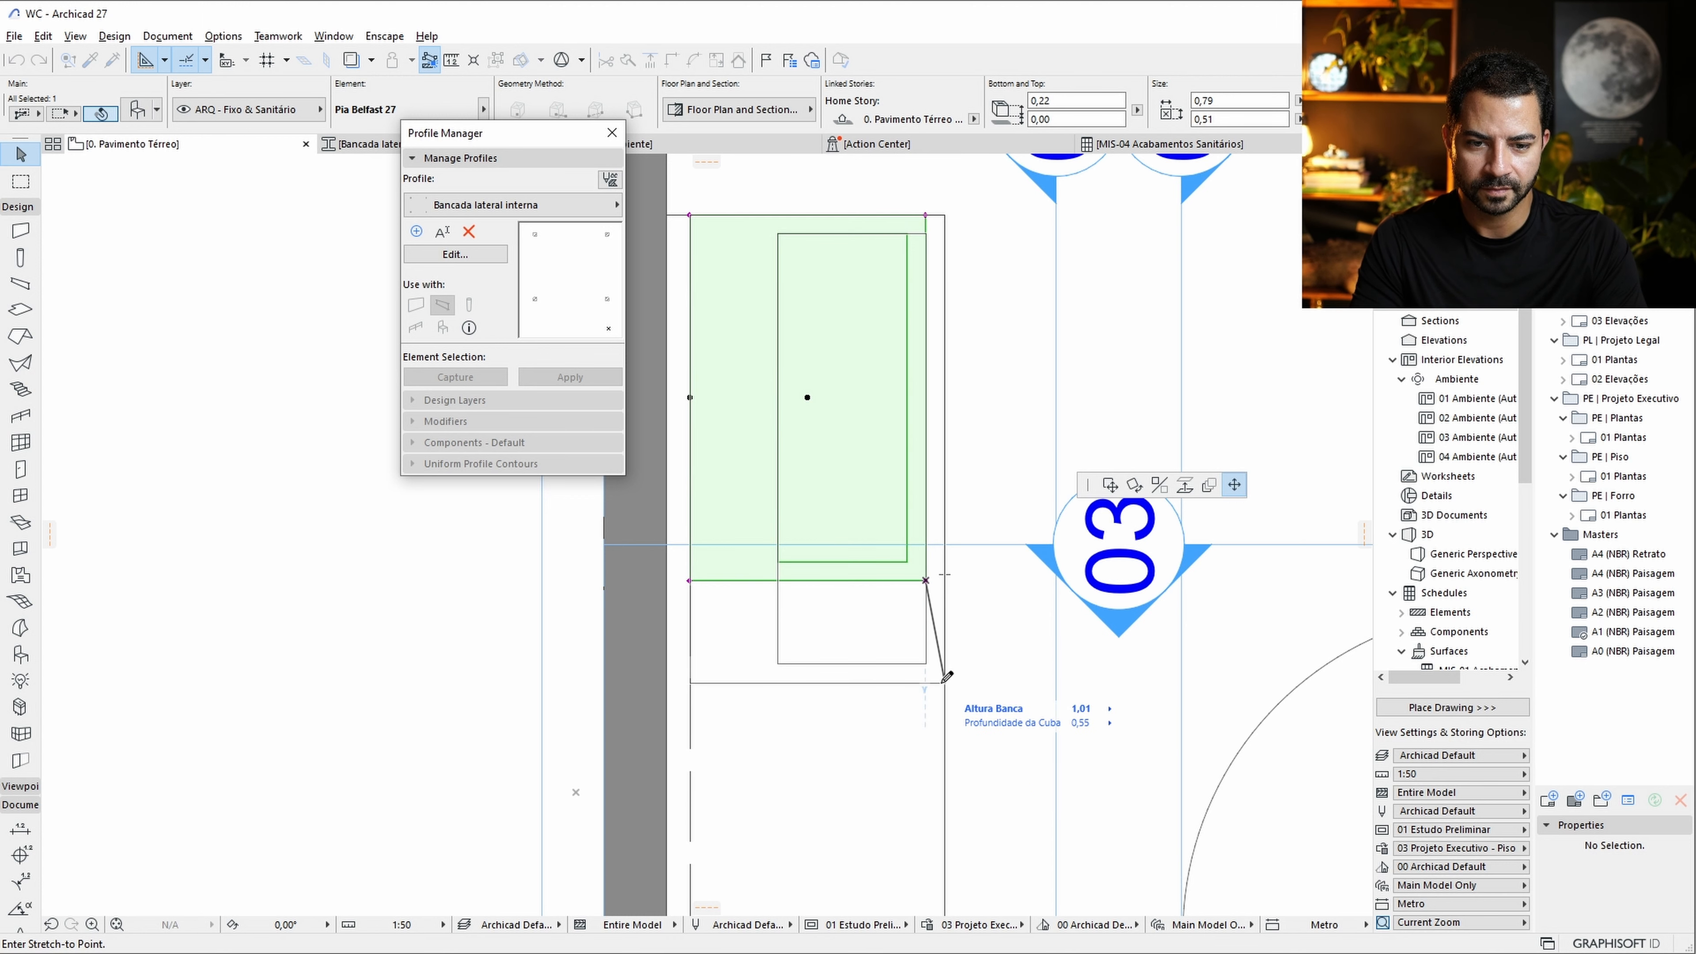
{"action": "left_click", "coordinate": [945, 682]}
{"action": "middle_click_drag", "start_coordinate": [898, 730], "coordinate": [897, 632]}
{"action": "key", "text": "Escape"}
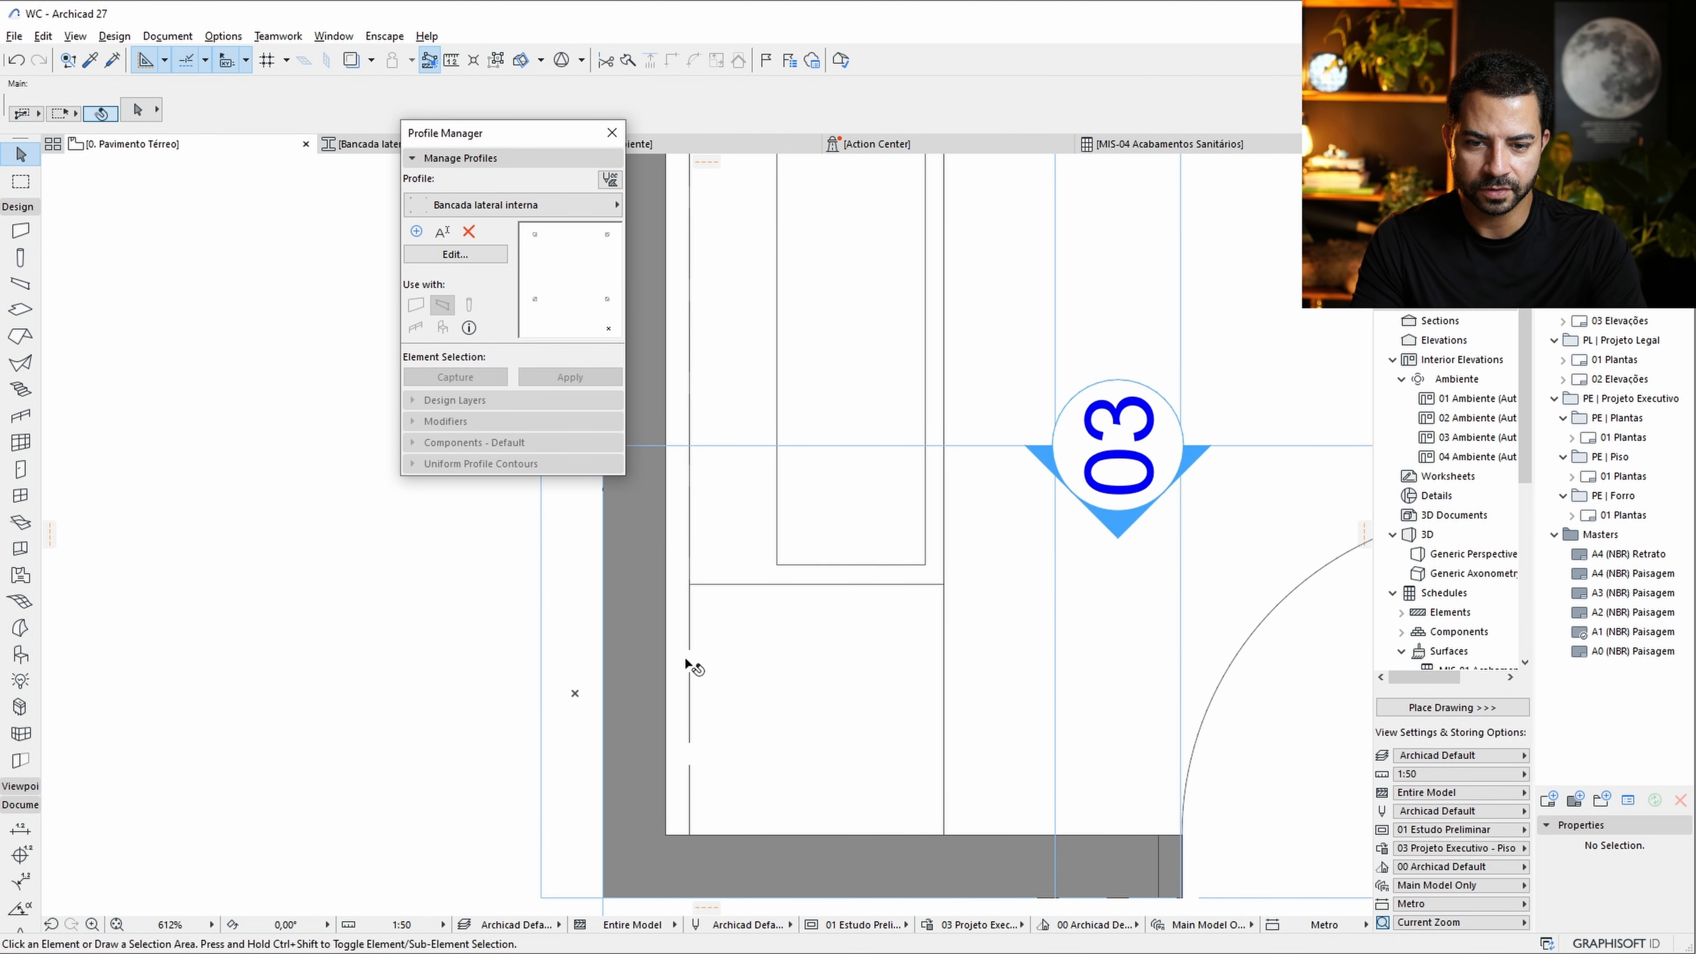
Shorten the counter beam to 1,01 at the sink edge.
{"action": "left_click", "coordinate": [698, 837]}
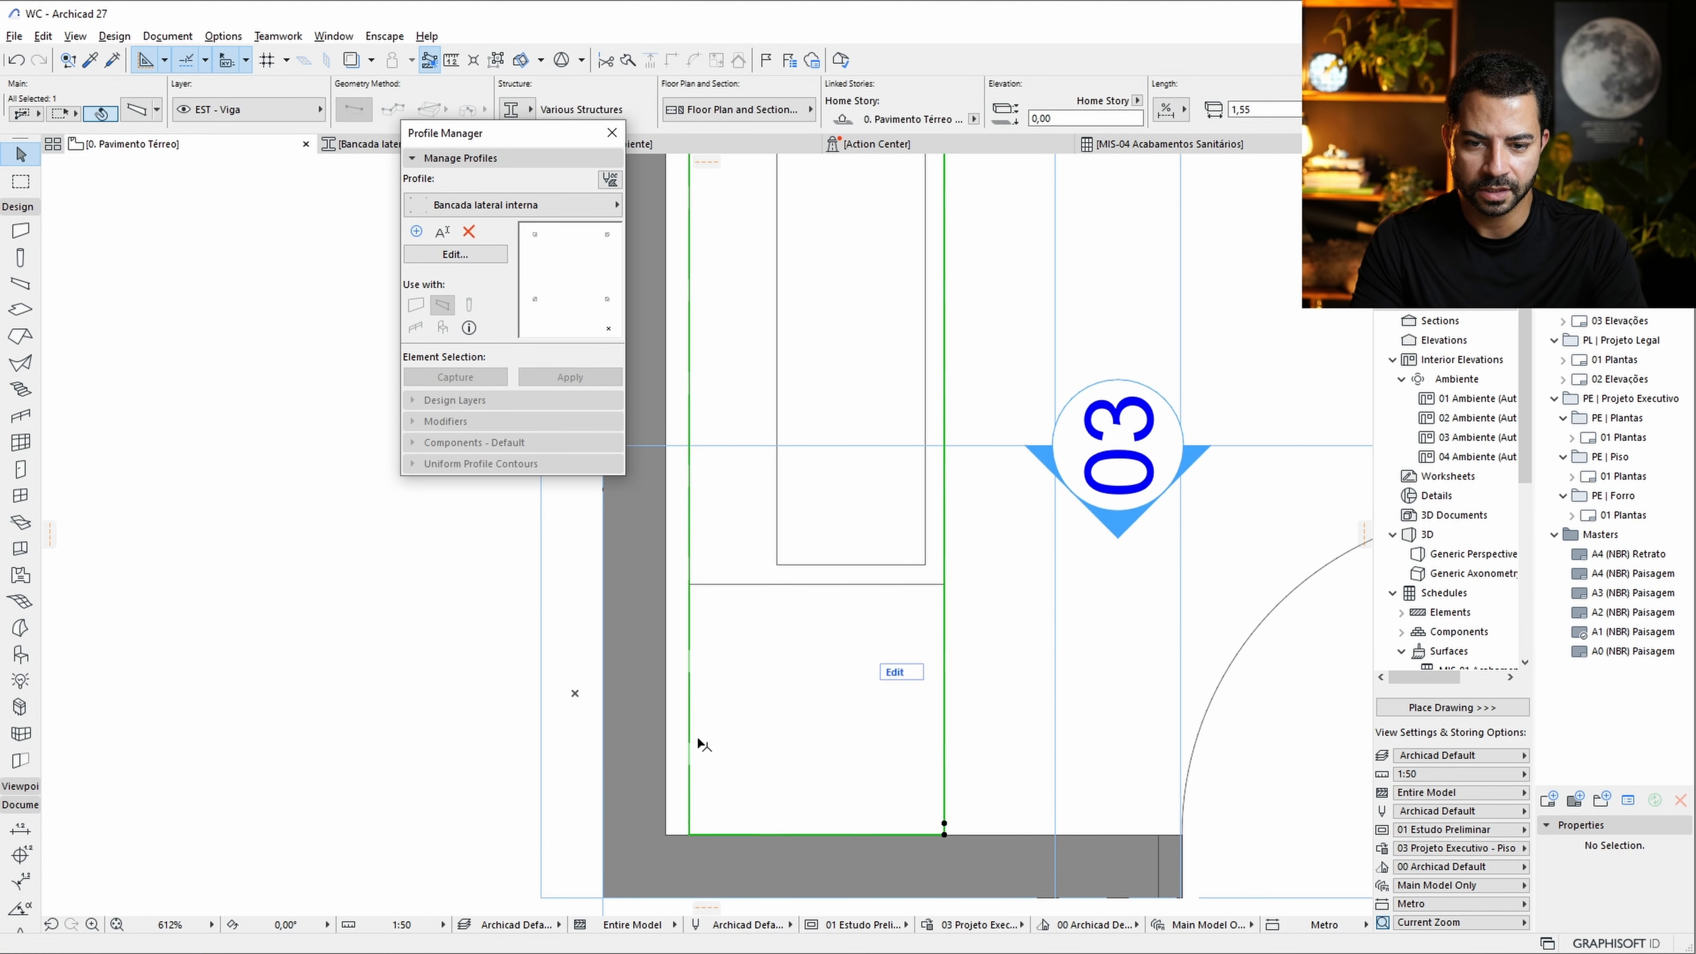
{"action": "left_click", "coordinate": [945, 834]}
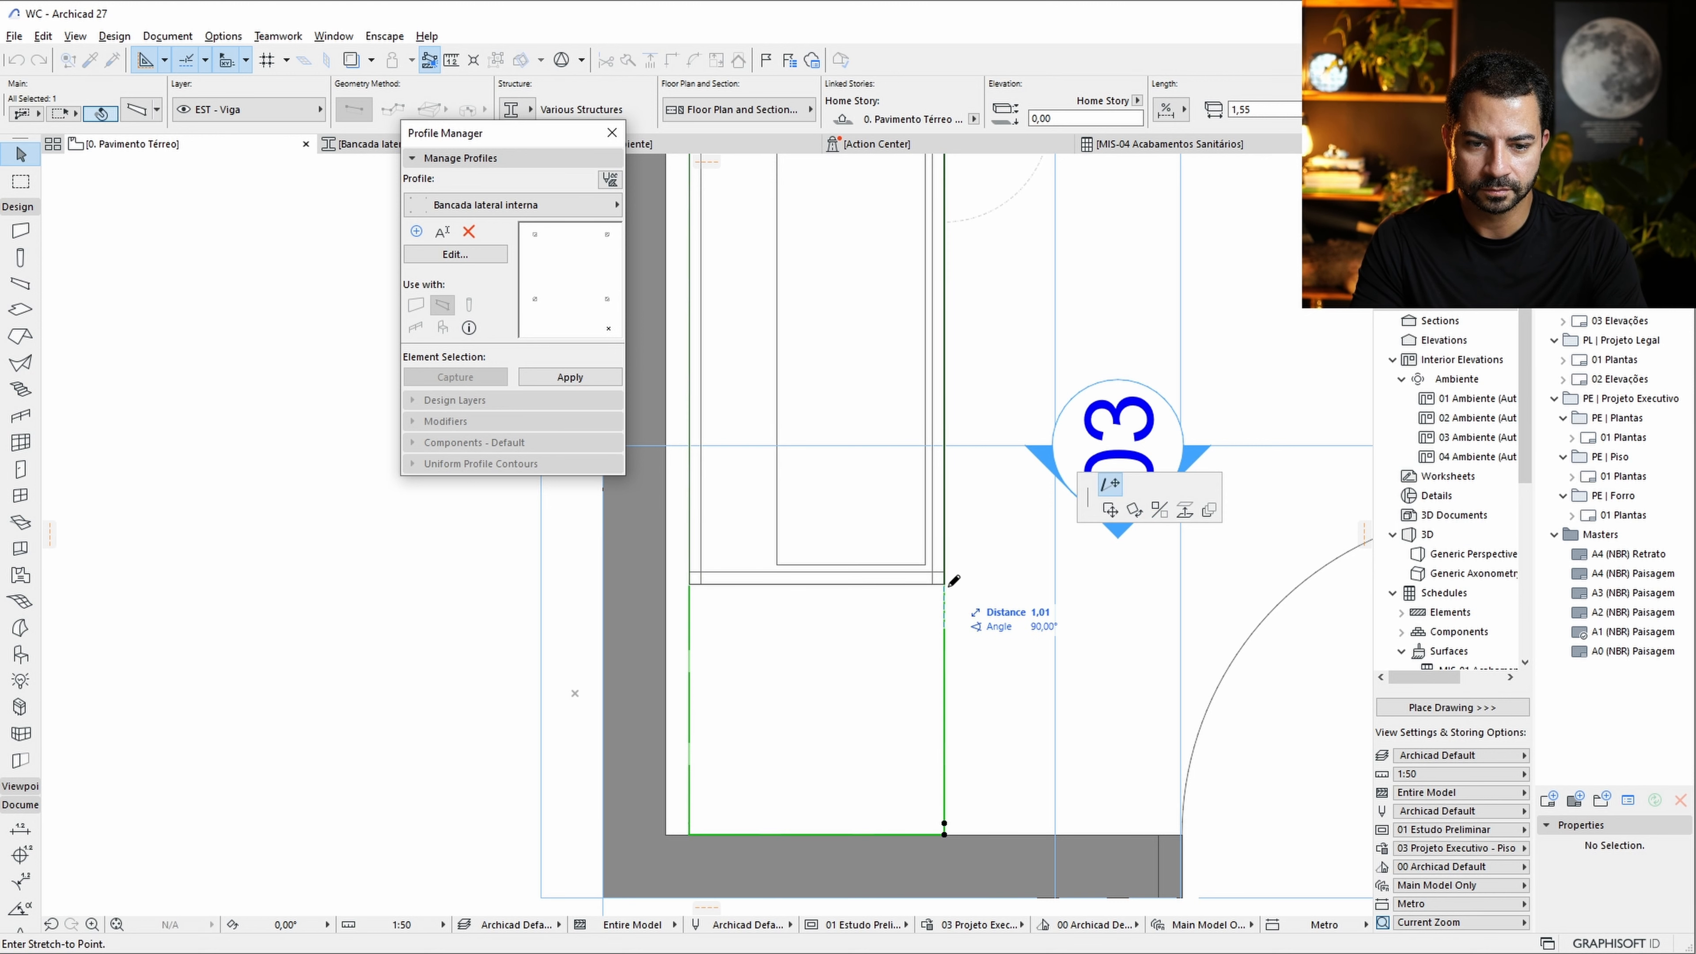
{"action": "left_click", "coordinate": [901, 584]}
{"action": "scroll", "coordinate": [898, 579], "scroll_direction": "down", "scroll_amount": 3}
{"action": "key", "text": "Escape"}
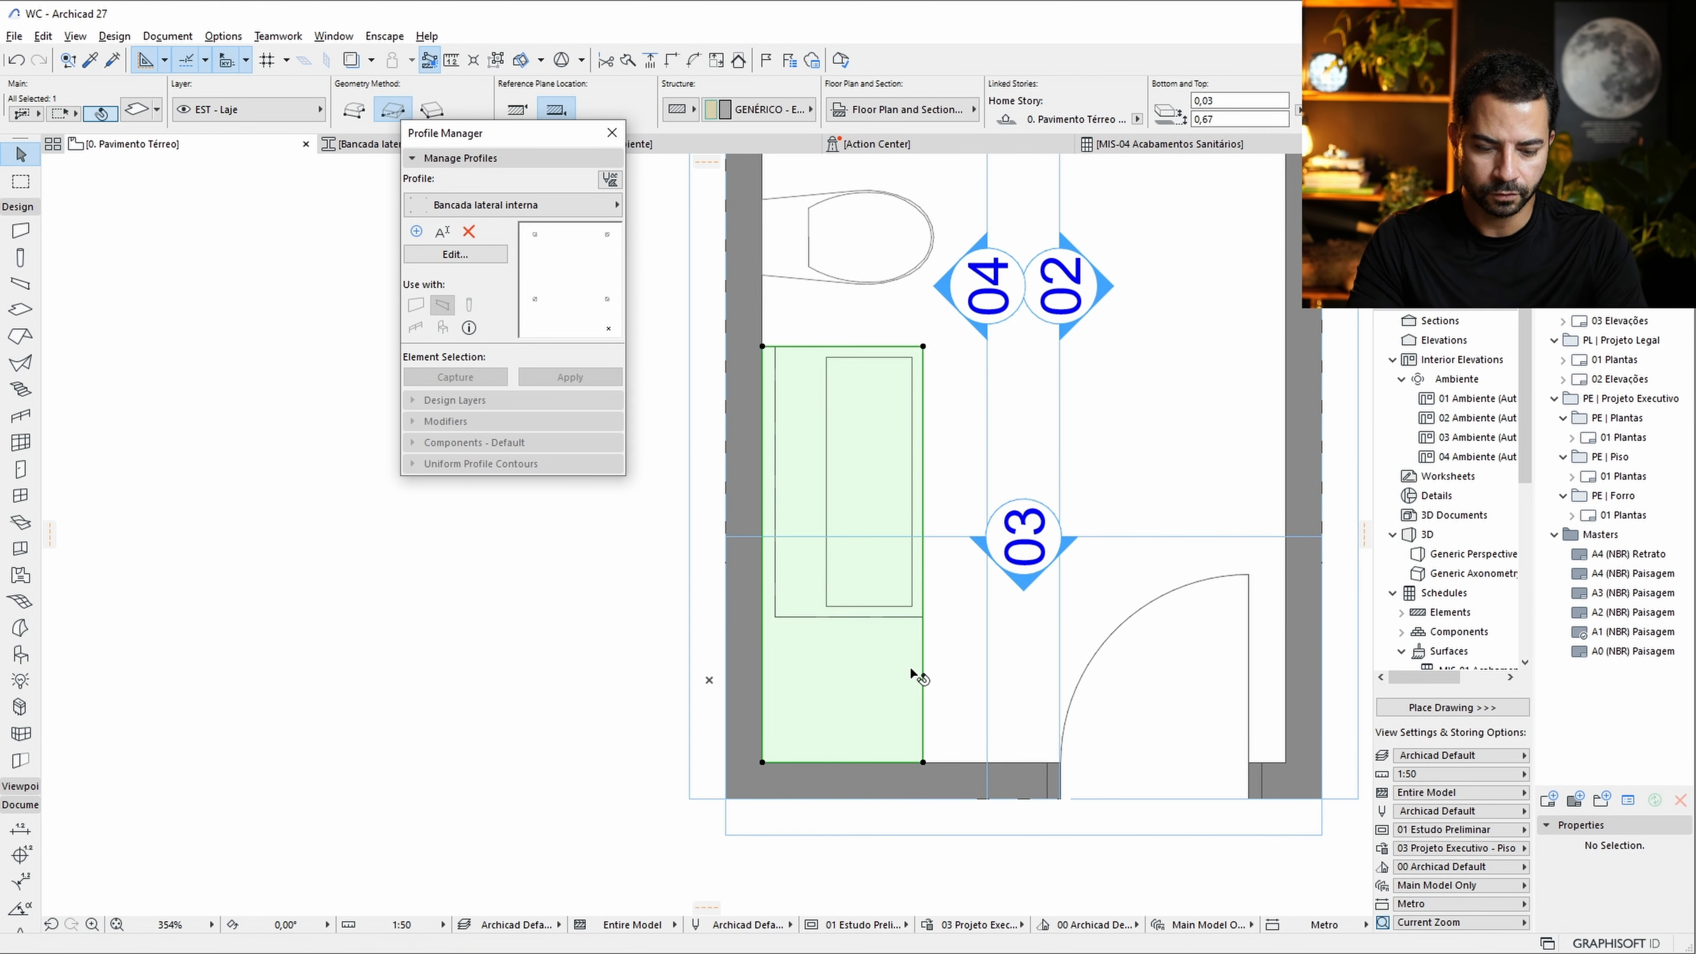
Select the Pia Belfast 27 sink together with the side beam.
{"action": "left_click", "coordinate": [915, 528]}
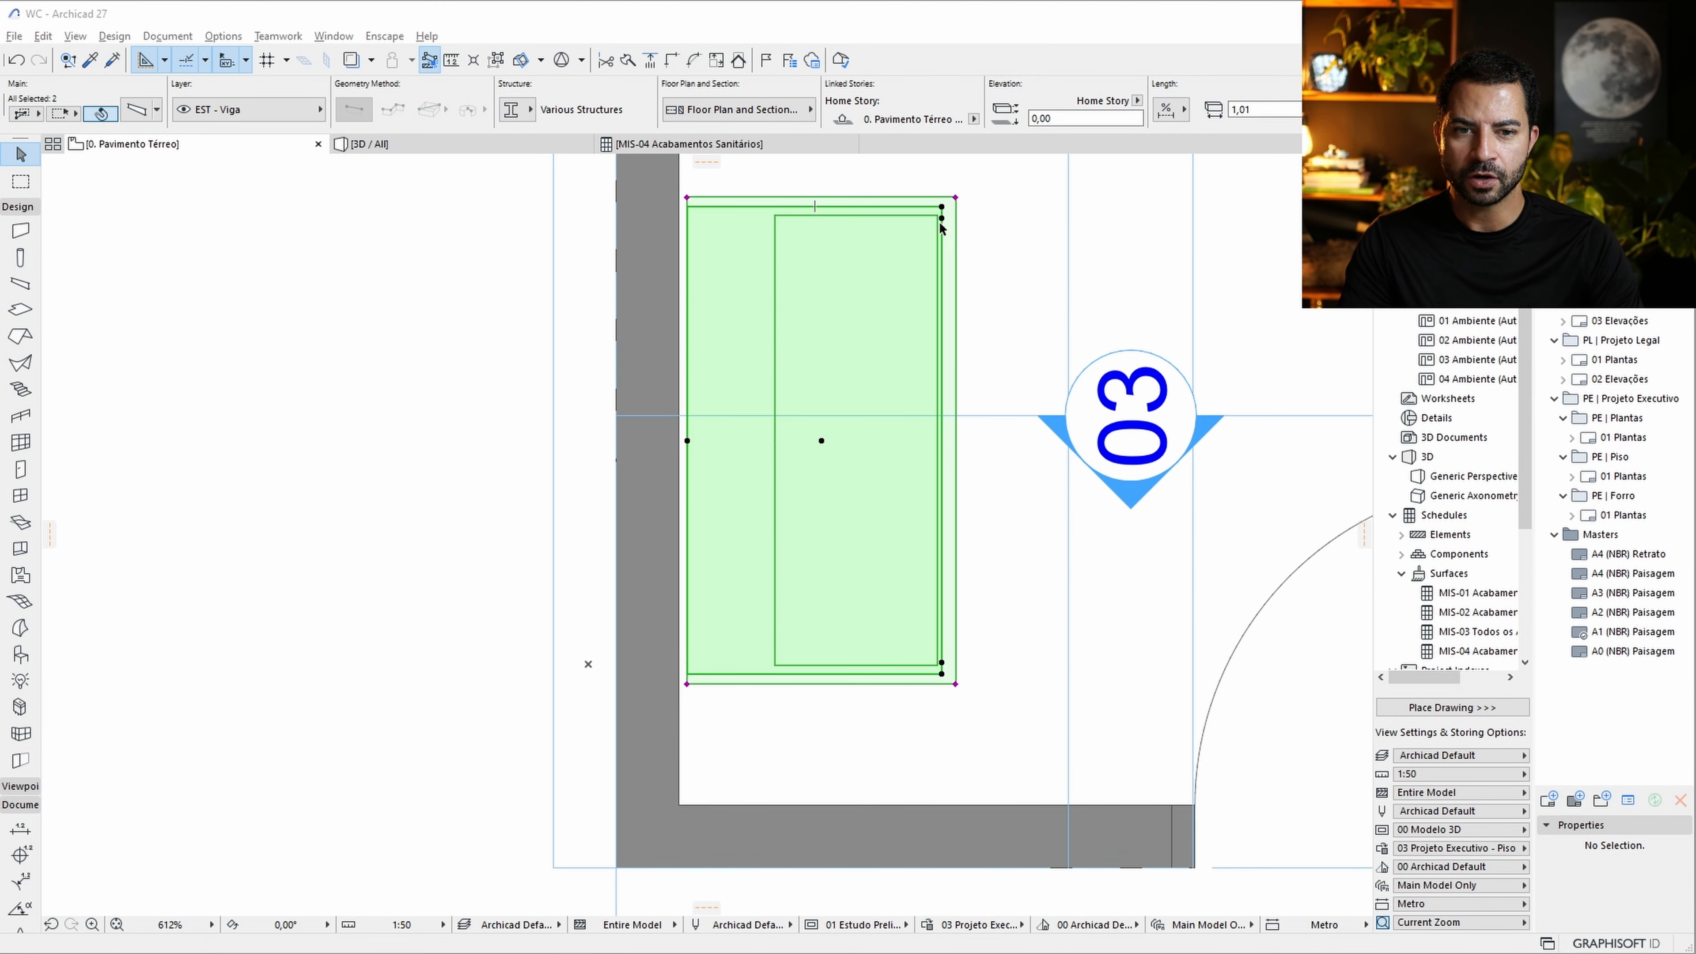
{"action": "key", "text": "Escape"}
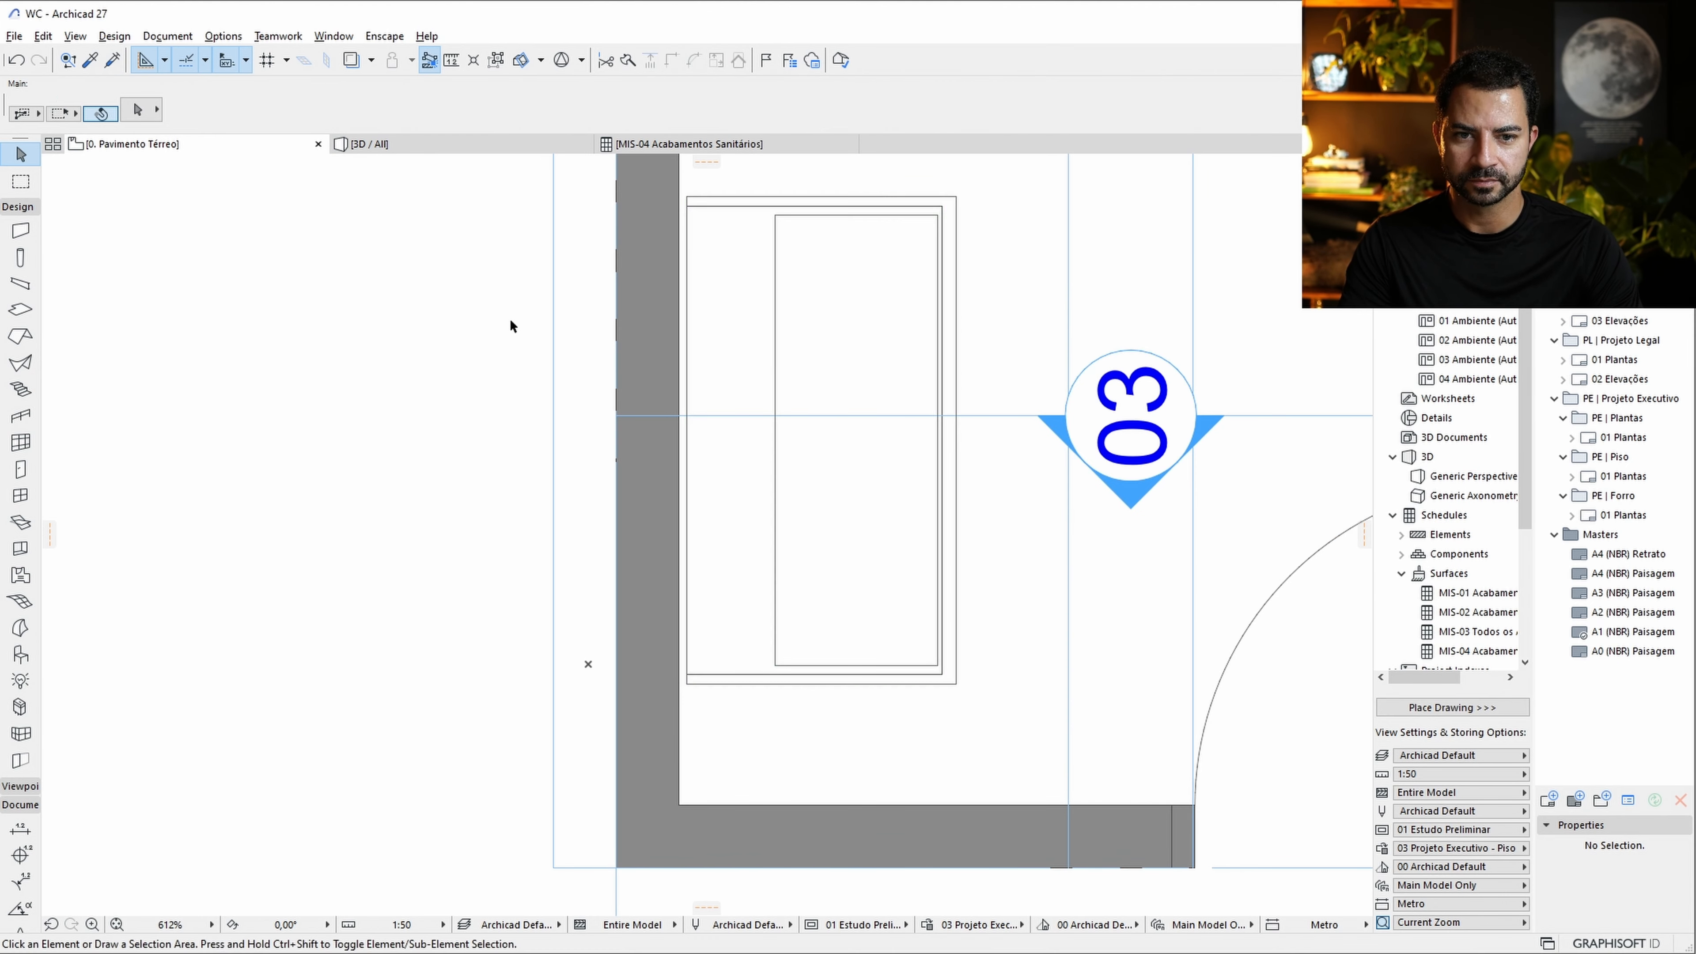
{"action": "left_click", "coordinate": [959, 202]}
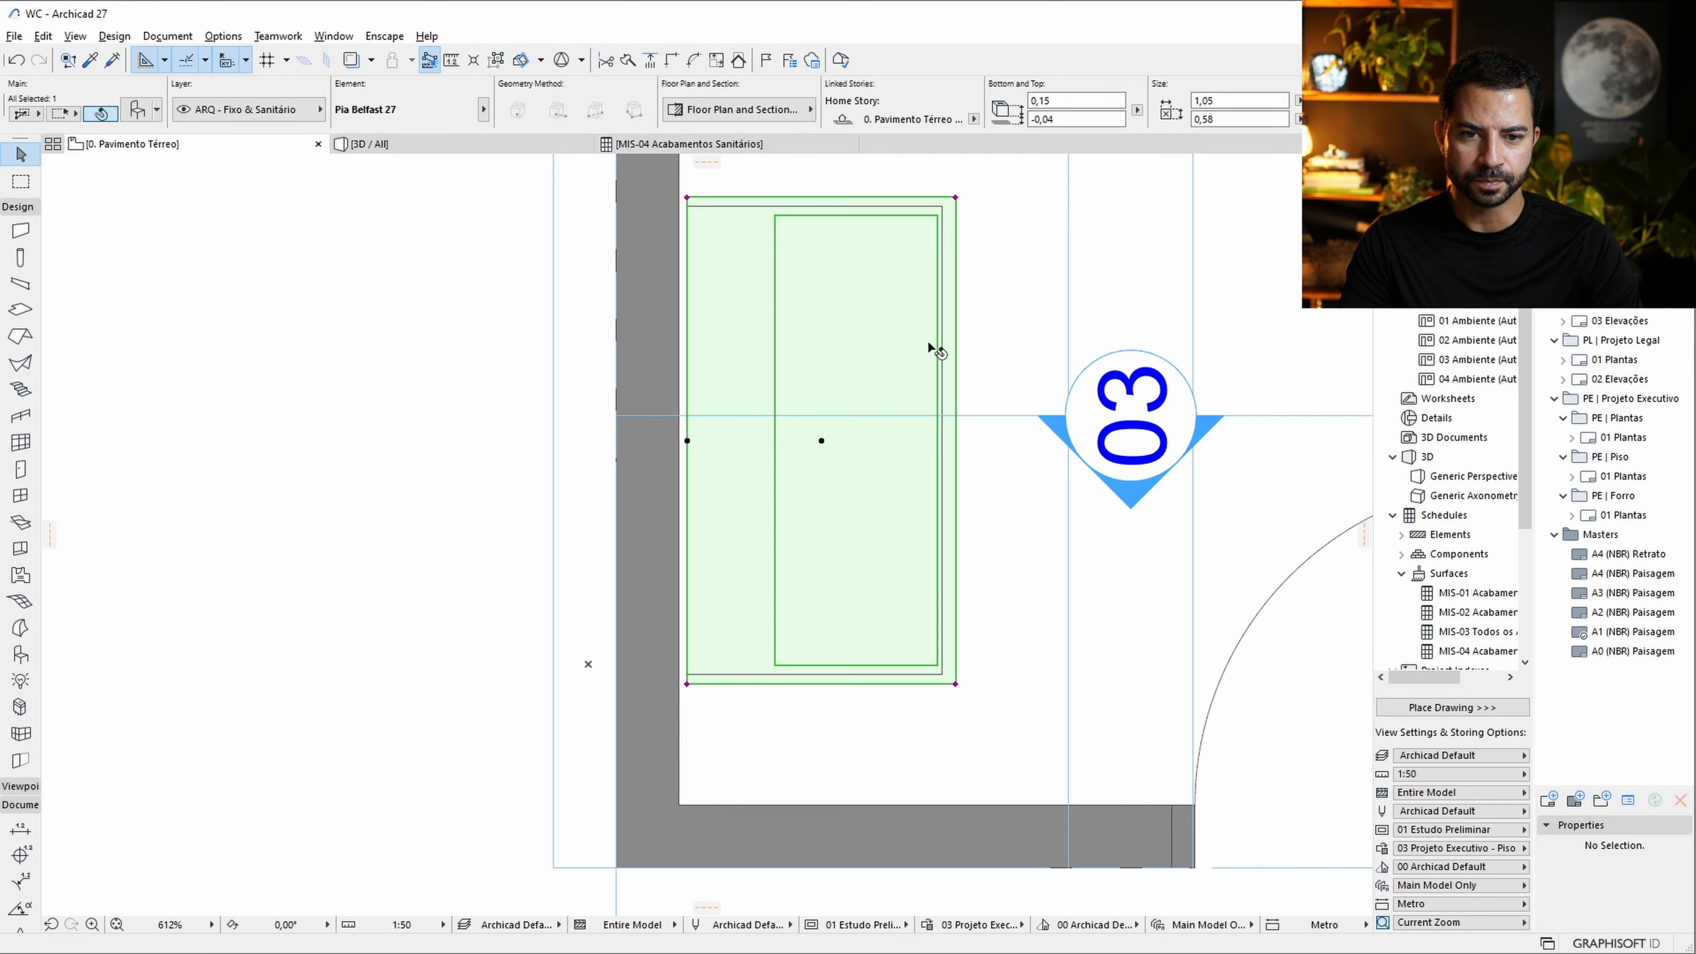
{"action": "left_click", "coordinate": [940, 351], "text": "shift"}
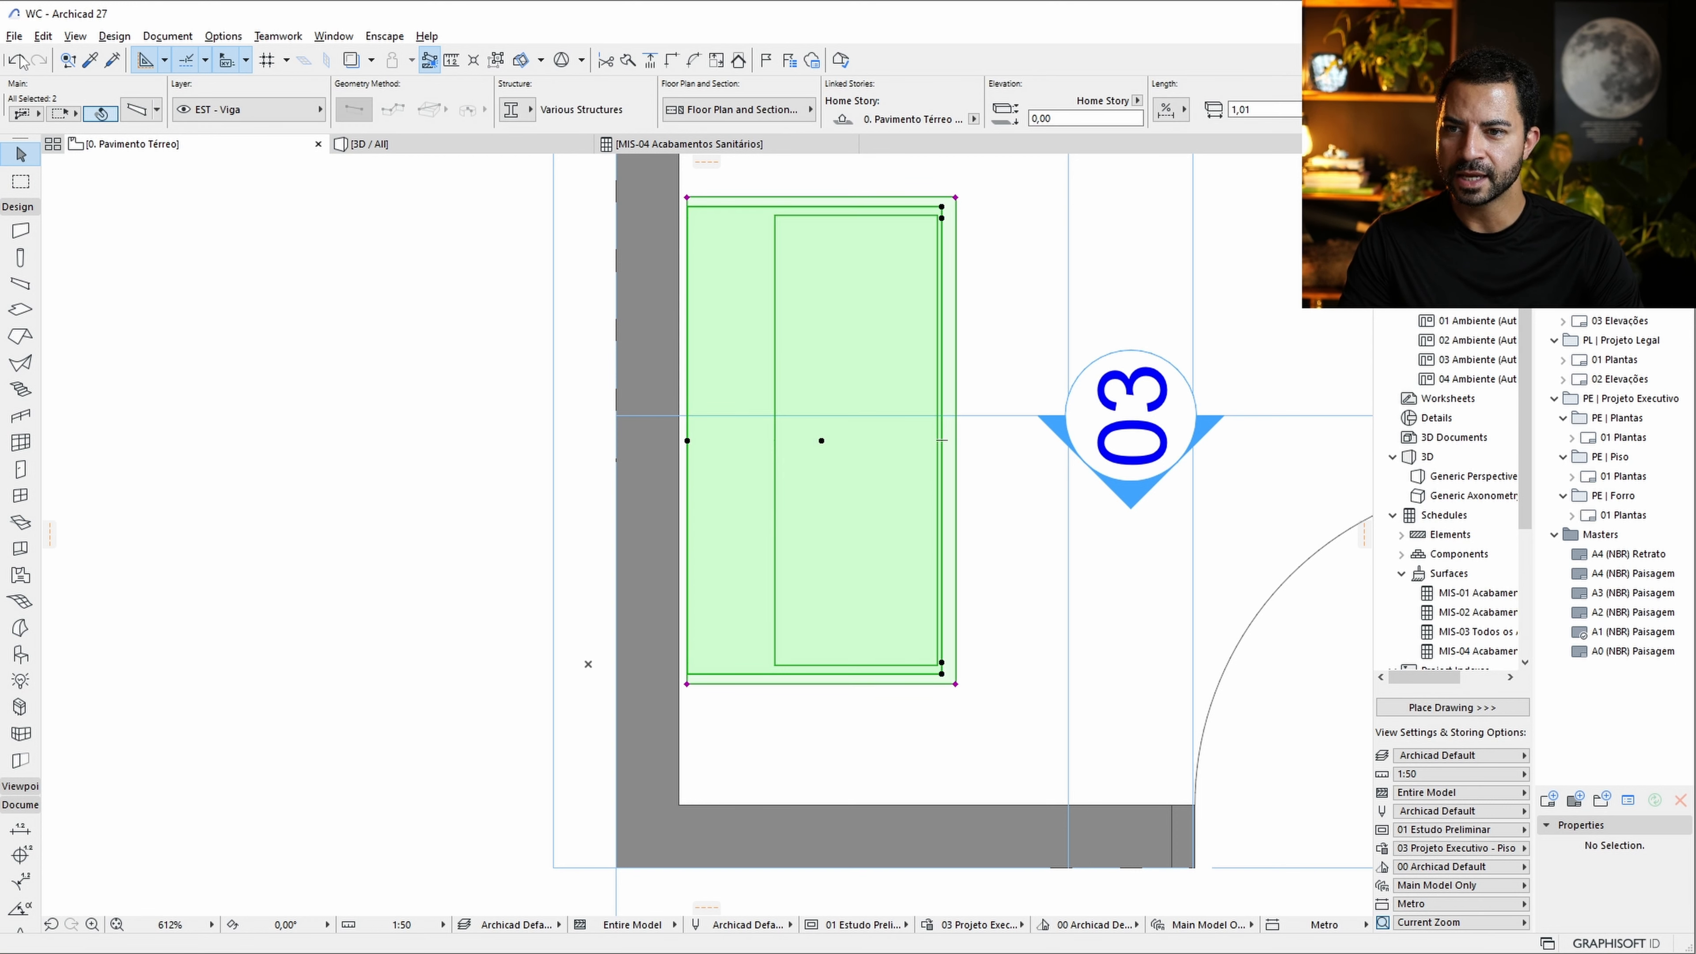
Align the selected beams to the sink's horizontal and vertical centres.
{"action": "left_click", "coordinate": [47, 37]}
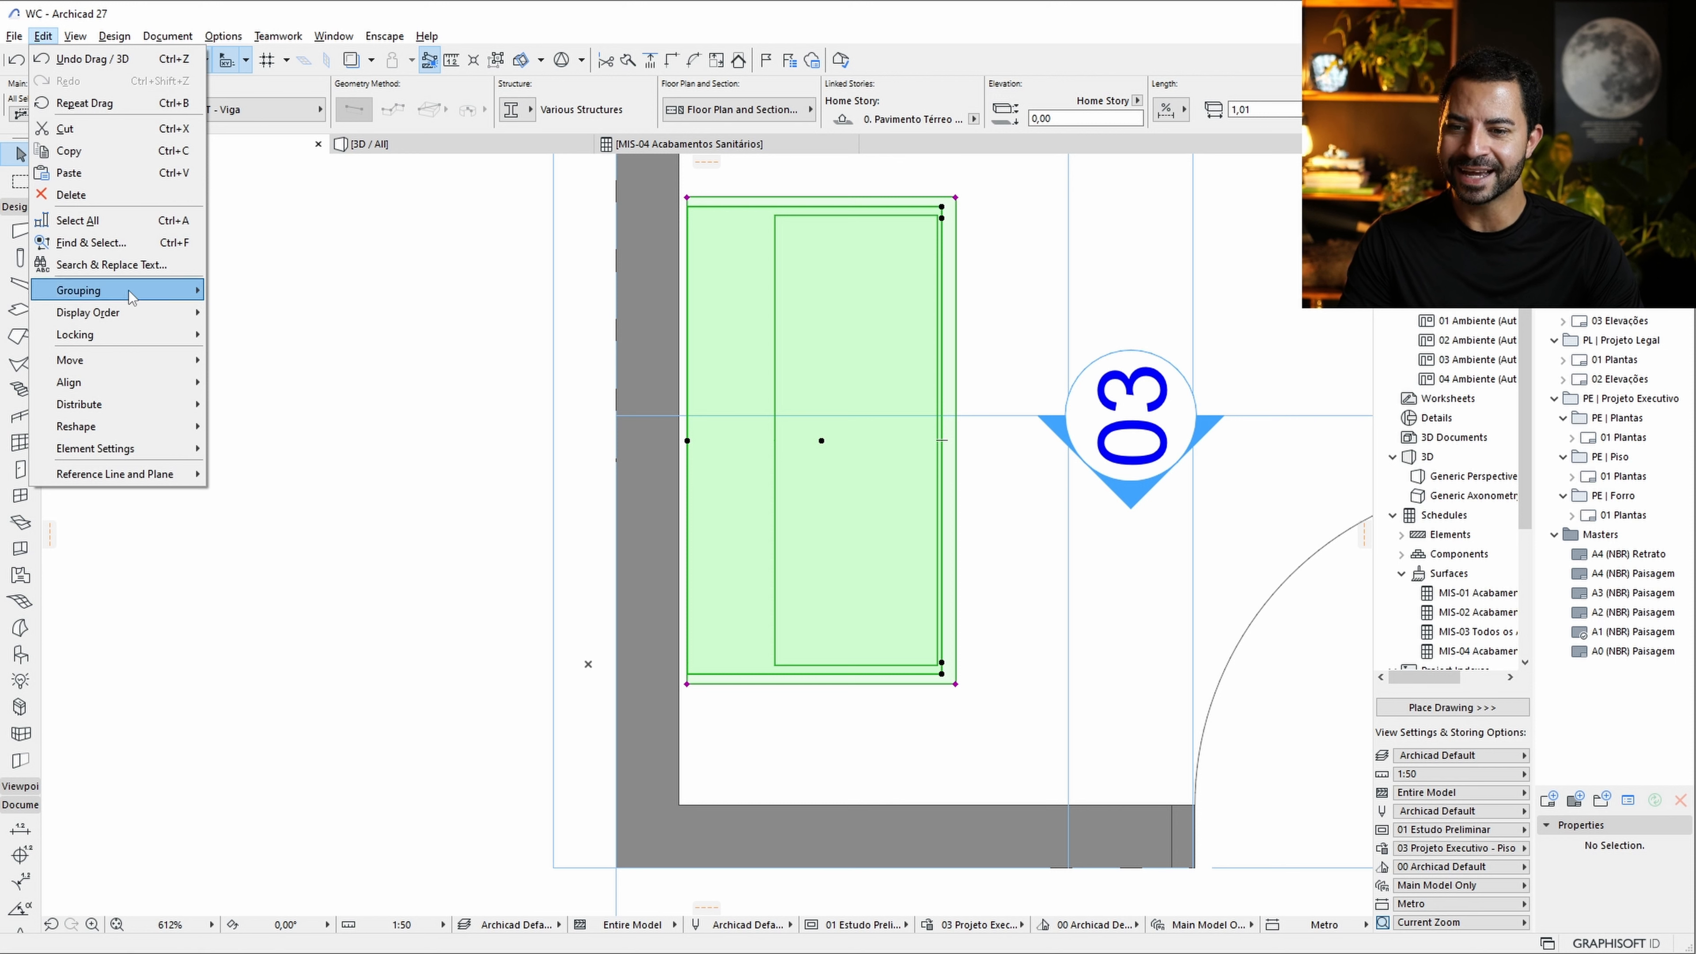
{"action": "mouse_move", "coordinate": [185, 388]}
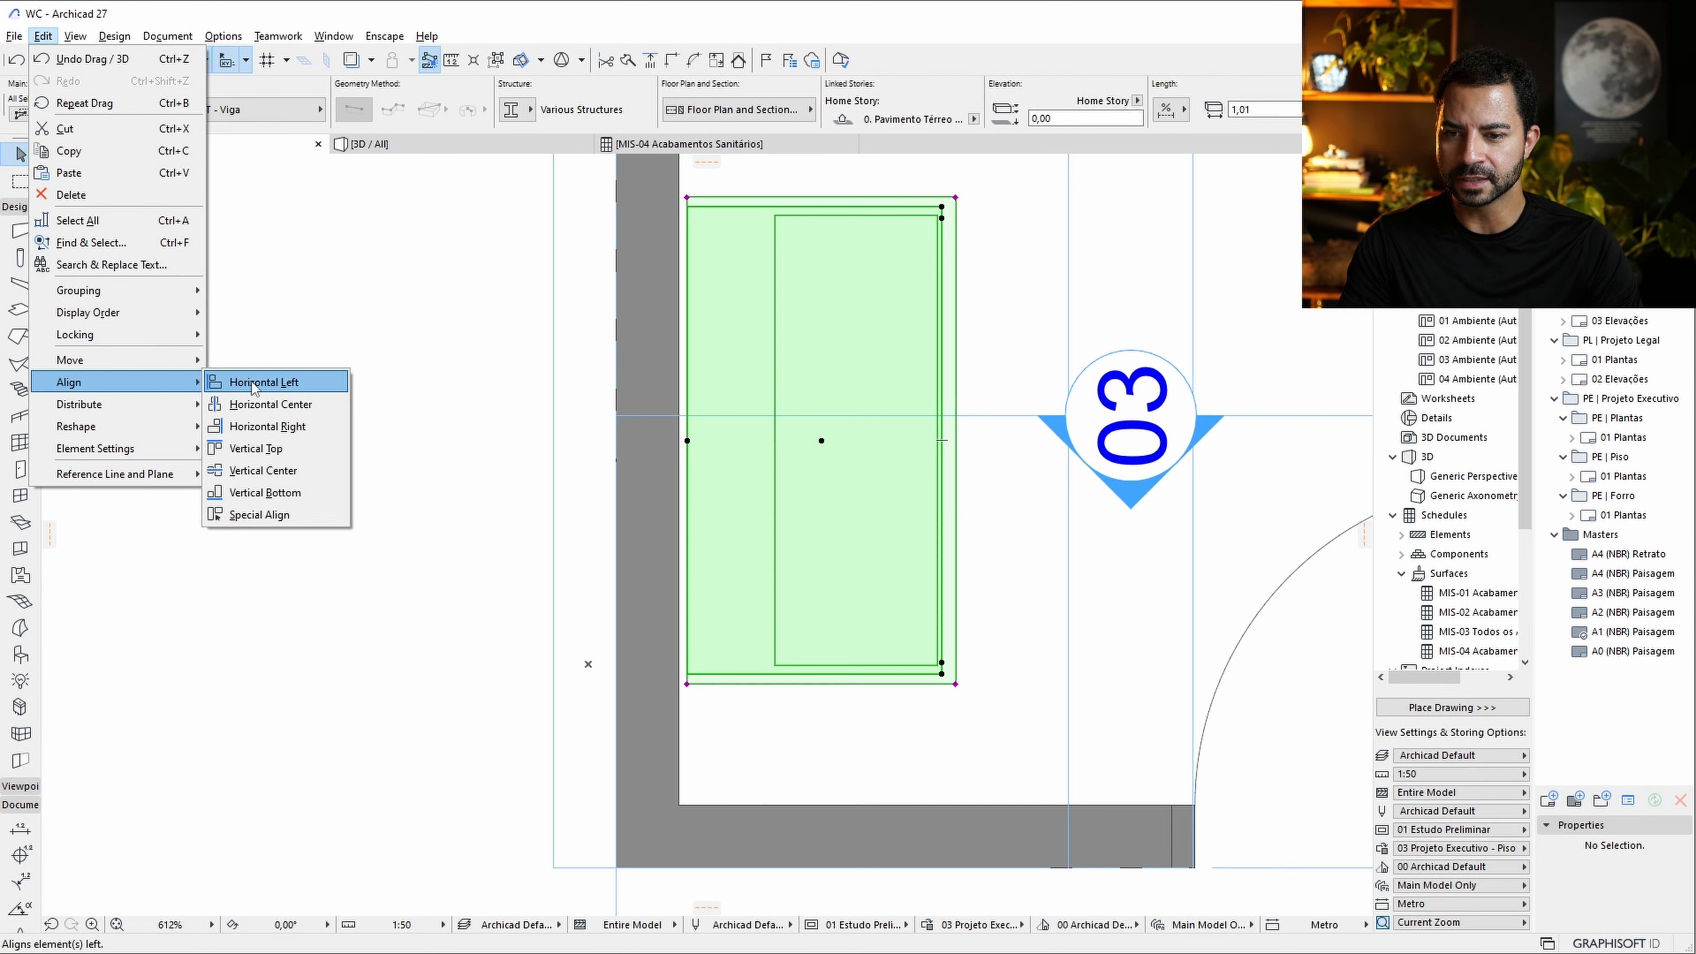
{"action": "left_click", "coordinate": [267, 404]}
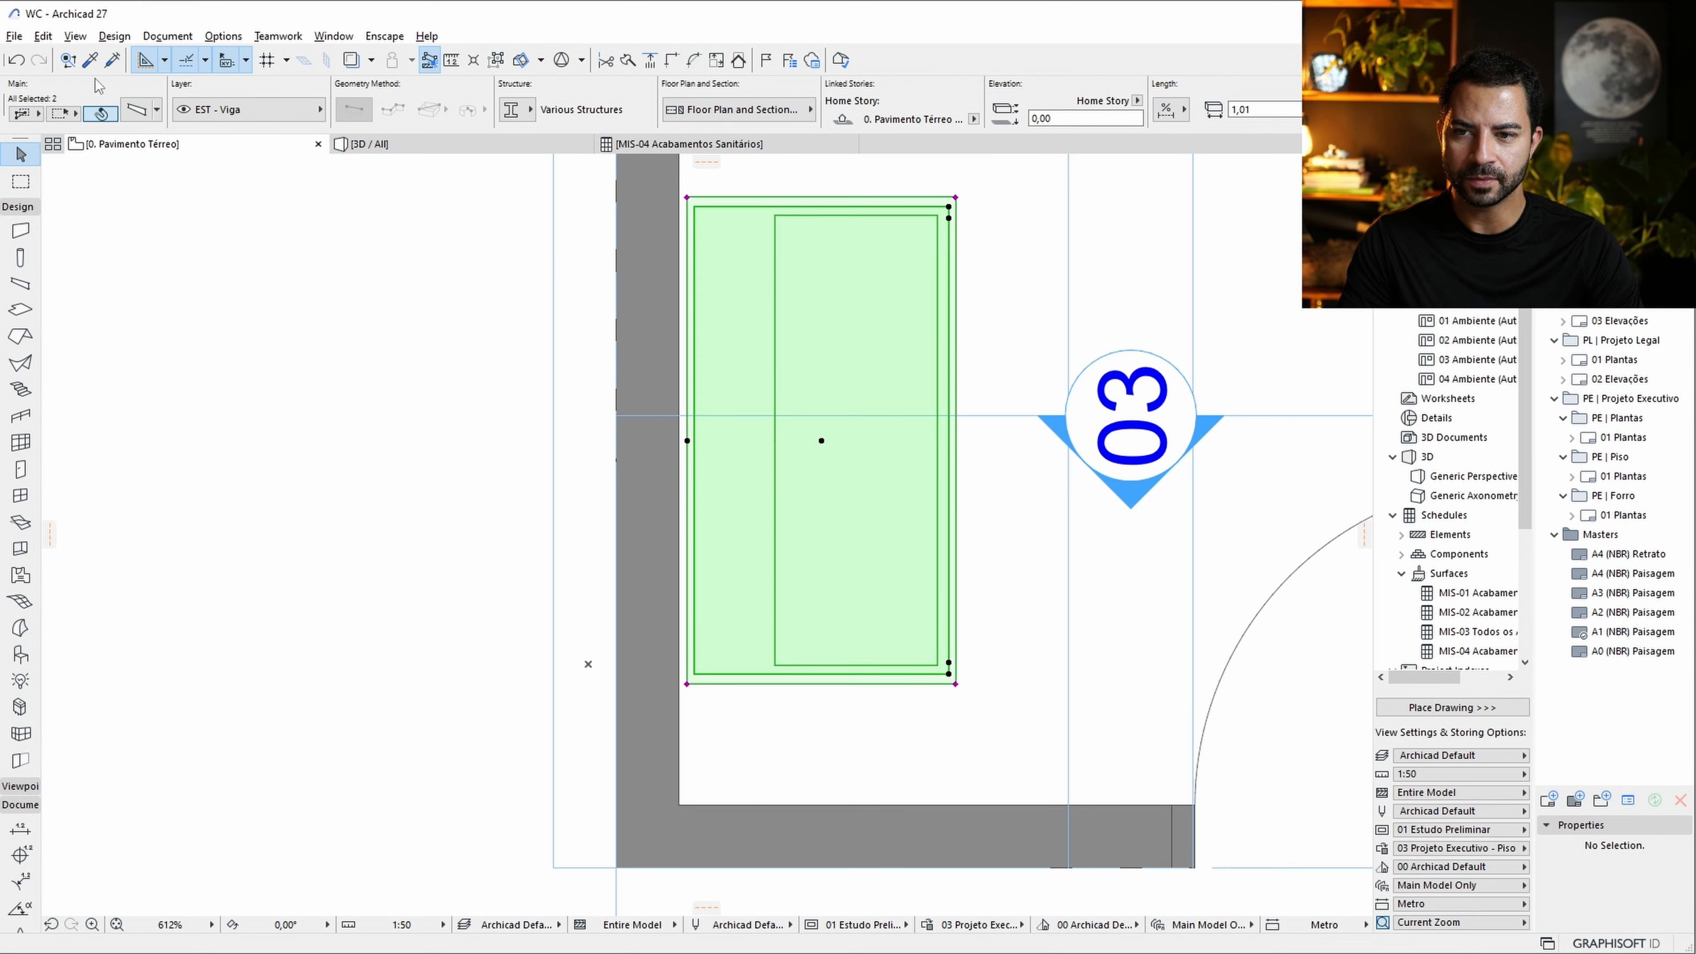
{"action": "left_click", "coordinate": [74, 36]}
{"action": "mouse_move", "coordinate": [120, 407]}
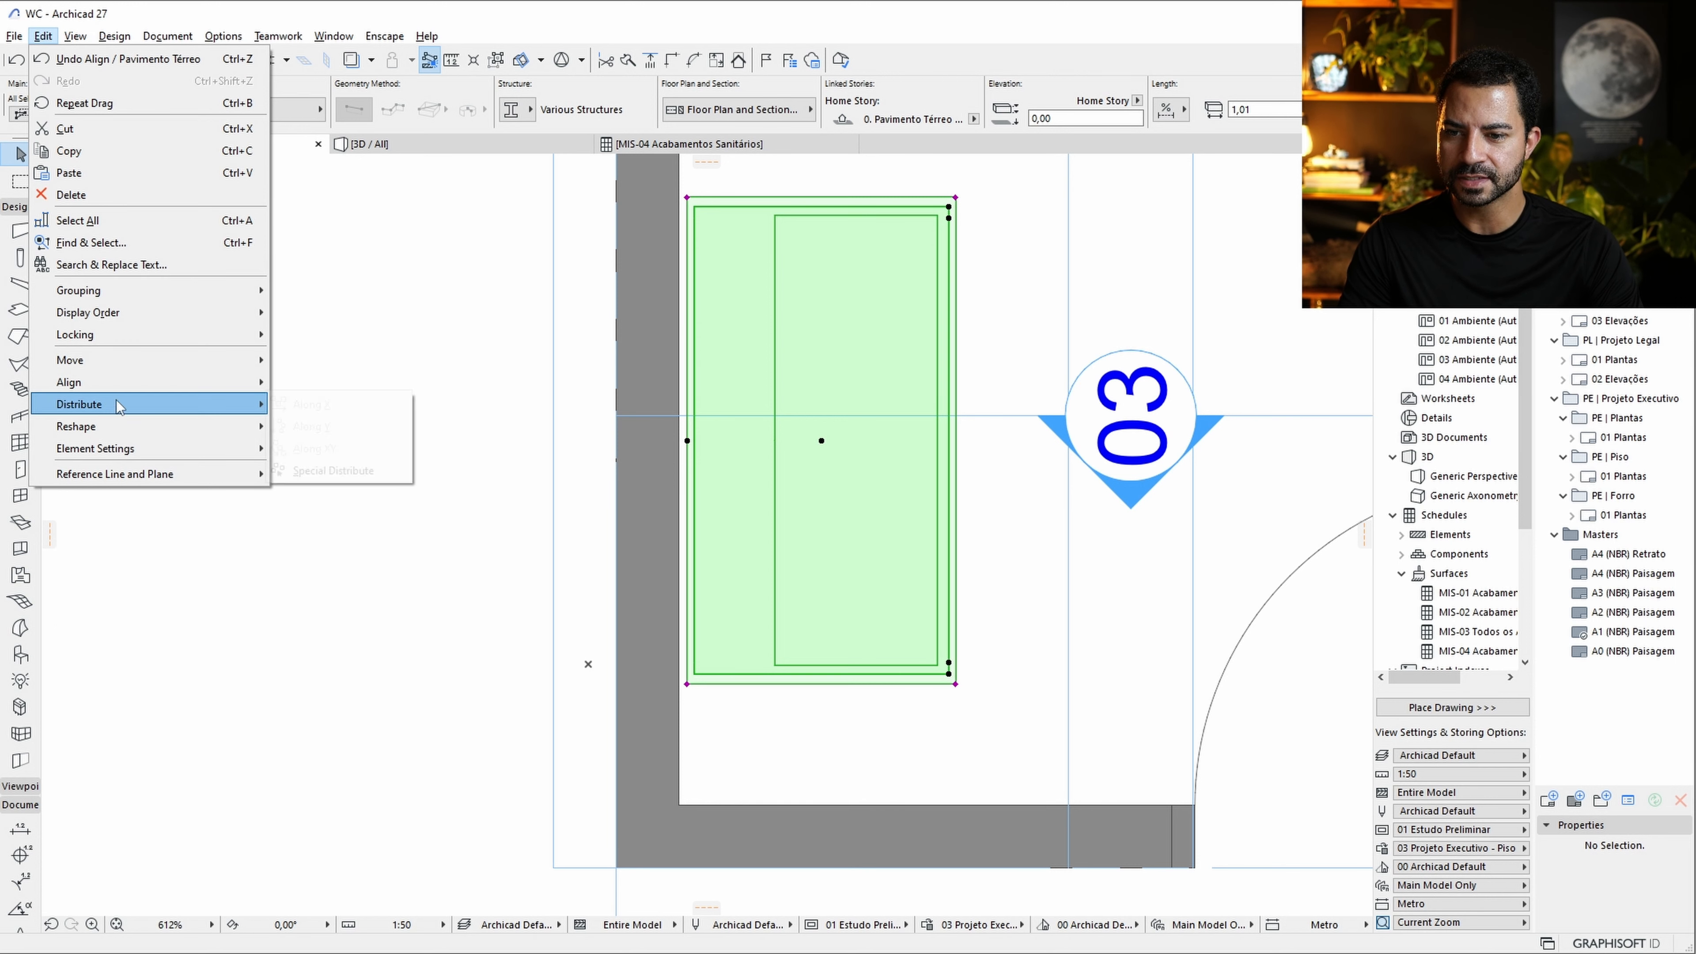
{"action": "left_click", "coordinate": [326, 470]}
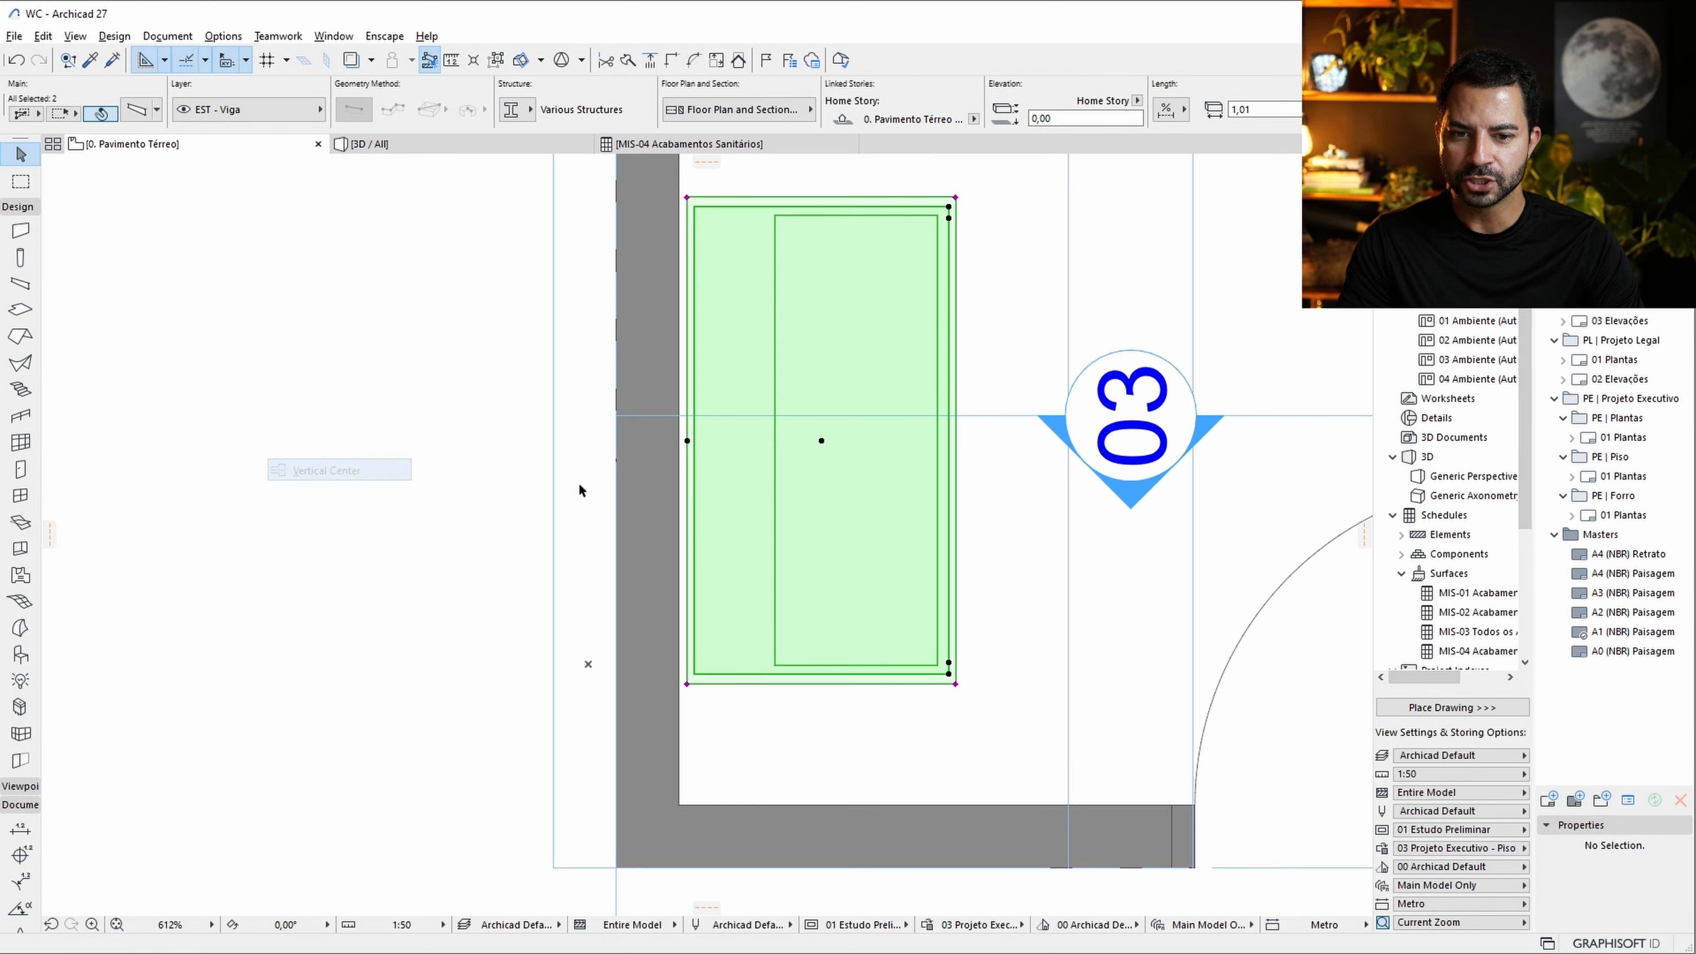
Check the aligned frame in plan, then orbit the 3D view to a corner of the sink.
{"action": "middle_click_drag", "start_coordinate": [864, 523], "coordinate": [758, 601]}
{"action": "middle_click_drag", "start_coordinate": [840, 319], "coordinate": [815, 336]}
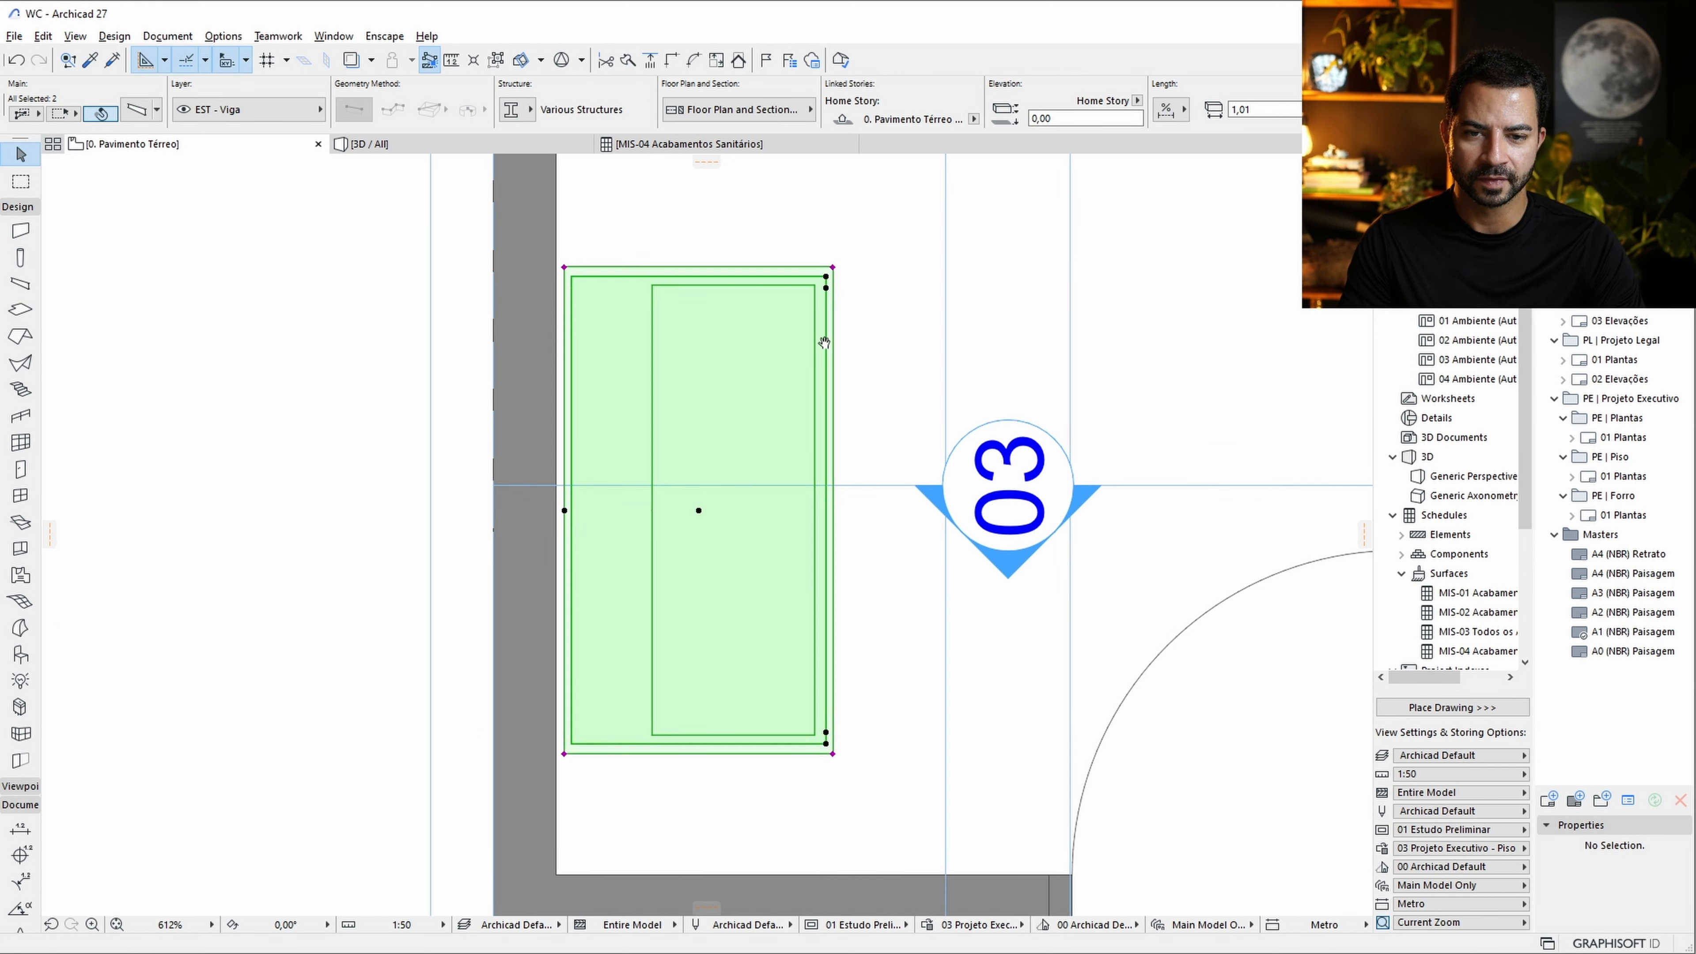
{"action": "left_click", "coordinate": [369, 144]}
{"action": "middle_click_drag", "start_coordinate": [596, 591], "coordinate": [531, 473], "text": "shift"}
Select the metal vanity frame in 3D and bring up its Bancada lateral interna profile.
{"action": "scroll", "coordinate": [510, 449], "scroll_direction": "up", "scroll_amount": 1}
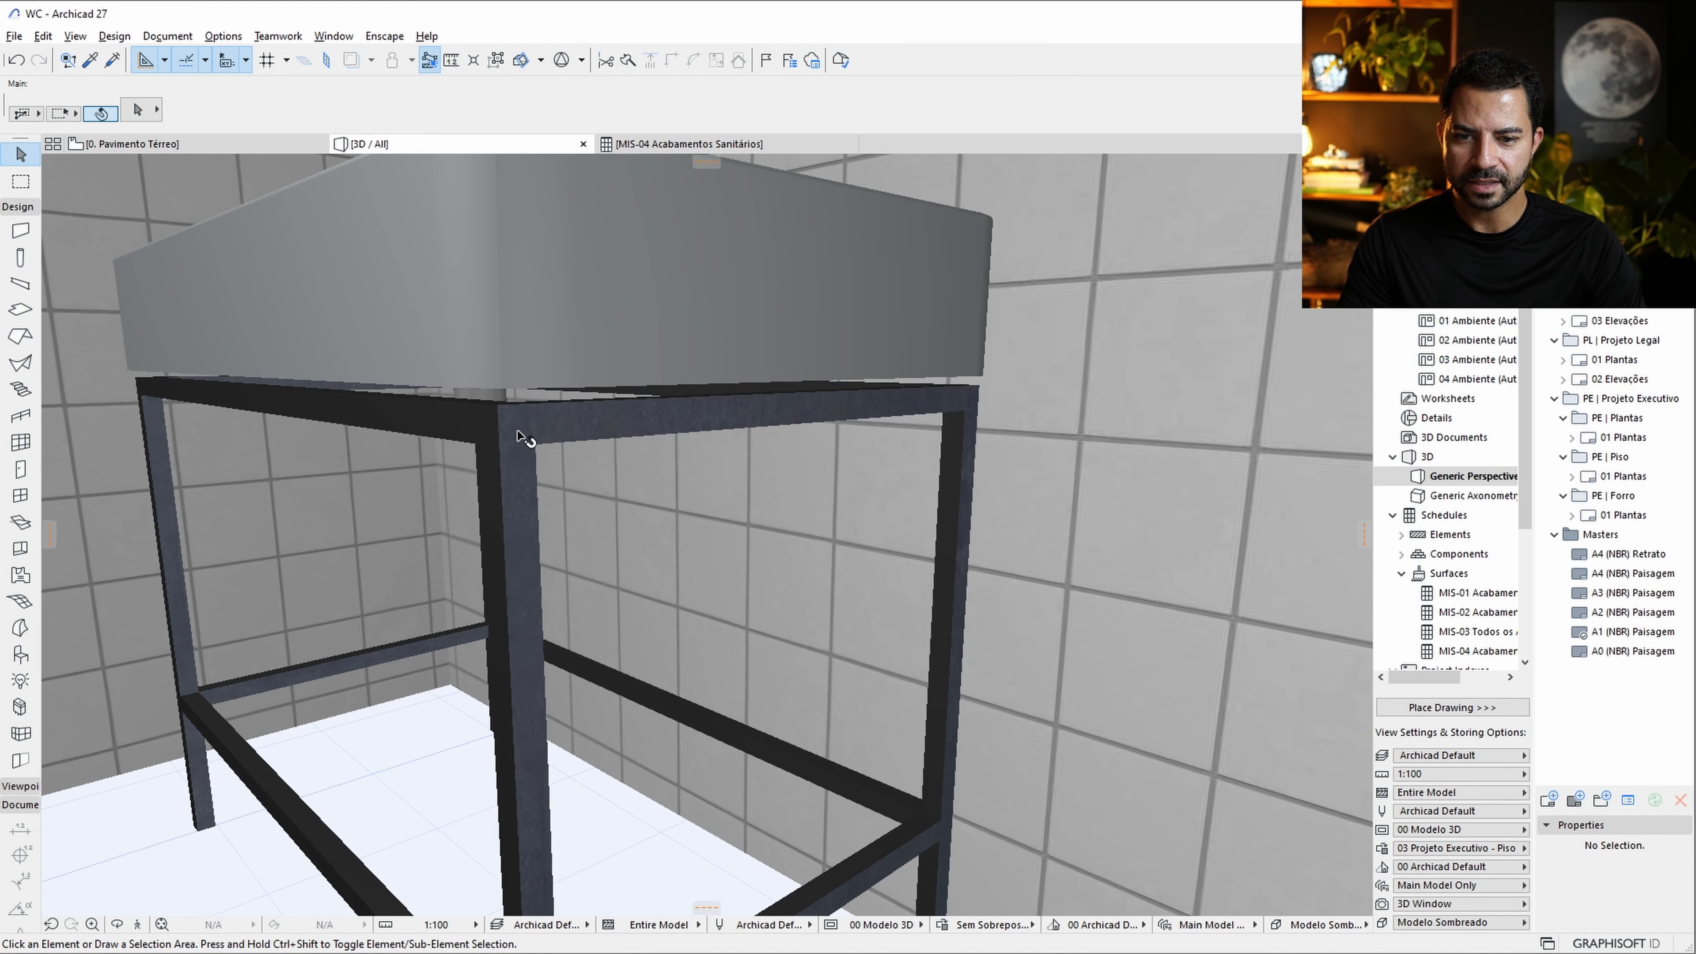
{"action": "left_click", "coordinate": [518, 431]}
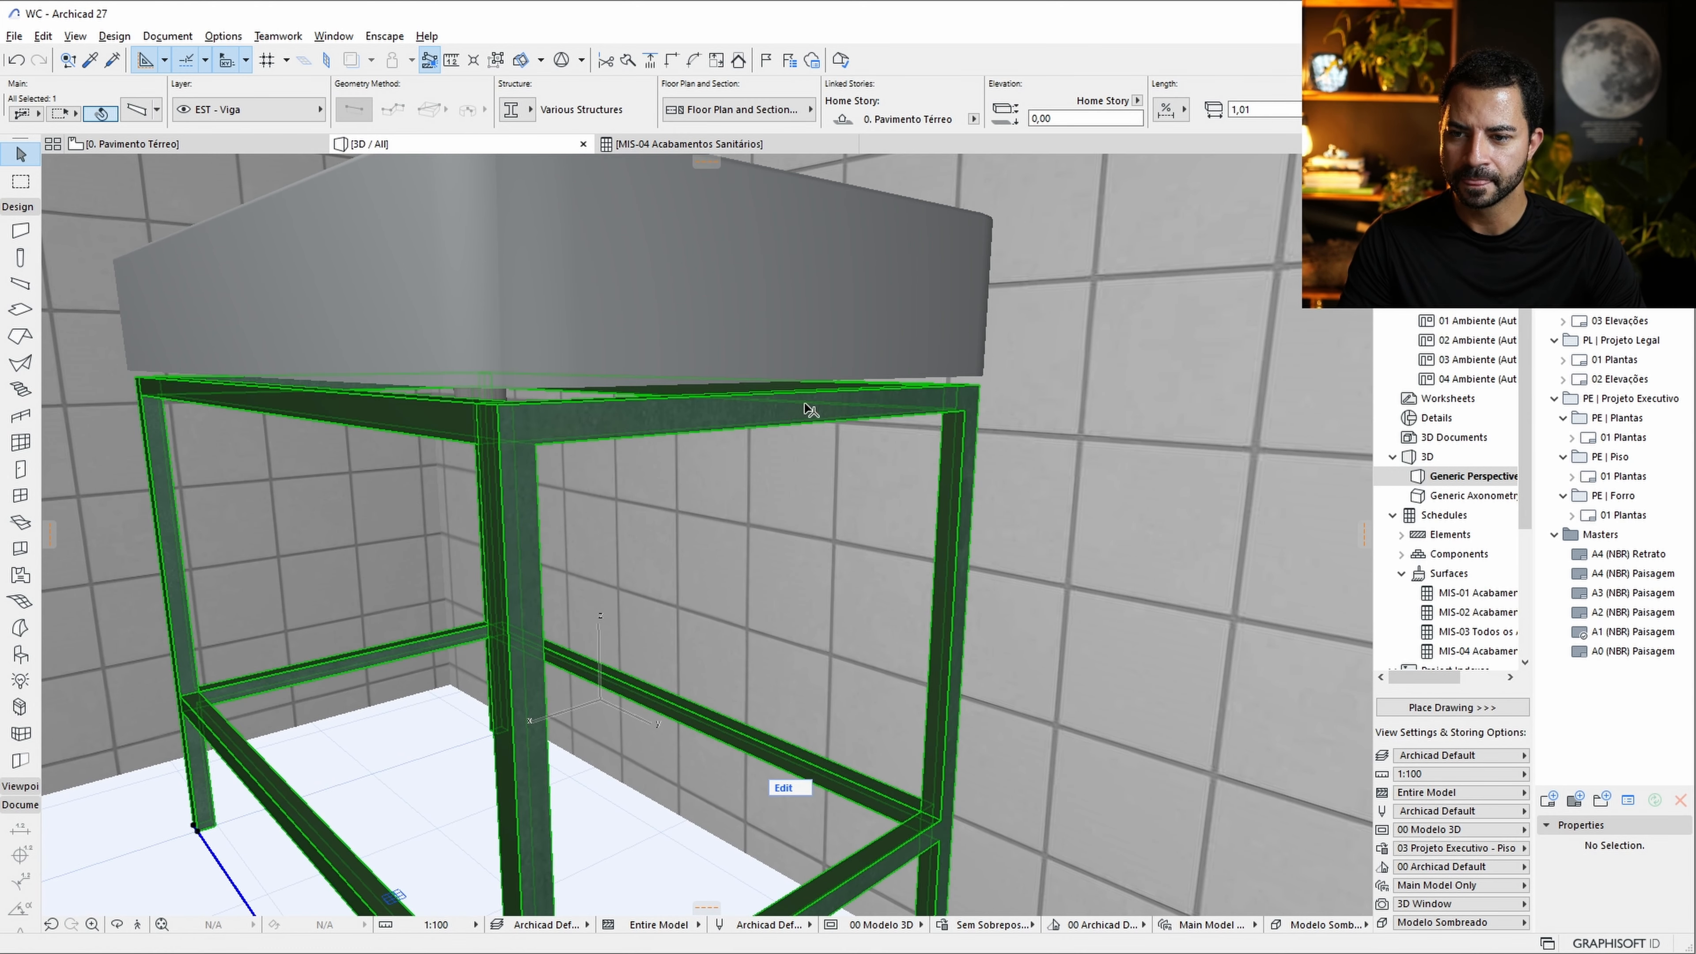
{"action": "left_click", "coordinate": [605, 364]}
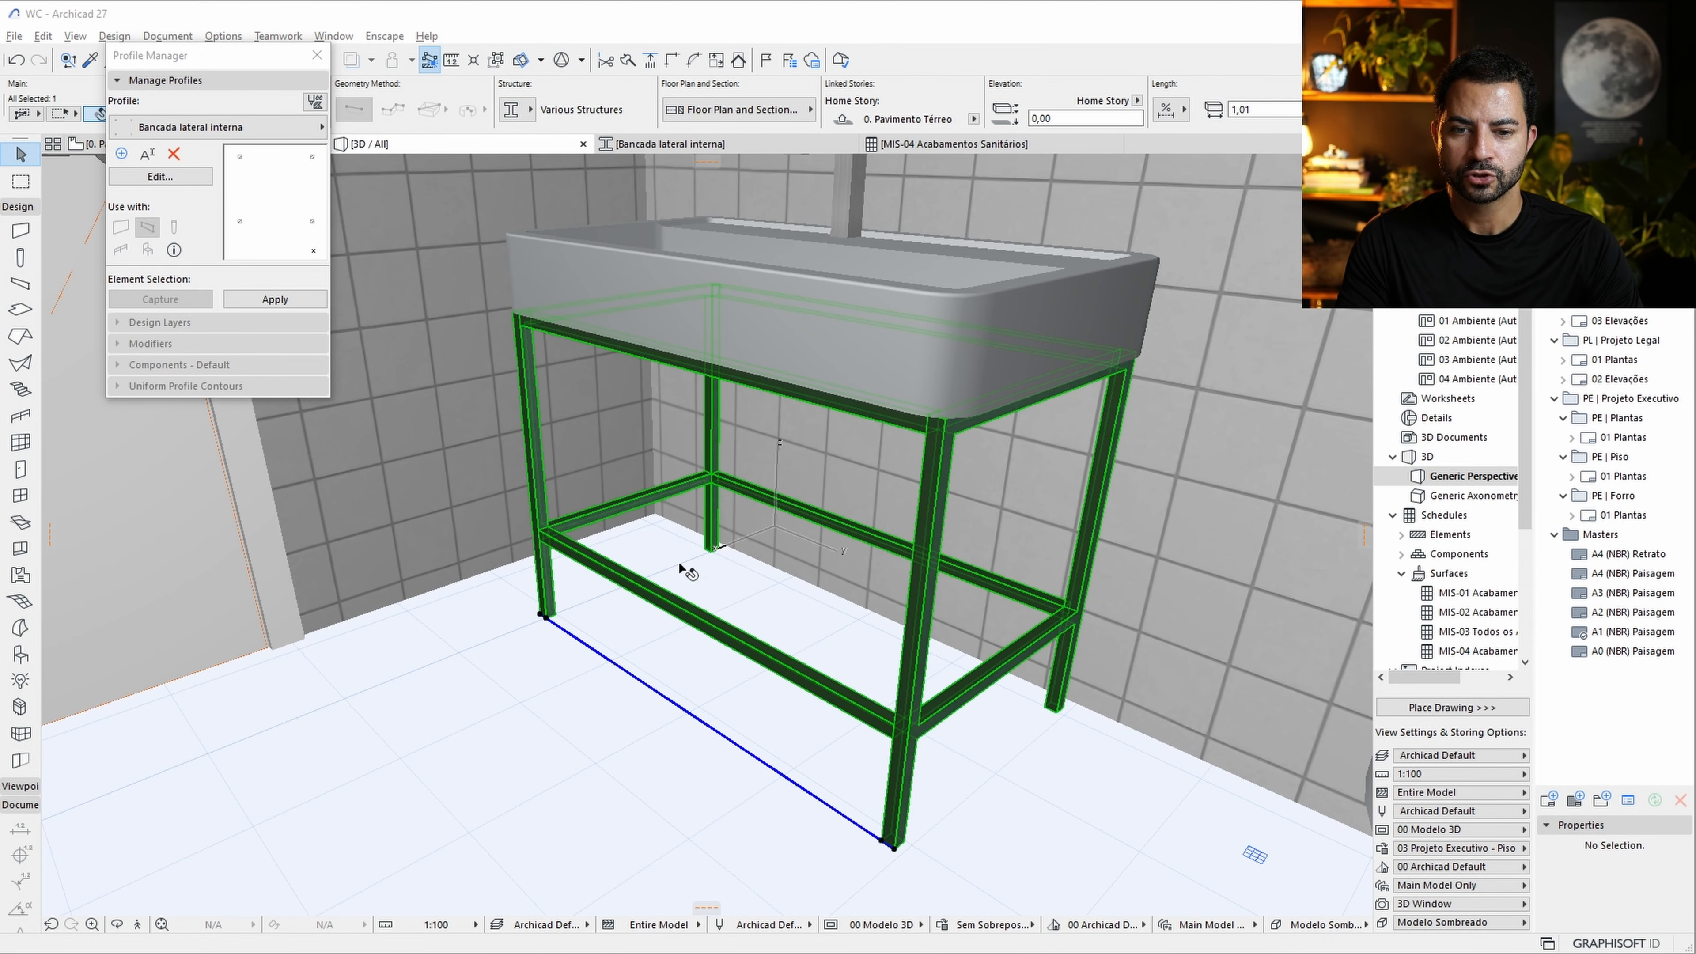
On the floor plan, centre the vanity reference photo and begin editing Bancada lateral interna.
{"action": "left_click", "coordinate": [92, 145]}
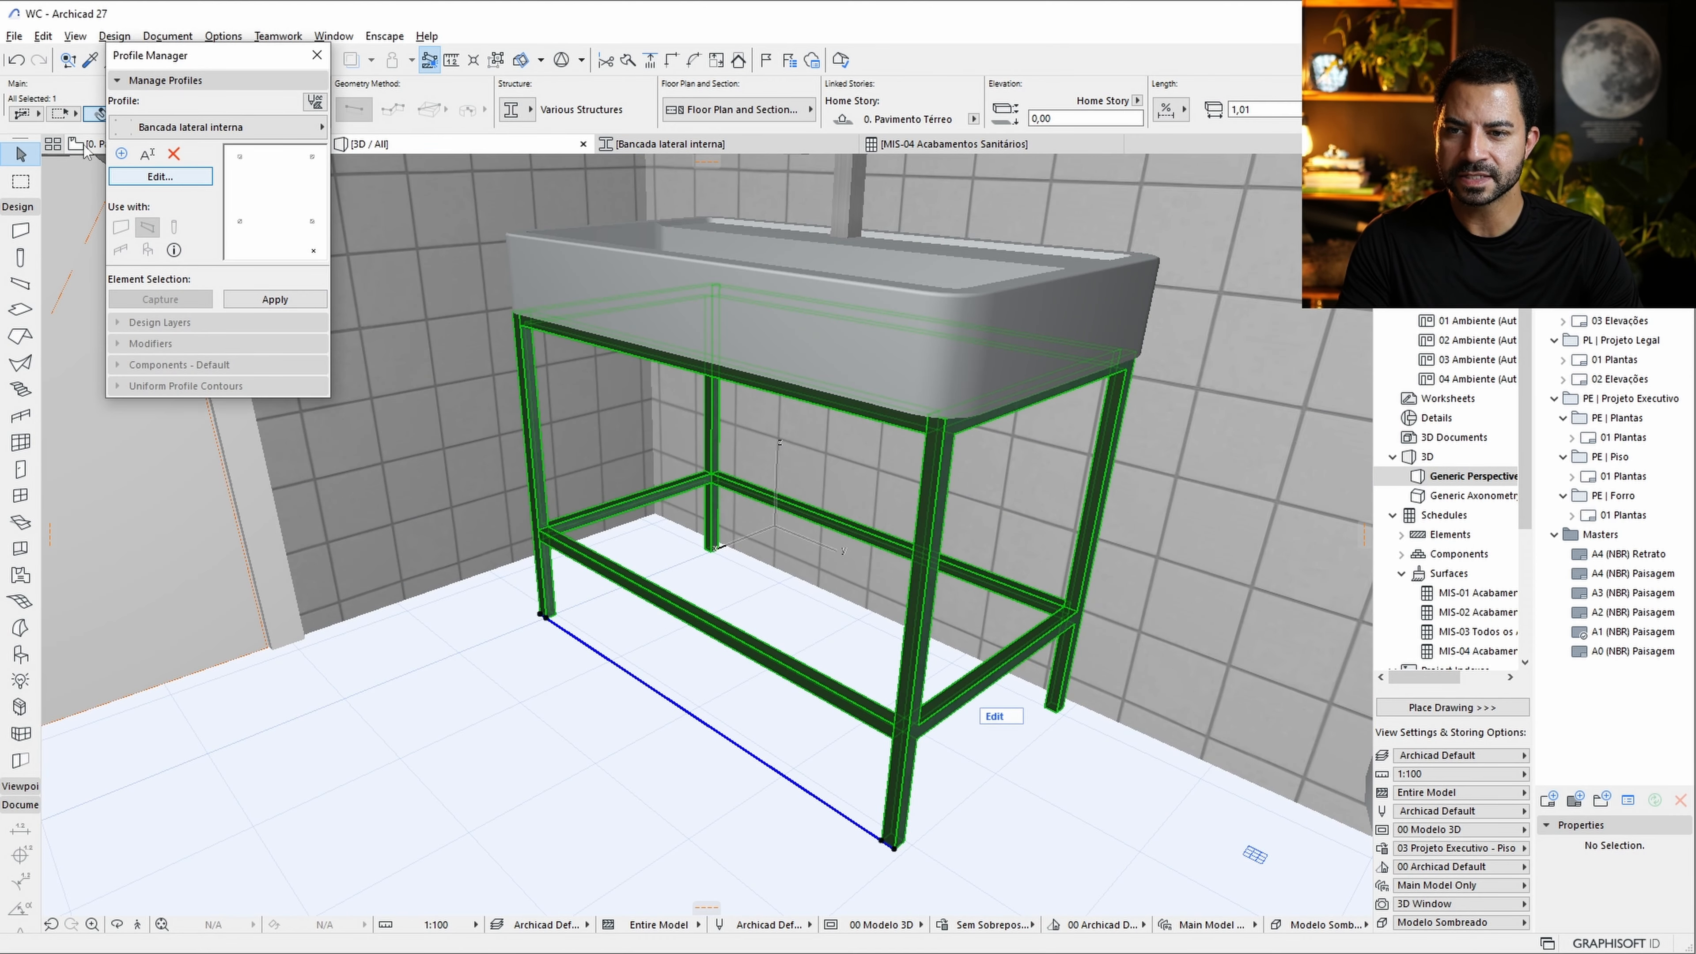
{"action": "scroll", "coordinate": [1011, 589], "scroll_direction": "down", "scroll_amount": 2}
{"action": "middle_click_drag", "start_coordinate": [1021, 592], "coordinate": [560, 711]}
{"action": "scroll", "coordinate": [631, 692], "scroll_direction": "down", "scroll_amount": 3}
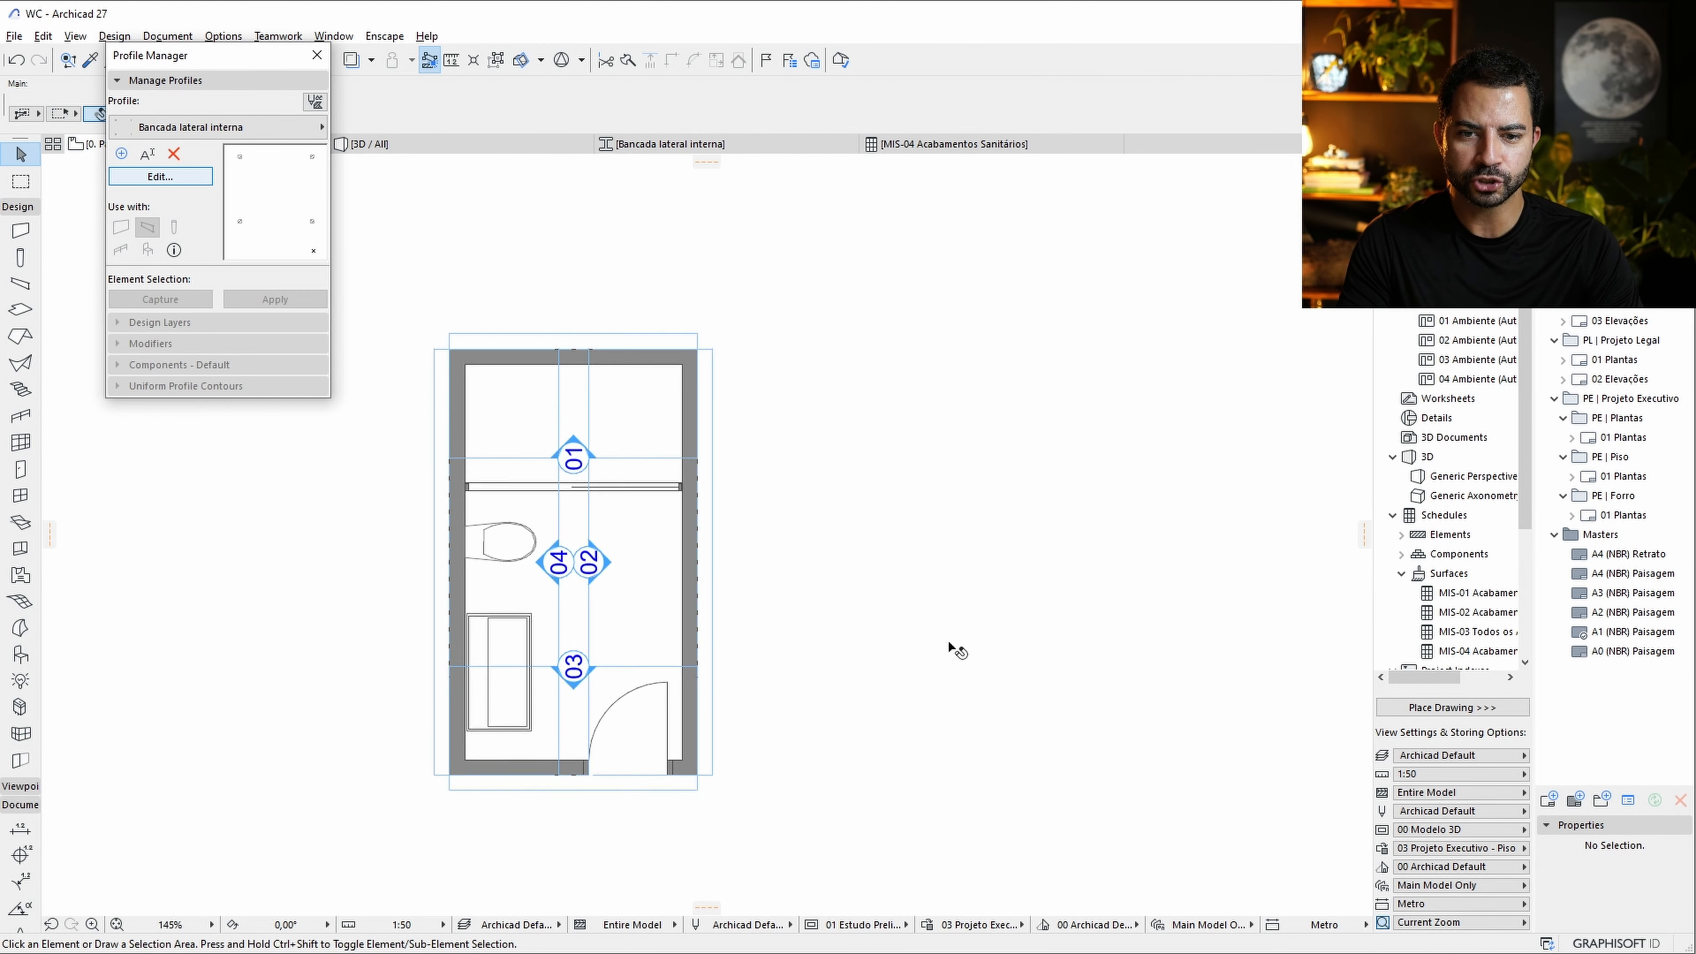
{"action": "middle_click_drag", "start_coordinate": [1202, 636], "coordinate": [550, 647]}
{"action": "middle_click_drag", "start_coordinate": [957, 648], "coordinate": [817, 587]}
{"action": "scroll", "coordinate": [702, 719], "scroll_direction": "up", "scroll_amount": 1}
{"action": "middle_click_drag", "start_coordinate": [587, 853], "coordinate": [590, 868]}
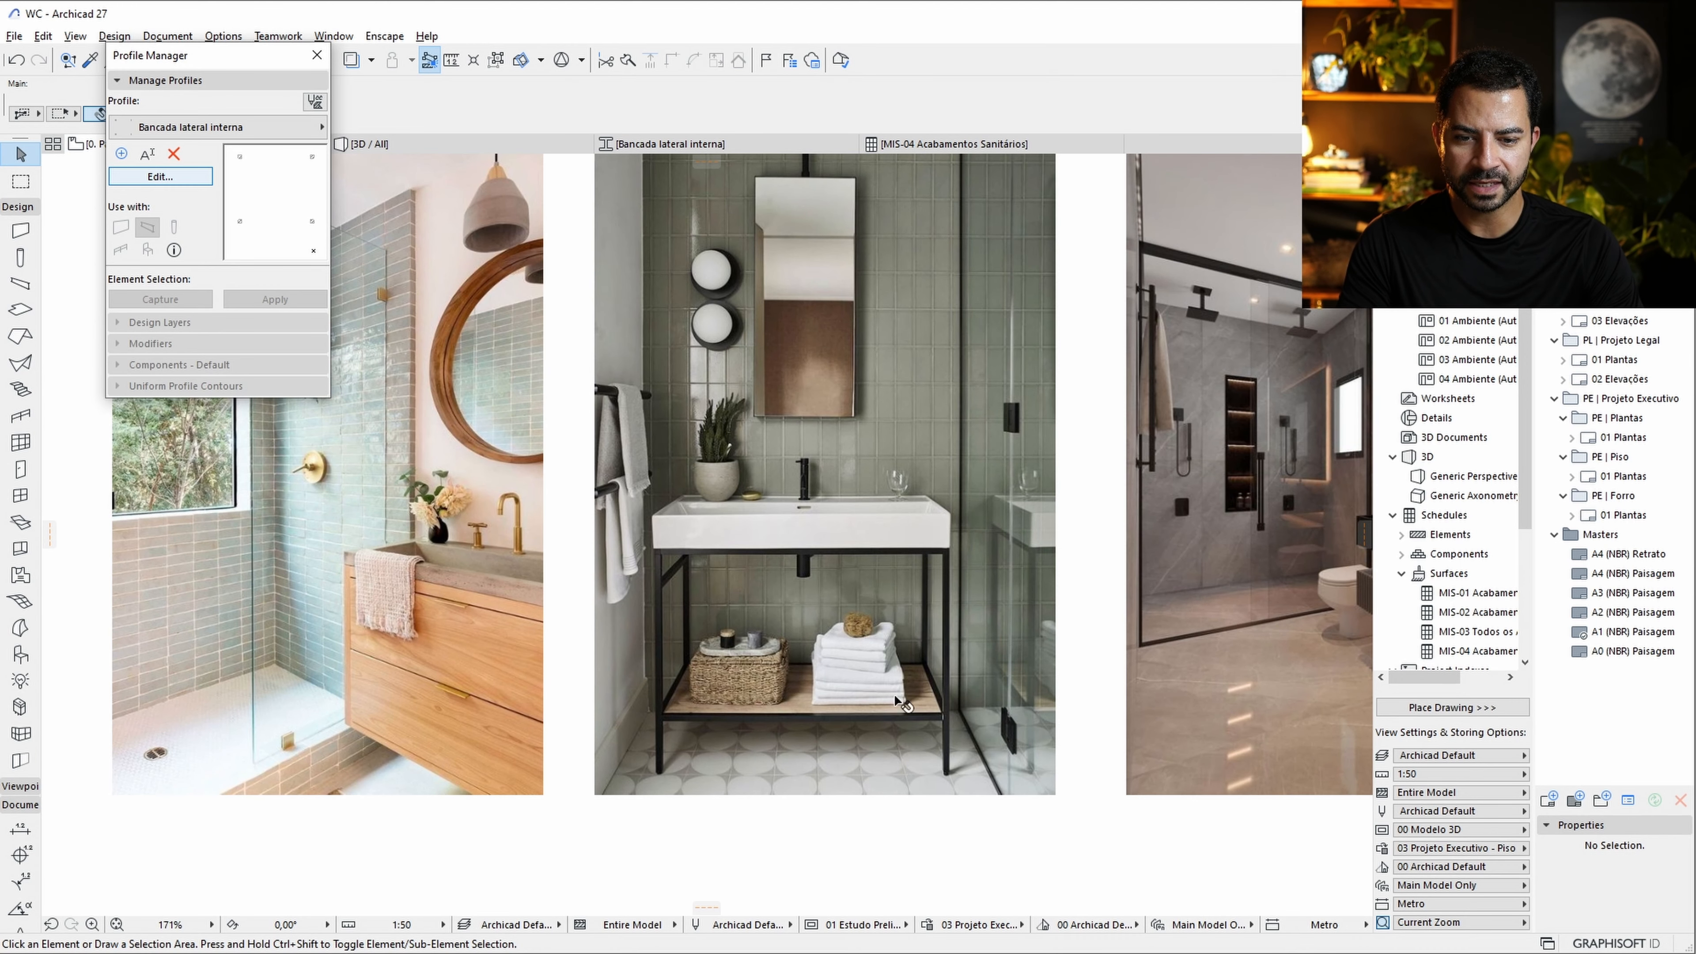
{"action": "middle_click_drag", "start_coordinate": [510, 651], "coordinate": [685, 661]}
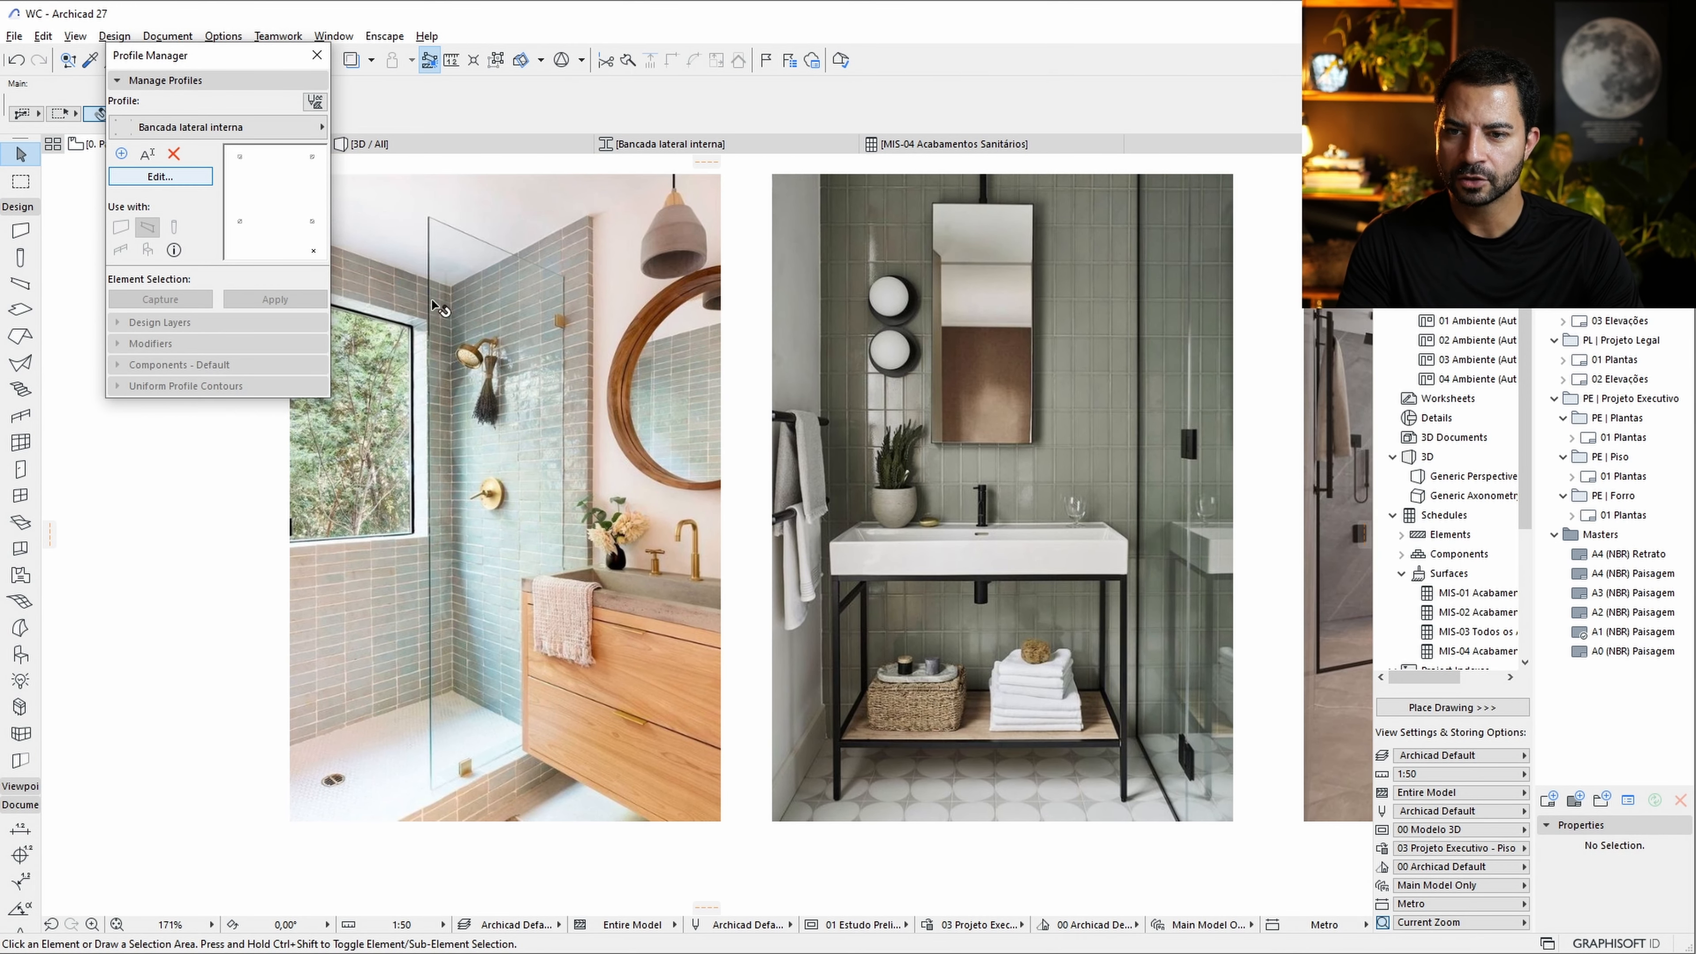
{"action": "left_click", "coordinate": [161, 178]}
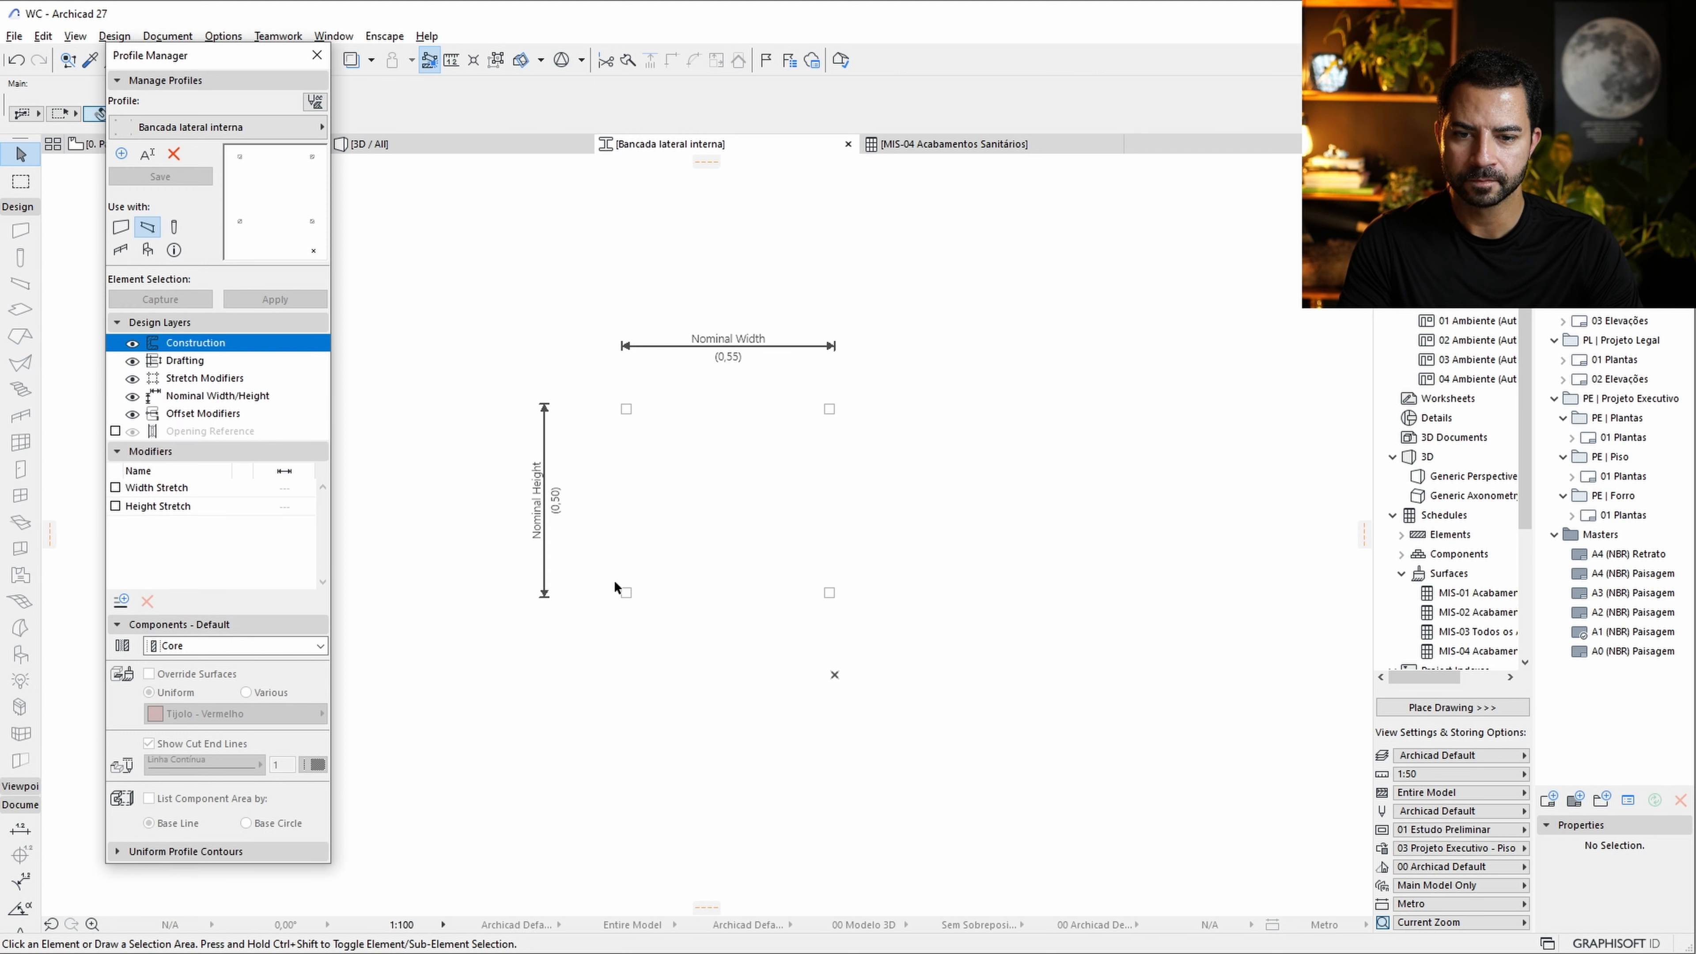
Duplicate the corner square fill and stretch the copy into a bottom bar reaching the right corner.
{"action": "scroll", "coordinate": [618, 594], "scroll_direction": "up", "scroll_amount": 3}
{"action": "left_click", "coordinate": [624, 600]}
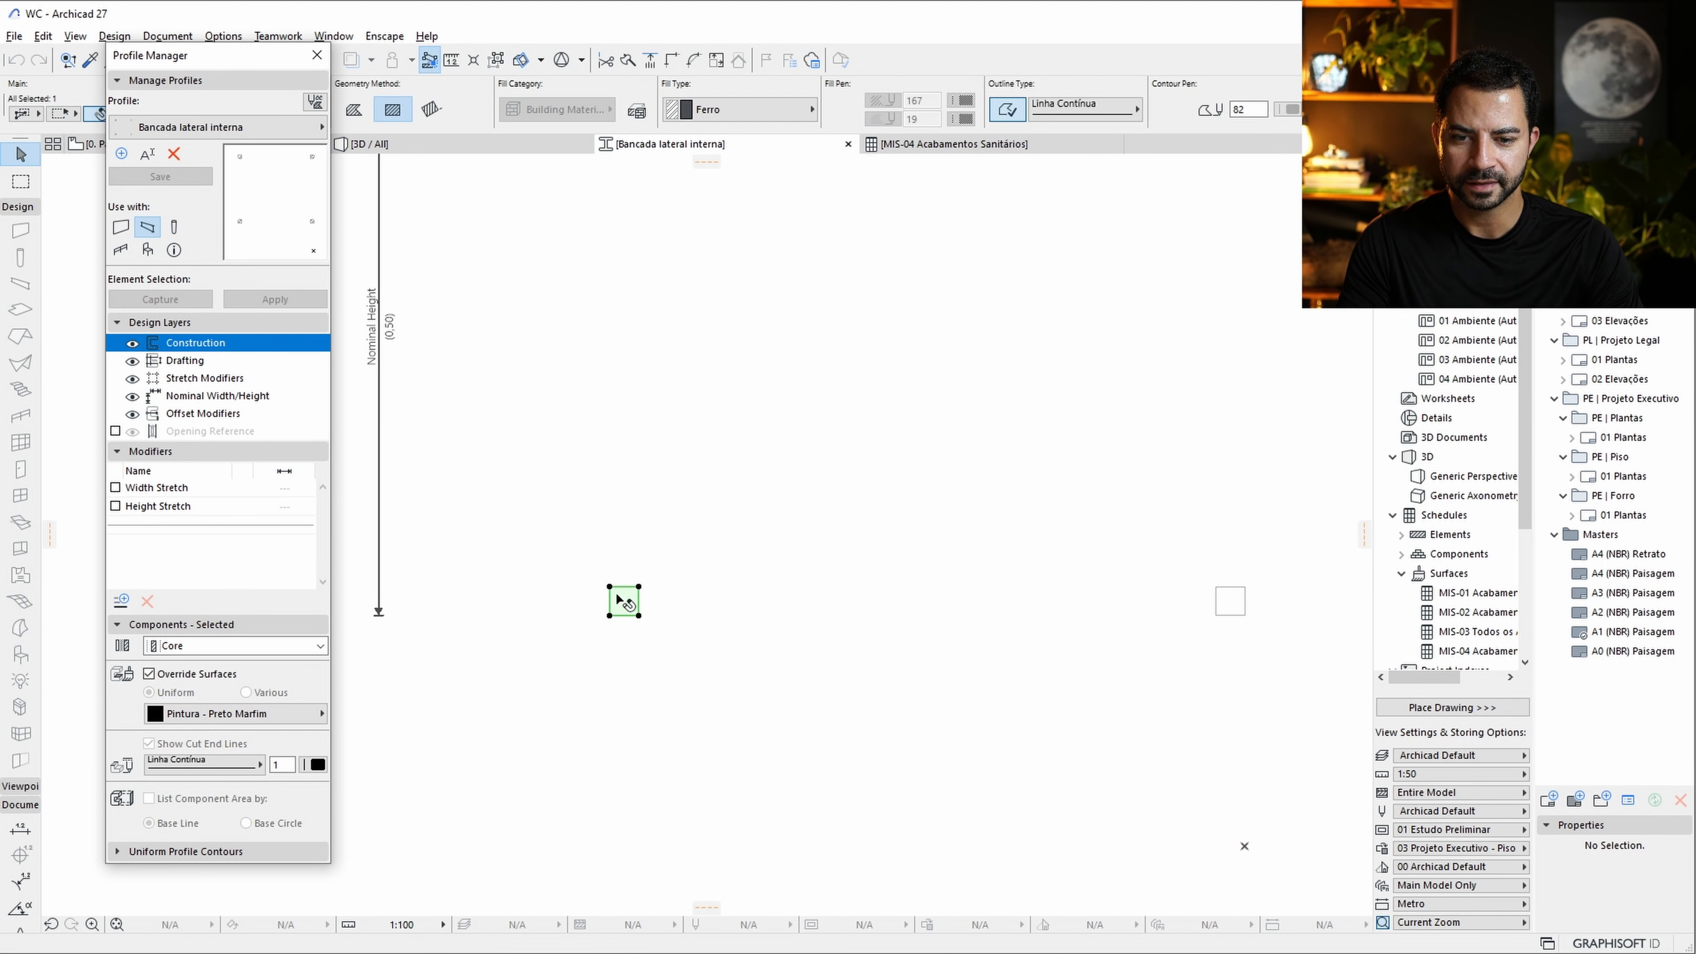
{"action": "key", "text": "ctrl+d"}
{"action": "left_click", "coordinate": [609, 587]}
{"action": "key", "text": "ctrl"}
{"action": "left_click", "coordinate": [638, 587]}
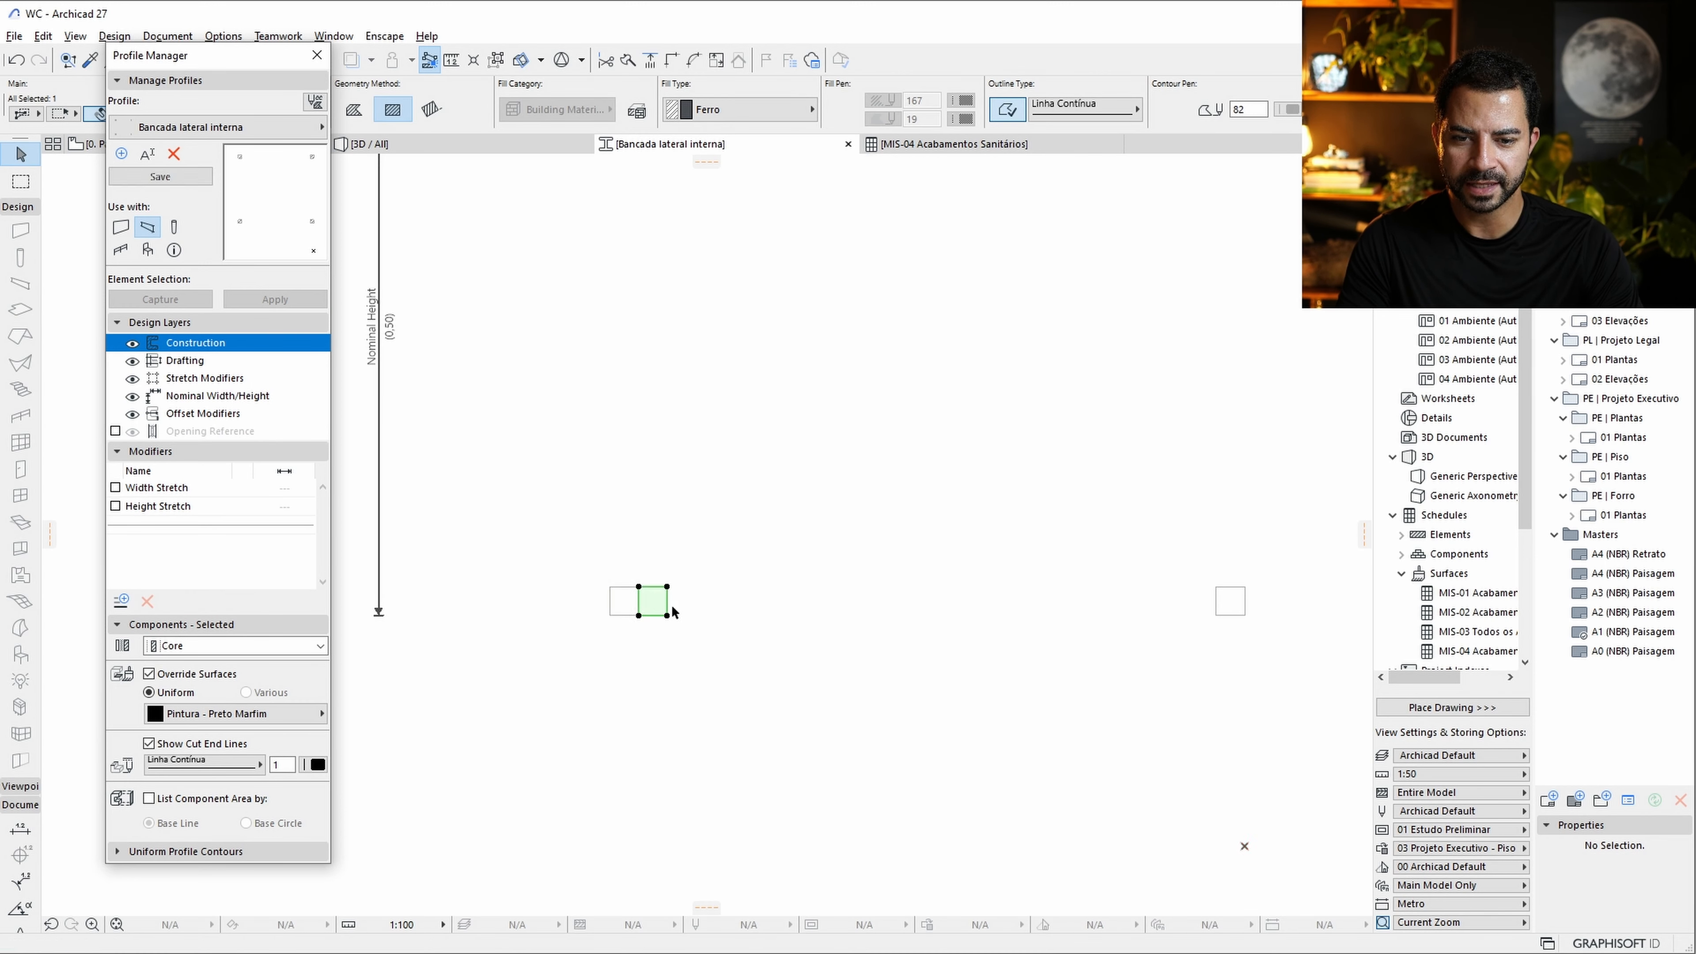
{"action": "left_click", "coordinate": [666, 603]}
{"action": "middle_click_drag", "start_coordinate": [910, 609], "coordinate": [440, 649]}
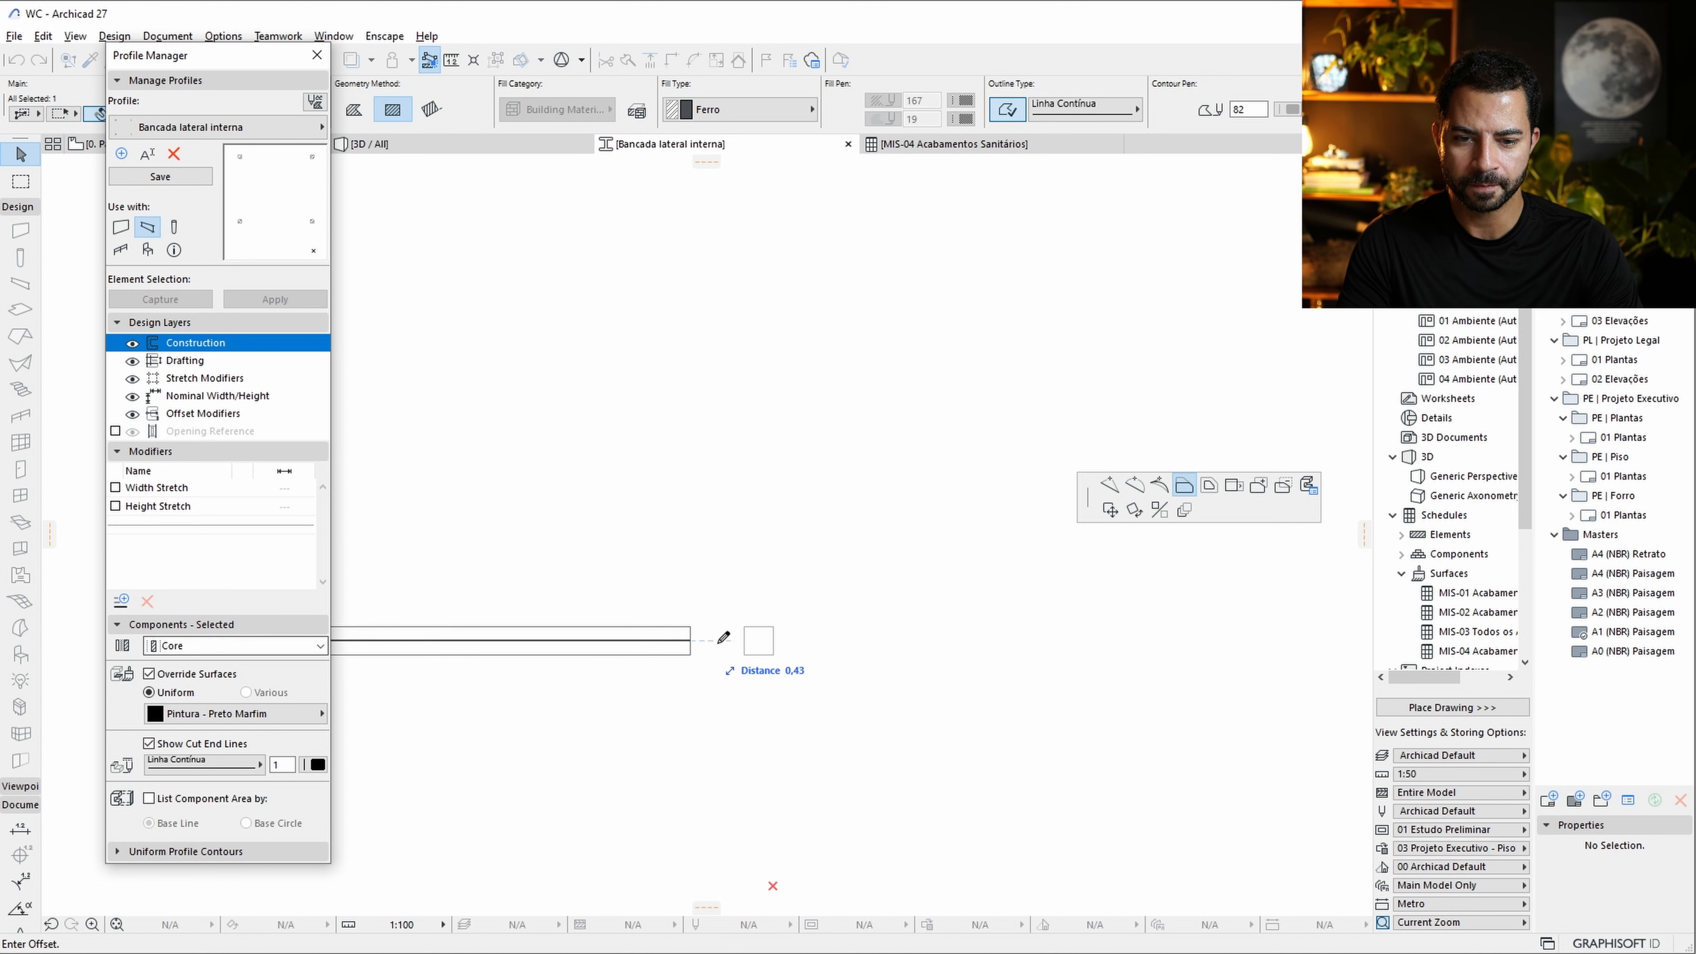
{"action": "left_click", "coordinate": [745, 654]}
{"action": "scroll", "coordinate": [746, 657], "scroll_direction": "down", "scroll_amount": 3}
{"action": "middle_click_drag", "start_coordinate": [705, 618], "coordinate": [902, 600]}
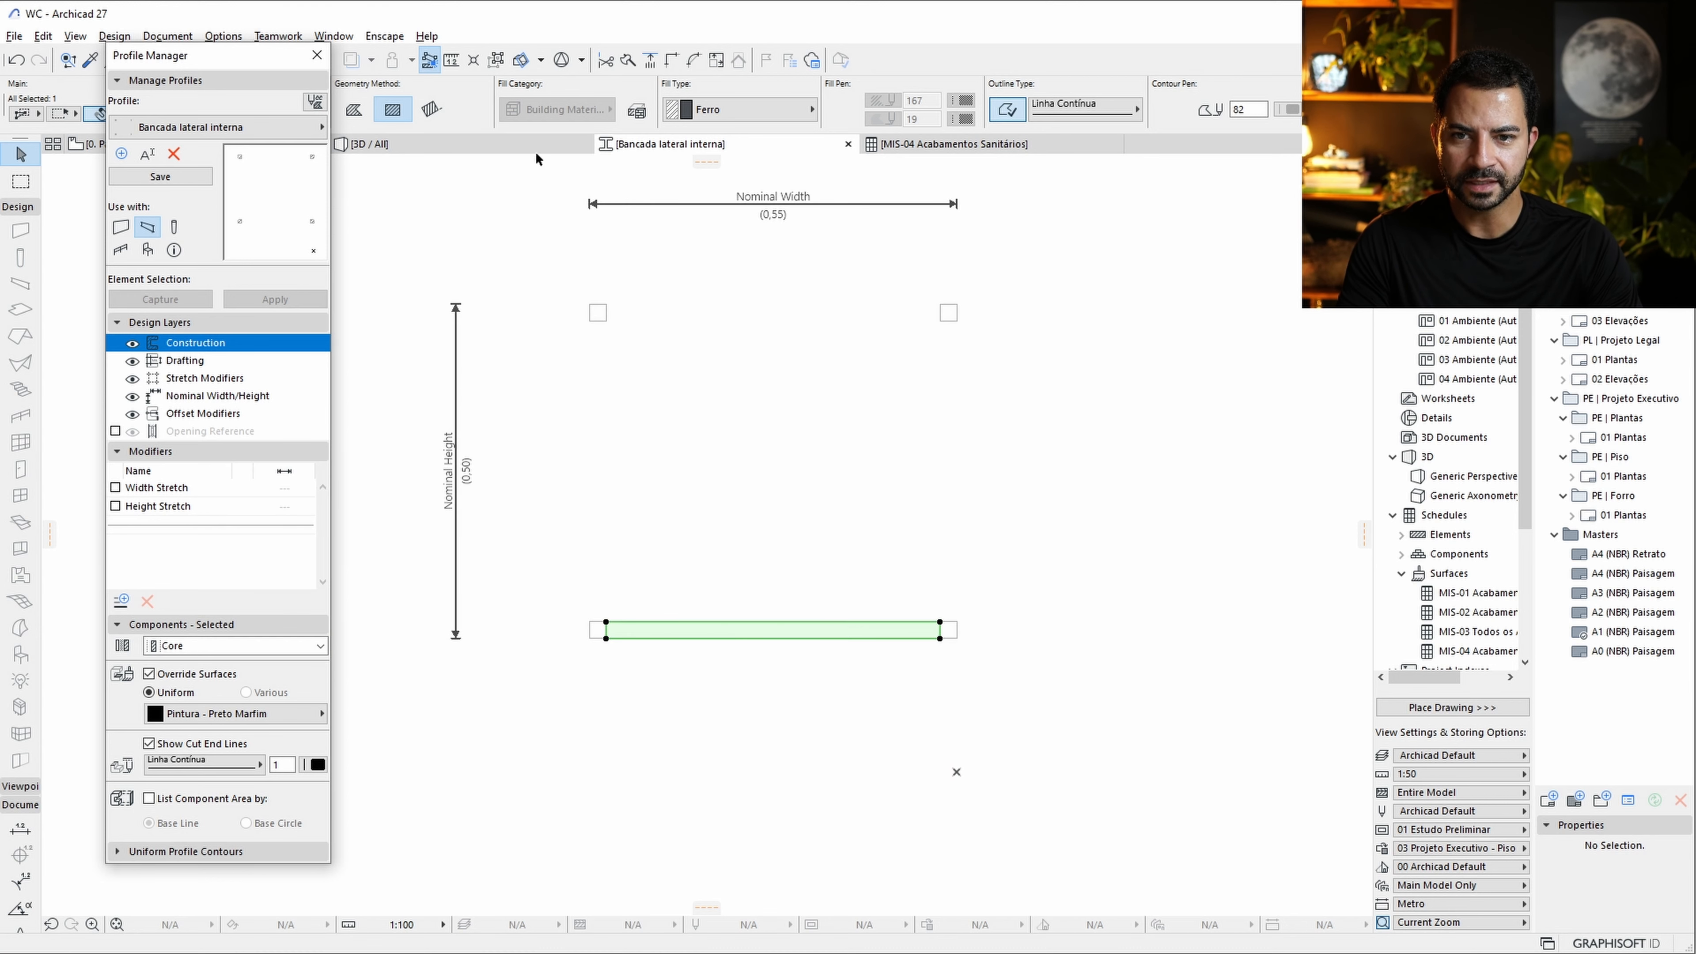
Give the bar Madeira fill and Madeira - Carvalho Claro surface, then save the profile.
{"action": "left_click", "coordinate": [723, 112]}
{"action": "type", "text": "MADEI"}
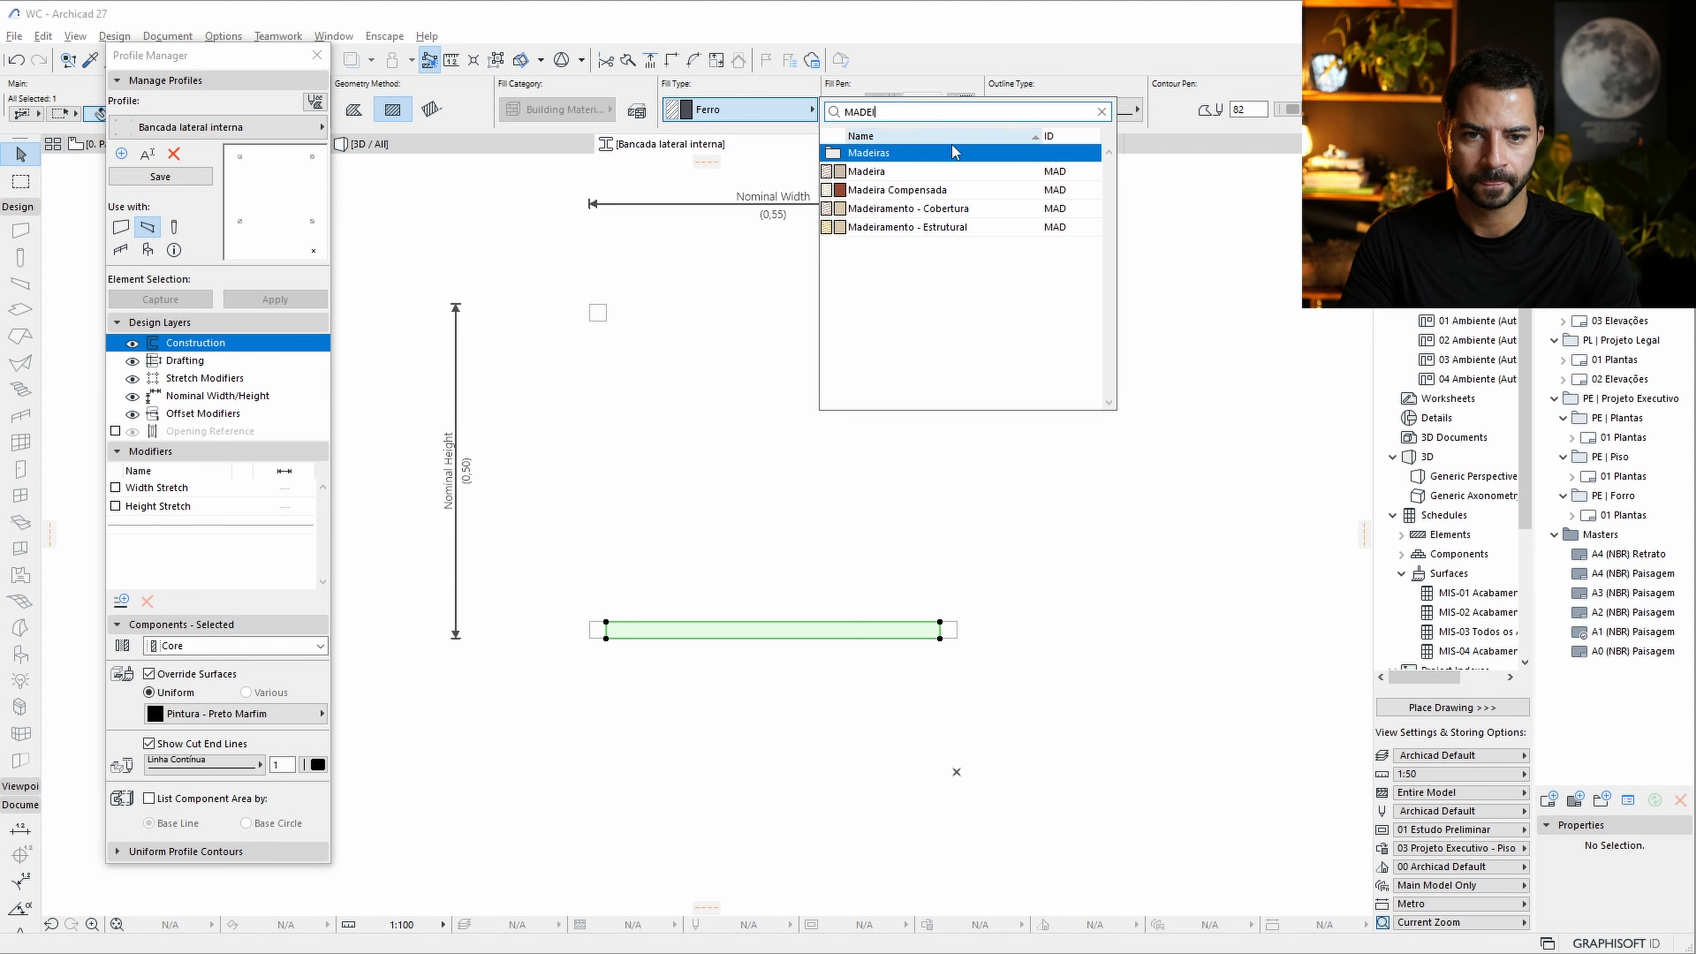
{"action": "left_click", "coordinate": [955, 173]}
{"action": "left_click", "coordinate": [274, 713]}
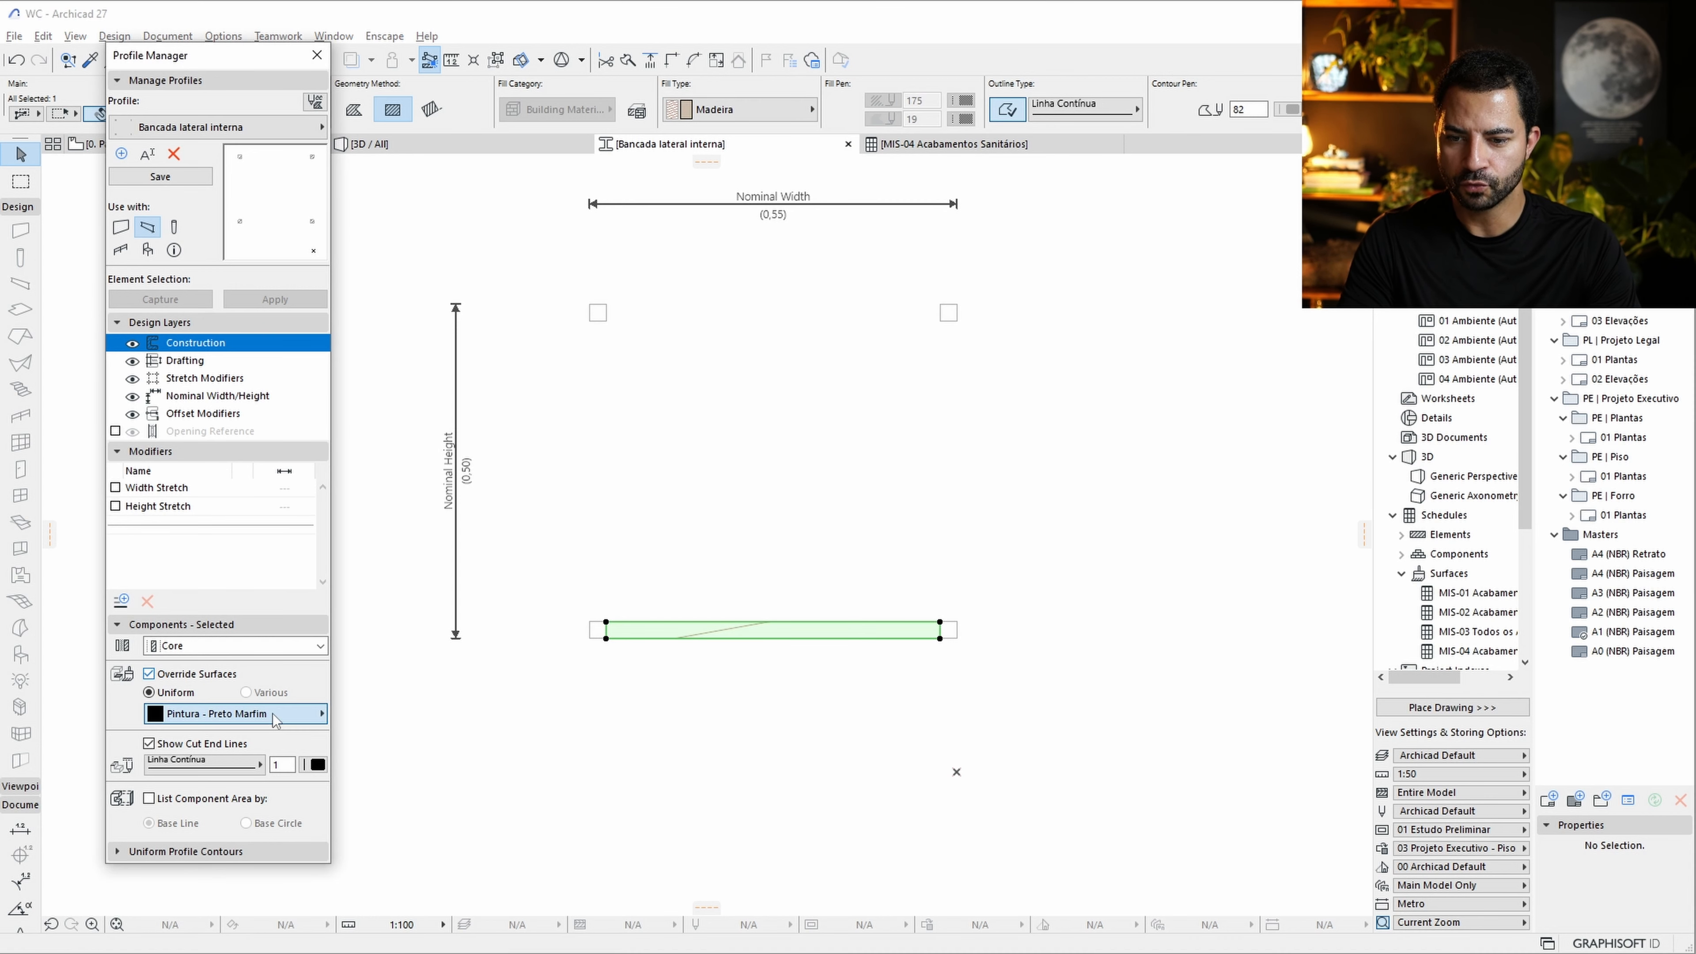
{"action": "type", "text": "MADE"}
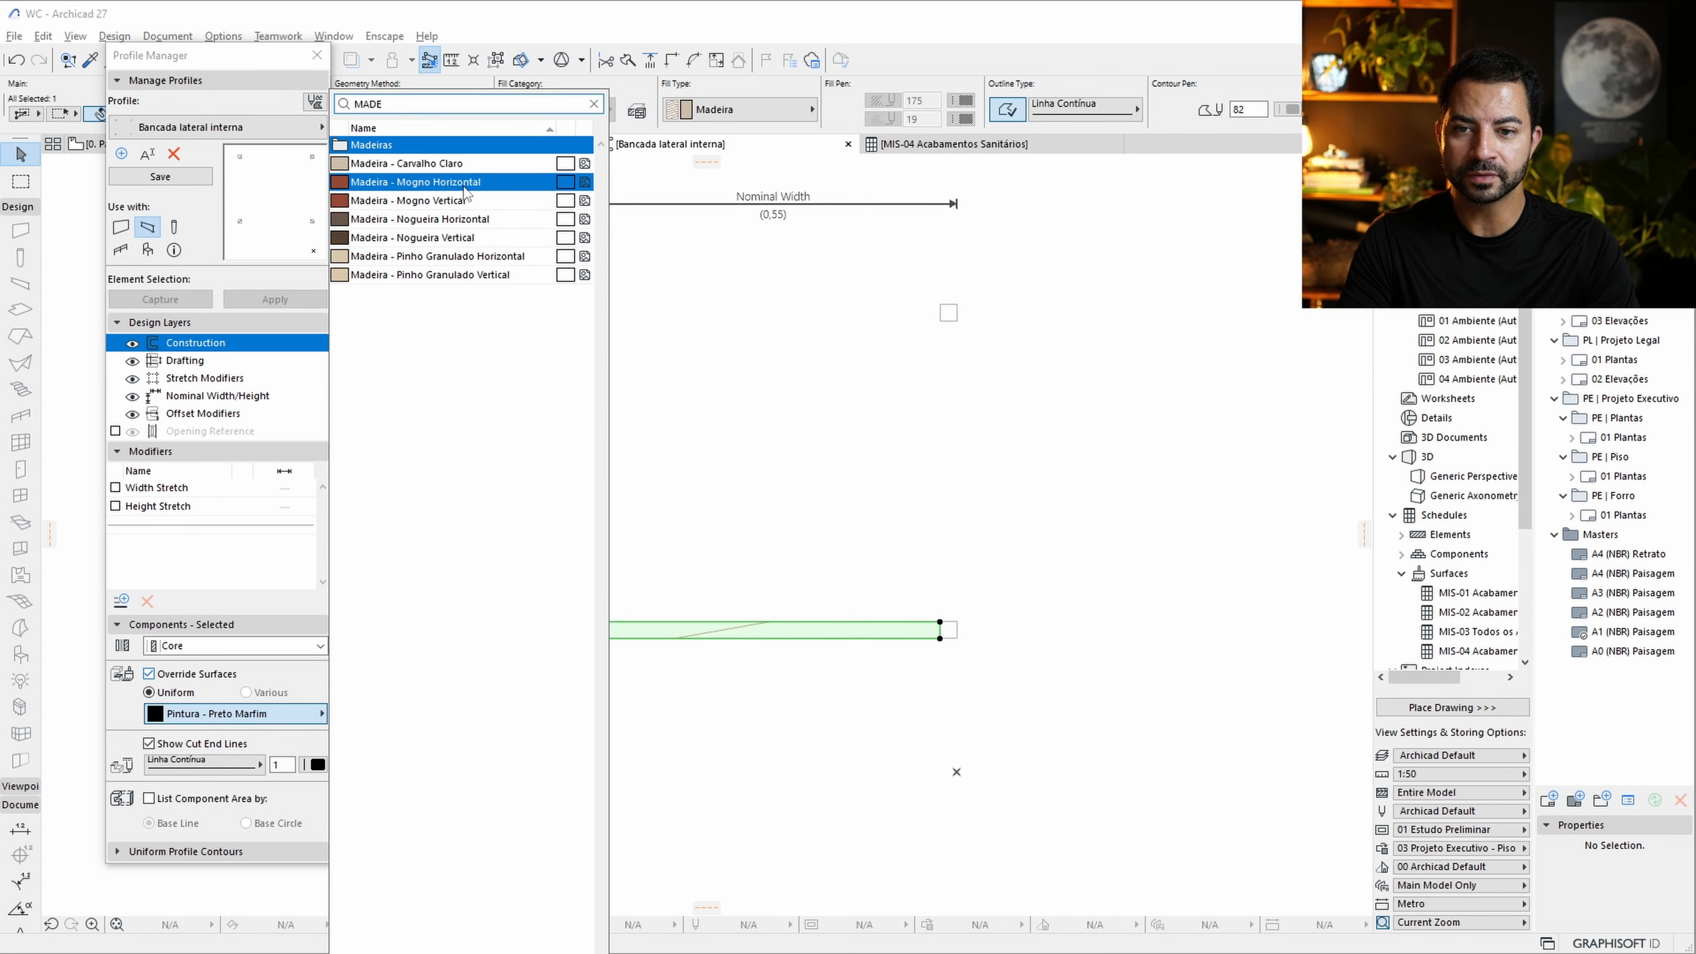
{"action": "left_click", "coordinate": [414, 163]}
{"action": "scroll", "coordinate": [722, 640], "scroll_direction": "down", "scroll_amount": 2}
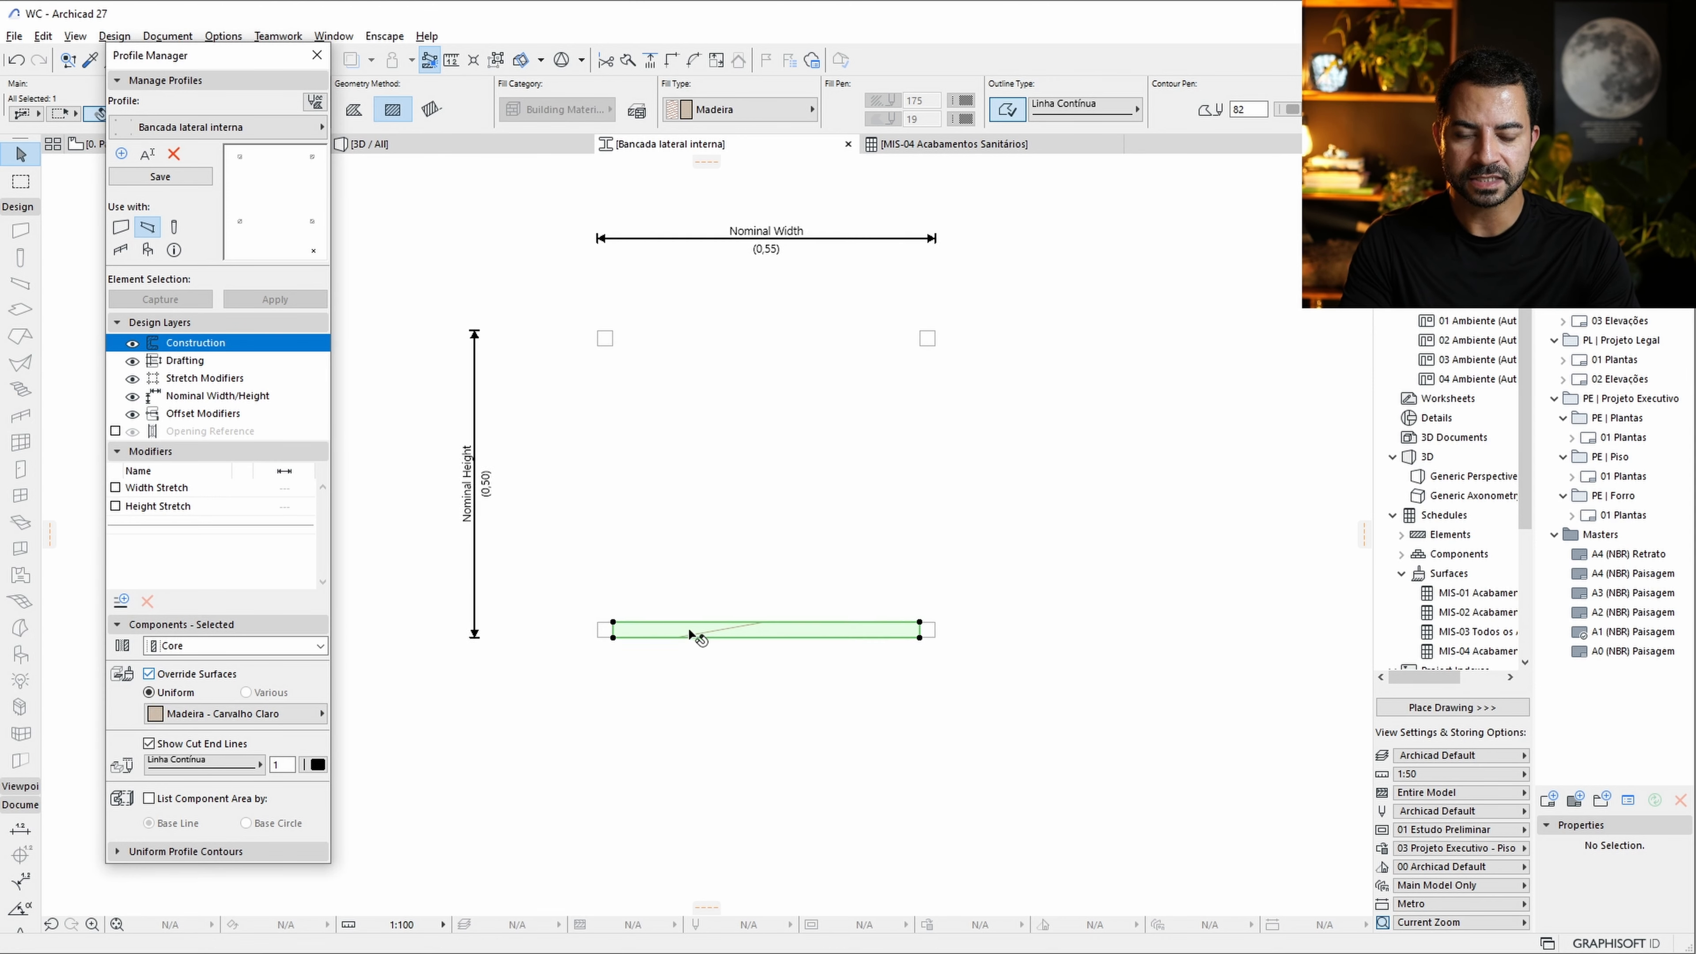
{"action": "left_click", "coordinate": [738, 617]}
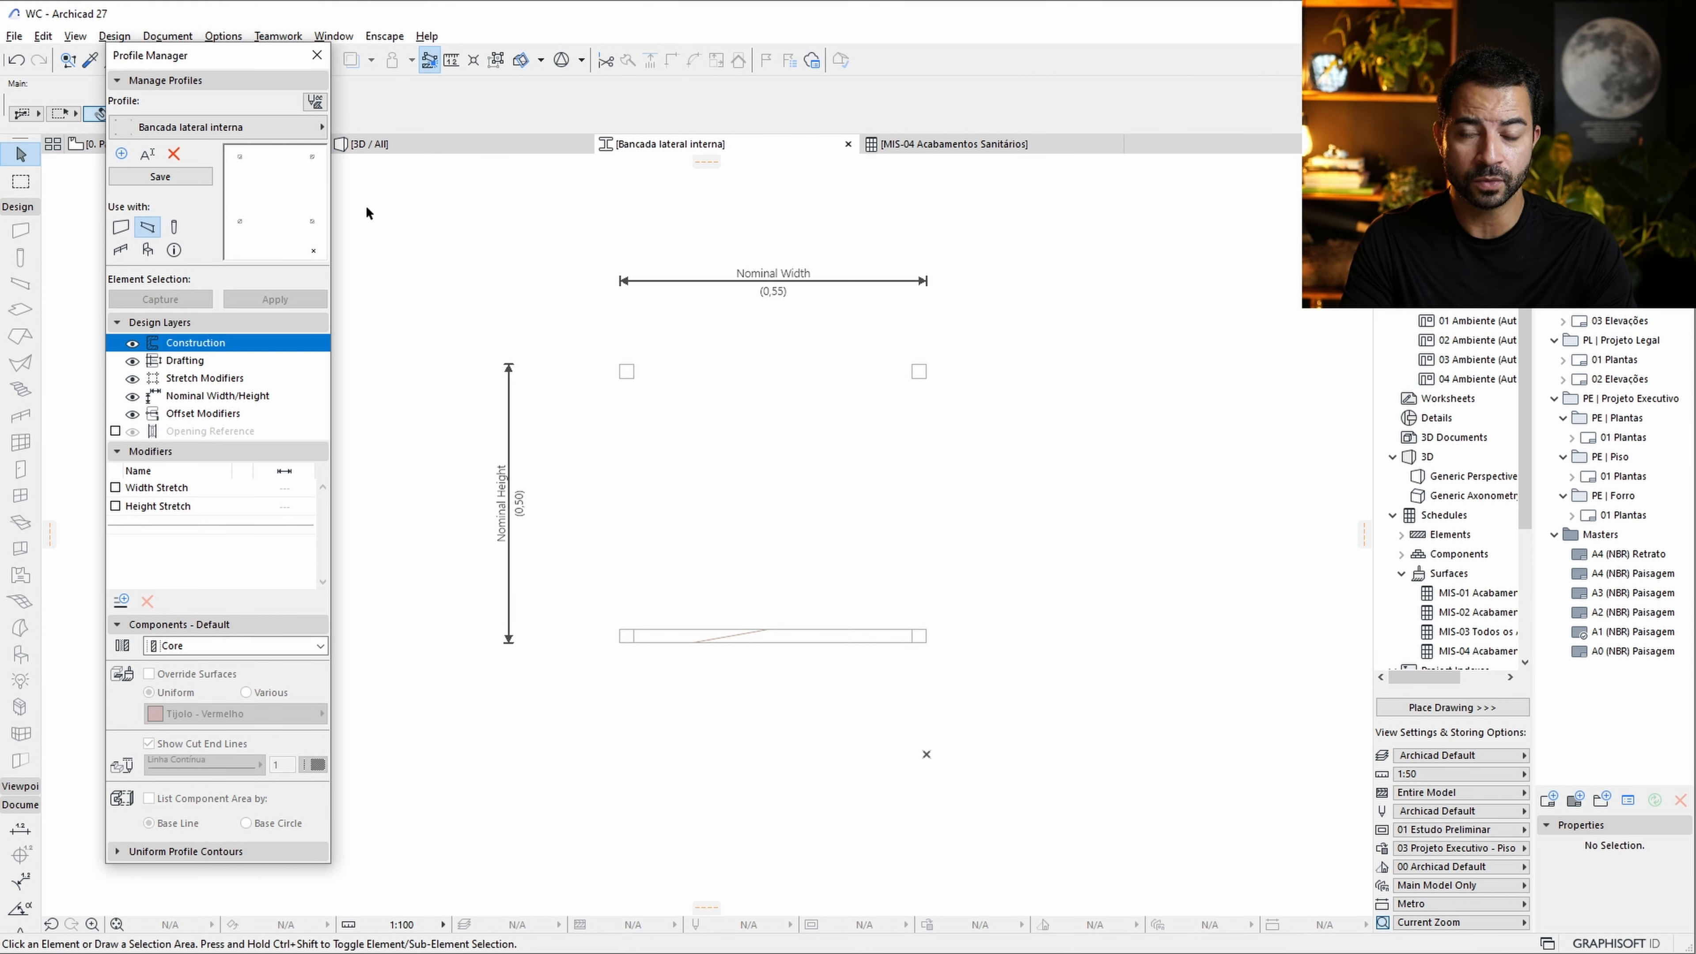
{"action": "left_click", "coordinate": [207, 175]}
{"action": "left_click", "coordinate": [415, 145]}
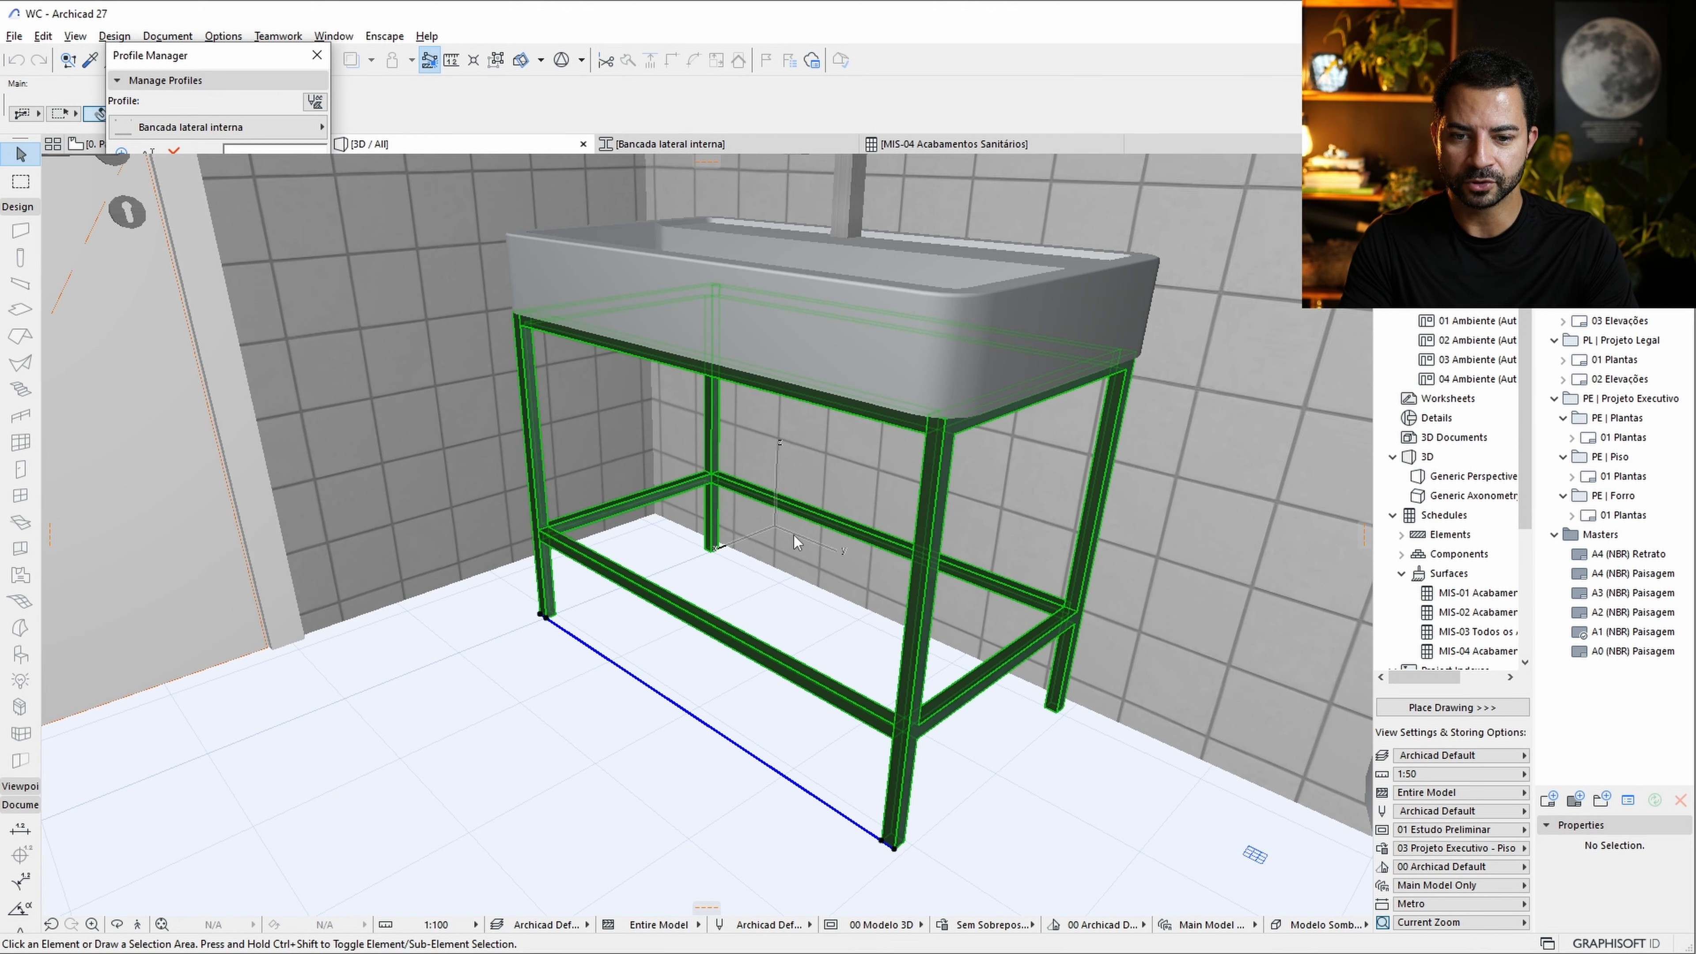
Remove the vanity frame's top and bottom surface overrides so the shelf shows its wood finish.
{"action": "left_click", "coordinate": [794, 536]}
{"action": "scroll", "coordinate": [868, 699], "scroll_direction": "up", "scroll_amount": 5}
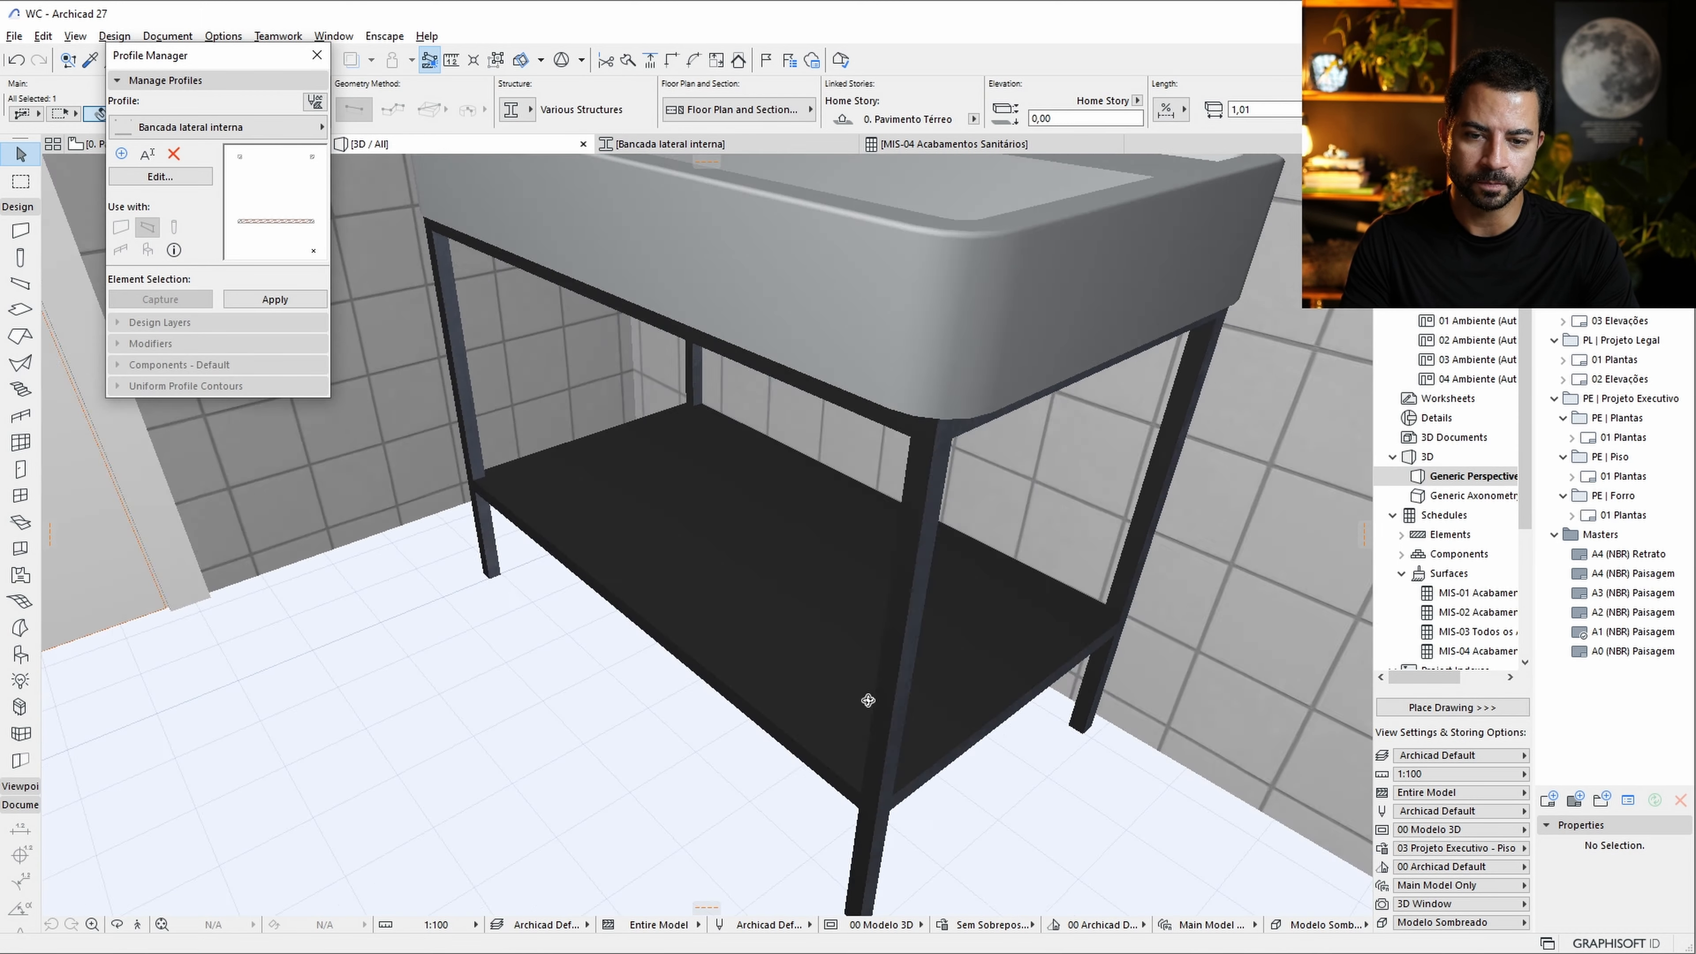
{"action": "middle_click_drag", "start_coordinate": [867, 700], "coordinate": [862, 579], "text": "shift"}
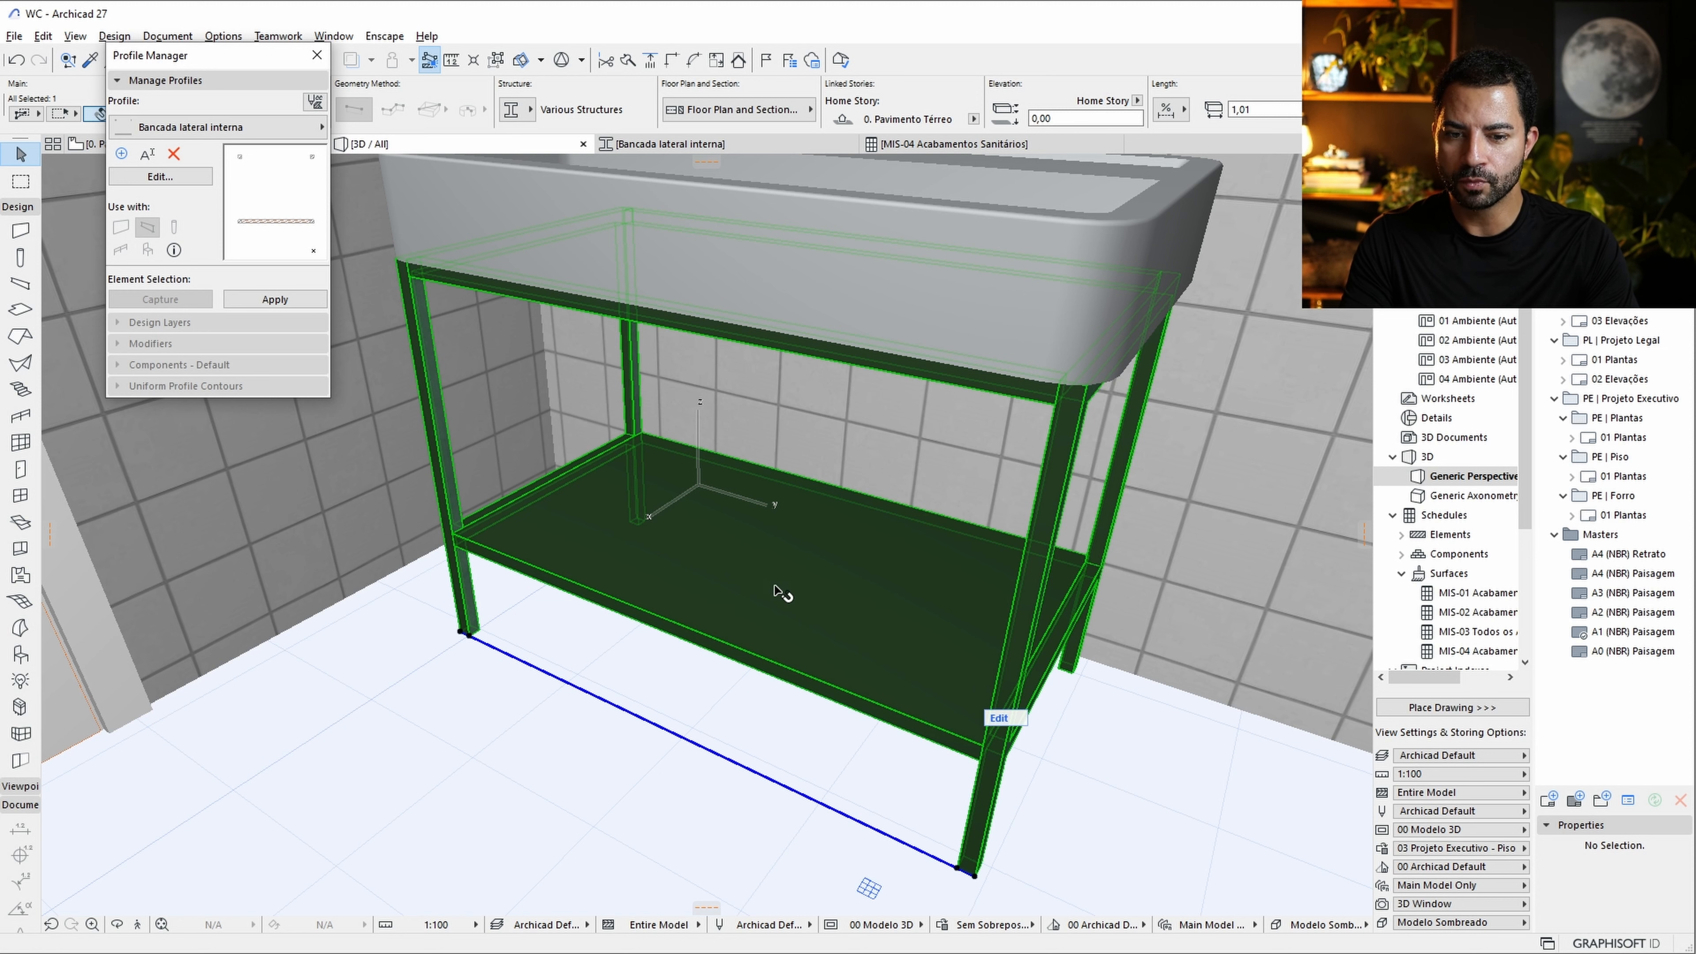
{"action": "double_click", "coordinate": [20, 284]}
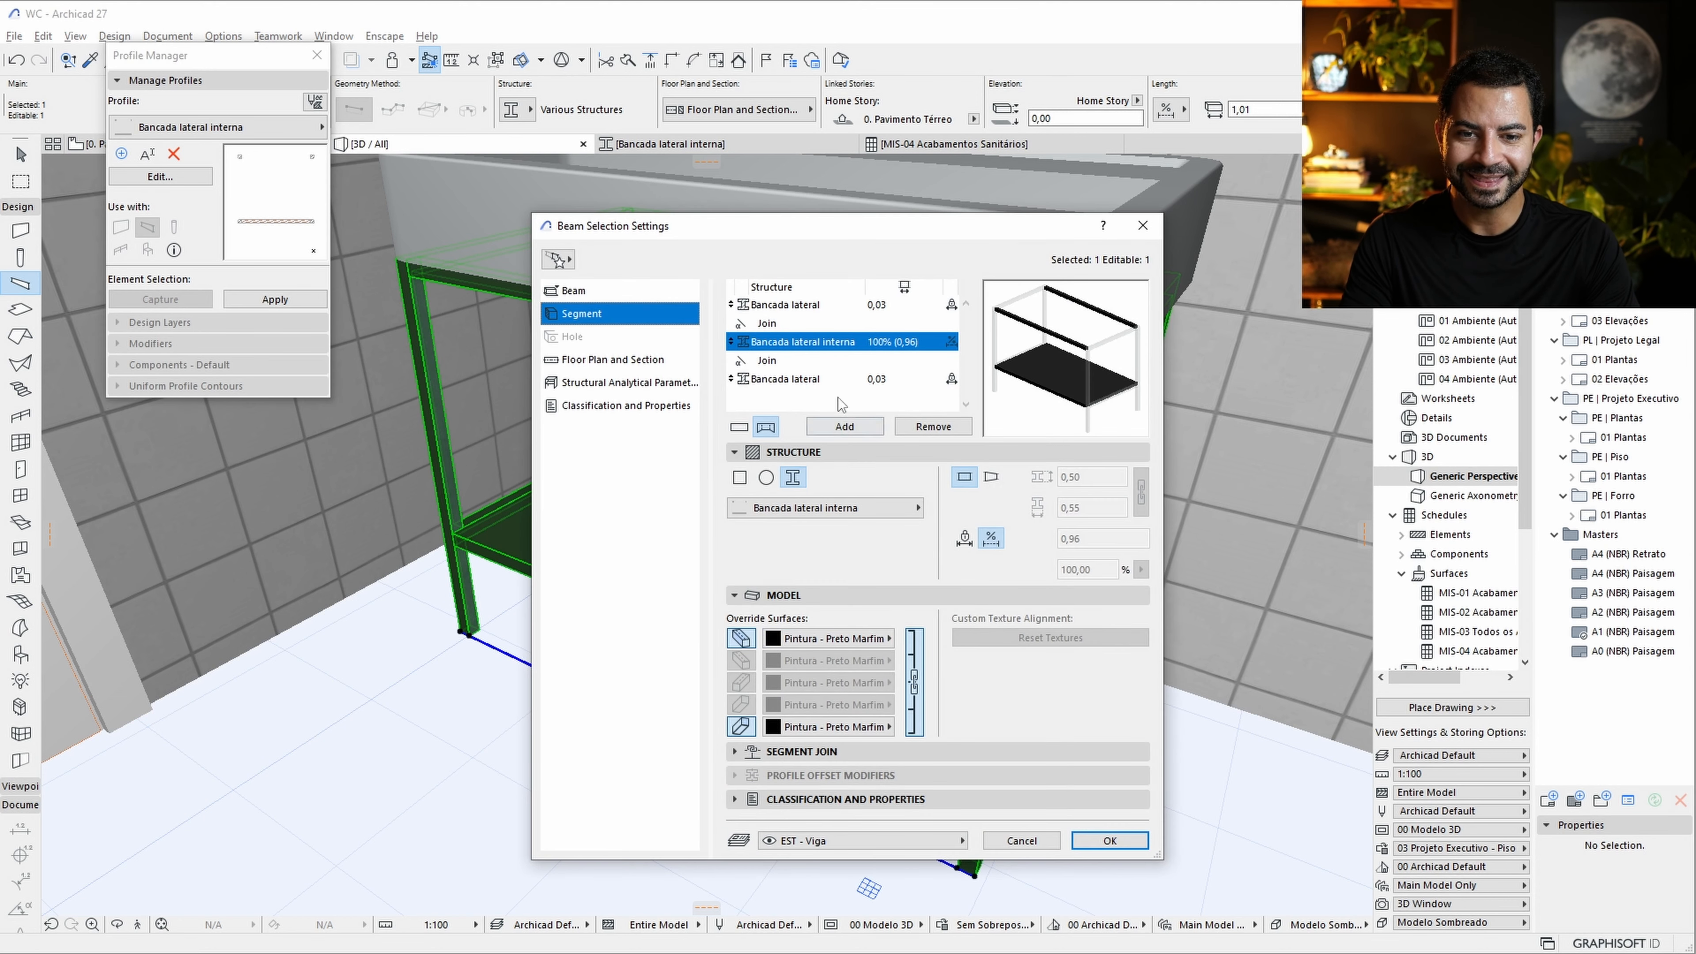
{"action": "left_click", "coordinate": [740, 638]}
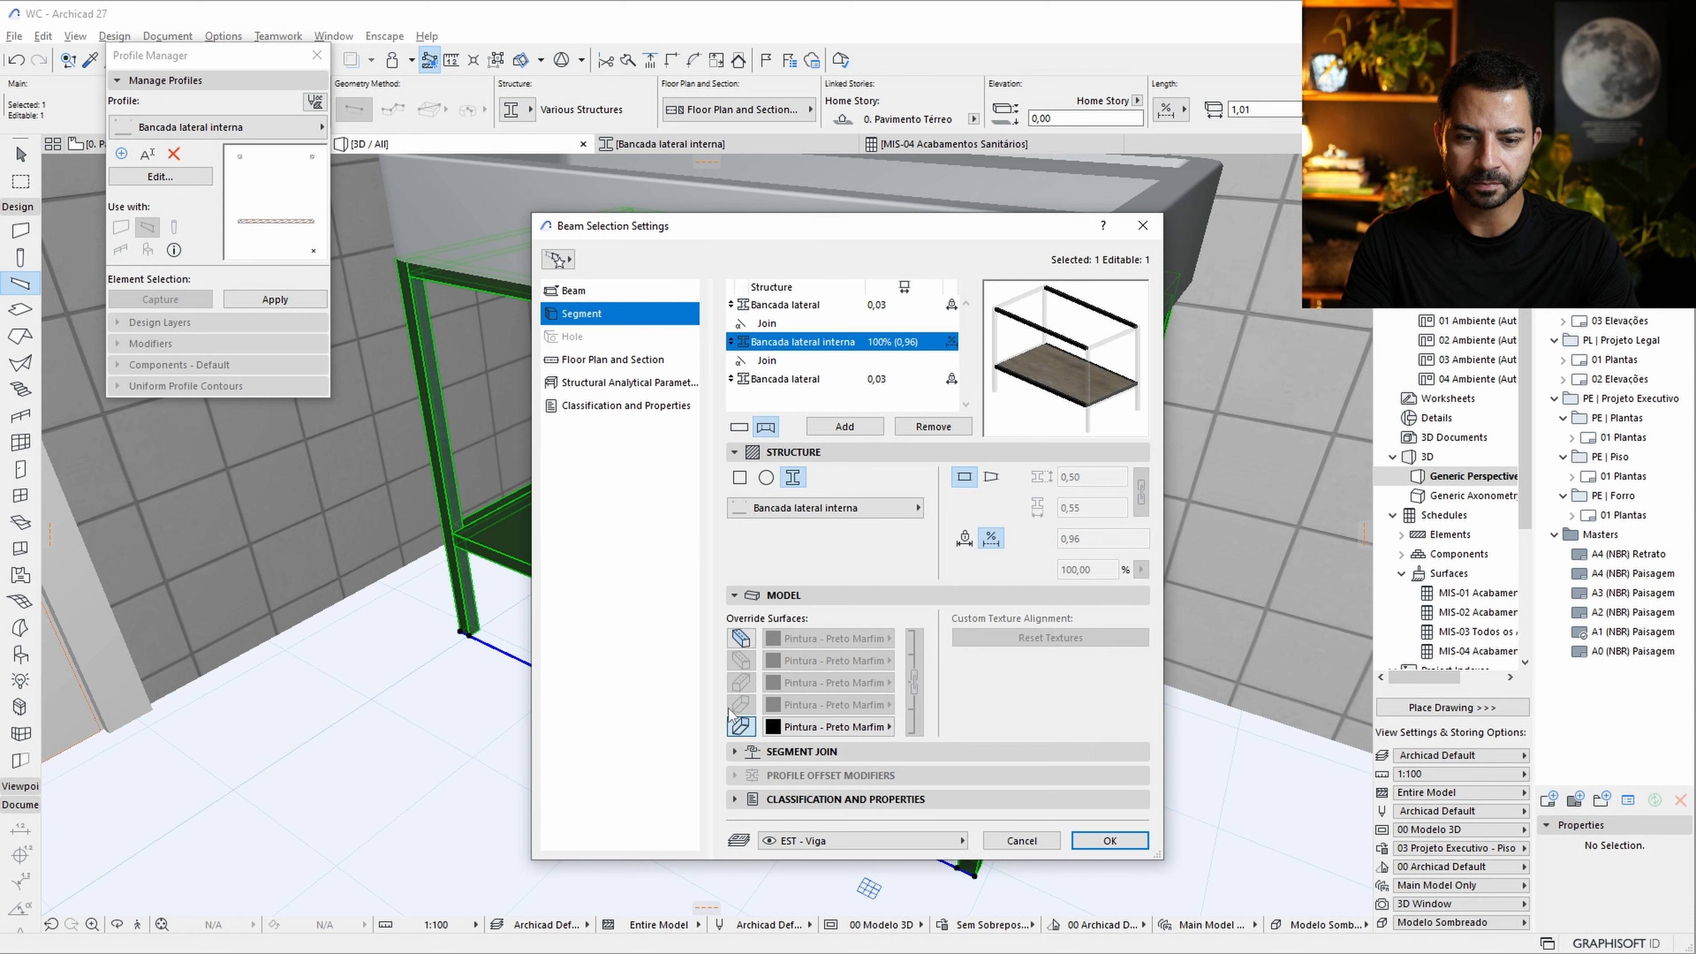
{"action": "left_click", "coordinate": [740, 726]}
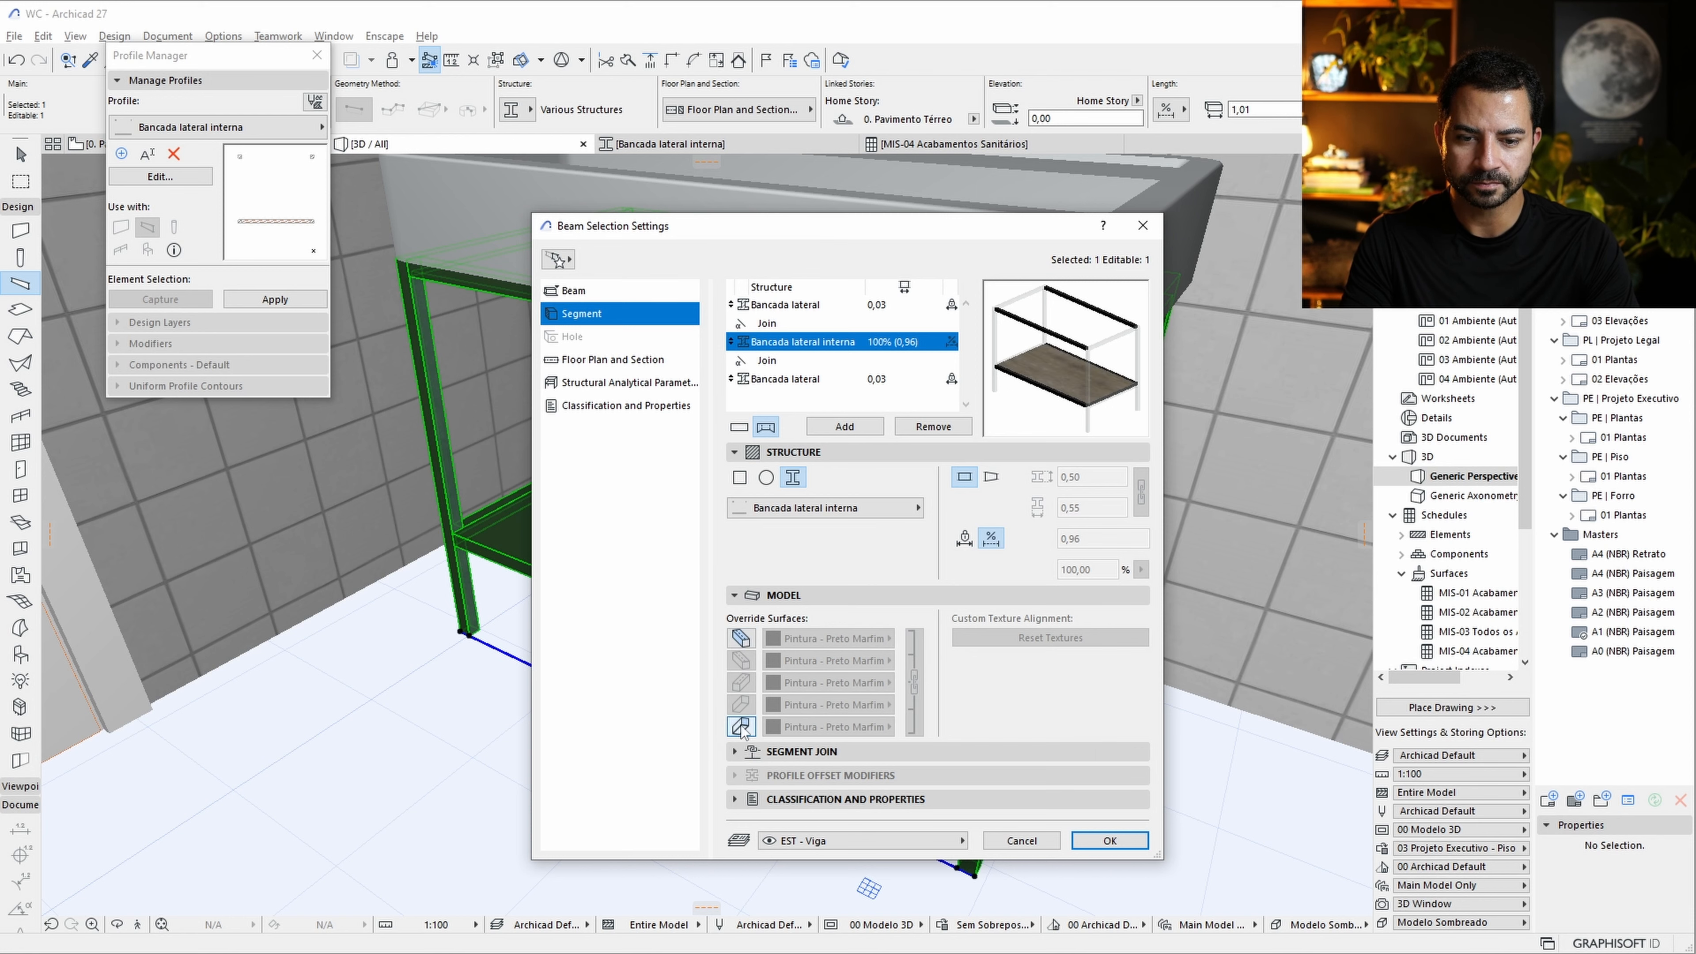
{"action": "left_click", "coordinate": [1109, 843]}
{"action": "middle_click_drag", "start_coordinate": [902, 778], "coordinate": [816, 733], "text": "shift"}
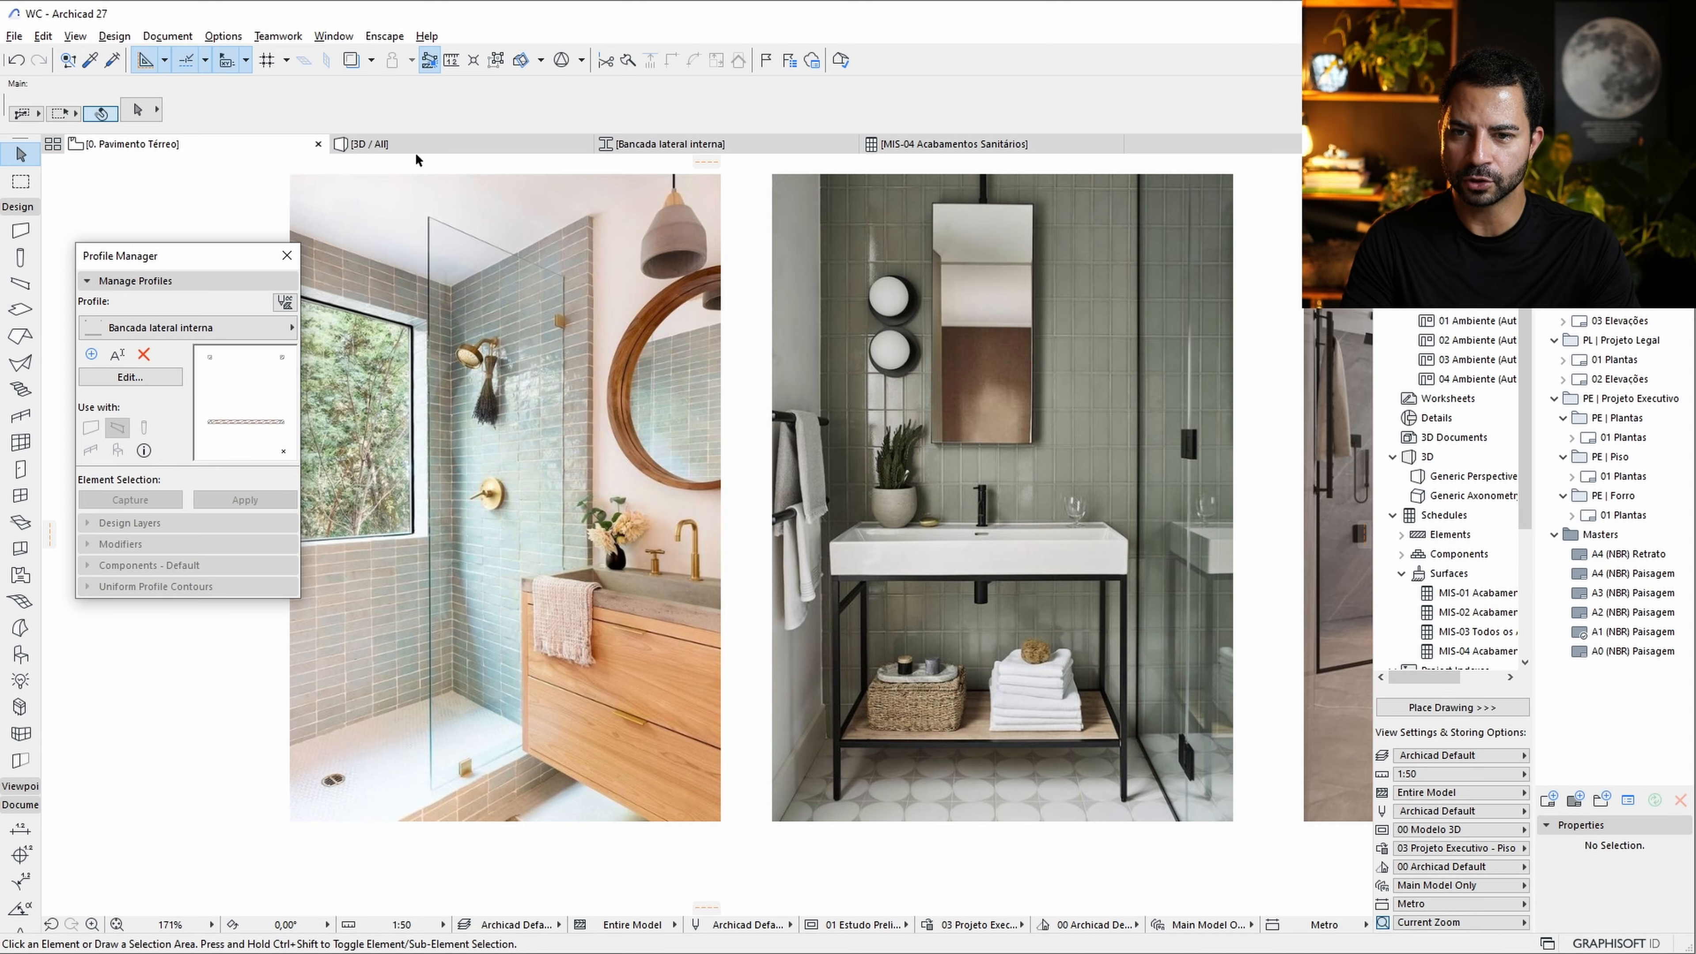
In the 3D view, orbit close to the round wooden mirror and select its frame.
{"action": "left_click", "coordinate": [413, 145]}
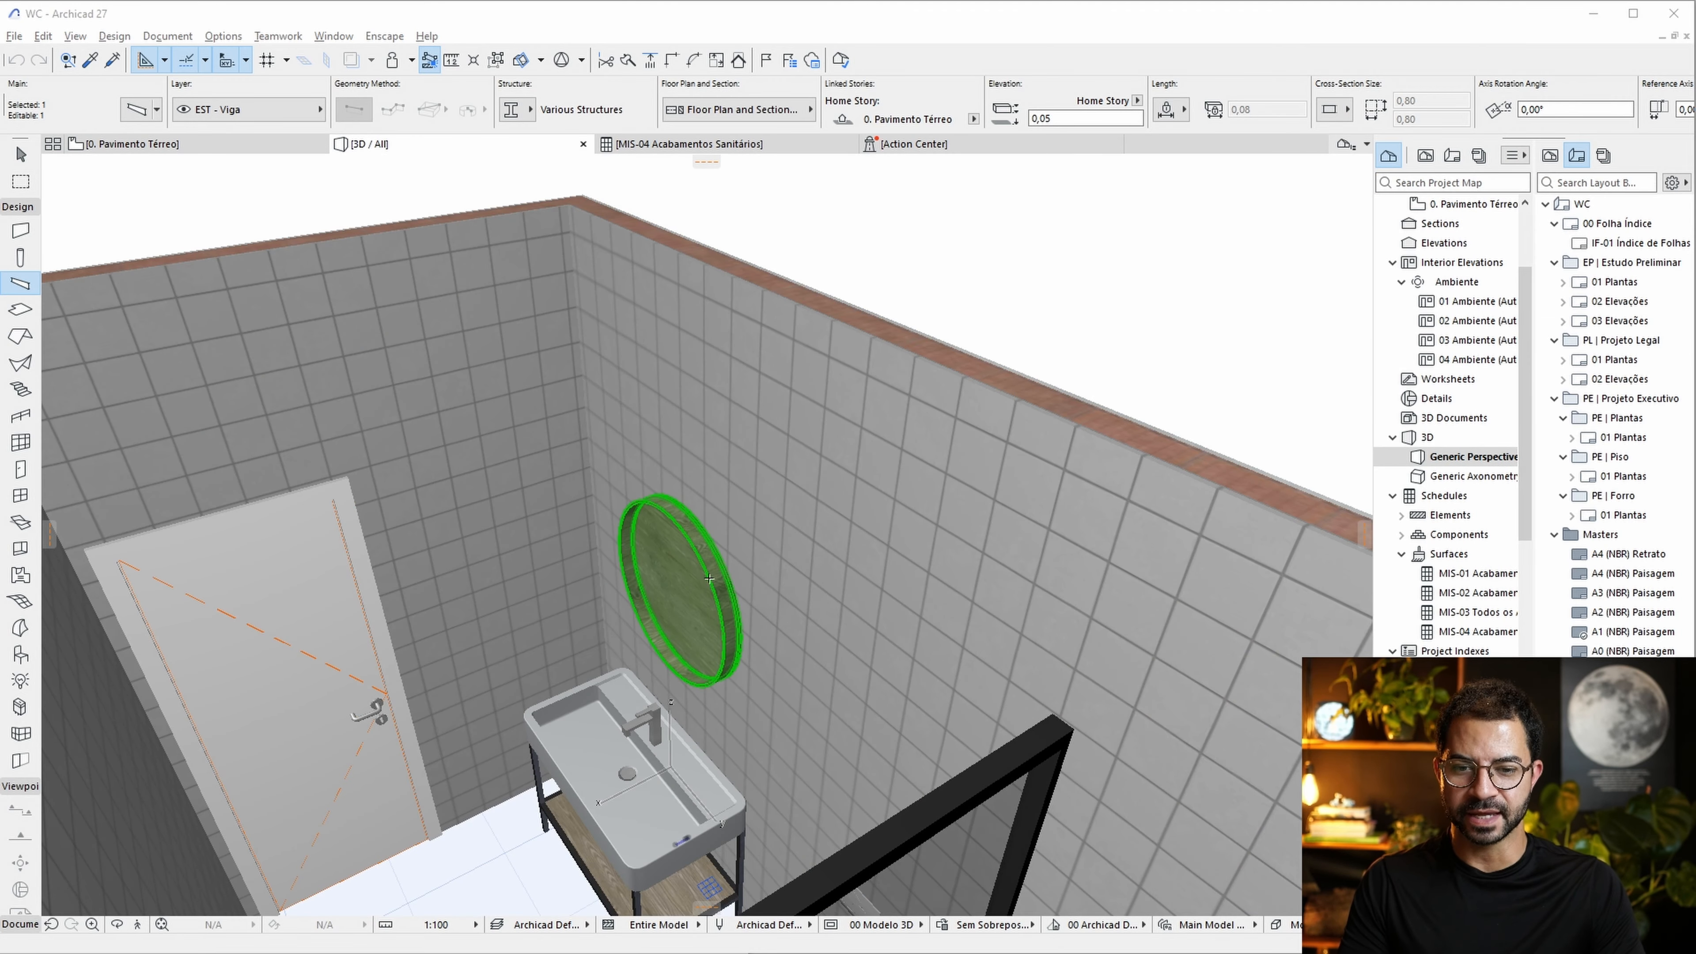
{"action": "key", "text": "Escape"}
{"action": "scroll", "coordinate": [676, 591], "scroll_direction": "up", "scroll_amount": 3}
{"action": "middle_click_drag", "start_coordinate": [686, 618], "coordinate": [653, 591], "text": "shift"}
{"action": "scroll", "coordinate": [652, 589], "scroll_direction": "up", "scroll_amount": 4}
{"action": "left_click", "coordinate": [21, 156]}
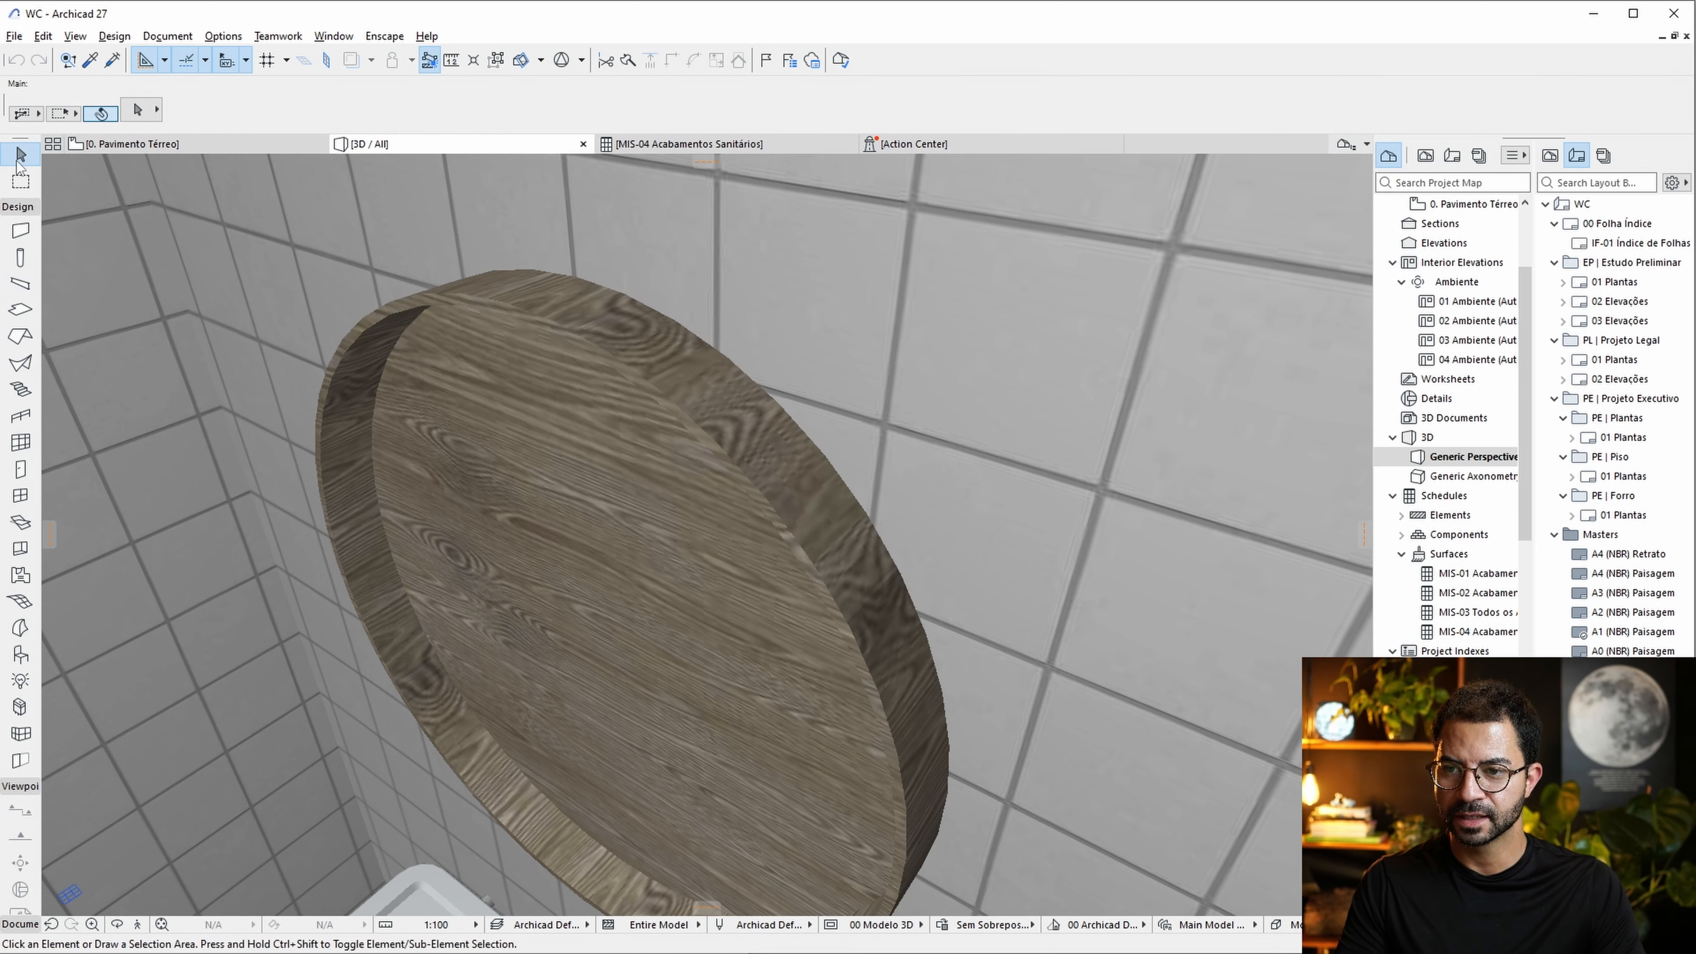
{"action": "left_click", "coordinate": [567, 496]}
{"action": "scroll", "coordinate": [676, 699], "scroll_direction": "down", "scroll_amount": 3}
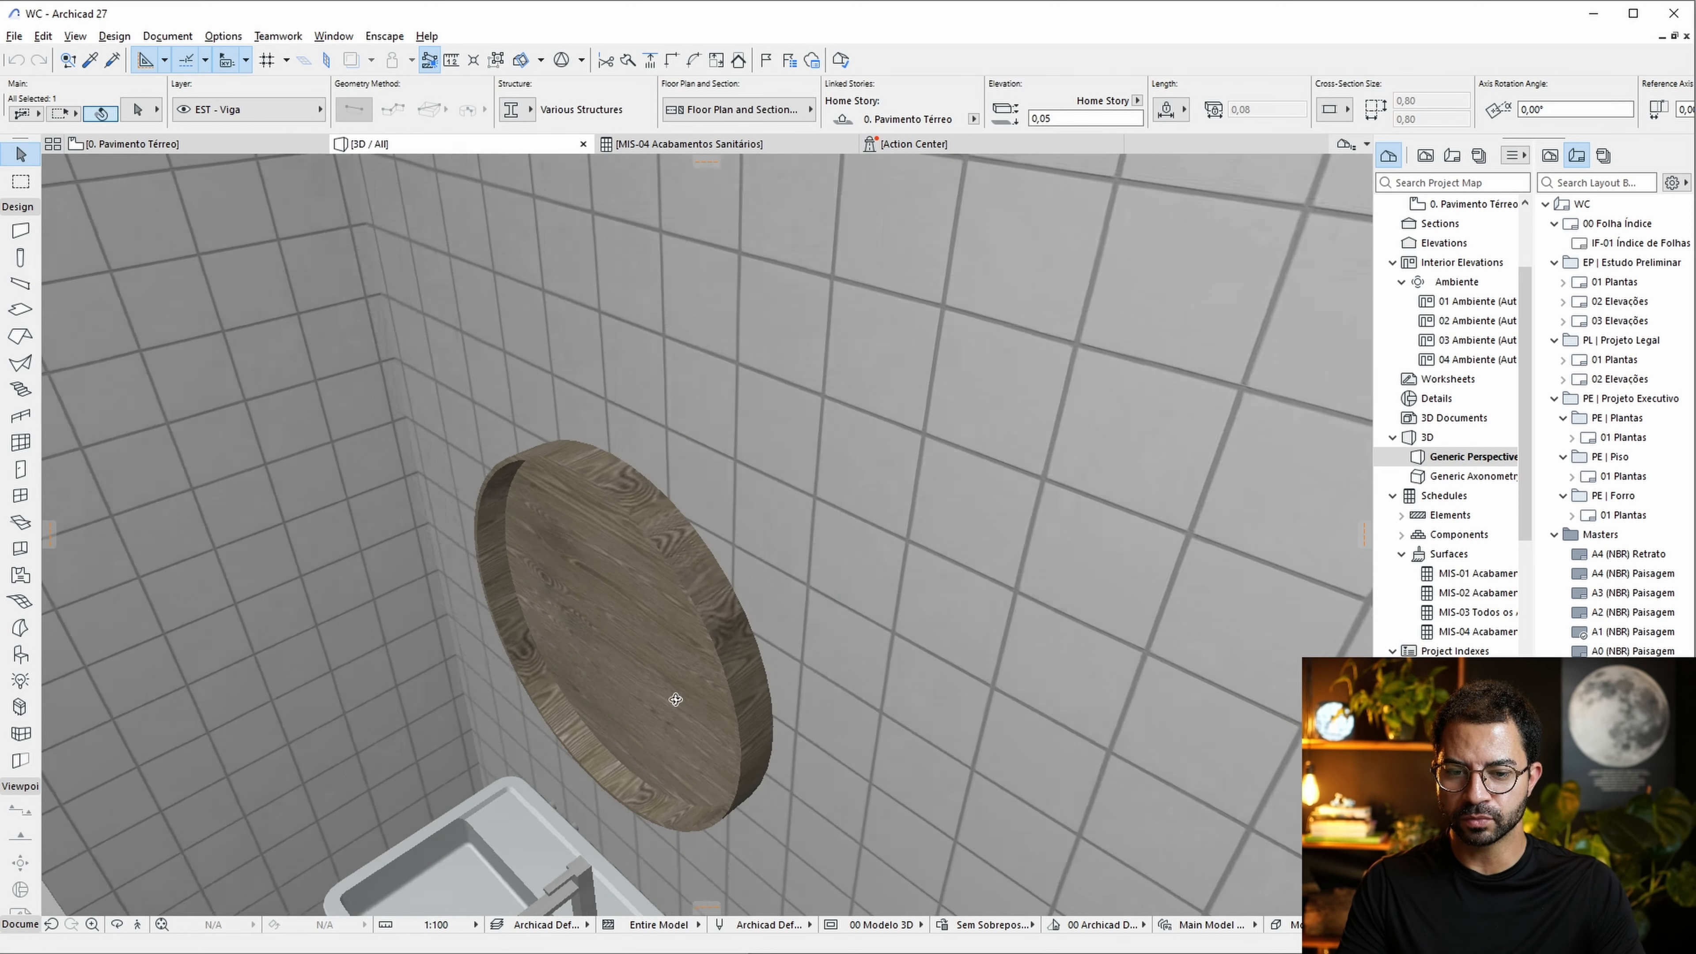
{"action": "middle_click_drag", "start_coordinate": [675, 699], "coordinate": [644, 561], "text": "shift"}
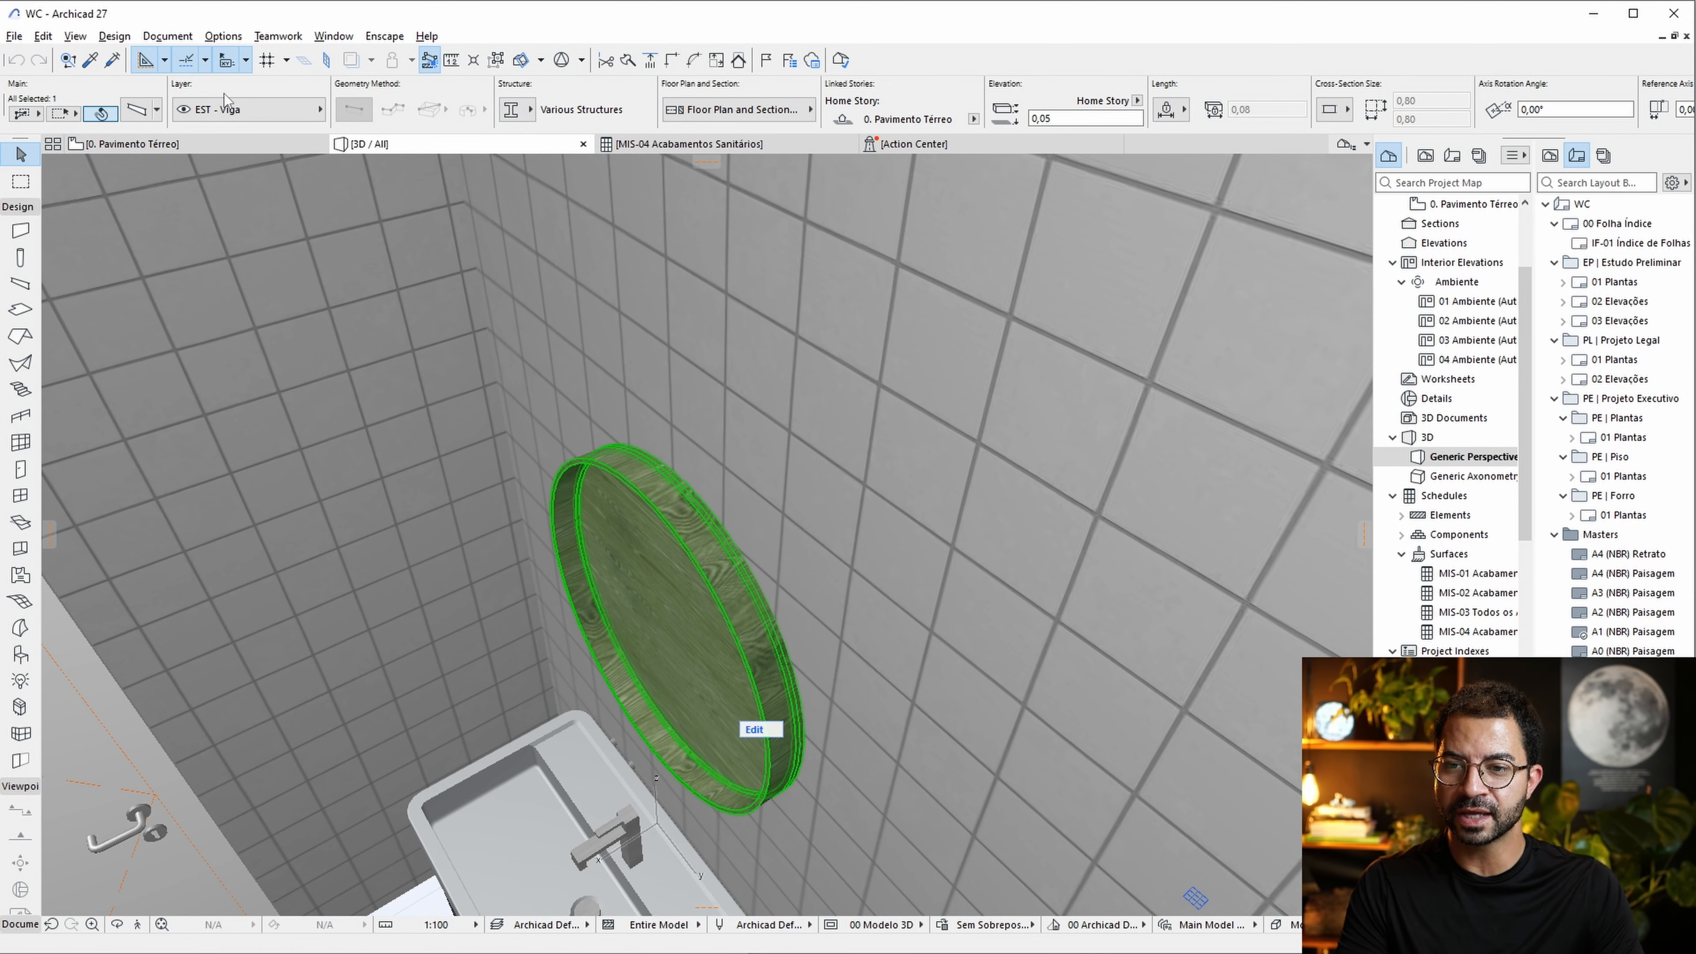
{"action": "double_click", "coordinate": [20, 283]}
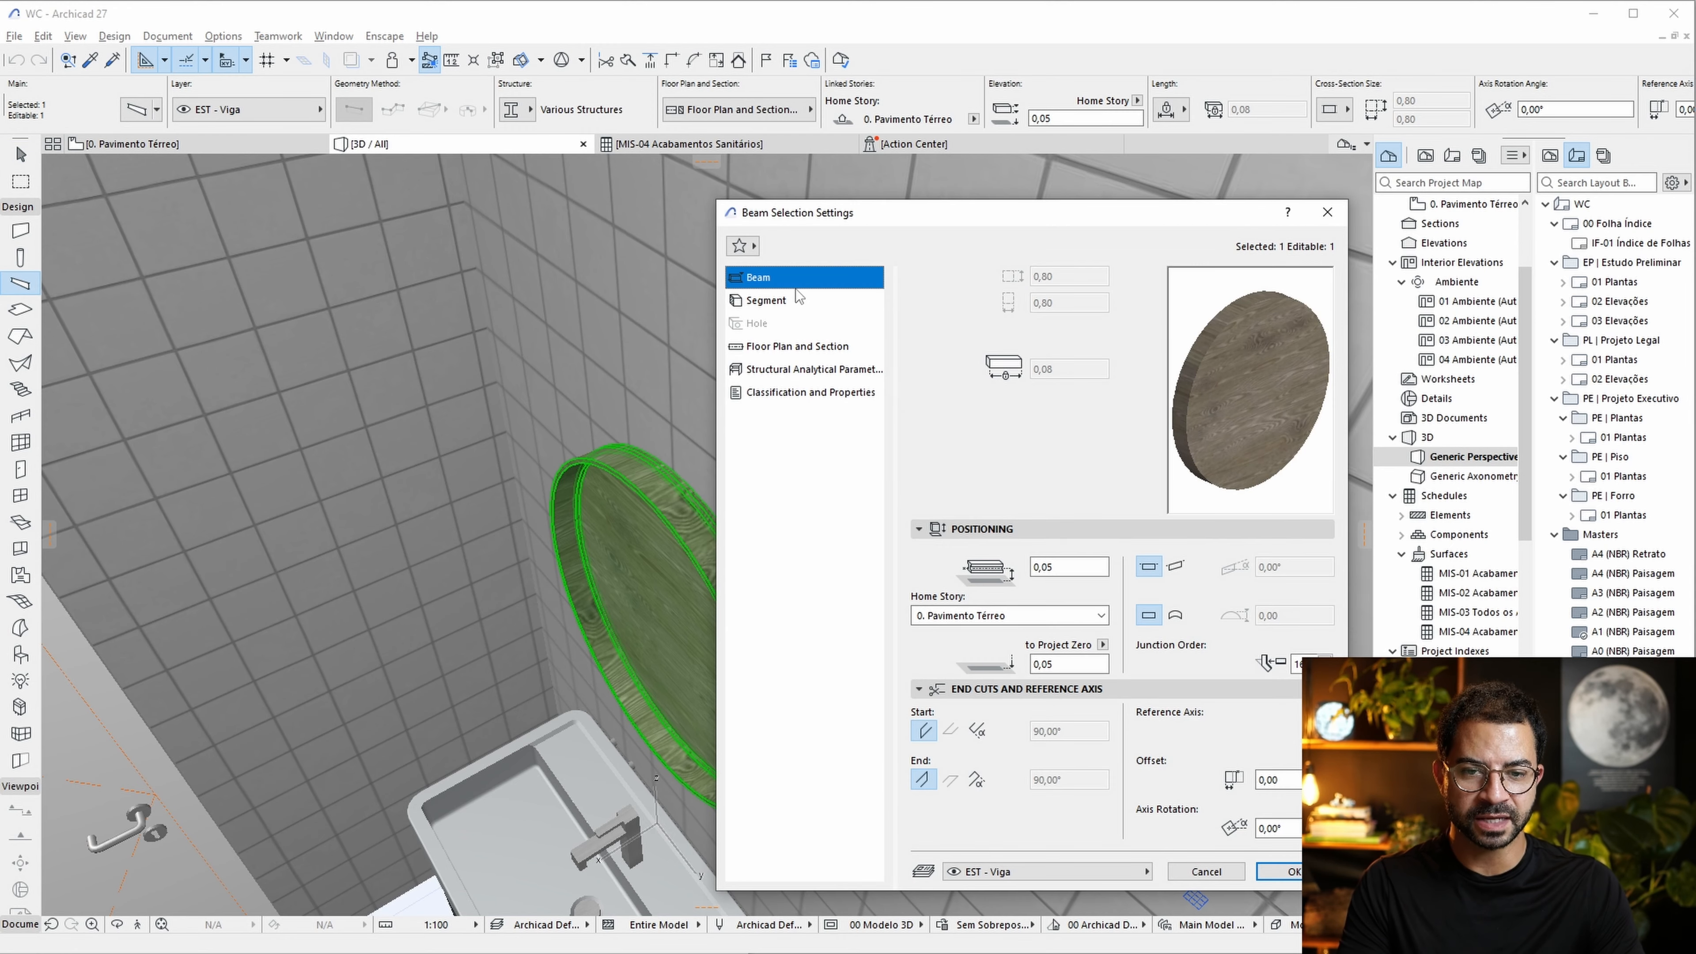
{"action": "left_click", "coordinate": [770, 302]}
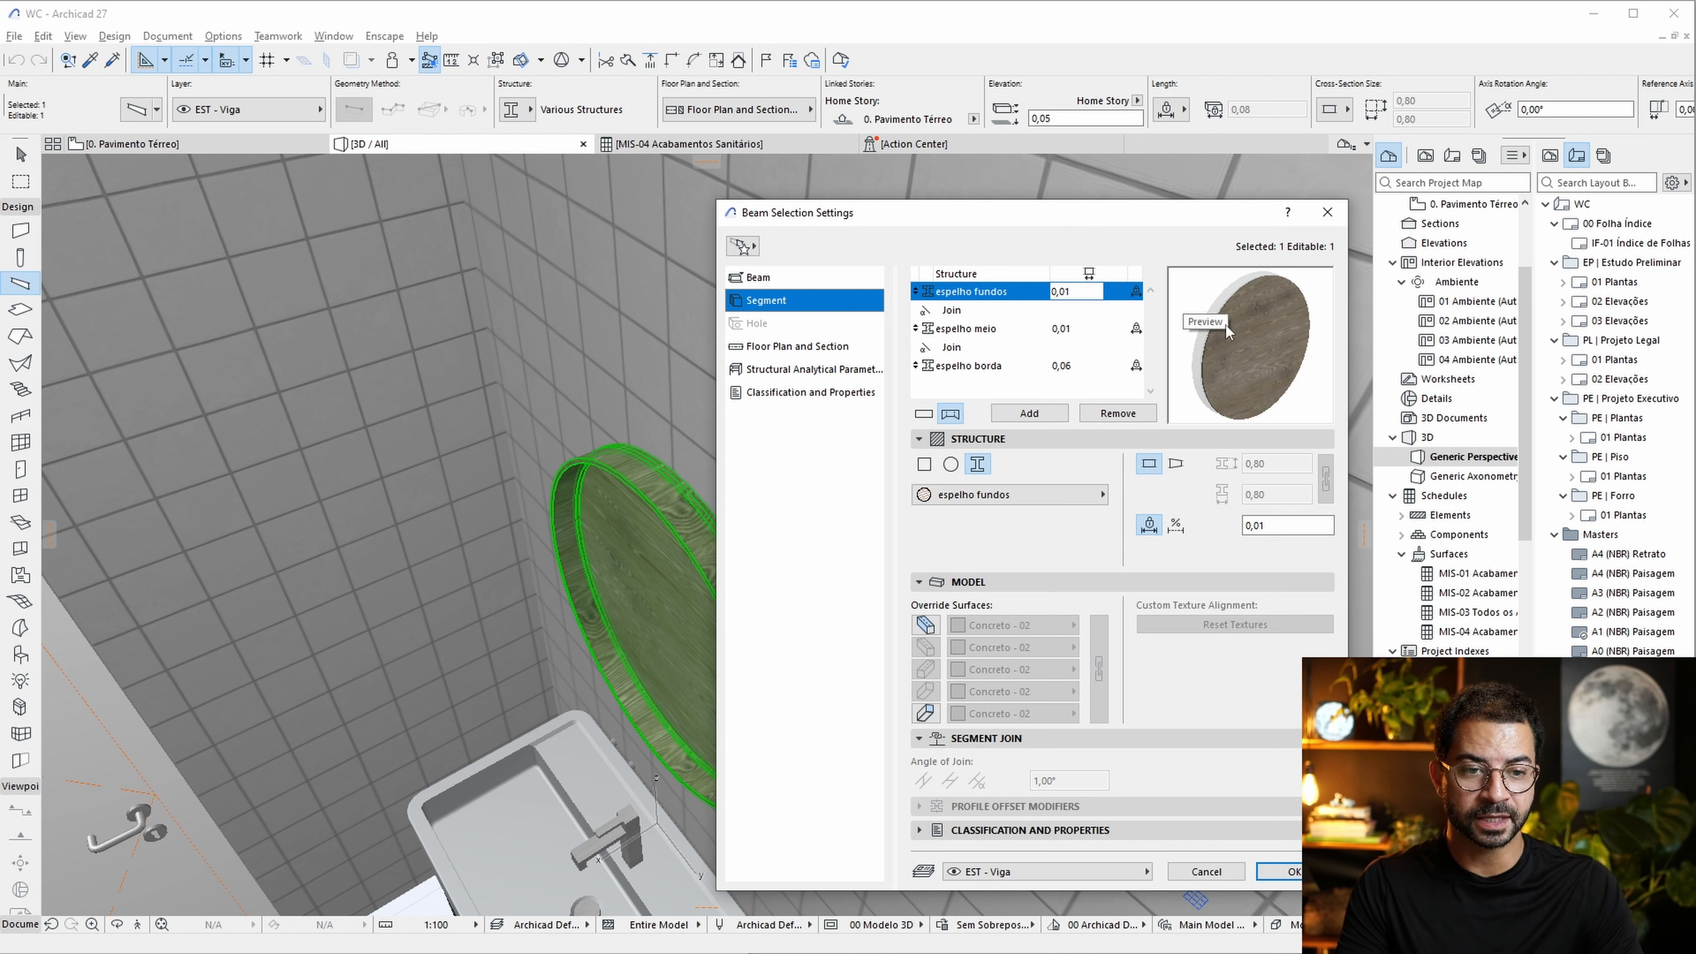
{"action": "left_click", "coordinate": [972, 330]}
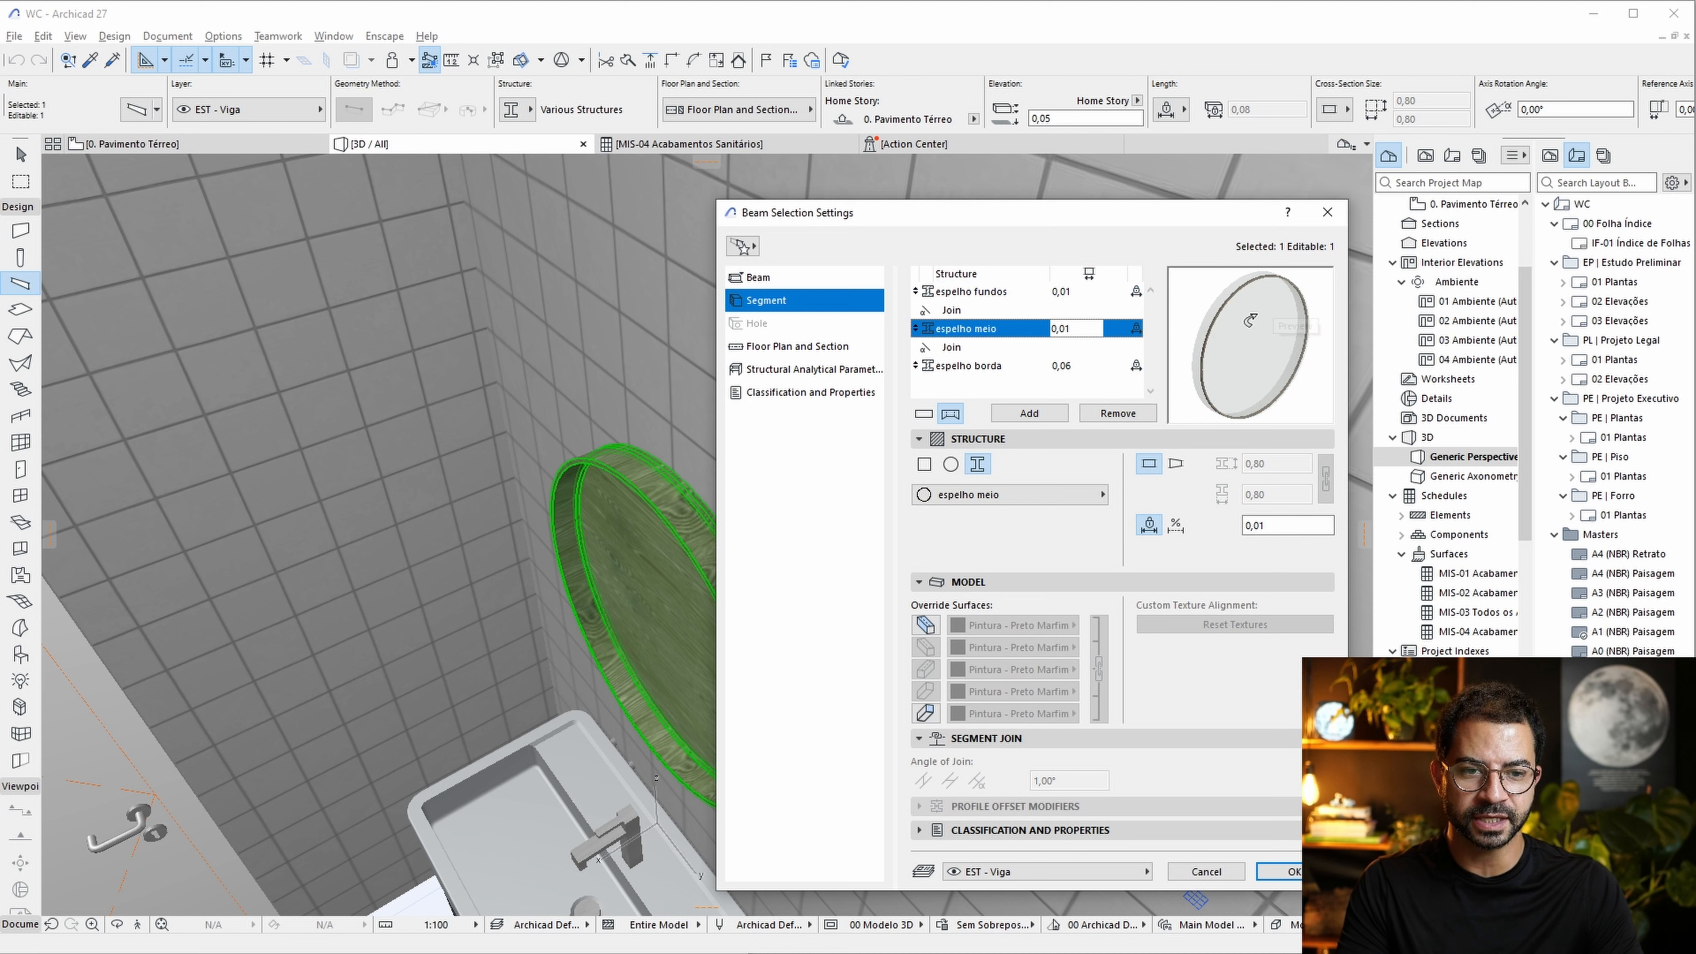
{"action": "left_click", "coordinate": [1012, 368]}
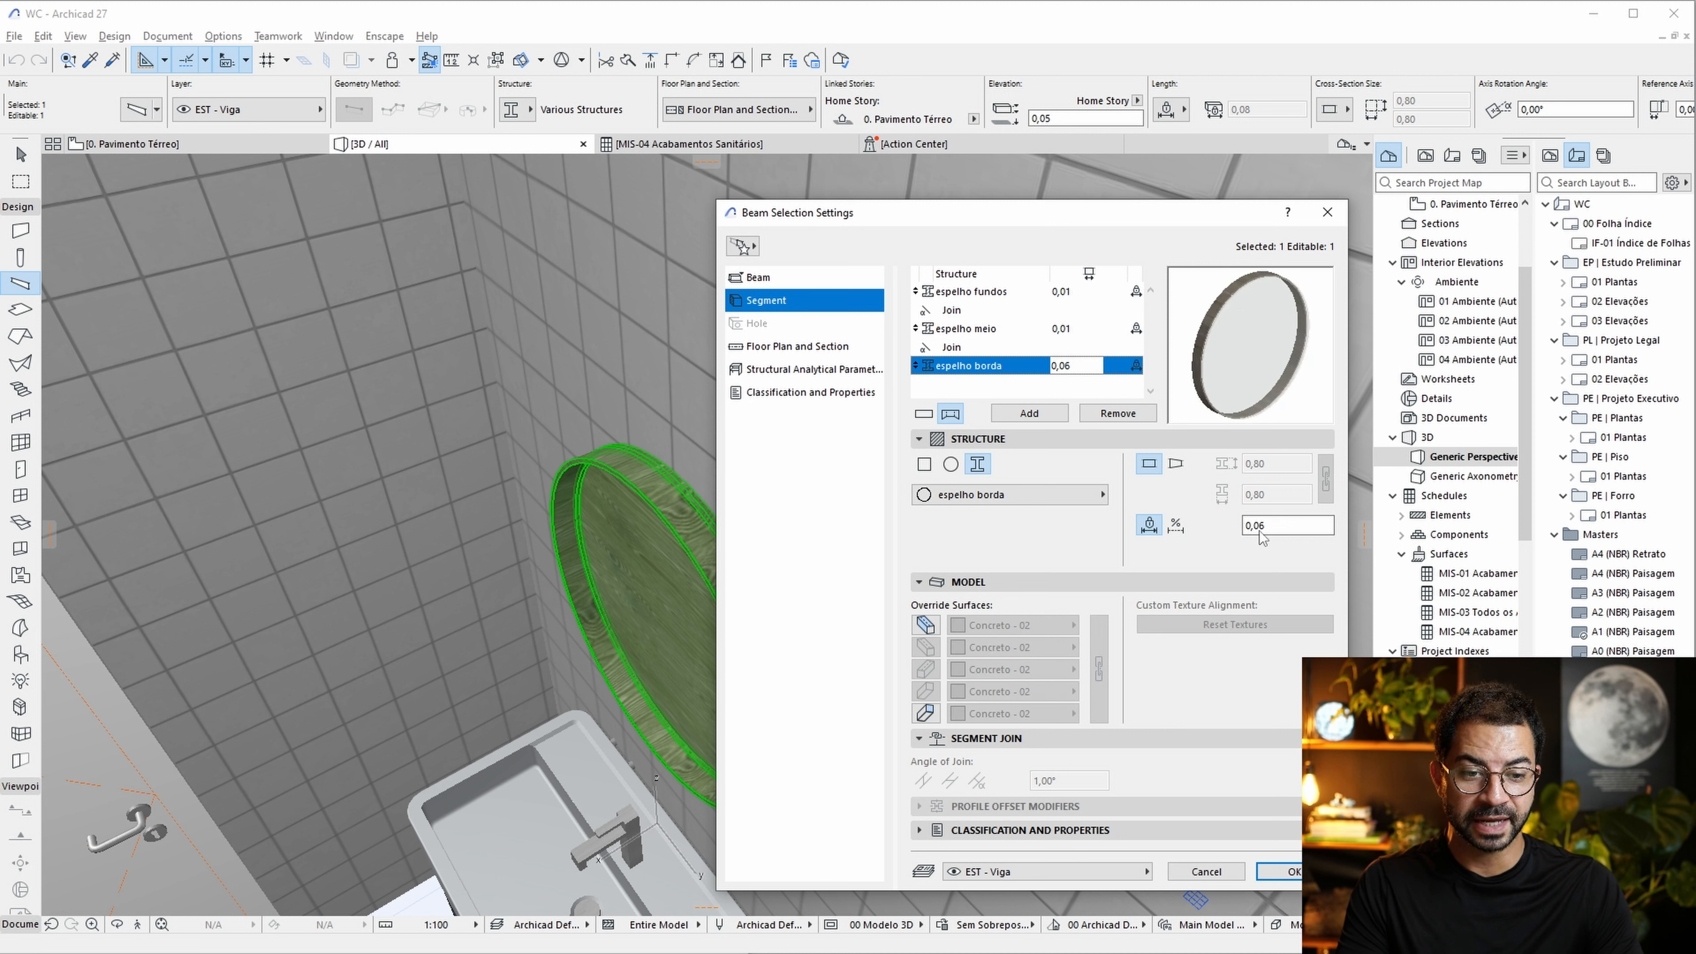
{"action": "left_click_drag", "start_coordinate": [1264, 527], "coordinate": [1249, 528]}
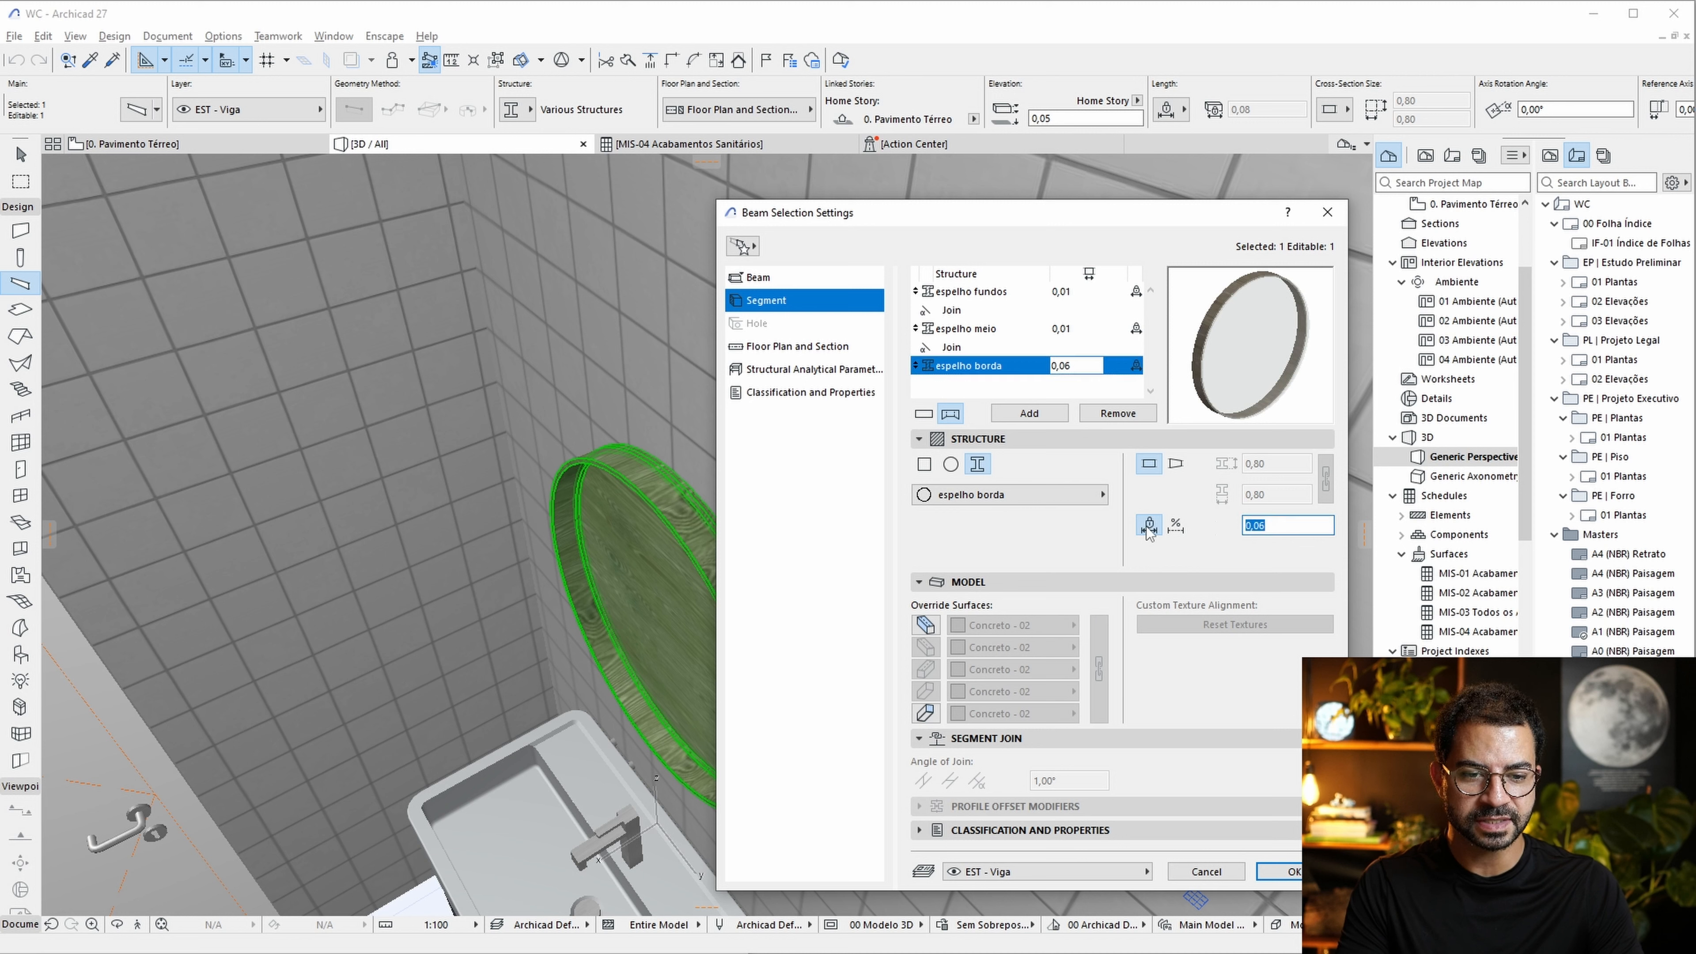
{"action": "left_click", "coordinate": [1003, 331]}
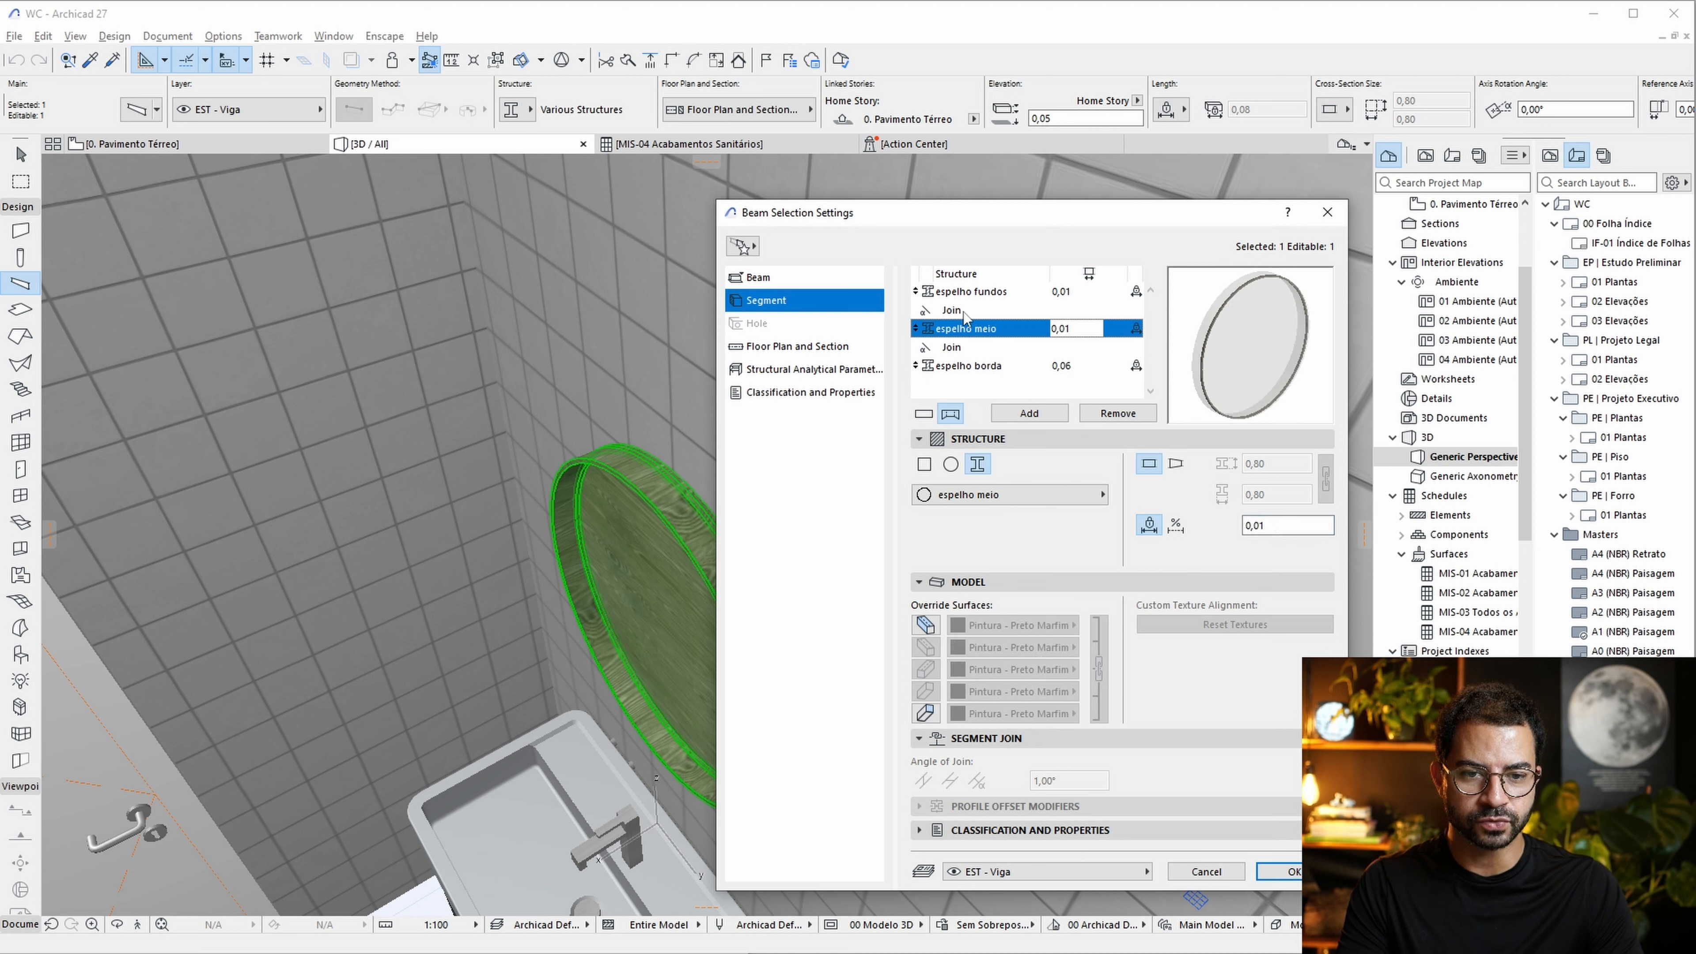
{"action": "left_click", "coordinate": [982, 292]}
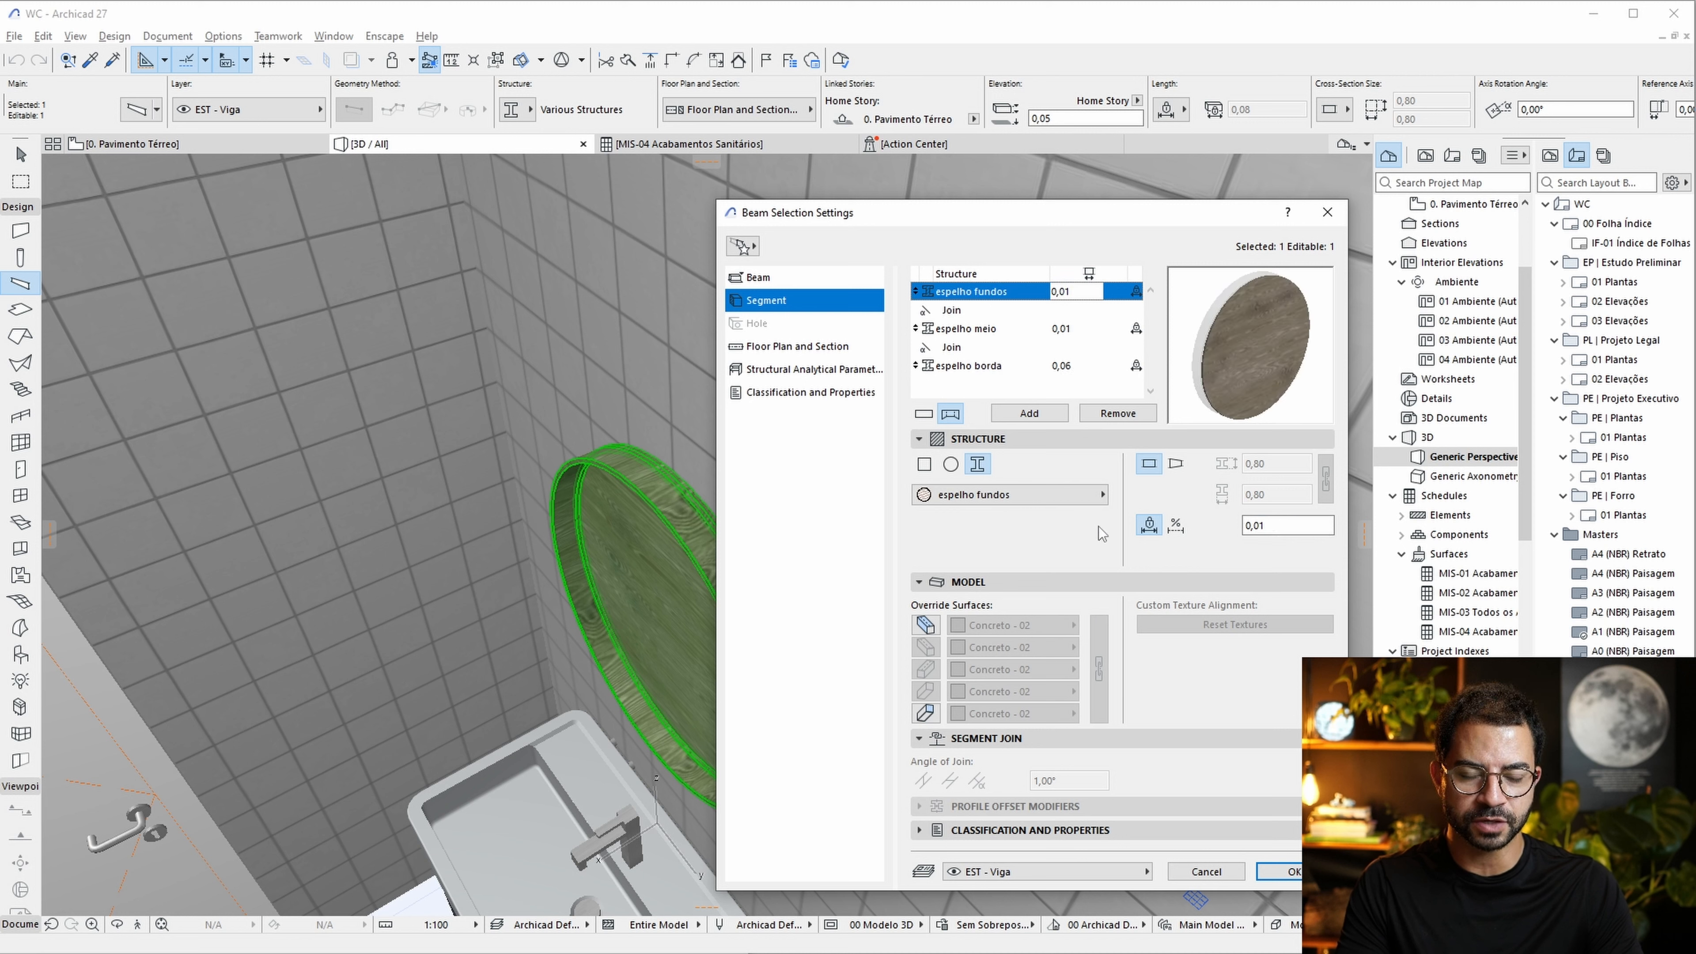
{"action": "left_click", "coordinate": [988, 332]}
{"action": "left_click", "coordinate": [995, 368]}
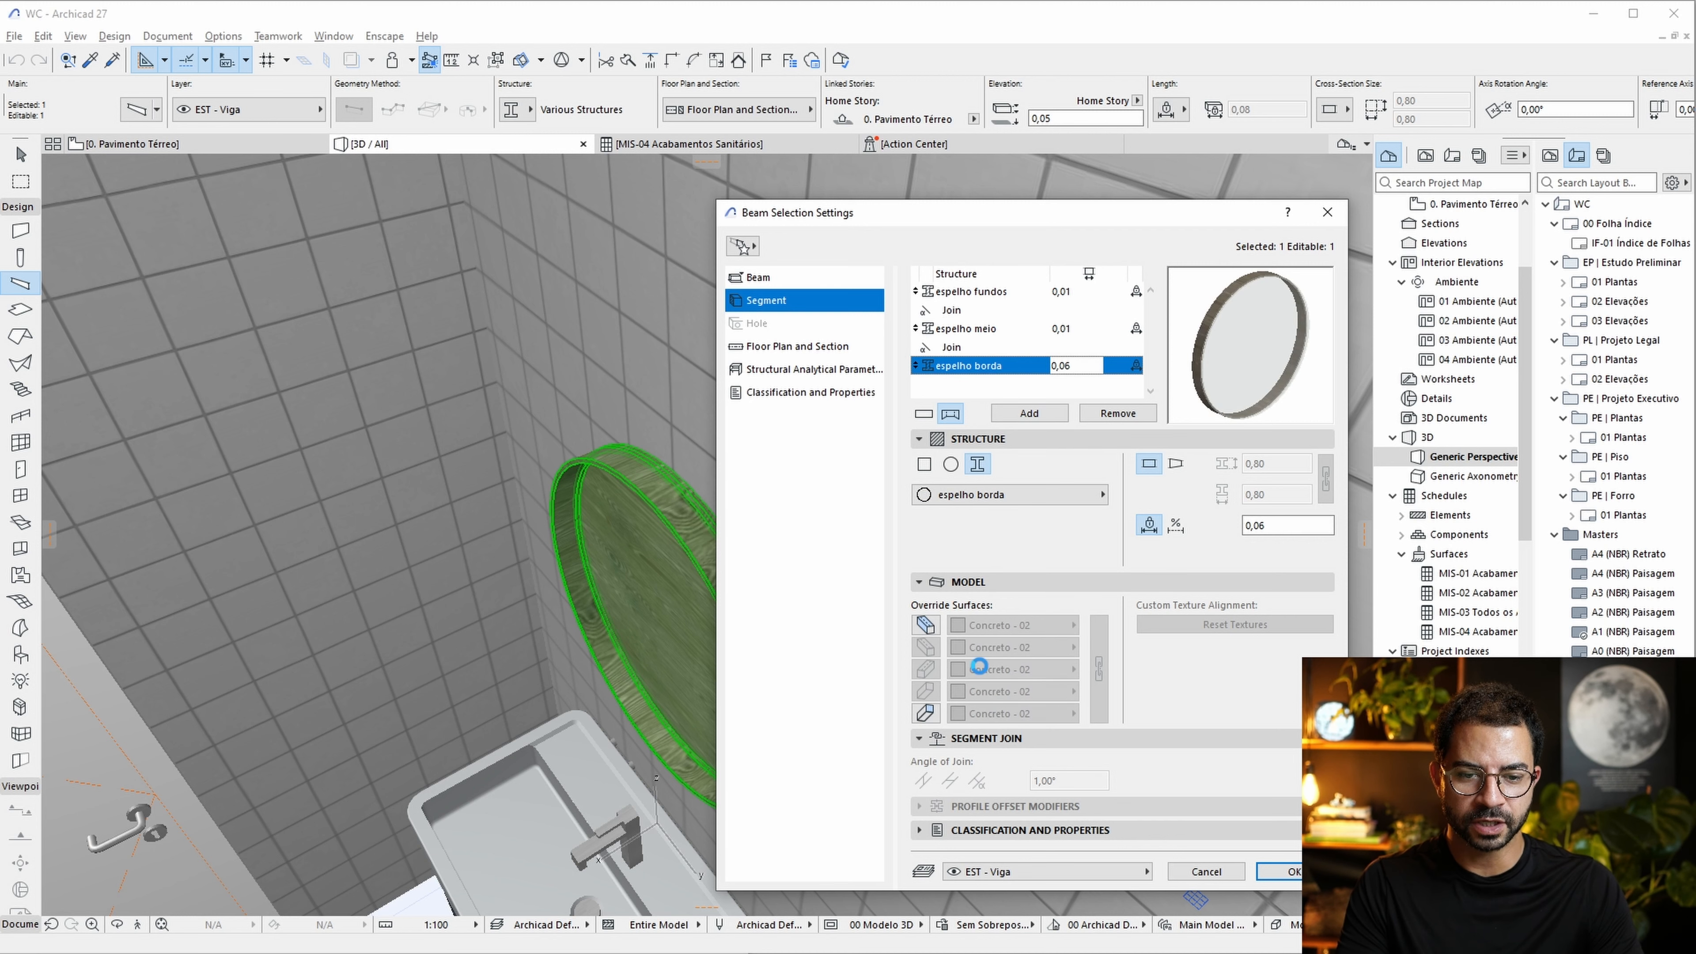
{"action": "left_click", "coordinate": [995, 331]}
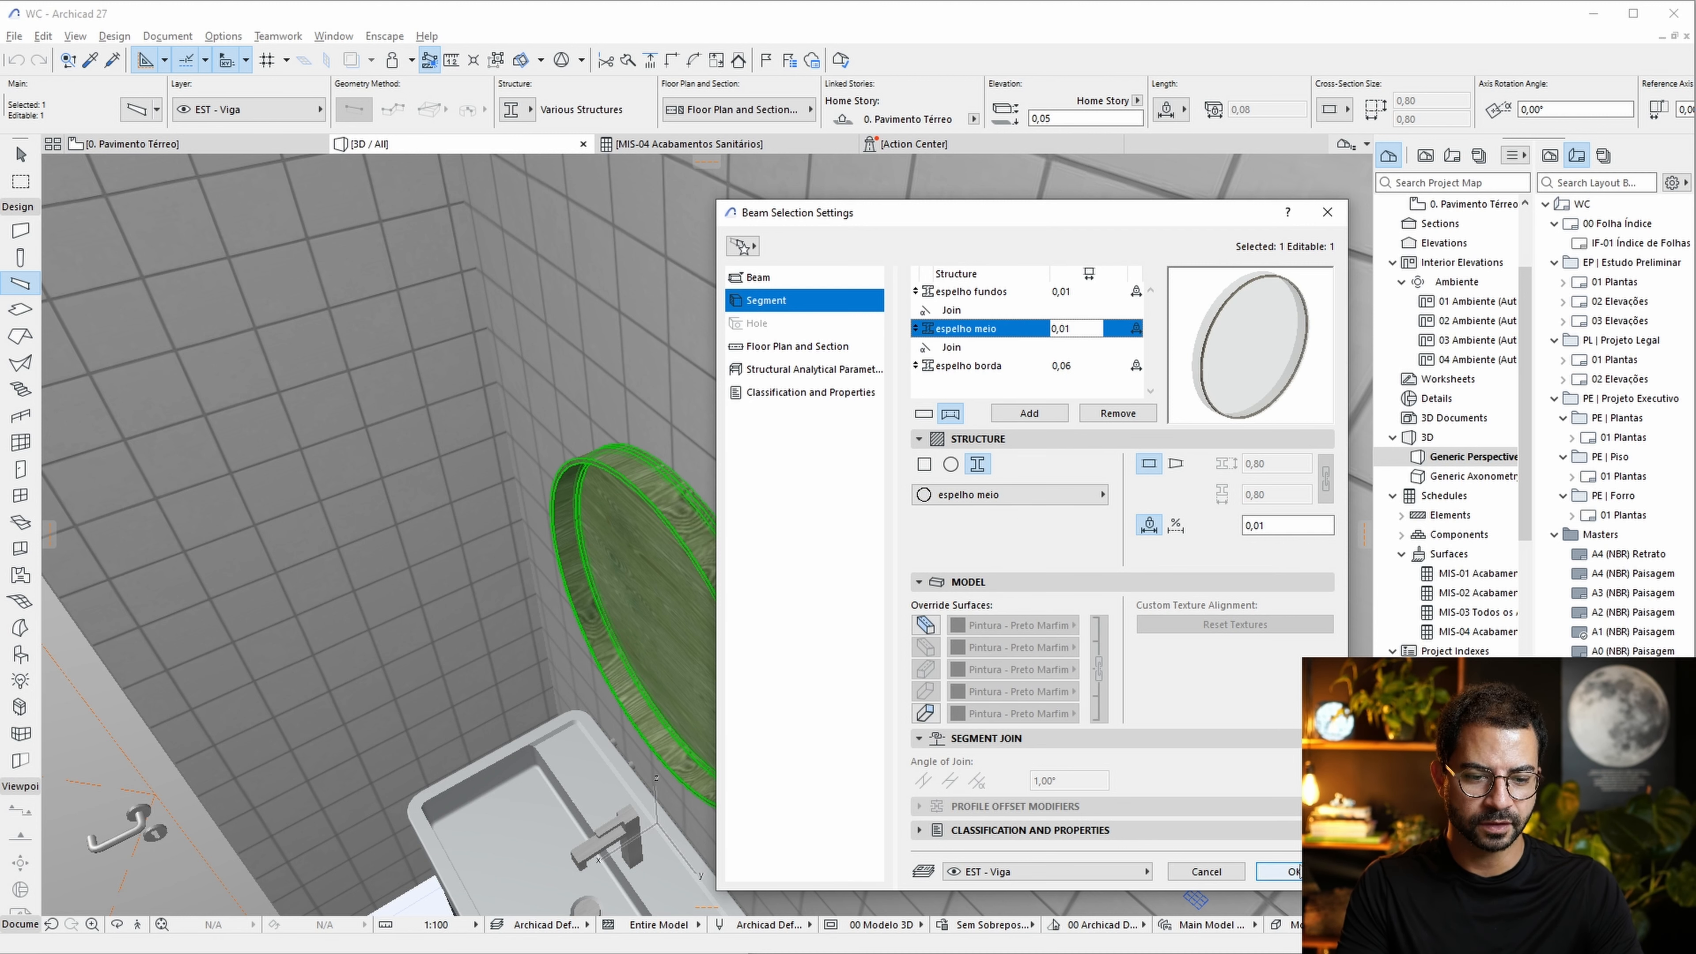
{"action": "left_click", "coordinate": [1292, 871]}
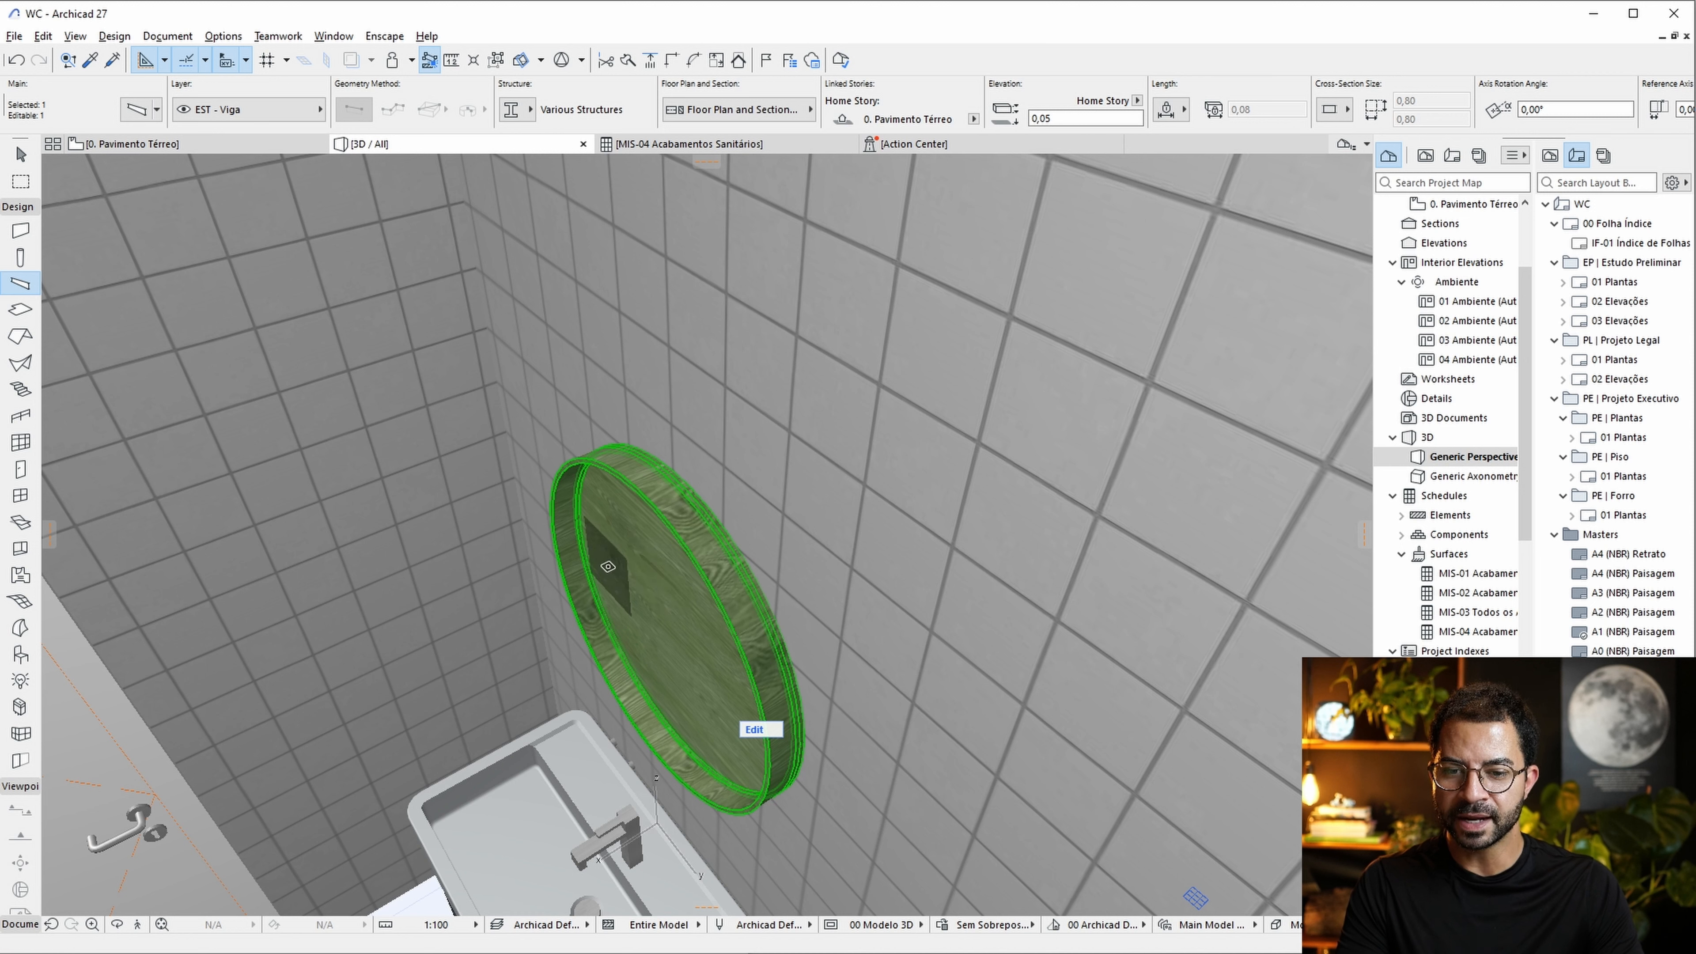
Open the espelho meio profile from the Espelho folder in Profile Manager for editing.
{"action": "left_click", "coordinate": [232, 41]}
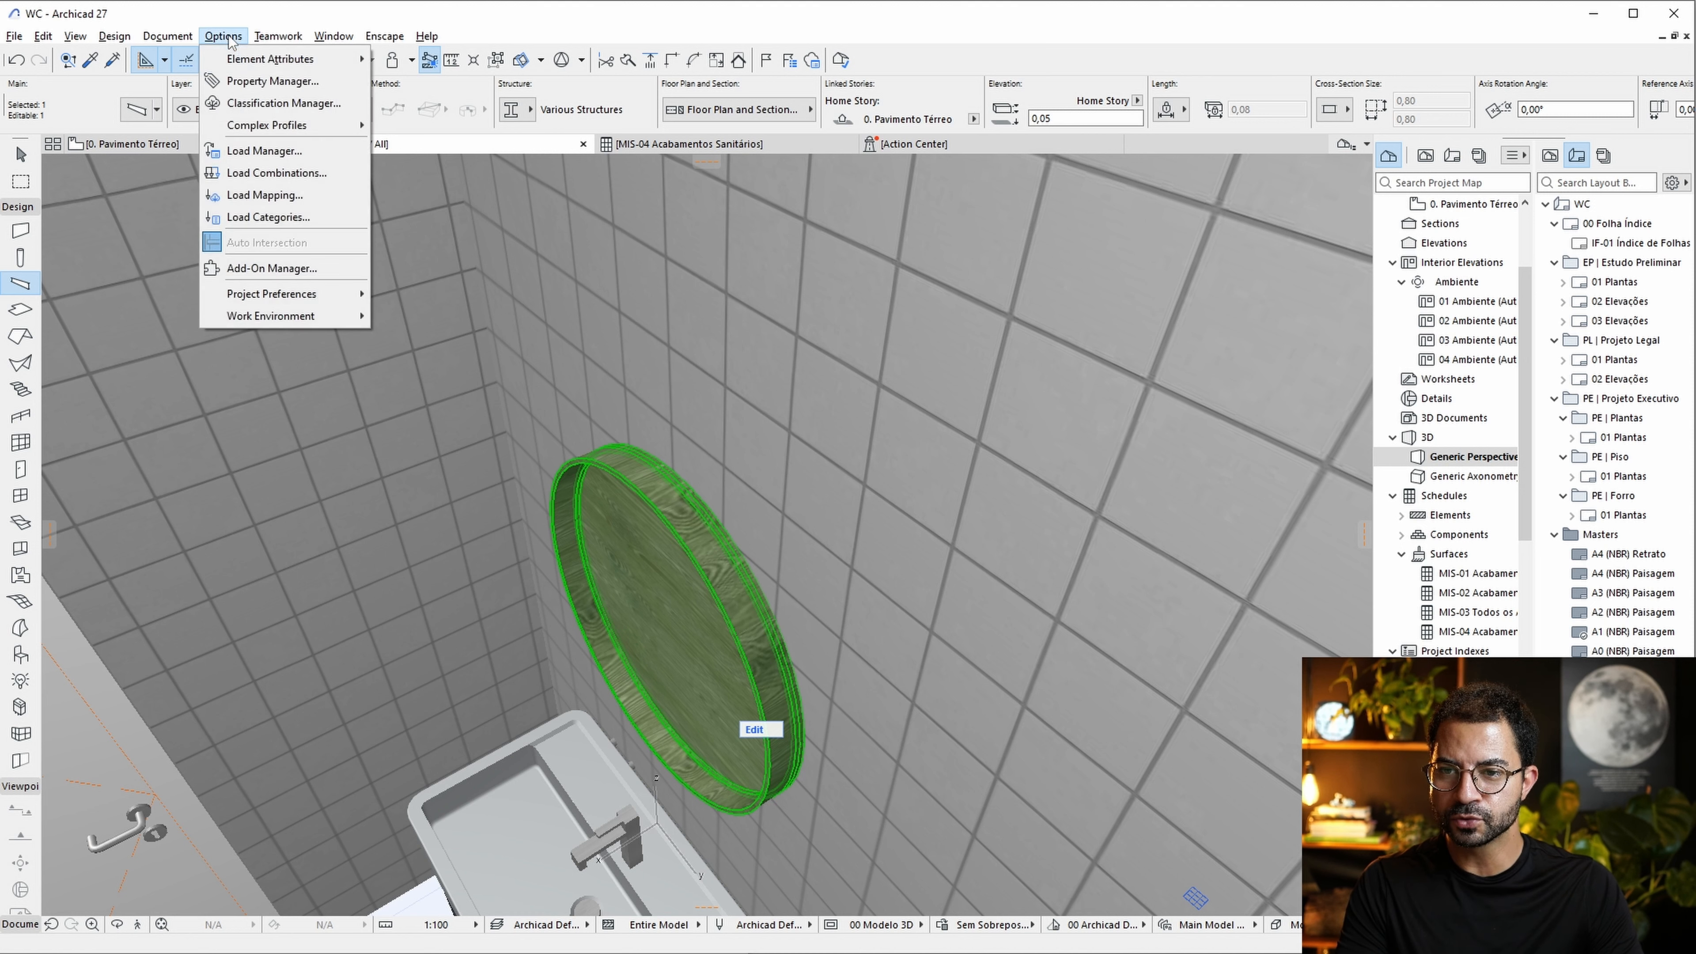
{"action": "mouse_move", "coordinate": [334, 58]}
{"action": "left_click", "coordinate": [441, 215]}
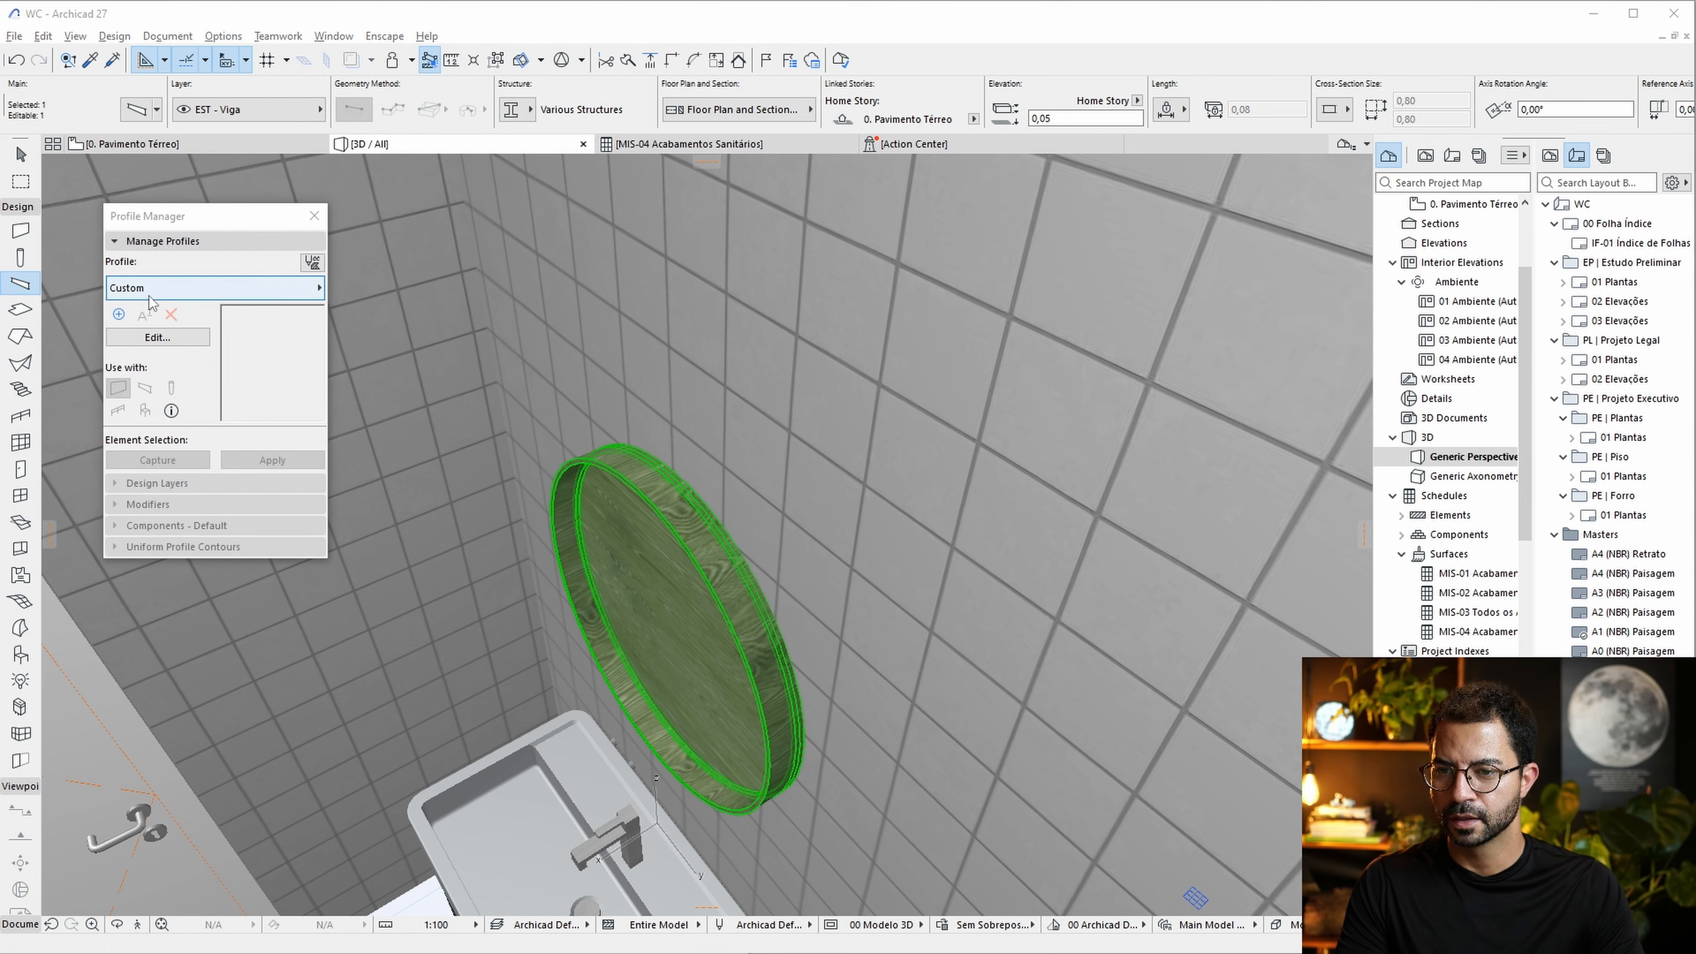
{"action": "left_click", "coordinate": [167, 298]}
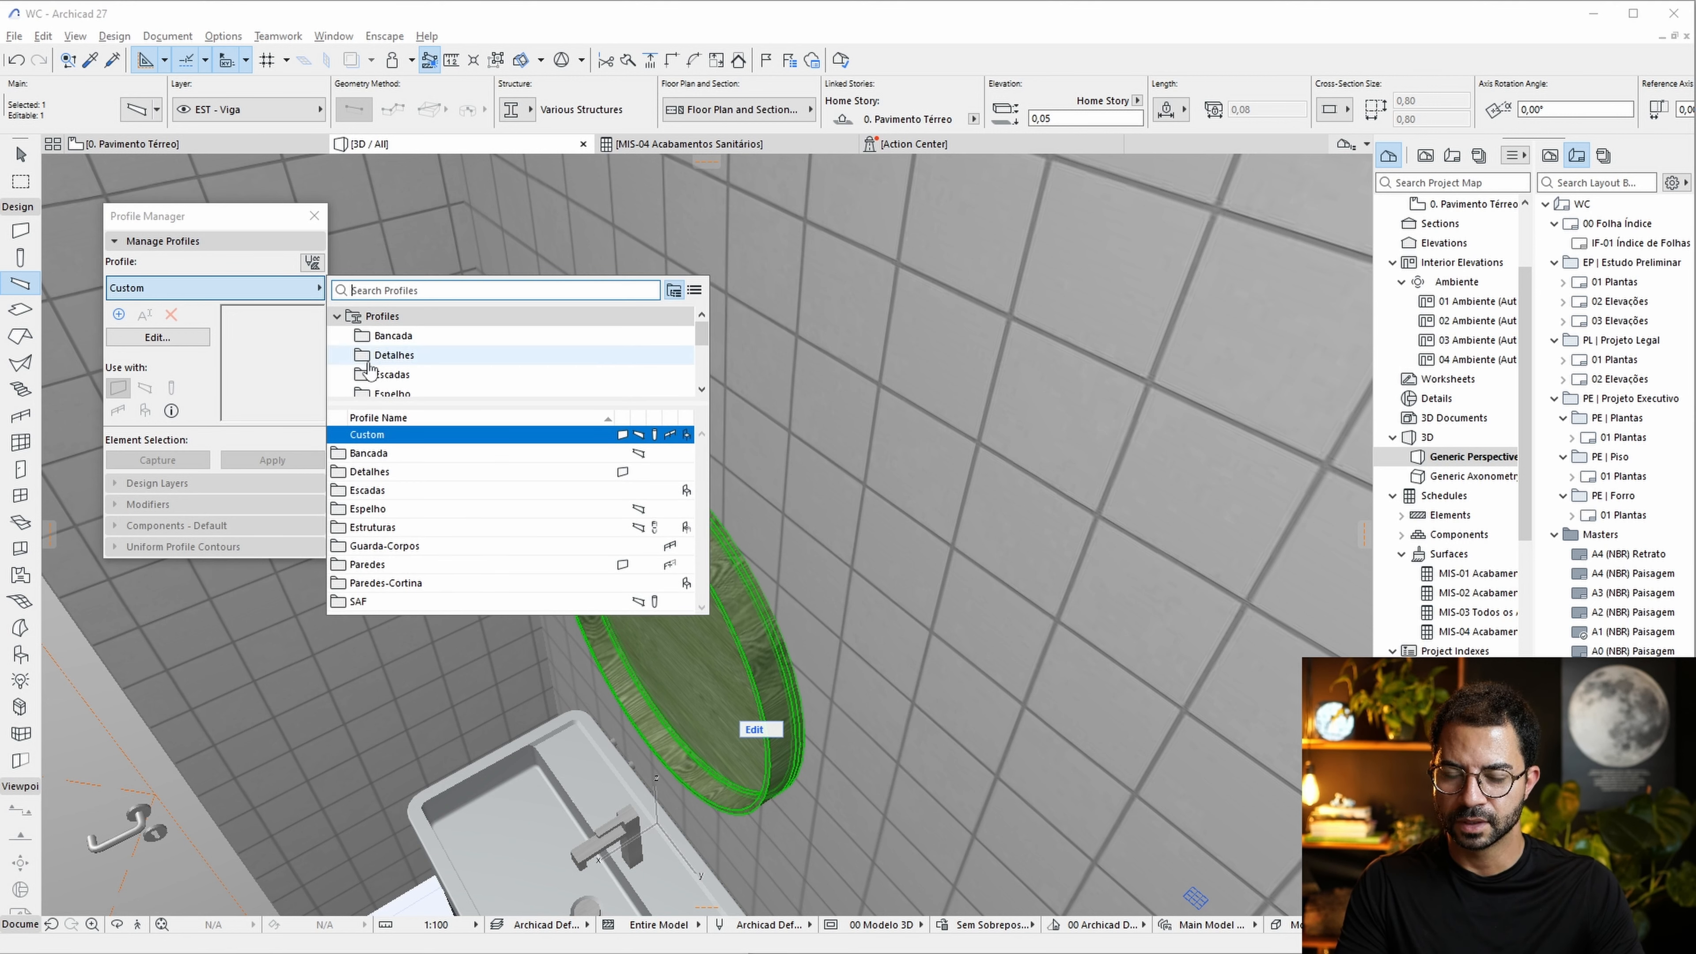
{"action": "scroll", "coordinate": [441, 378], "scroll_direction": "down", "scroll_amount": 1}
{"action": "left_click", "coordinate": [394, 336]}
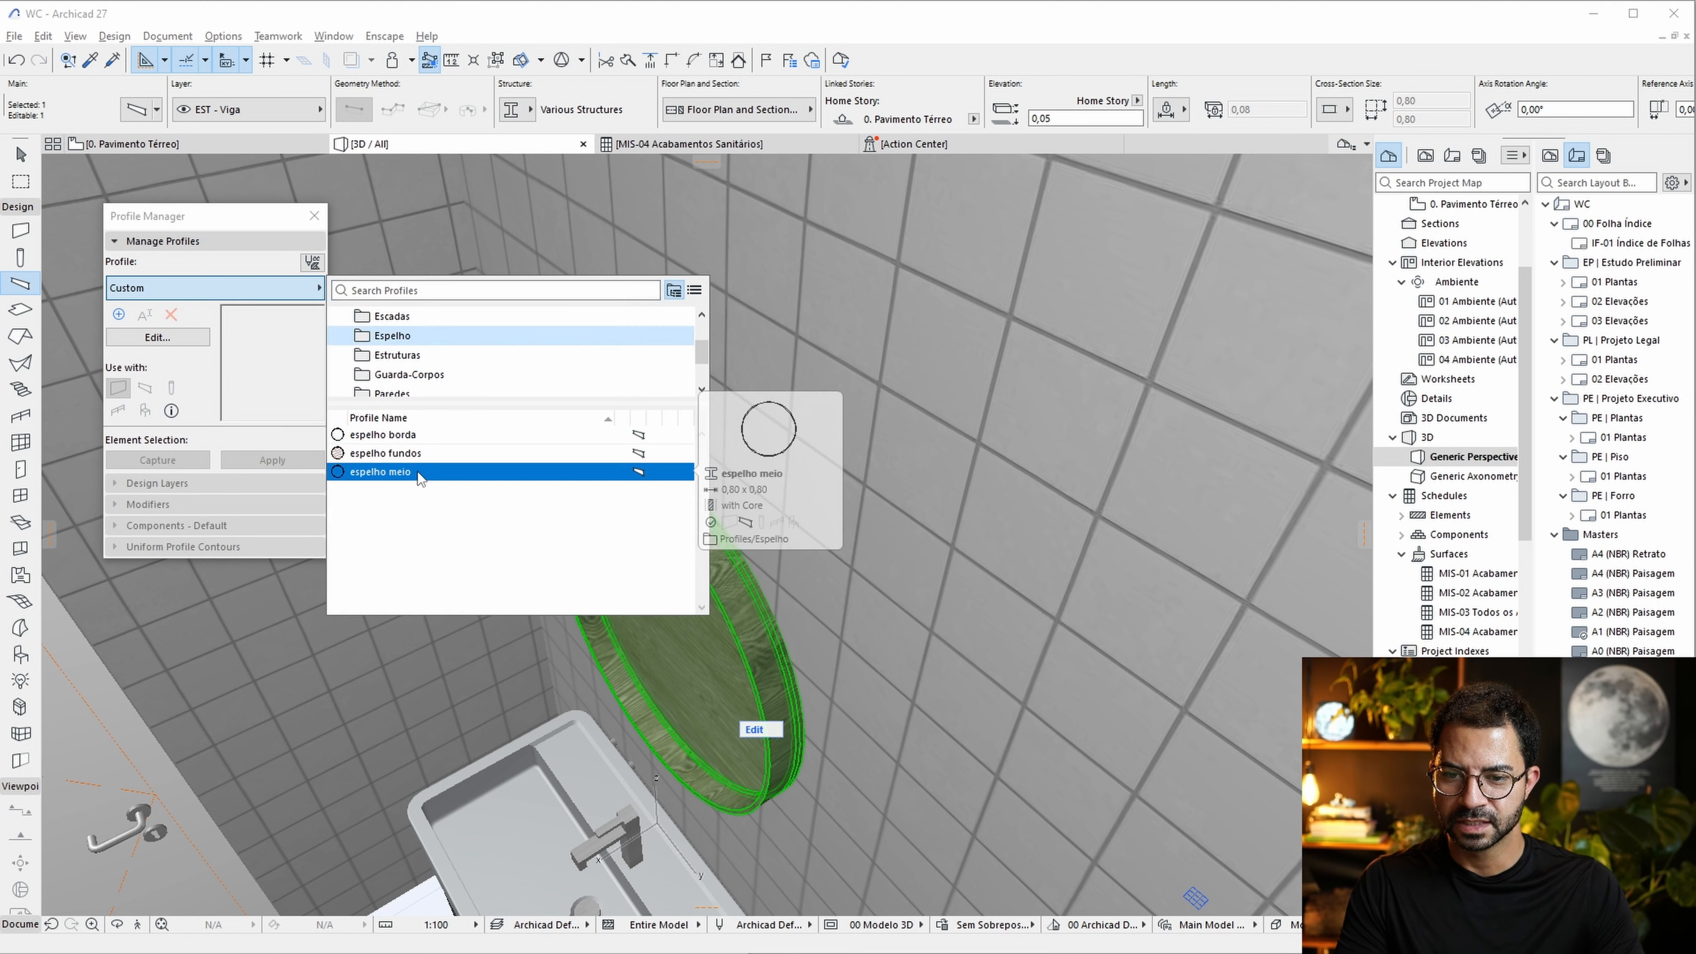
{"action": "left_click", "coordinate": [418, 470]}
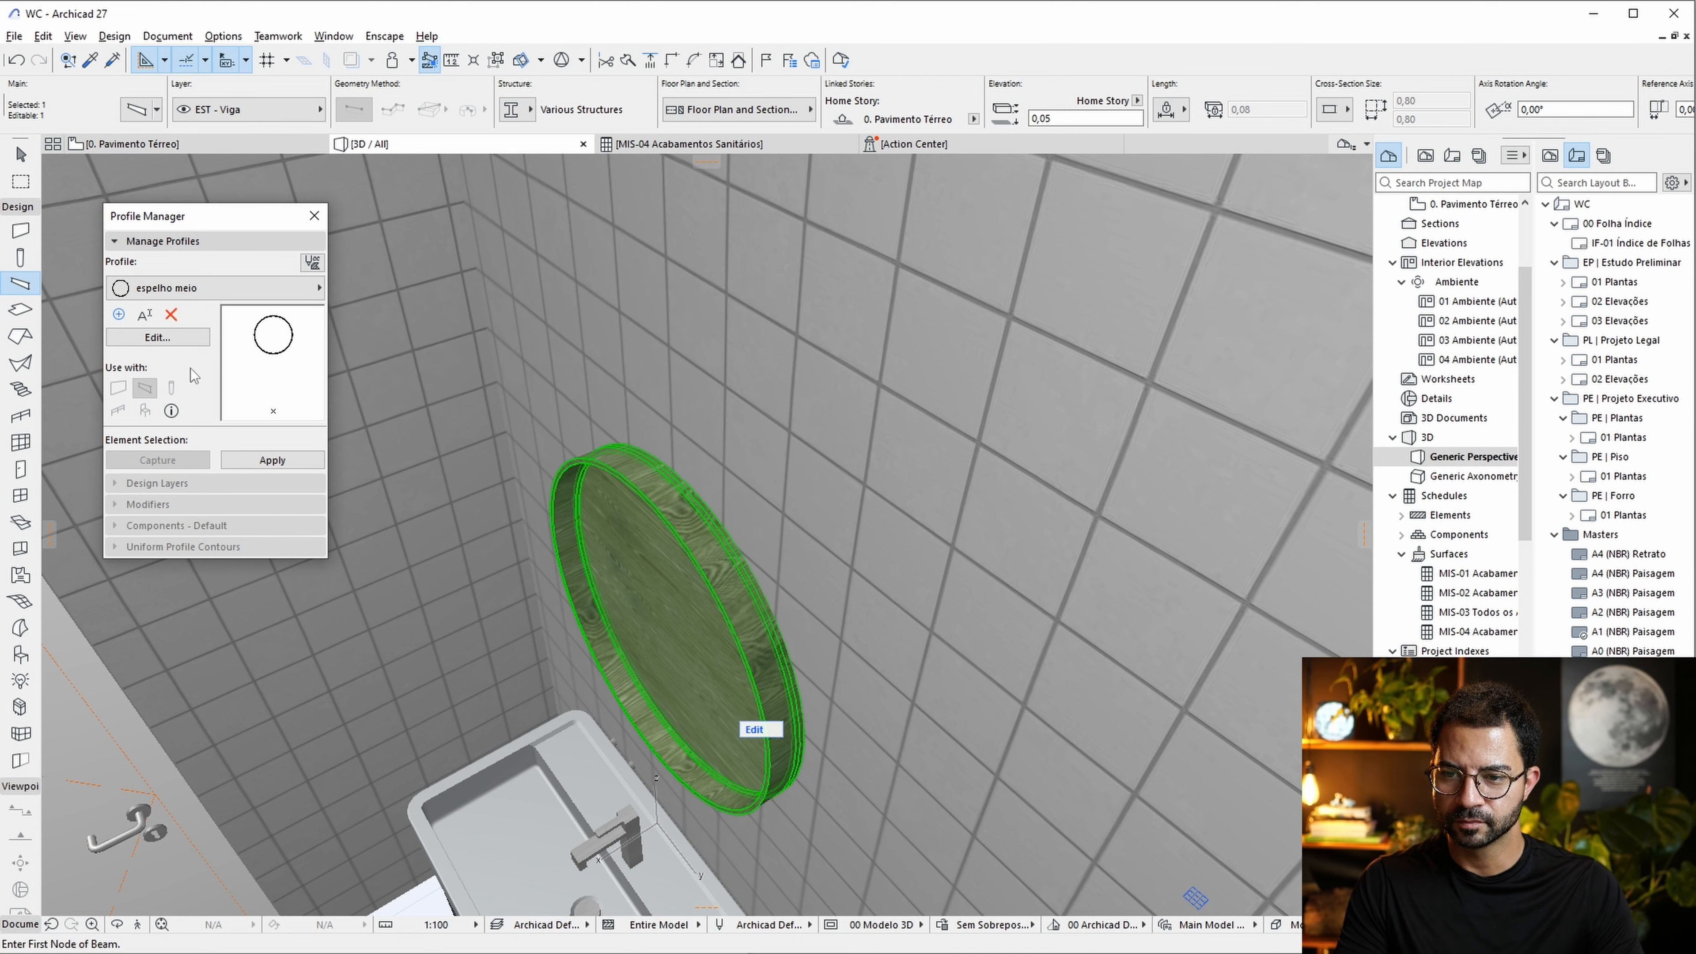
{"action": "left_click", "coordinate": [155, 338]}
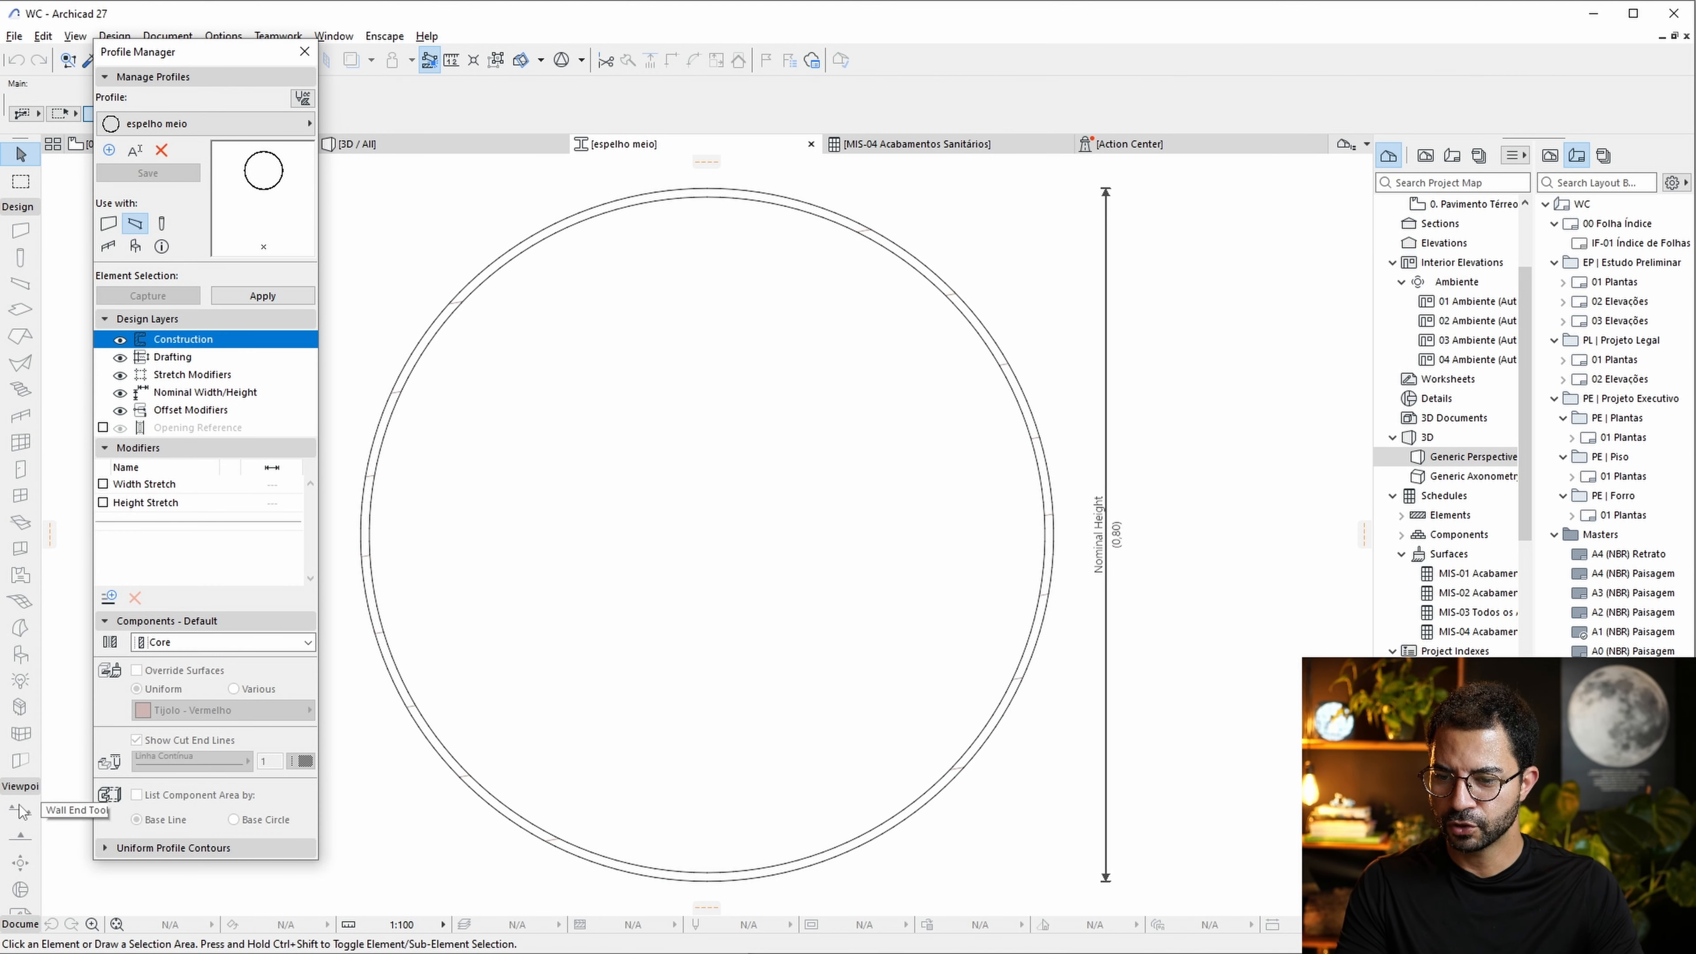
Set the circular fill to Vidro with a Vidro - Espelho surface override and save the profile.
{"action": "scroll", "coordinate": [21, 830], "scroll_direction": "down", "scroll_amount": 4}
{"action": "left_click", "coordinate": [19, 830]}
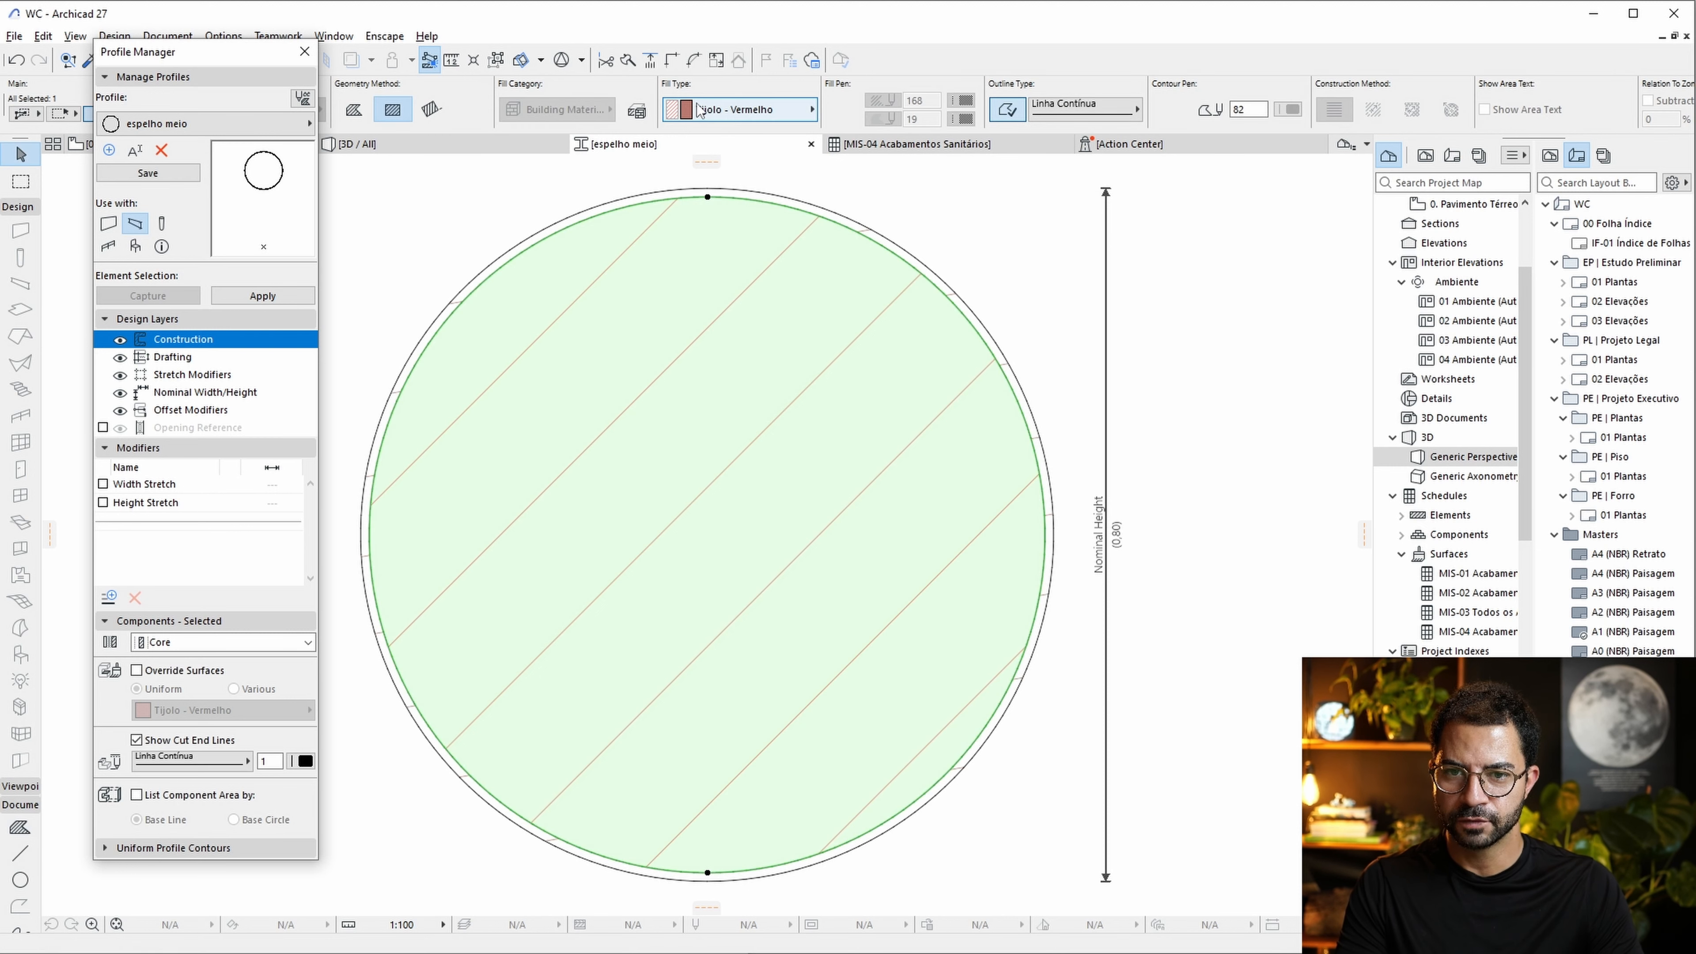
{"action": "left_click", "coordinate": [734, 117]}
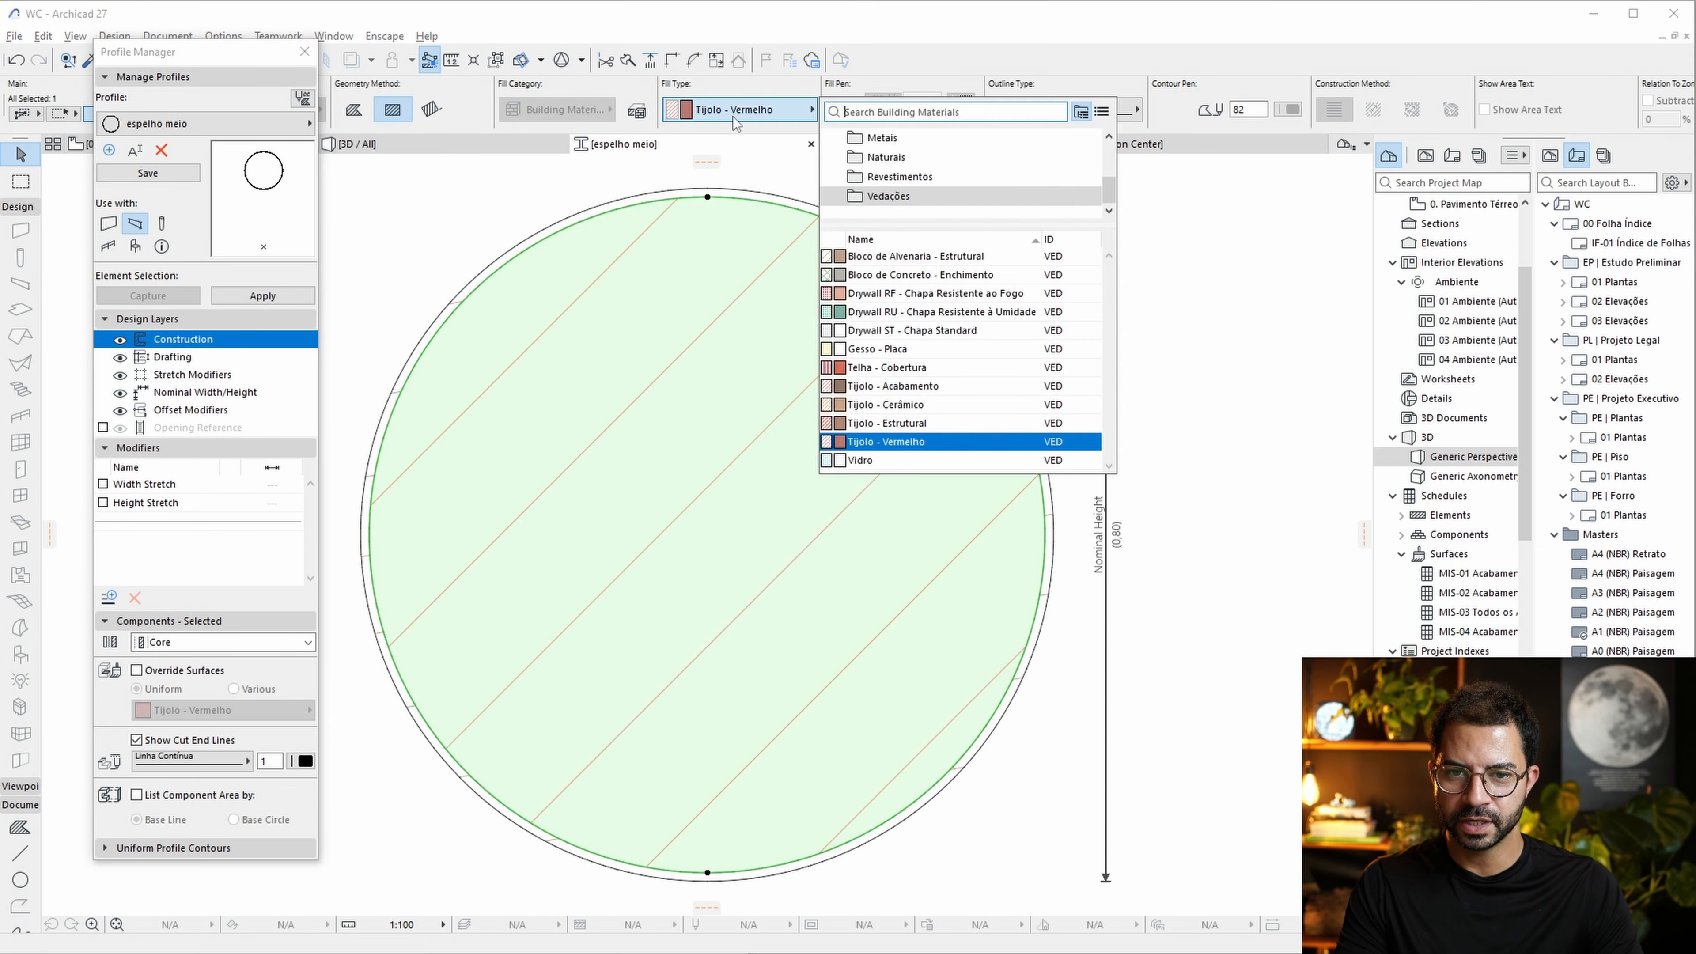
{"action": "type", "text": "VID"}
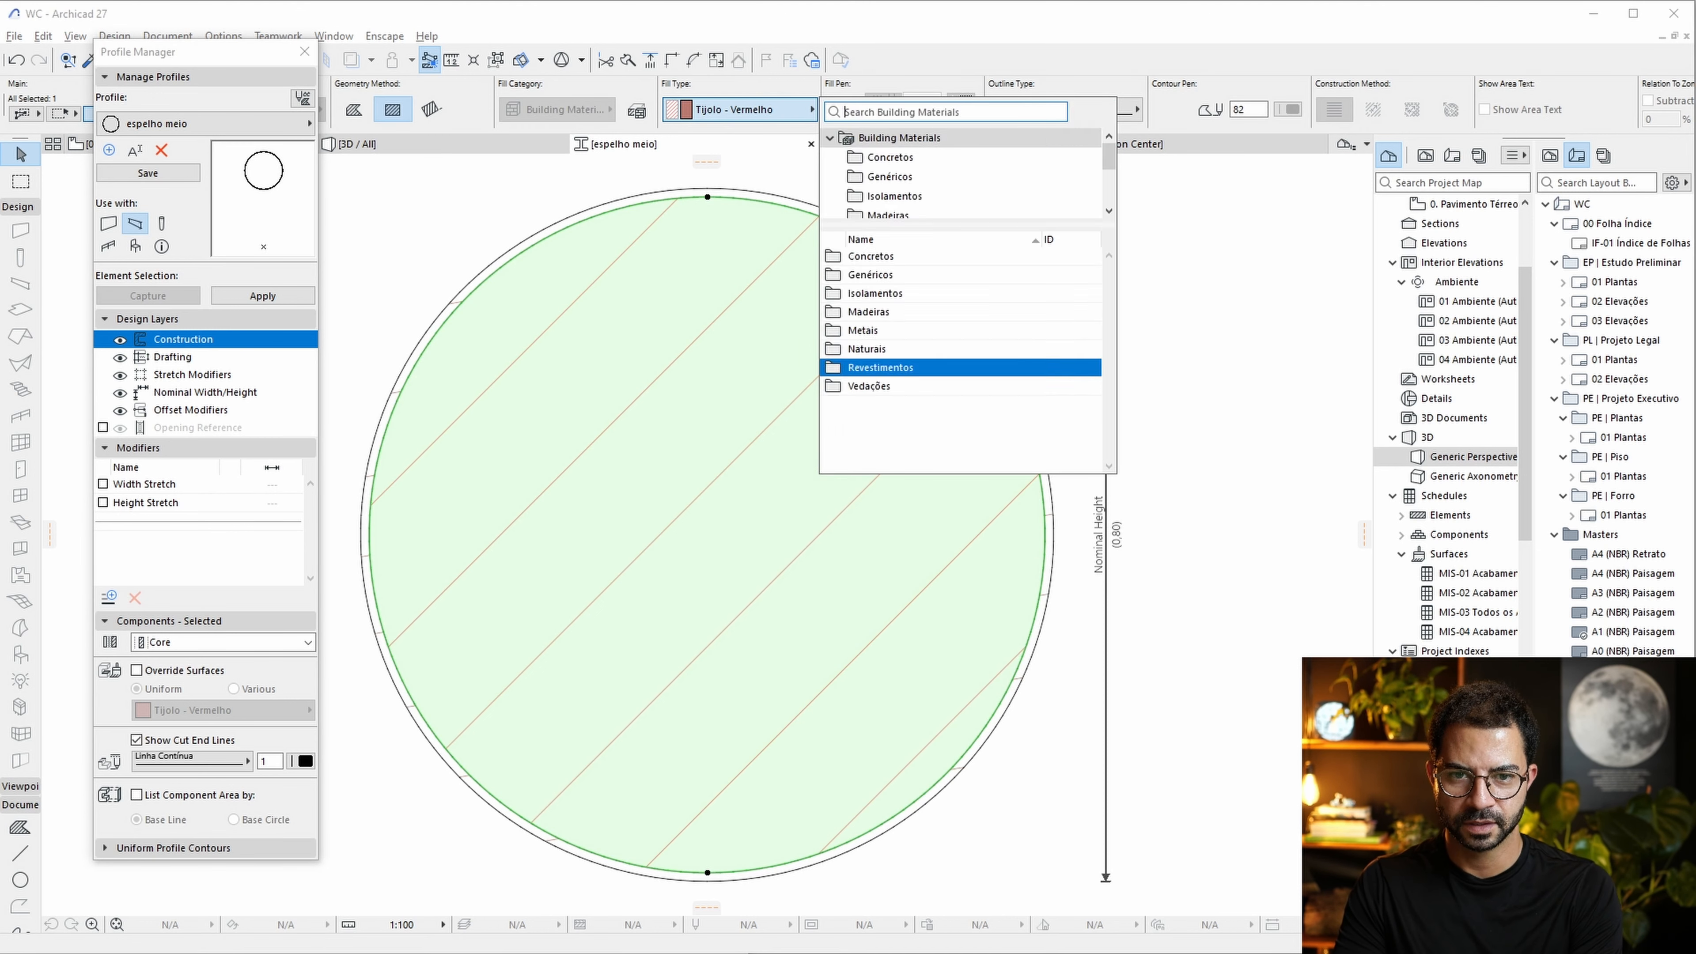
{"action": "key", "text": "Return"}
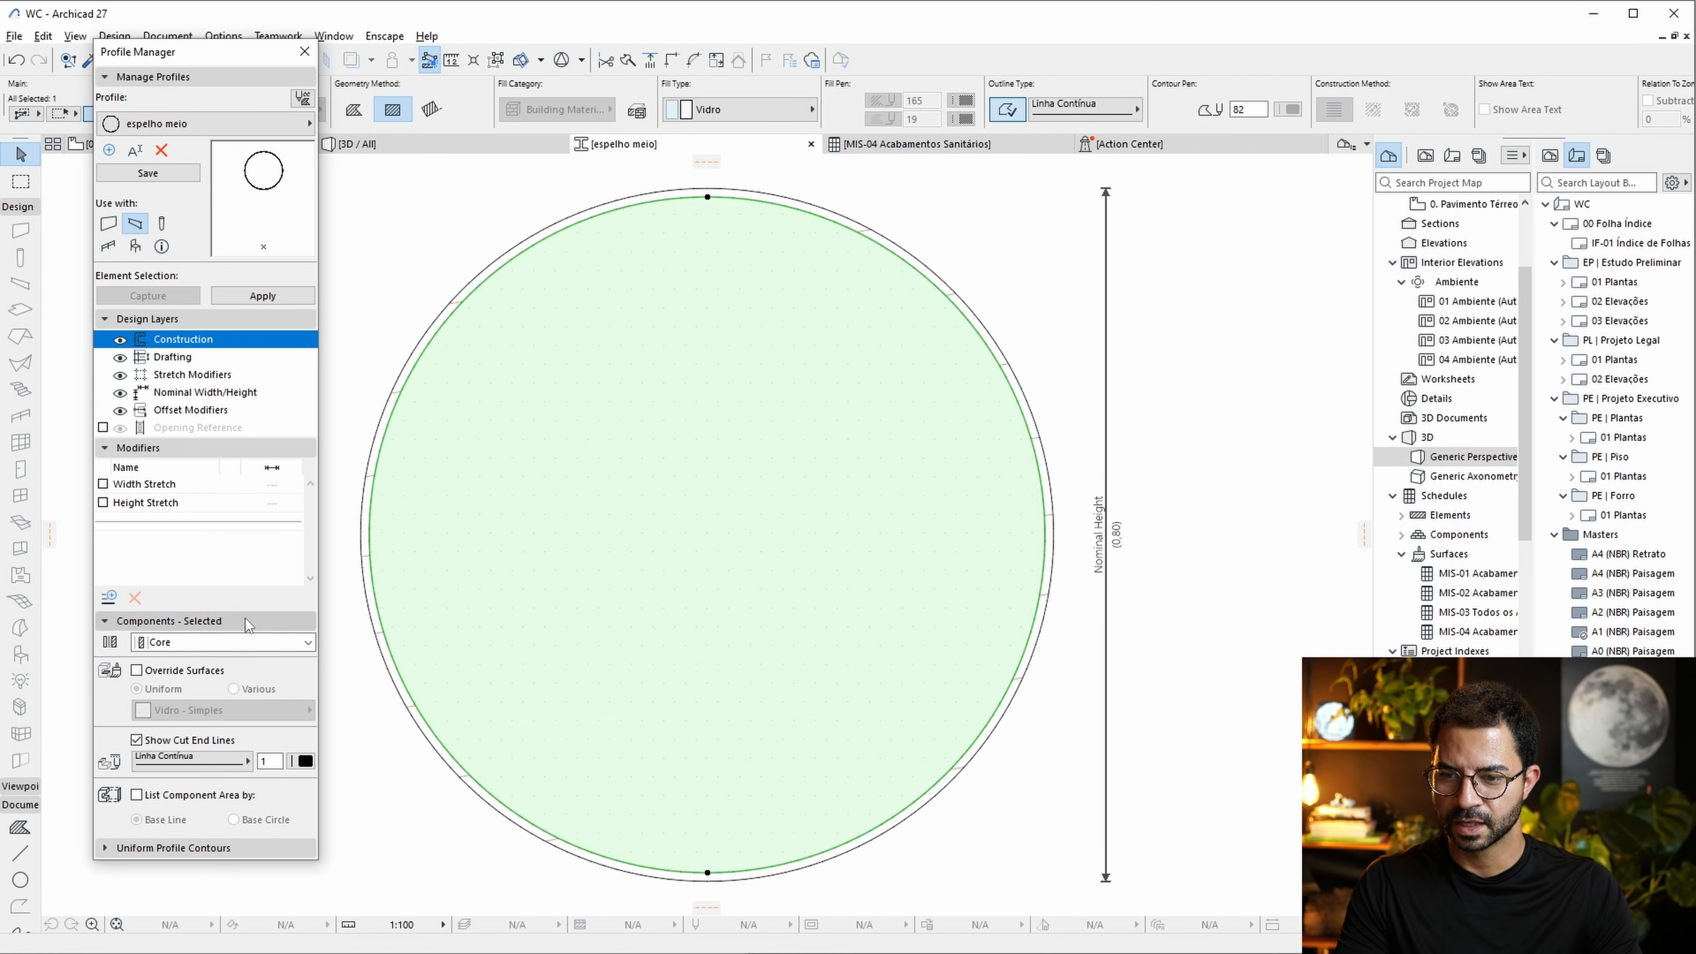
{"action": "left_click", "coordinate": [136, 670]}
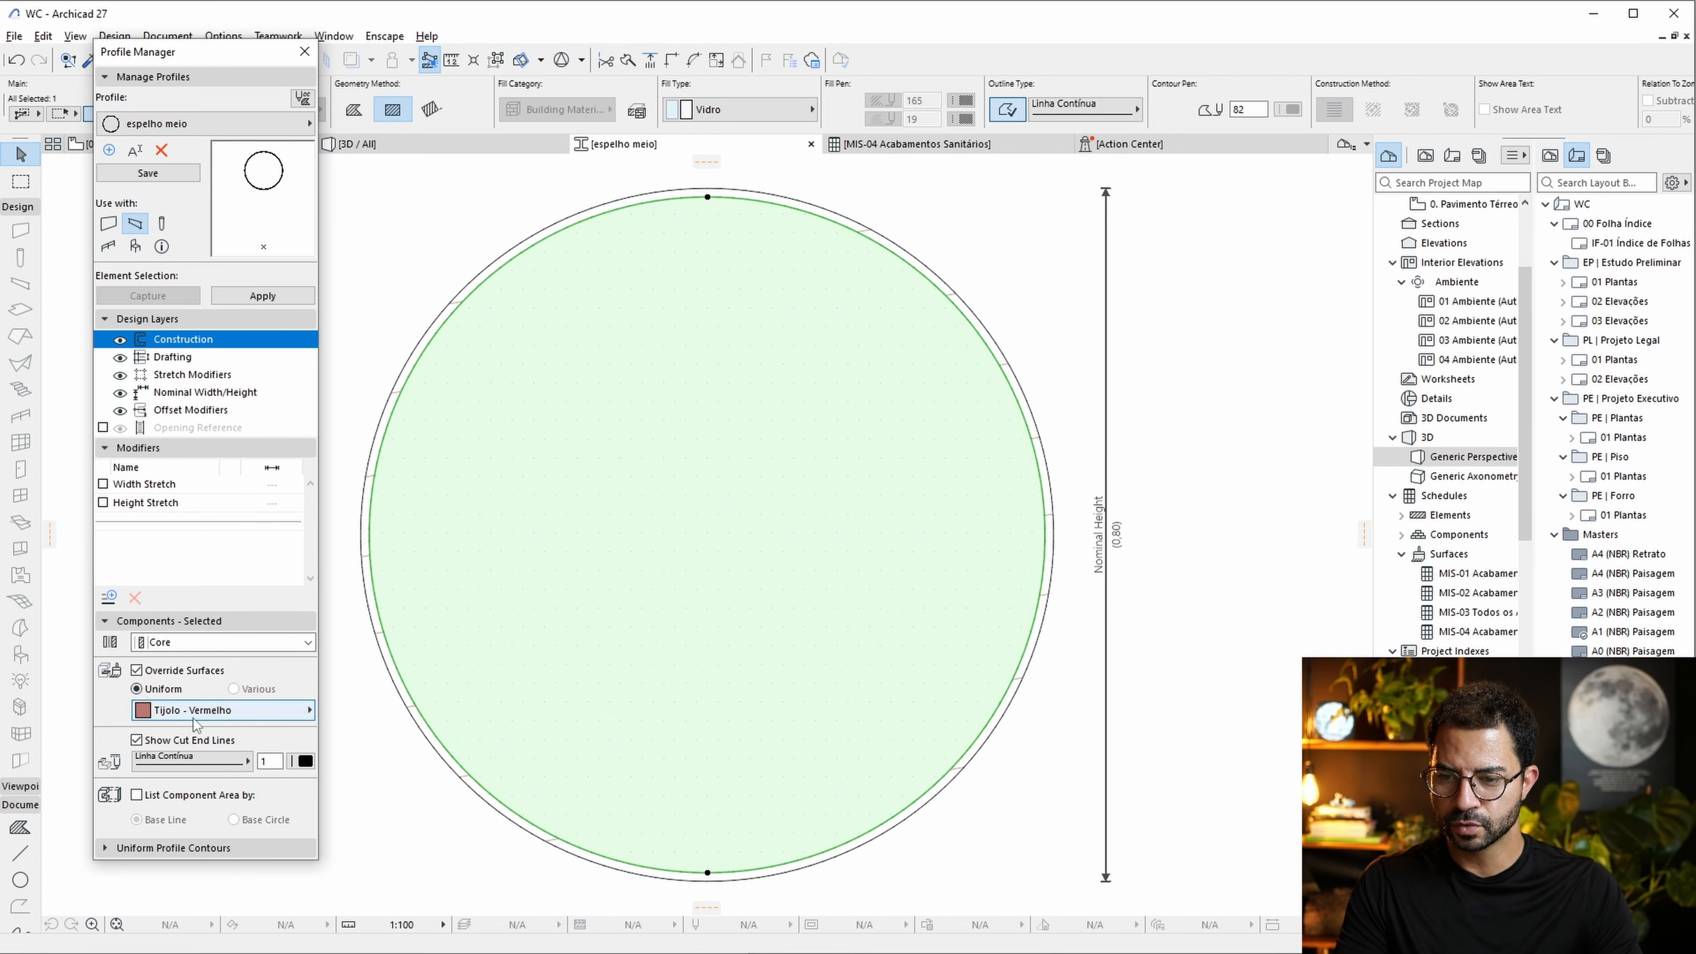
{"action": "left_click", "coordinate": [193, 711]}
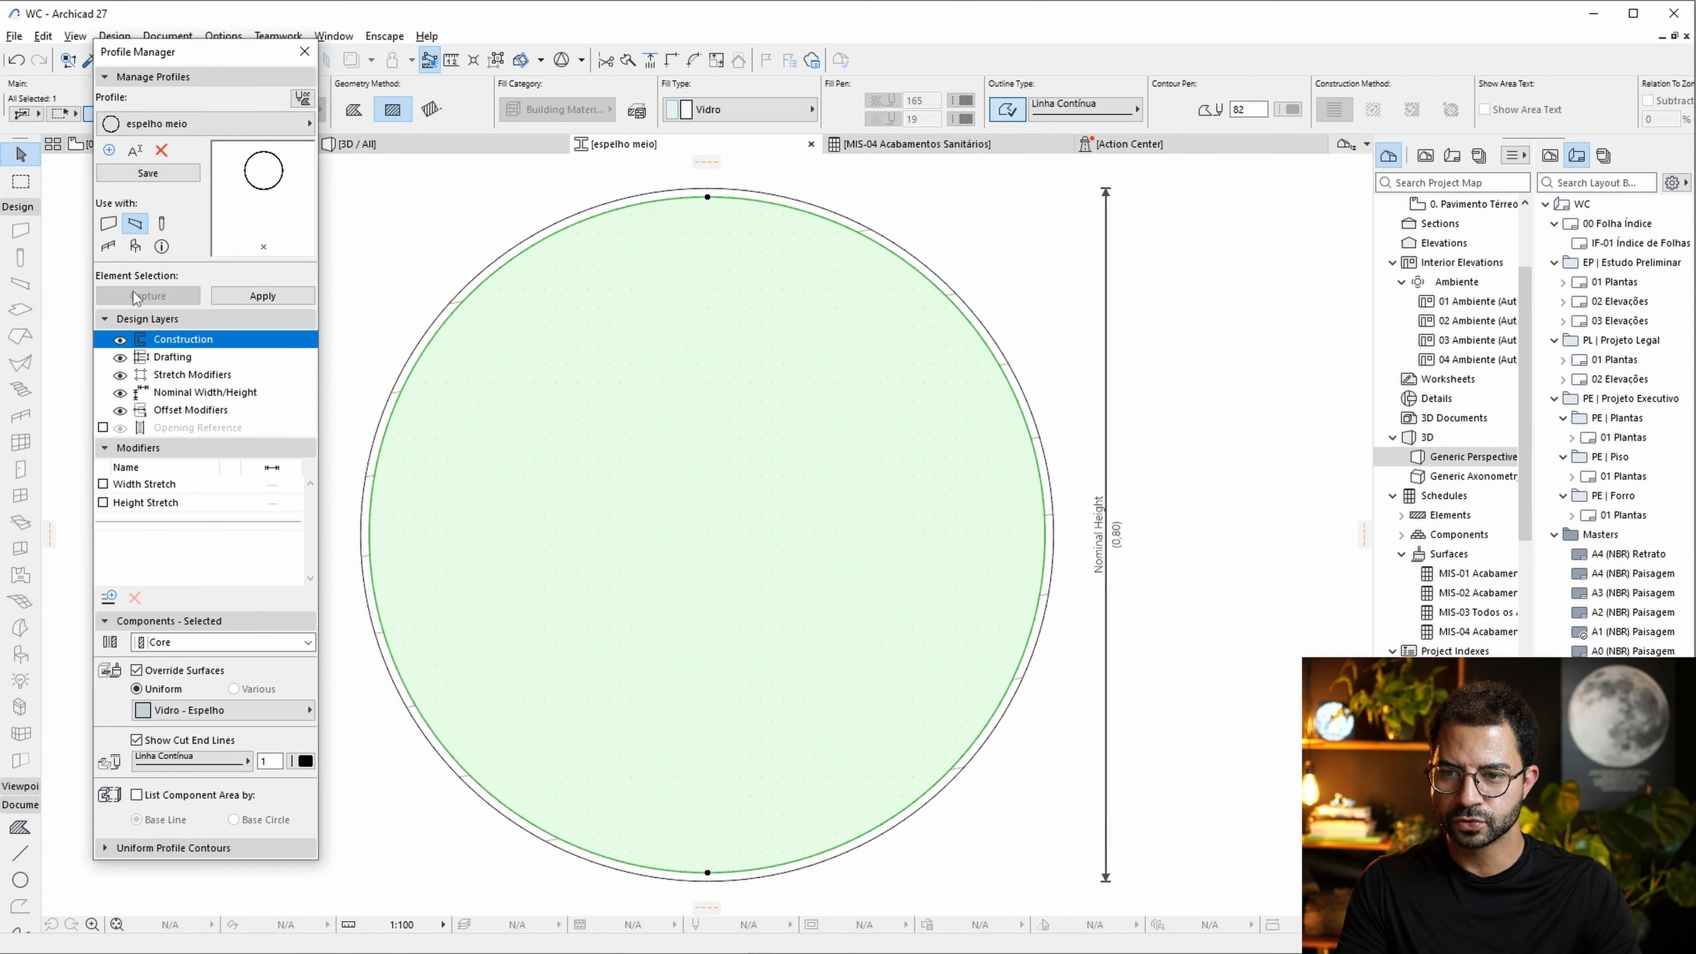
{"action": "left_click", "coordinate": [142, 174]}
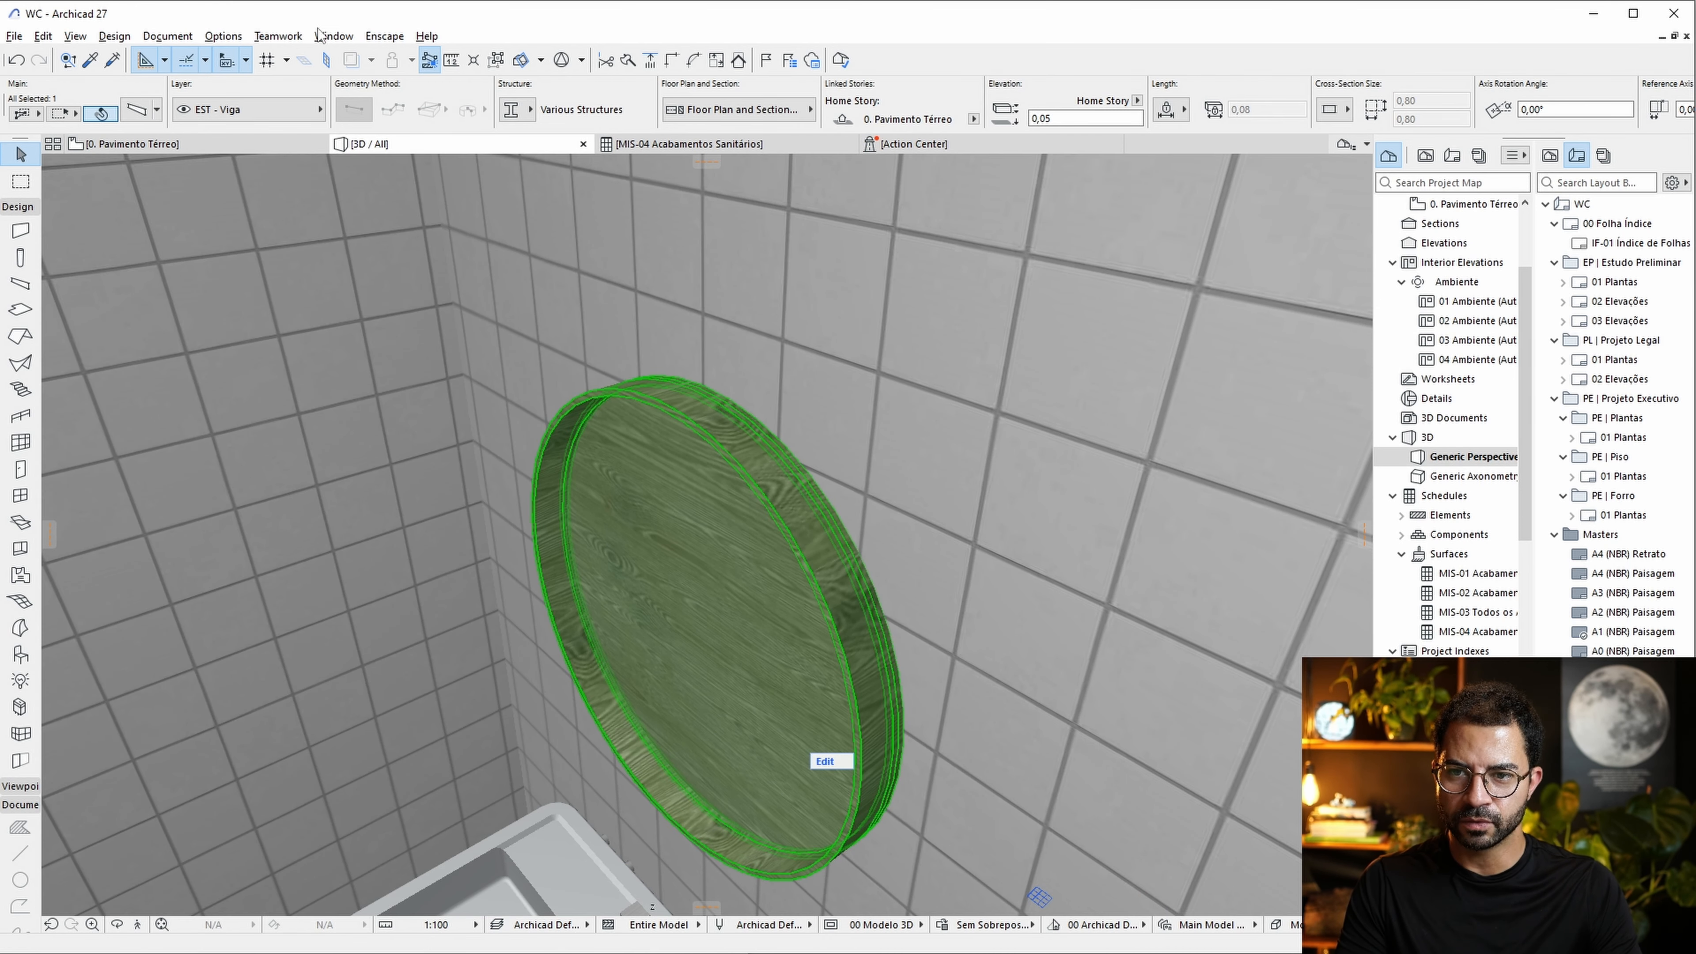
Duplicate the Vidro glass building material as Espelho and give it a mirror surface.
{"action": "left_click", "coordinate": [223, 36]}
{"action": "mouse_move", "coordinate": [294, 58]}
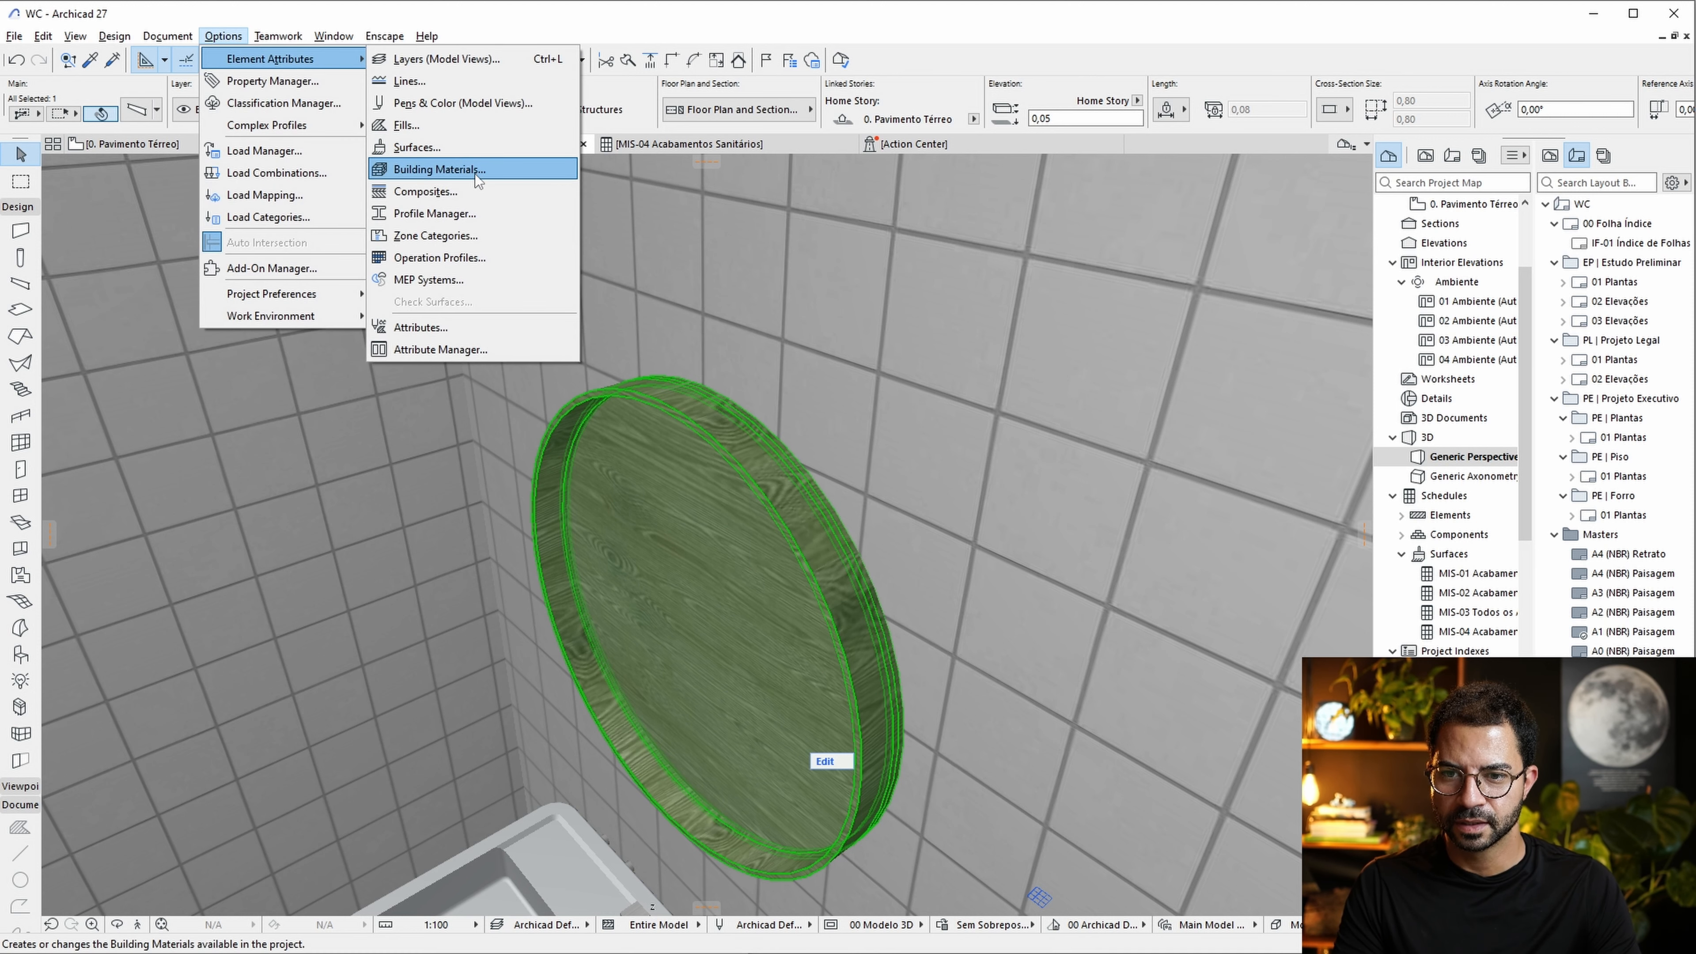
{"action": "left_click", "coordinate": [473, 172]}
{"action": "type", "text": "E"}
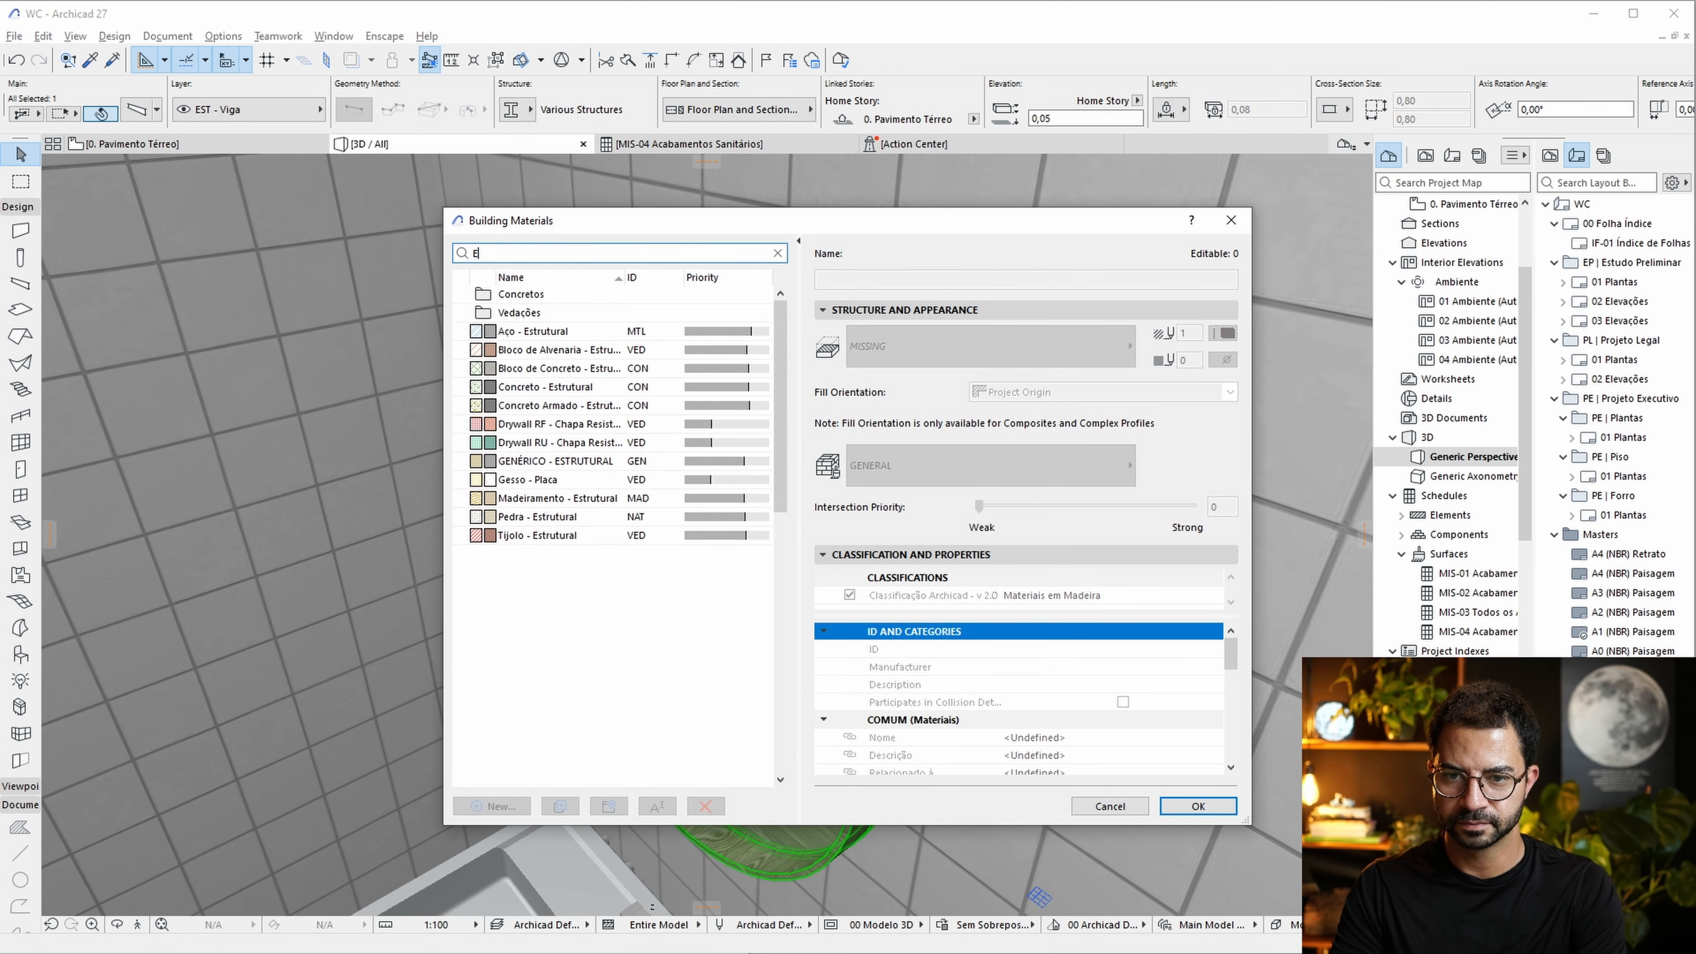
{"action": "type", "text": "vid"}
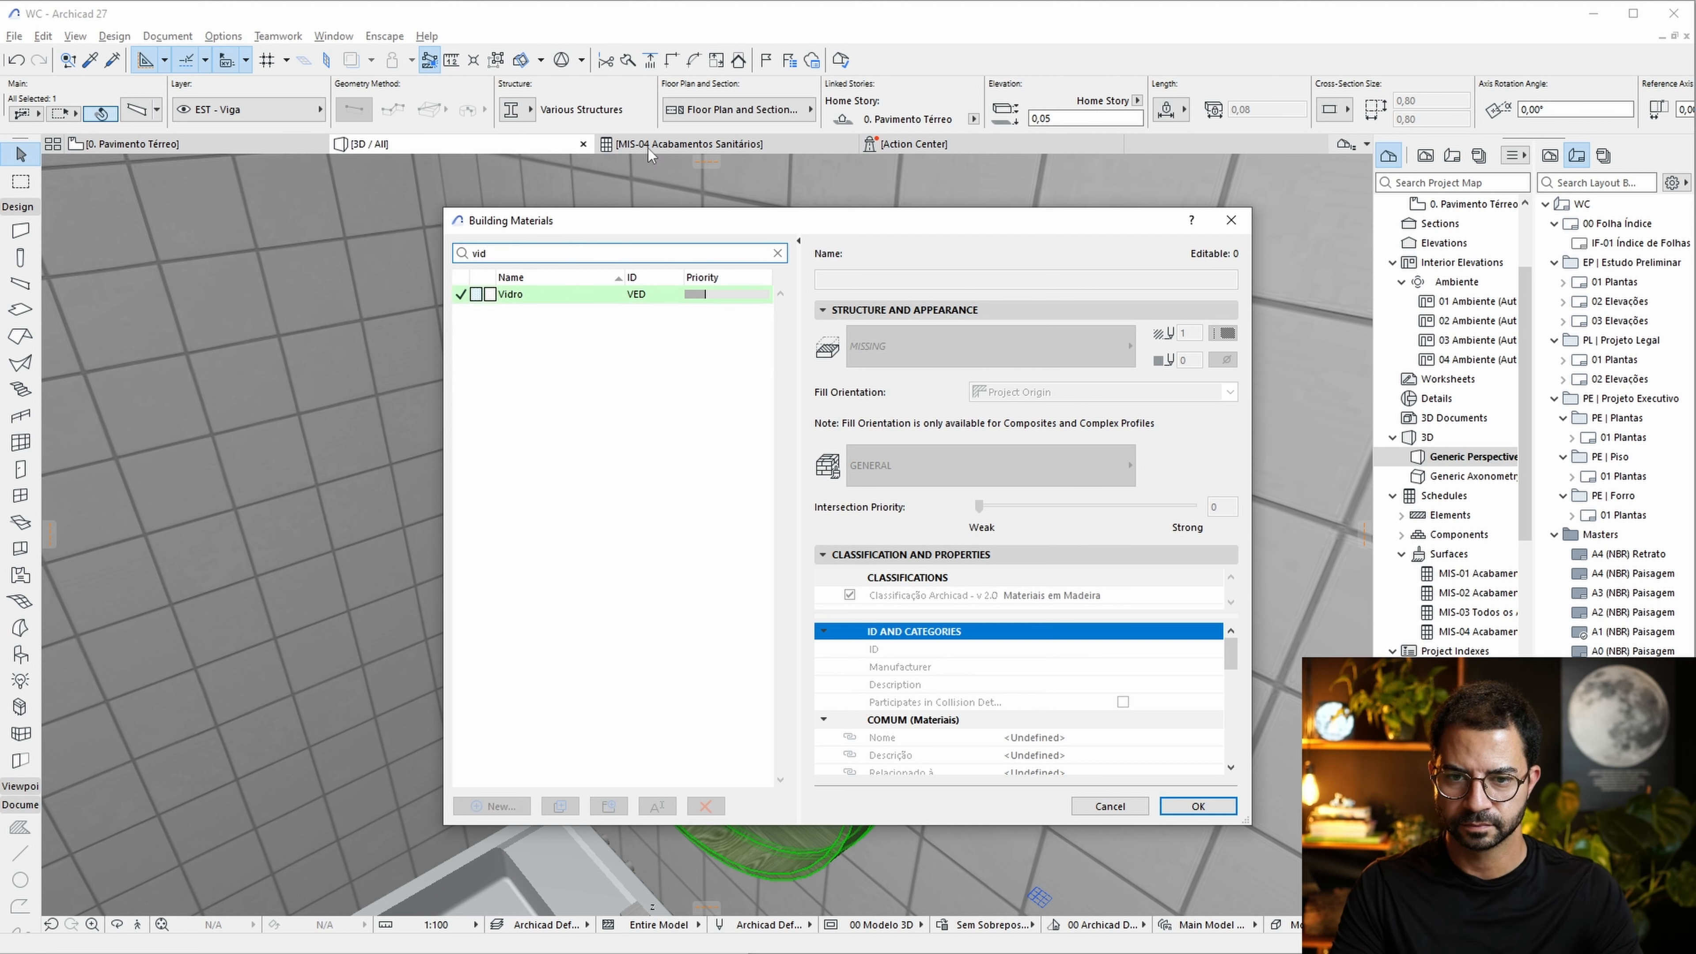
{"action": "left_click", "coordinate": [552, 296]}
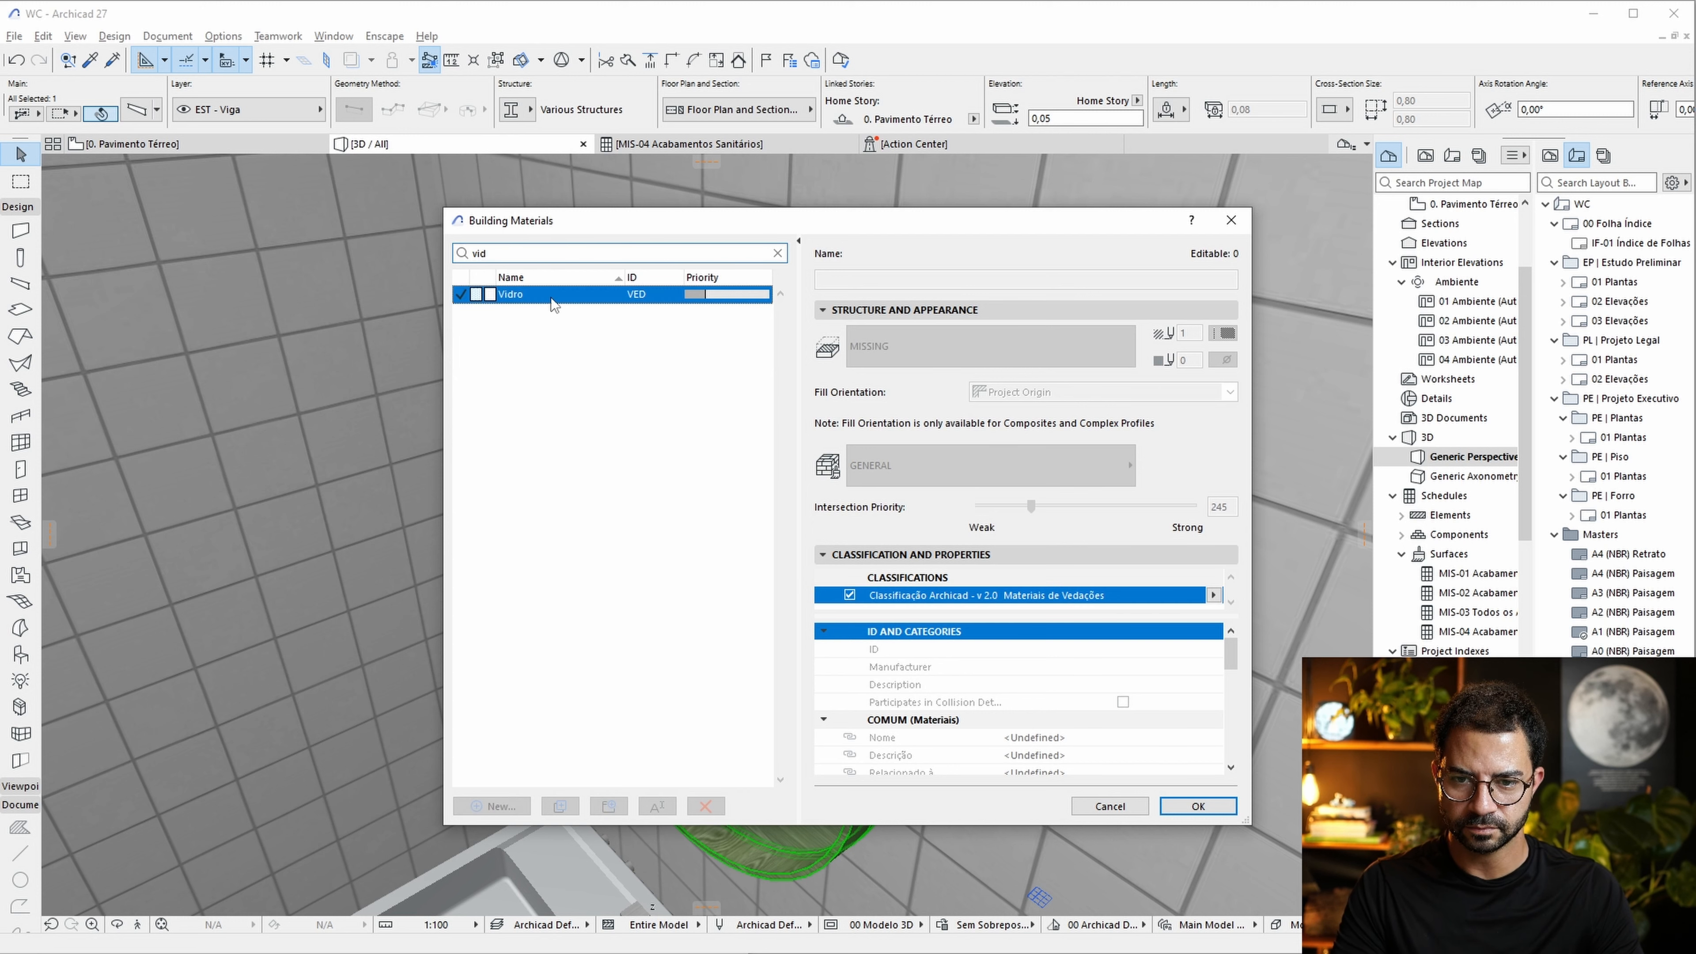
{"action": "left_click", "coordinate": [560, 806]}
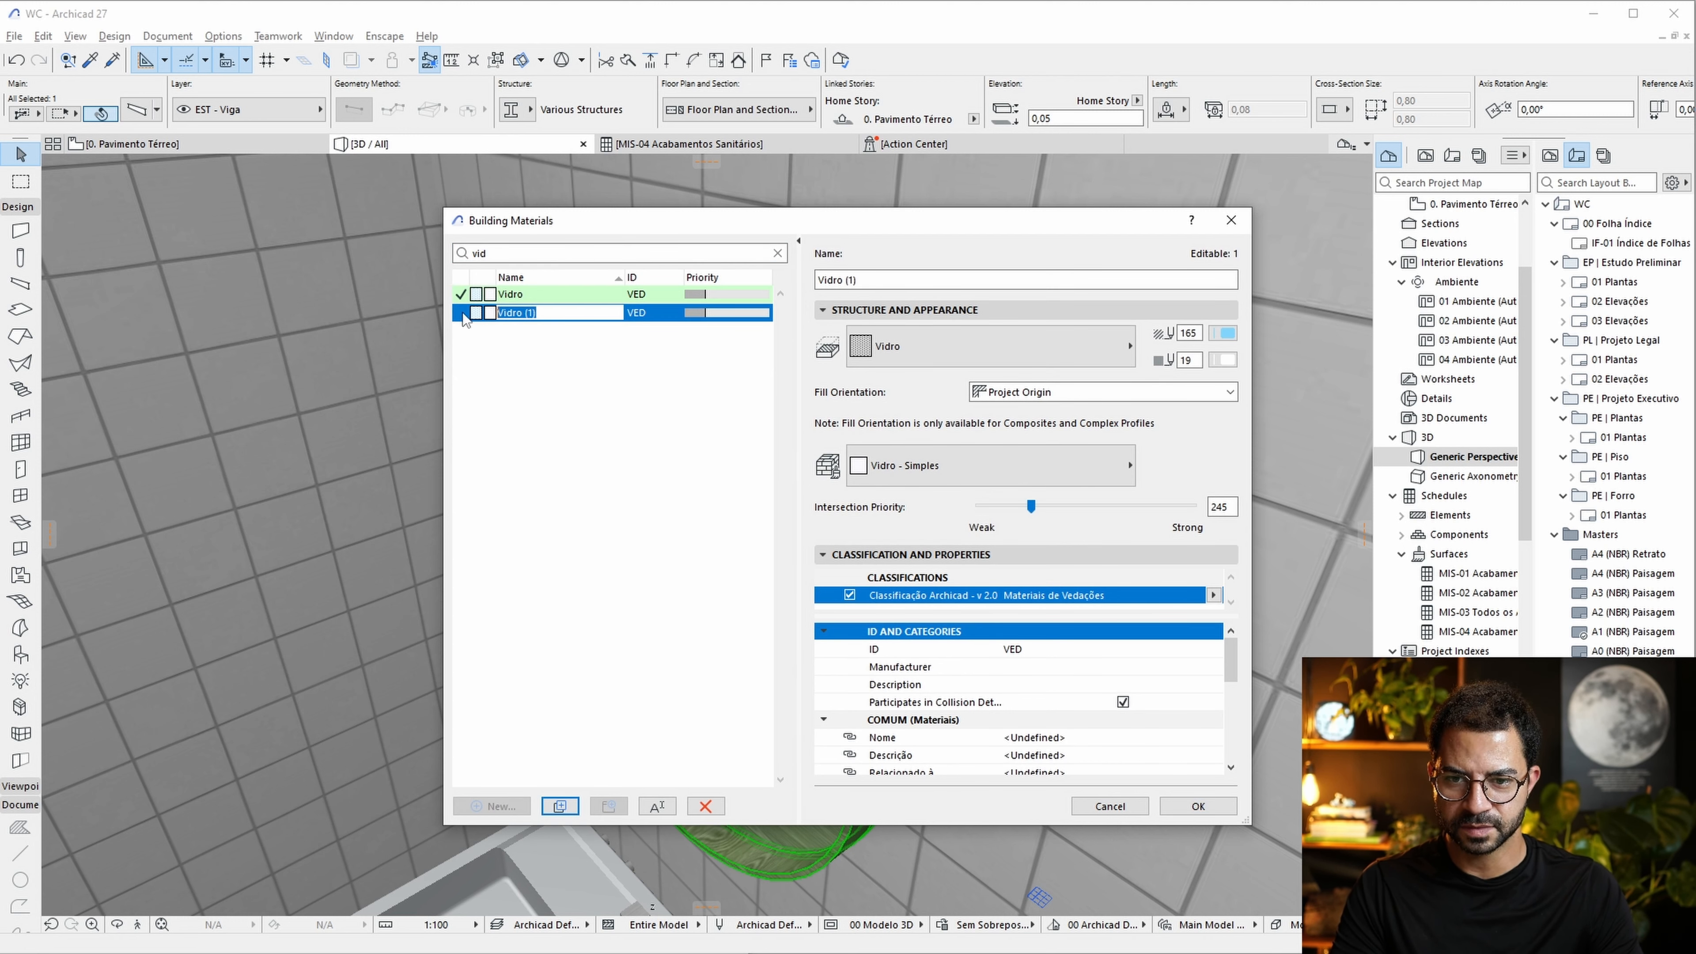
{"action": "type", "text": "Es"}
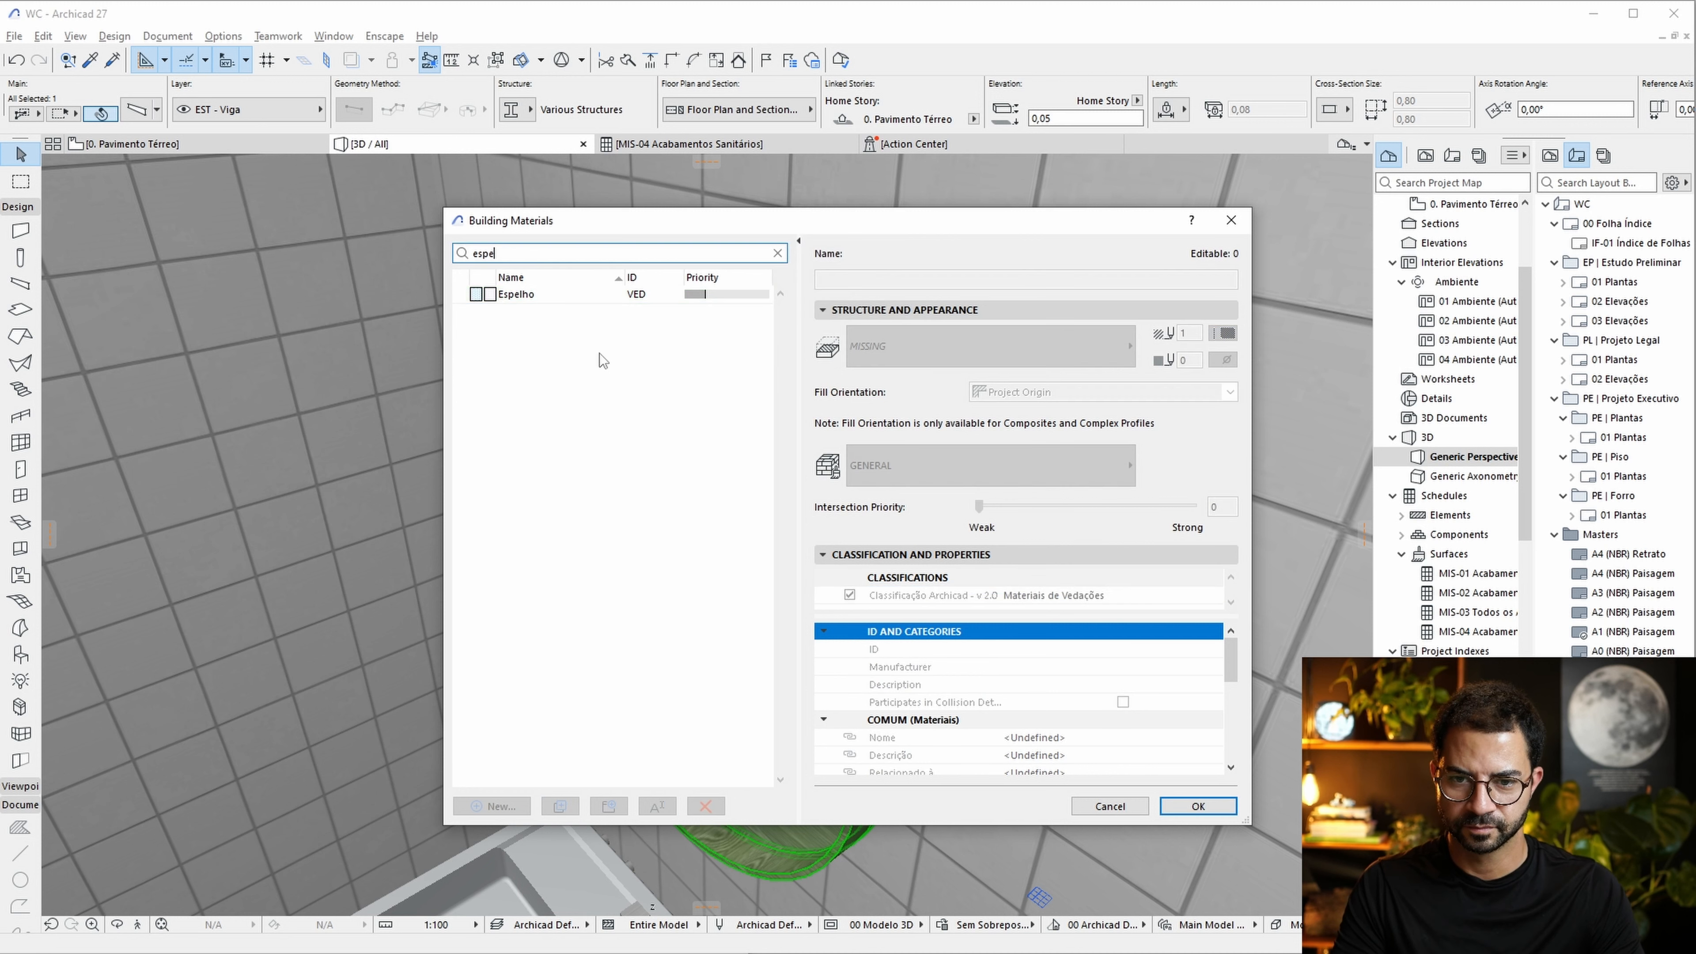
{"action": "left_click", "coordinate": [560, 294]}
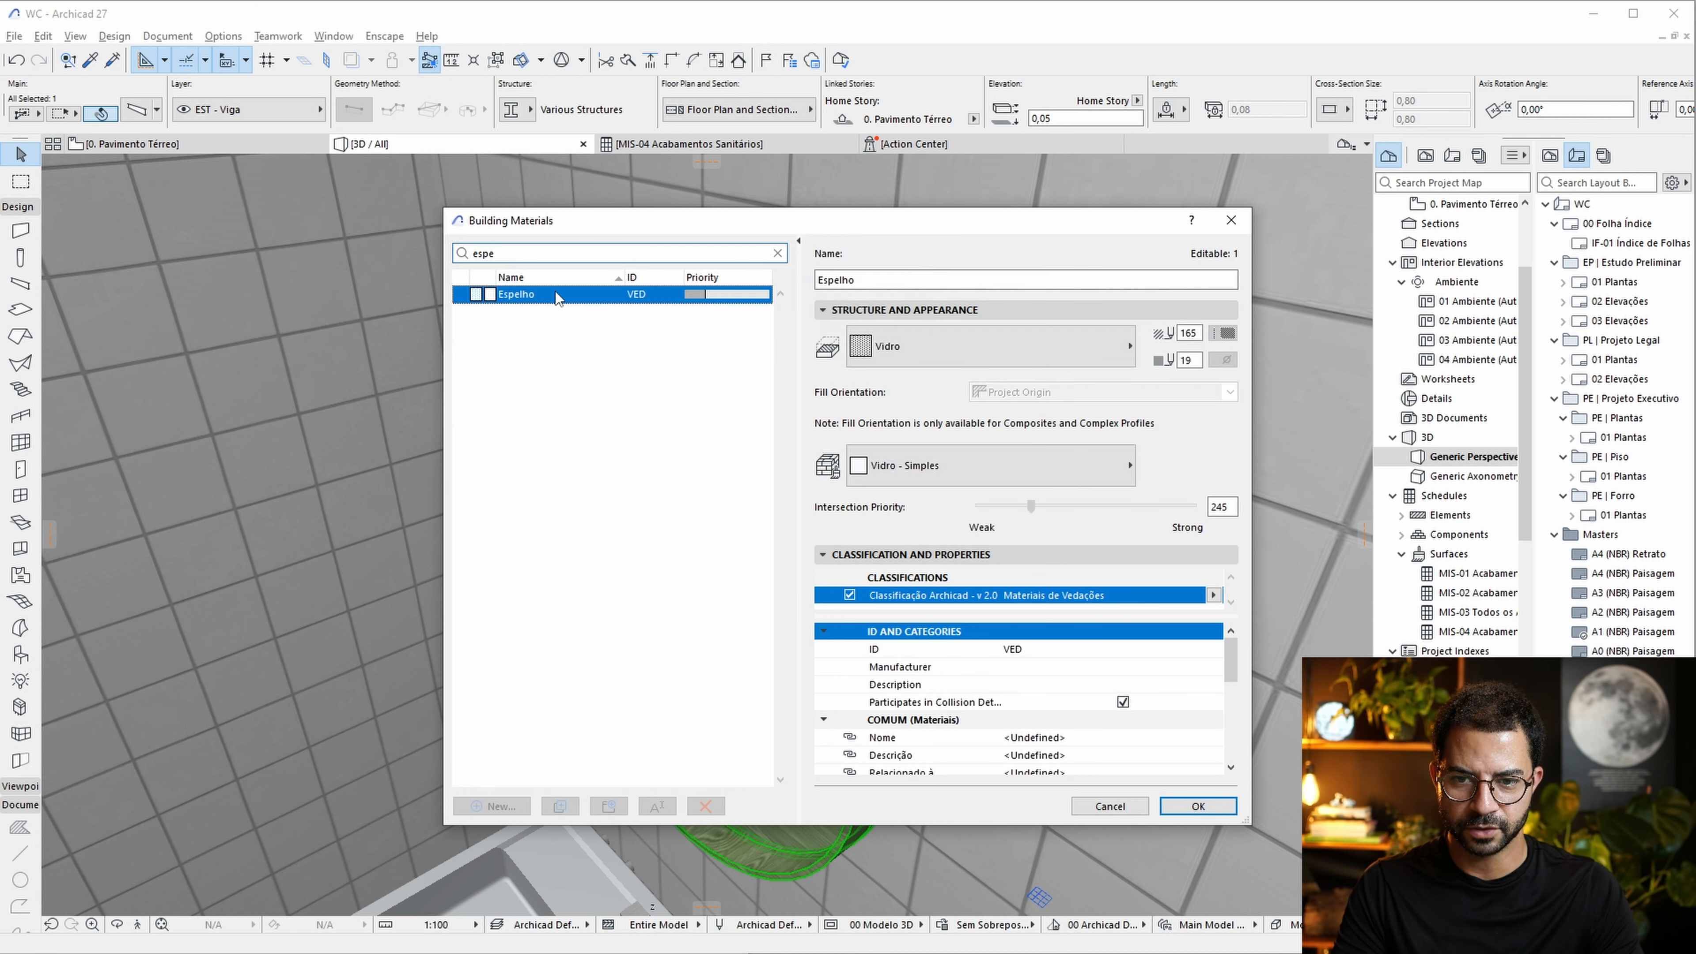
{"action": "left_click", "coordinate": [973, 481]}
{"action": "type", "text": "esp"}
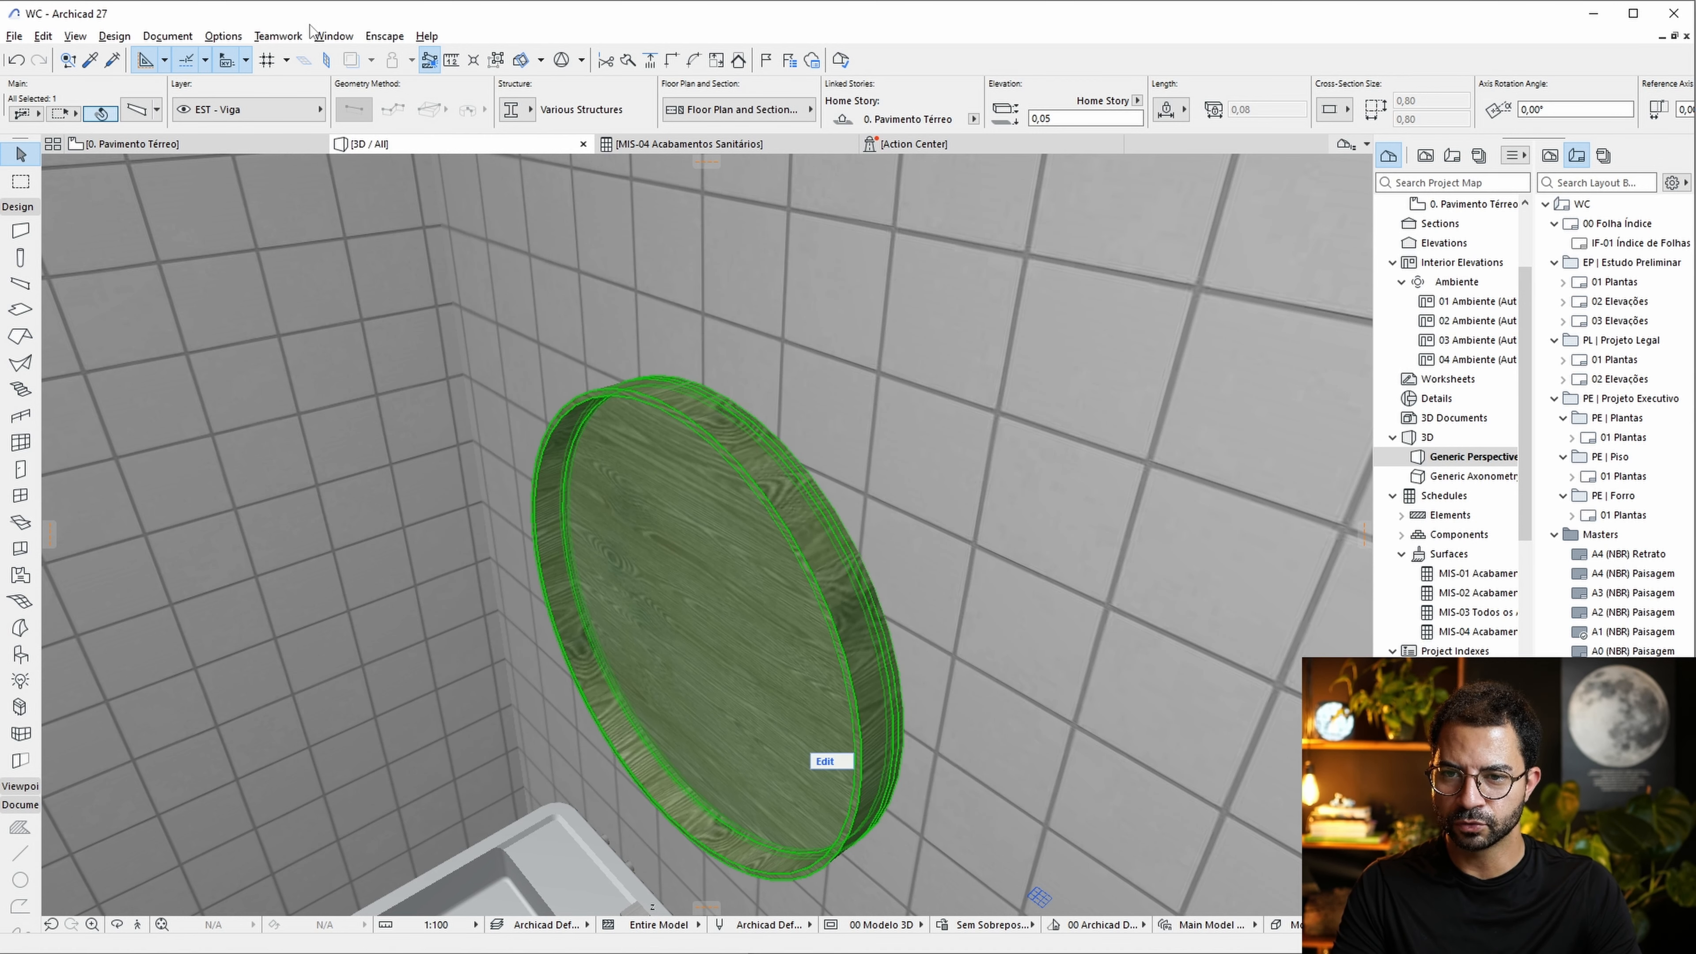
Set the espelho meio profile's fill material to Espelho and save the profile.
{"action": "left_click", "coordinate": [223, 37]}
{"action": "mouse_move", "coordinate": [287, 59]}
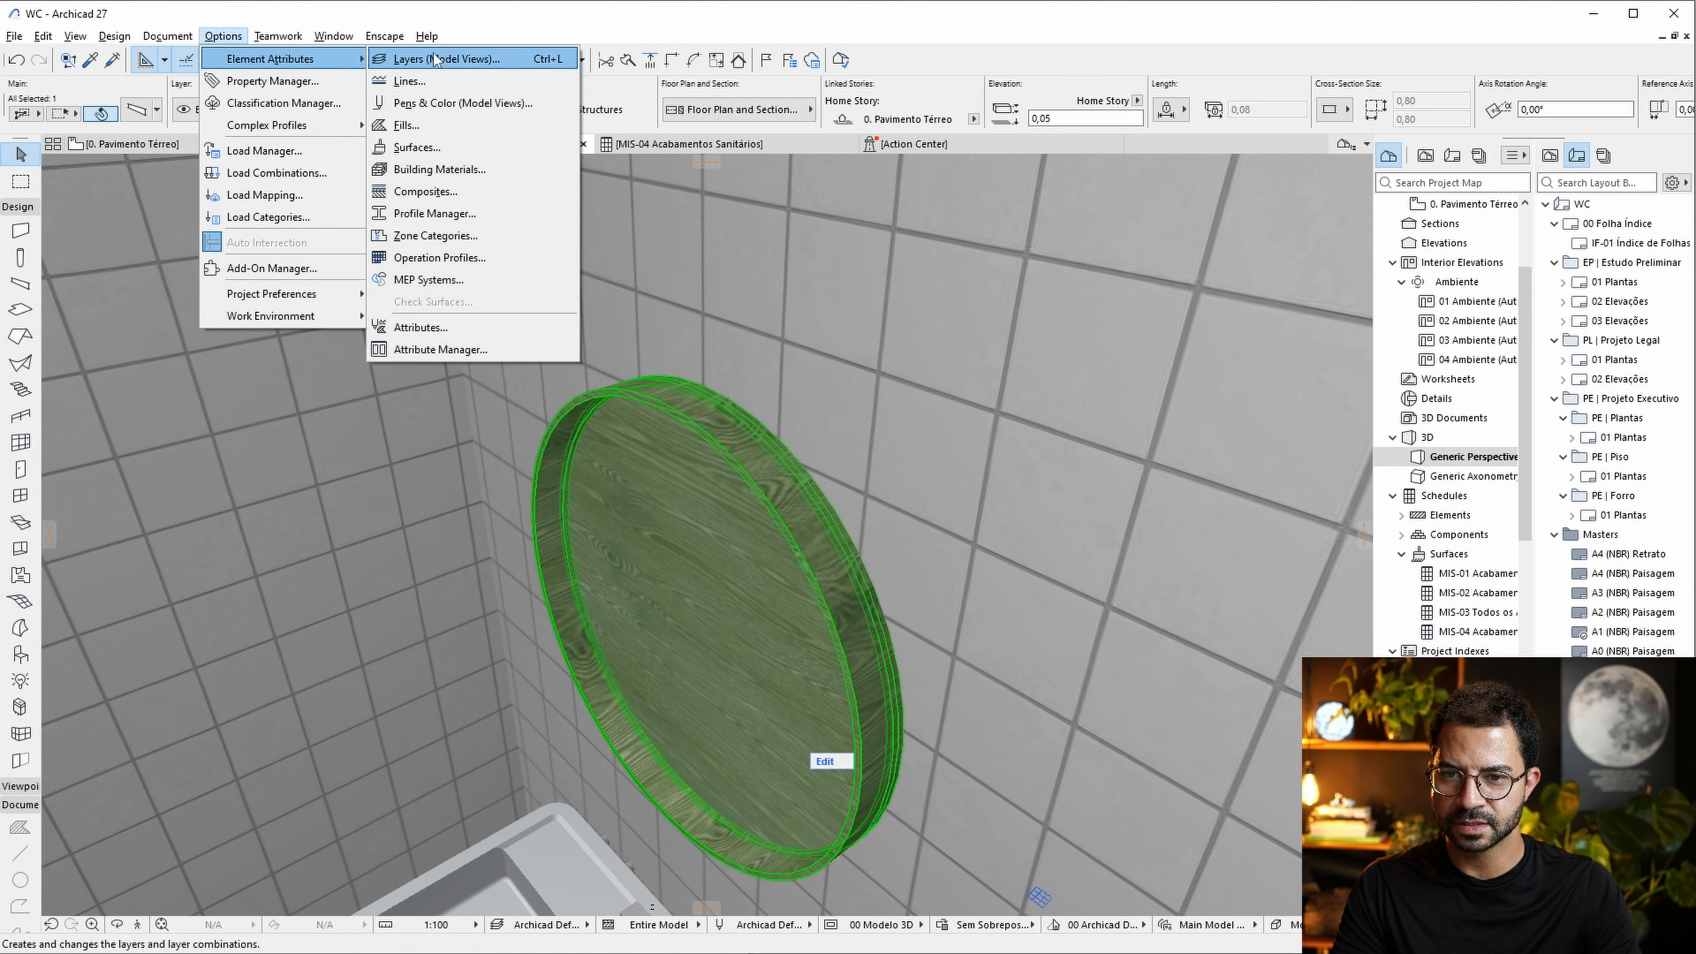
{"action": "left_click", "coordinate": [457, 214]}
{"action": "type", "text": "ed"}
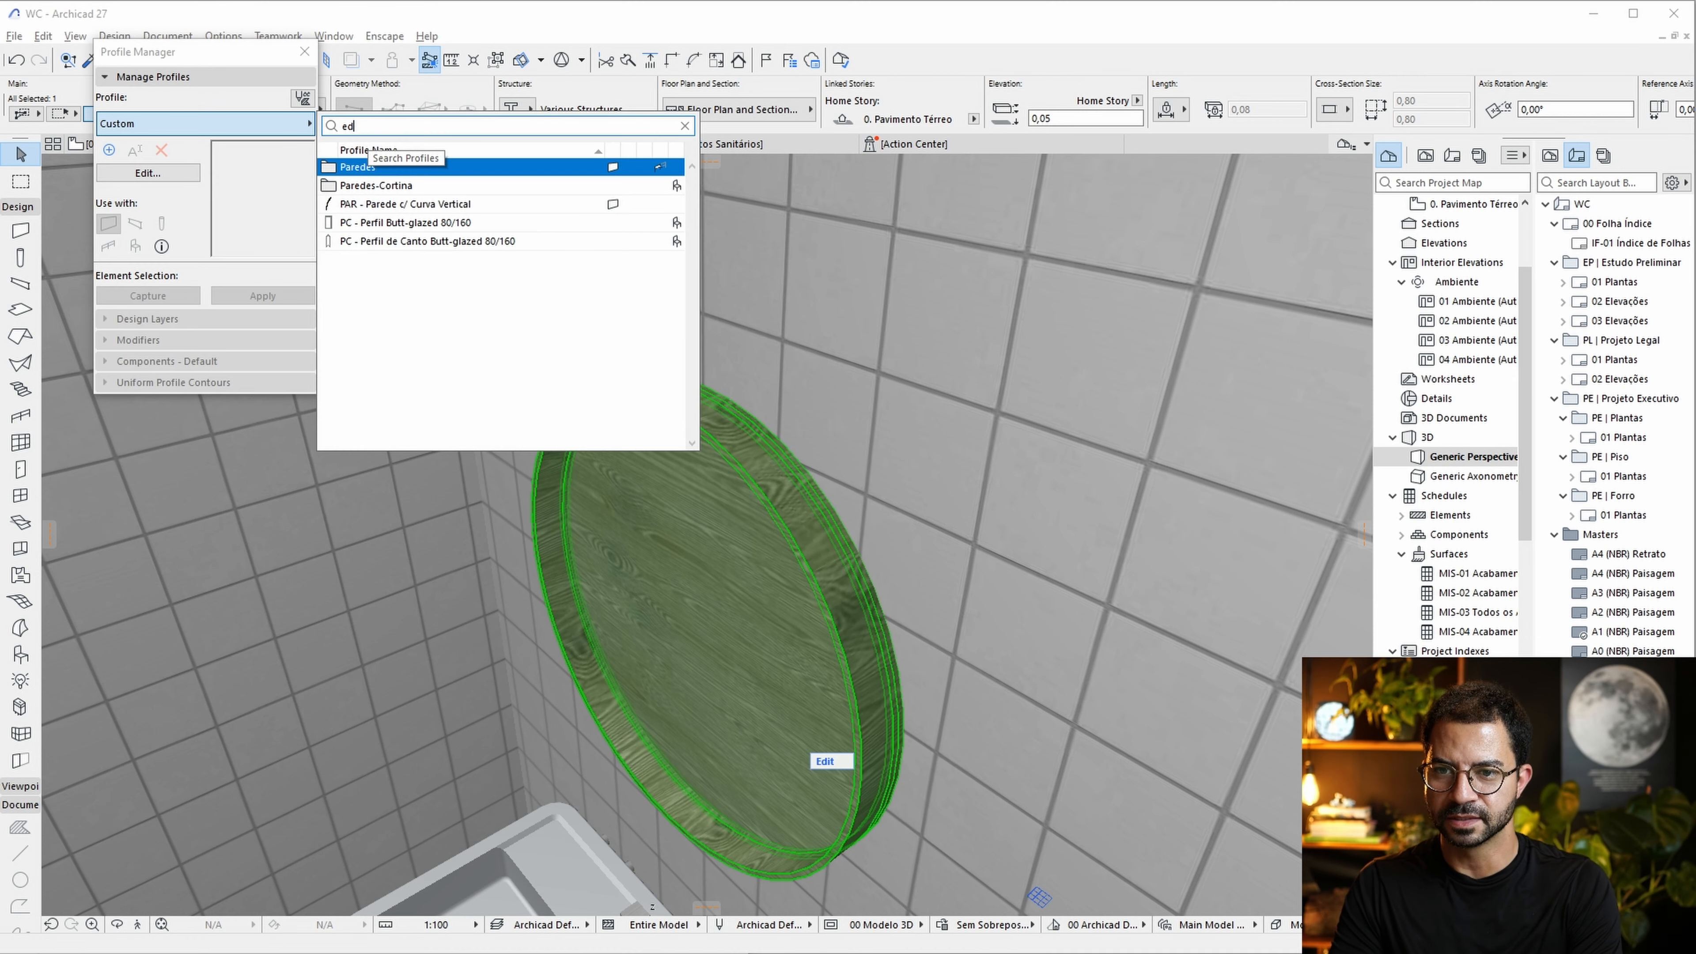
{"action": "key", "text": "BackSpace"}
{"action": "type", "text": "spe"}
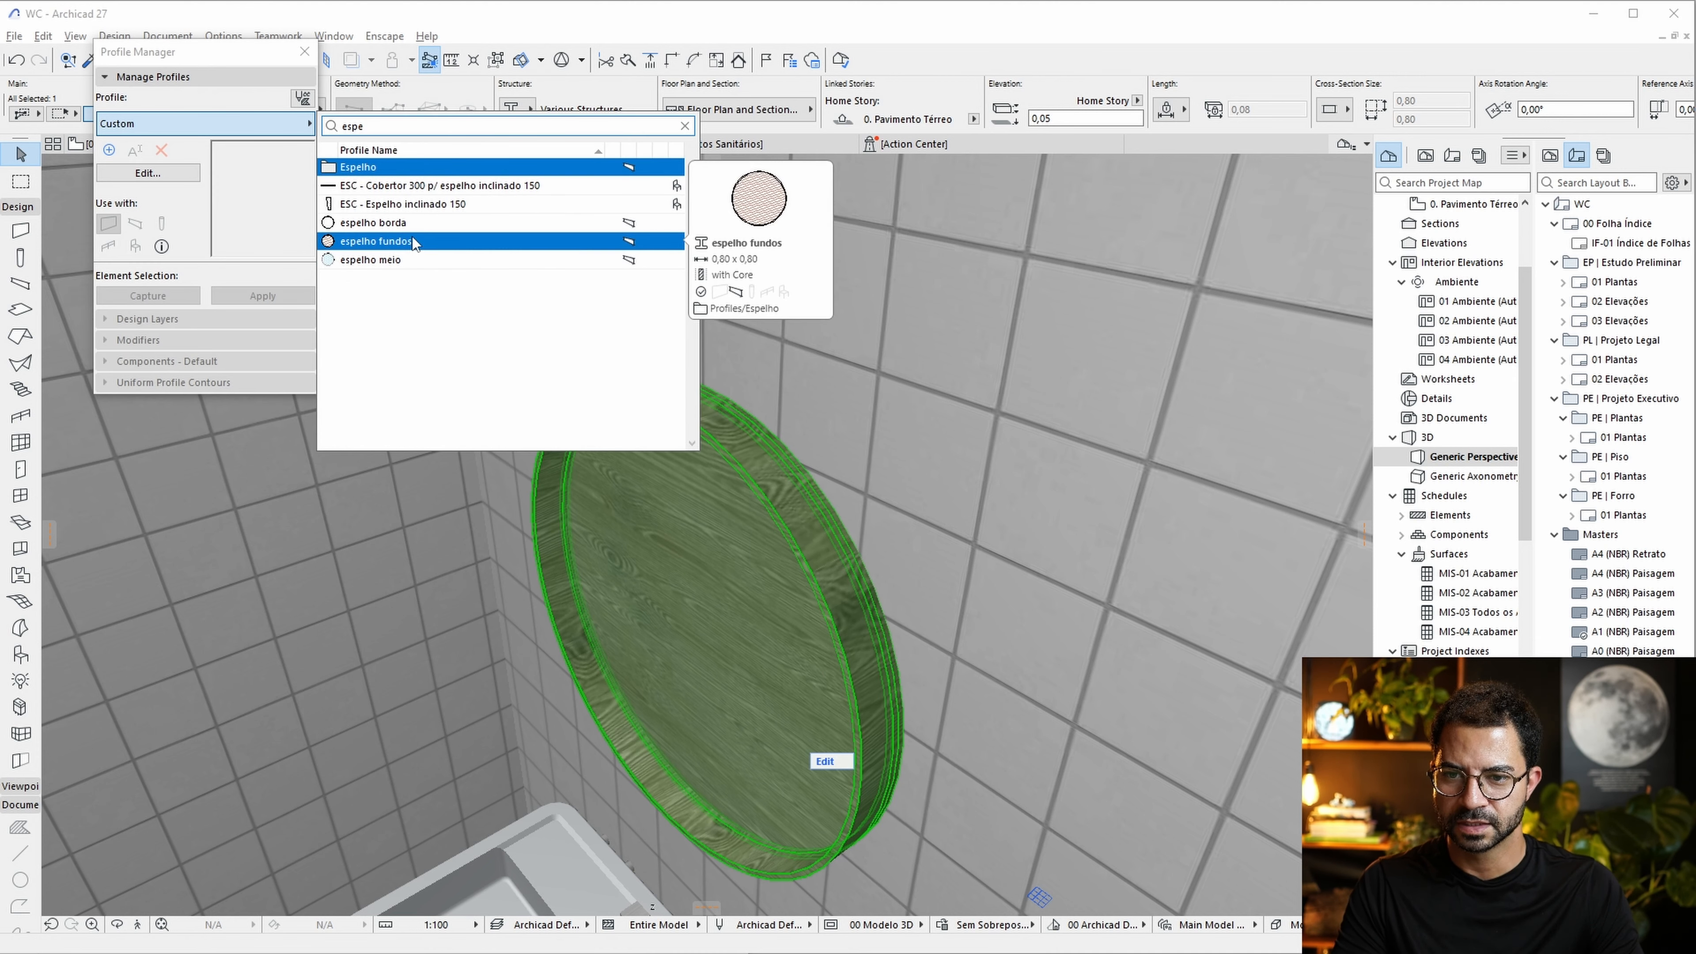
{"action": "left_click", "coordinate": [418, 260]}
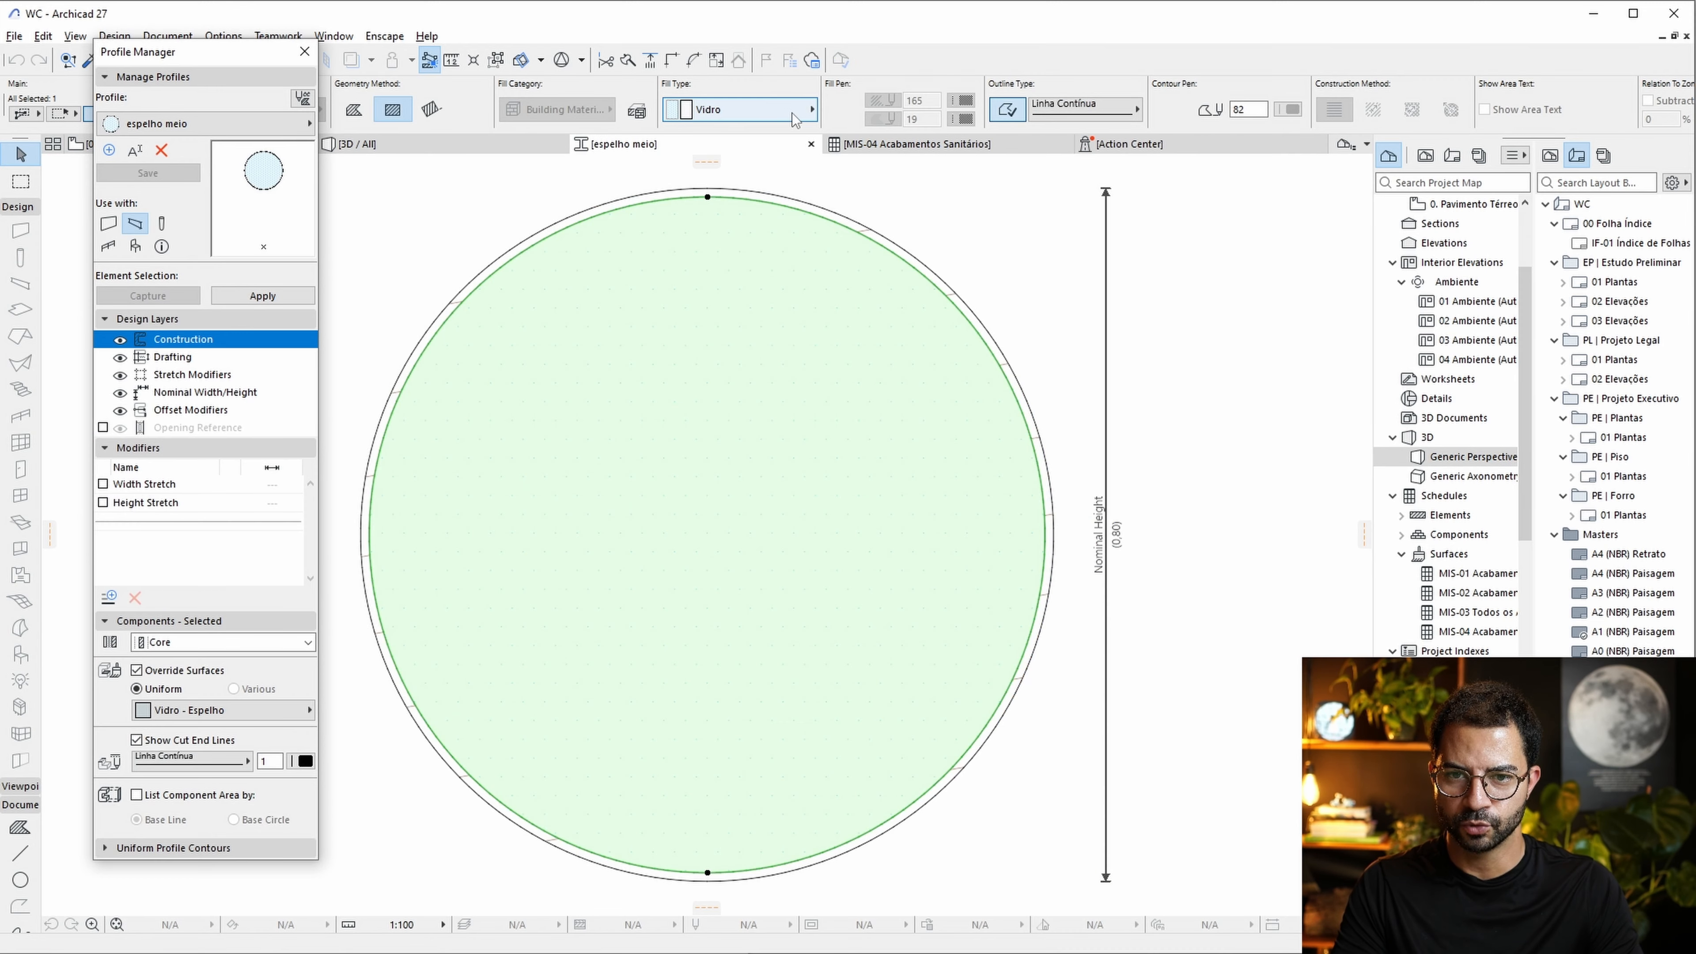
{"action": "left_click", "coordinate": [794, 113]}
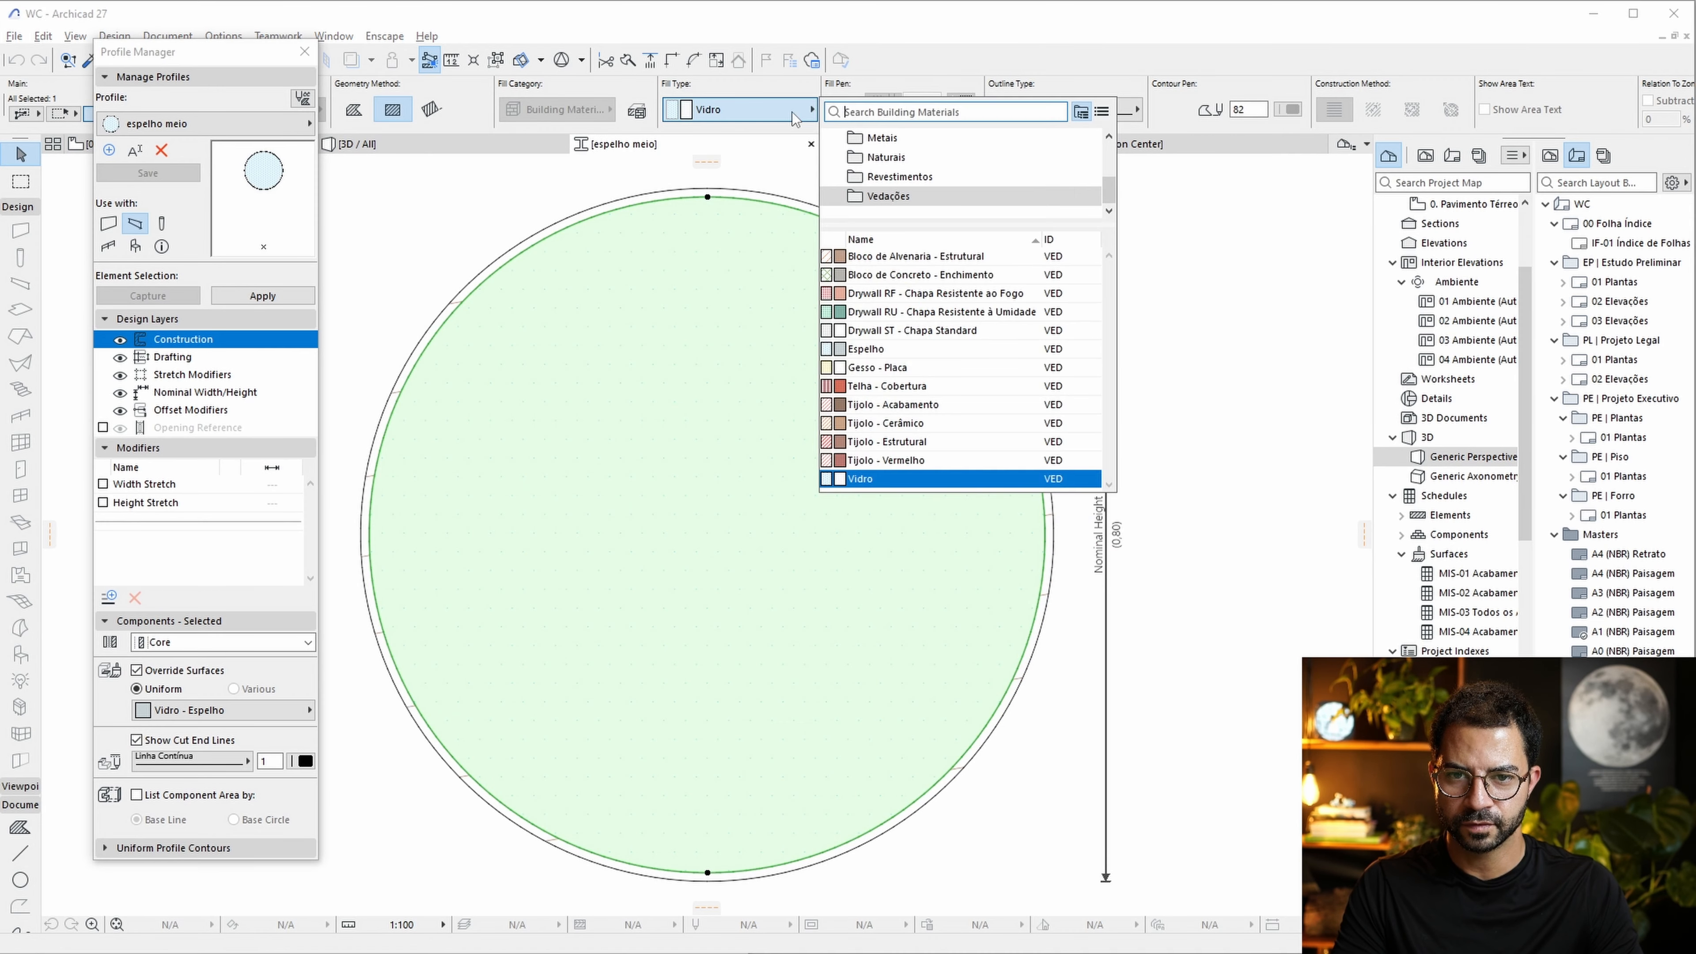
{"action": "type", "text": "esp"}
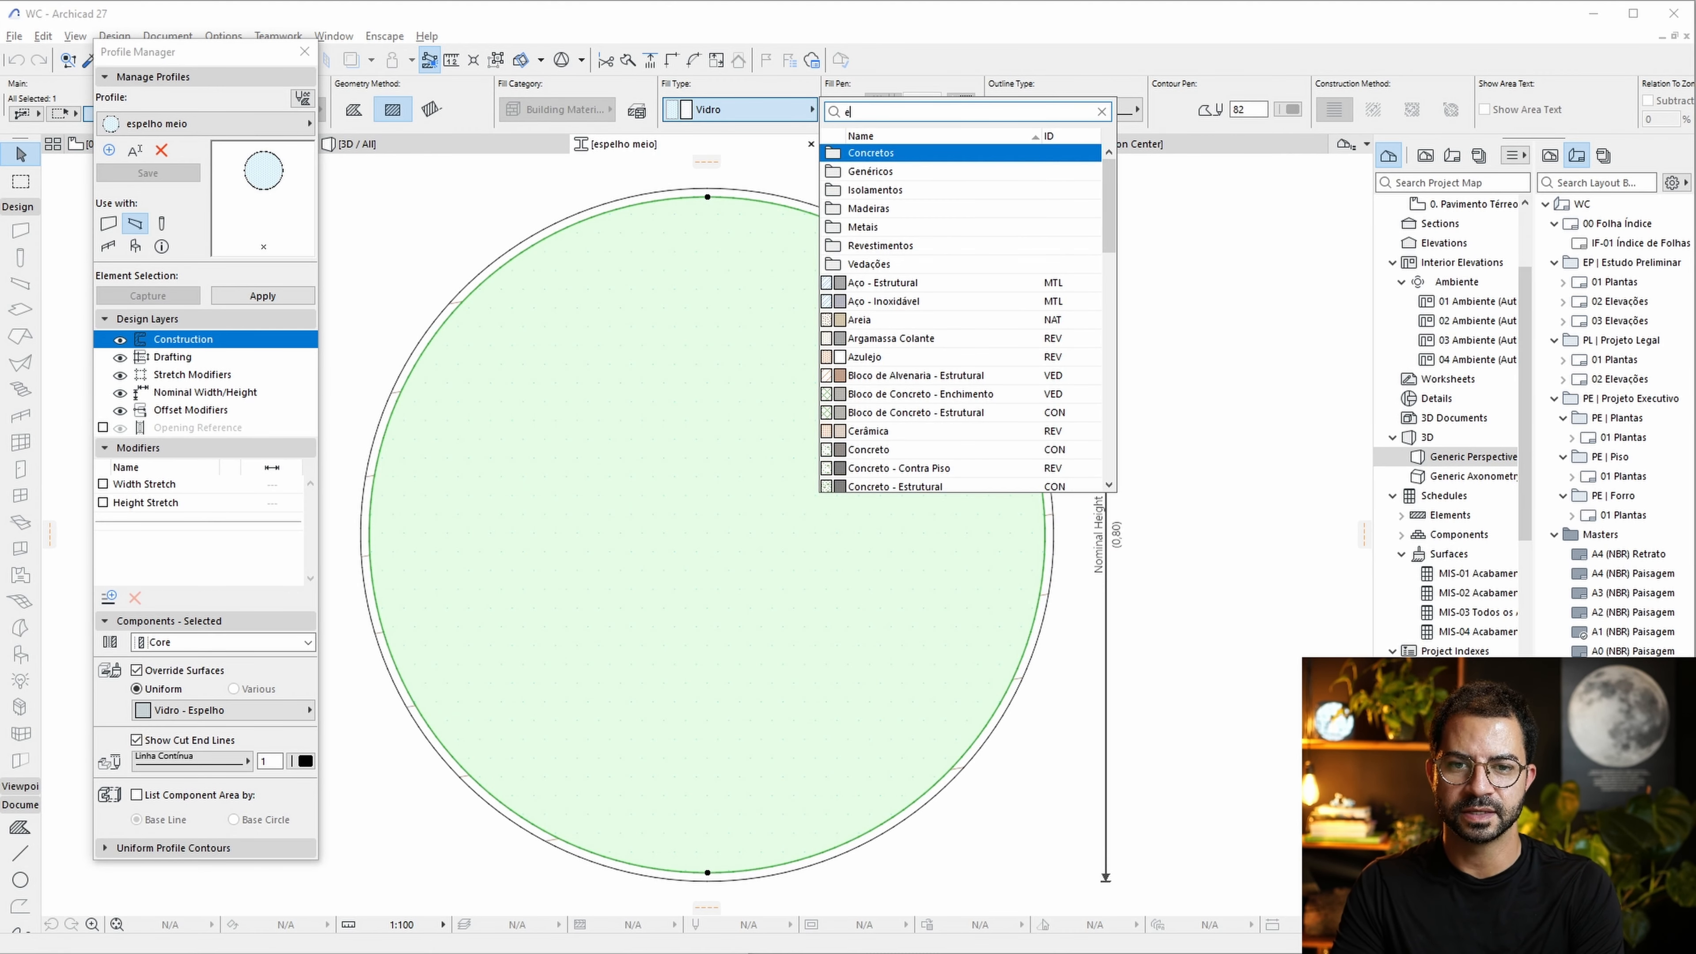
{"action": "key", "text": "Return"}
{"action": "left_click", "coordinate": [189, 175]}
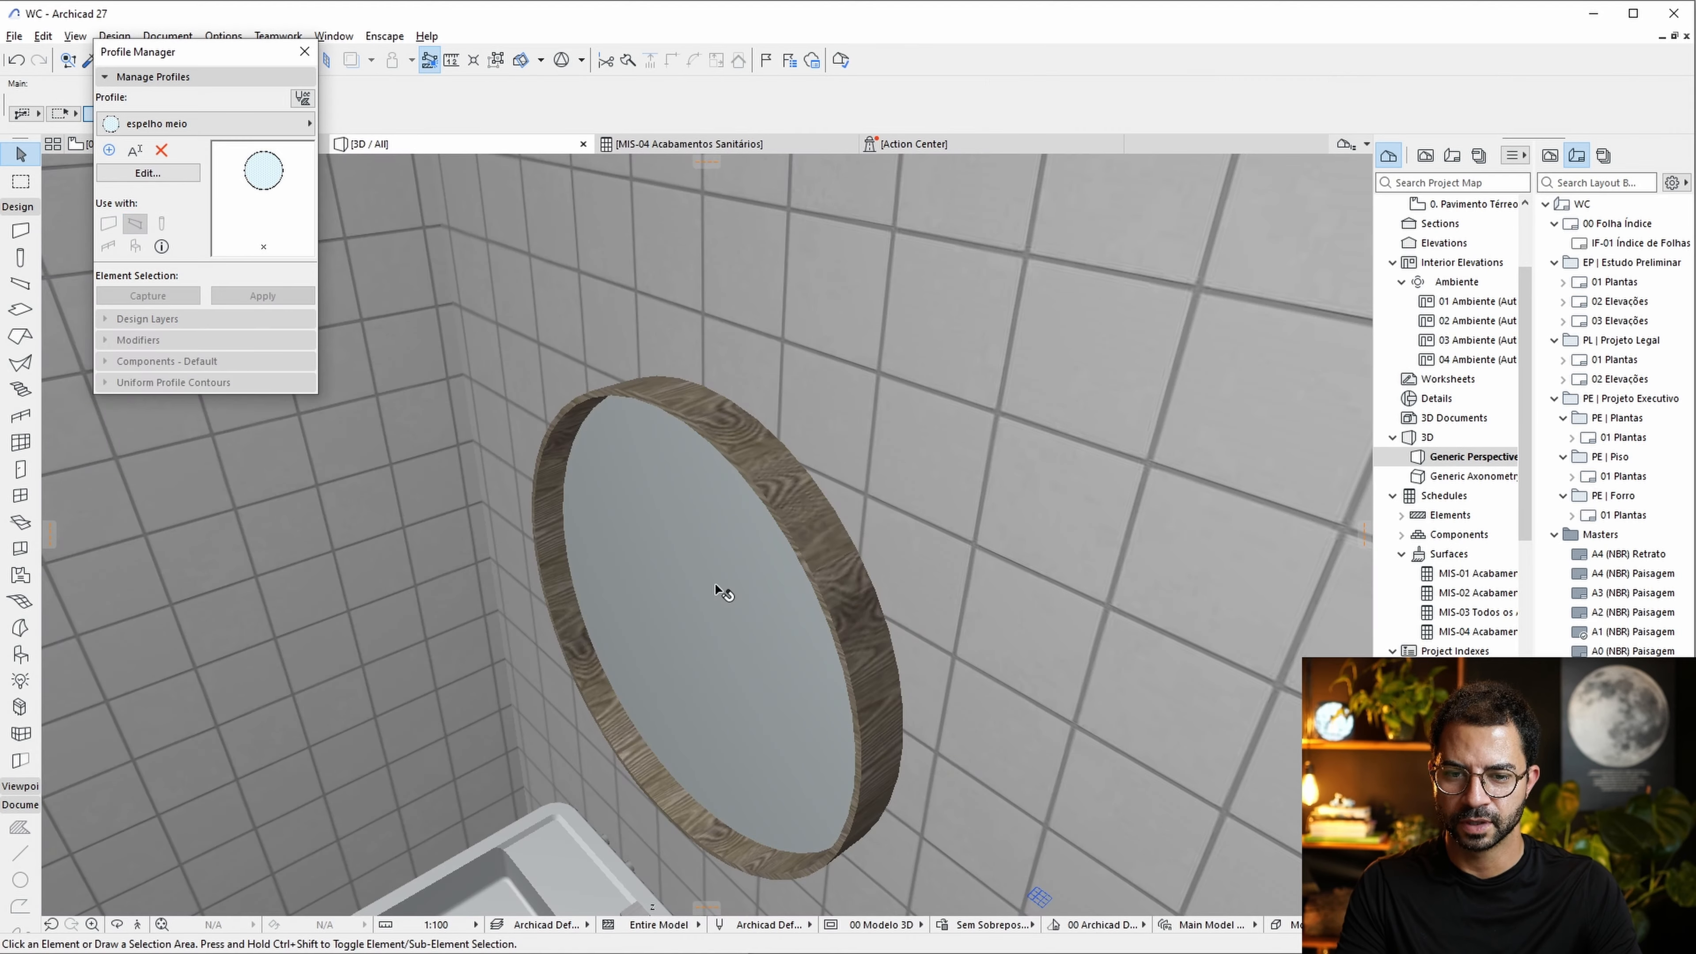
Orbit the 3D view to check the mirror, then select the back wall.
{"action": "middle_click_drag", "start_coordinate": [719, 588], "coordinate": [748, 559], "text": "shift"}
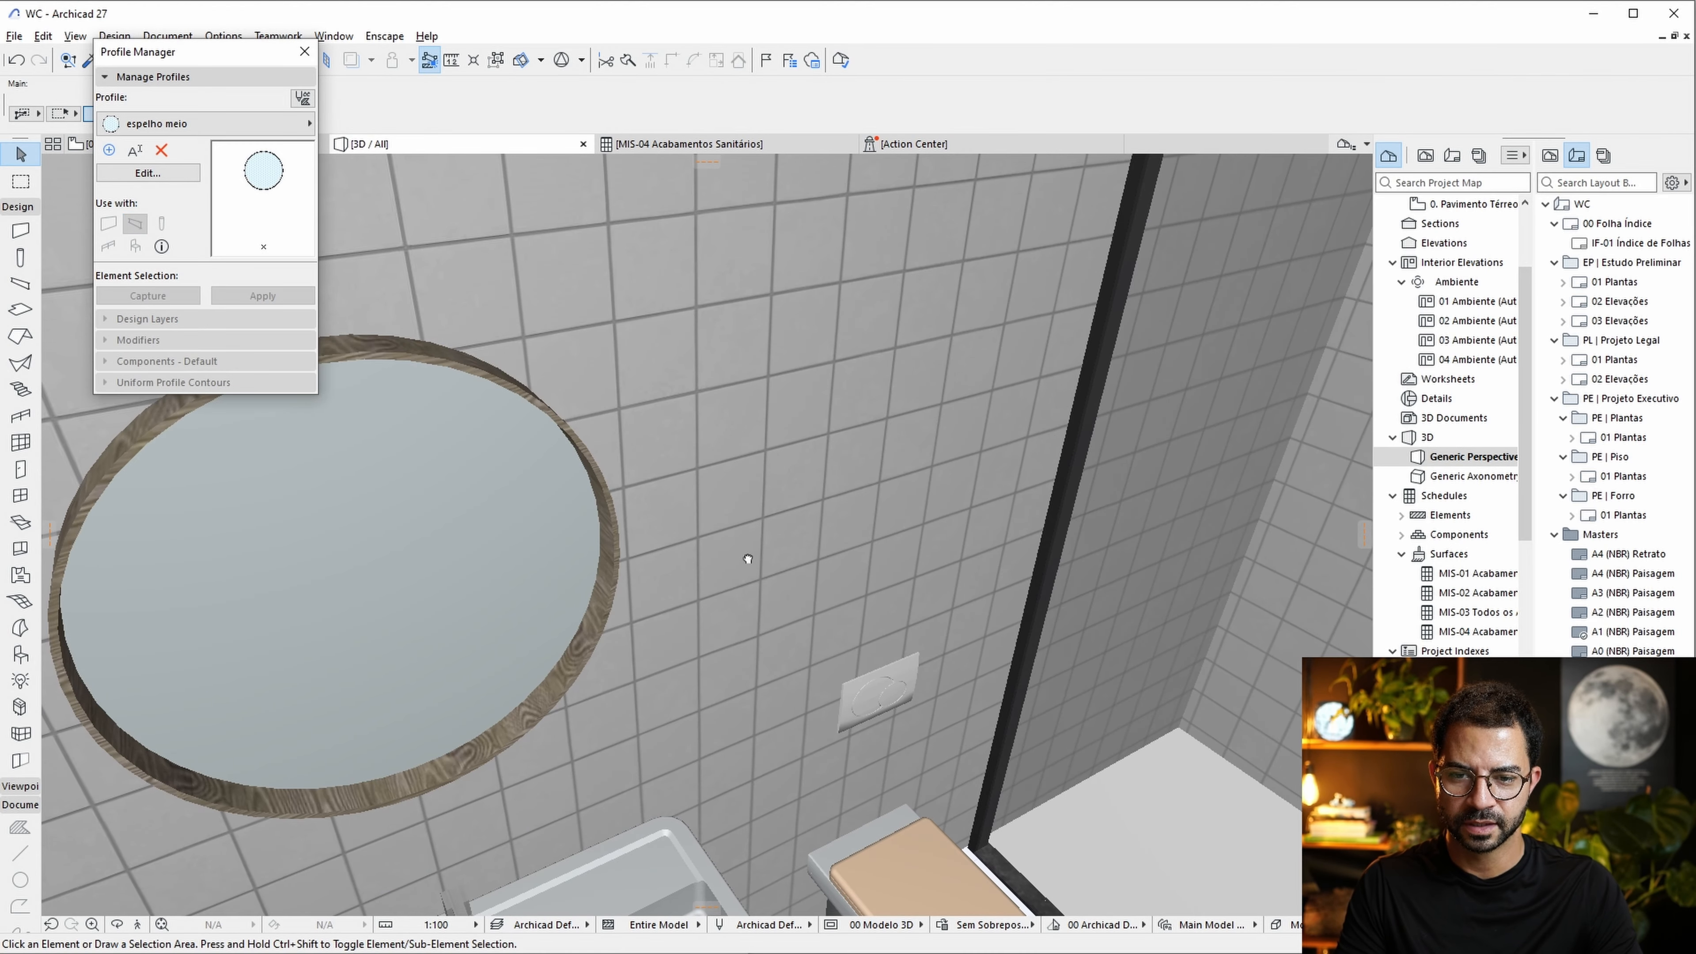
{"action": "middle_click_drag", "start_coordinate": [1194, 524], "coordinate": [1022, 511], "text": "shift"}
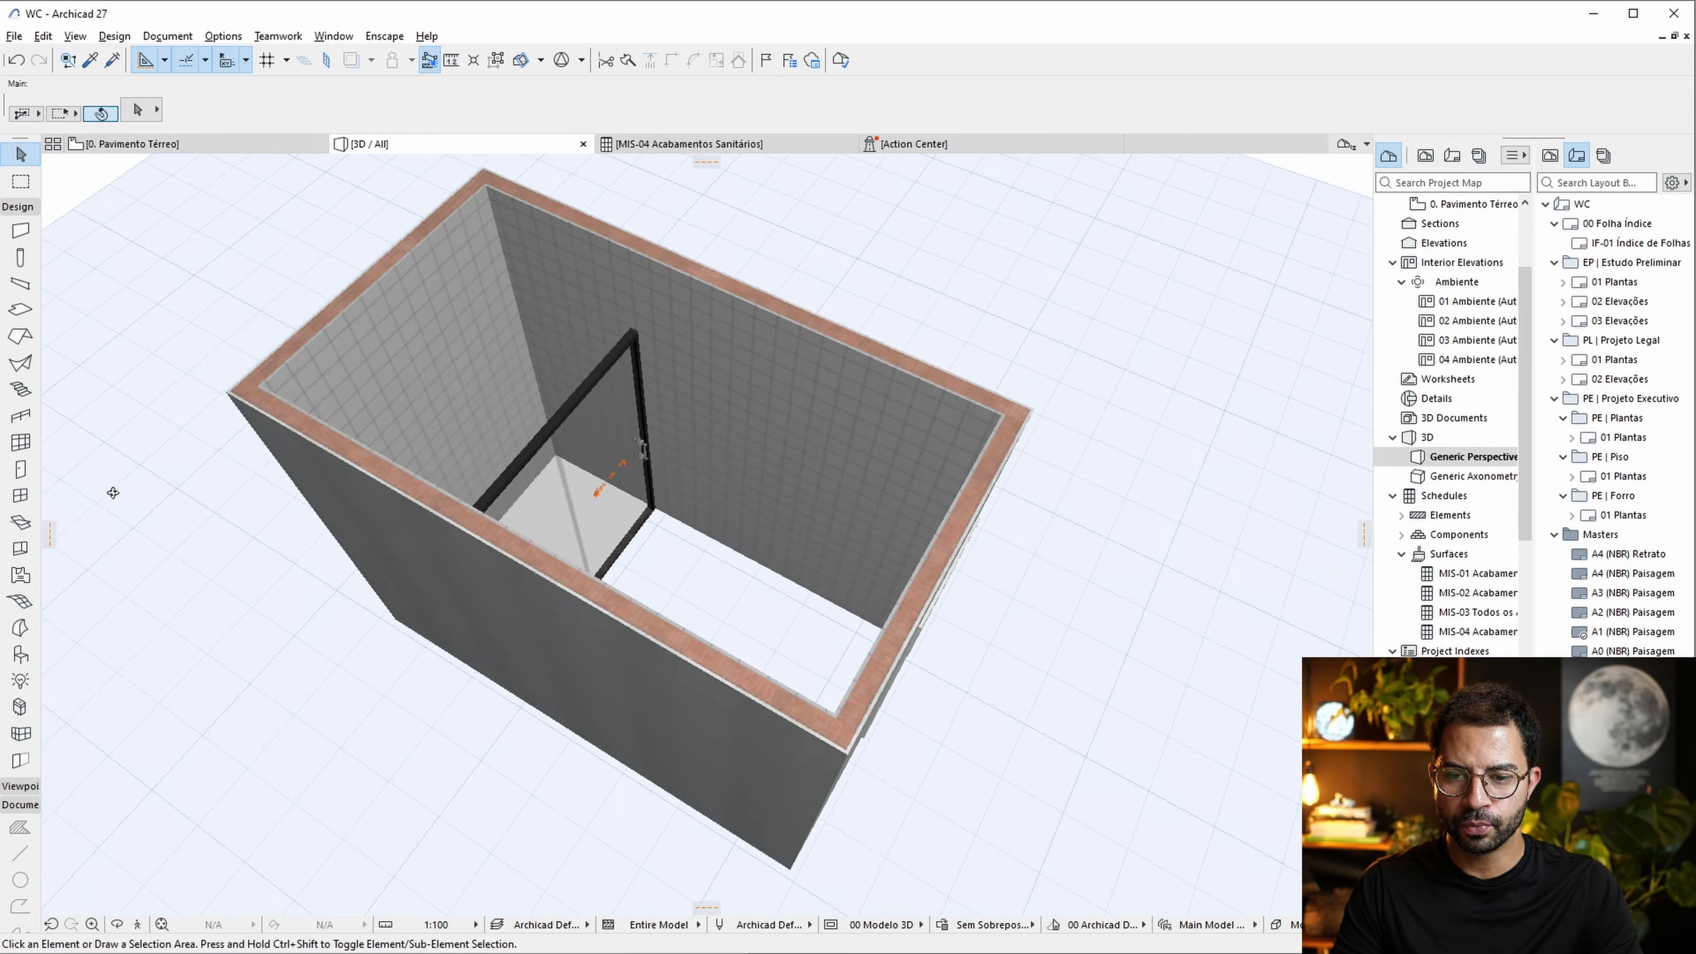
{"action": "middle_click_drag", "start_coordinate": [113, 493], "coordinate": [491, 420], "text": "shift"}
{"action": "left_click", "coordinate": [491, 420]}
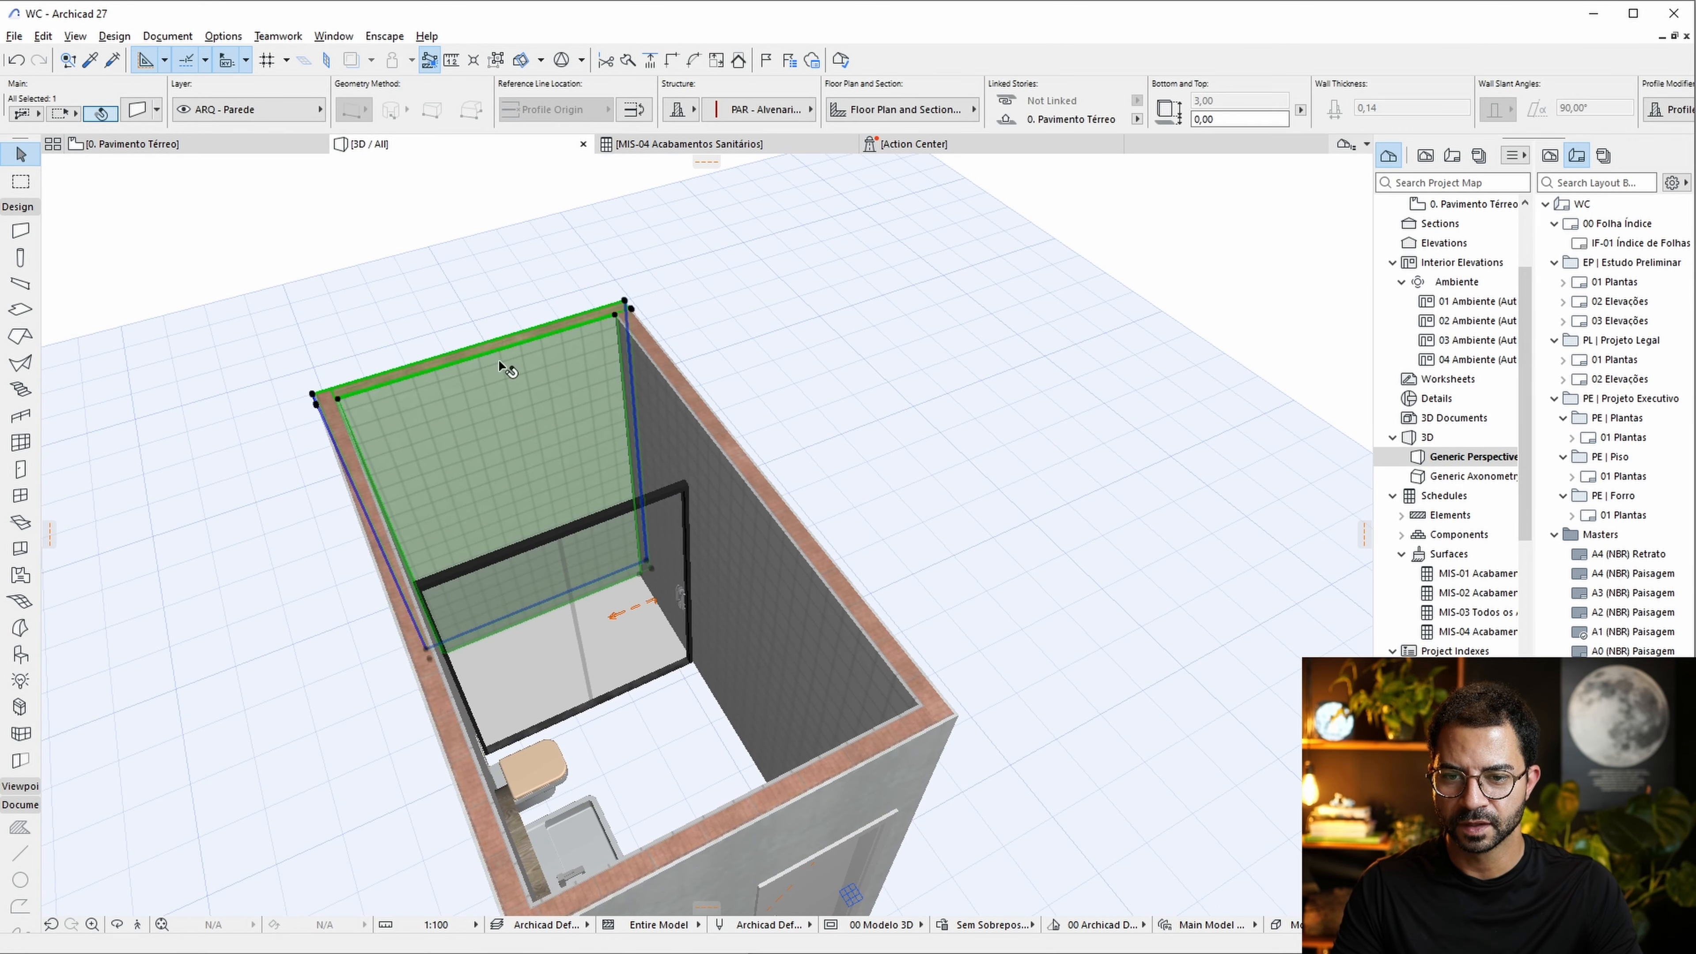
Review the wall settings and saved wall favorites without changing anything.
{"action": "double_click", "coordinate": [21, 234]}
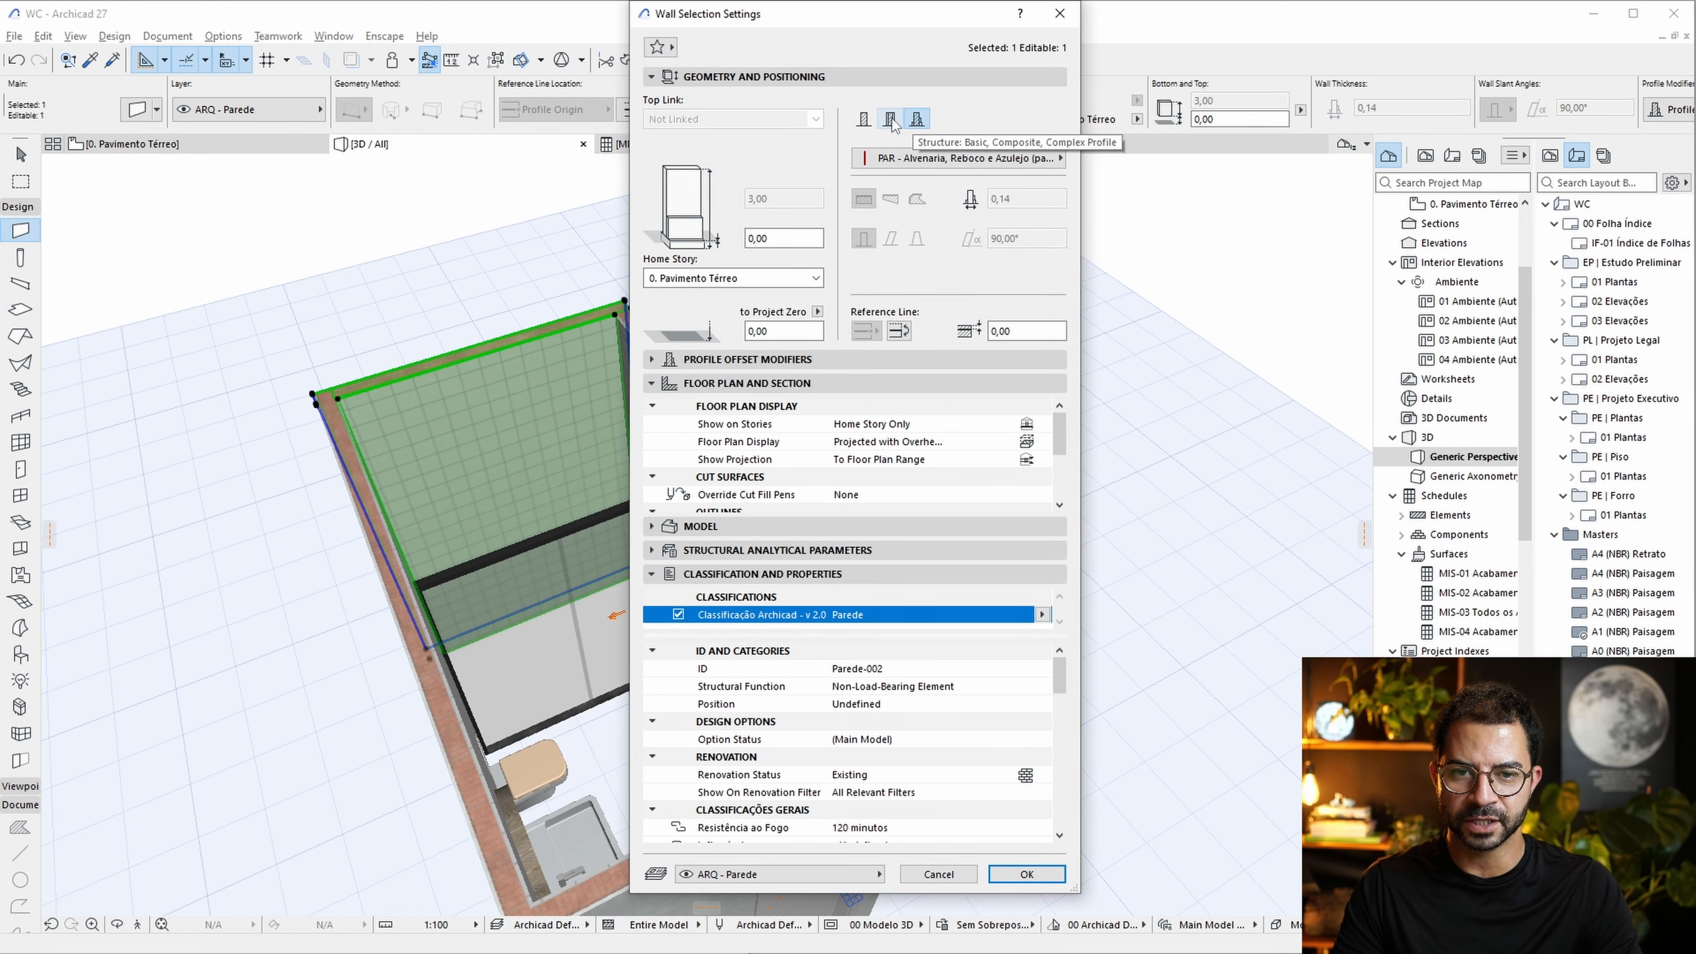
{"action": "key", "text": "Escape"}
{"action": "left_click", "coordinate": [21, 231]}
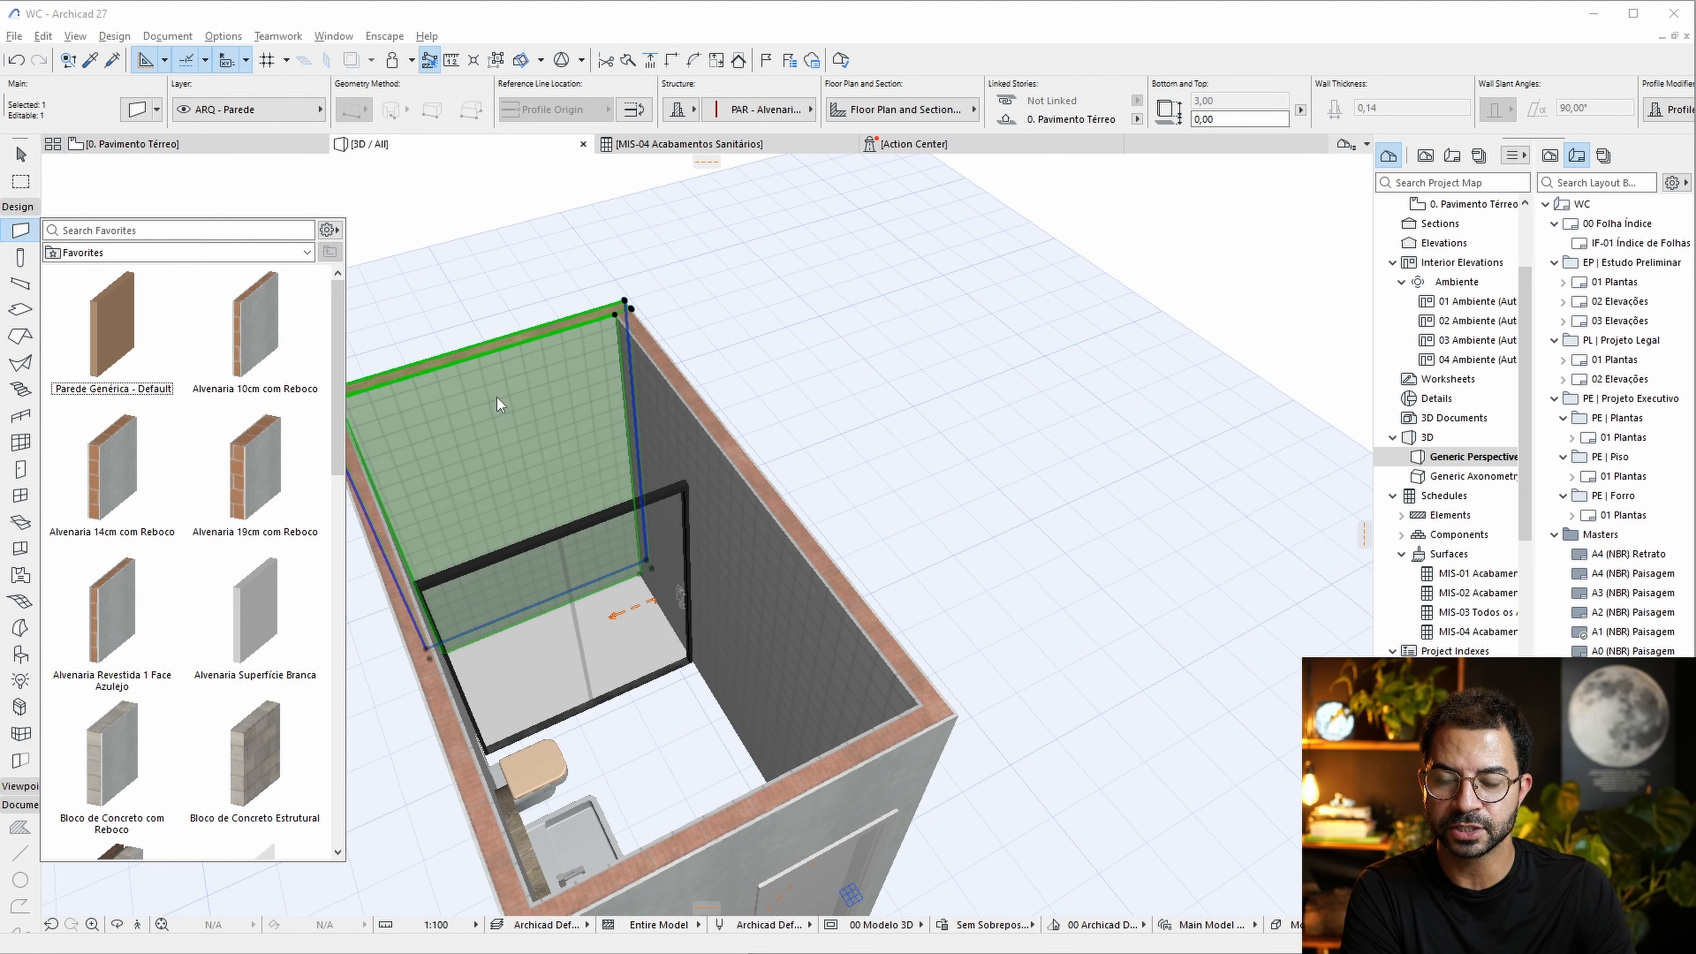
{"action": "left_click", "coordinate": [573, 390]}
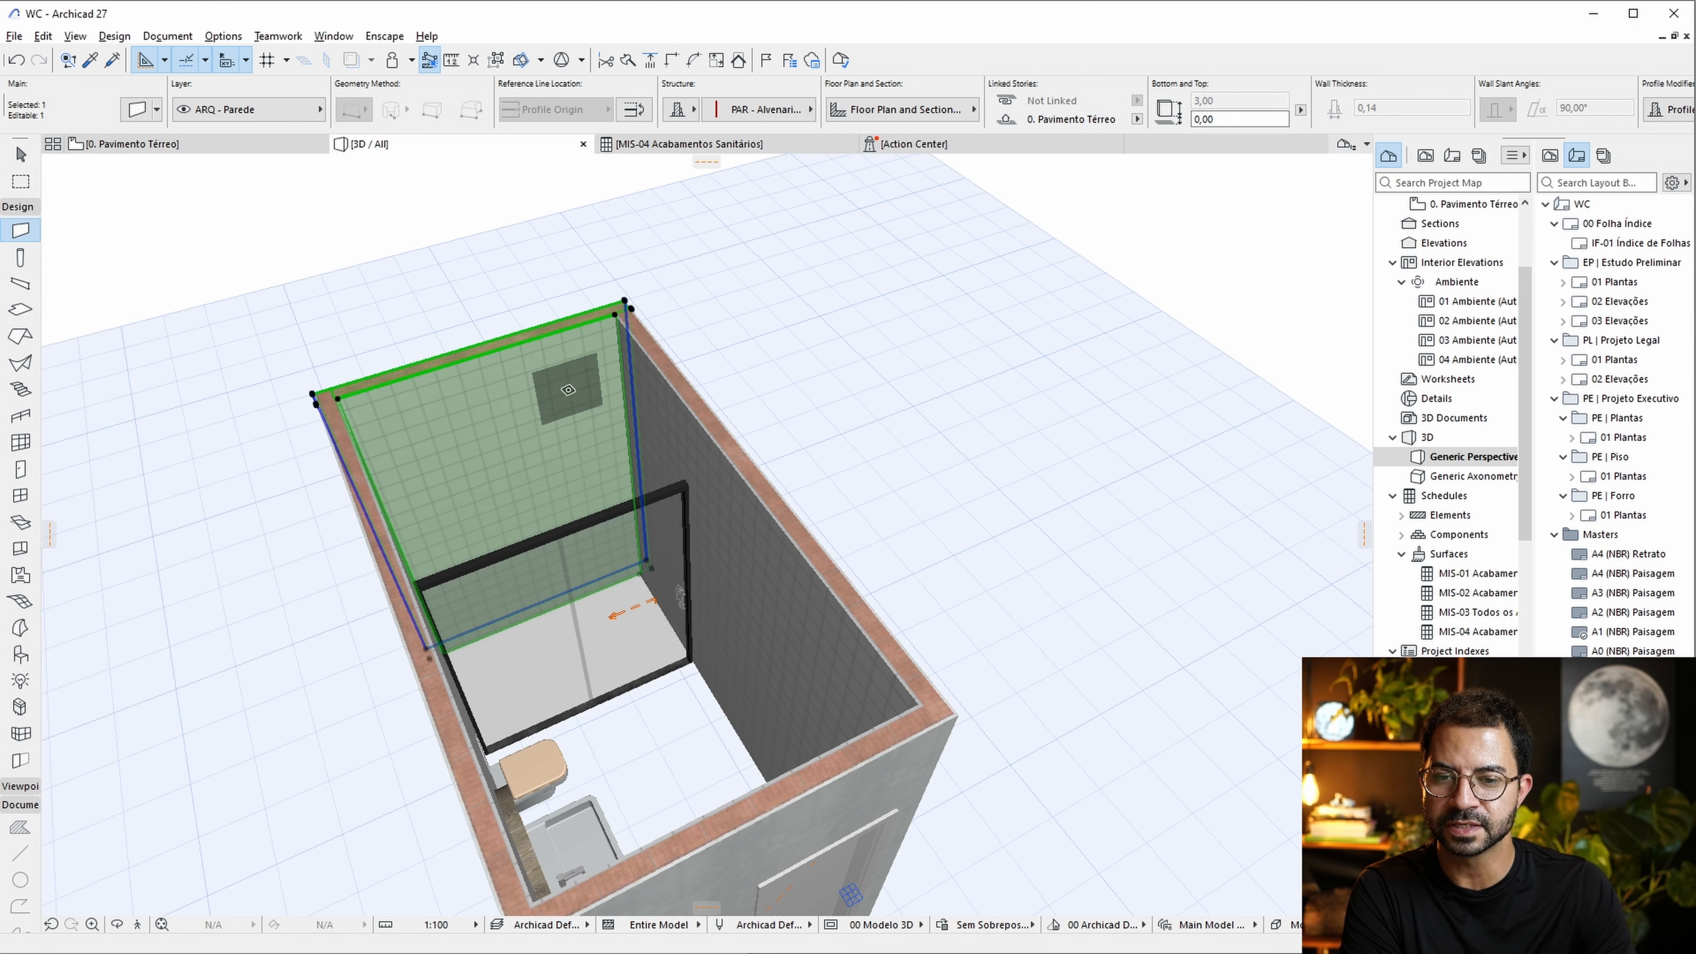
{"action": "left_click", "coordinate": [20, 154]}
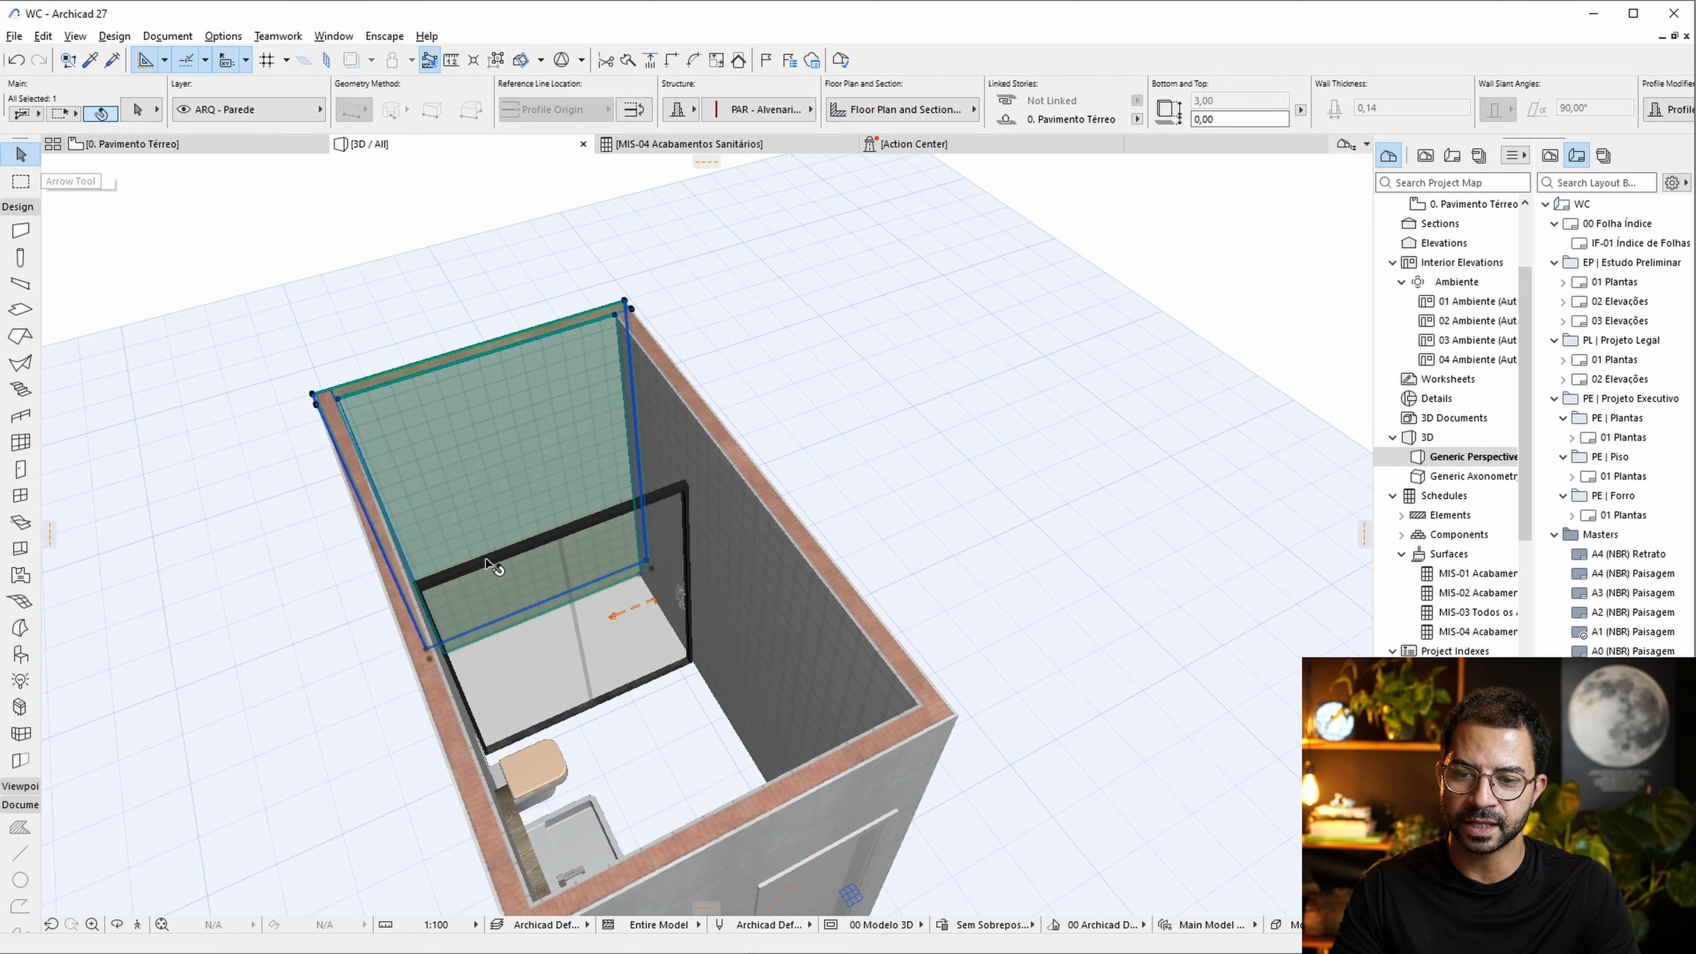
Add the left, right and rear walls to the back-wall selection.
{"action": "middle_click_drag", "start_coordinate": [420, 694], "coordinate": [594, 667], "text": "shift"}
{"action": "left_click", "coordinate": [645, 686], "text": "shift"}
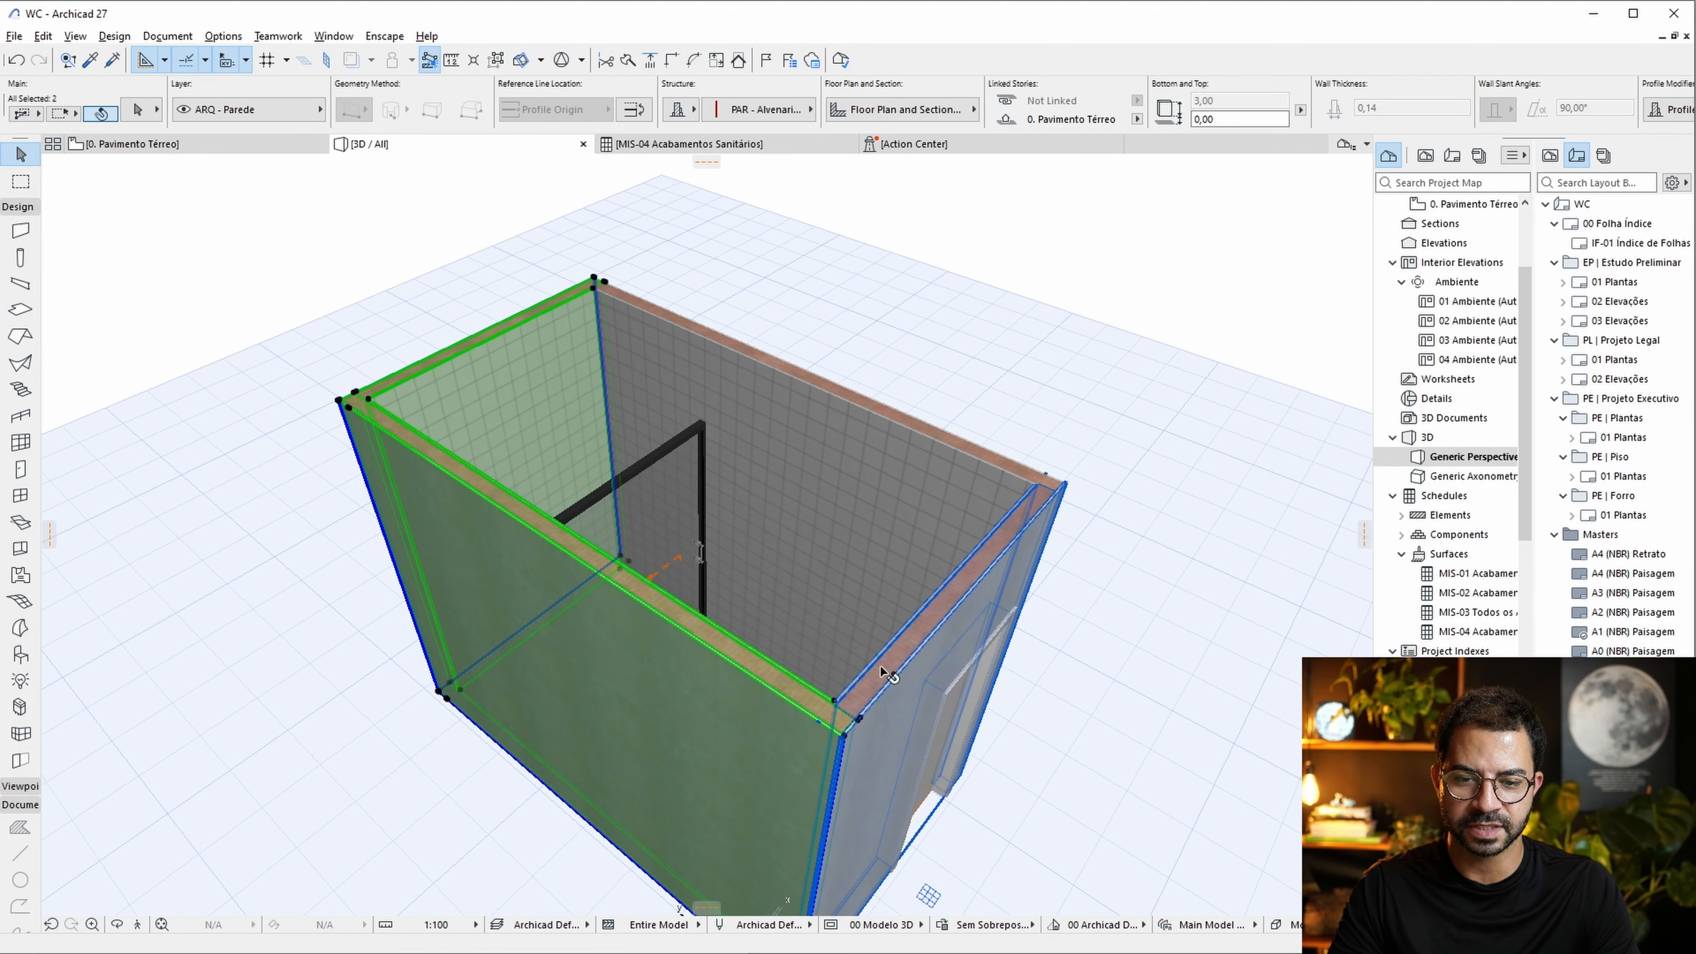
{"action": "left_click", "coordinate": [896, 651], "text": "shift"}
{"action": "left_click", "coordinate": [715, 405], "text": "shift"}
Apply the PAR - Alvenaria, Reboco e Azulejo profile to the four walls and show its offset modifiers.
{"action": "key", "text": "ctrl+t"}
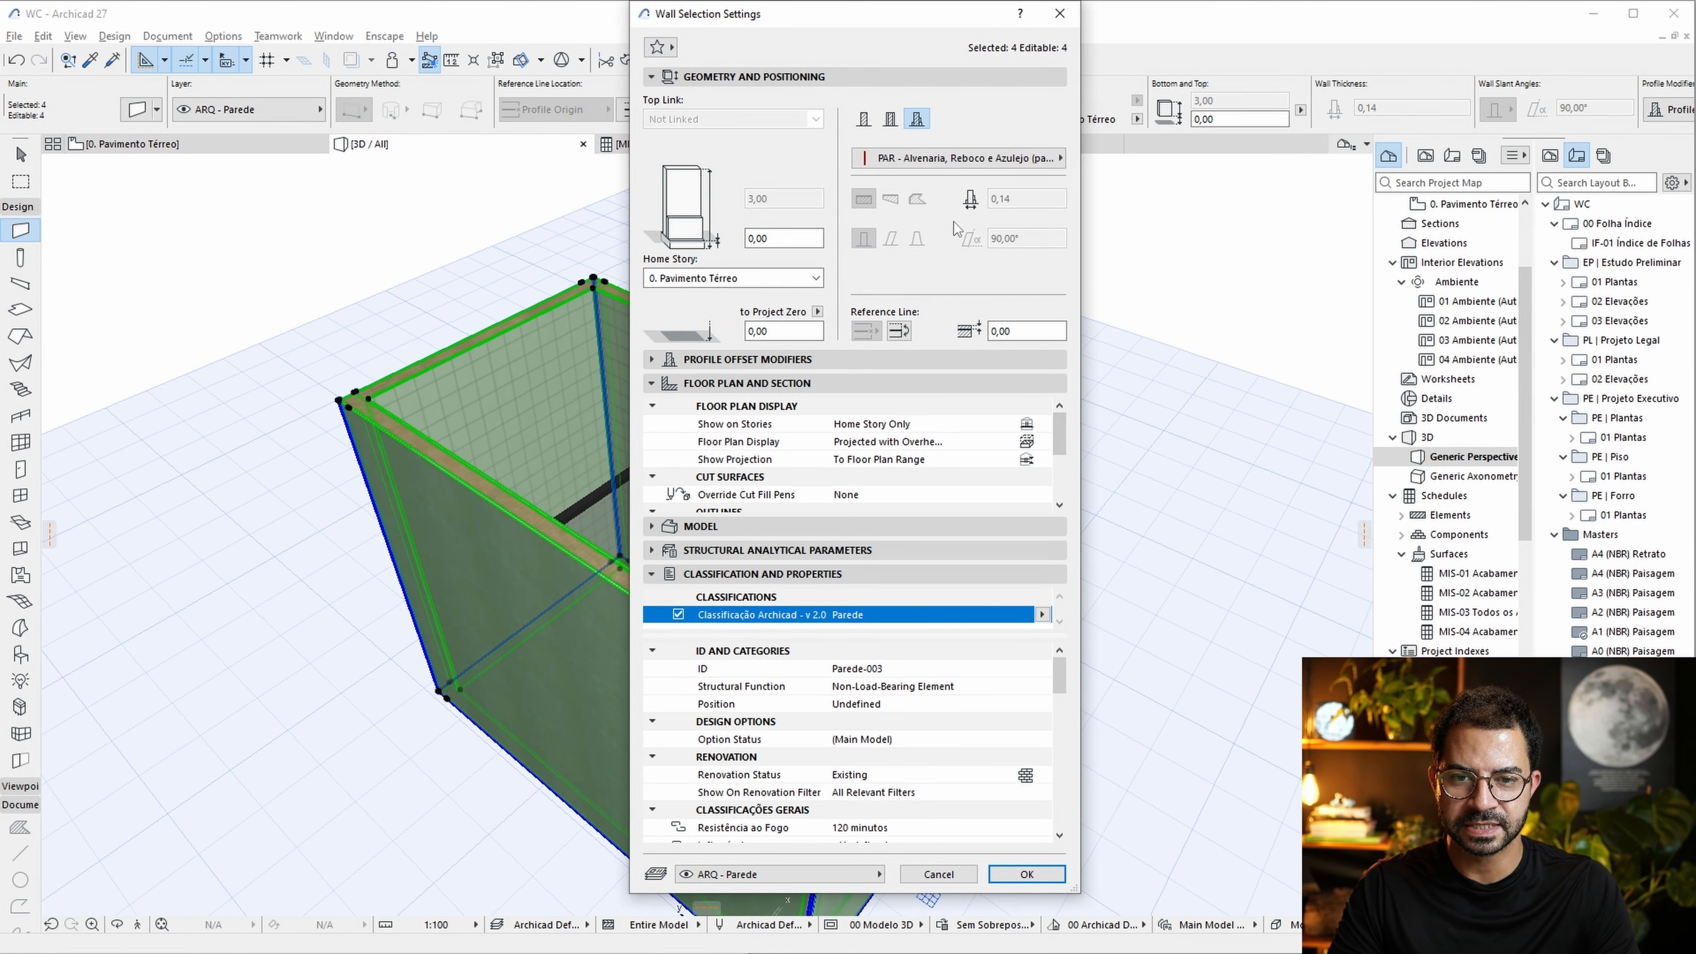
{"action": "left_click", "coordinate": [940, 160]}
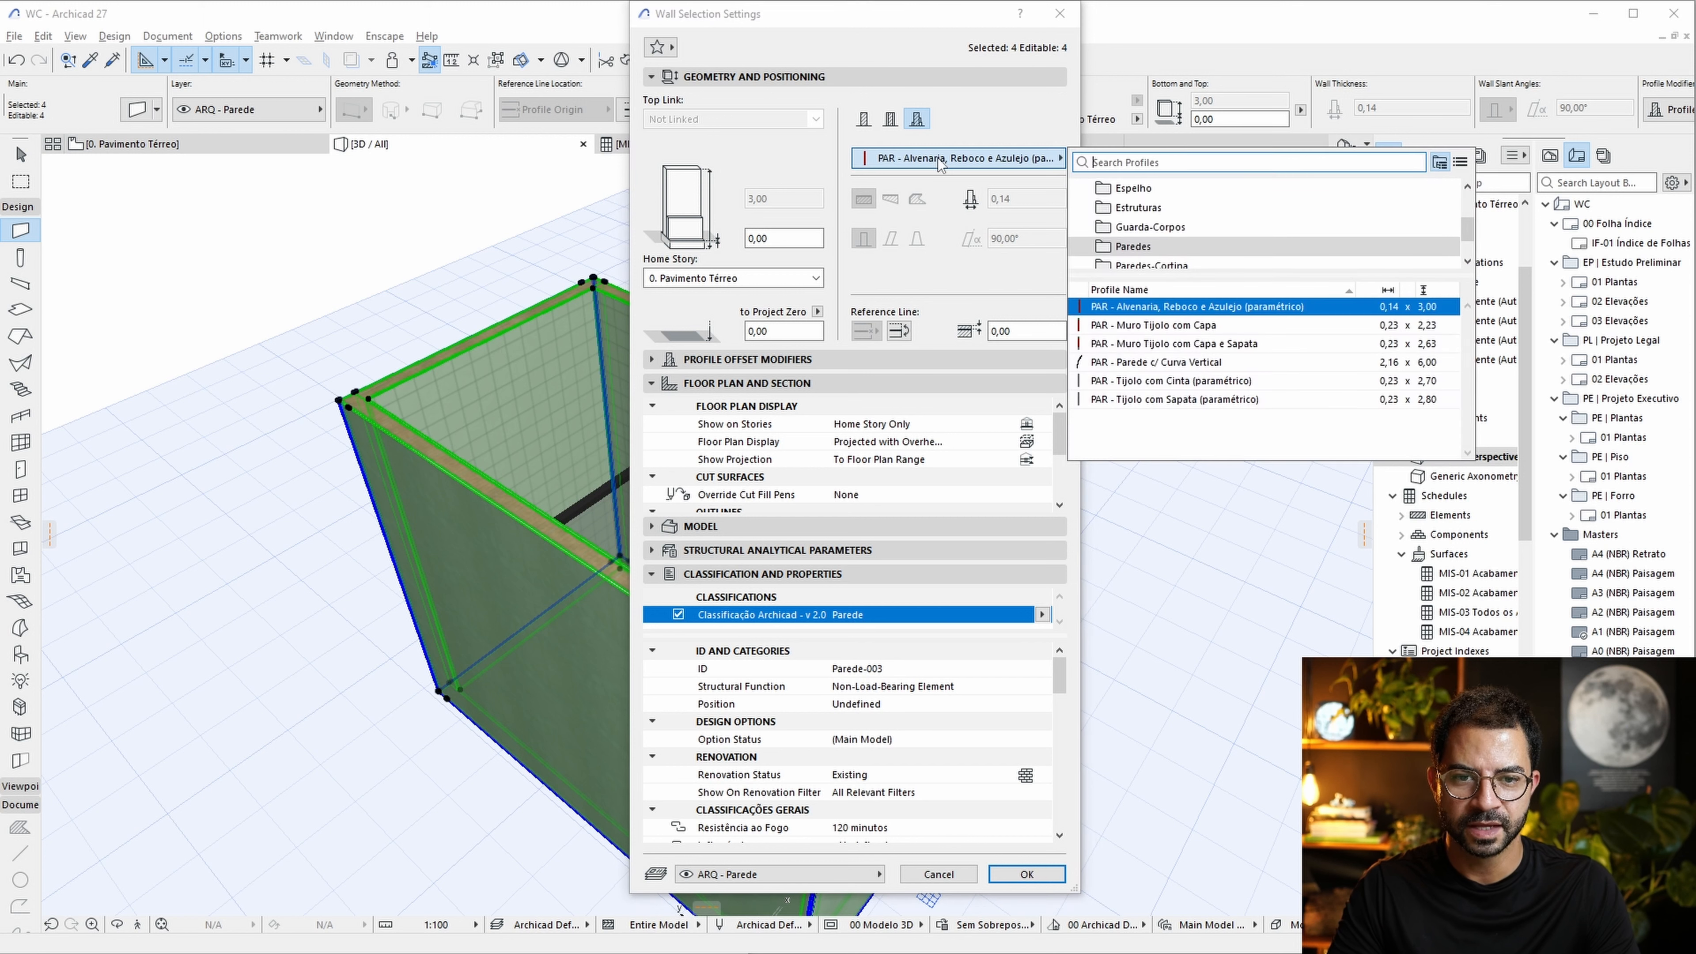
{"action": "mouse_move", "coordinate": [1179, 310]}
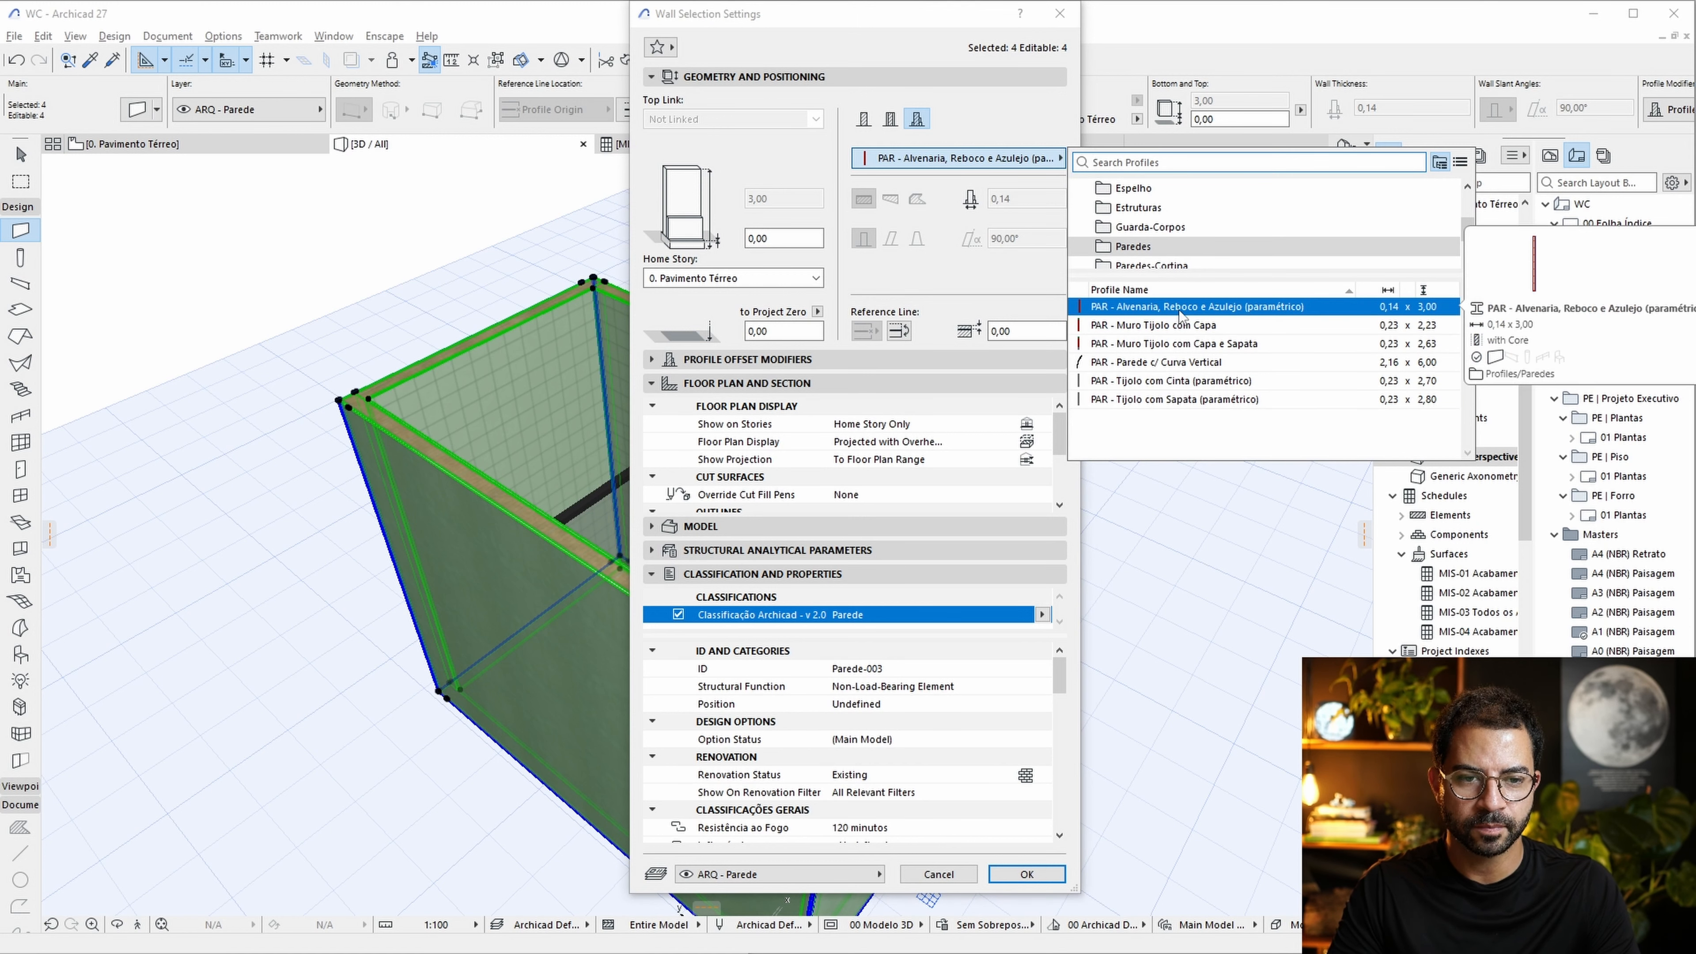
{"action": "left_click", "coordinate": [1231, 310]}
{"action": "left_click", "coordinate": [1038, 875]}
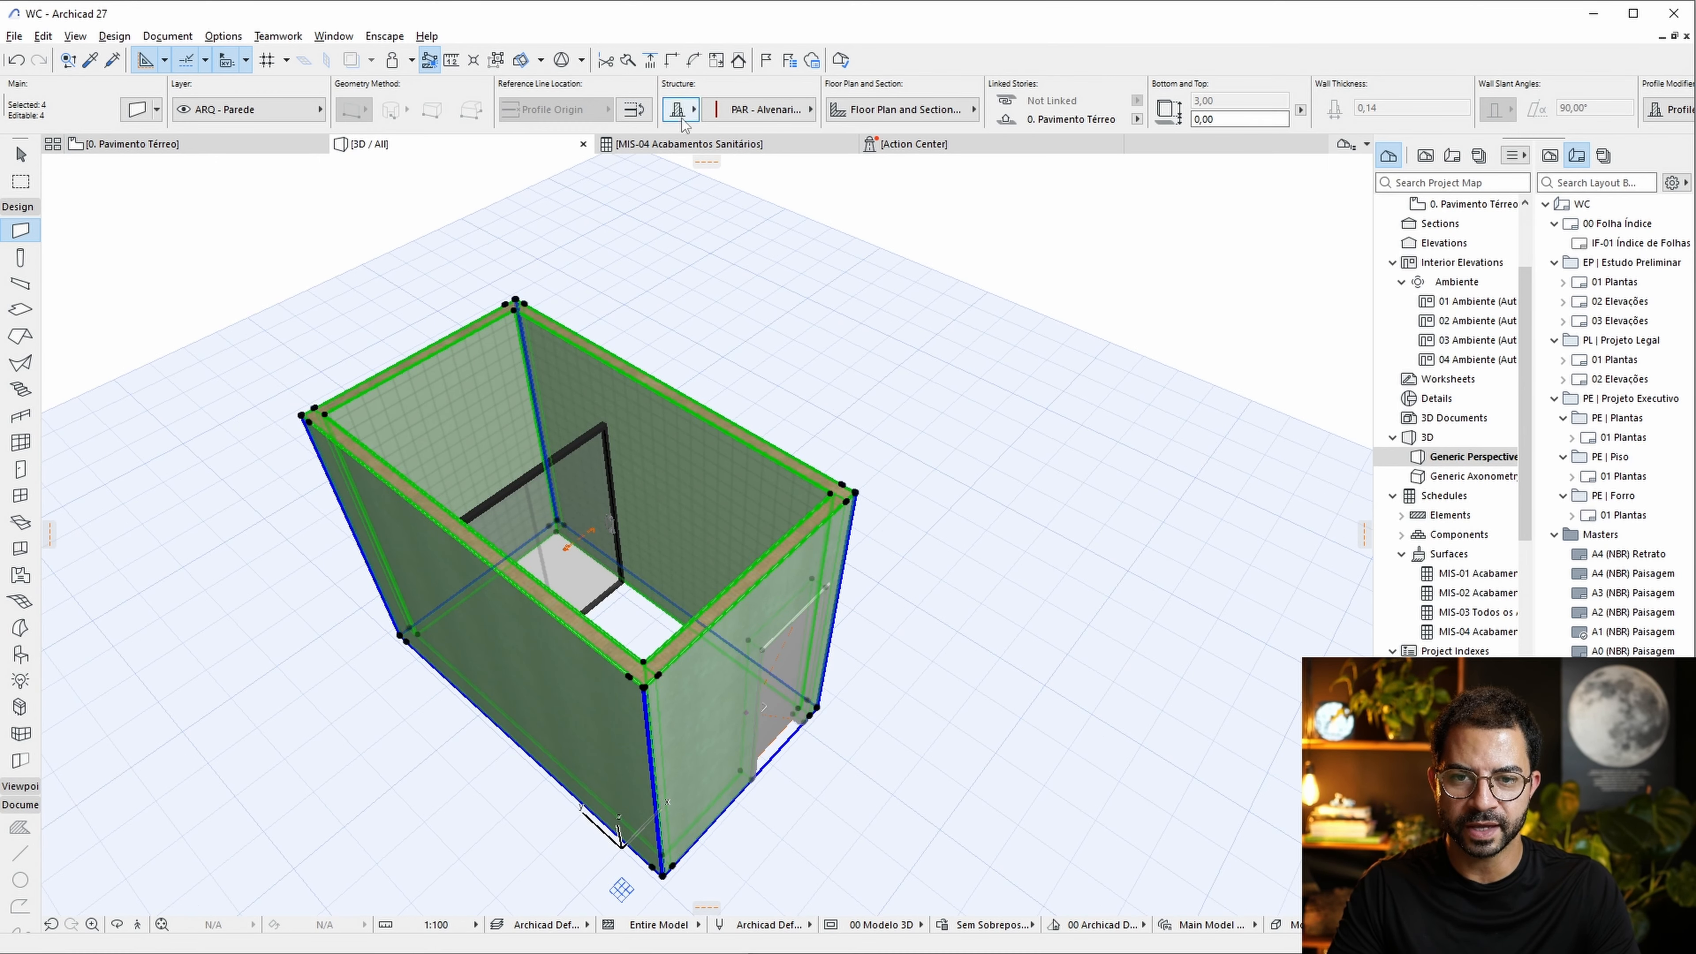
{"action": "scroll", "coordinate": [682, 113], "scroll_direction": "right", "scroll_amount": 5}
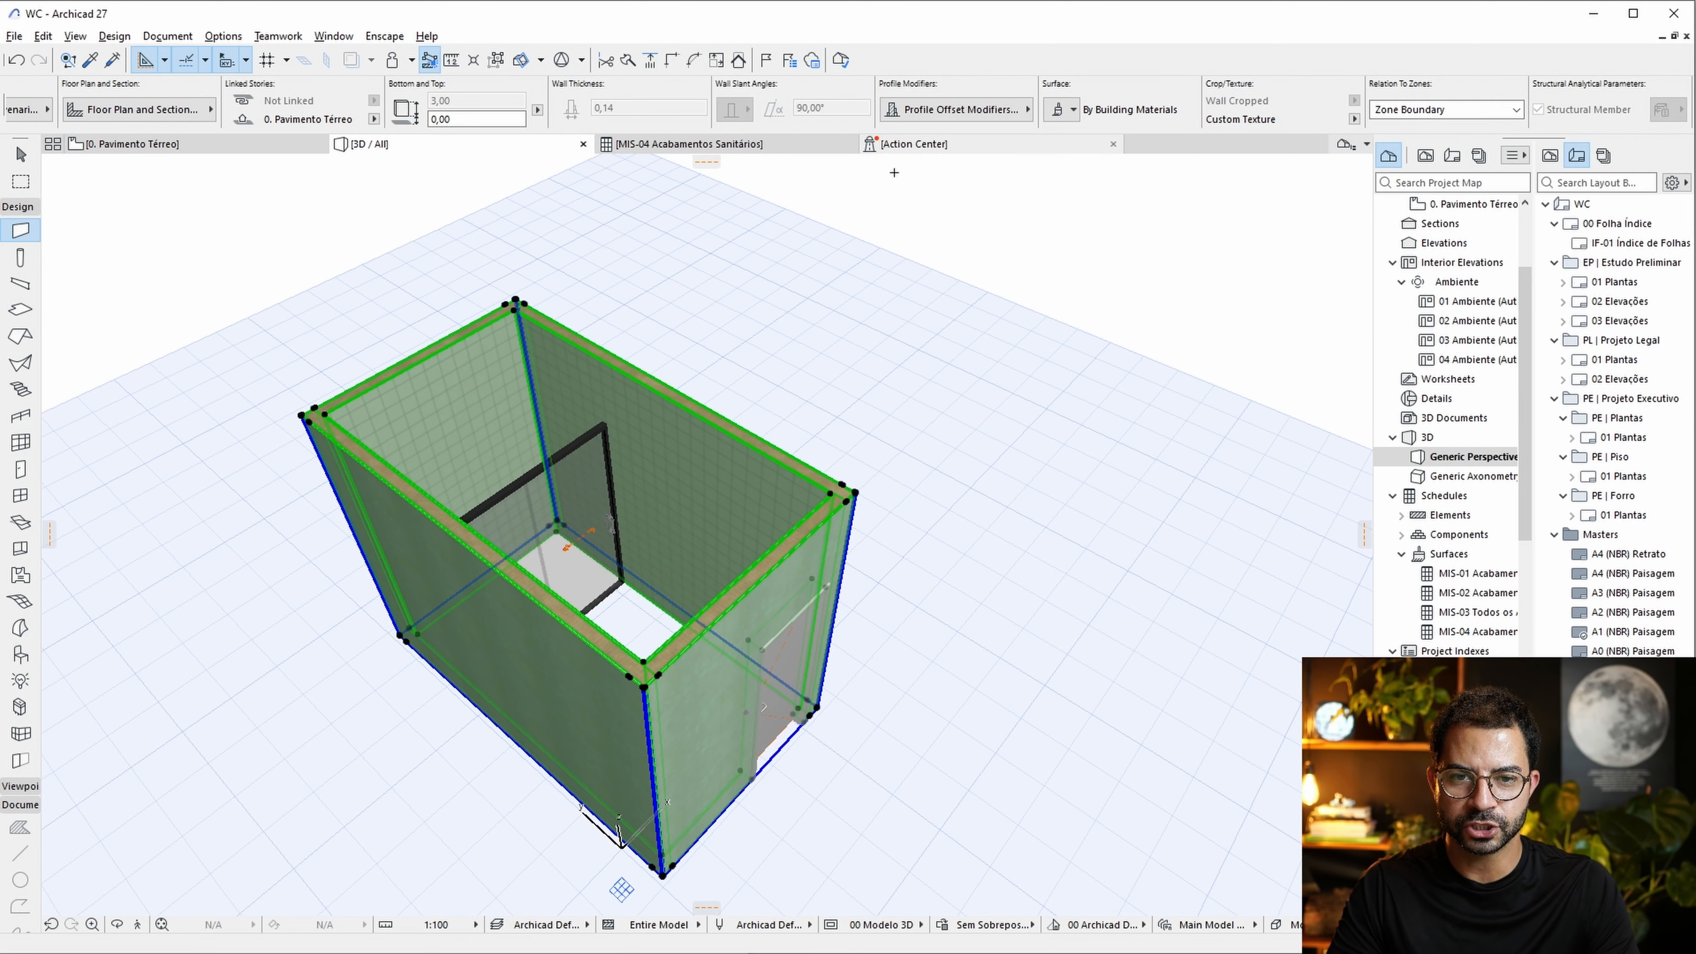
{"action": "left_click", "coordinate": [992, 112]}
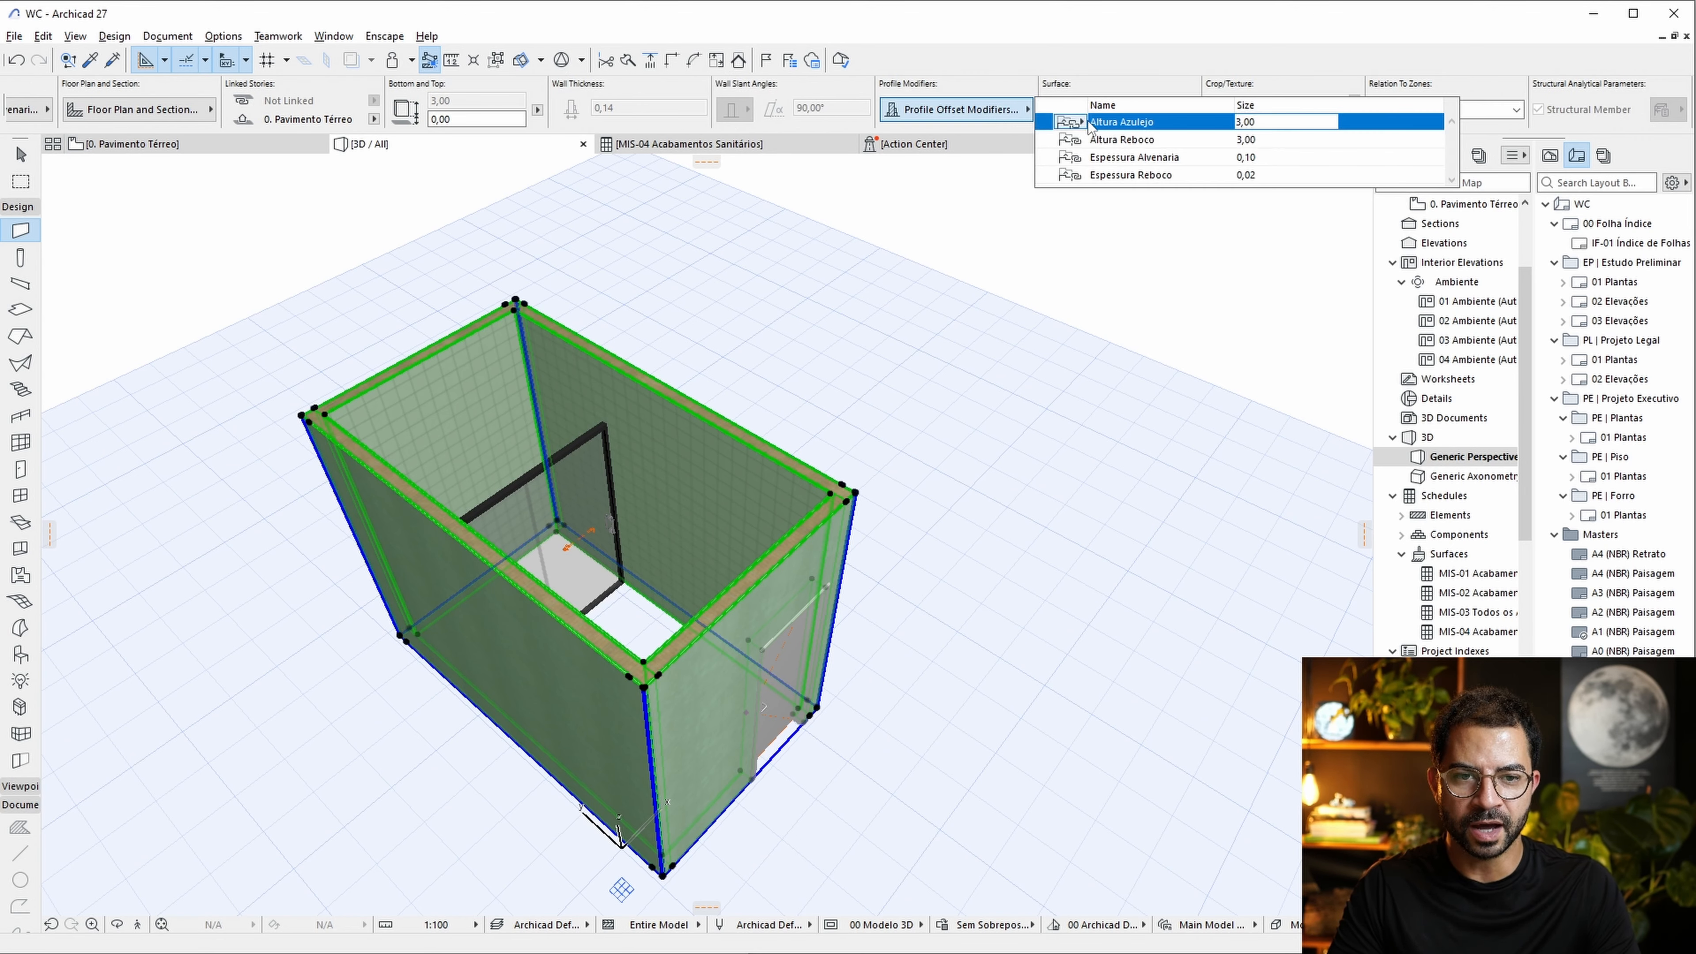
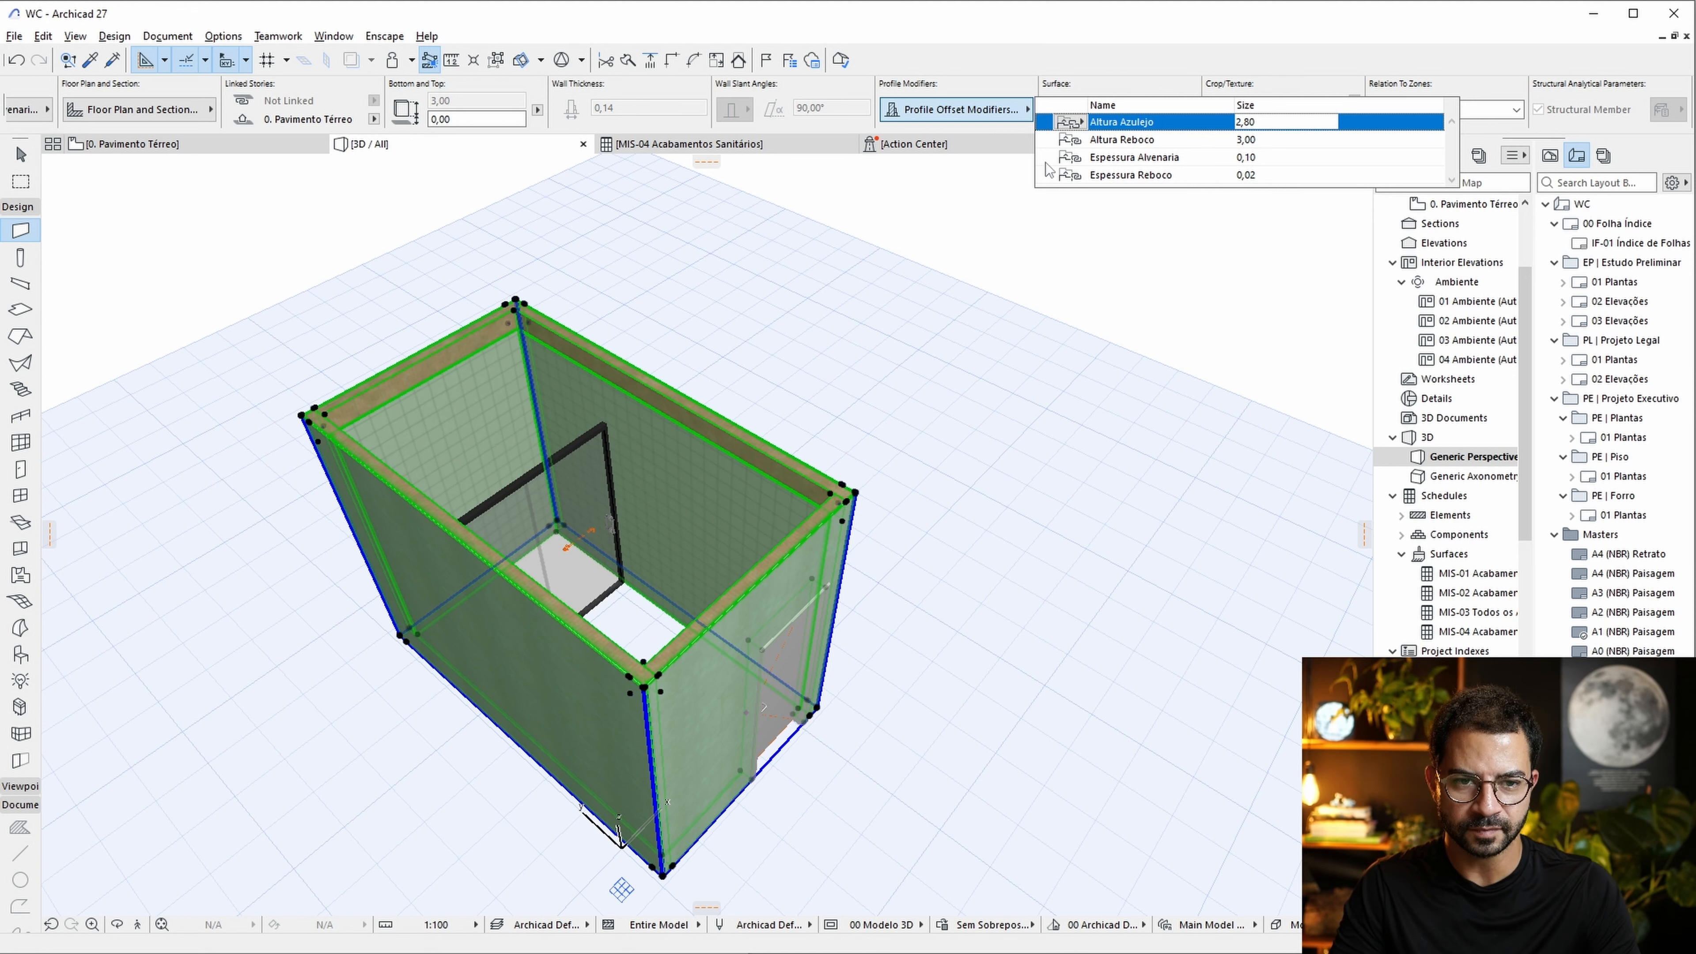
Dismiss the profile modifier values and orbit around the bathroom model.
{"action": "key", "text": "Escape"}
{"action": "key", "text": "Escape"}
{"action": "scroll", "coordinate": [685, 526], "scroll_direction": "down", "scroll_amount": 2}
{"action": "middle_click_drag", "start_coordinate": [685, 527], "coordinate": [193, 544], "text": "shift"}
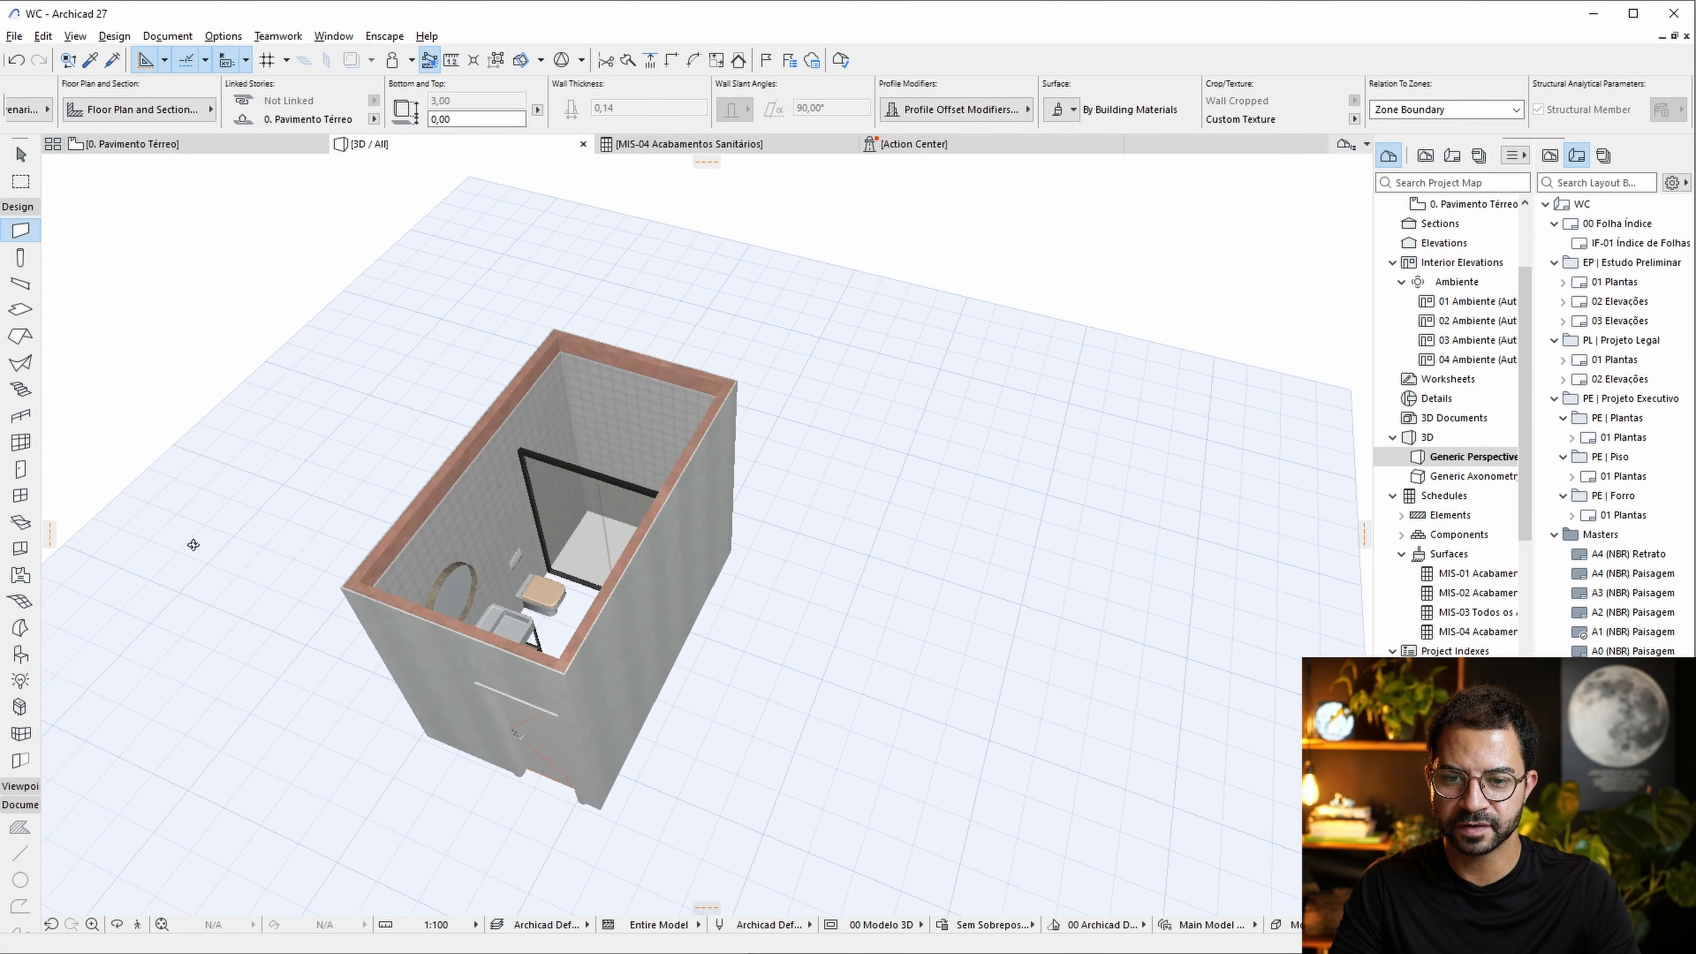
{"action": "scroll", "coordinate": [489, 440], "scroll_direction": "up", "scroll_amount": 4}
{"action": "middle_click_drag", "start_coordinate": [489, 440], "coordinate": [149, 461], "text": "shift"}
With the Arrow tool, orbit to a top-down view and select the back wall.
{"action": "left_click", "coordinate": [20, 154]}
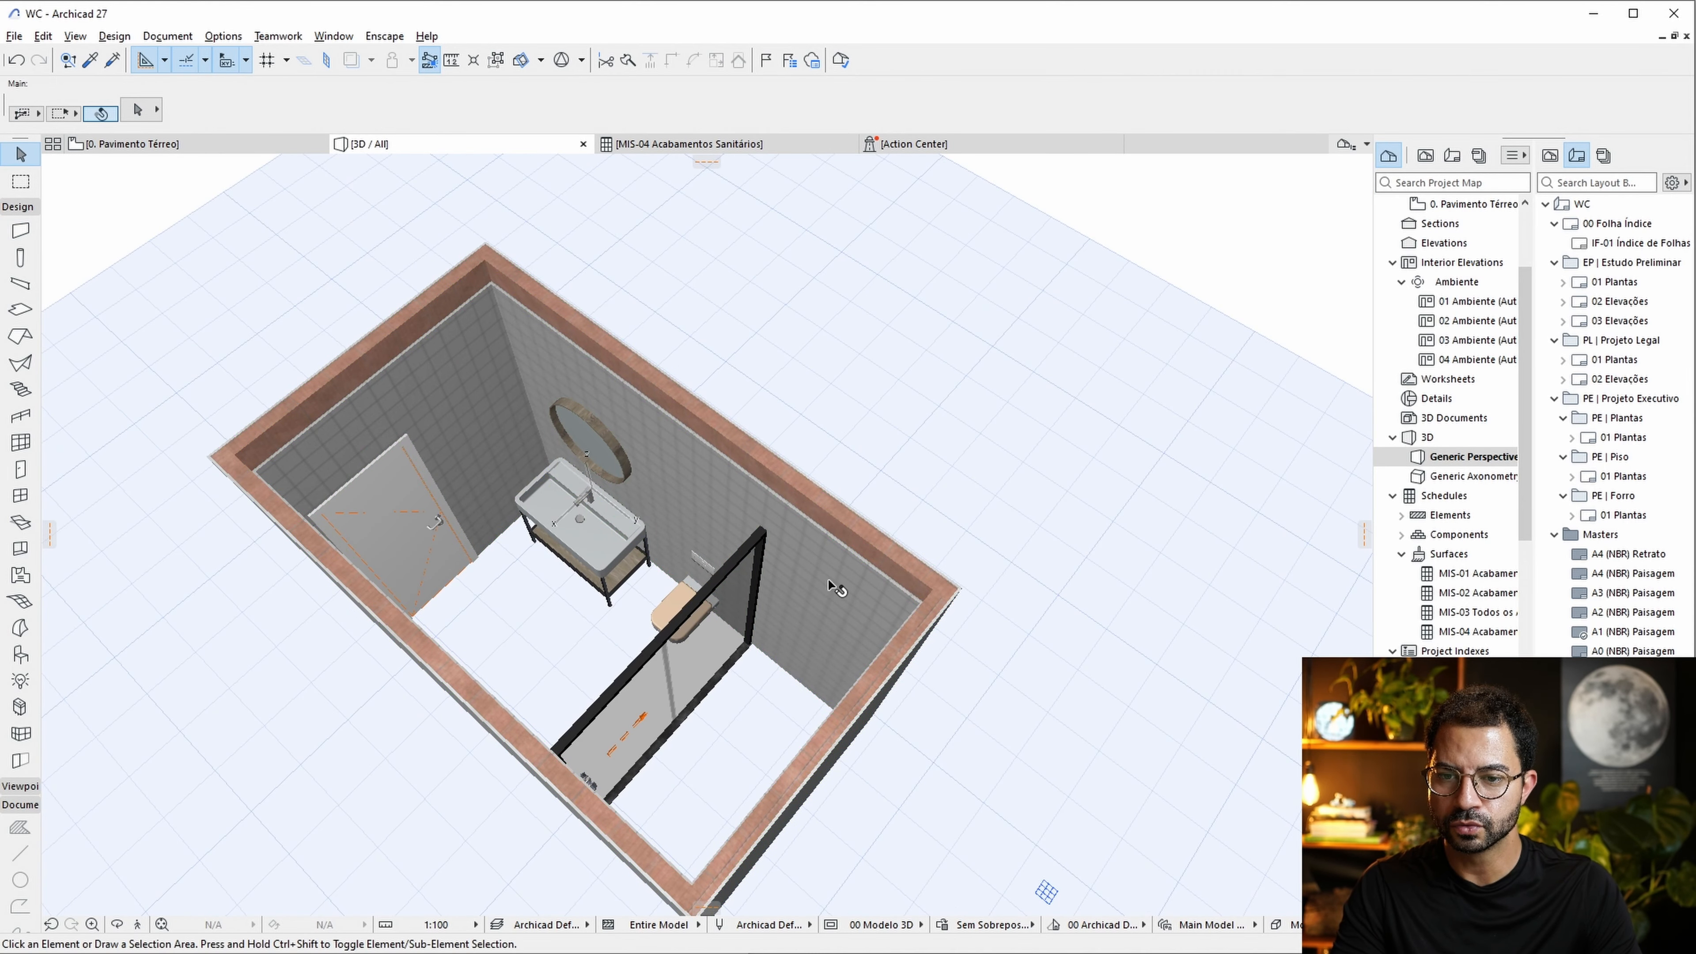
{"action": "middle_click_drag", "start_coordinate": [770, 570], "coordinate": [587, 299], "text": "shift"}
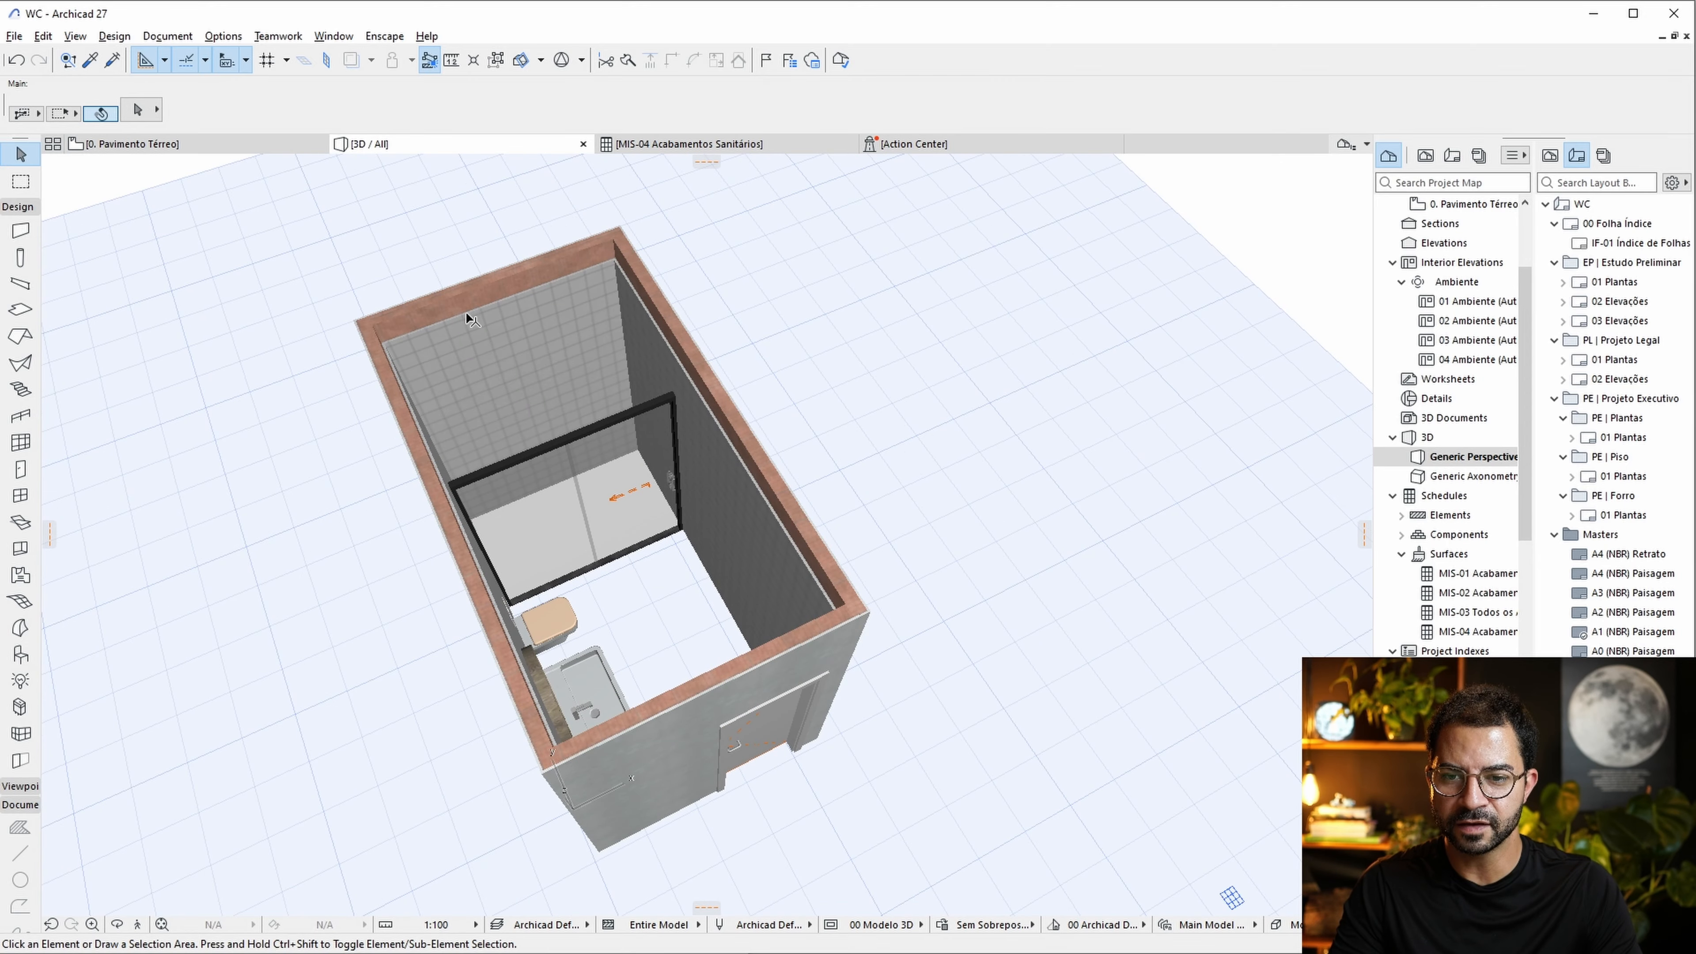
{"action": "middle_click_drag", "start_coordinate": [475, 549], "coordinate": [892, 515], "text": "shift"}
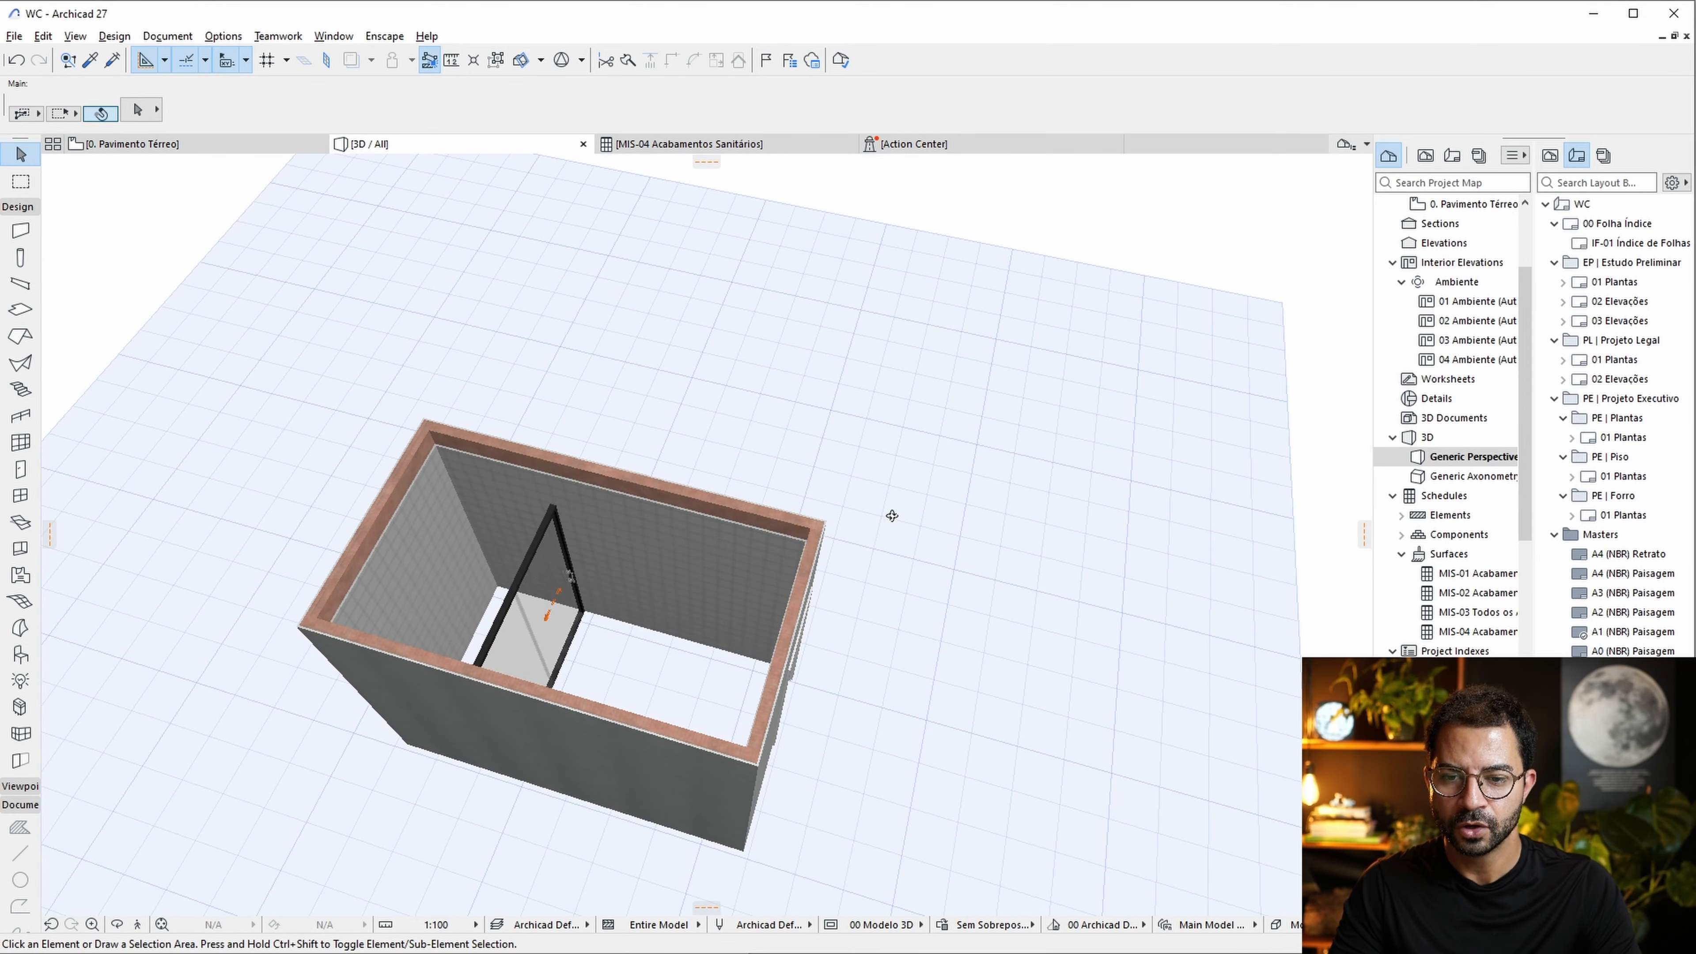
{"action": "middle_click_drag", "start_coordinate": [732, 576], "coordinate": [615, 404], "text": "shift"}
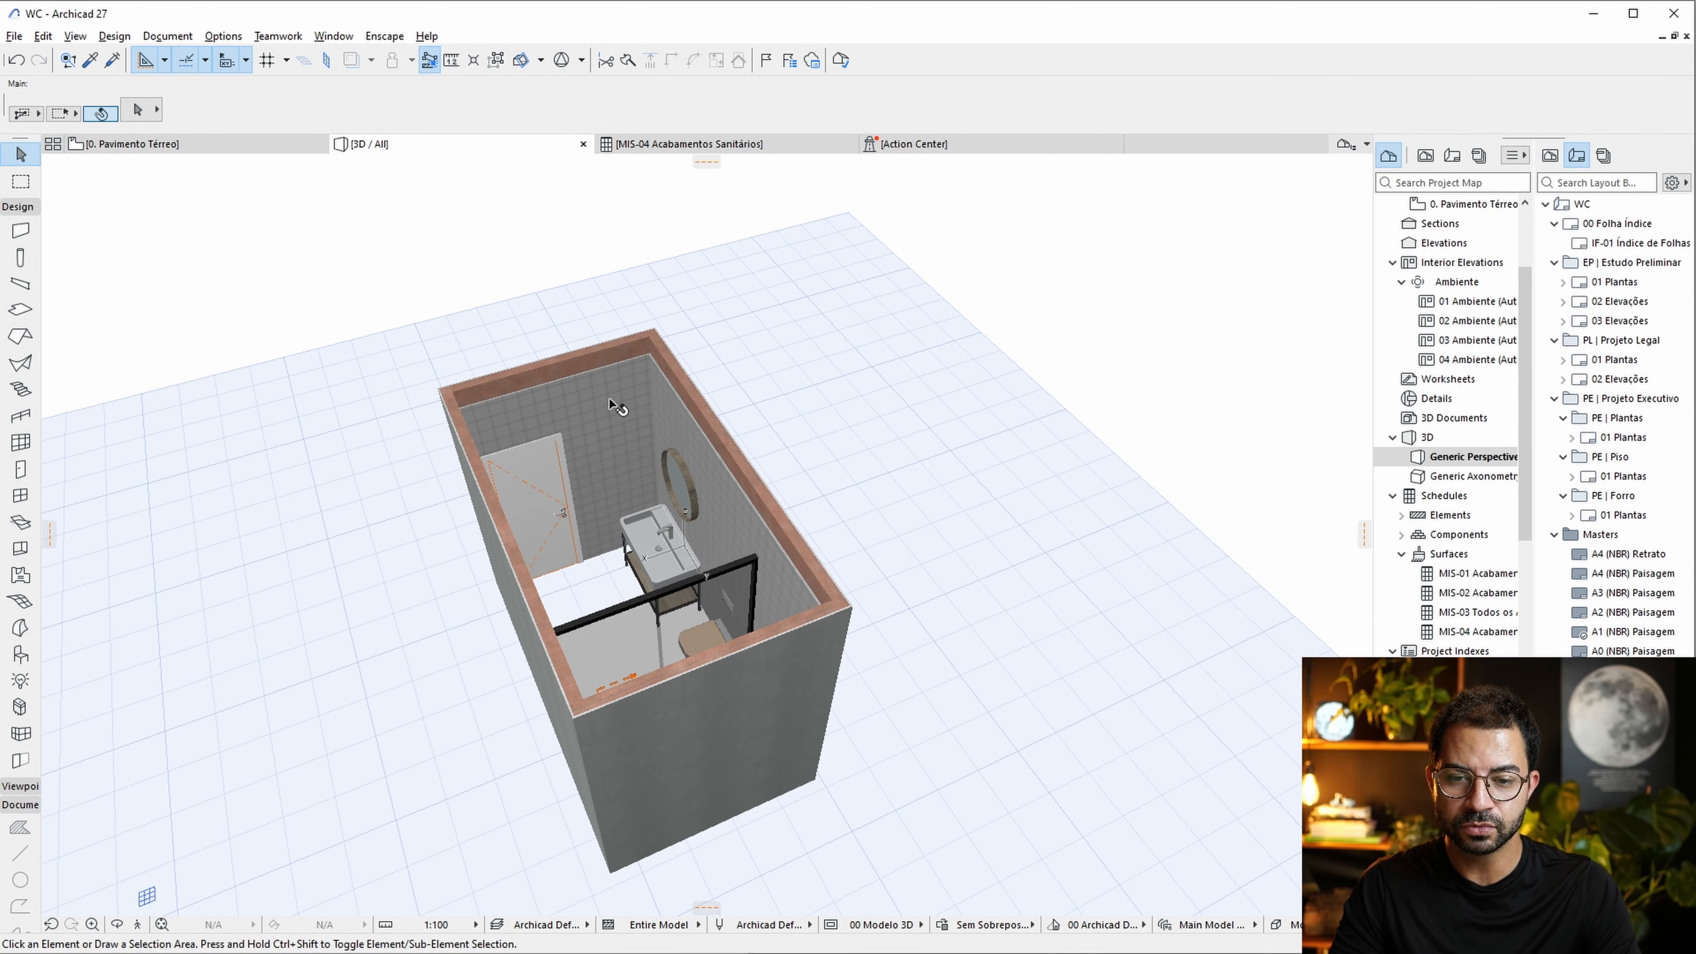
{"action": "scroll", "coordinate": [694, 372], "scroll_direction": "up", "scroll_amount": 2}
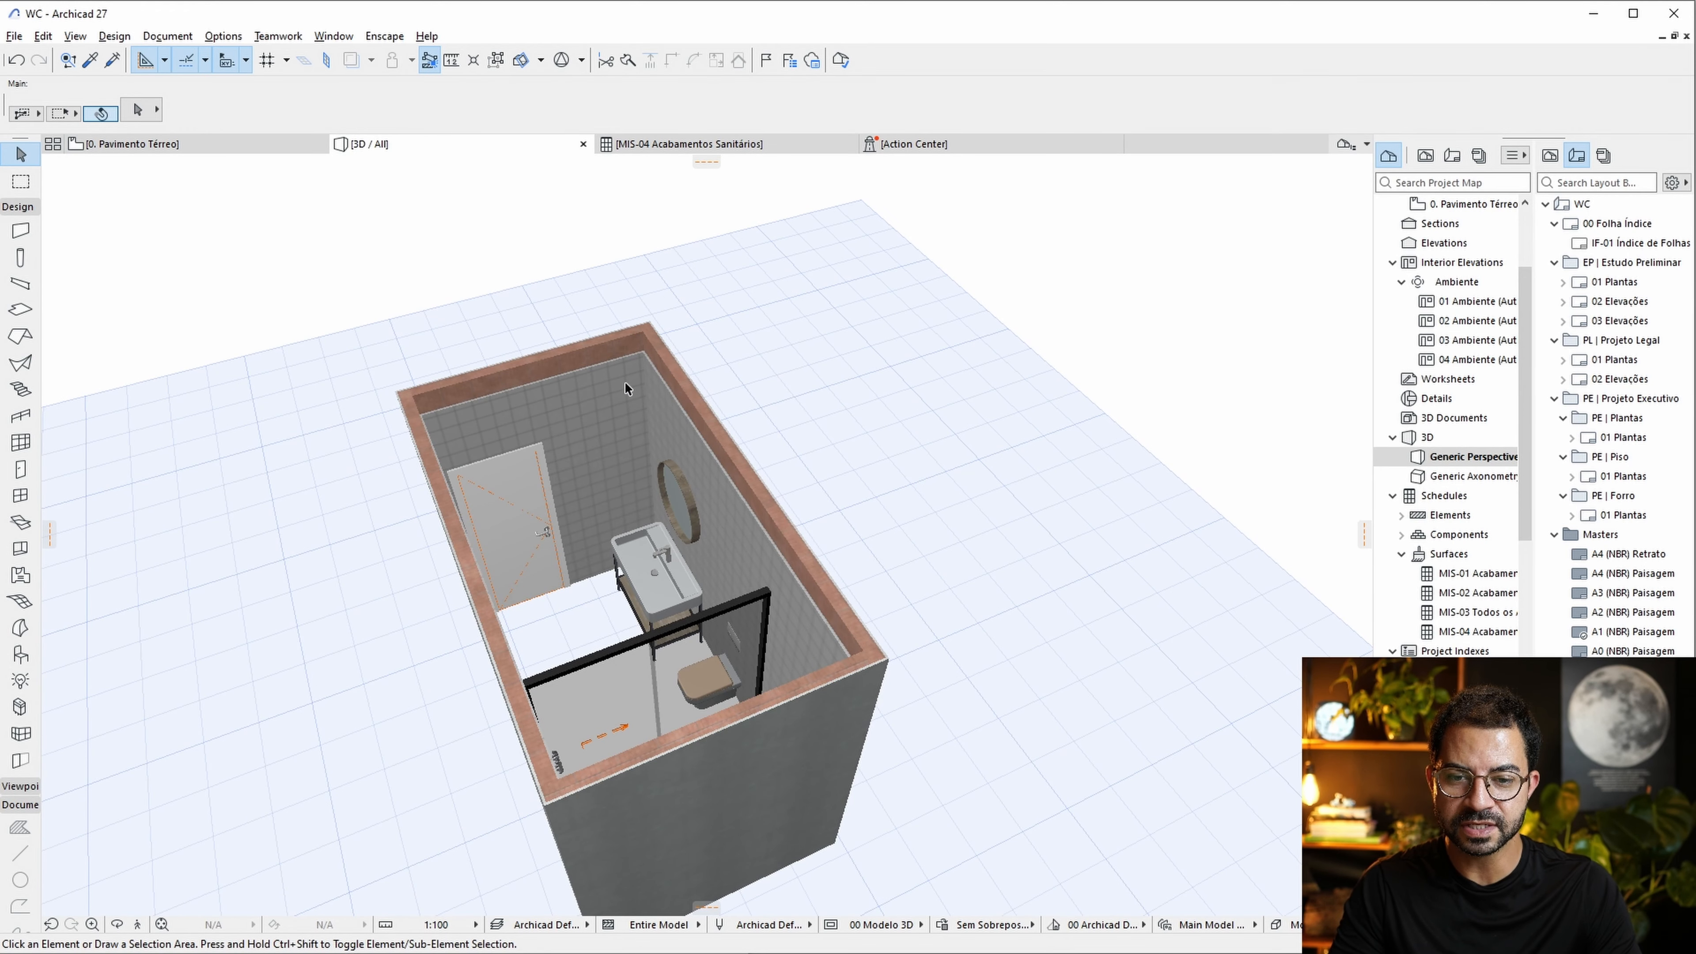
{"action": "left_click", "coordinate": [621, 406]}
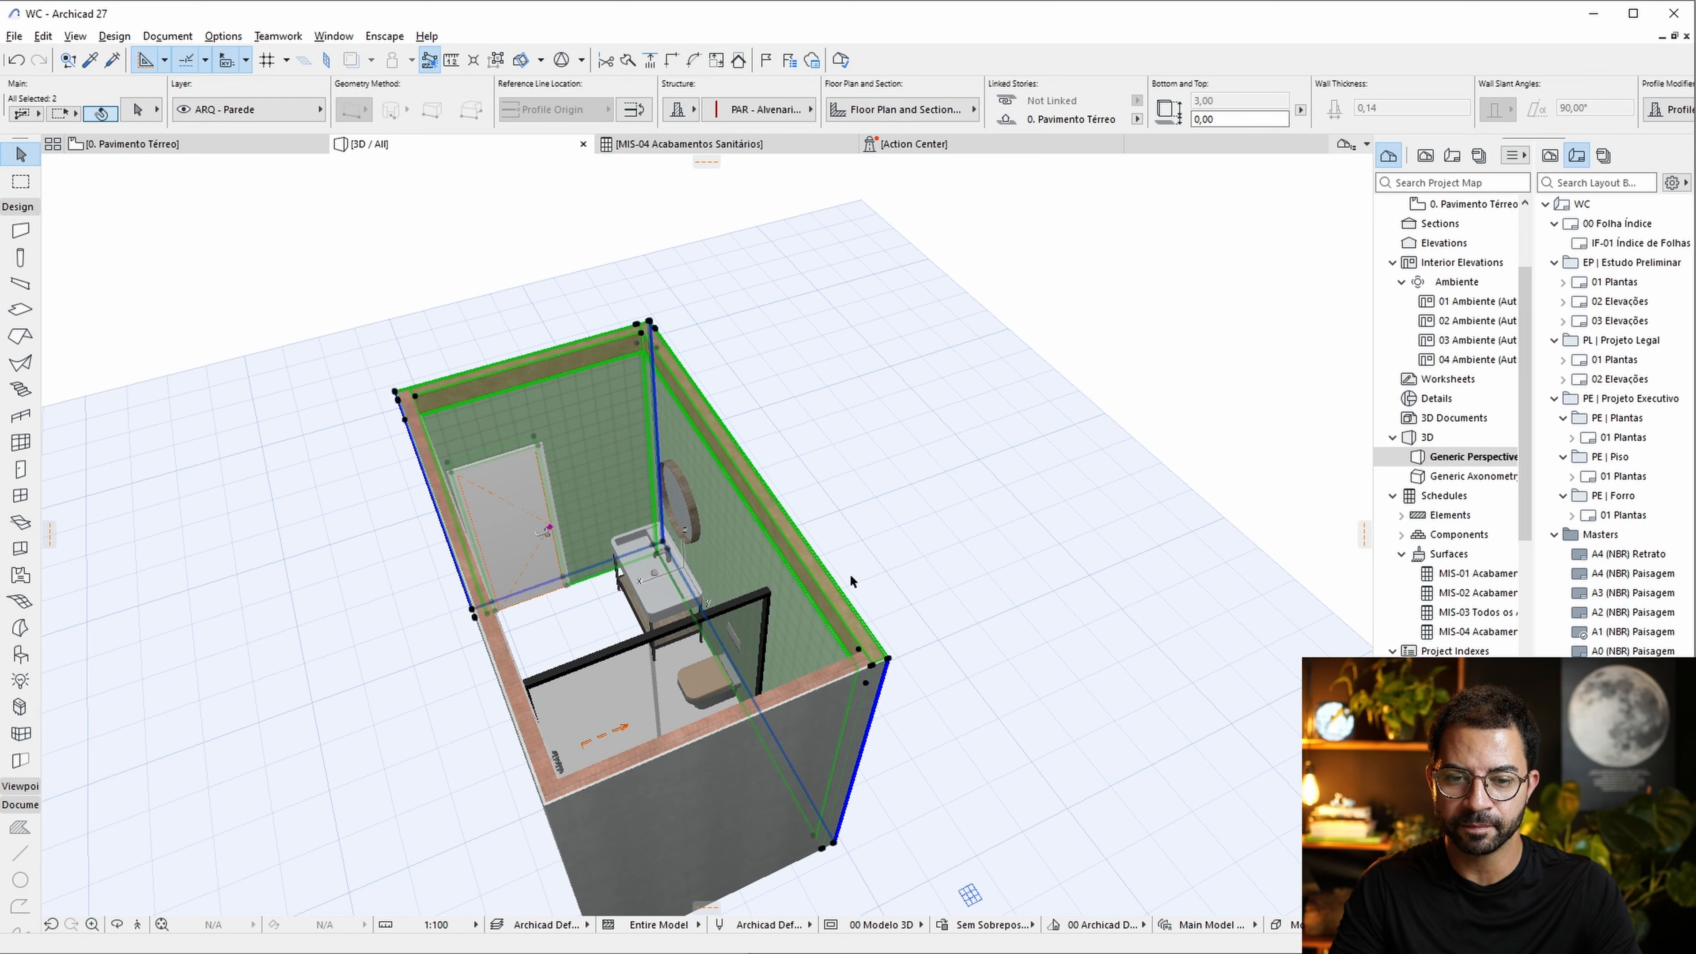
Select the left end wall and back wall, then orbit to the mirror corner.
{"action": "middle_click_drag", "start_coordinate": [850, 581], "coordinate": [189, 628], "text": "shift"}
{"action": "left_click", "coordinate": [335, 601], "text": "shift"}
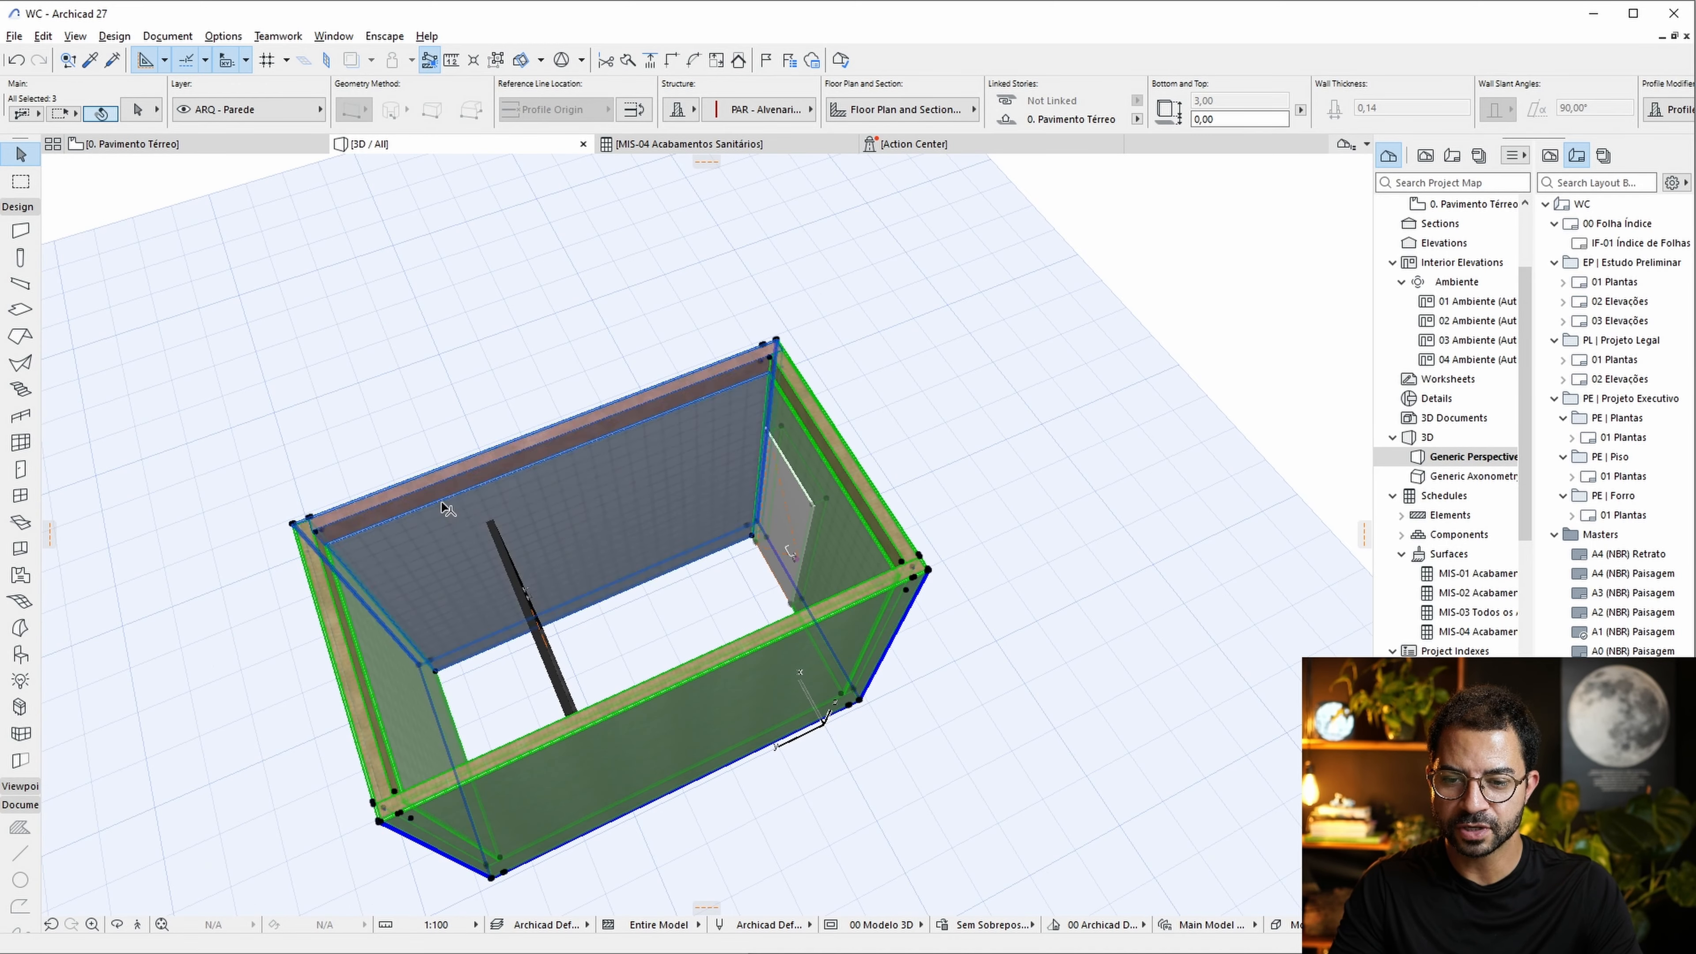
{"action": "left_click", "coordinate": [444, 507], "text": "shift"}
{"action": "middle_click_drag", "start_coordinate": [431, 549], "coordinate": [1207, 451], "text": "shift"}
{"action": "scroll", "coordinate": [531, 393], "scroll_direction": "up", "scroll_amount": 5}
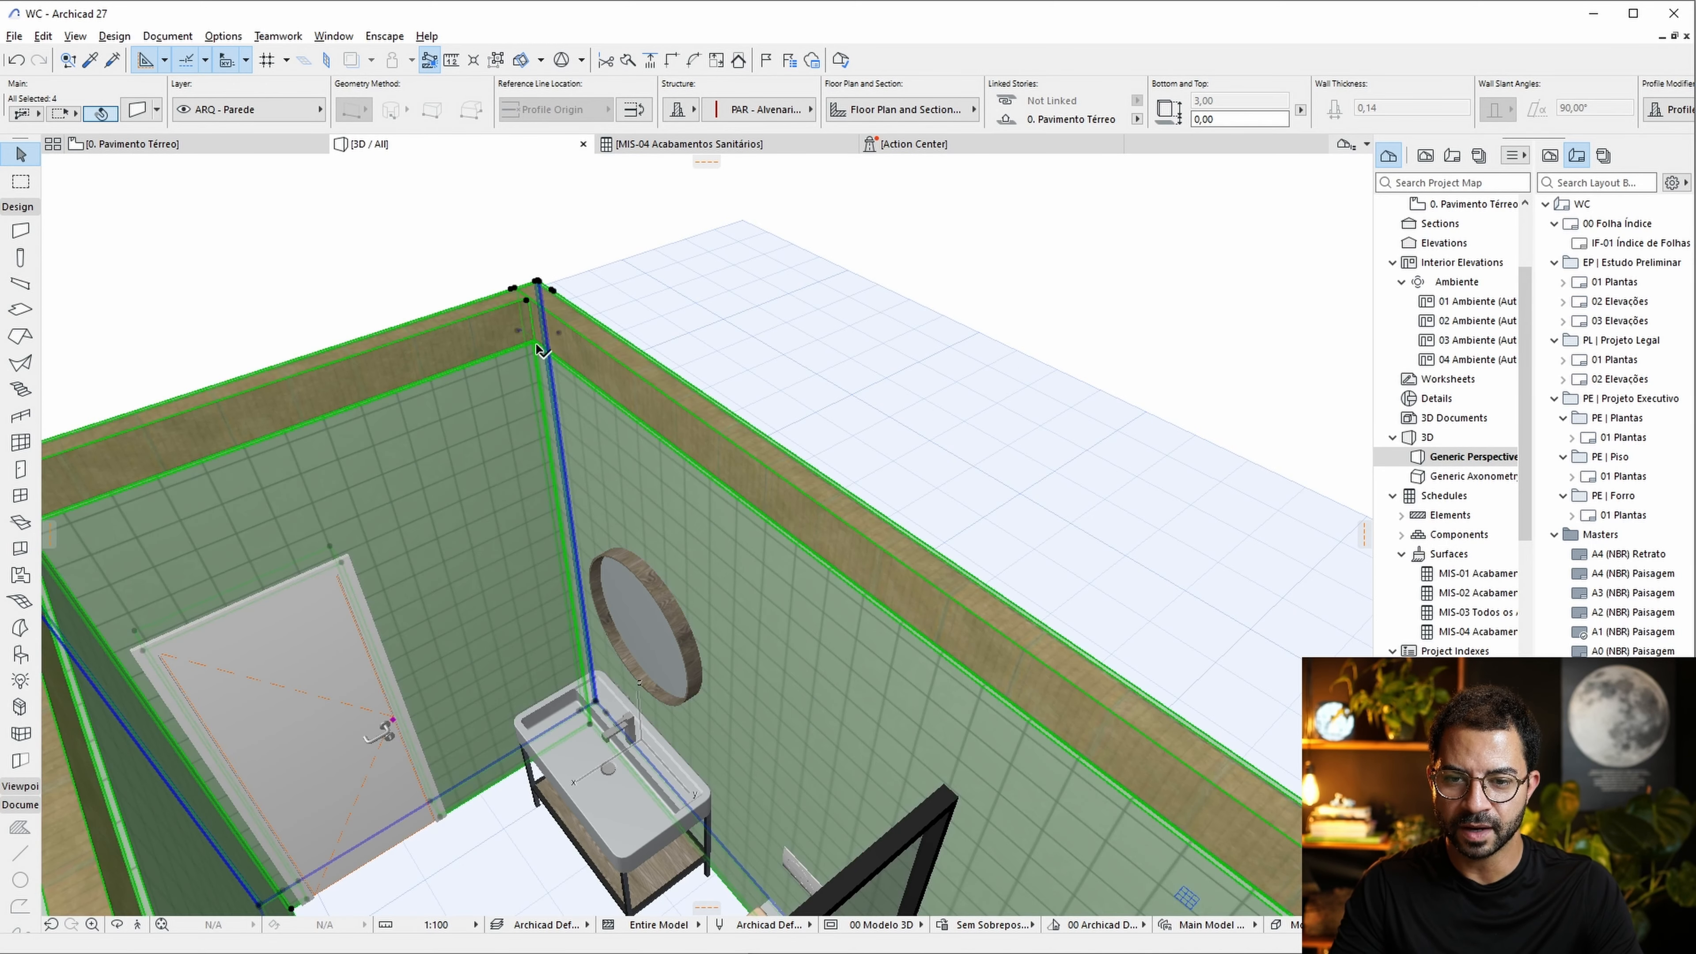
{"action": "scroll", "coordinate": [472, 398], "scroll_direction": "up", "scroll_amount": 5}
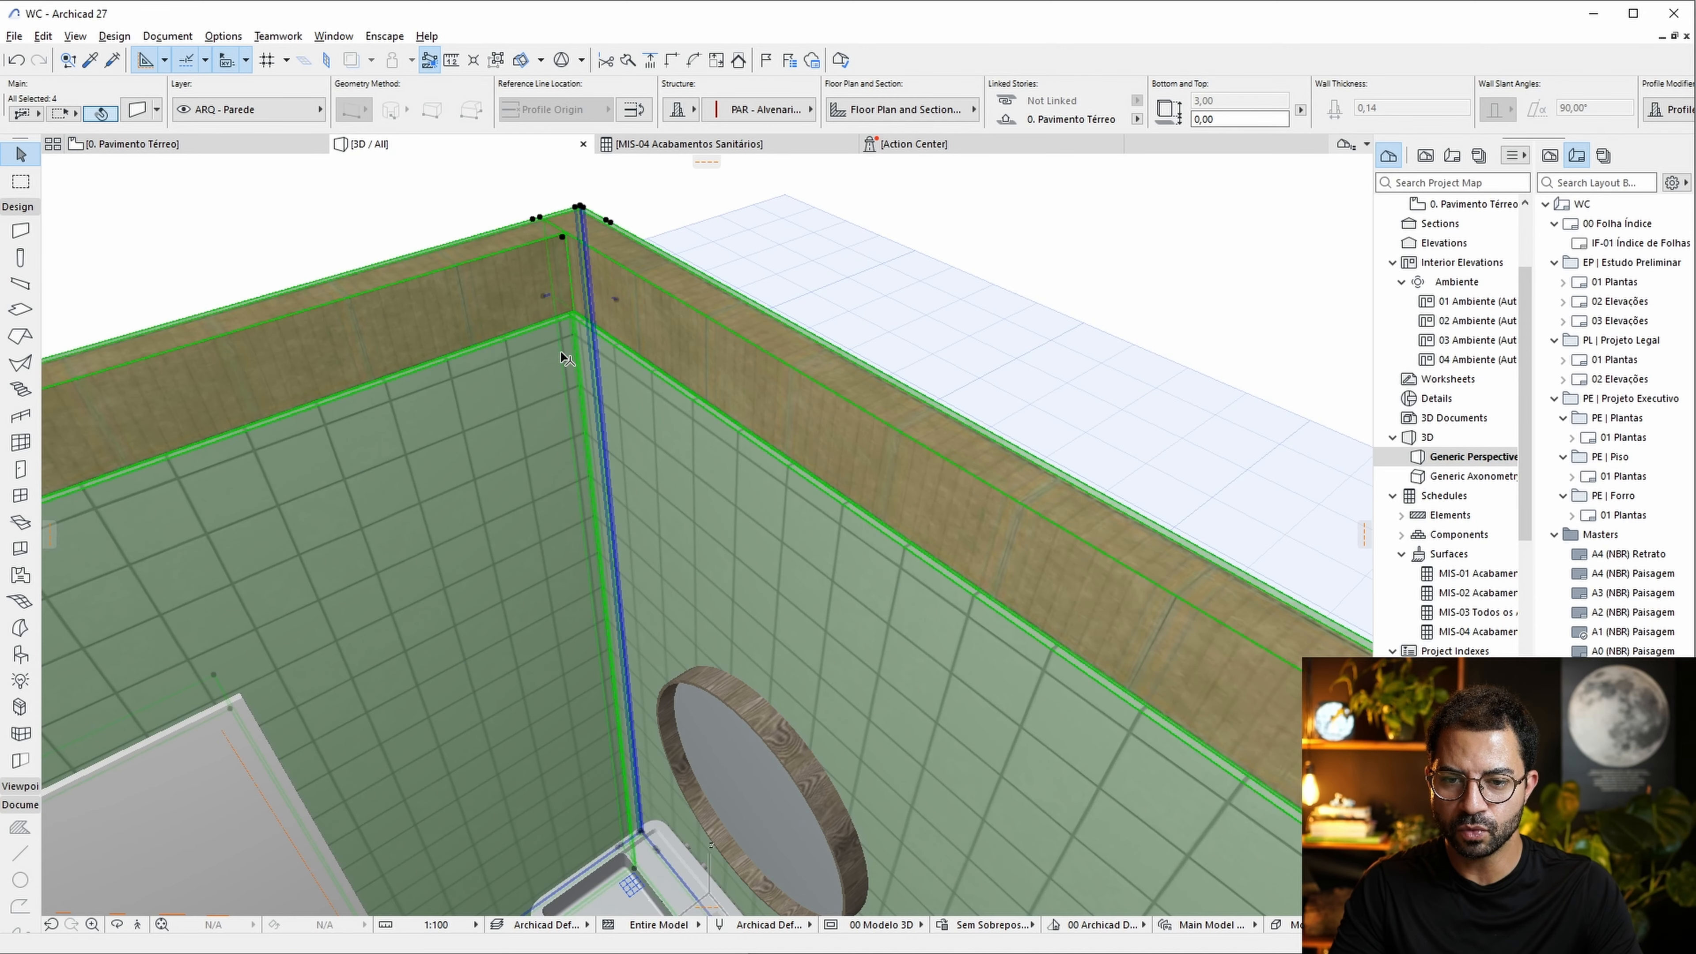
{"action": "scroll", "coordinate": [568, 358], "scroll_direction": "down", "scroll_amount": 3}
{"action": "middle_click_drag", "start_coordinate": [625, 416], "coordinate": [390, 395], "text": "shift"}
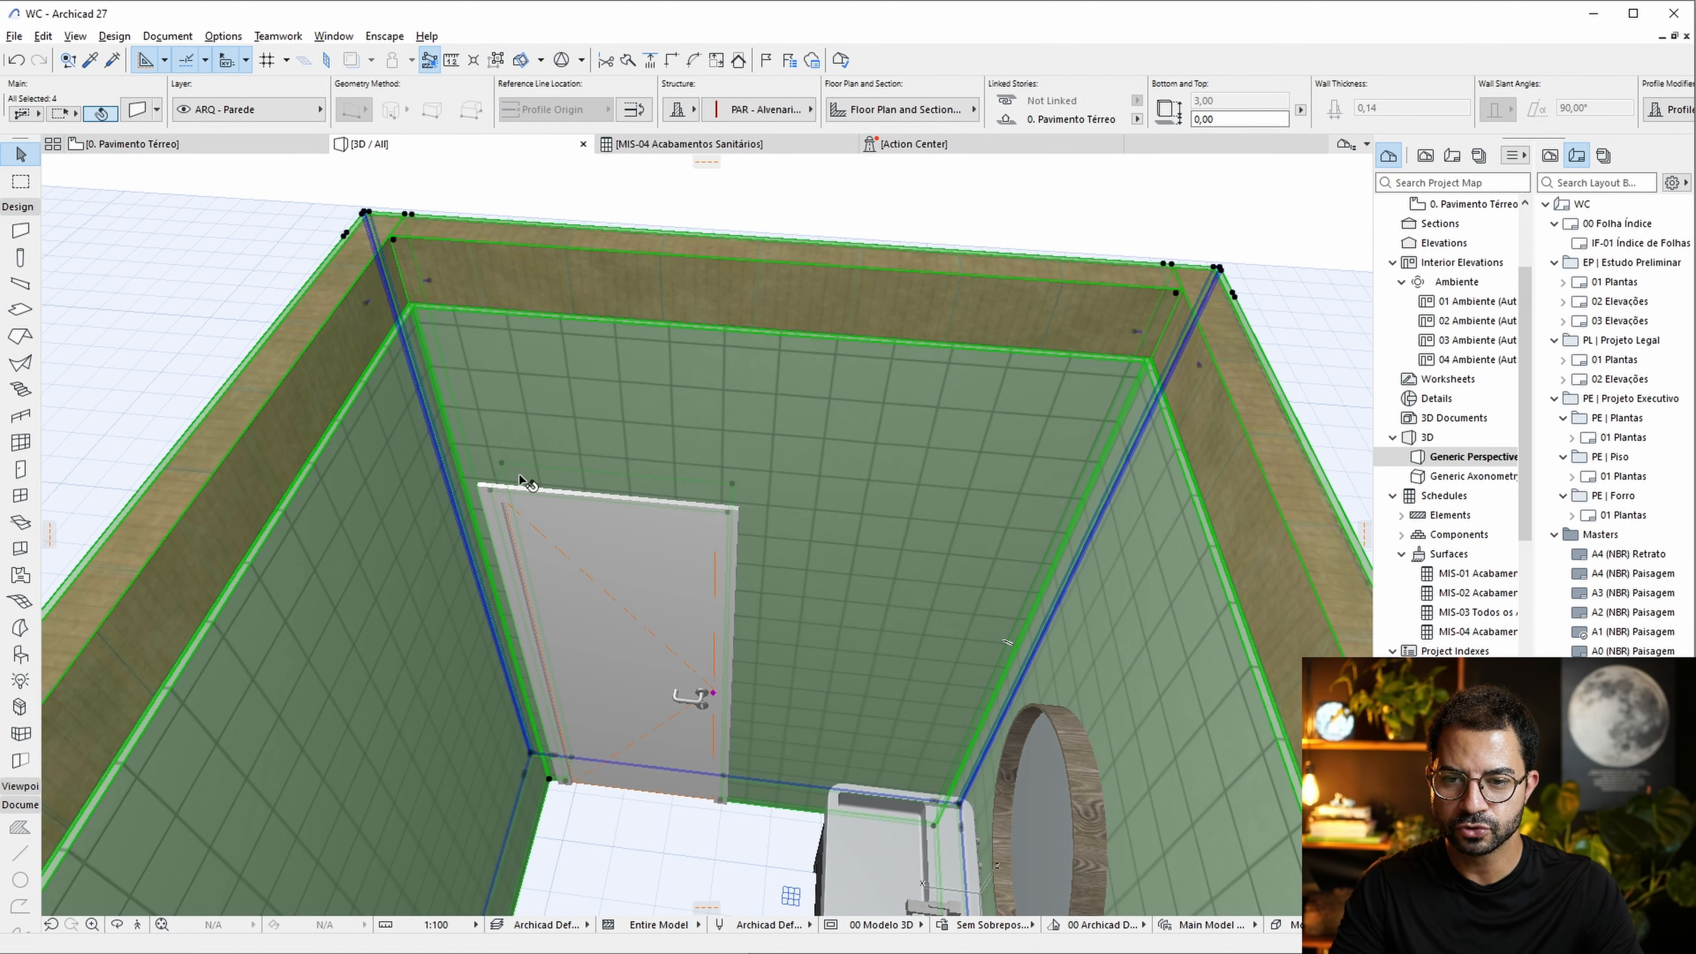
{"action": "middle_click_drag", "start_coordinate": [524, 480], "coordinate": [573, 486], "text": "shift"}
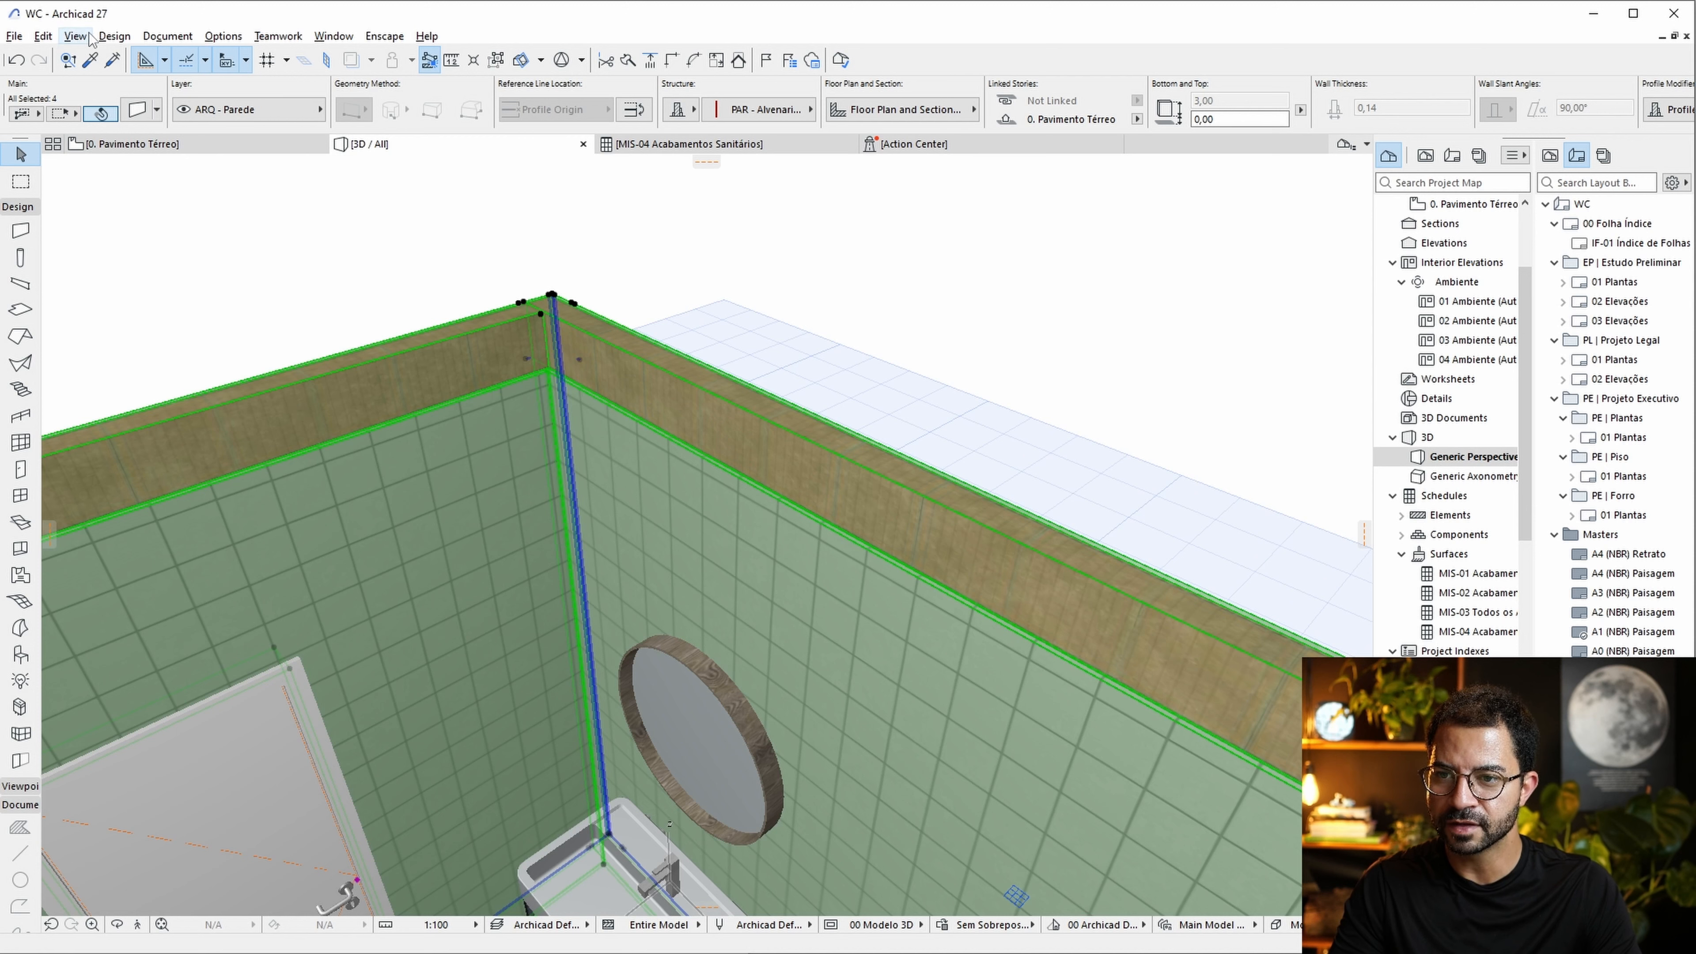
Set the 3D texture origin at the inner wall corner with Align 3D Texture > Set Origin.
{"action": "left_click", "coordinate": [107, 40]}
{"action": "left_click", "coordinate": [813, 659]}
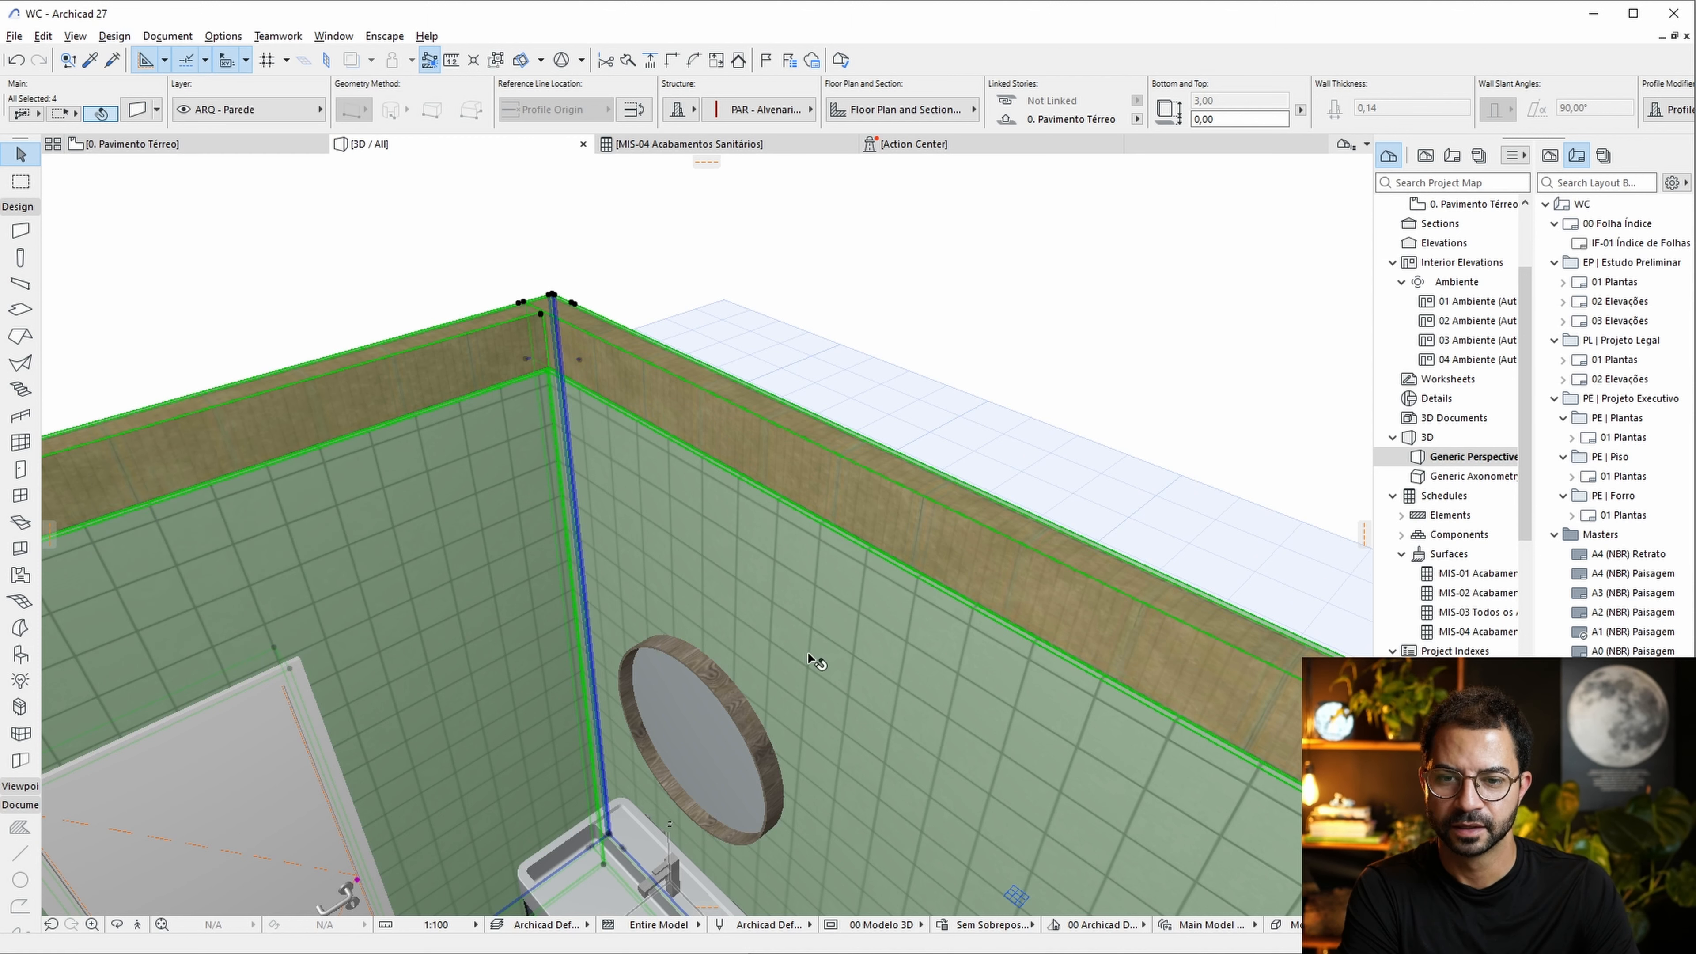
{"action": "left_click", "coordinate": [166, 36]}
{"action": "mouse_move", "coordinate": [294, 375]}
{"action": "mouse_move", "coordinate": [464, 514]}
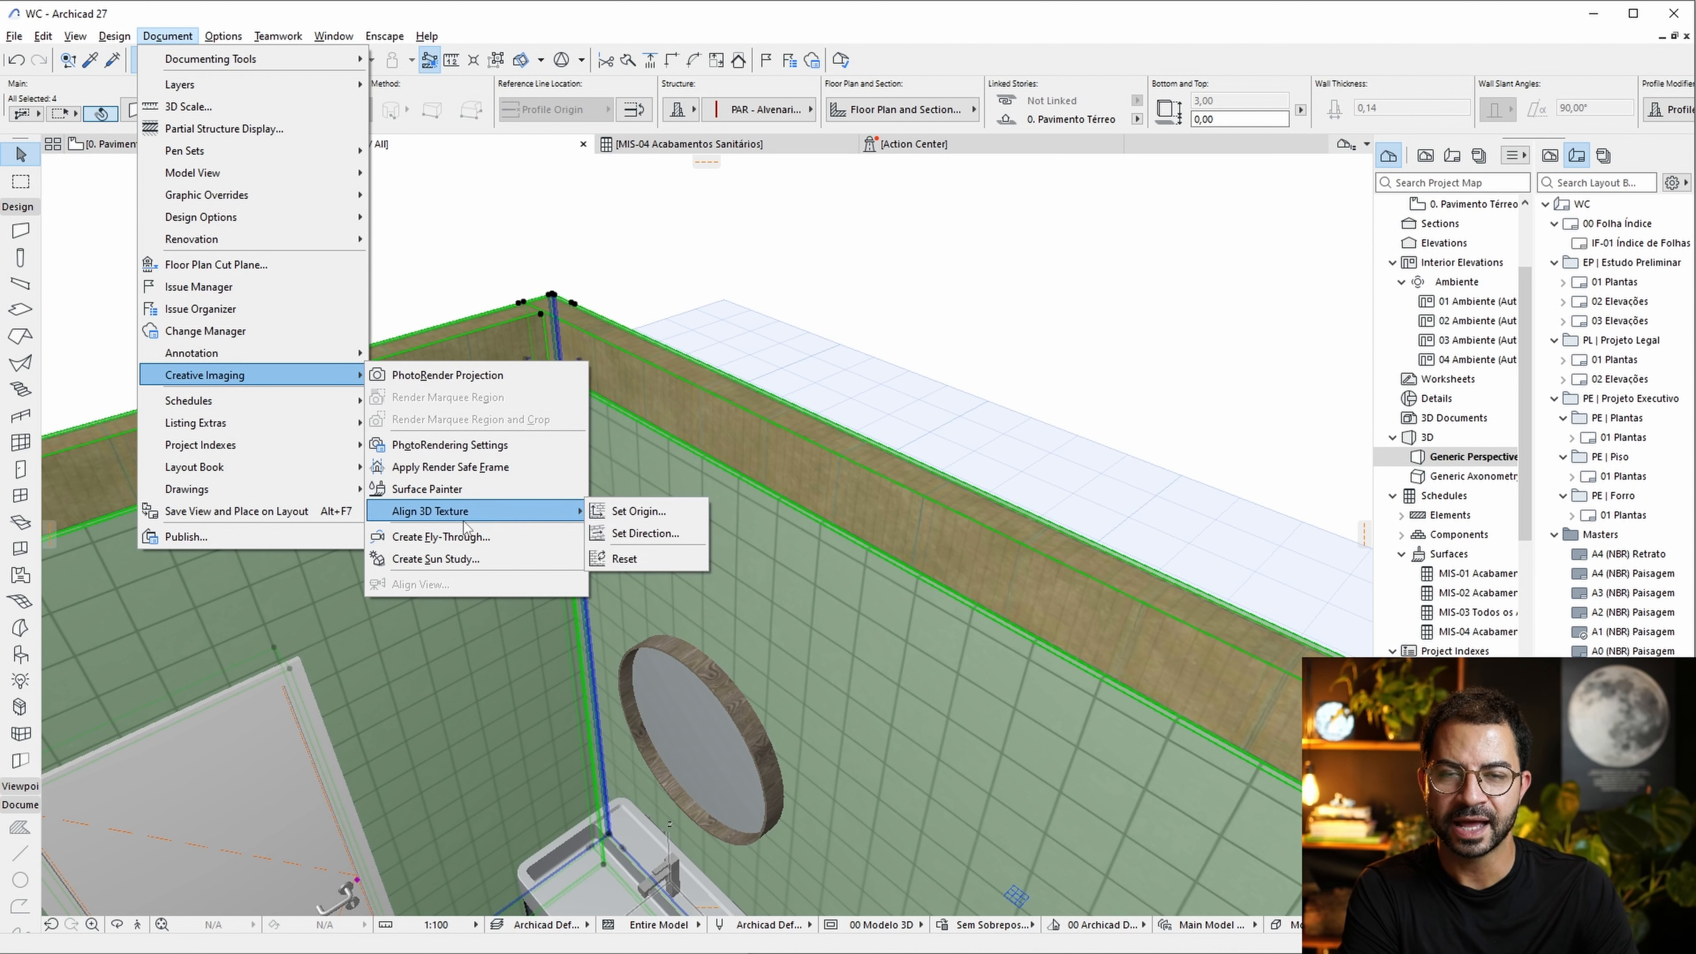
{"action": "left_click", "coordinate": [626, 515]}
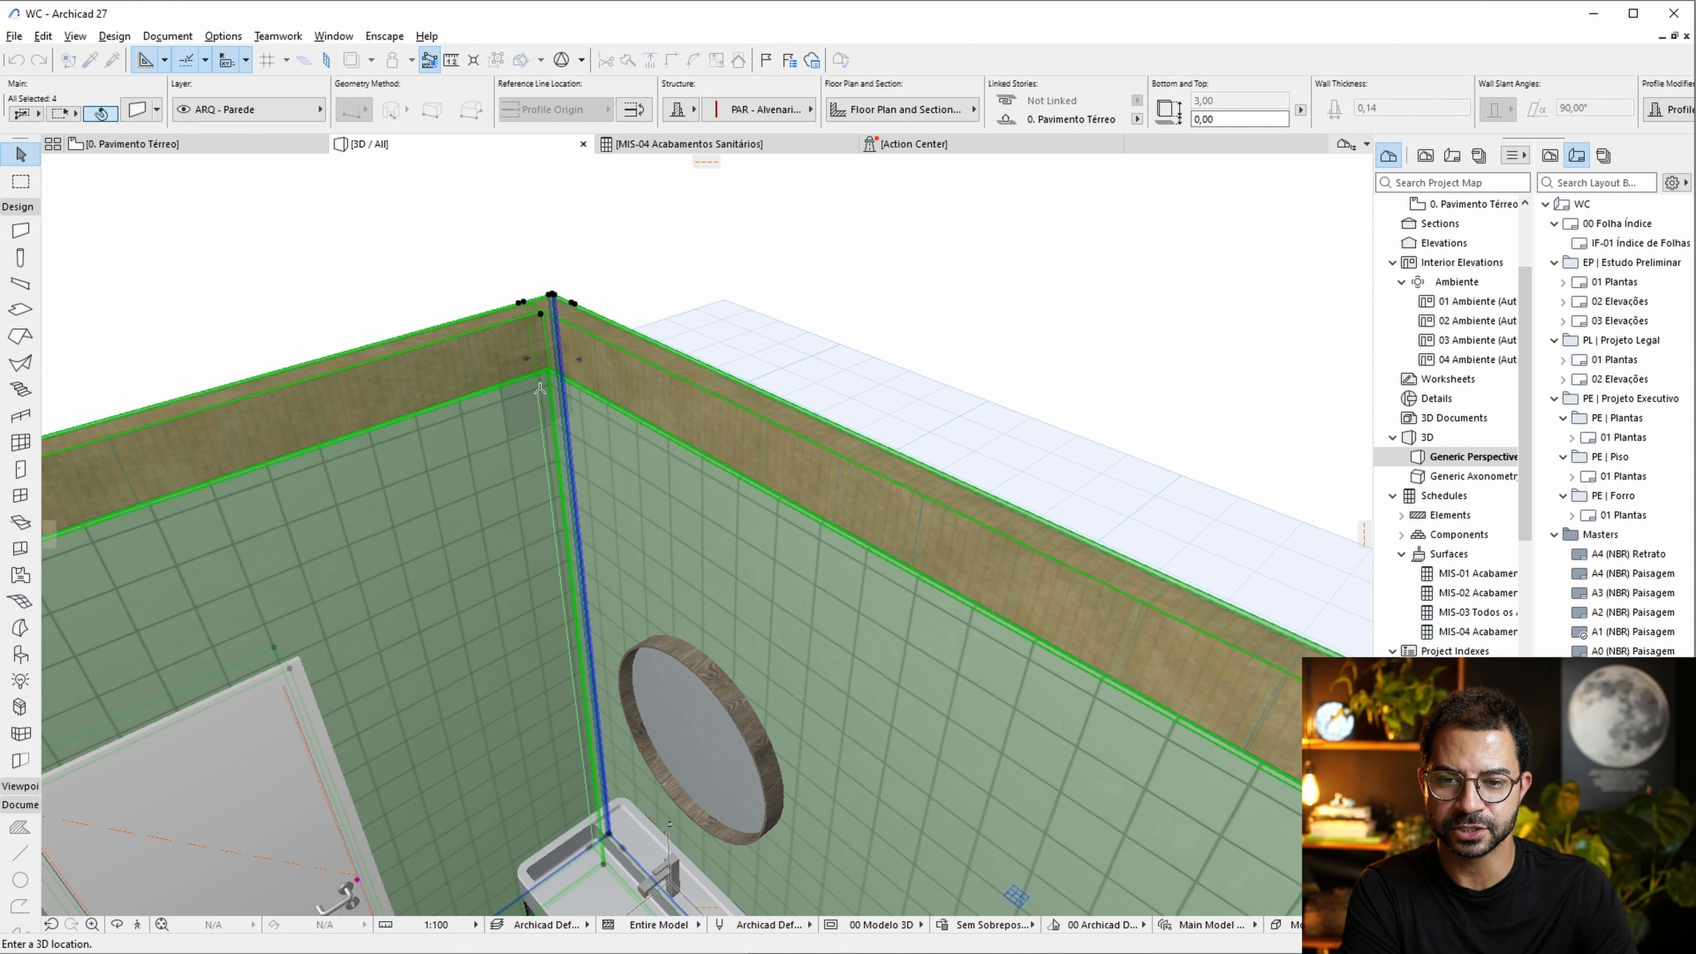
{"action": "scroll", "coordinate": [542, 366], "scroll_direction": "up", "scroll_amount": 5}
{"action": "scroll", "coordinate": [543, 367], "scroll_direction": "up", "scroll_amount": 2}
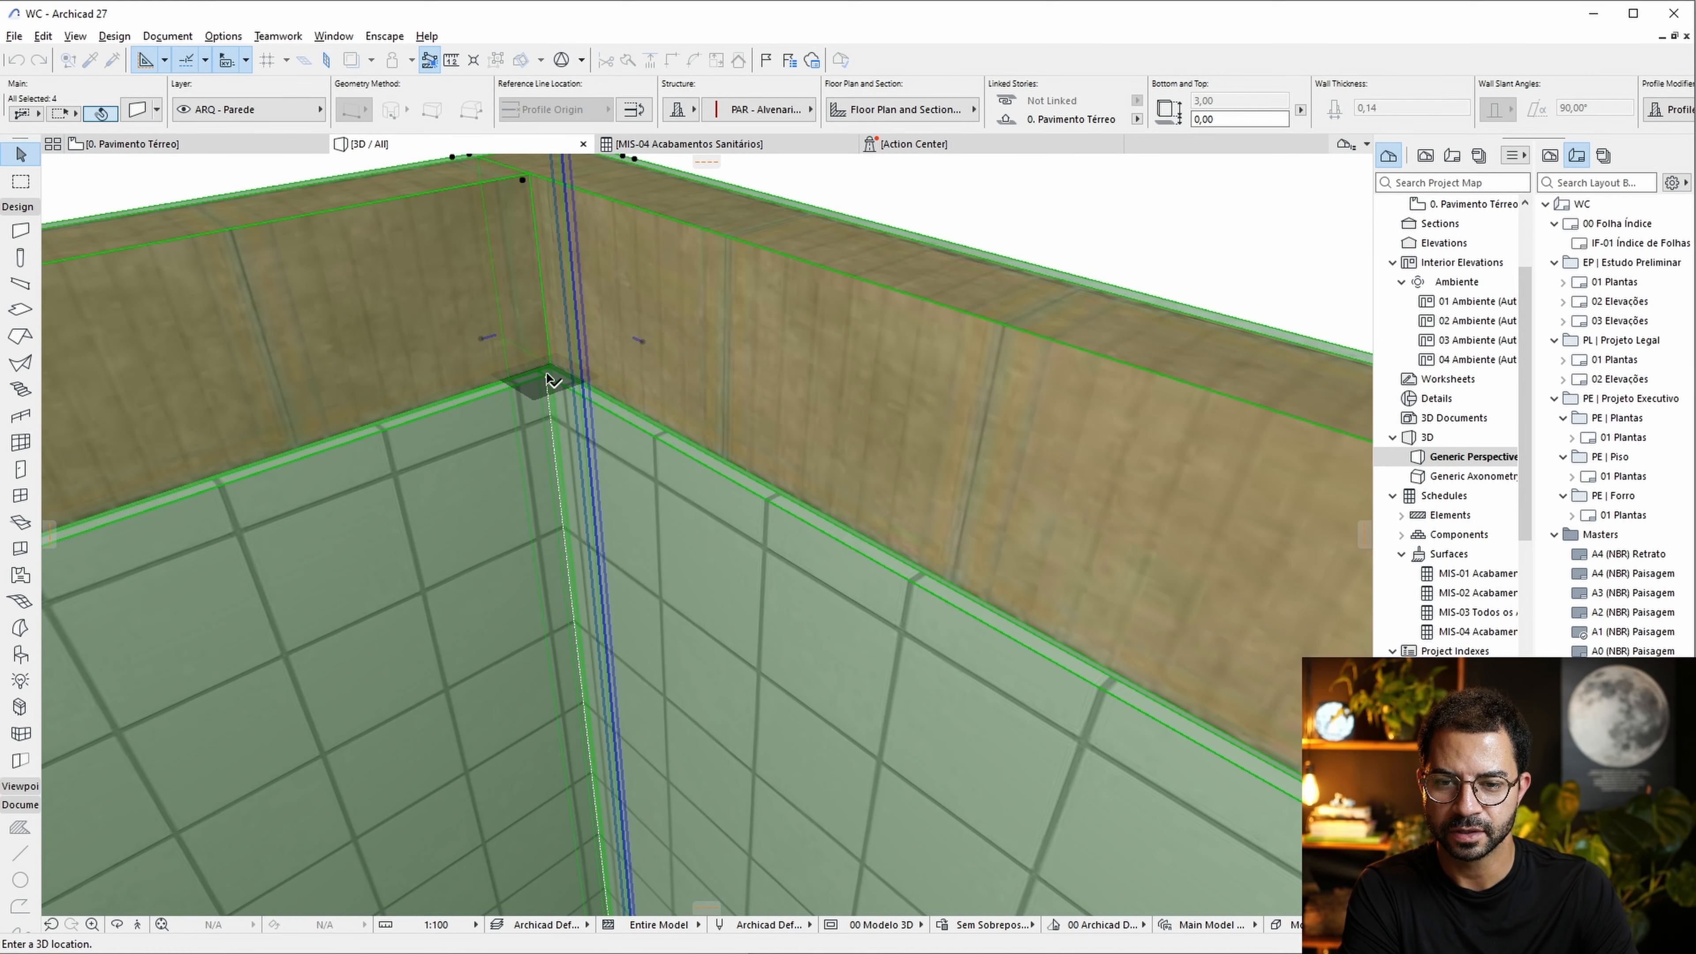
{"action": "left_click", "coordinate": [546, 383]}
Select the left, back, front and fourth walls of the bathroom.
{"action": "scroll", "coordinate": [589, 516], "scroll_direction": "down", "scroll_amount": 8}
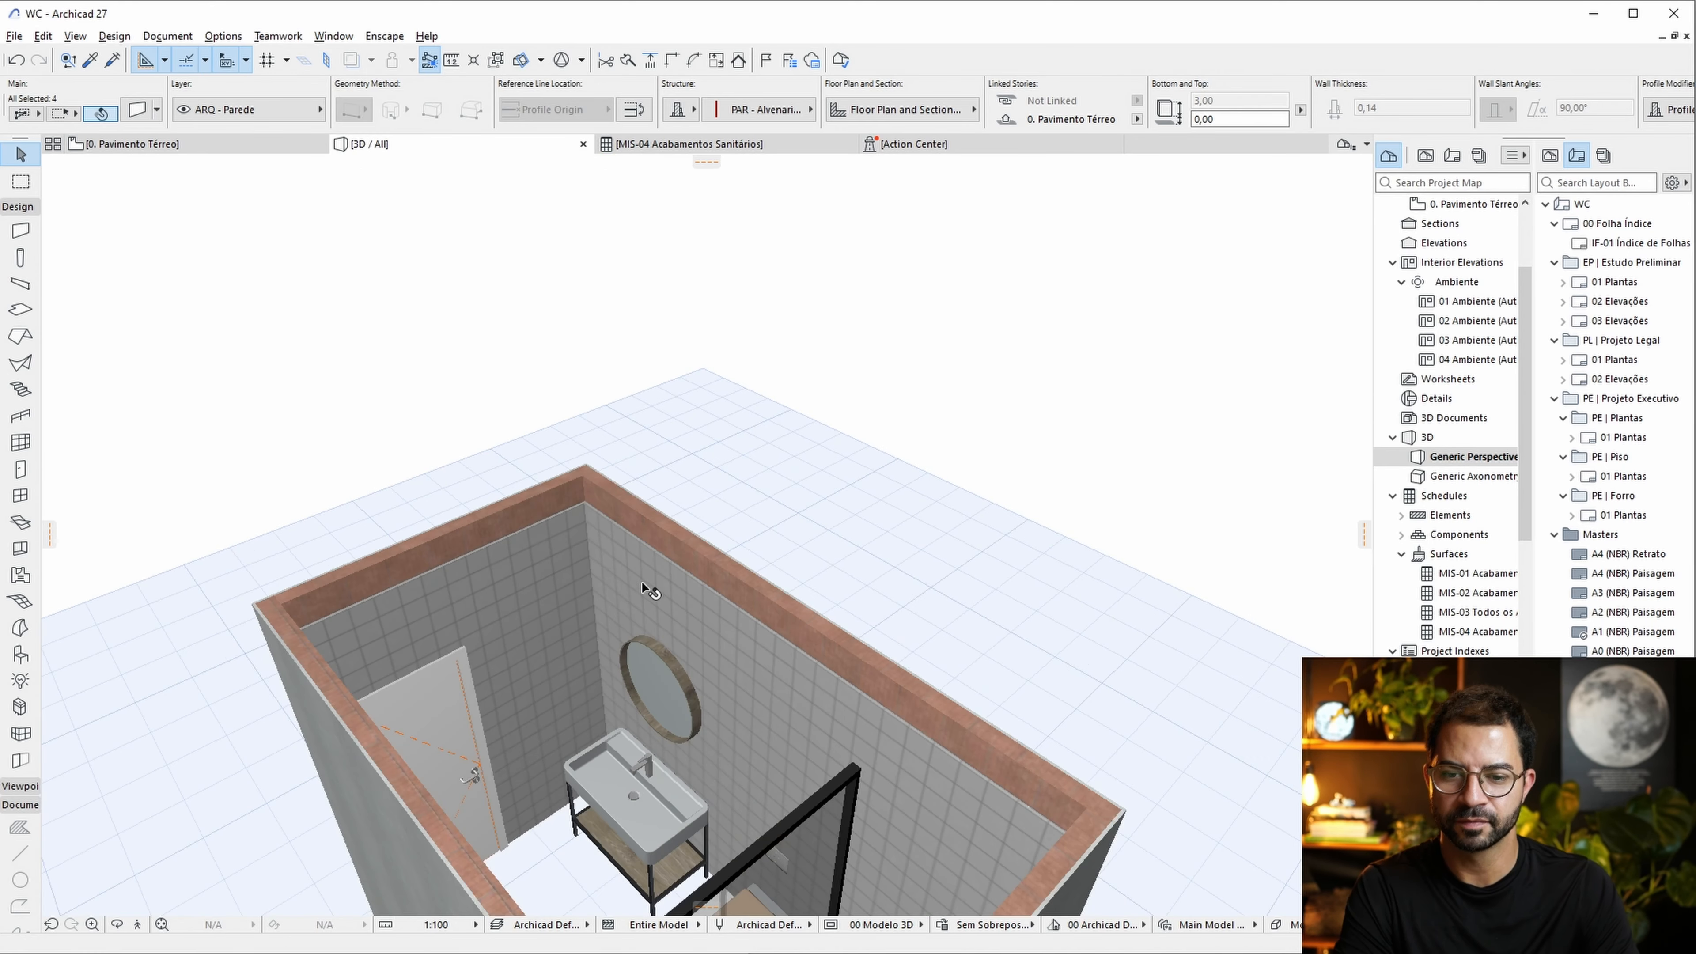
{"action": "scroll", "coordinate": [634, 585], "scroll_direction": "up", "scroll_amount": 10}
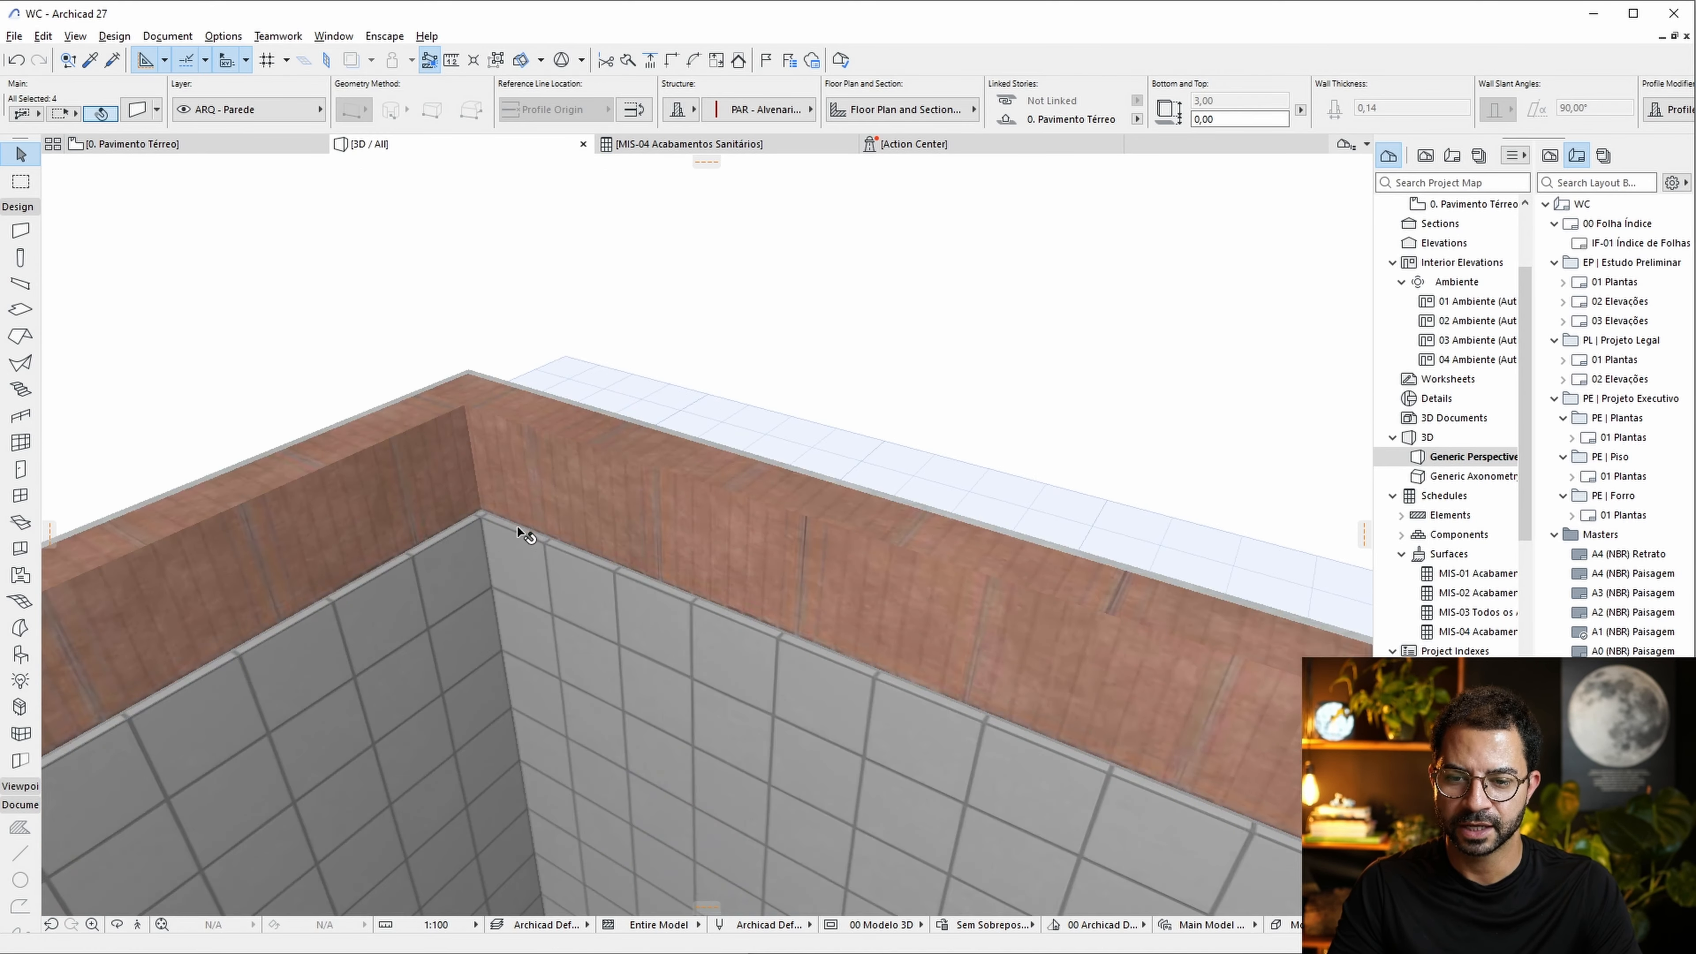
{"action": "scroll", "coordinate": [485, 566], "scroll_direction": "down", "scroll_amount": 6}
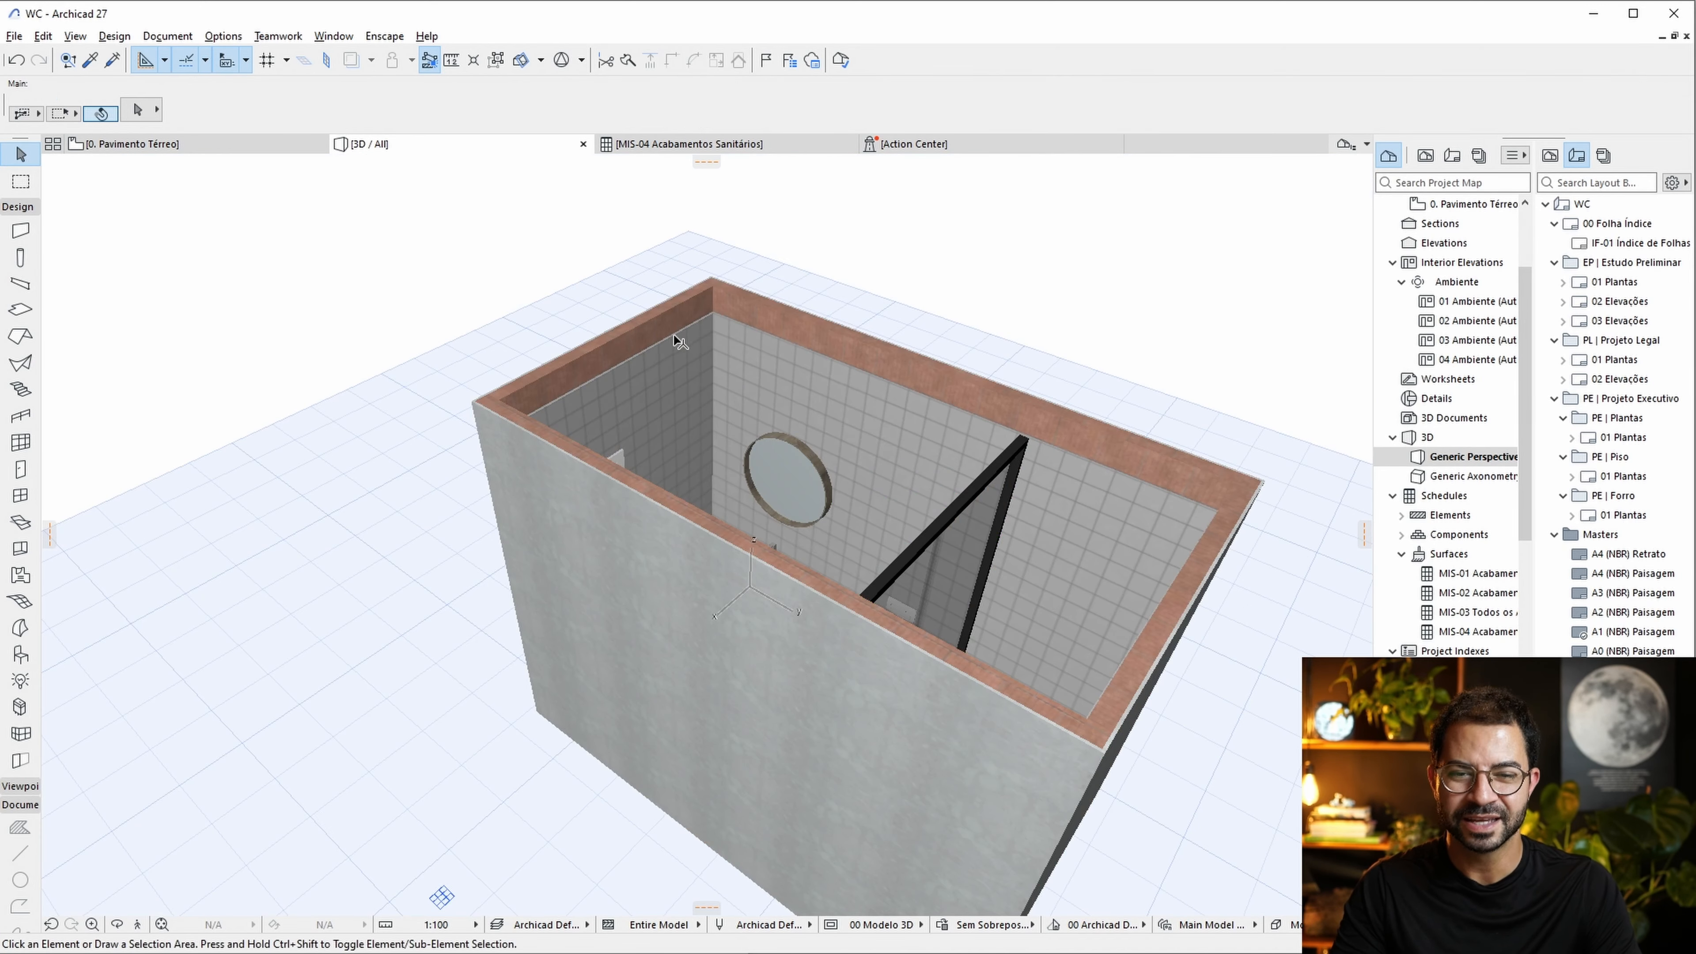
{"action": "left_click", "coordinate": [697, 376]}
{"action": "left_click", "coordinate": [803, 394], "text": "shift"}
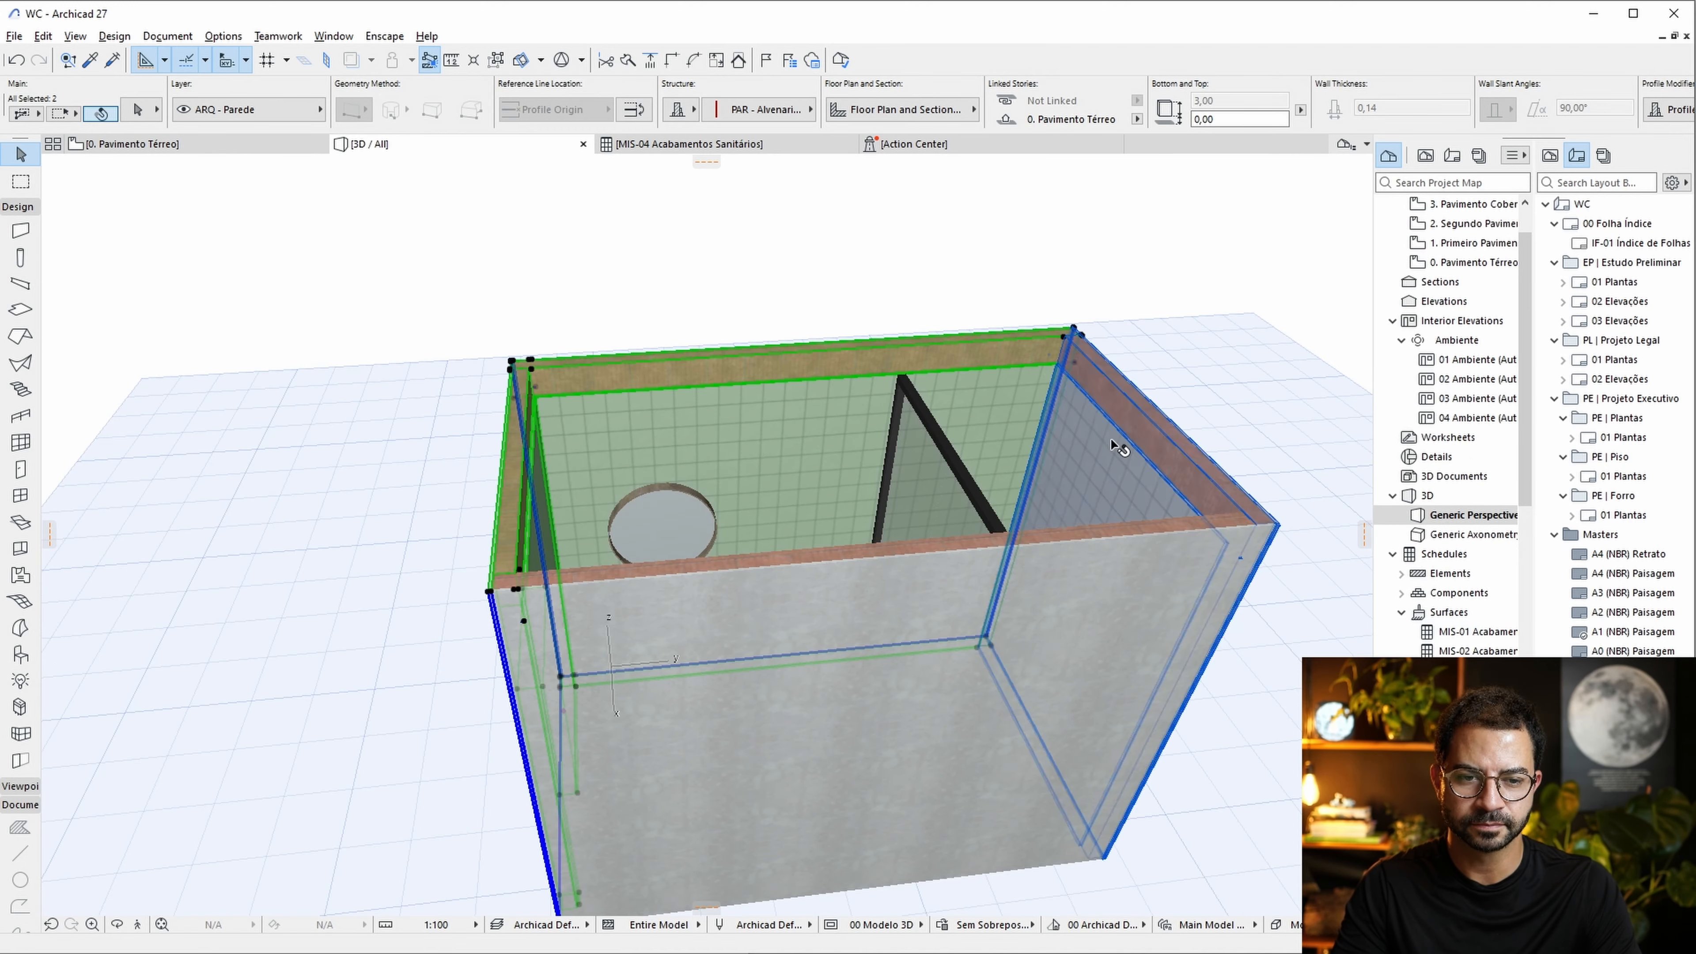
{"action": "left_click", "coordinate": [1095, 590], "text": "shift"}
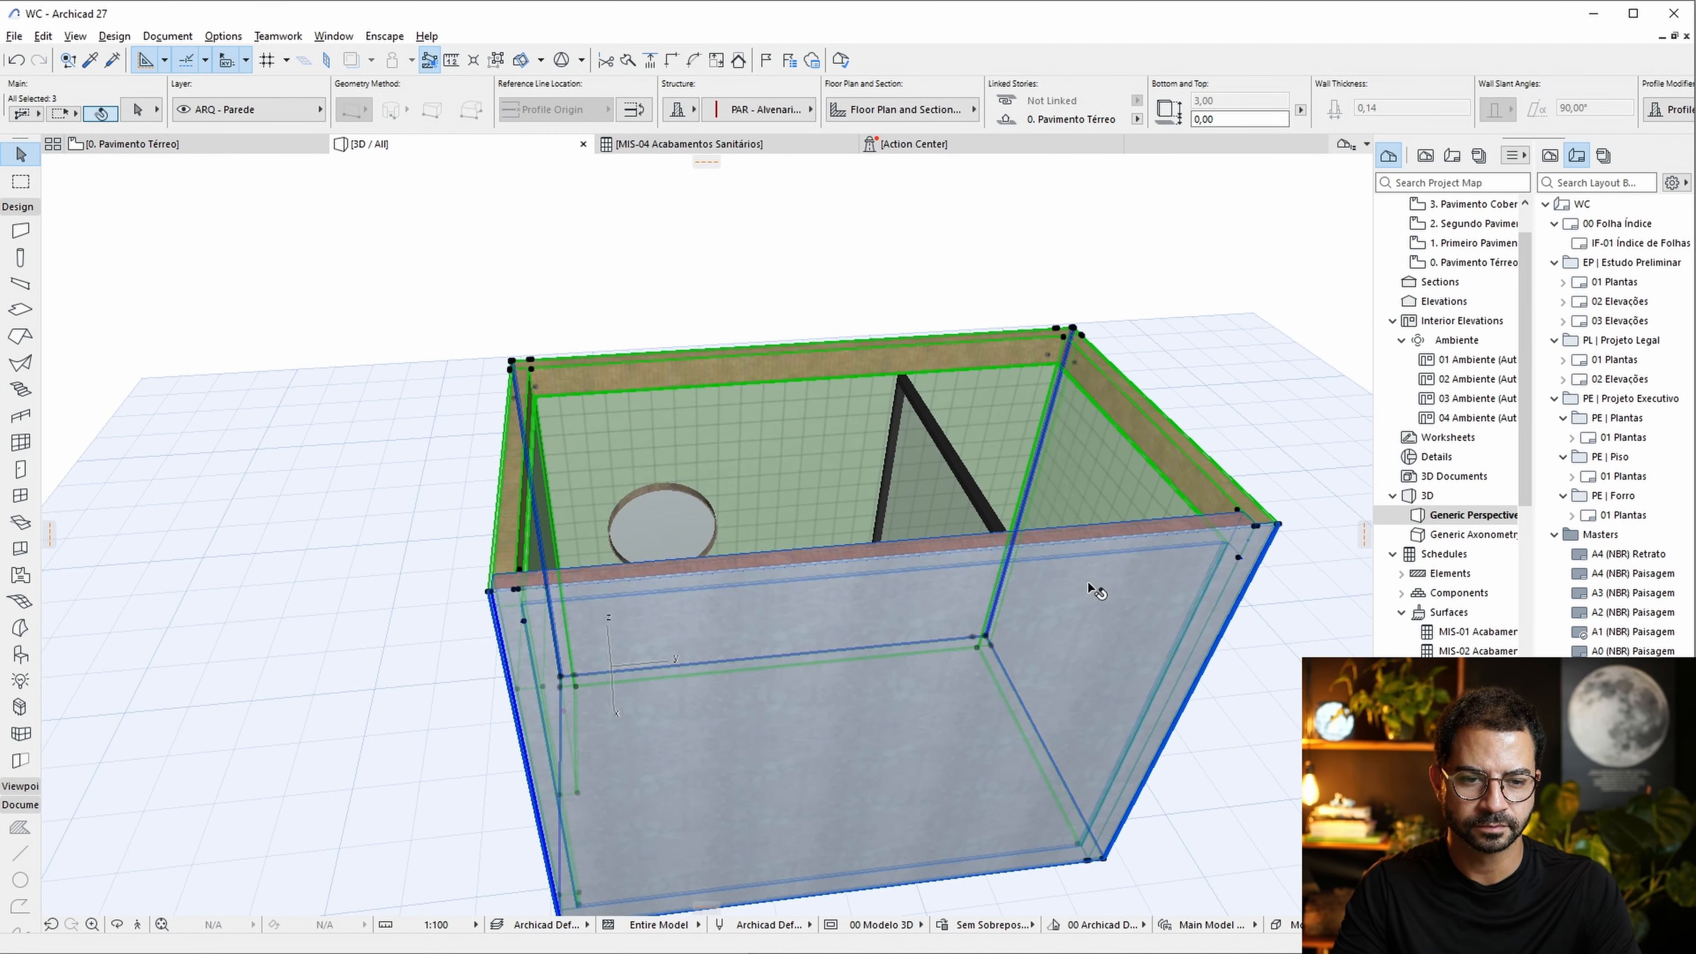
{"action": "left_click", "coordinate": [1095, 590], "text": "shift"}
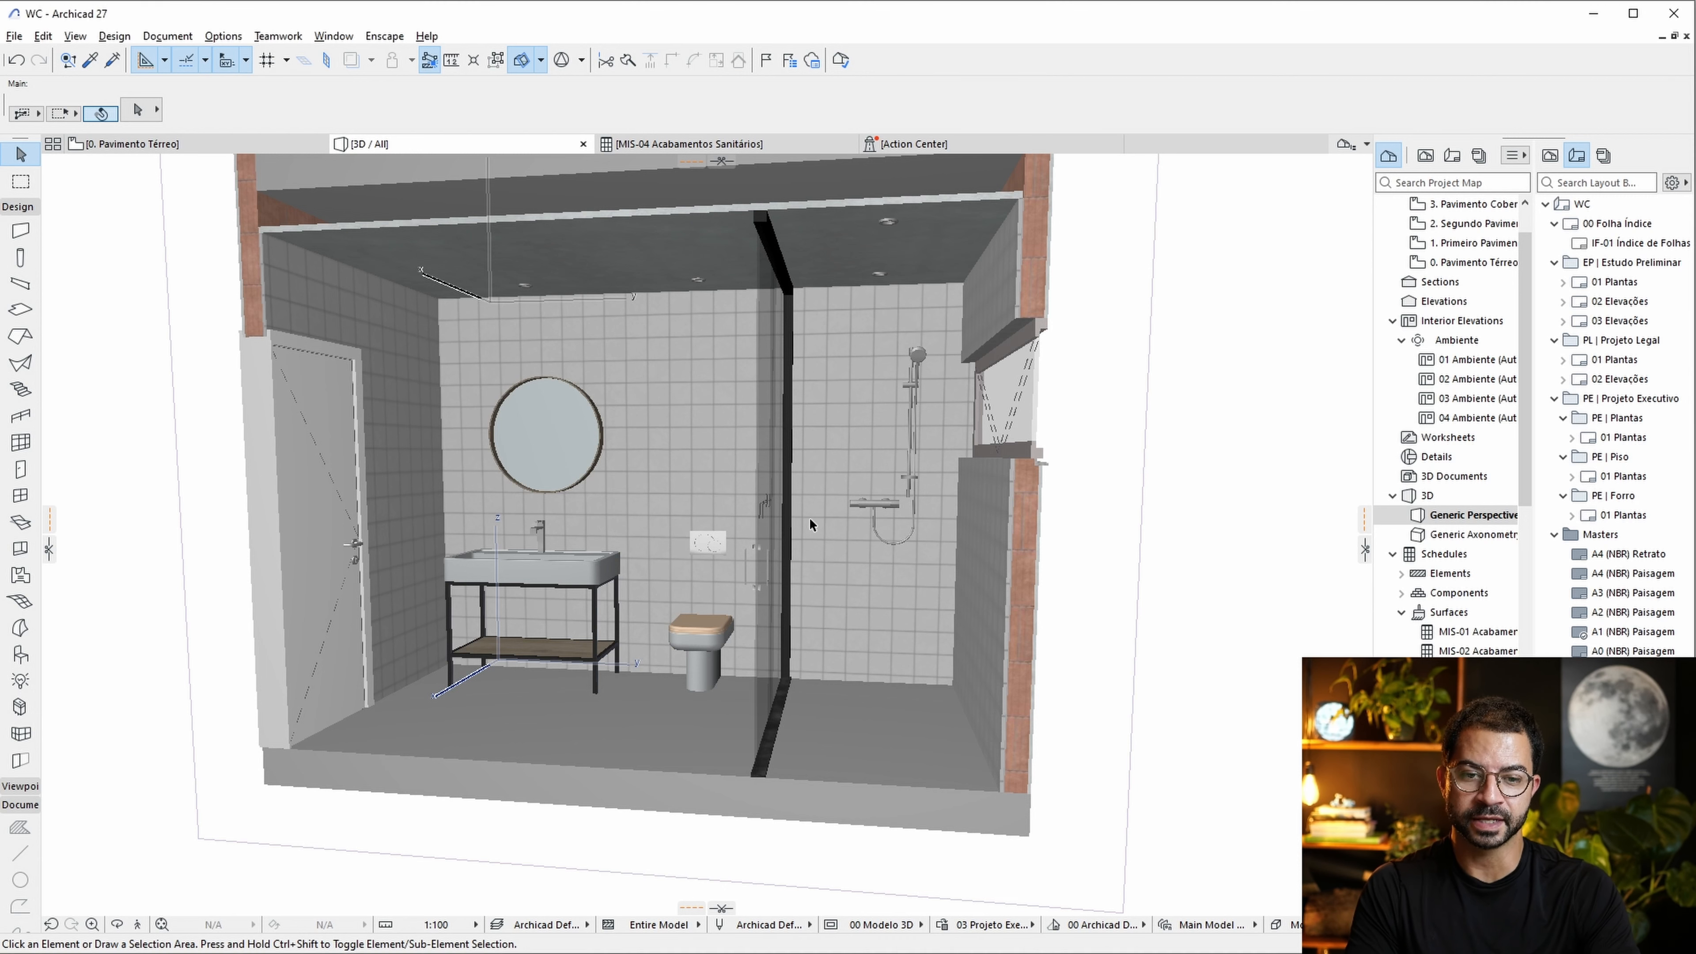
Set the Pia Belfast 27 sink's Resolução to 60 under Representação e Superfícies.
{"action": "middle_click_drag", "start_coordinate": [898, 463], "coordinate": [922, 465]}
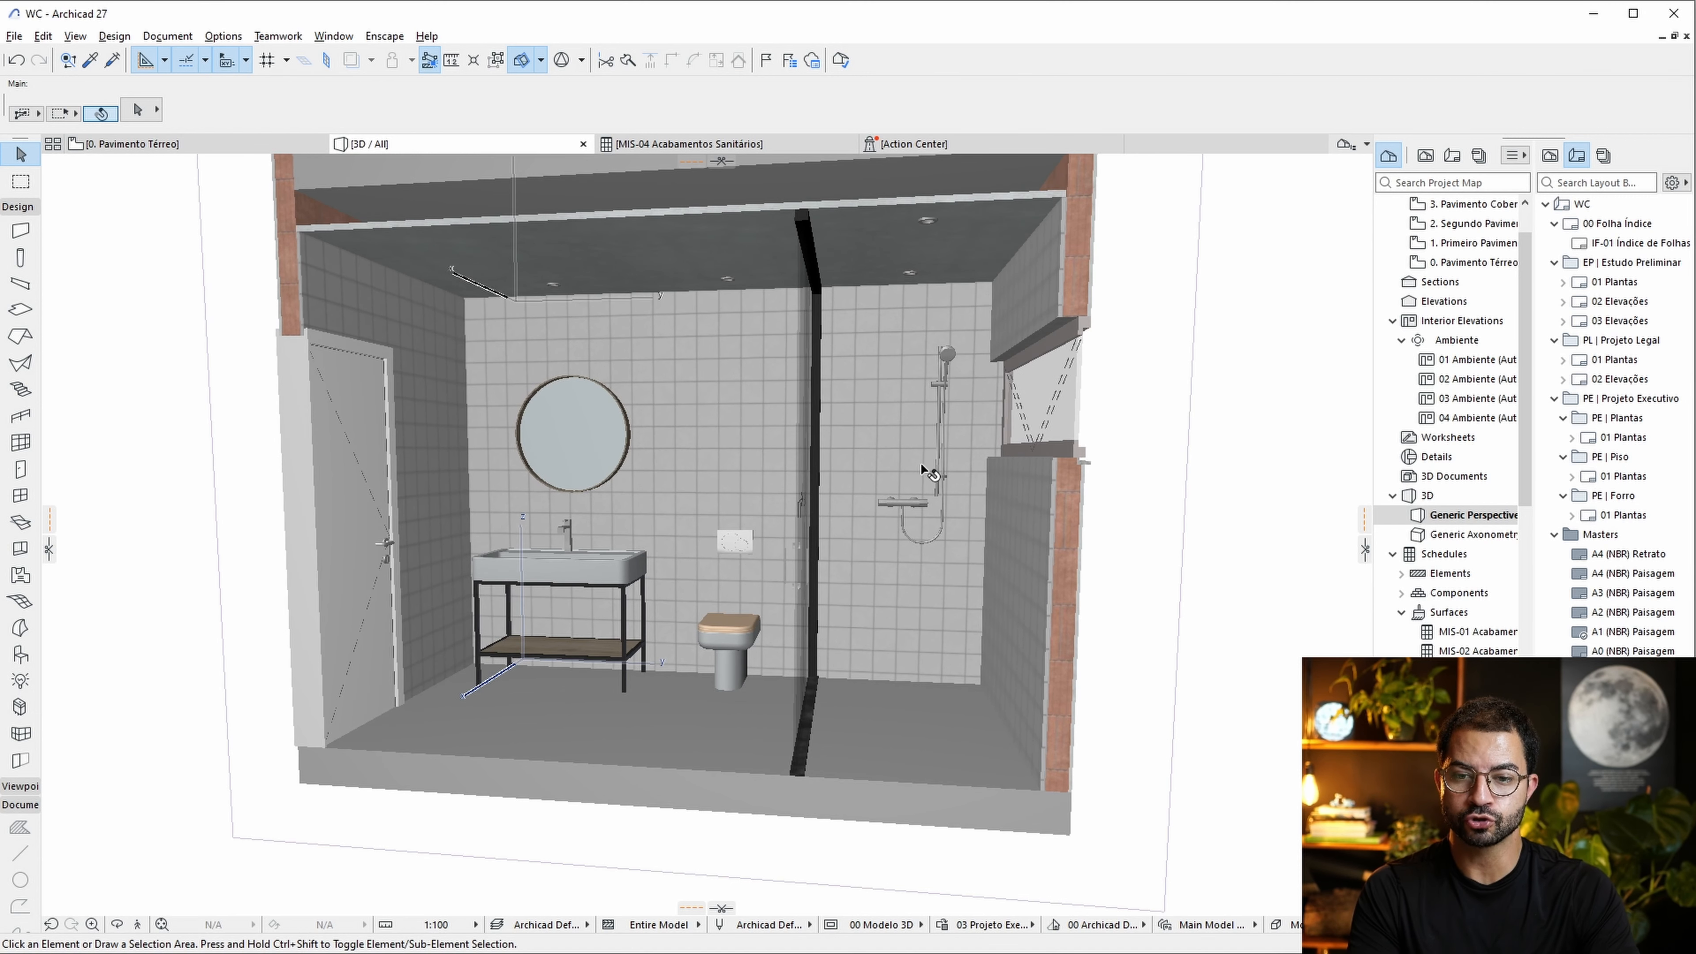
{"action": "scroll", "coordinate": [656, 558], "scroll_direction": "up", "scroll_amount": 5}
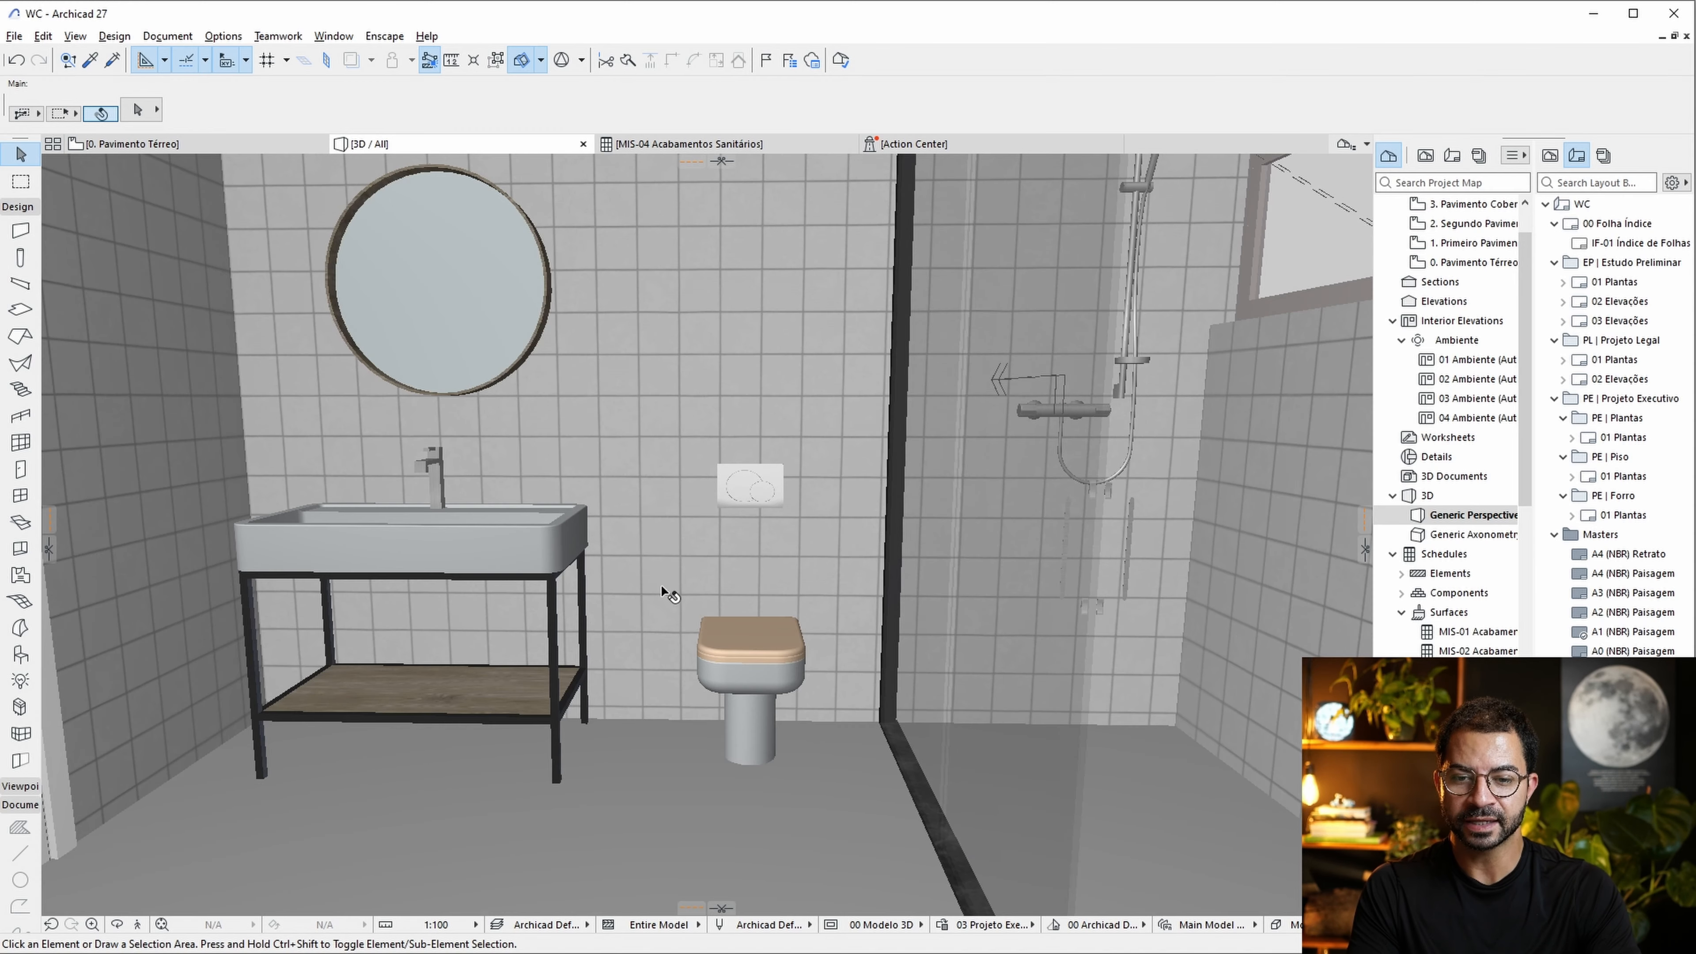
{"action": "scroll", "coordinate": [554, 510], "scroll_direction": "down", "scroll_amount": 3}
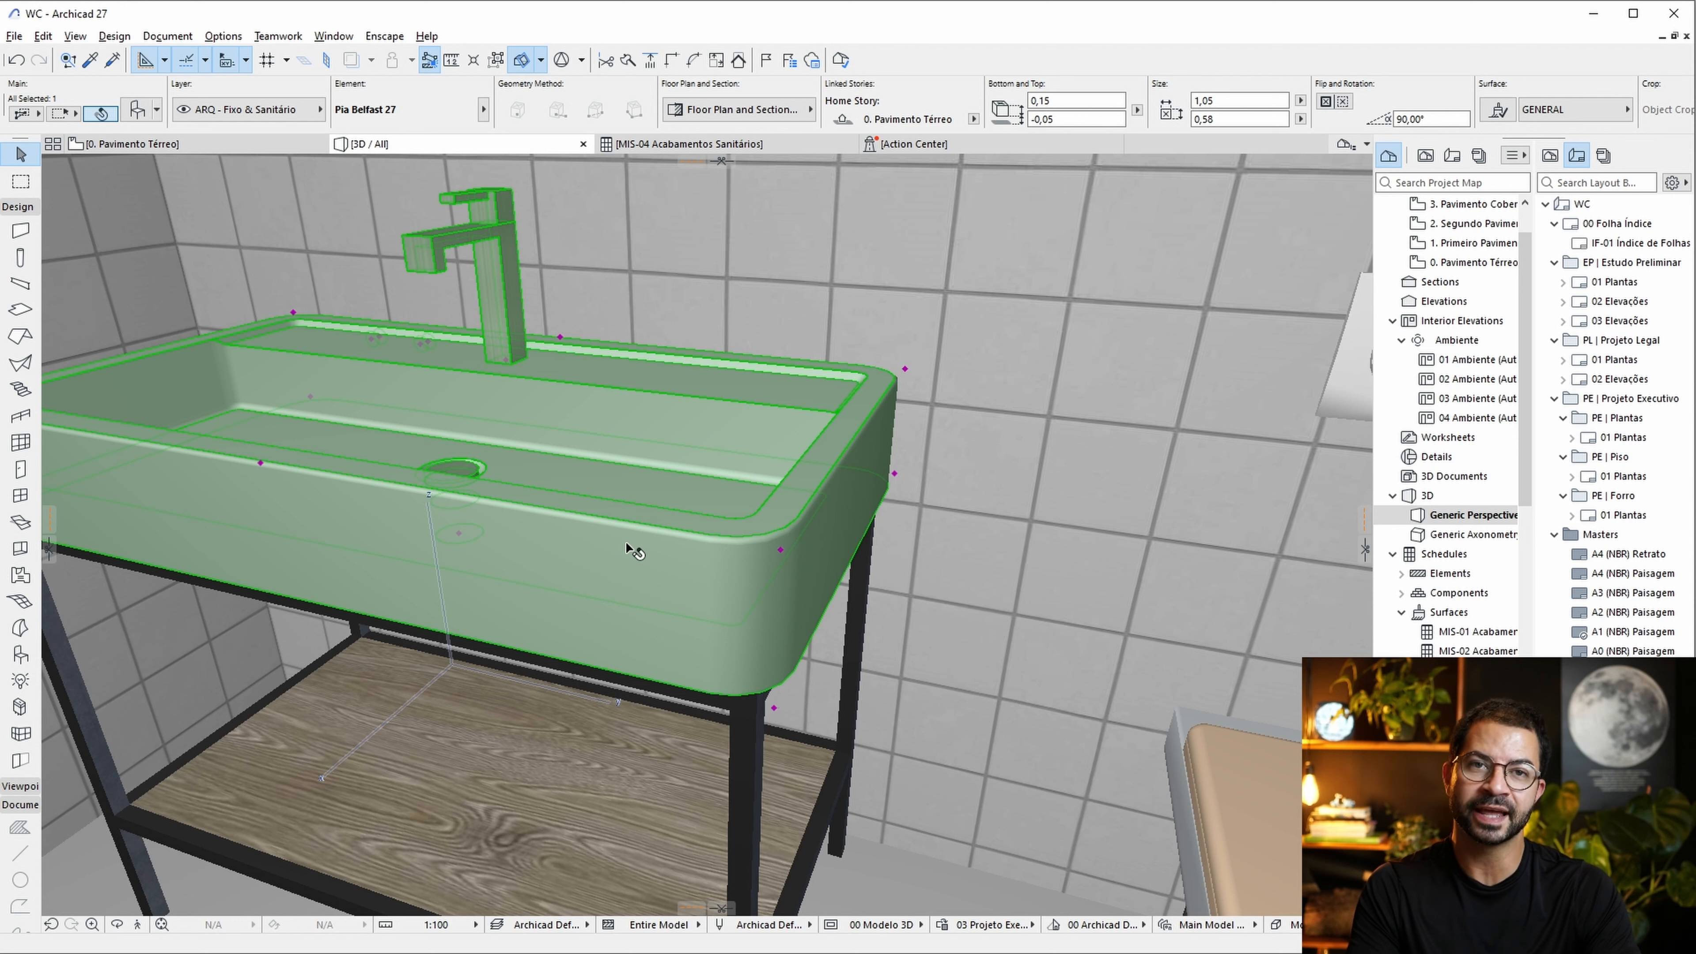
{"action": "left_click", "coordinate": [20, 654]}
{"action": "key", "text": "ctrl+t"}
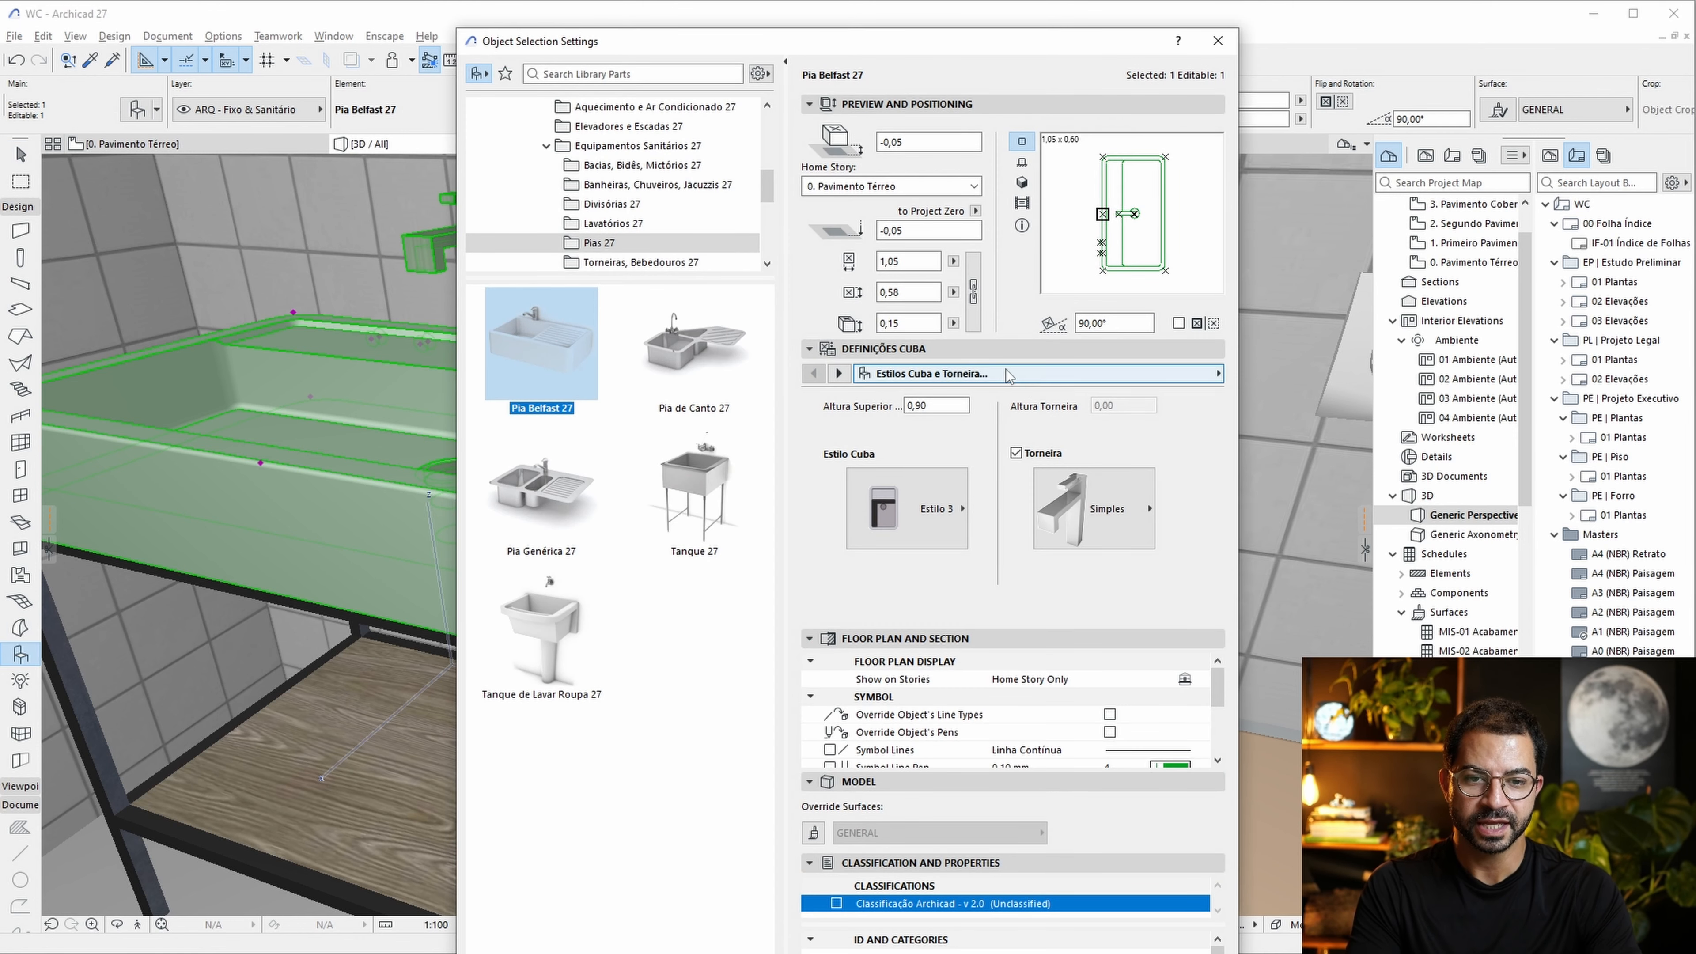
{"action": "left_click", "coordinate": [1010, 374]}
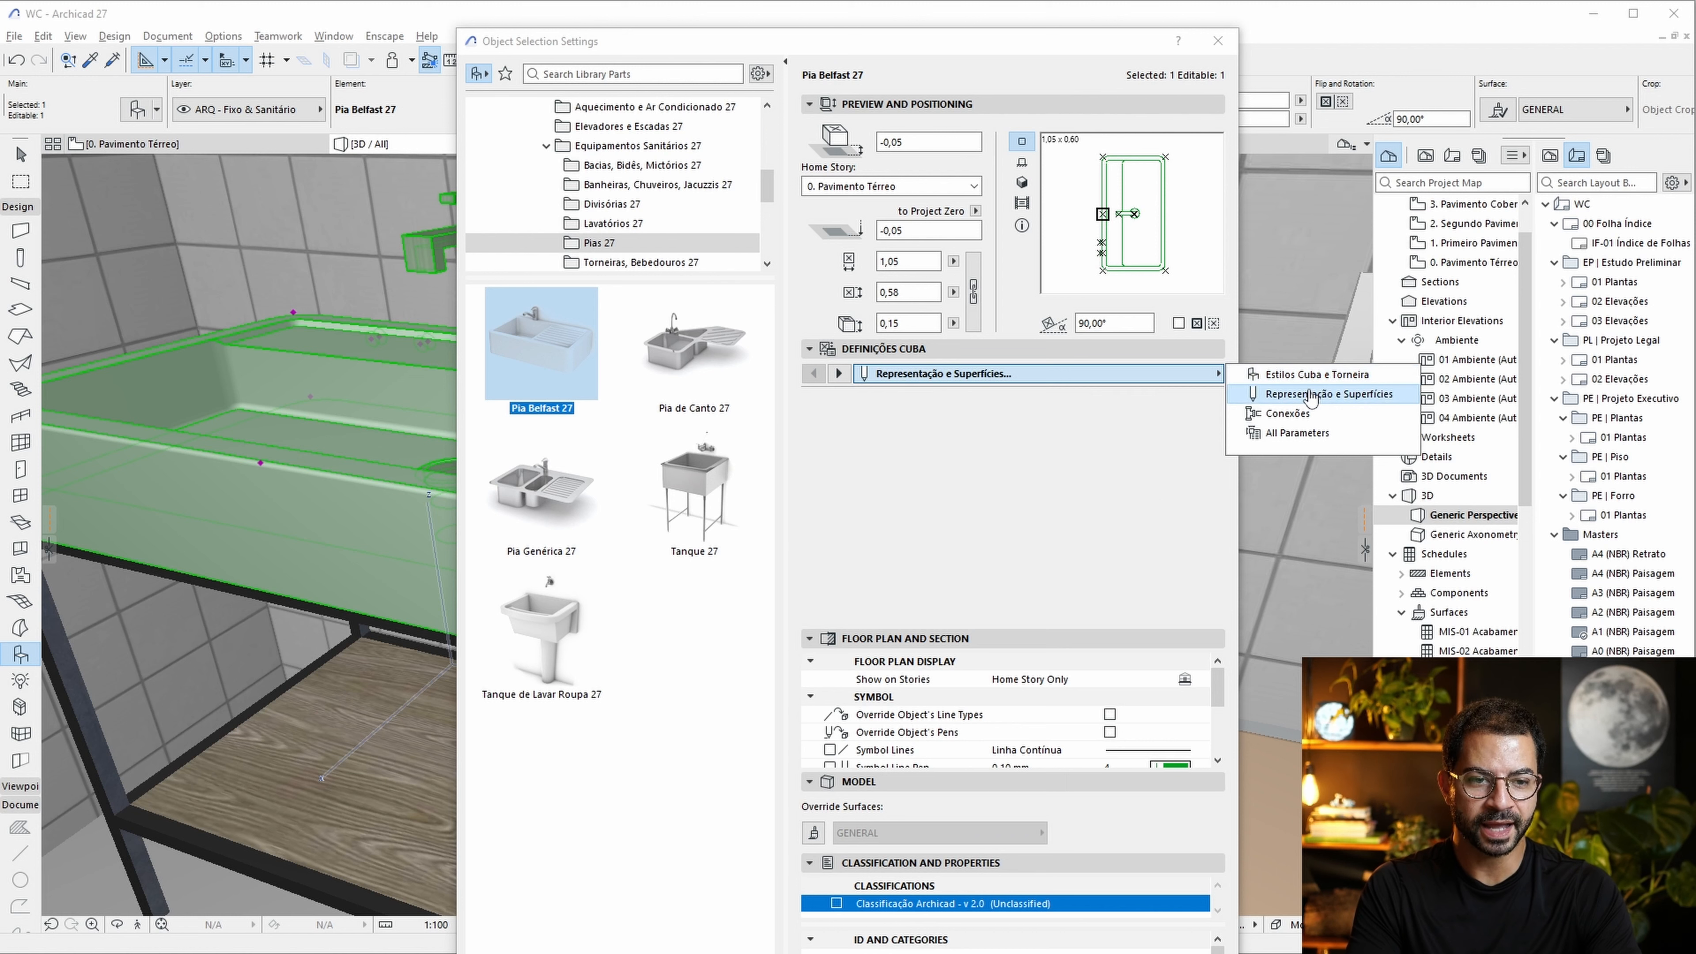
{"action": "left_click", "coordinate": [1130, 441]}
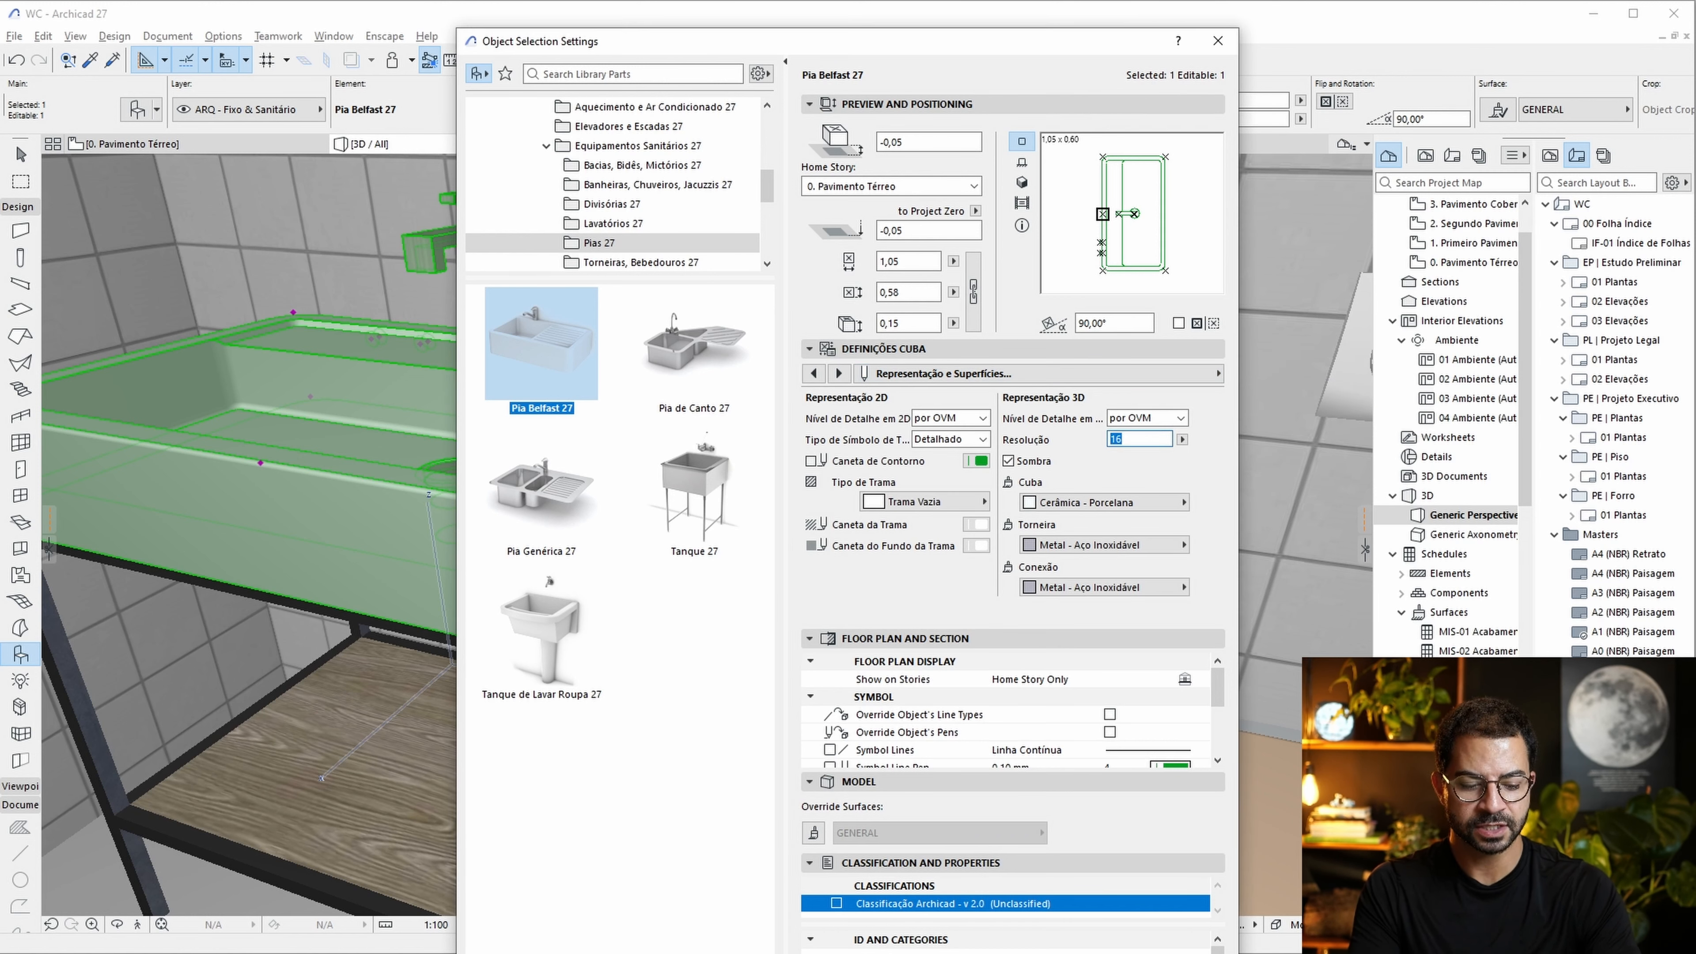
{"action": "key", "text": "Tab"}
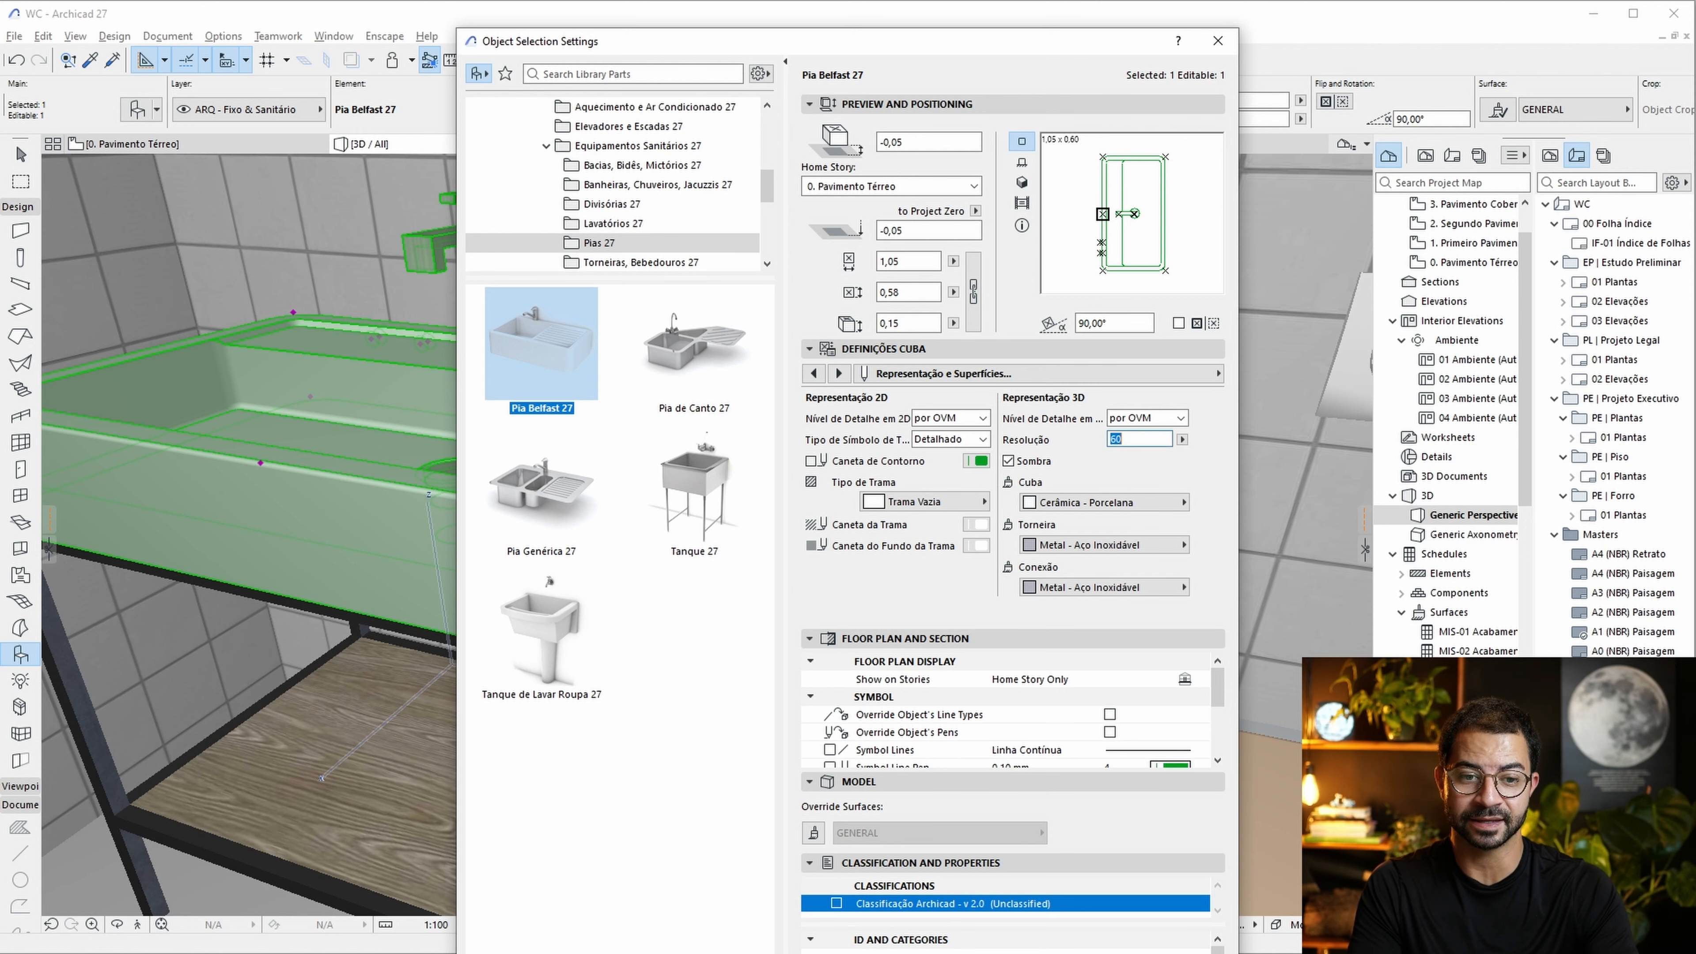
{"action": "key", "text": "Return"}
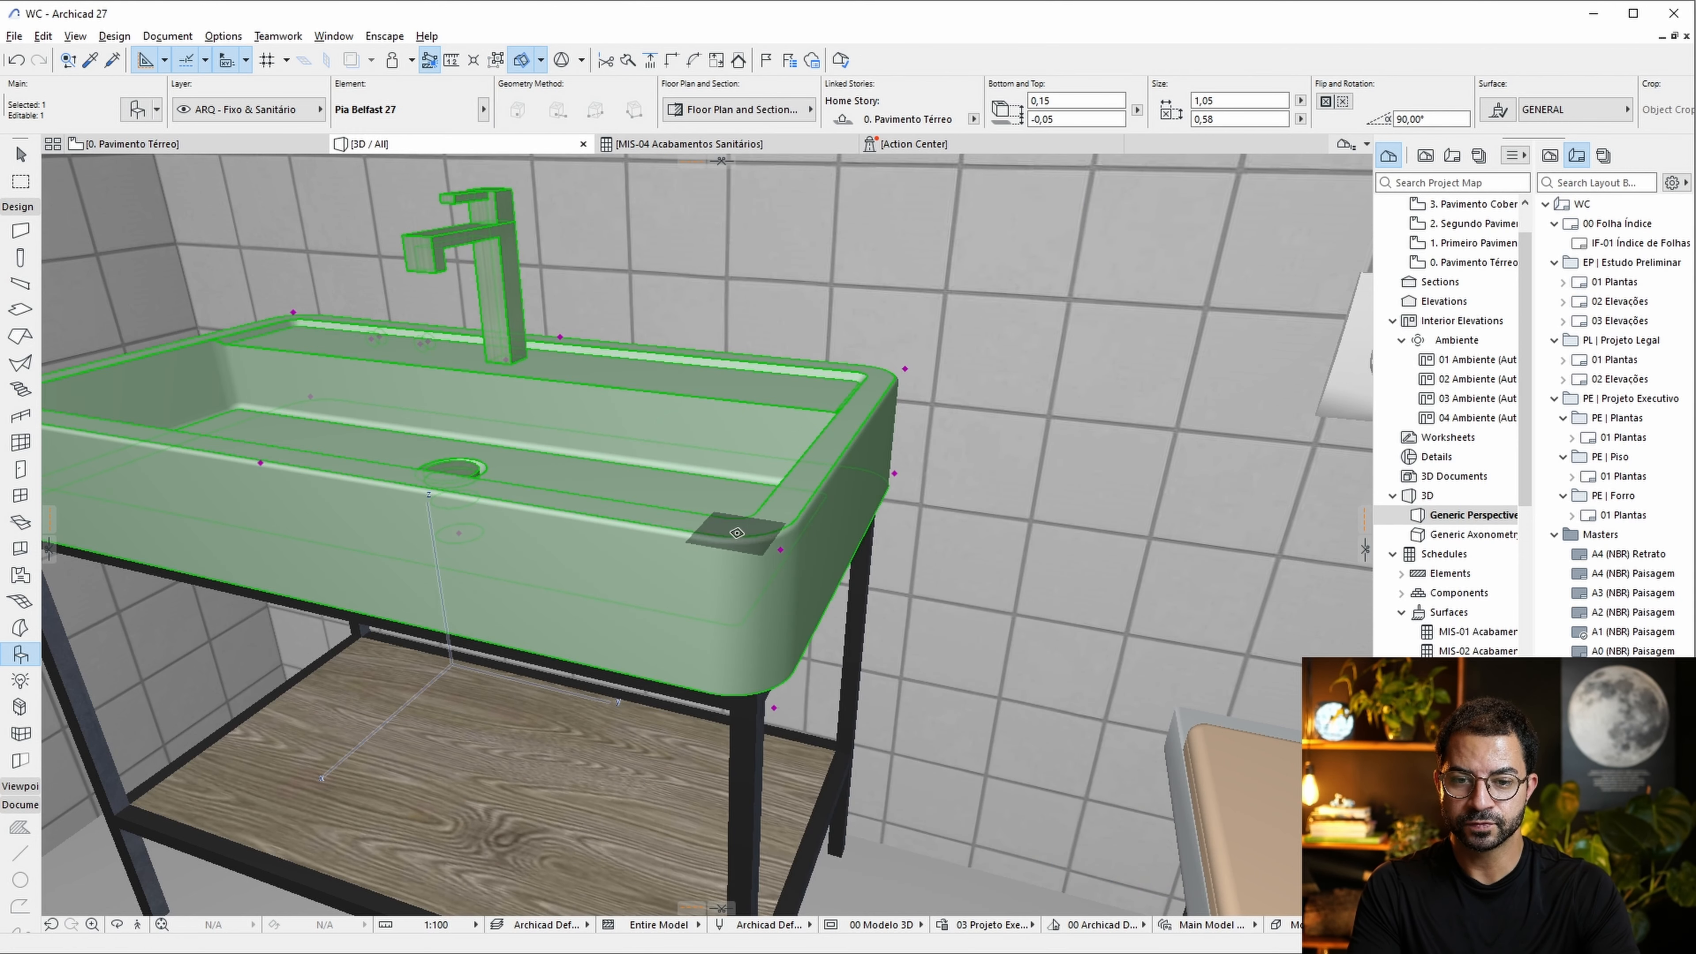
Bring the ceiling into view and select the recessed ceiling lamps.
{"action": "scroll", "coordinate": [759, 519], "scroll_direction": "down", "scroll_amount": 10}
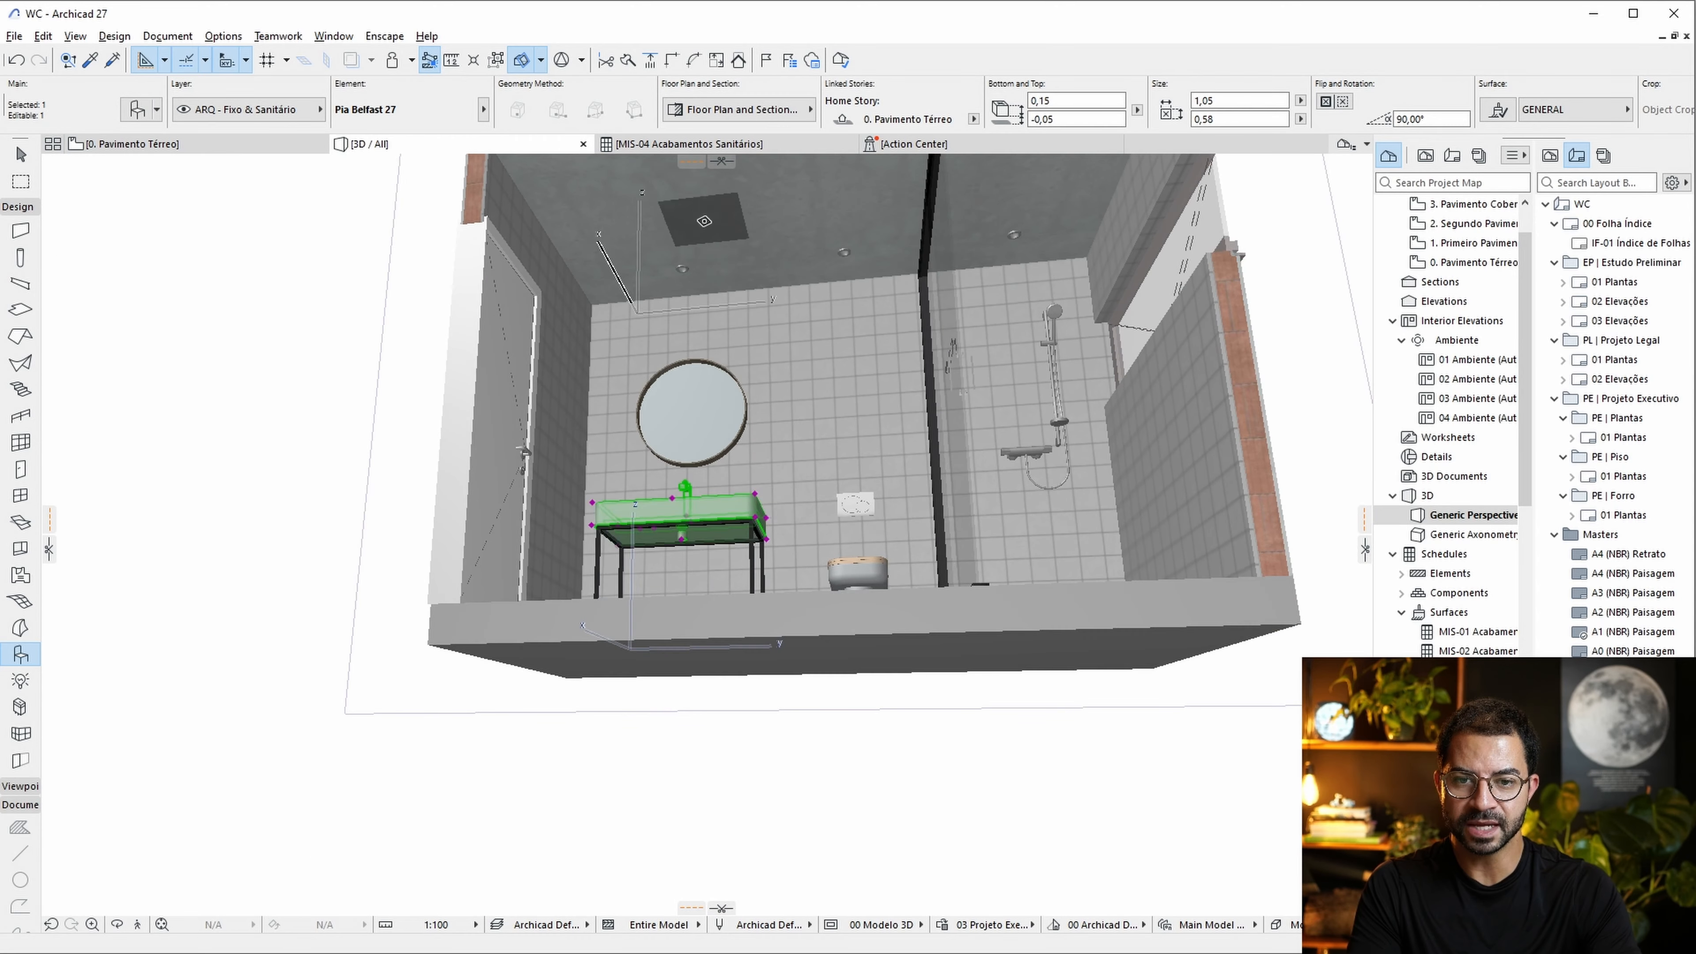
{"action": "scroll", "coordinate": [705, 221], "scroll_direction": "up", "scroll_amount": 5}
{"action": "middle_click_drag", "start_coordinate": [735, 265], "coordinate": [735, 420]}
{"action": "scroll", "coordinate": [731, 514], "scroll_direction": "down", "scroll_amount": 3}
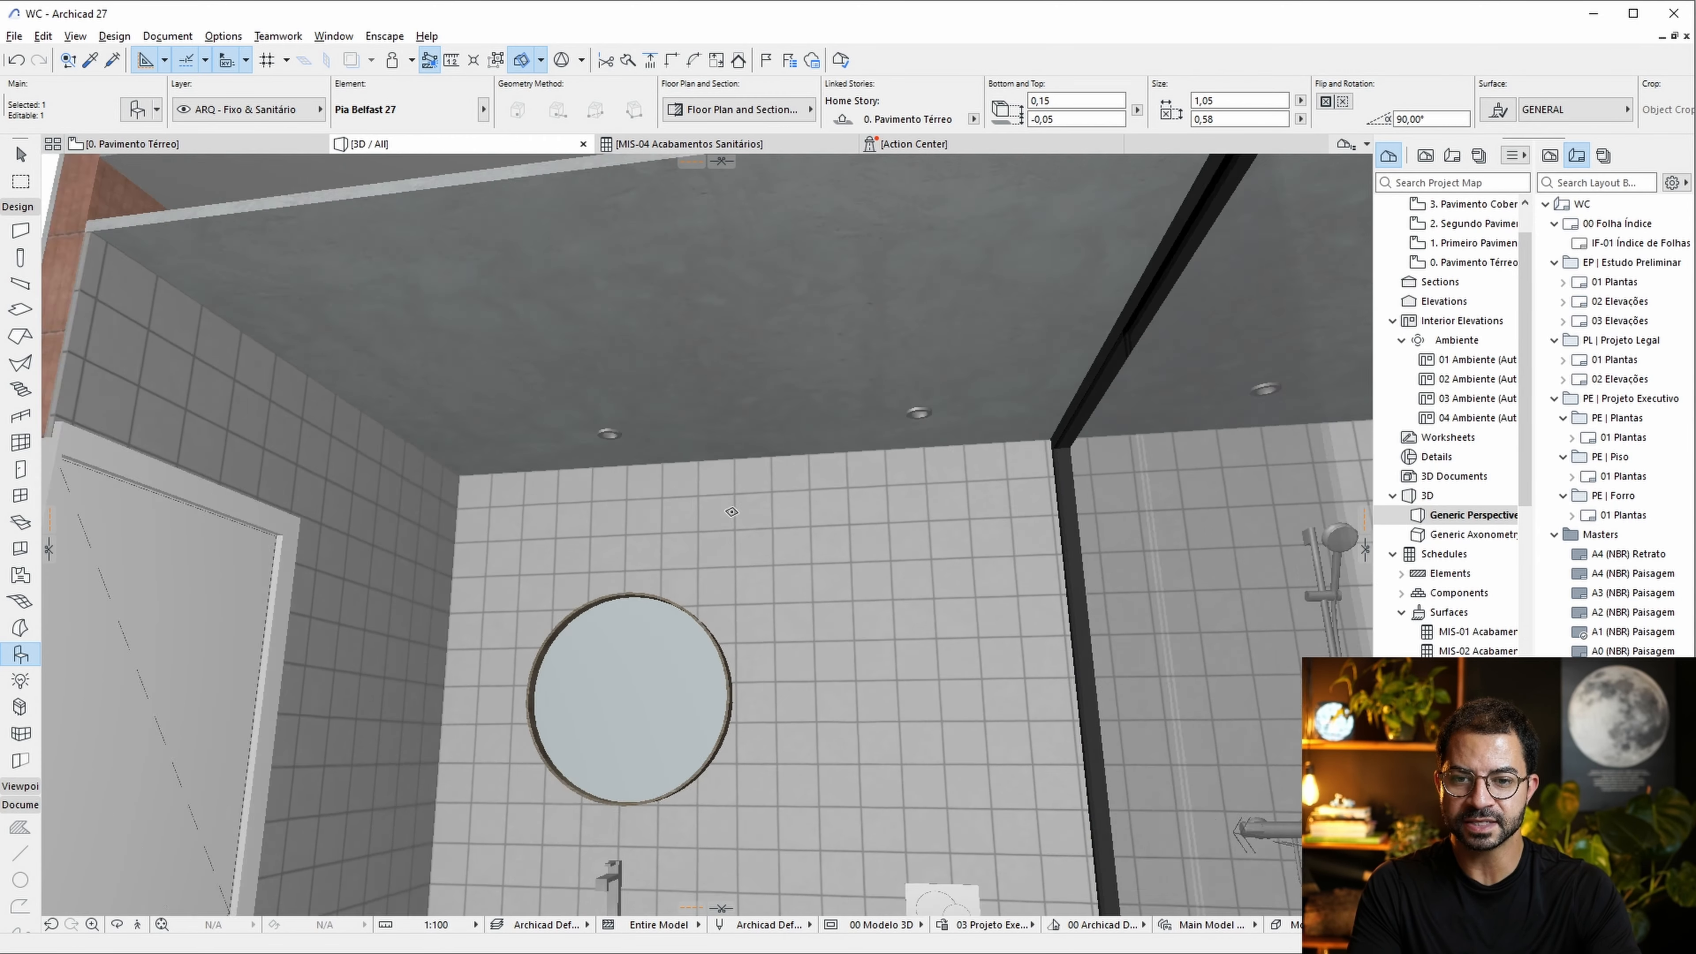
{"action": "middle_click_drag", "start_coordinate": [753, 520], "coordinate": [722, 547]}
{"action": "left_click", "coordinate": [20, 154]}
{"action": "left_click", "coordinate": [576, 457]}
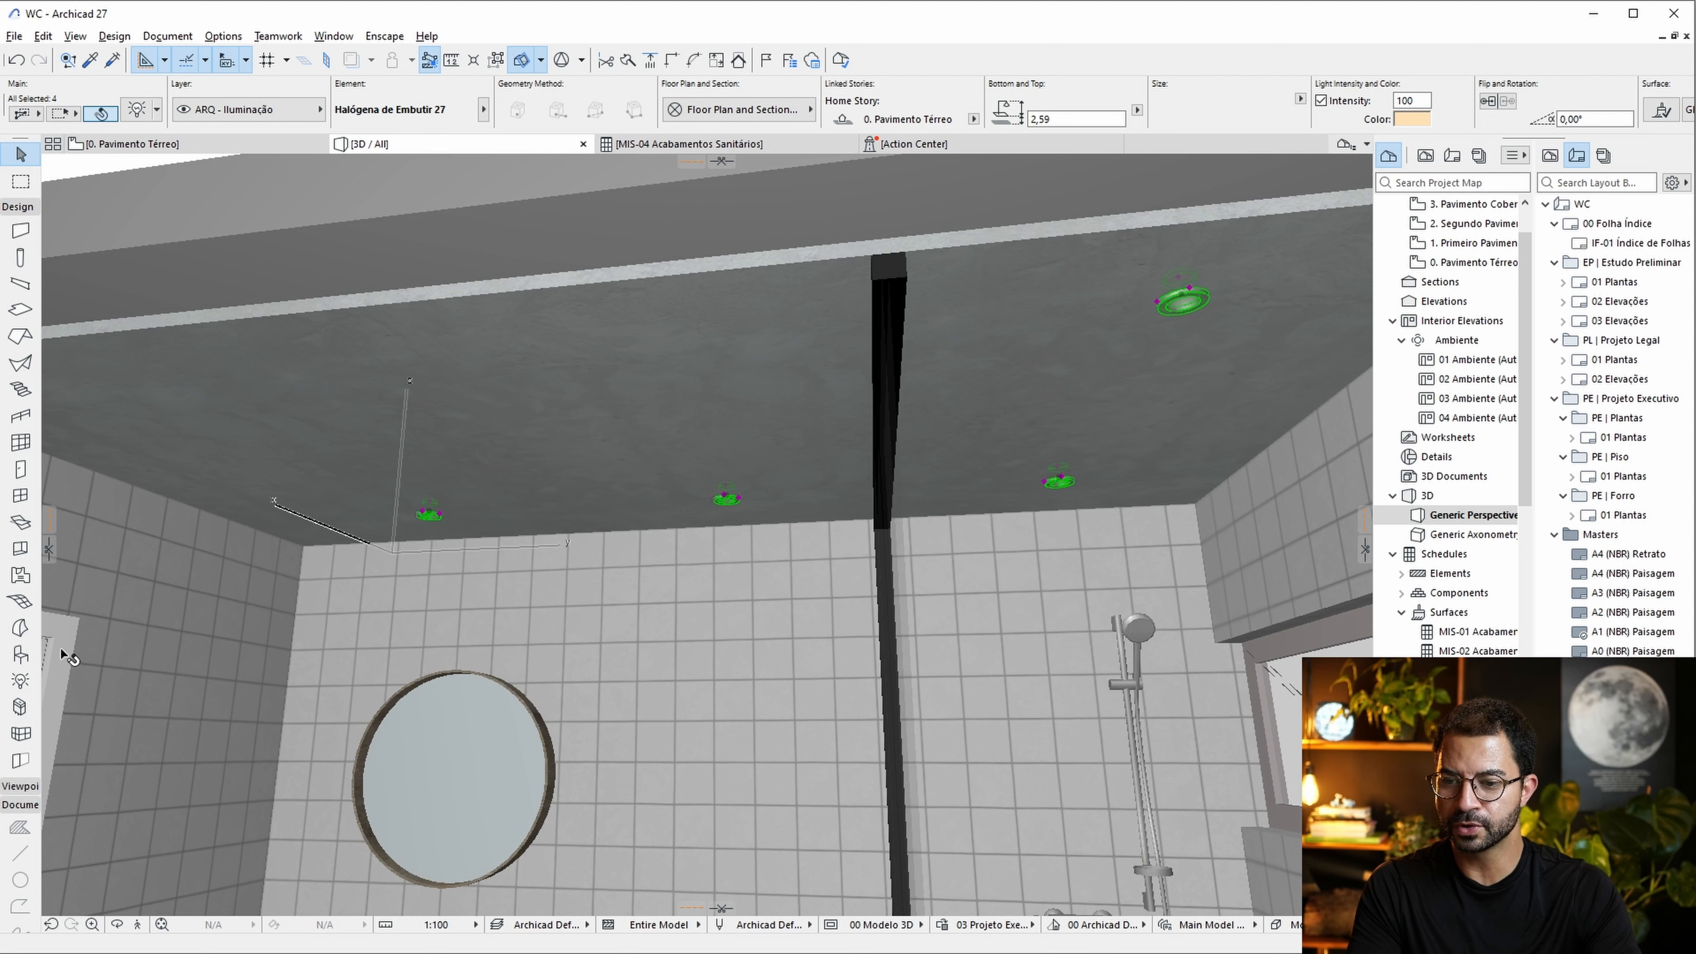
Set the Halógena de Embutir 27 lamps' Tipo de Símbolo to Realístico in Representação na Planta.
{"action": "double_click", "coordinate": [20, 680]}
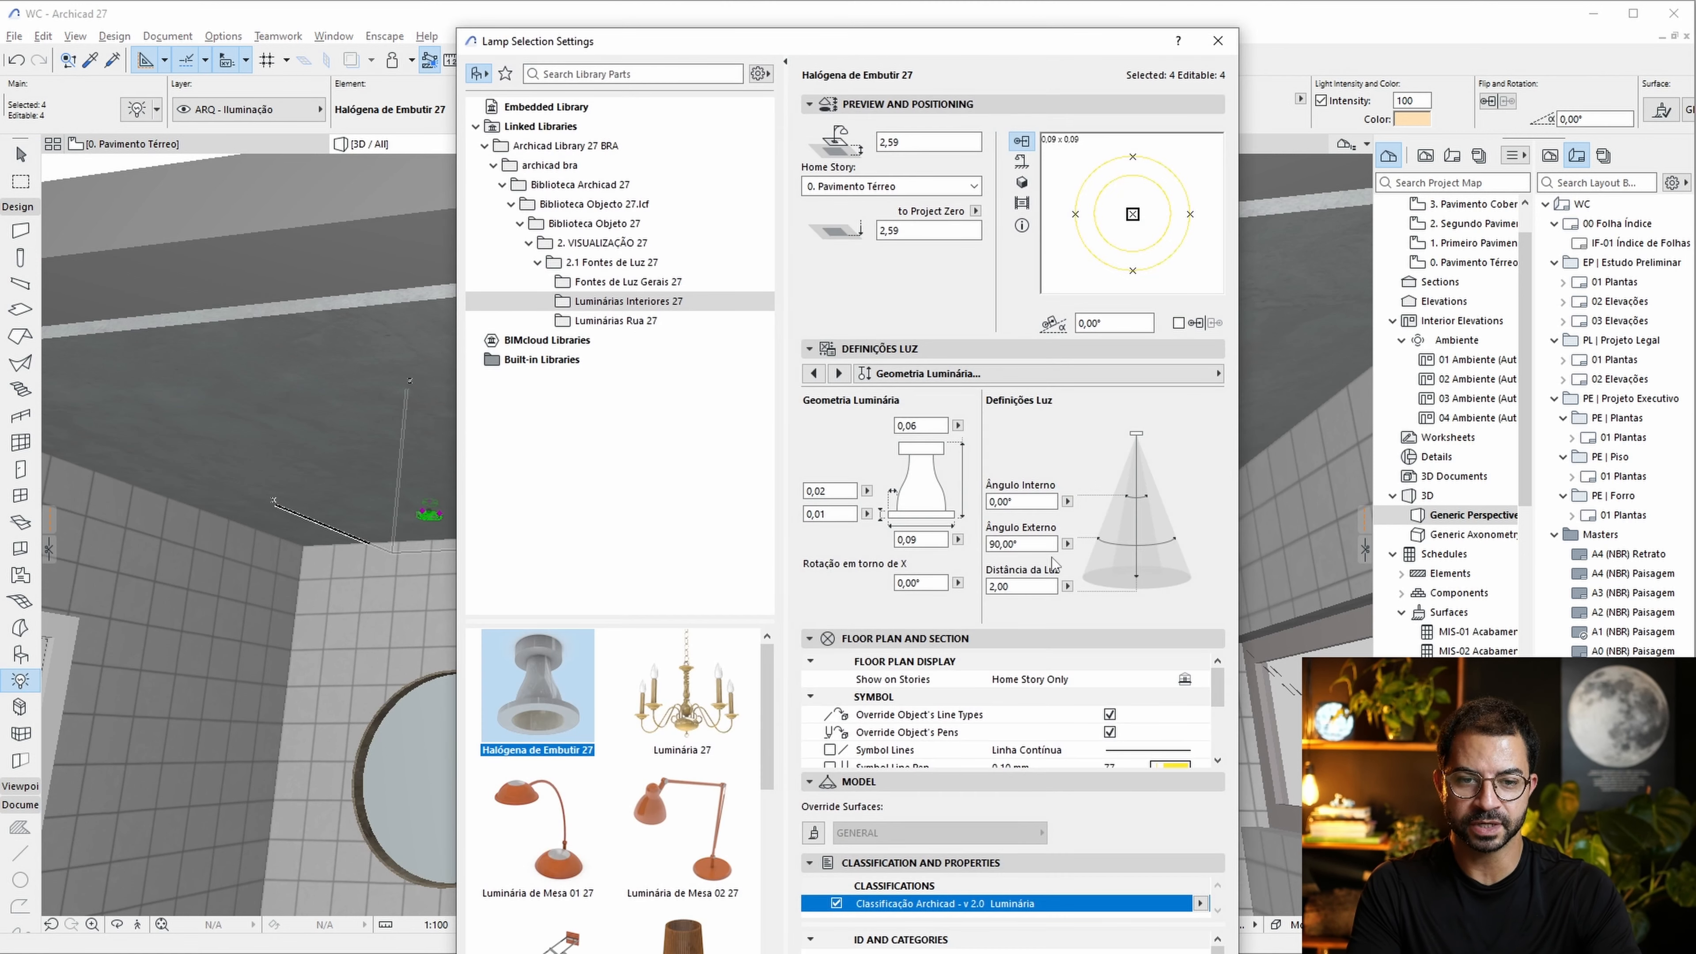
{"action": "left_click", "coordinate": [1080, 374]}
{"action": "left_click", "coordinate": [1319, 414]}
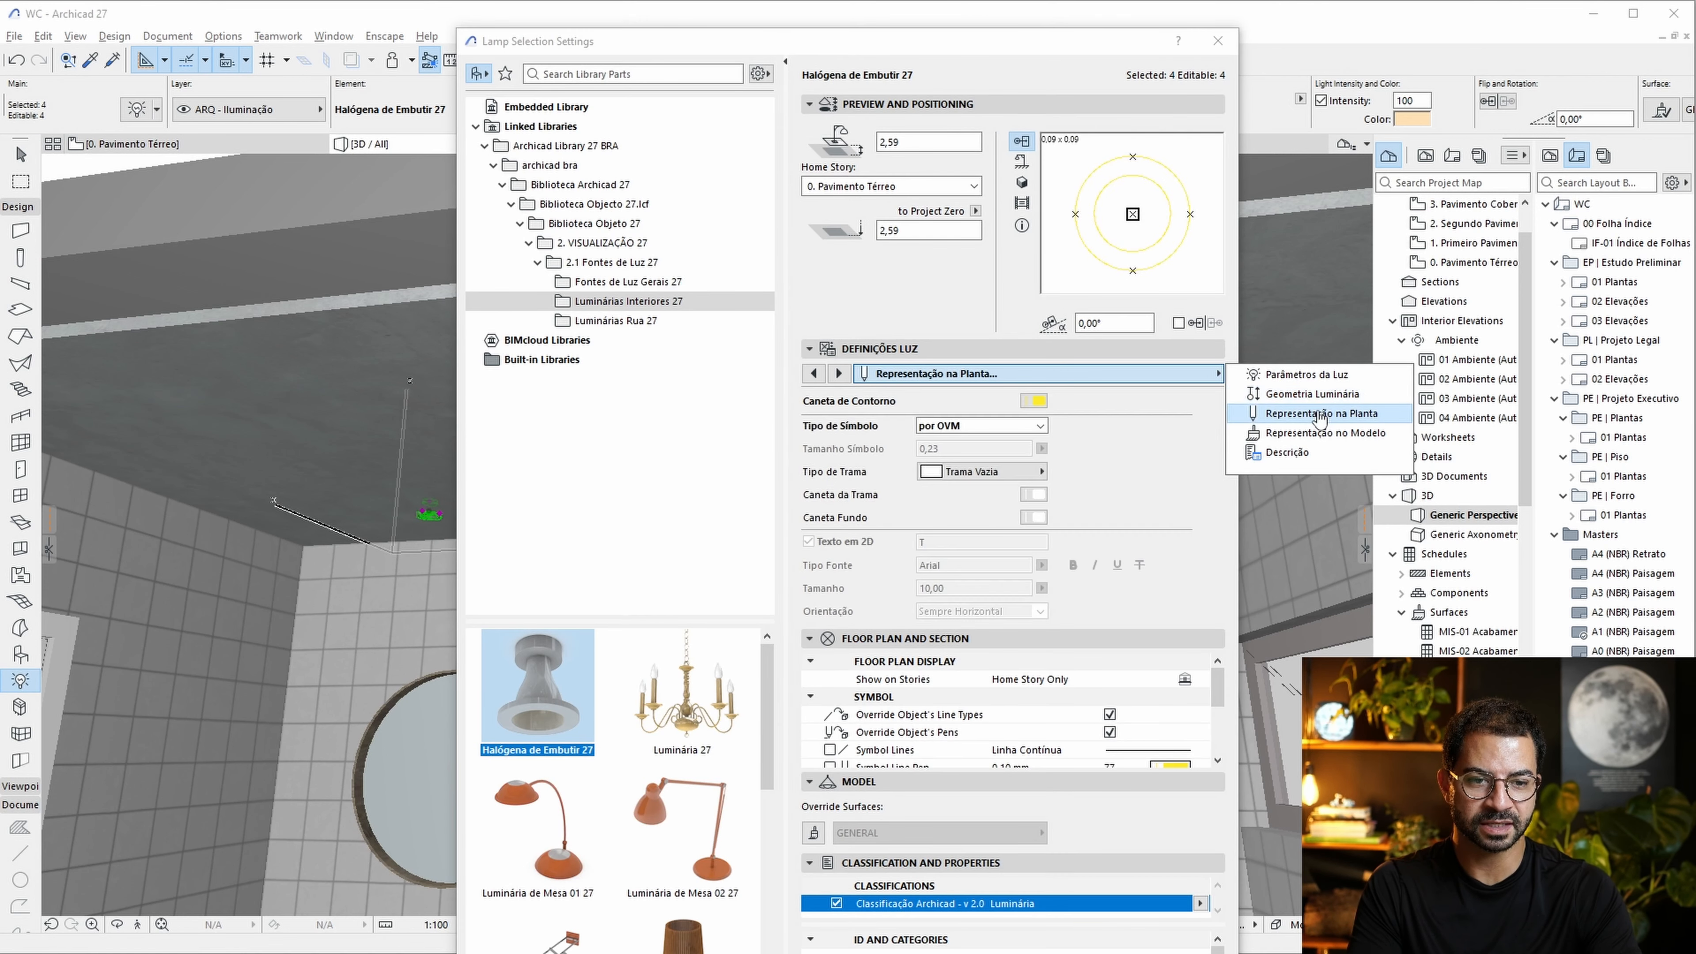
{"action": "left_click", "coordinate": [968, 421]}
{"action": "left_click", "coordinate": [973, 424]}
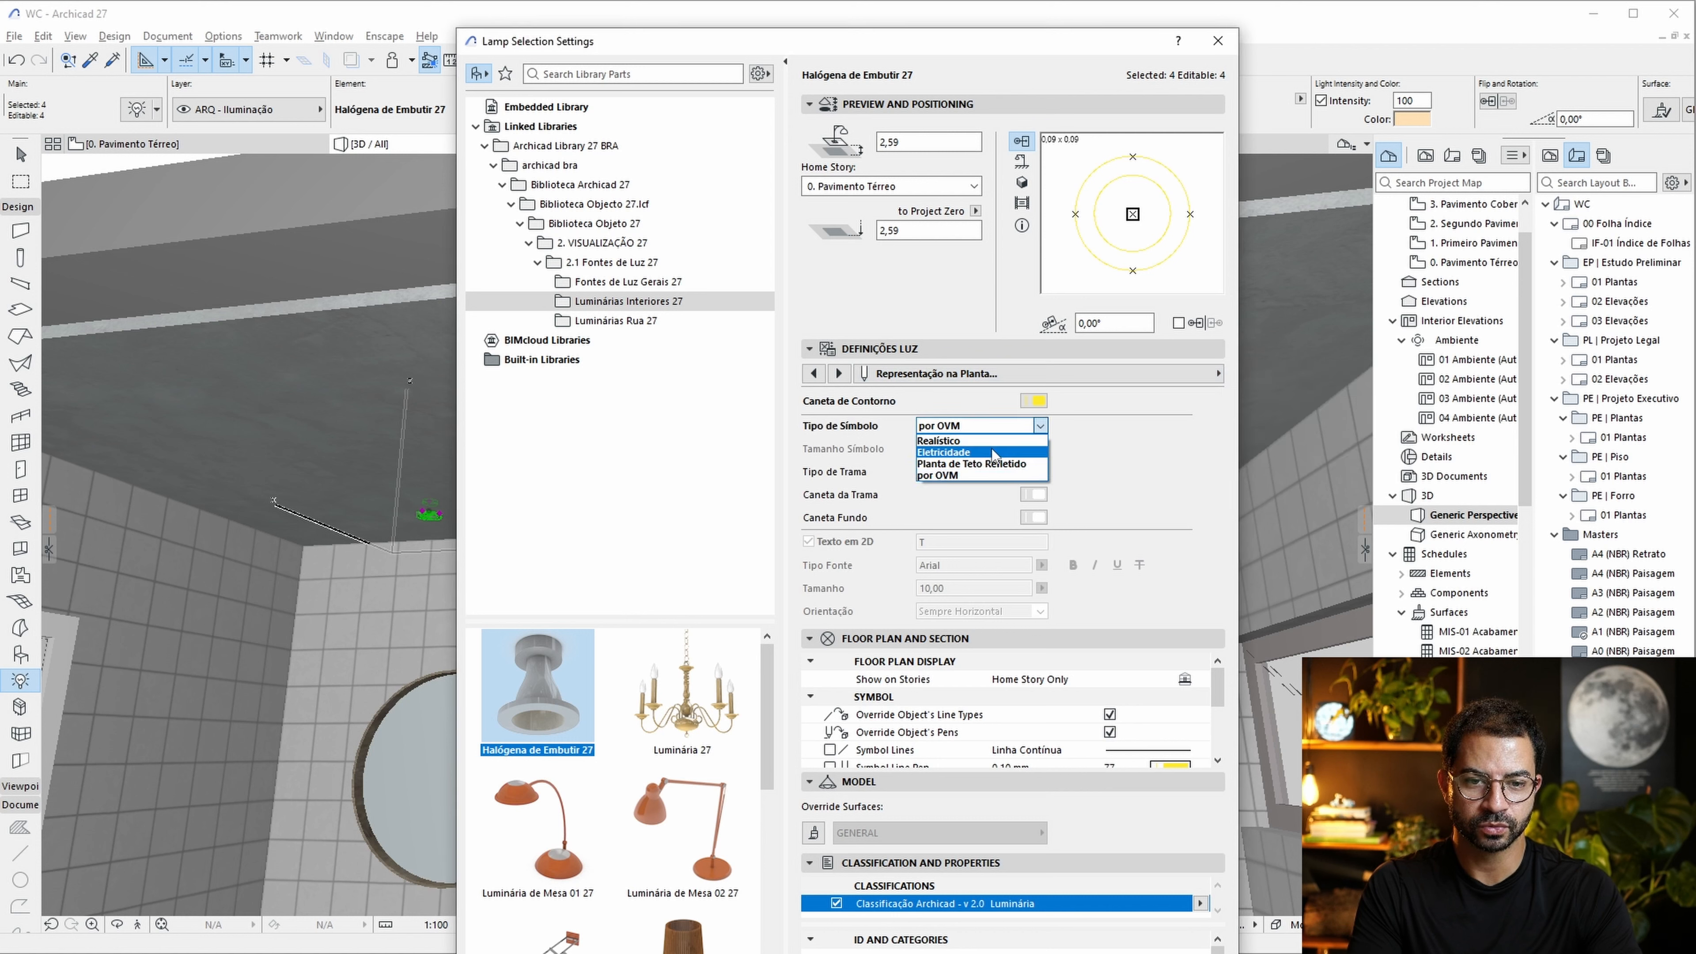
{"action": "left_click", "coordinate": [996, 441]}
{"action": "left_click", "coordinate": [1176, 378]}
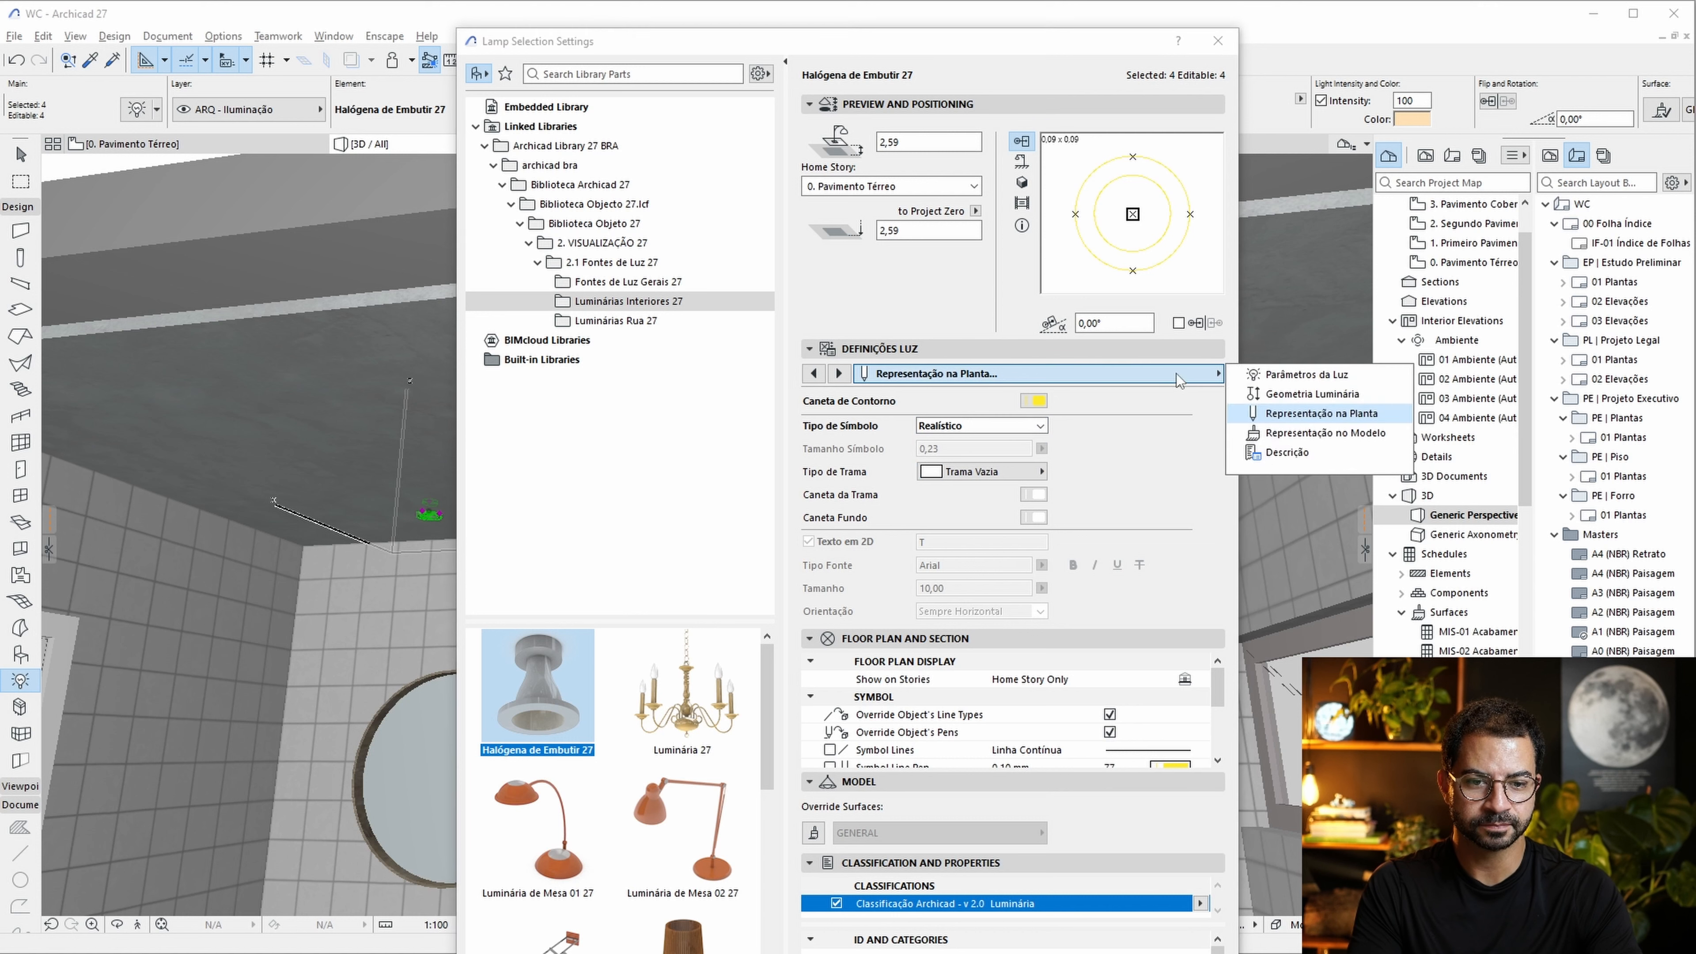
{"action": "left_click", "coordinate": [1297, 436]}
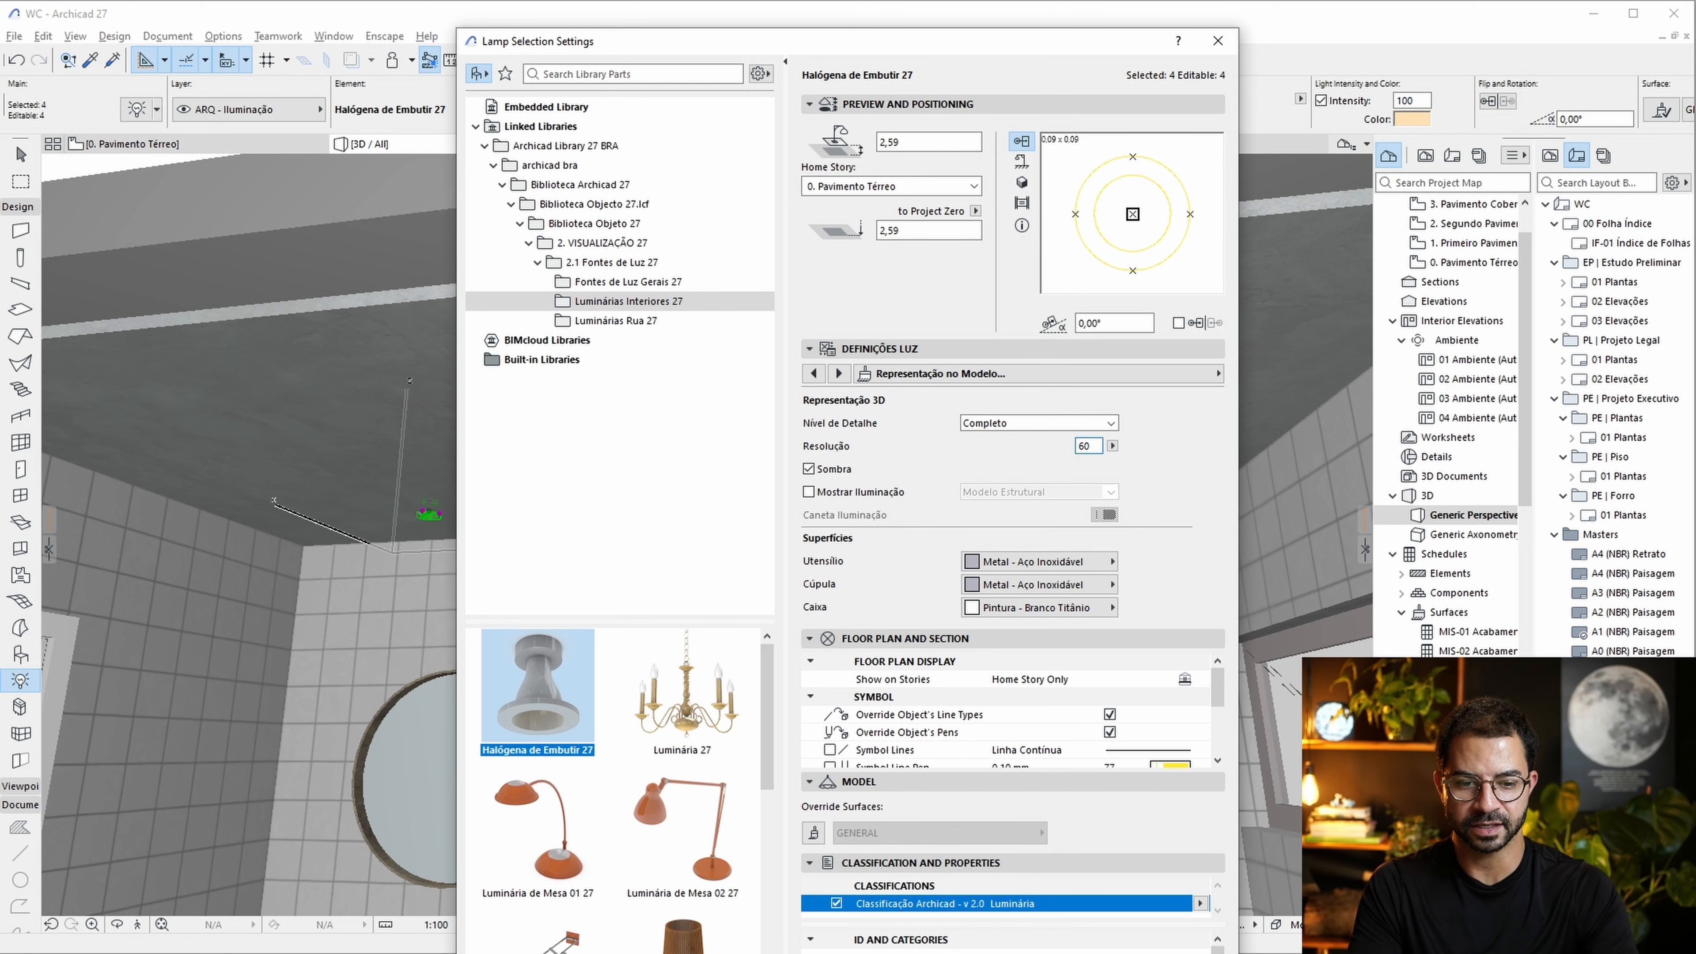
{"action": "key", "text": "Return"}
Orbit around a recessed lamp to check it, then return to the Arrow tool.
{"action": "scroll", "coordinate": [421, 521], "scroll_direction": "up", "scroll_amount": 5}
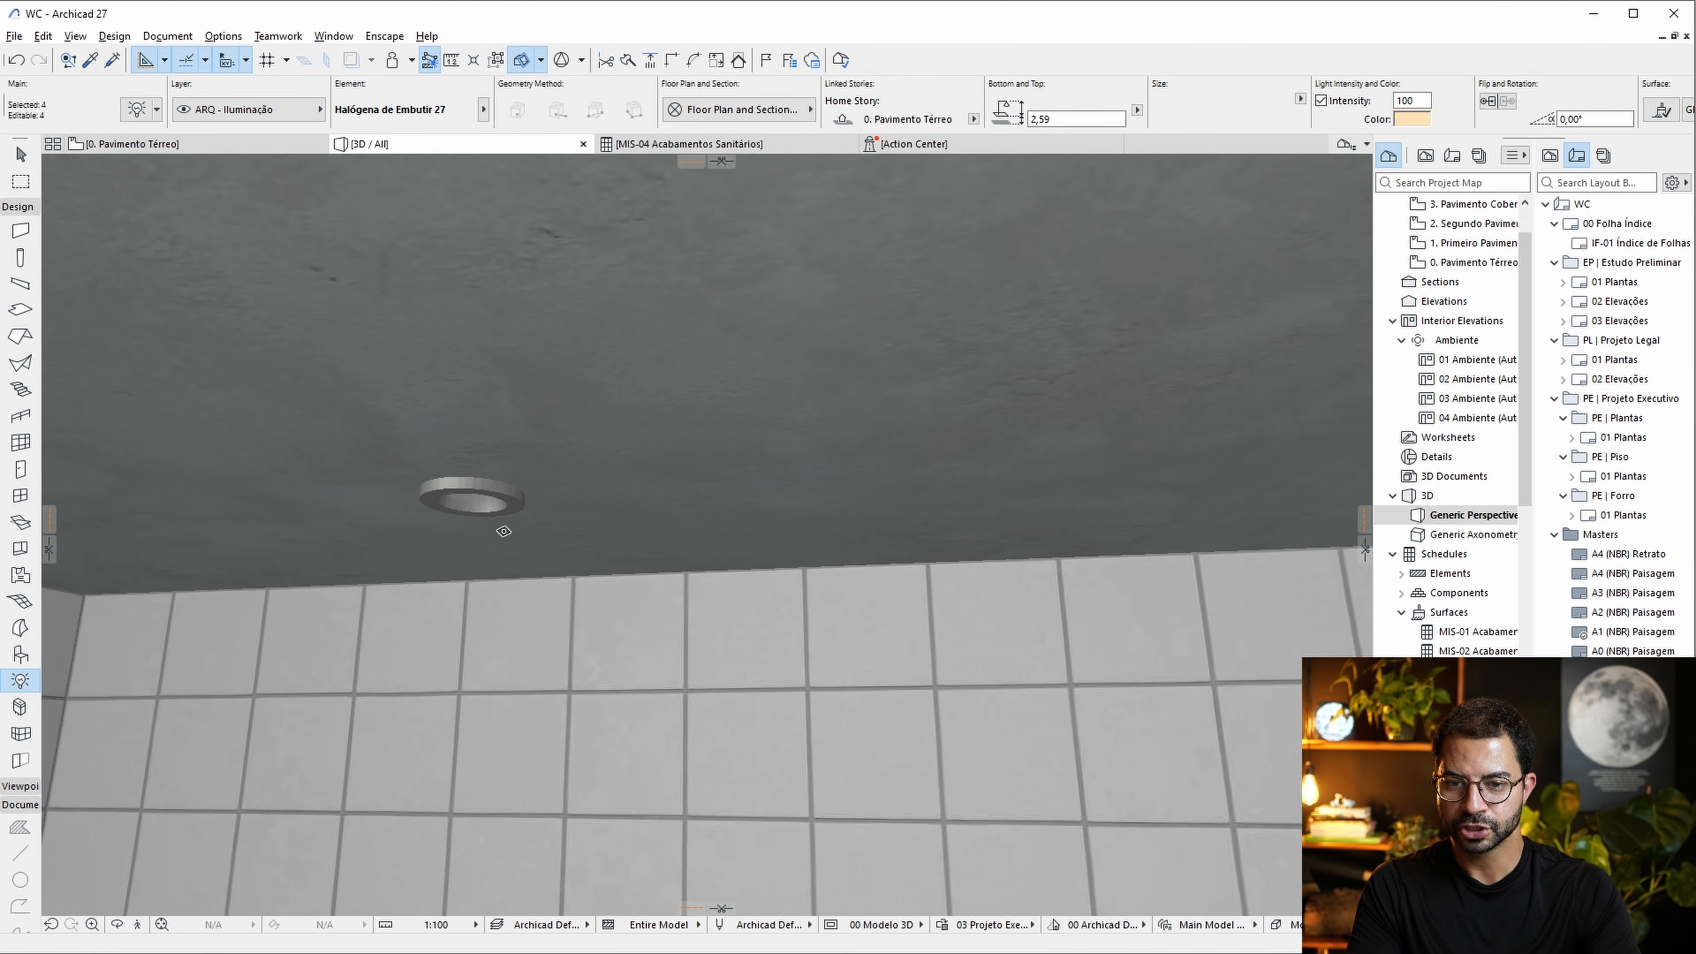
{"action": "middle_click_drag", "start_coordinate": [503, 527], "coordinate": [832, 644], "text": "shift"}
{"action": "scroll", "coordinate": [494, 507], "scroll_direction": "down", "scroll_amount": 5}
{"action": "key", "text": "w"}
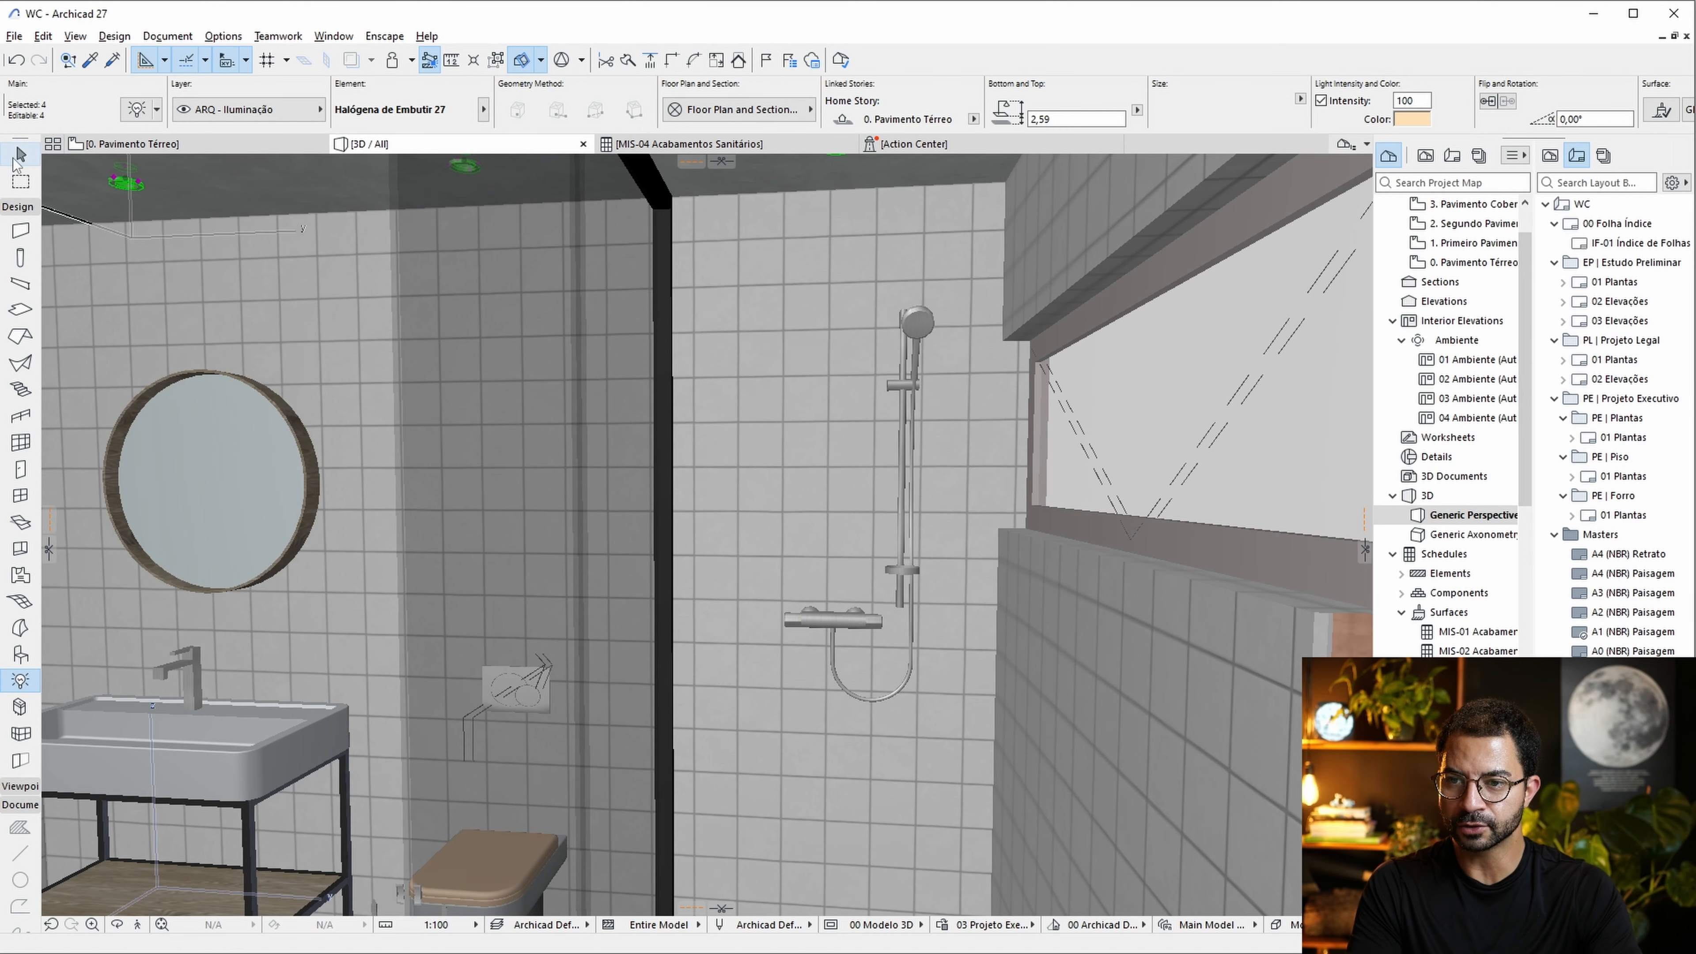
{"action": "left_click", "coordinate": [812, 631]}
{"action": "key", "text": "ctrl+t"}
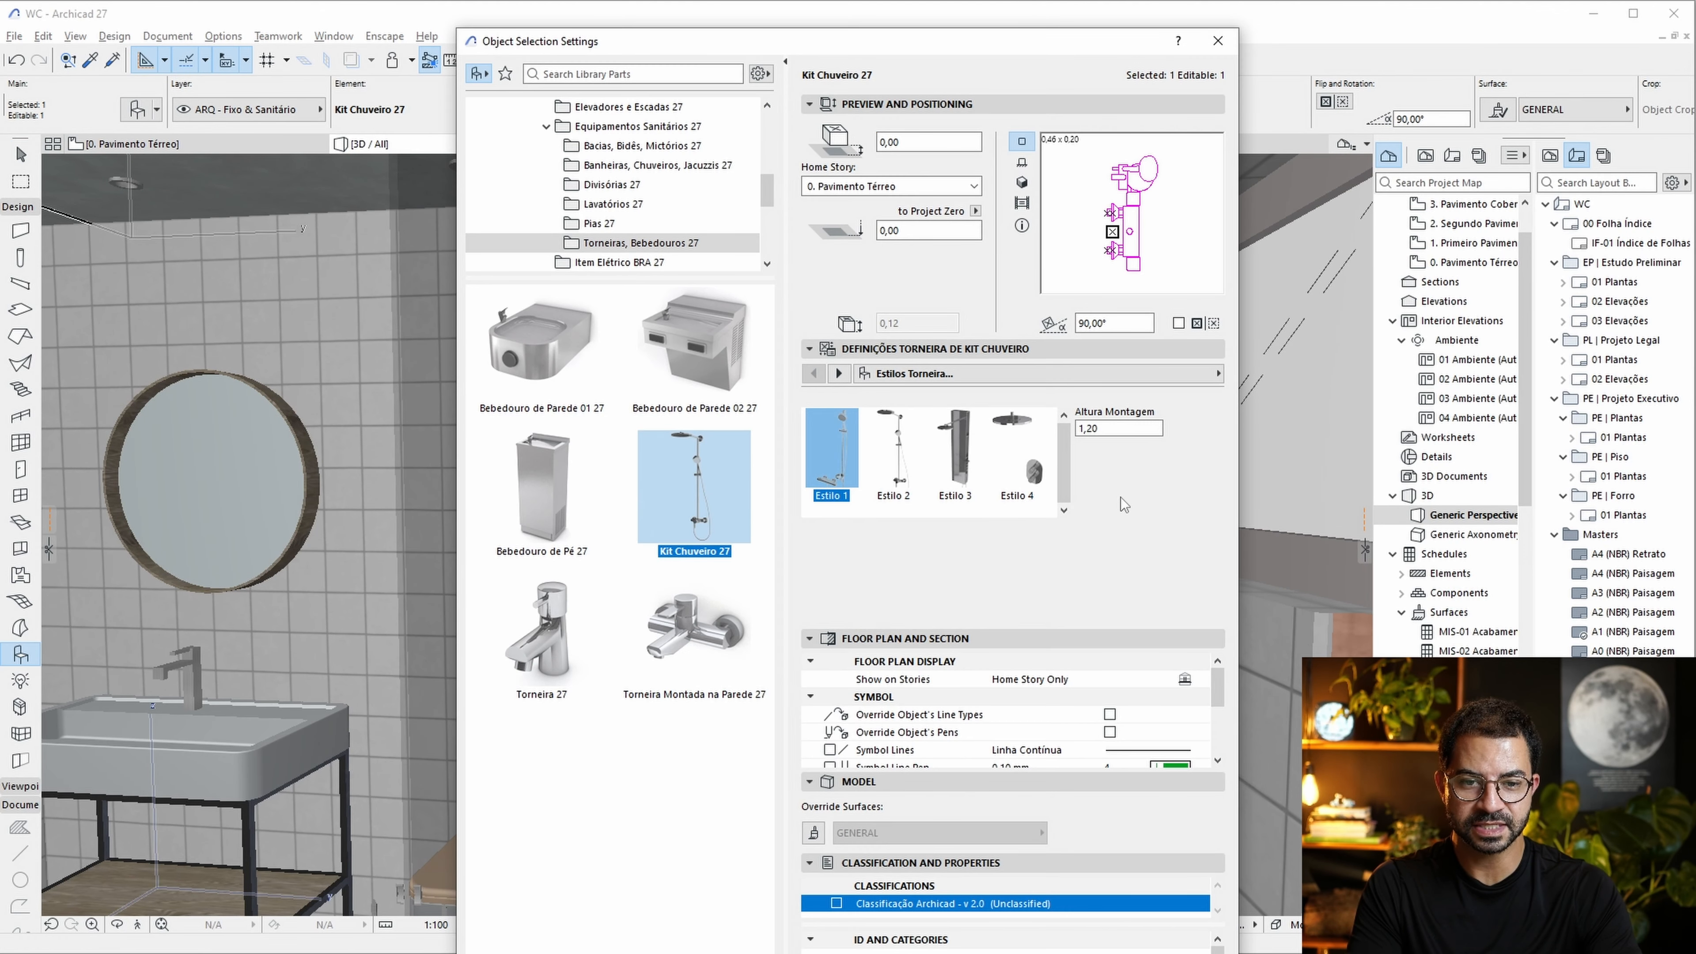
{"action": "left_click", "coordinate": [1069, 374]}
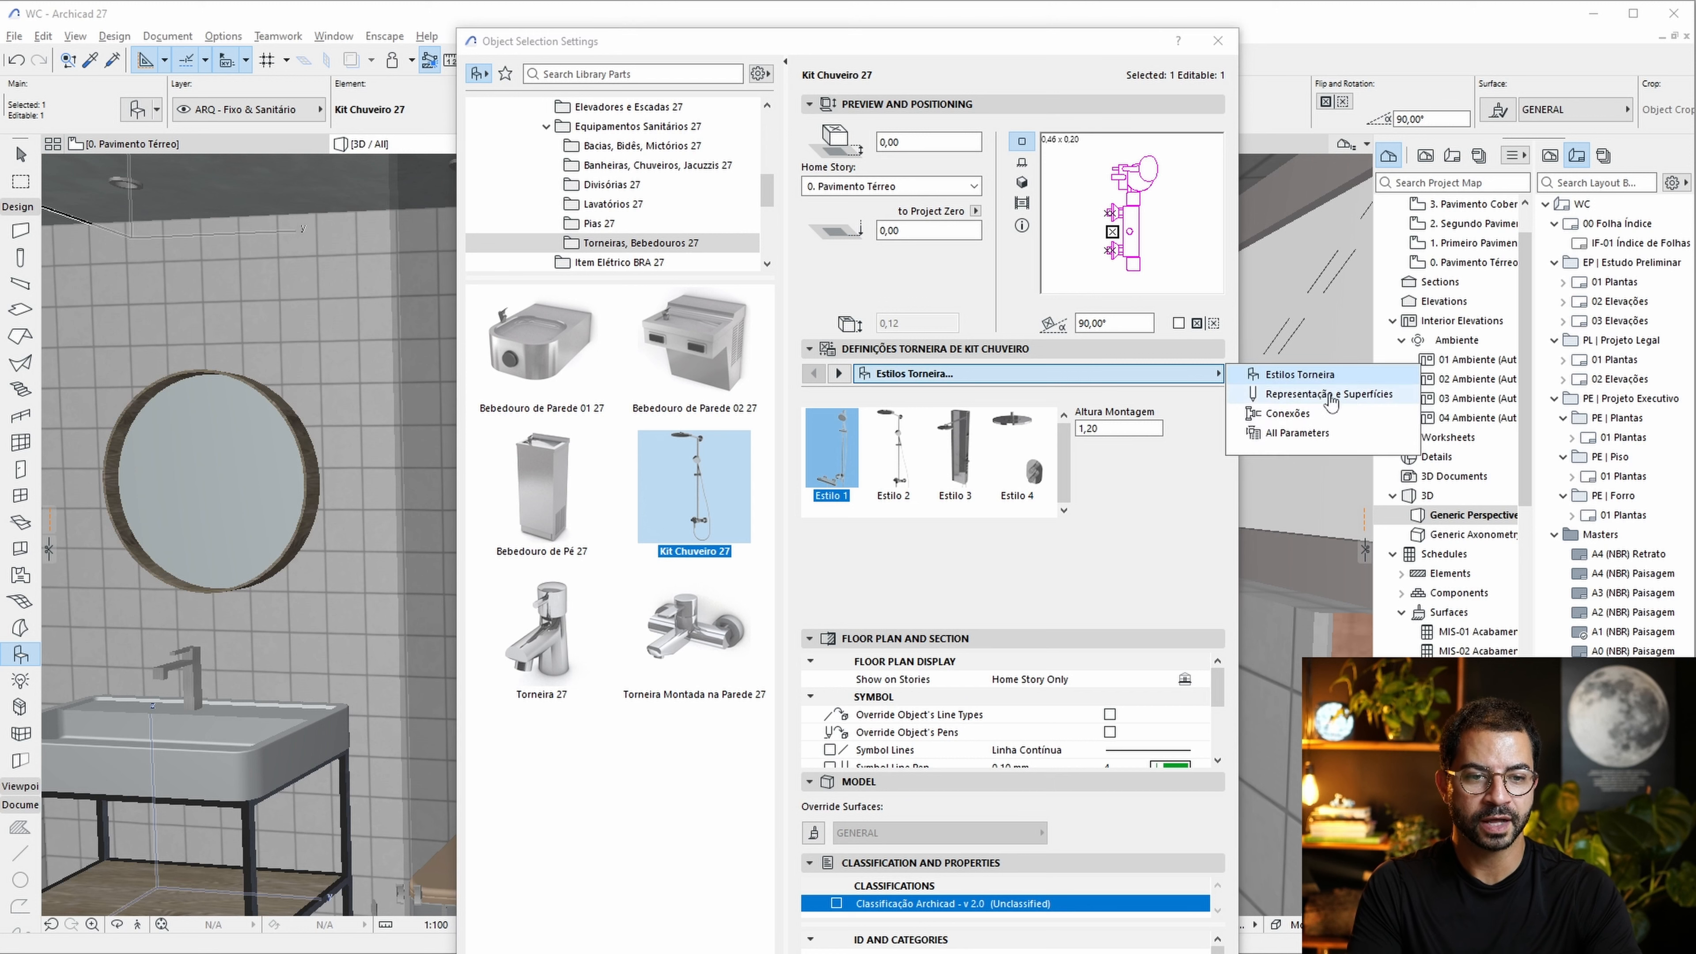
{"action": "left_click", "coordinate": [1327, 394]}
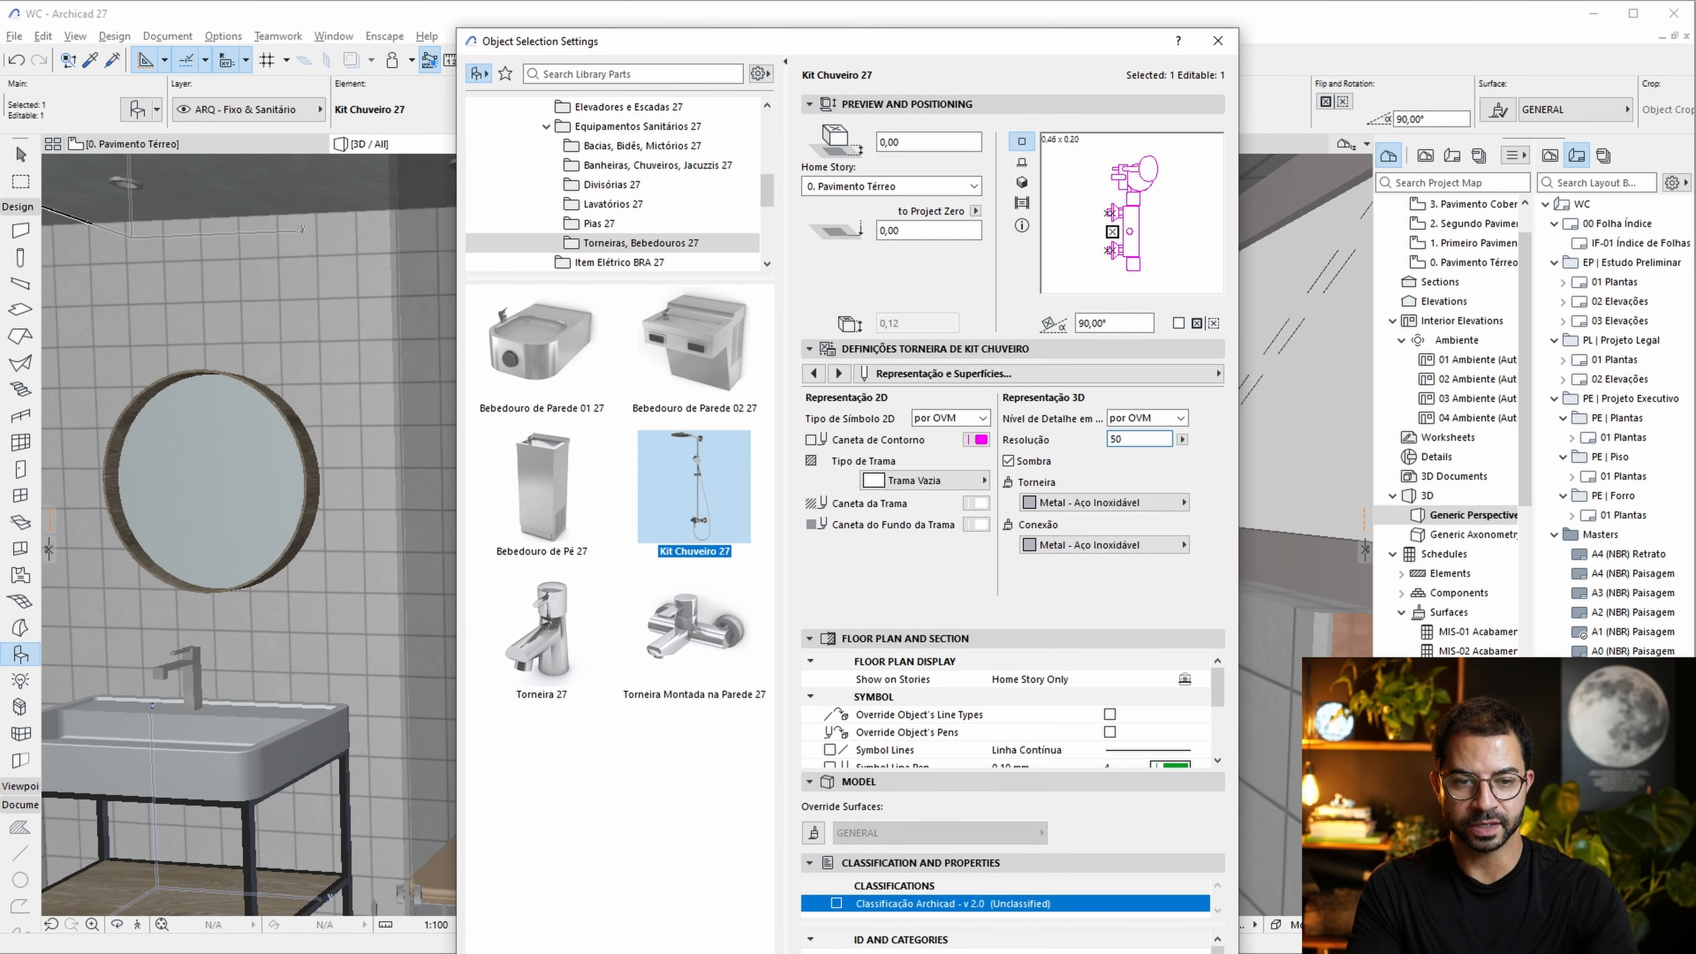
{"action": "key", "text": "Return"}
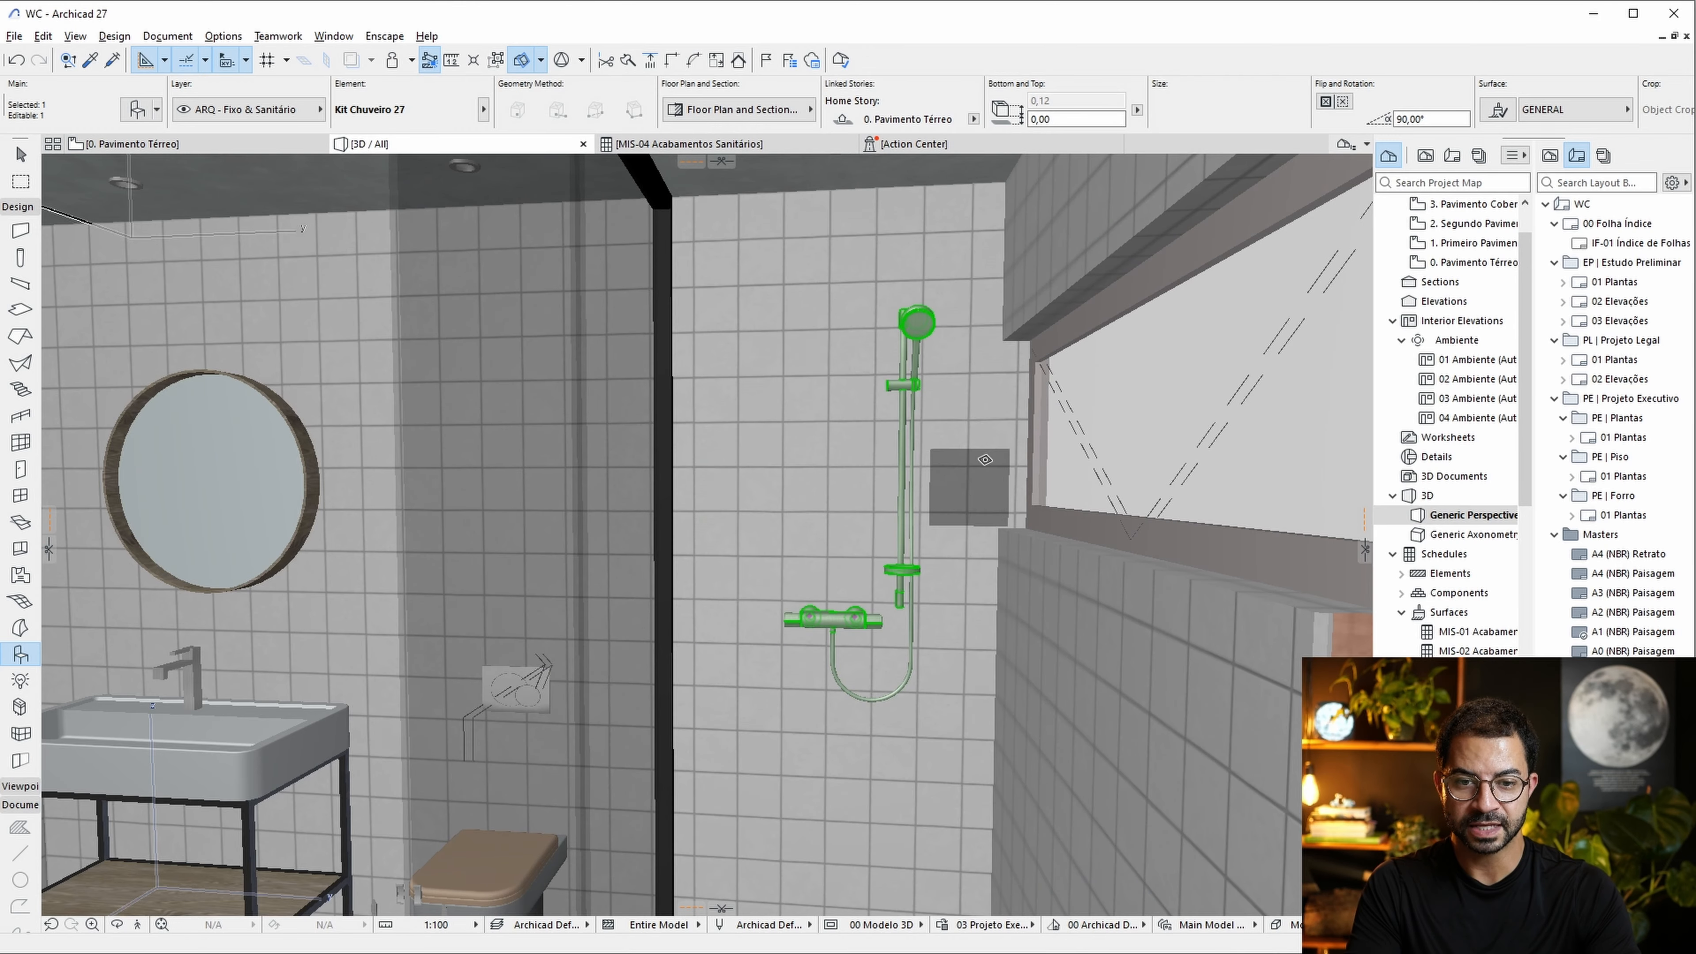
{"action": "scroll", "coordinate": [840, 716], "scroll_direction": "up", "scroll_amount": 5}
{"action": "middle_click_drag", "start_coordinate": [840, 716], "coordinate": [775, 799], "text": "shift"}
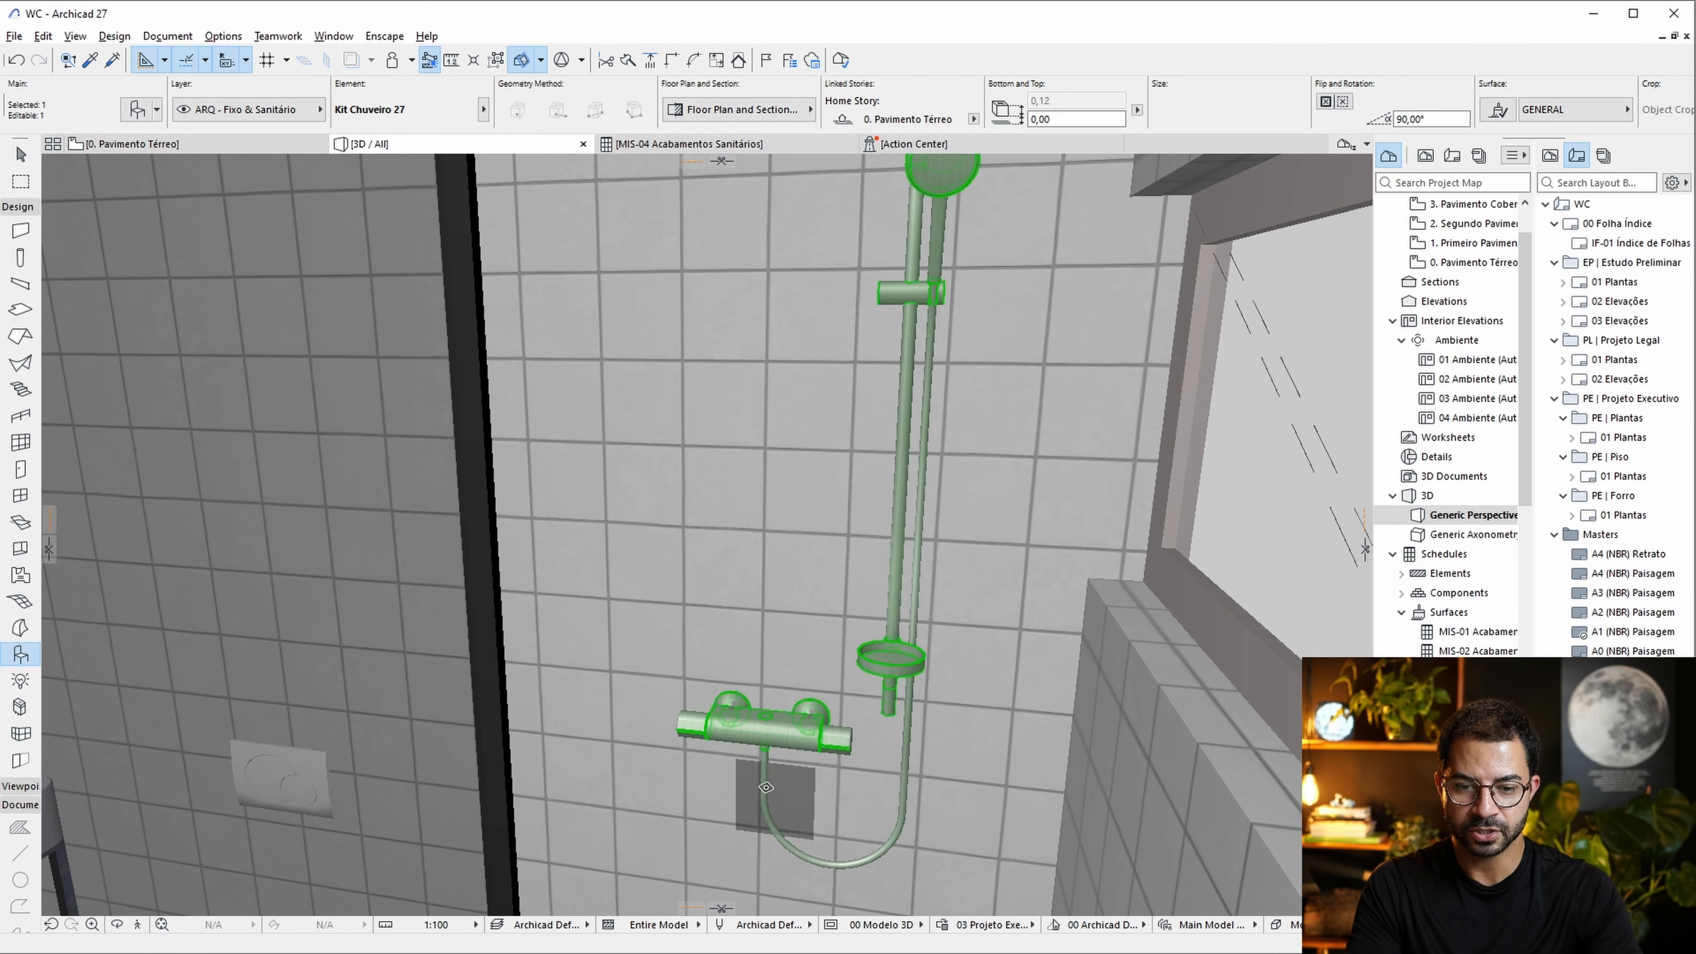
{"action": "scroll", "coordinate": [773, 797], "scroll_direction": "up", "scroll_amount": 3}
{"action": "middle_click_drag", "start_coordinate": [948, 744], "coordinate": [966, 270], "text": "shift"}
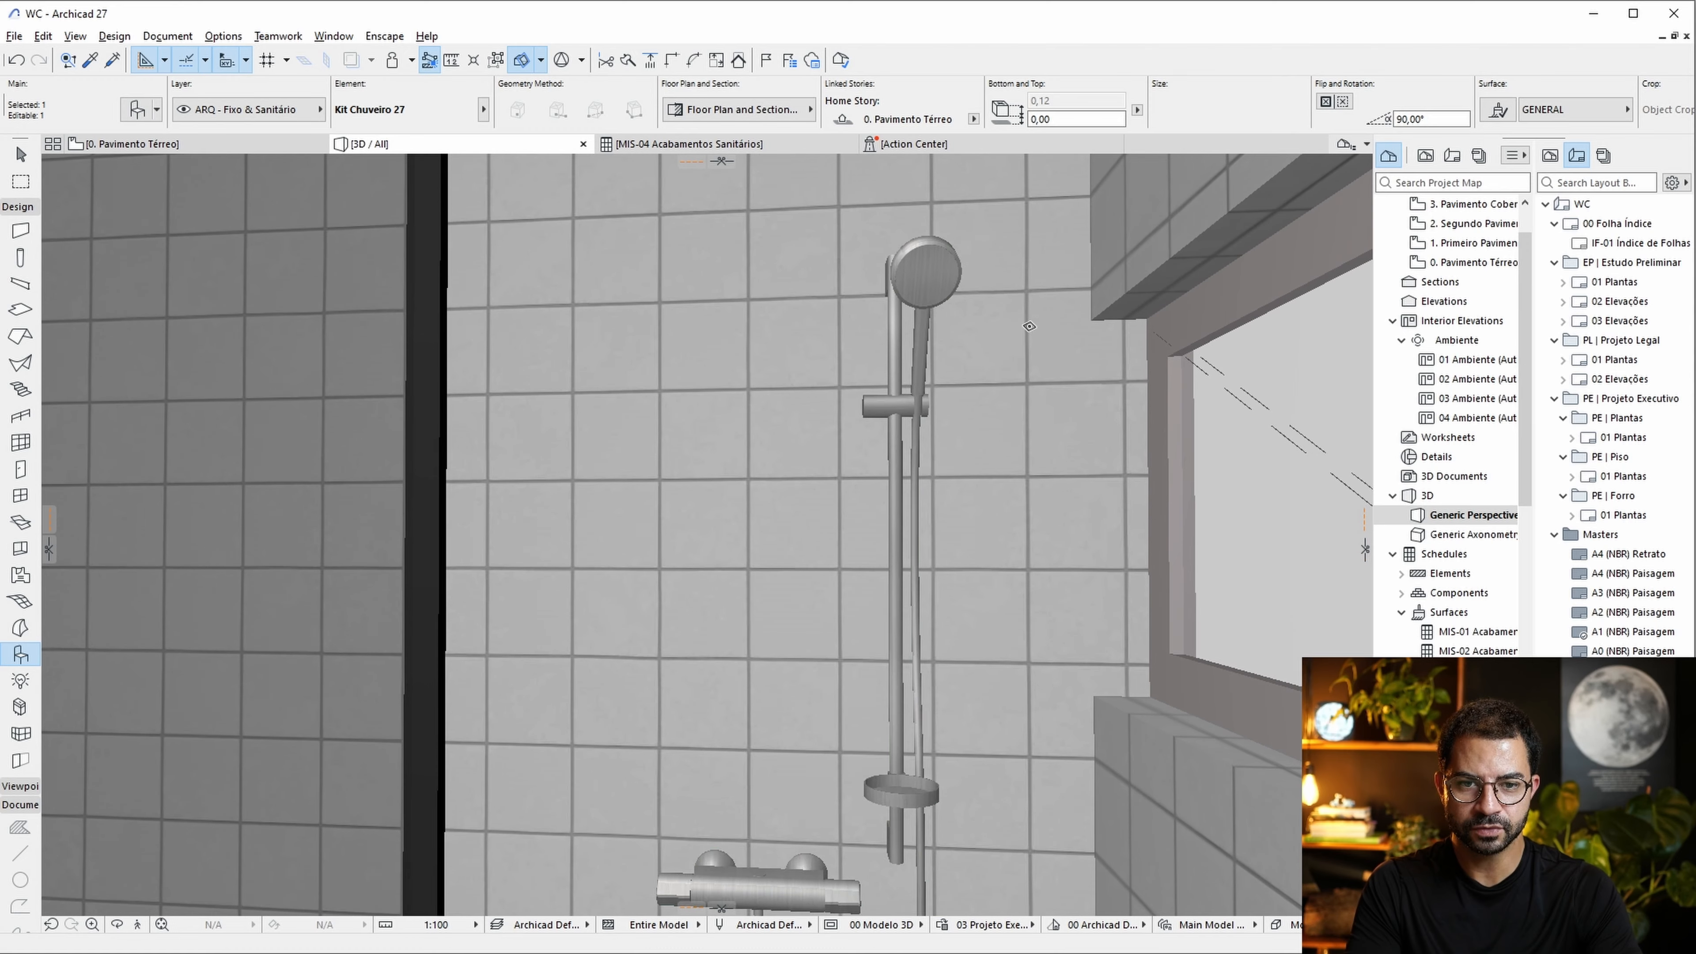
{"action": "scroll", "coordinate": [985, 379], "scroll_direction": "down", "scroll_amount": 5}
{"action": "middle_click_drag", "start_coordinate": [985, 378], "coordinate": [684, 246], "text": "shift"}
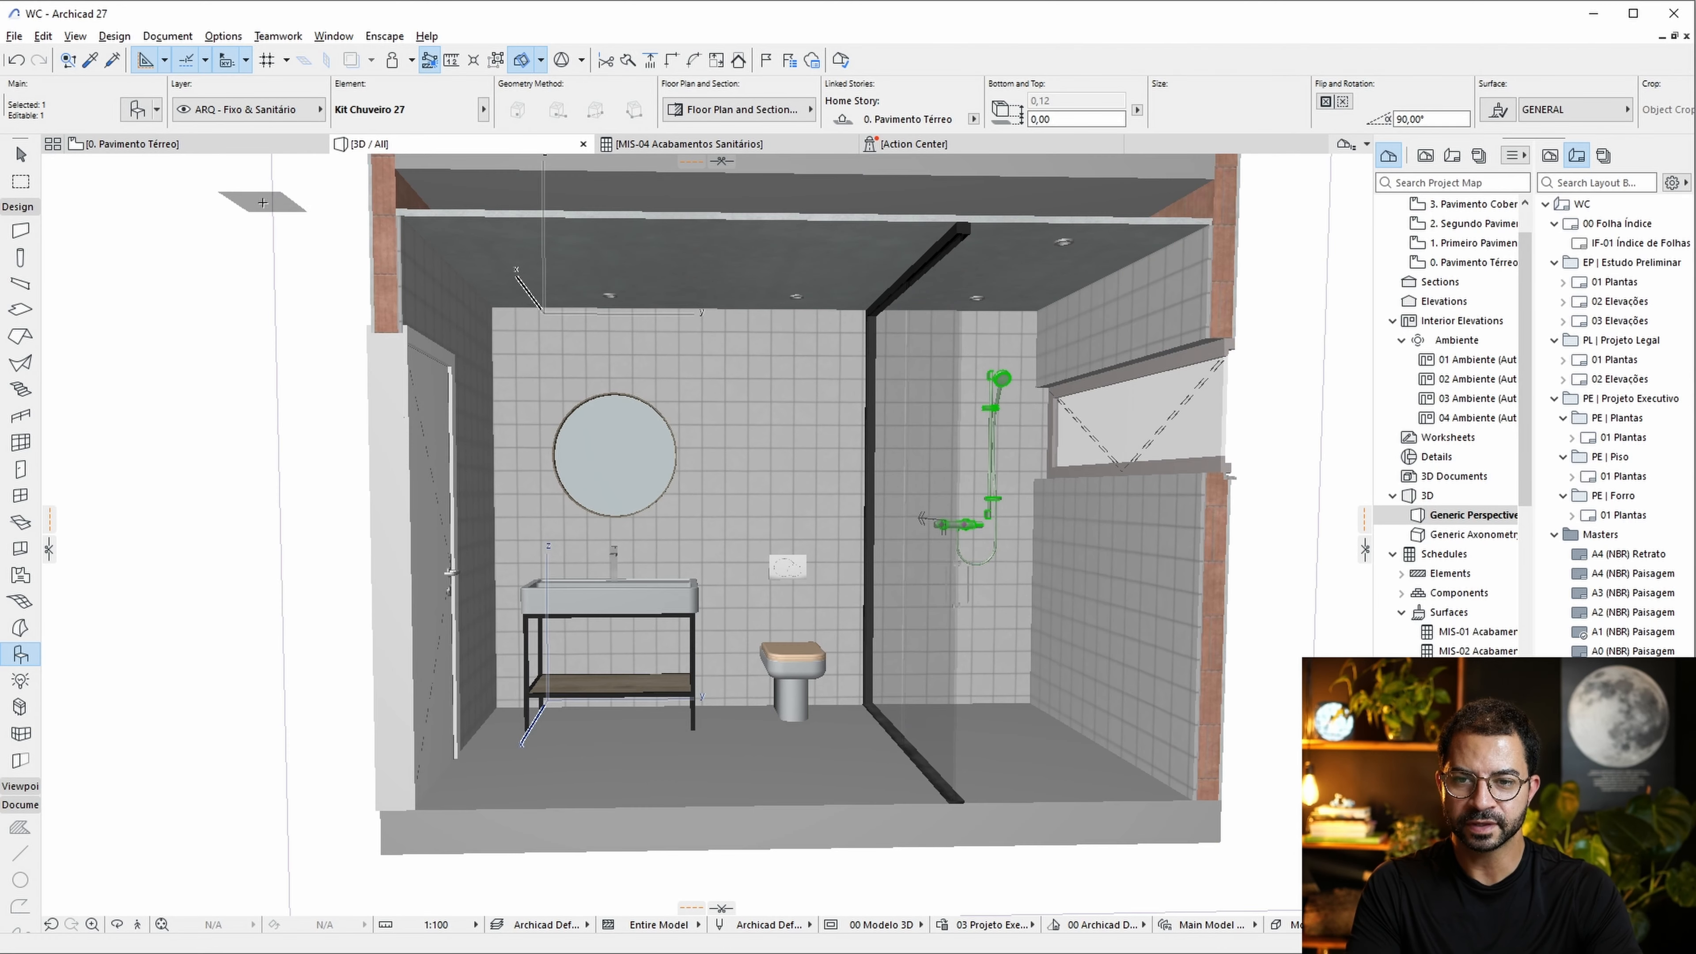
{"action": "left_click", "coordinate": [20, 155]}
{"action": "left_click", "coordinate": [20, 309]}
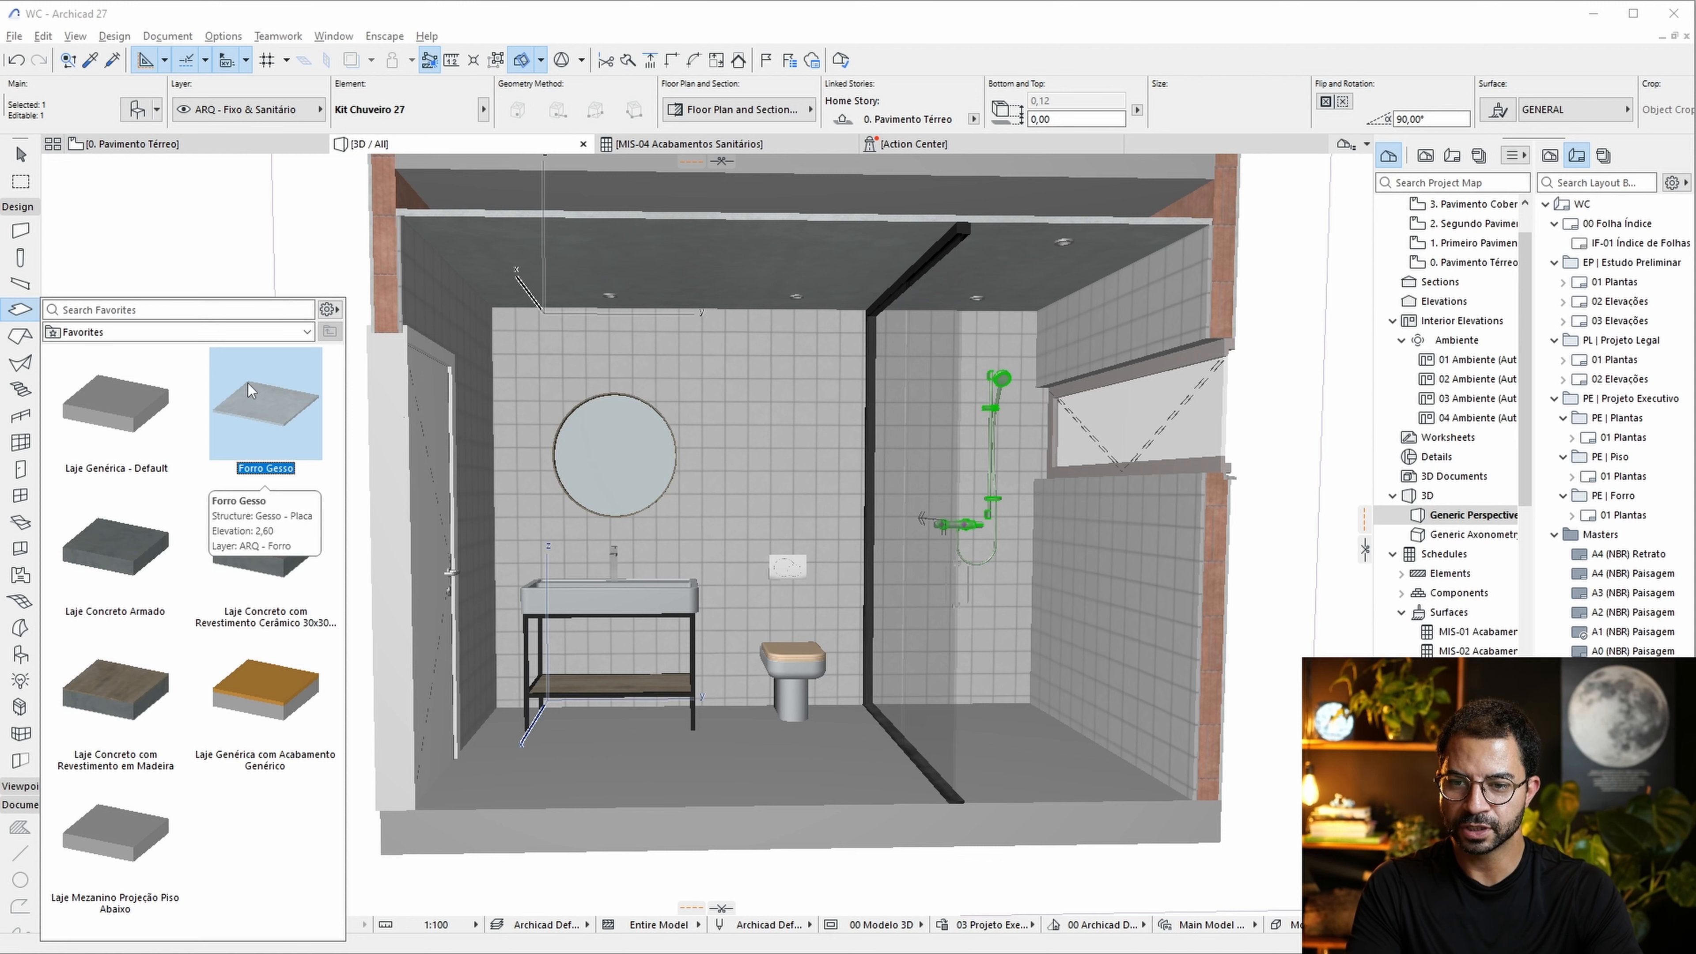
{"action": "key", "text": "Escape"}
{"action": "key", "text": "Escape"}
{"action": "scroll", "coordinate": [618, 286], "scroll_direction": "up", "scroll_amount": 2}
{"action": "left_click", "coordinate": [653, 304]}
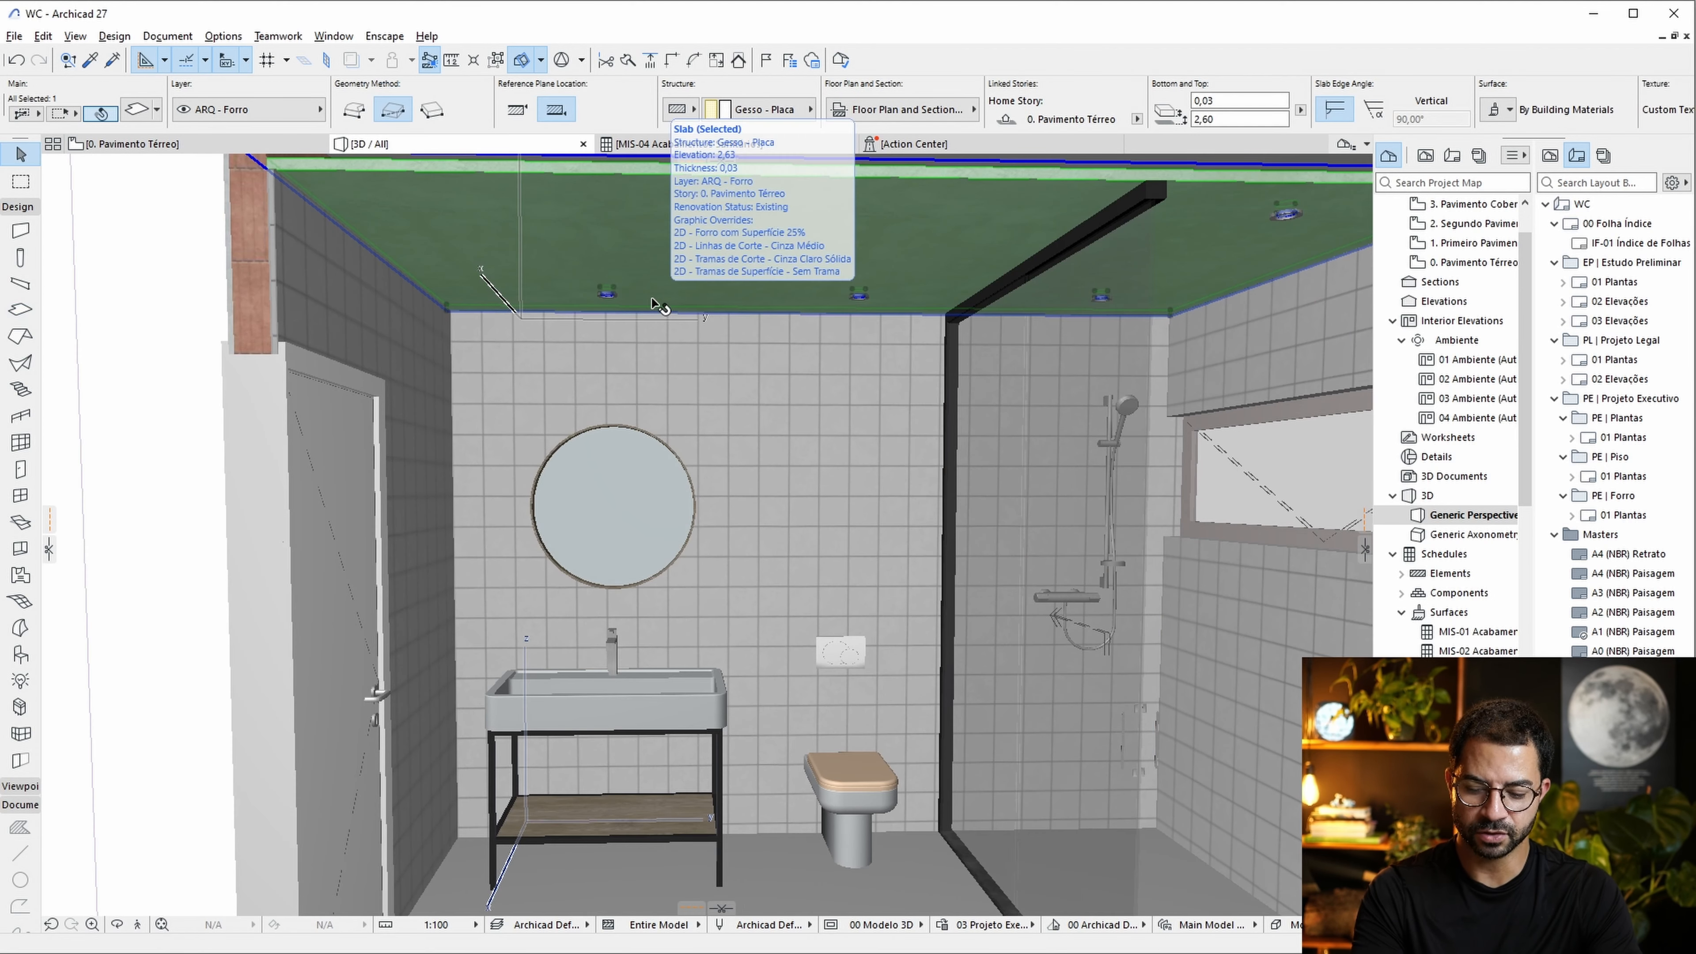
{"action": "key", "text": "F5"}
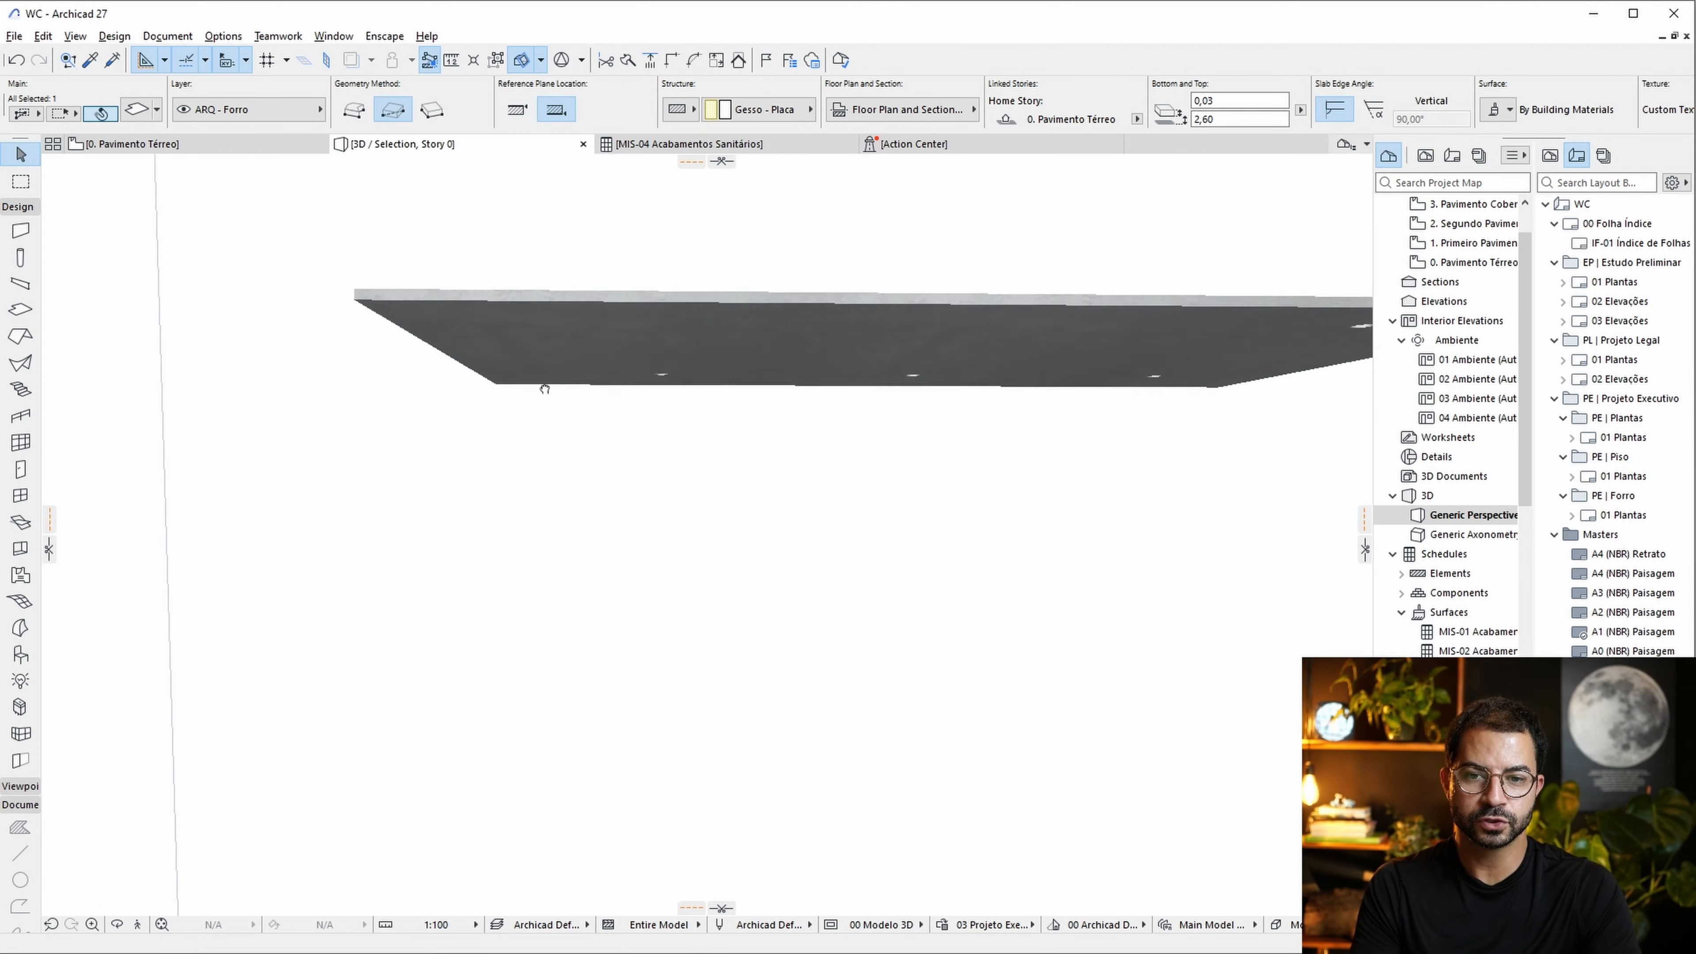
{"action": "middle_click_drag", "start_coordinate": [1250, 573], "coordinate": [1121, 503]}
{"action": "key", "text": "Escape"}
{"action": "middle_click_drag", "start_coordinate": [1127, 560], "coordinate": [757, 339], "text": "shift"}
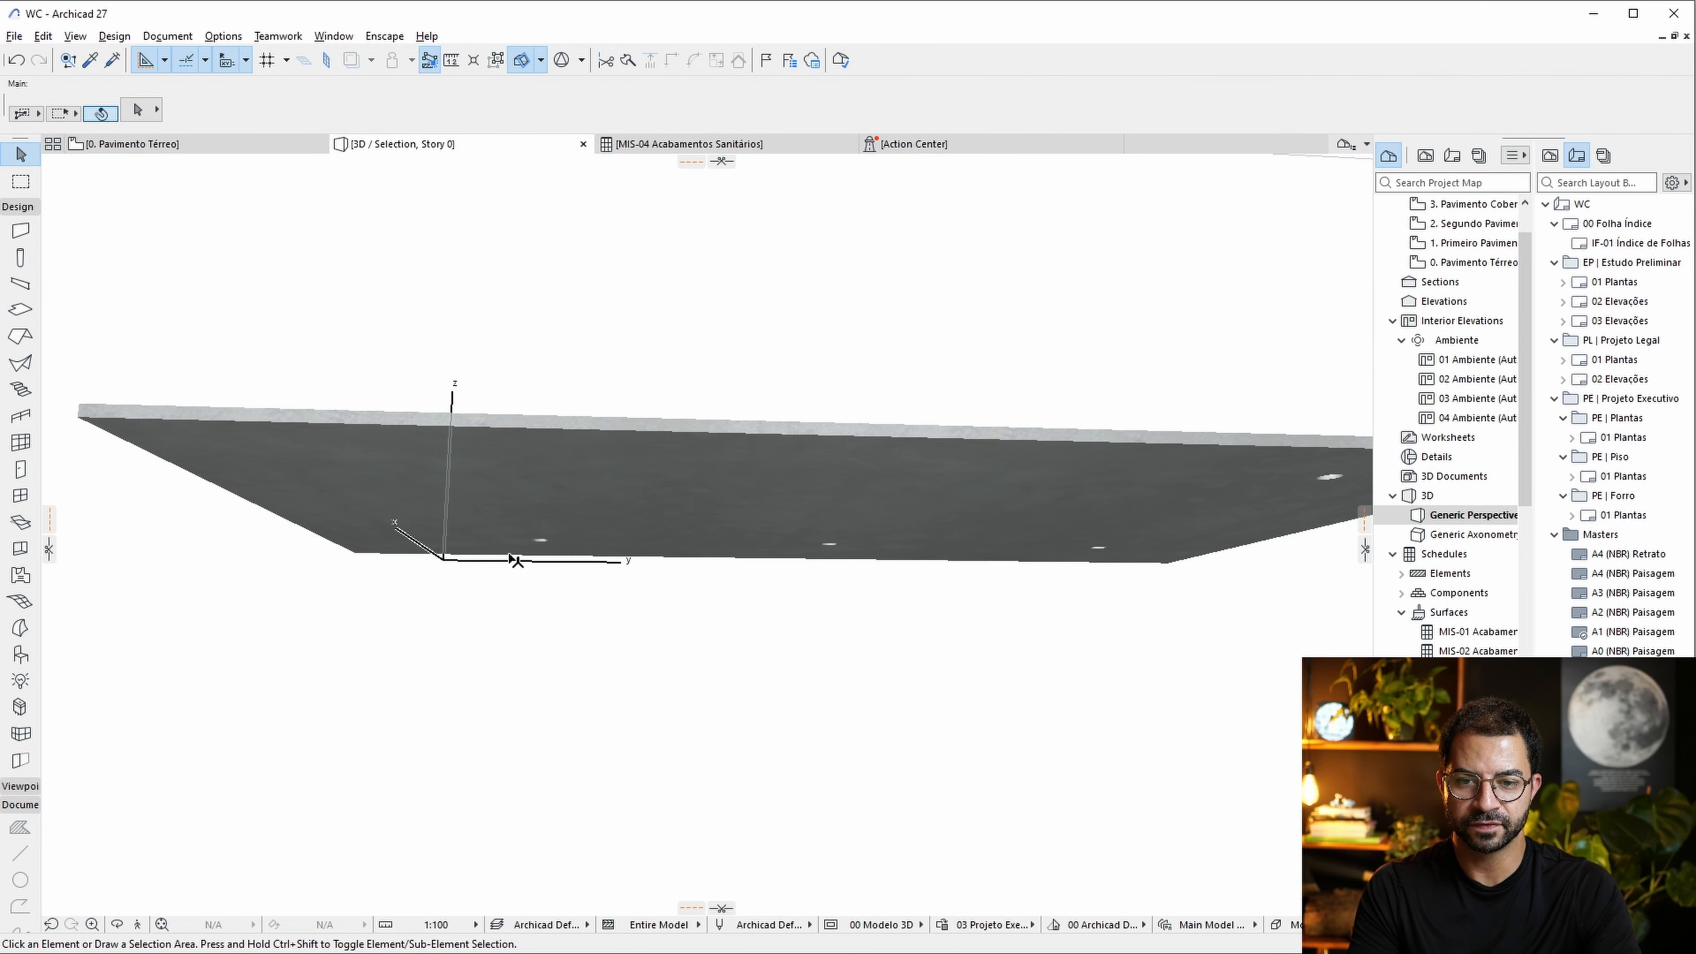
{"action": "left_click", "coordinate": [210, 147]}
{"action": "scroll", "coordinate": [835, 500], "scroll_direction": "down", "scroll_amount": 2}
{"action": "scroll", "coordinate": [848, 493], "scroll_direction": "down", "scroll_amount": 3}
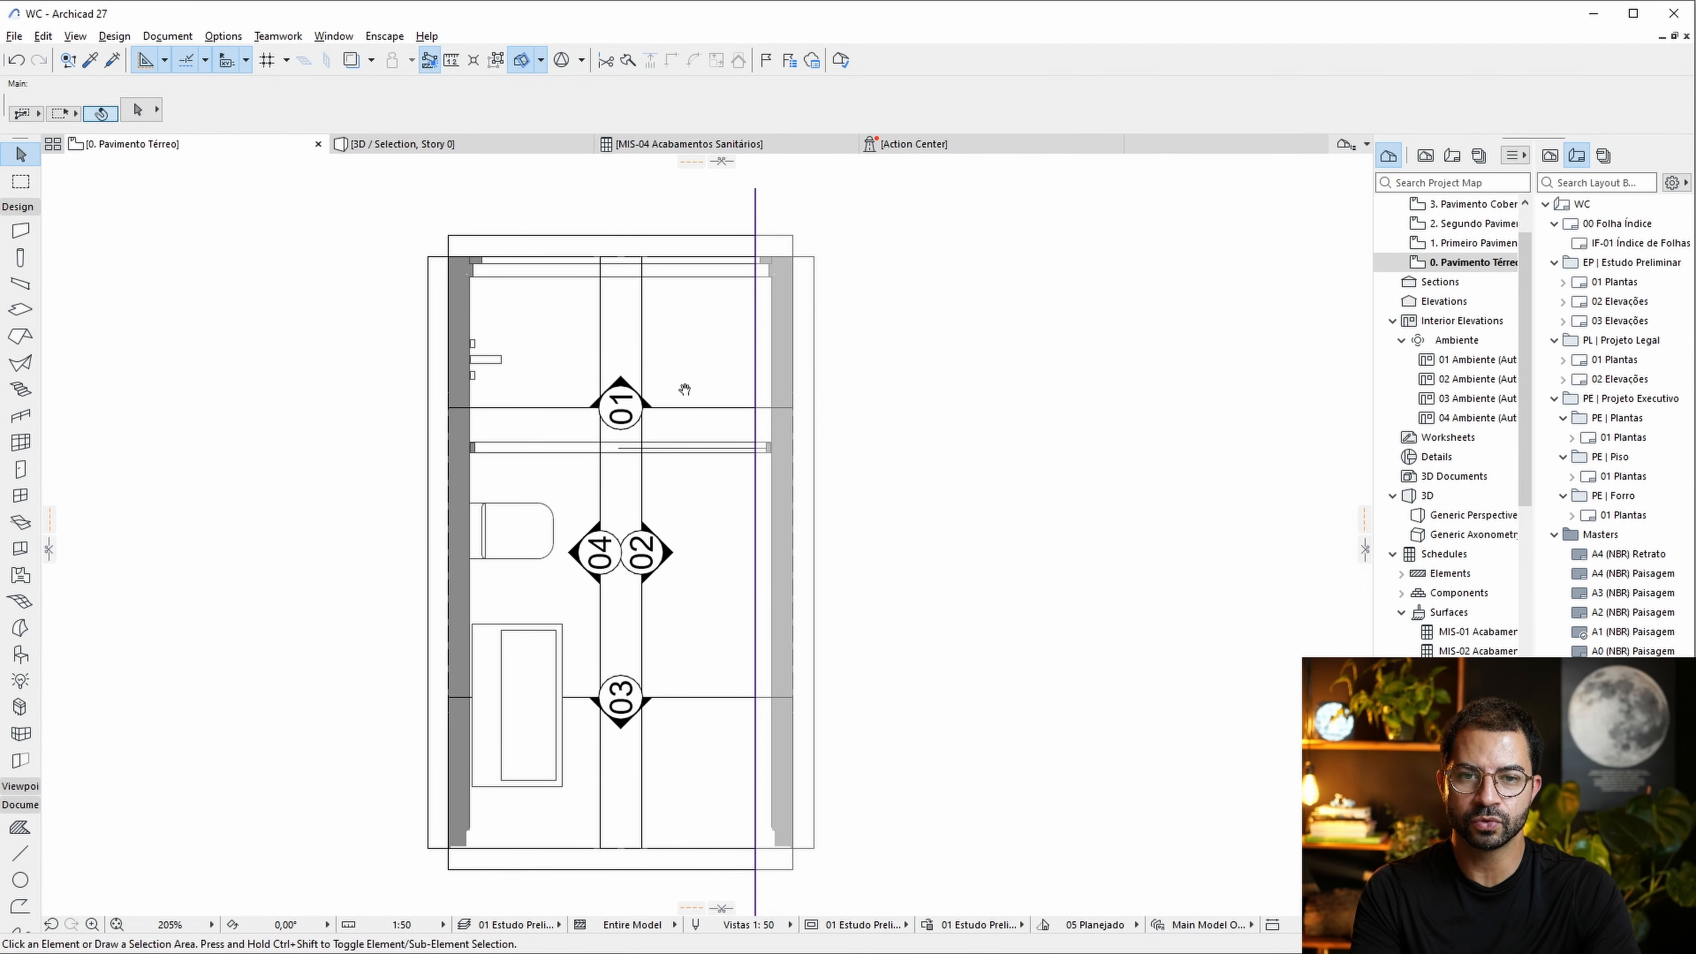
{"action": "left_click", "coordinate": [531, 142]}
{"action": "key", "text": "ctrl+F5"}
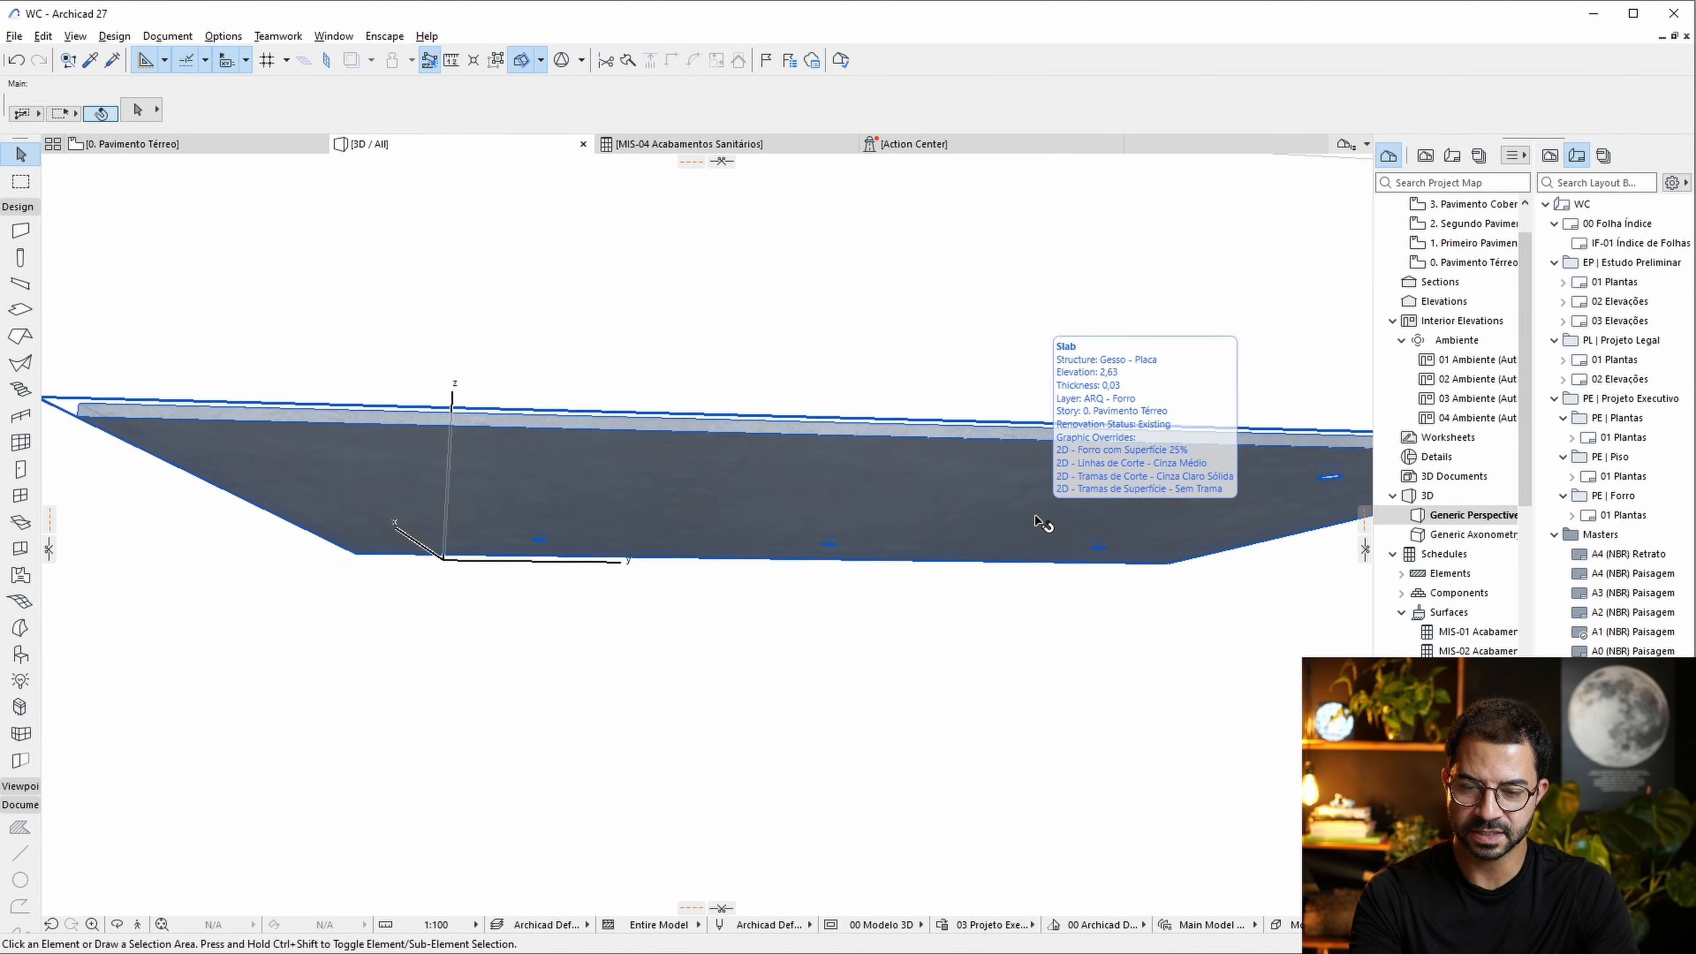
{"action": "scroll", "coordinate": [957, 613], "scroll_direction": "down", "scroll_amount": 1}
{"action": "middle_click_drag", "start_coordinate": [958, 614], "coordinate": [971, 549], "text": "shift"}
{"action": "scroll", "coordinate": [591, 538], "scroll_direction": "up", "scroll_amount": 5}
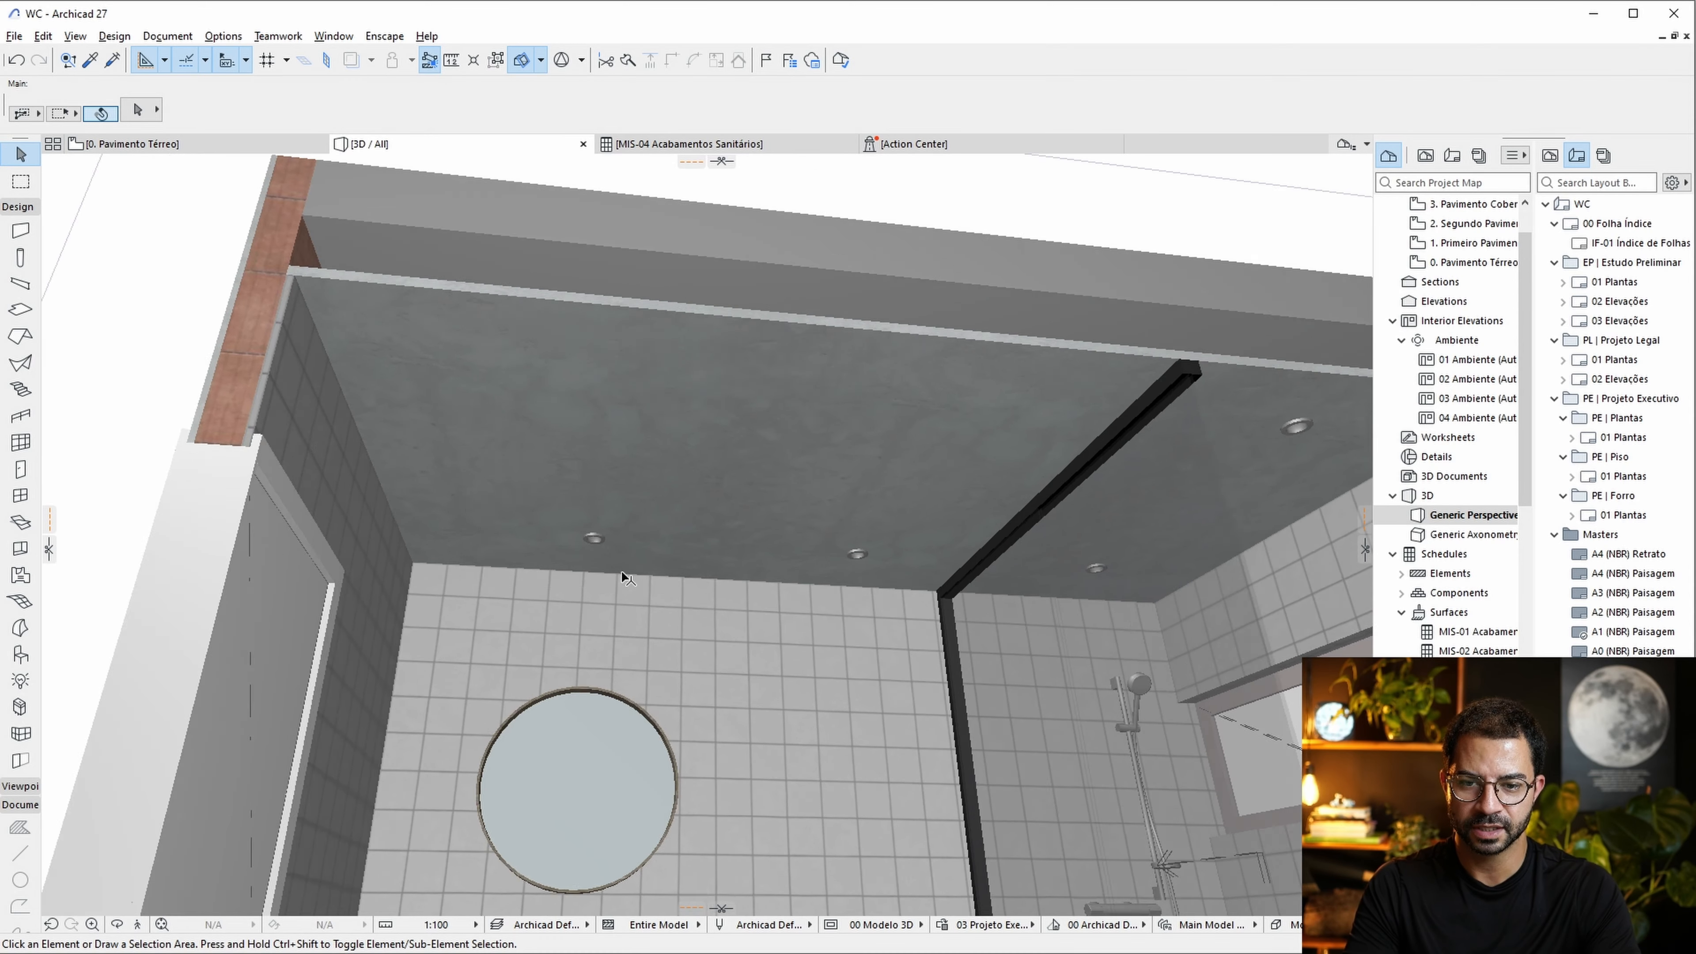
{"action": "left_click", "coordinate": [584, 519]}
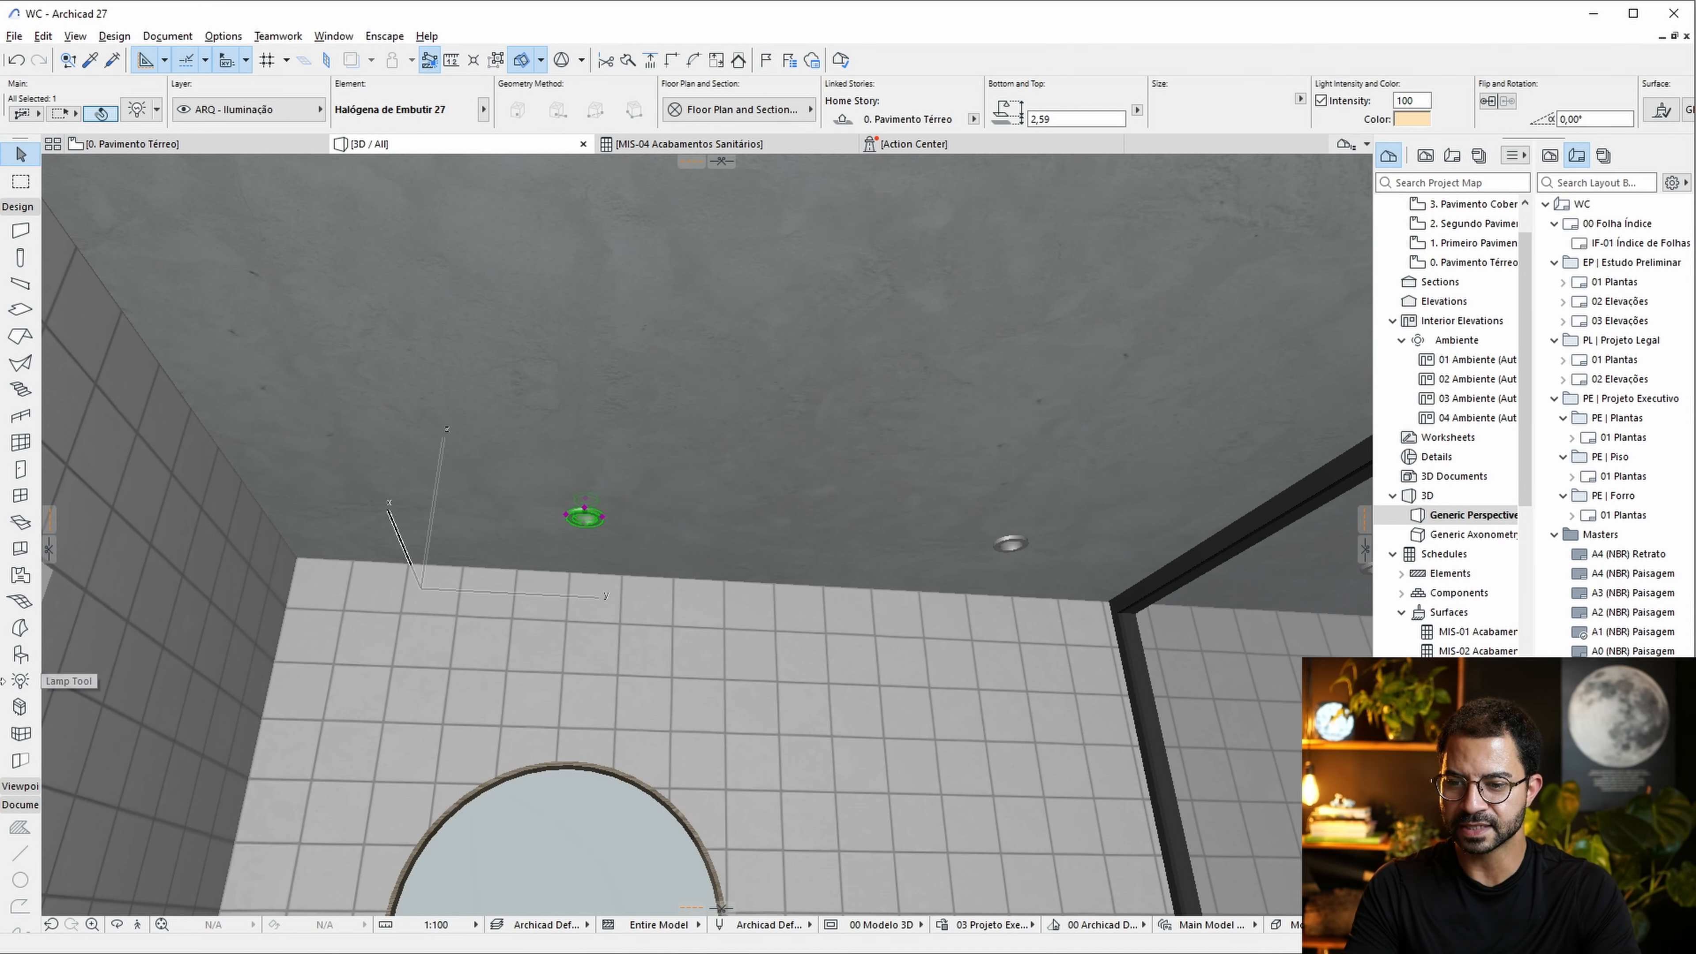
{"action": "left_click", "coordinate": [21, 682]}
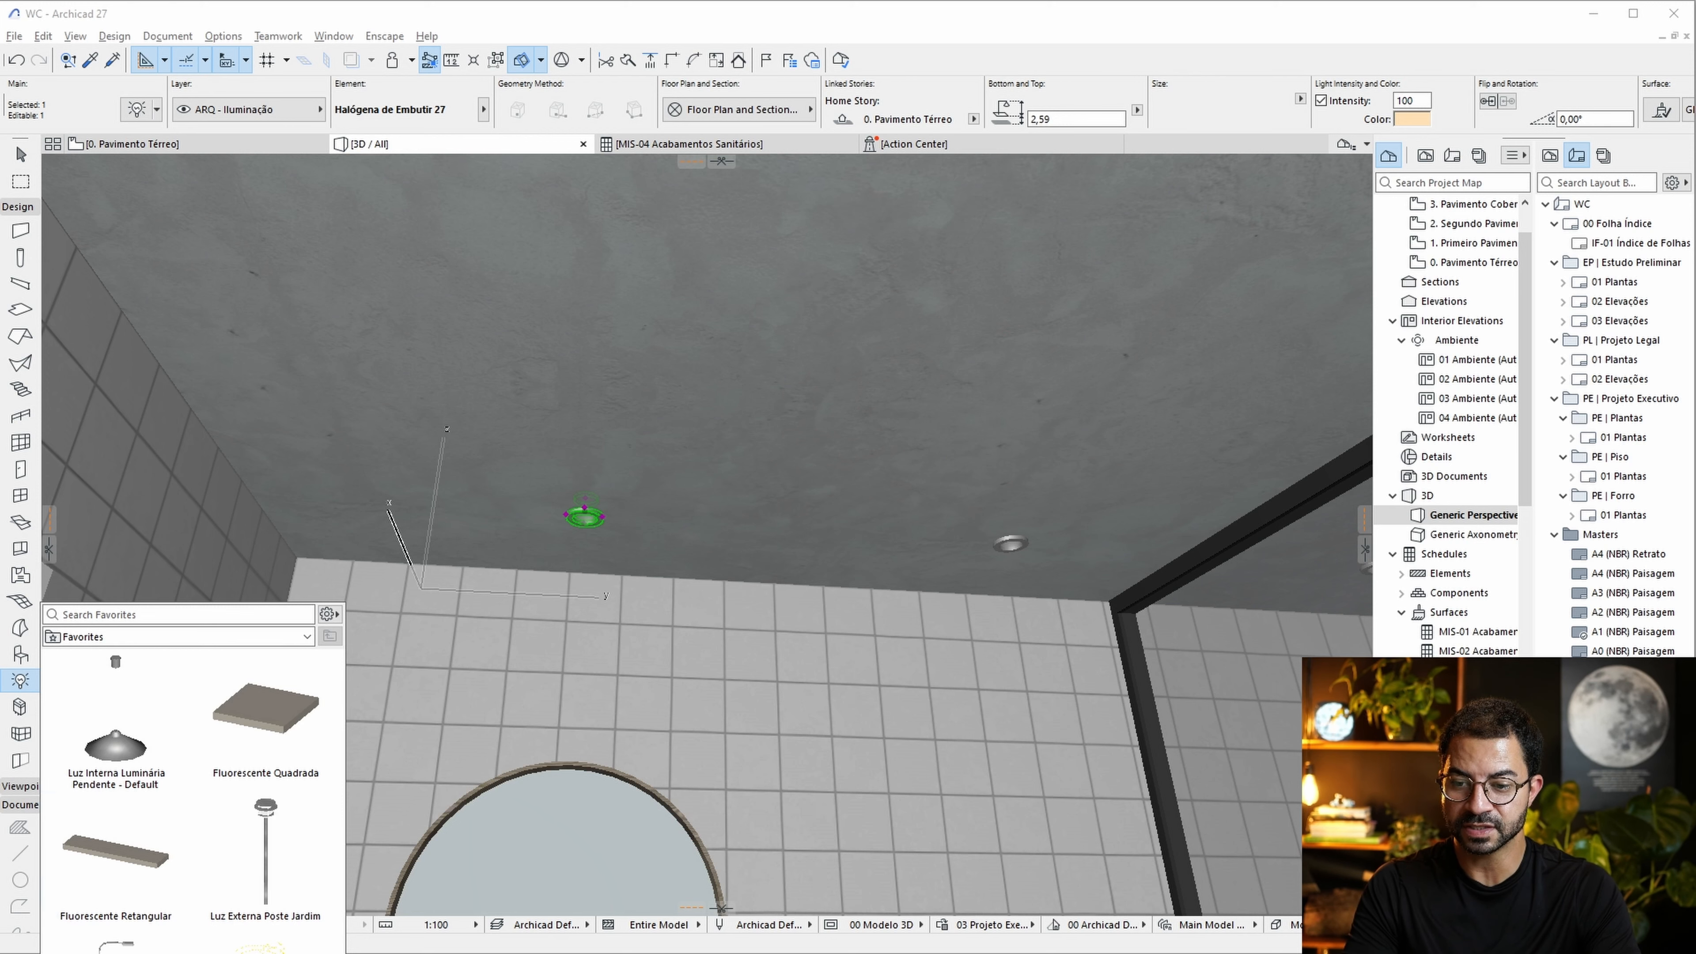
{"action": "key", "text": "Escape"}
{"action": "key", "text": "Escape"}
{"action": "key", "text": "Escape"}
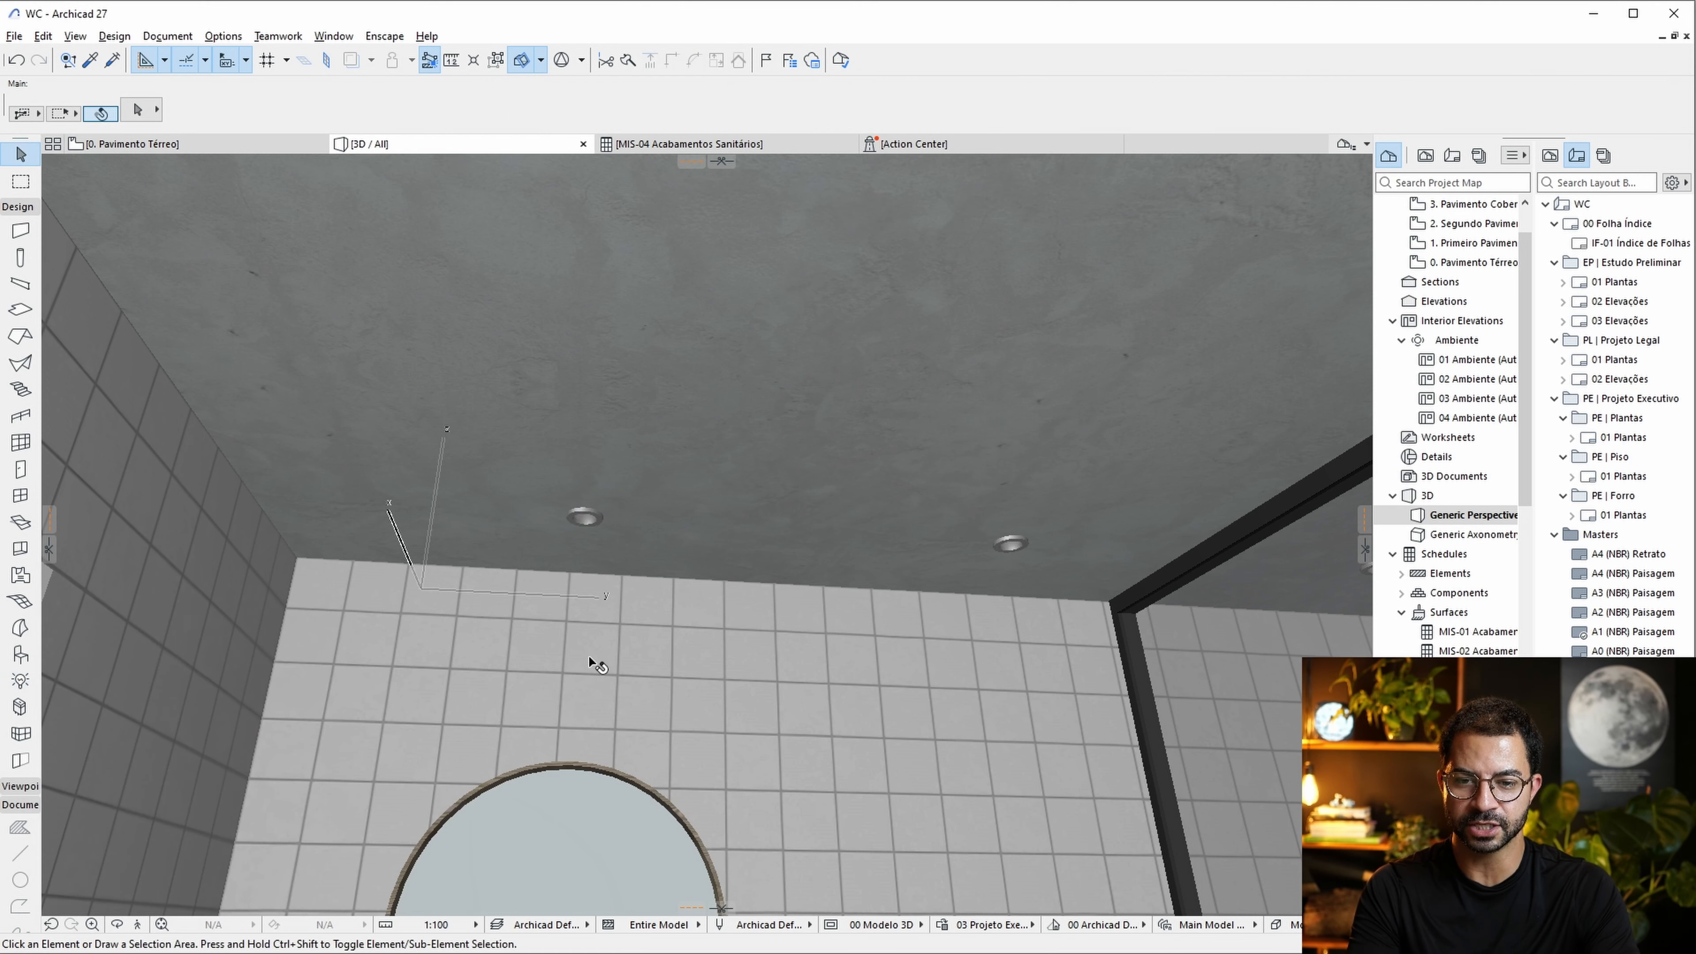
{"action": "scroll", "coordinate": [694, 588], "scroll_direction": "down", "scroll_amount": 5}
{"action": "middle_click_drag", "start_coordinate": [794, 633], "coordinate": [460, 569], "text": "shift"}
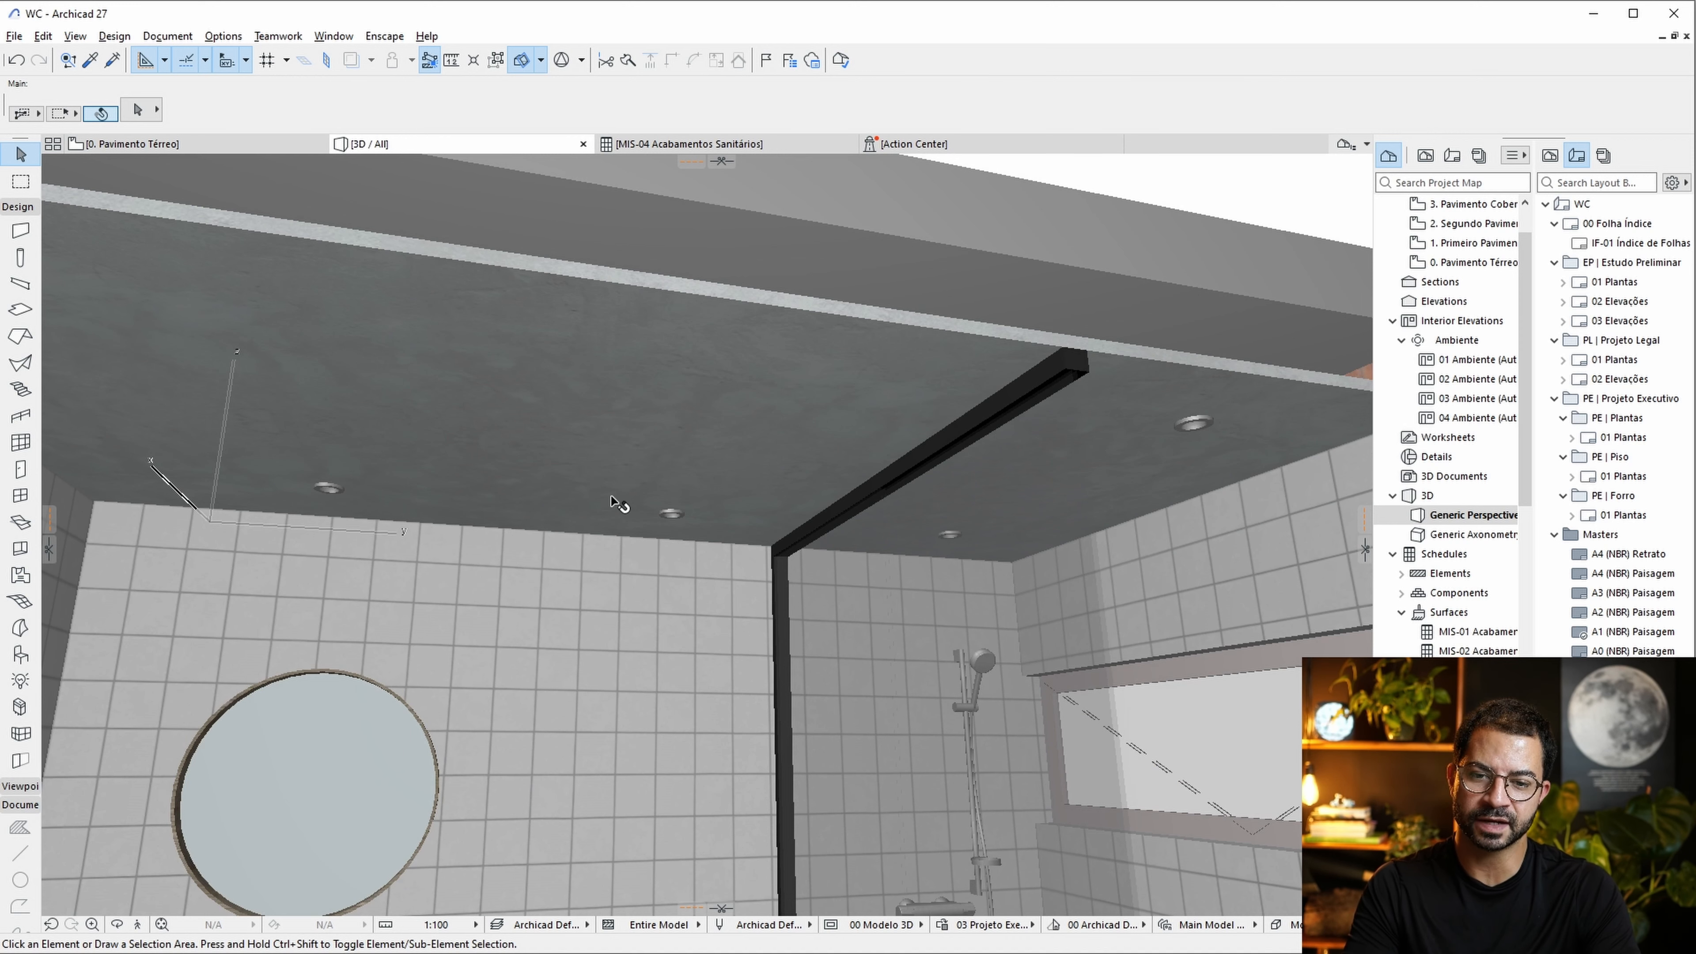
{"action": "middle_click_drag", "start_coordinate": [857, 527], "coordinate": [742, 527], "text": "shift"}
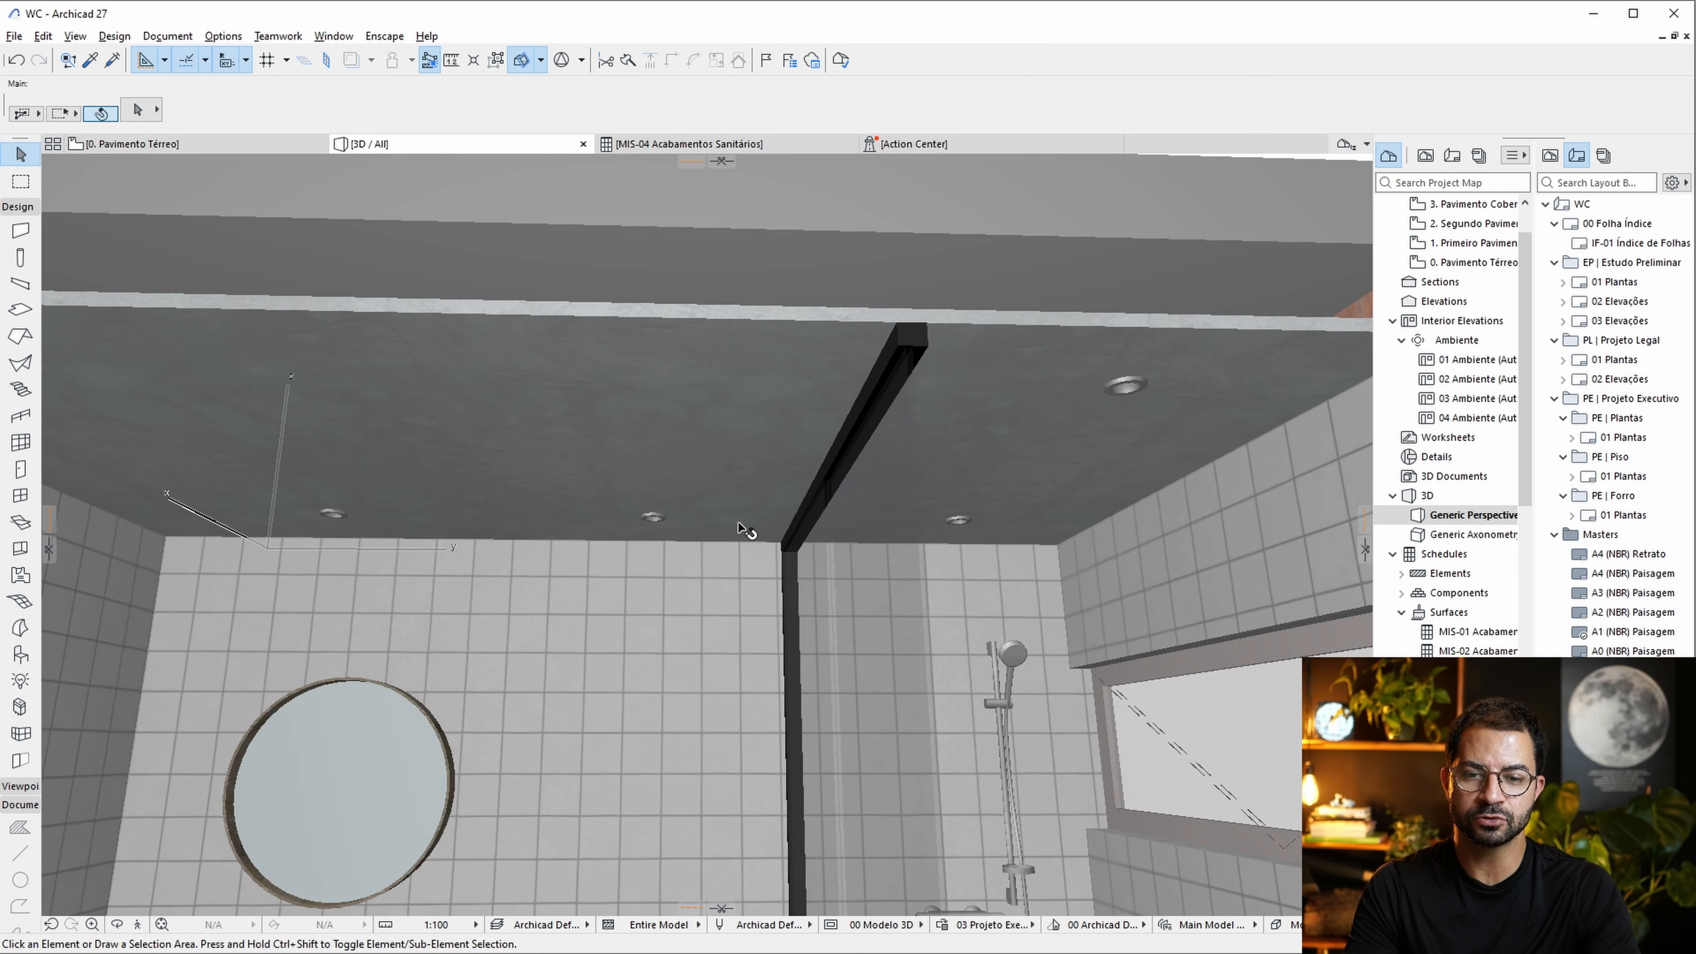
{"action": "left_click", "coordinate": [1139, 390]}
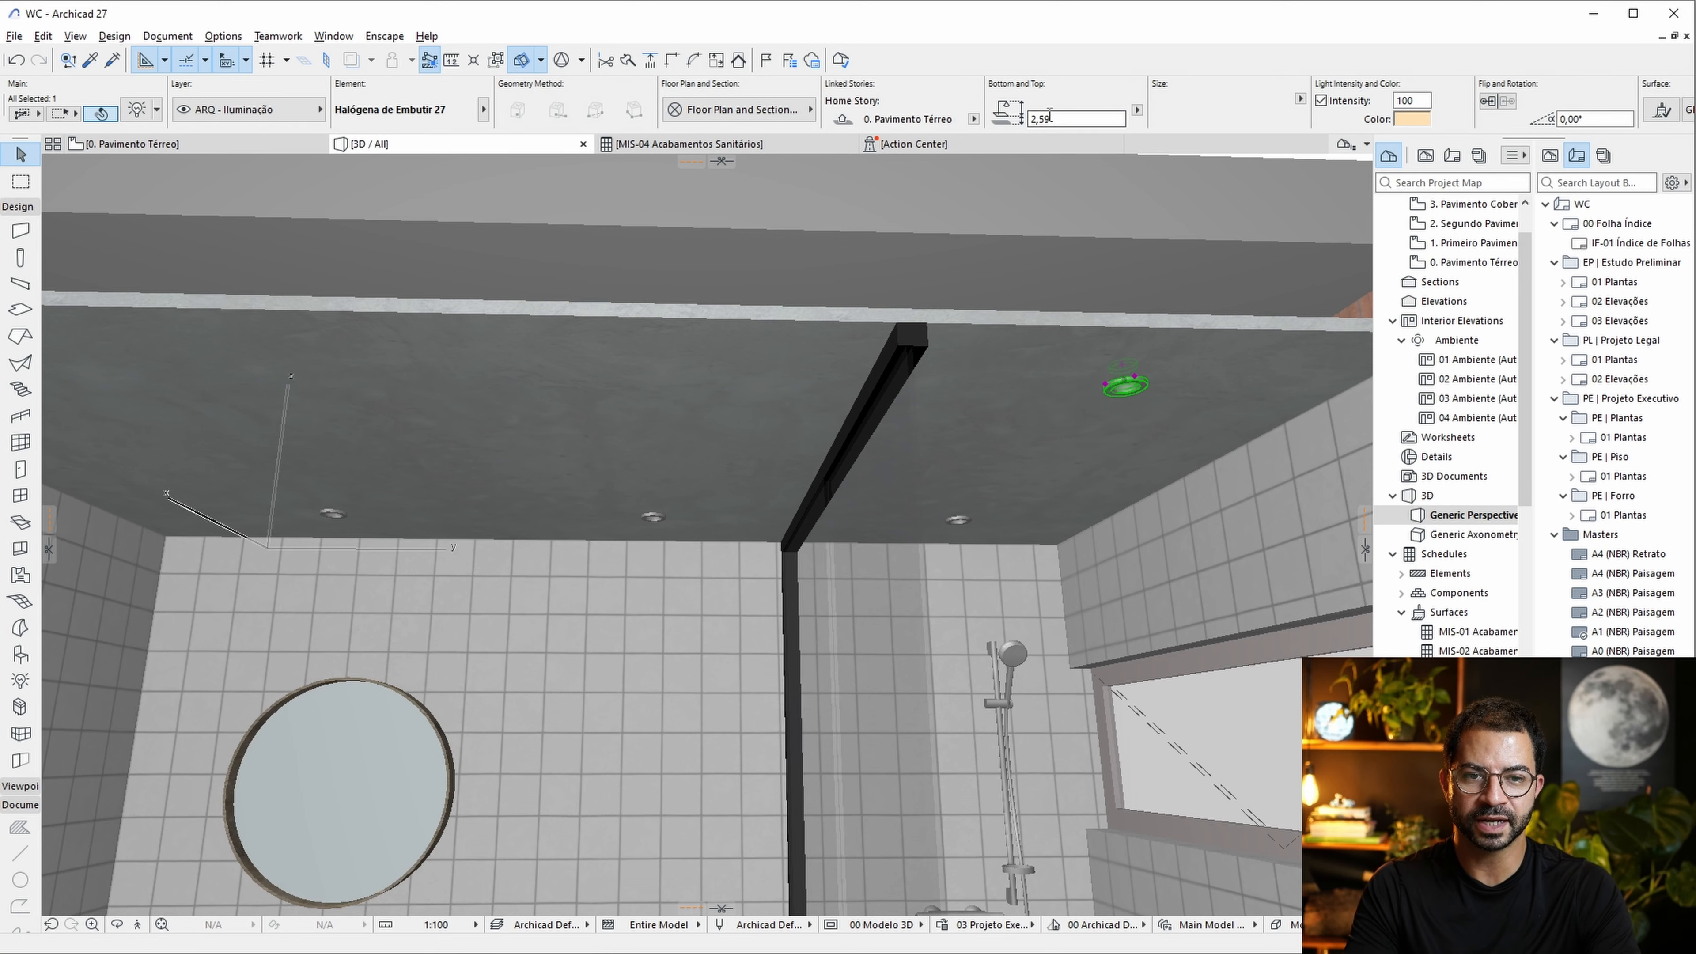
{"action": "left_click", "coordinate": [1075, 119]}
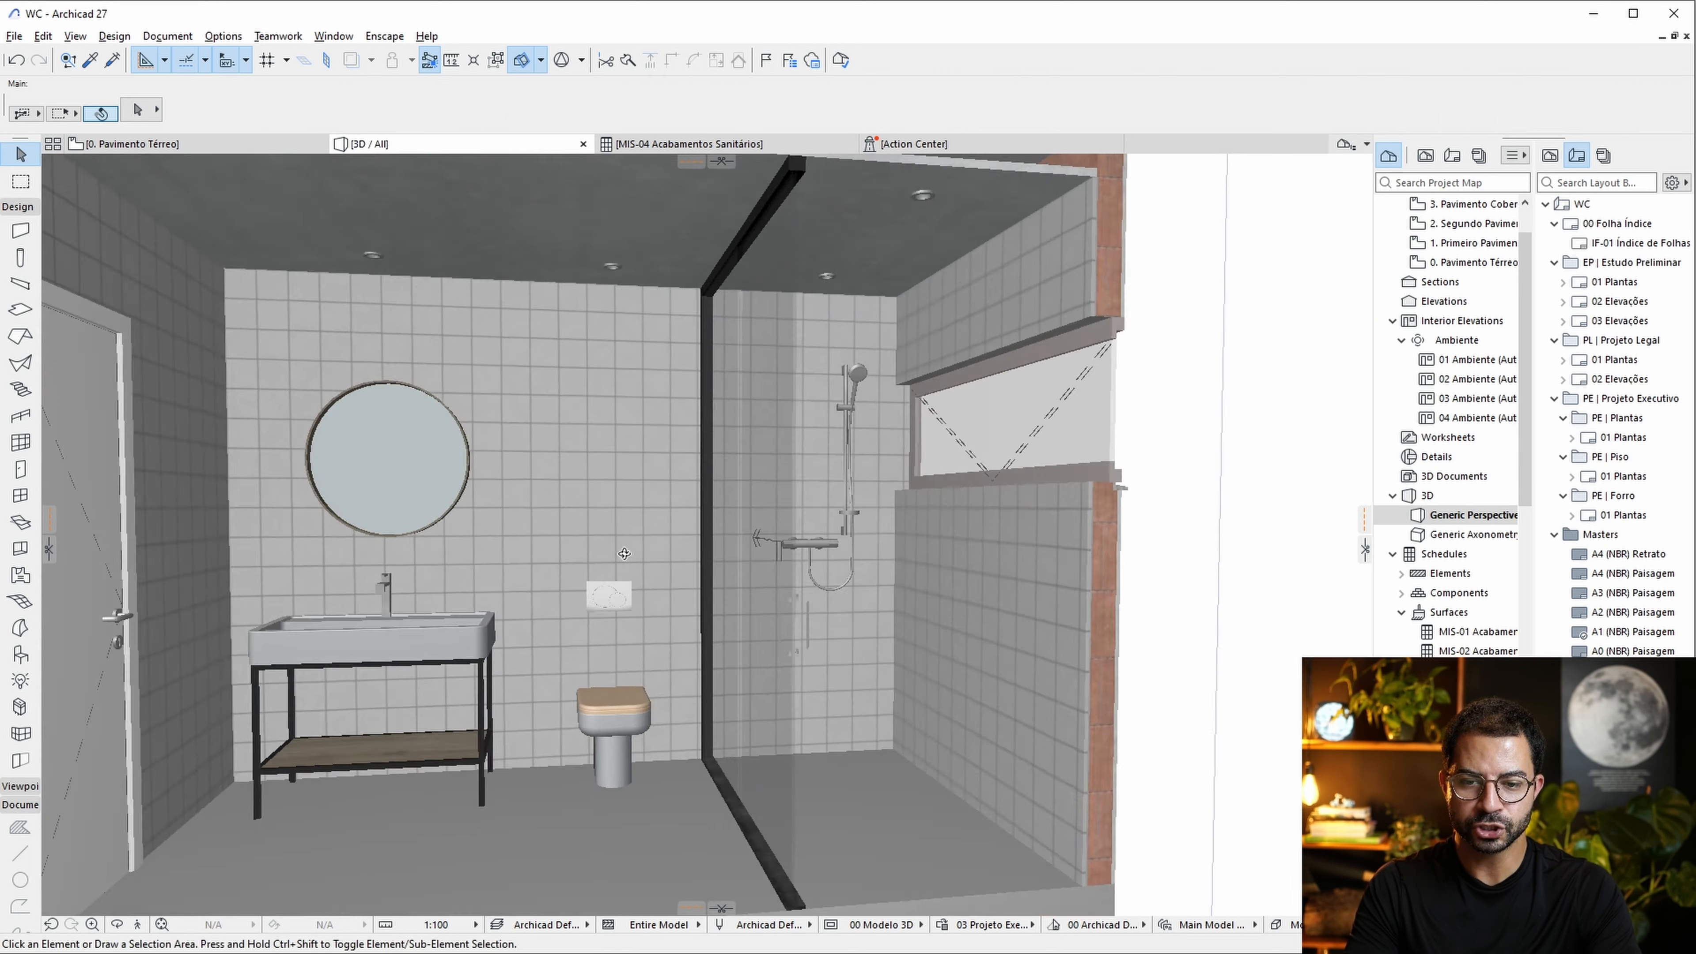
{"action": "middle_click_drag", "start_coordinate": [695, 558], "coordinate": [657, 533]}
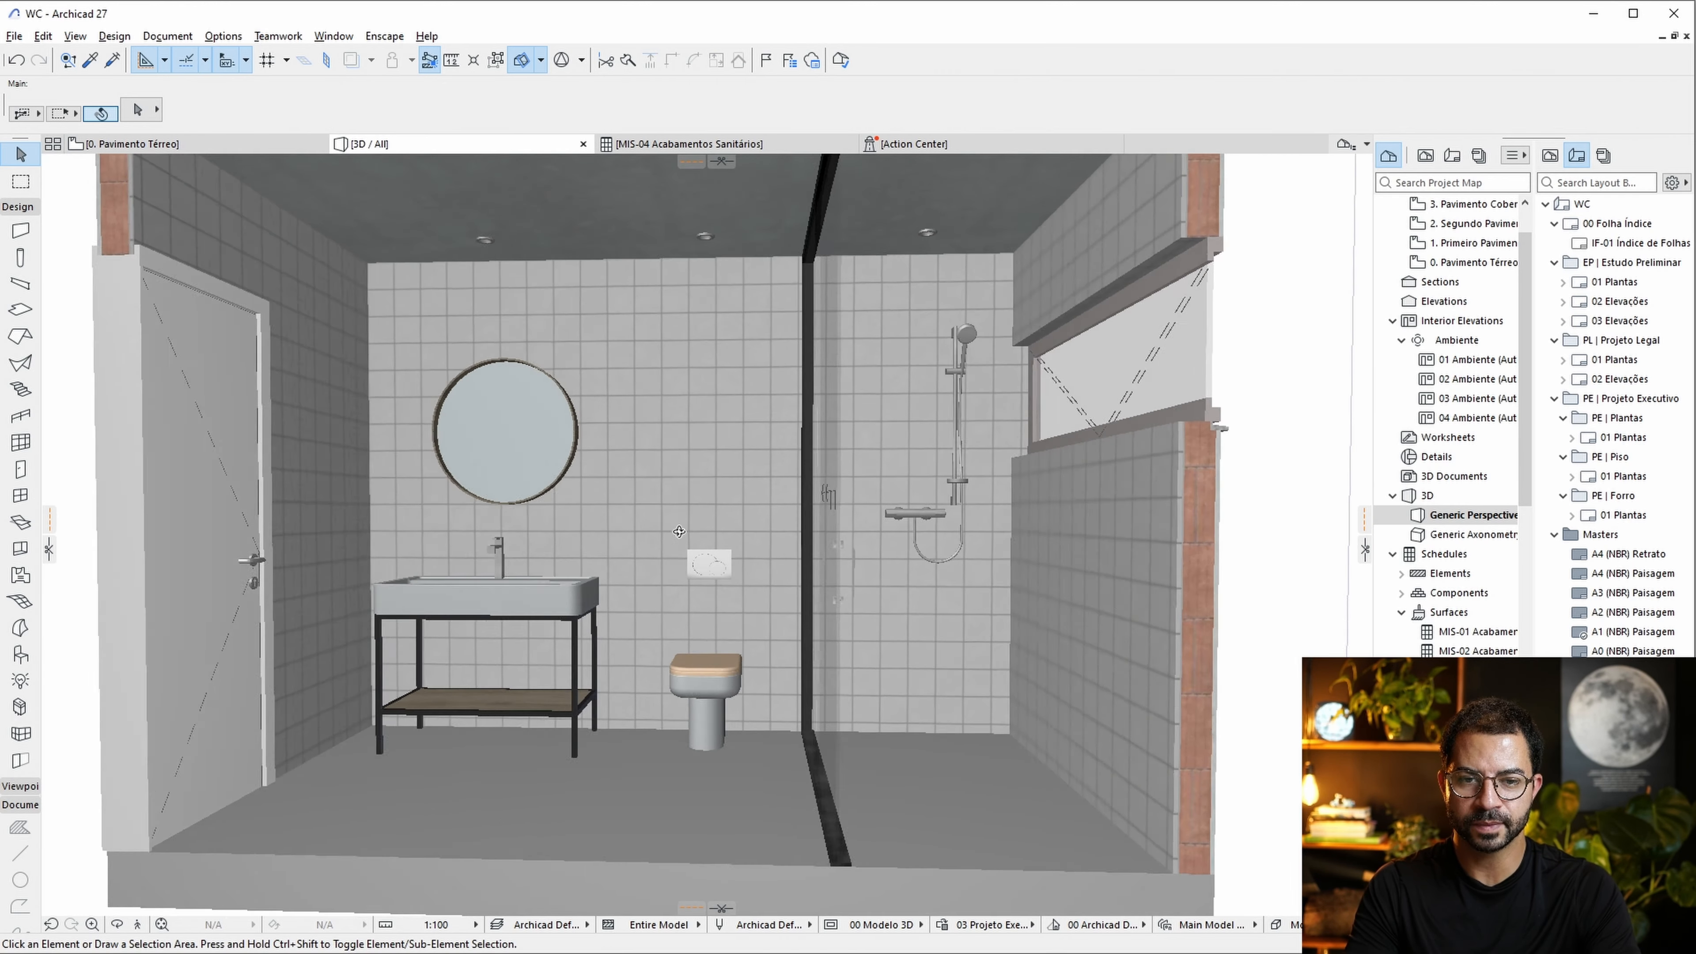
{"action": "mouse_move", "coordinate": [658, 531]}
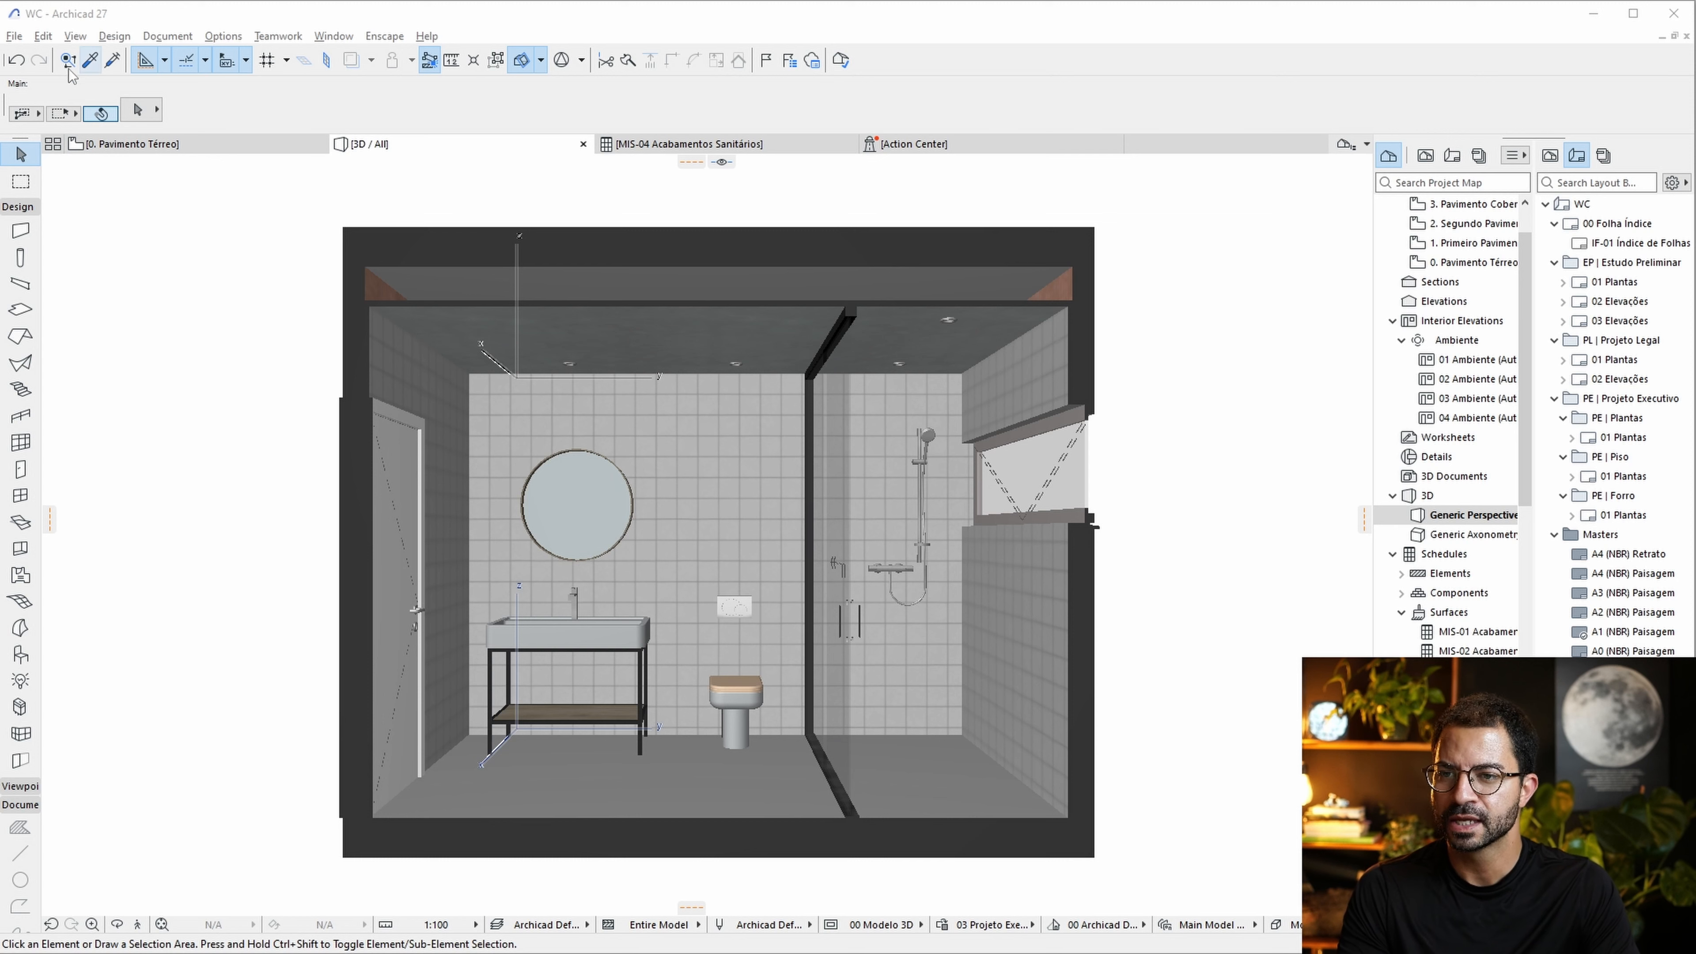
{"action": "left_click", "coordinate": [14, 36]}
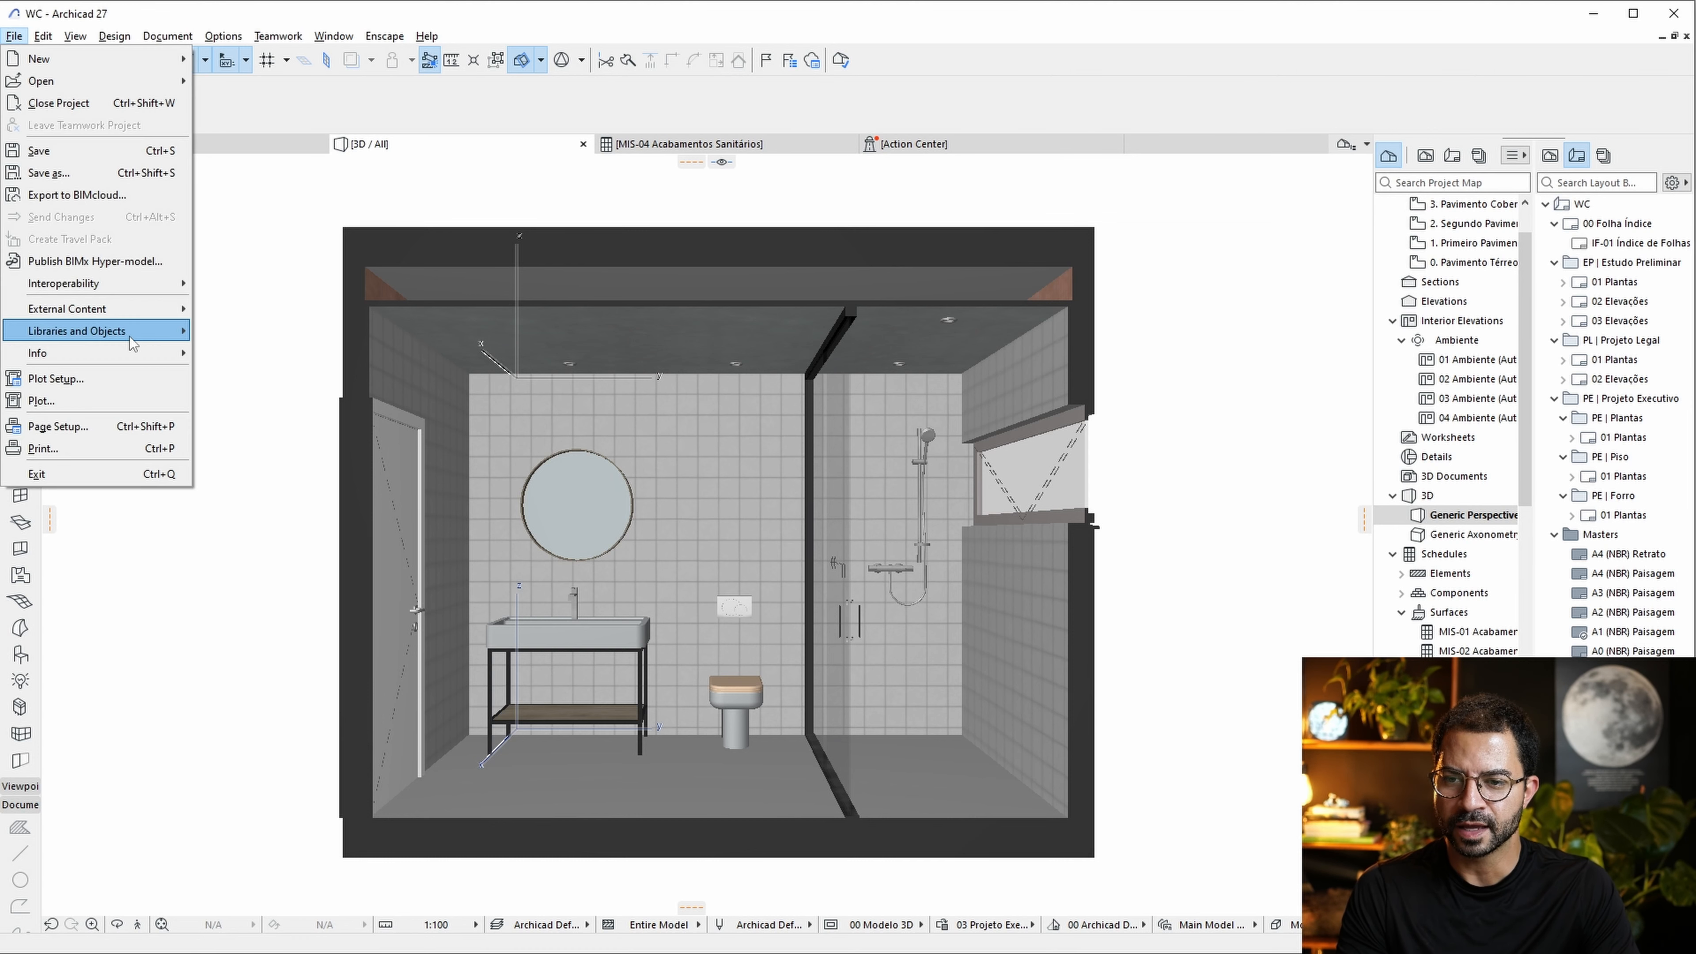
{"action": "mouse_move", "coordinate": [133, 331]}
{"action": "left_click", "coordinate": [291, 332]}
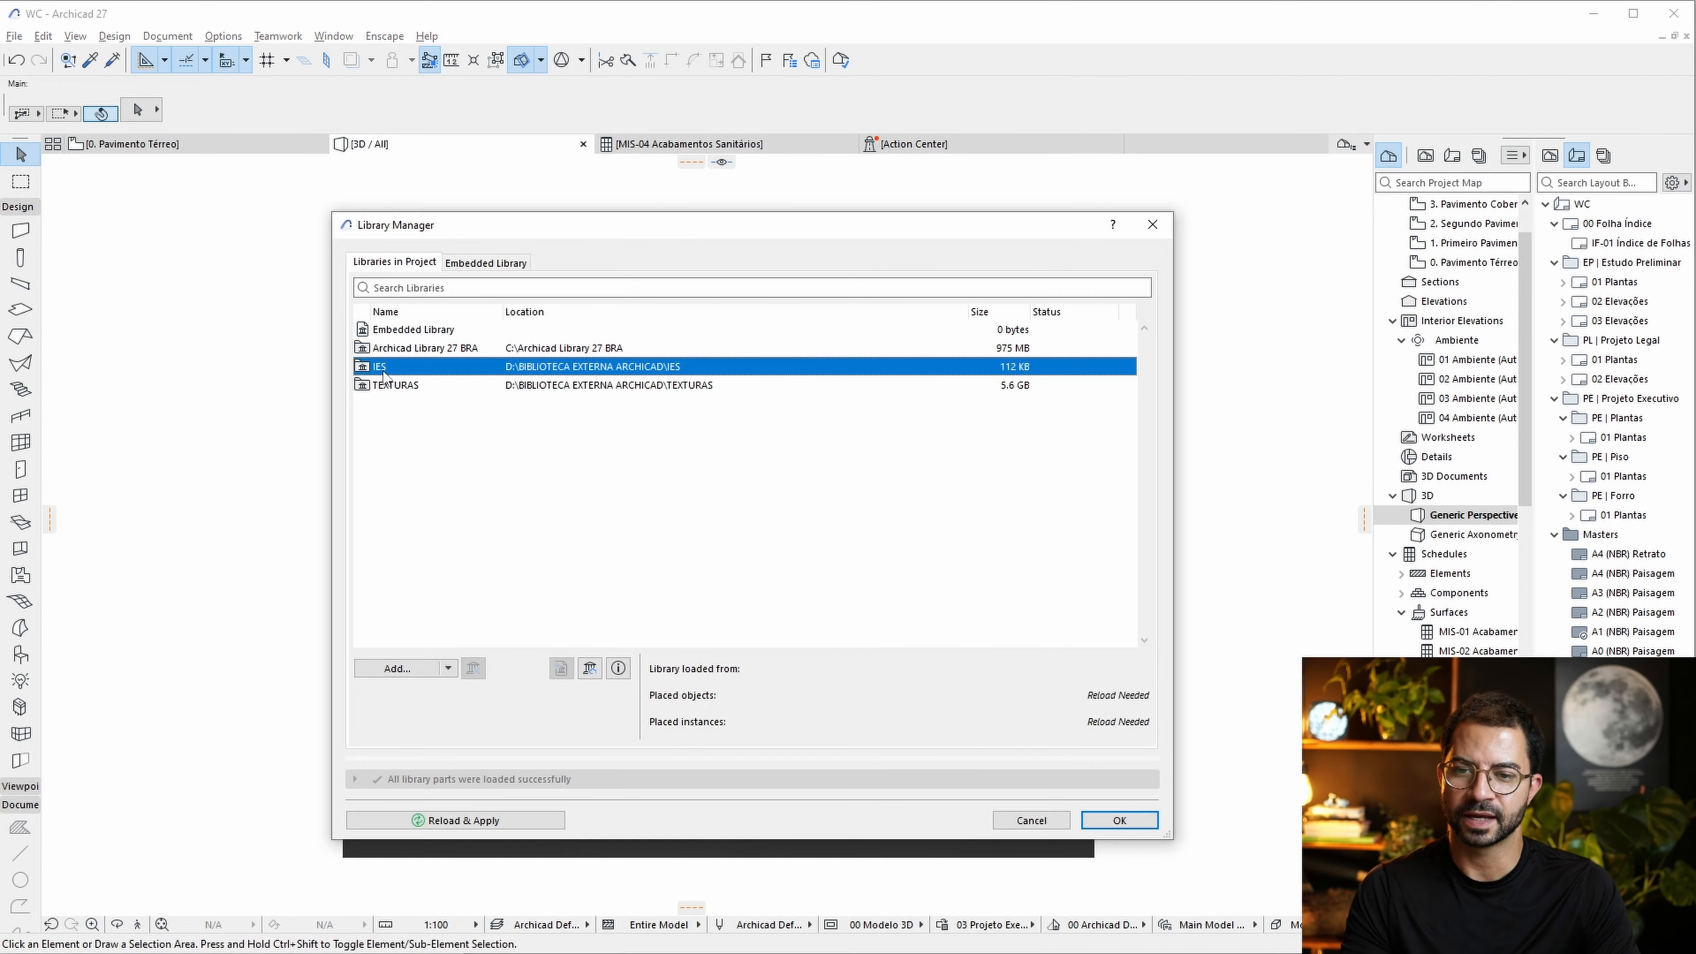
{"action": "left_click", "coordinate": [418, 385]}
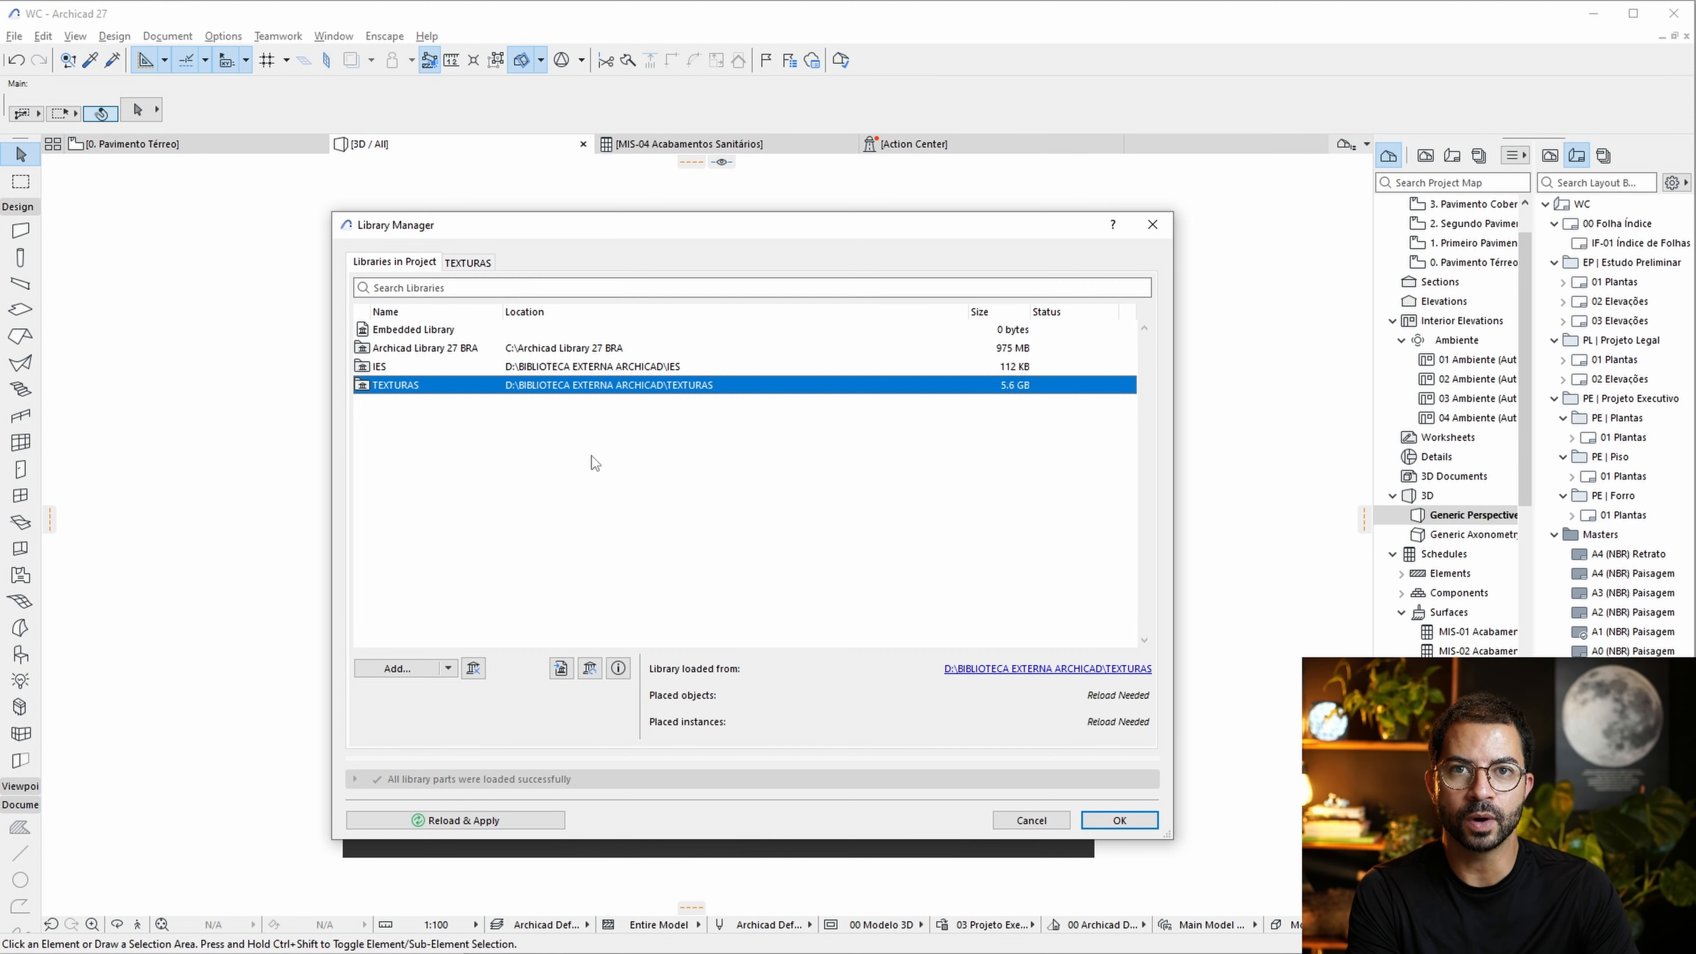
{"action": "left_click", "coordinate": [400, 369]}
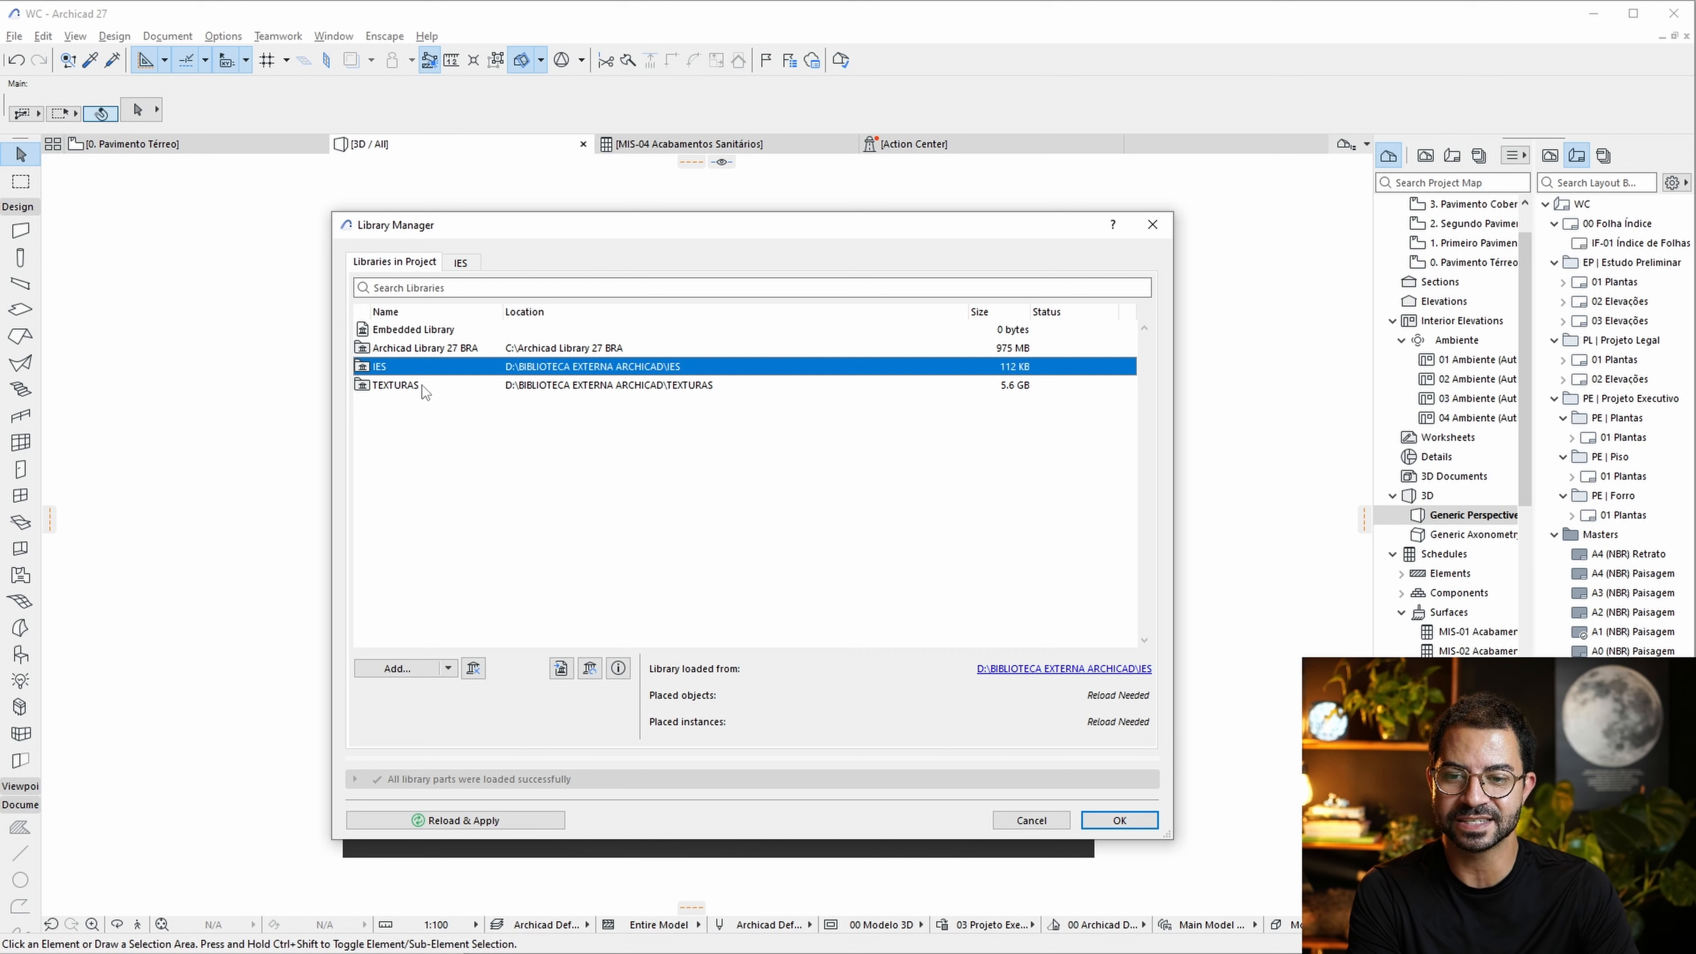
{"action": "left_click", "coordinate": [405, 386]}
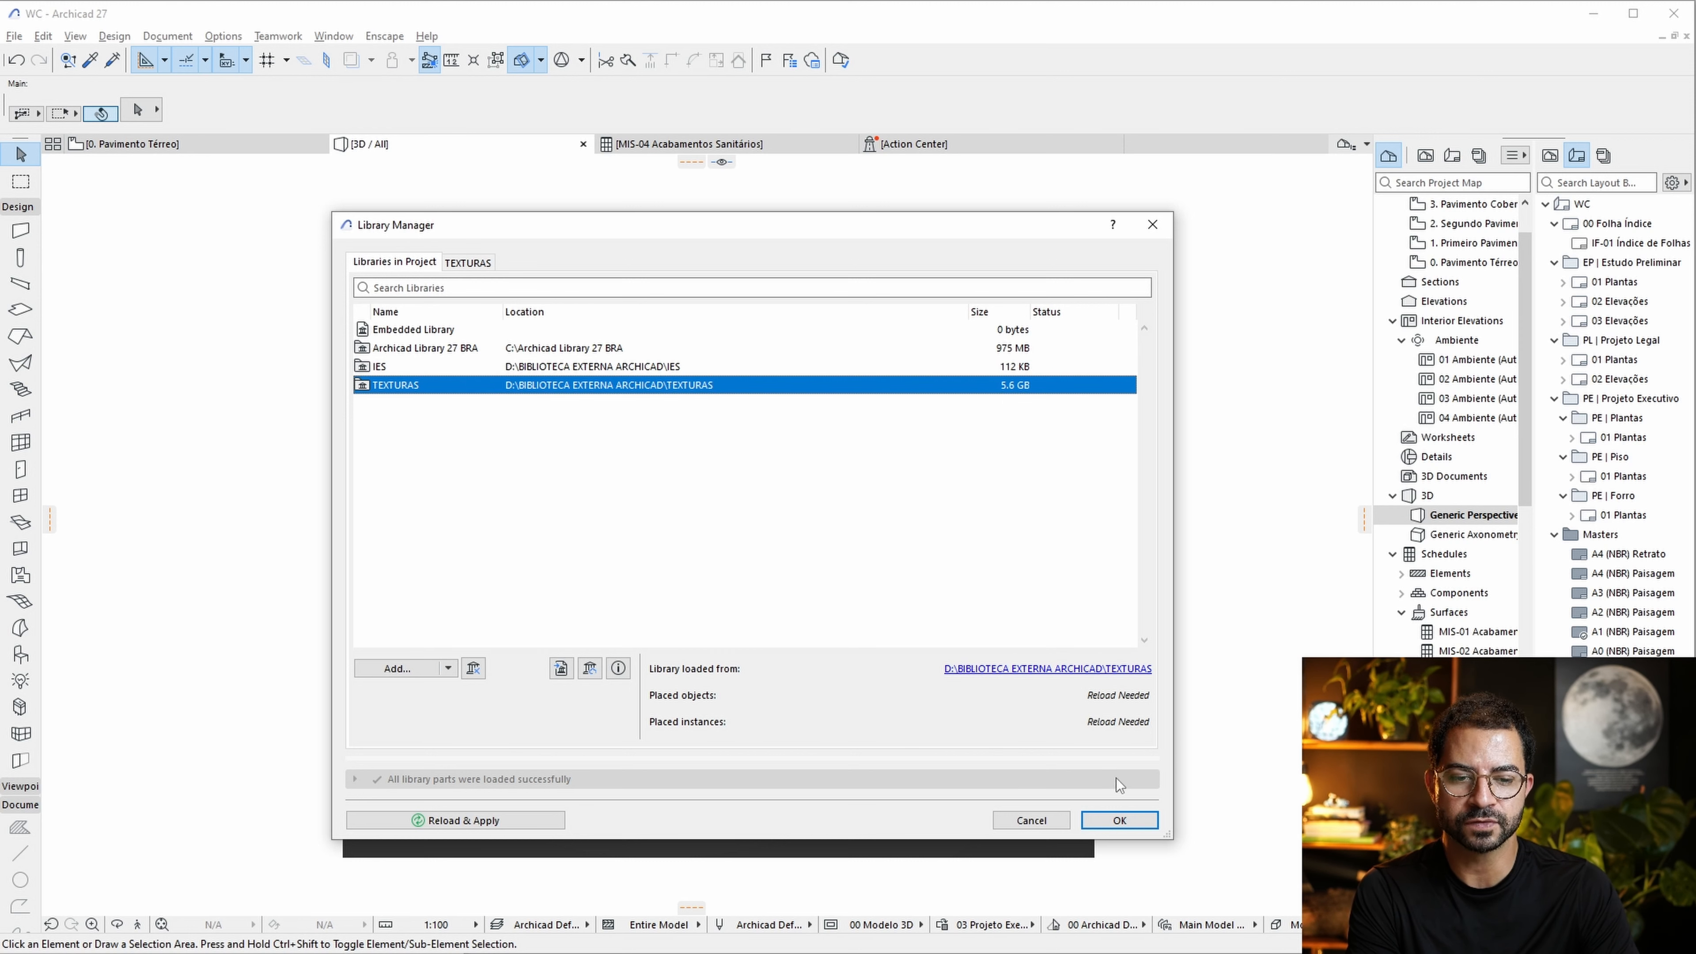
{"action": "left_click", "coordinate": [1119, 821]}
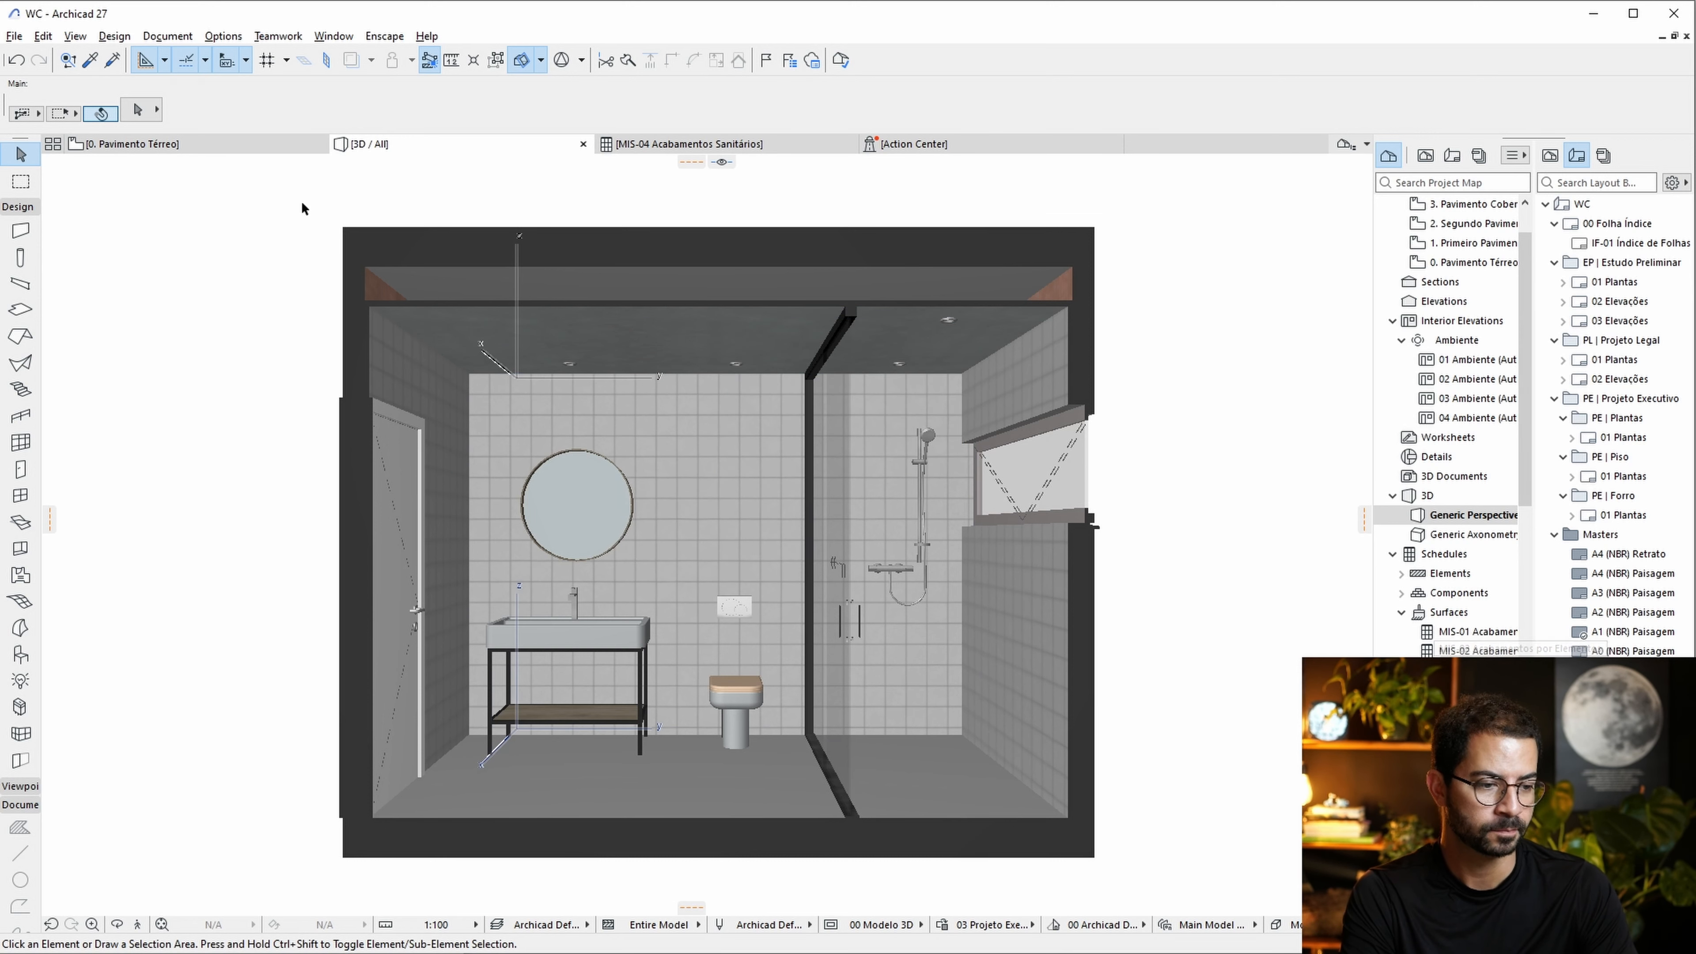
Duplicate Pintura - Branco Polido as Aula - Pavimento with the 2_terrazzo floor tile_DIFF.jpg texture.
{"action": "left_click", "coordinate": [223, 36]}
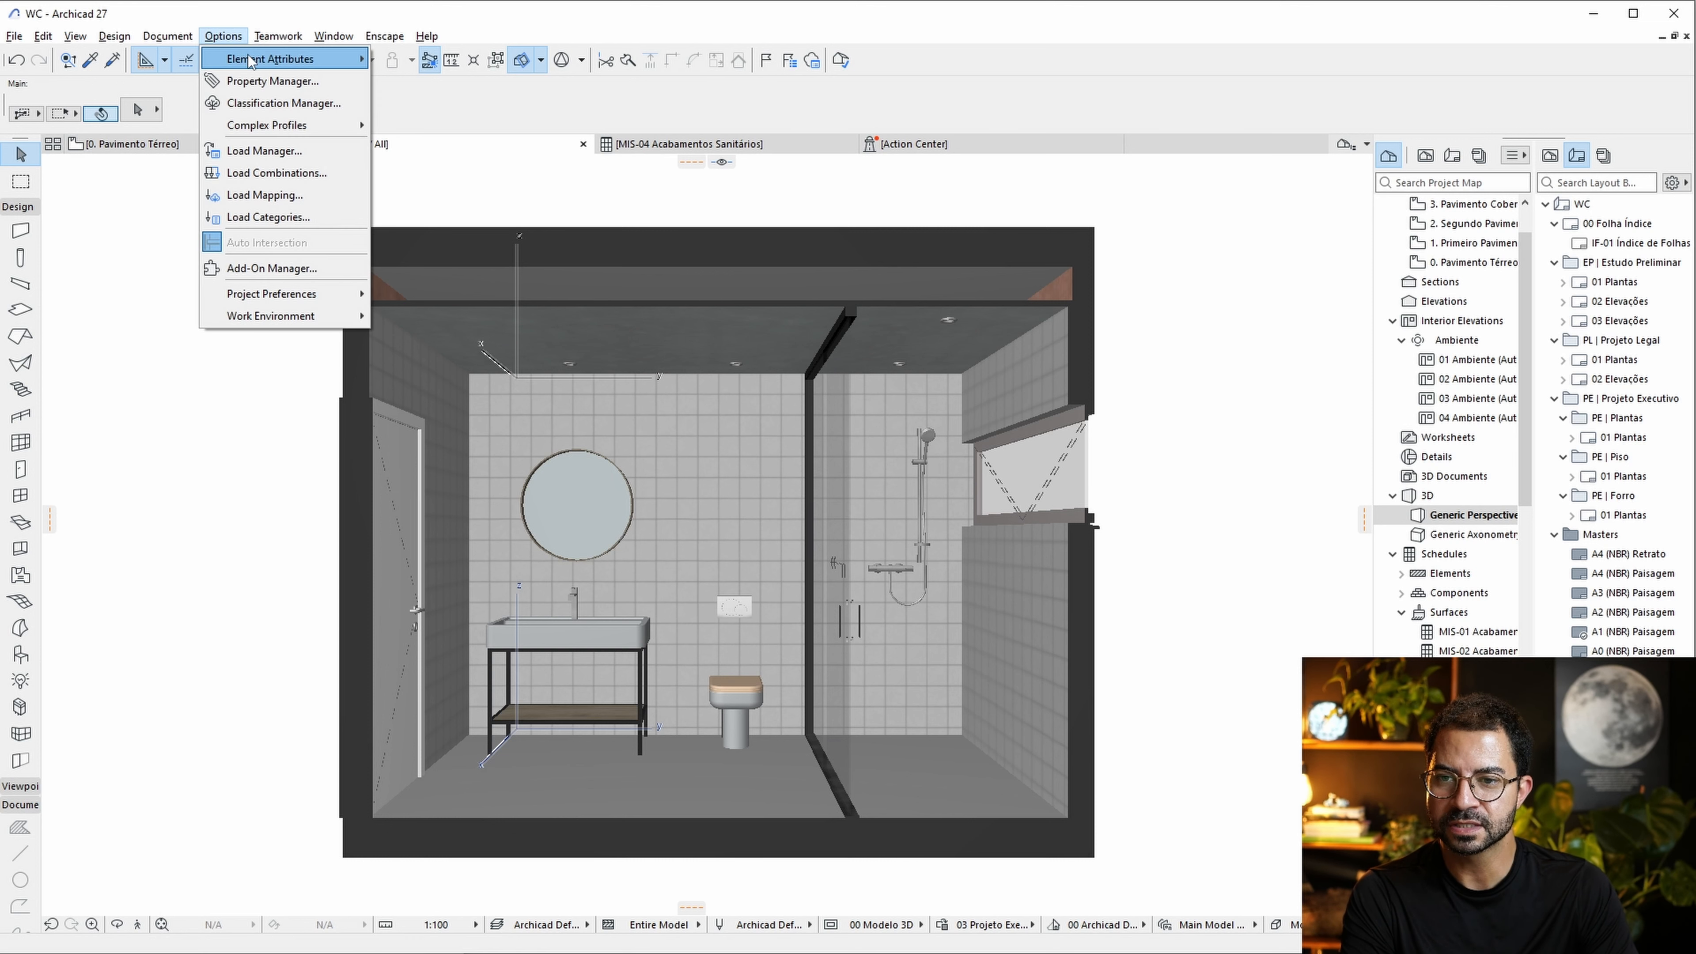
{"action": "mouse_move", "coordinate": [248, 60]}
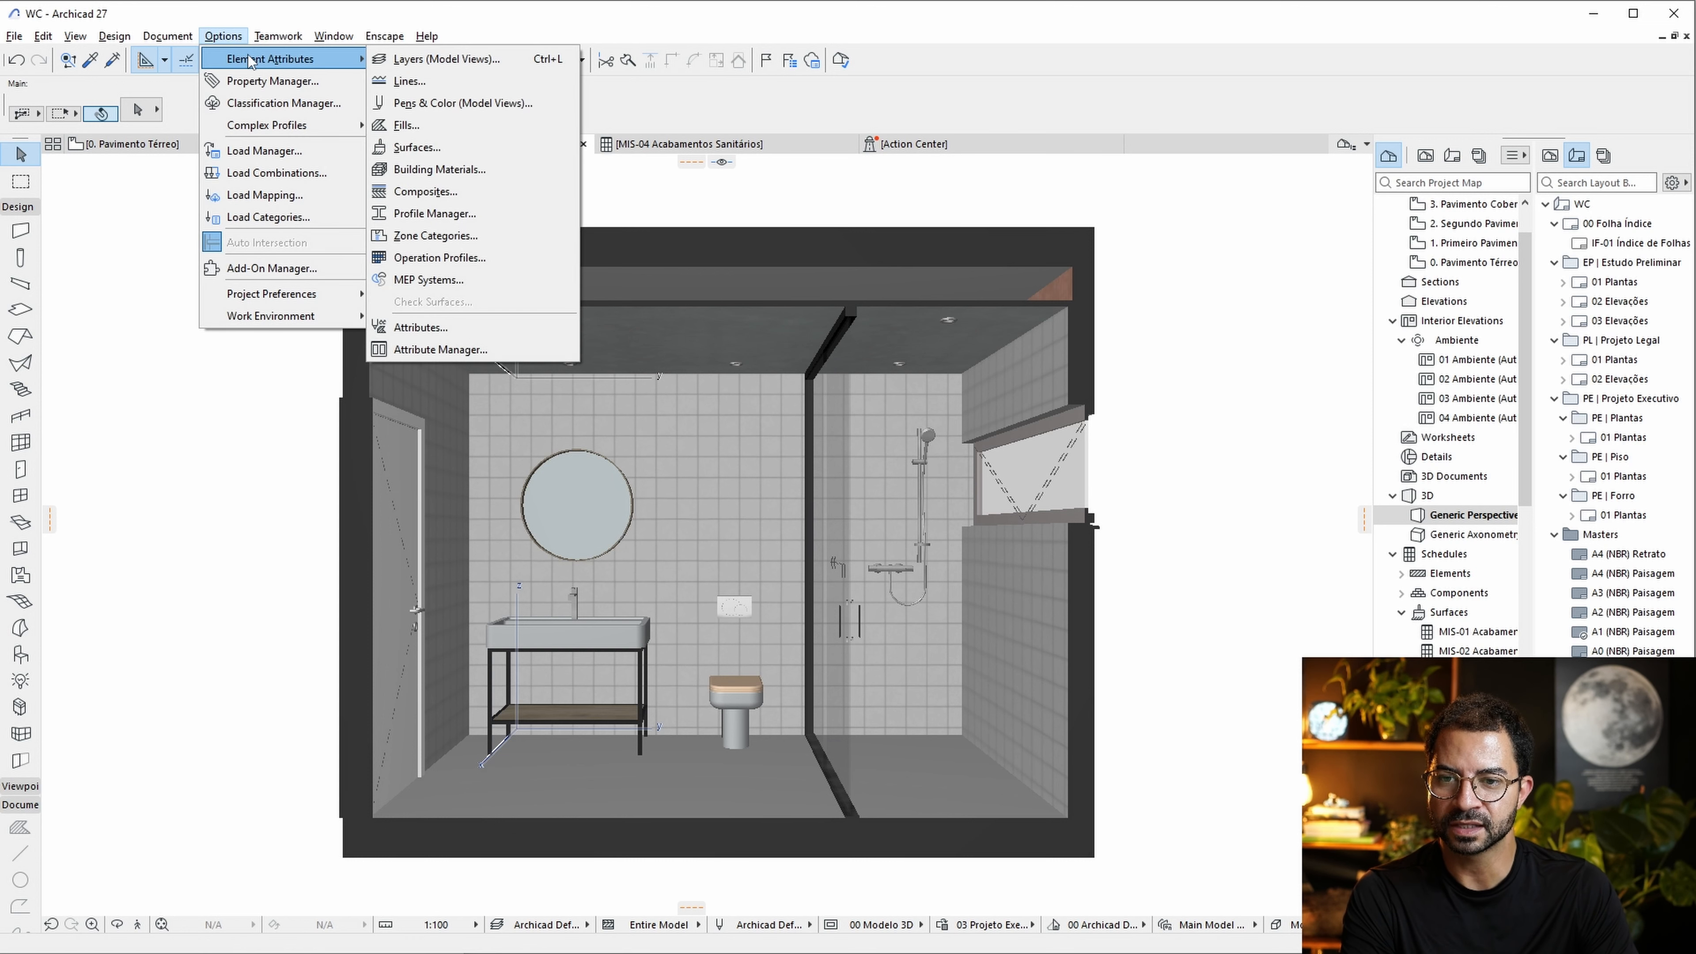
{"action": "left_click", "coordinate": [468, 153]}
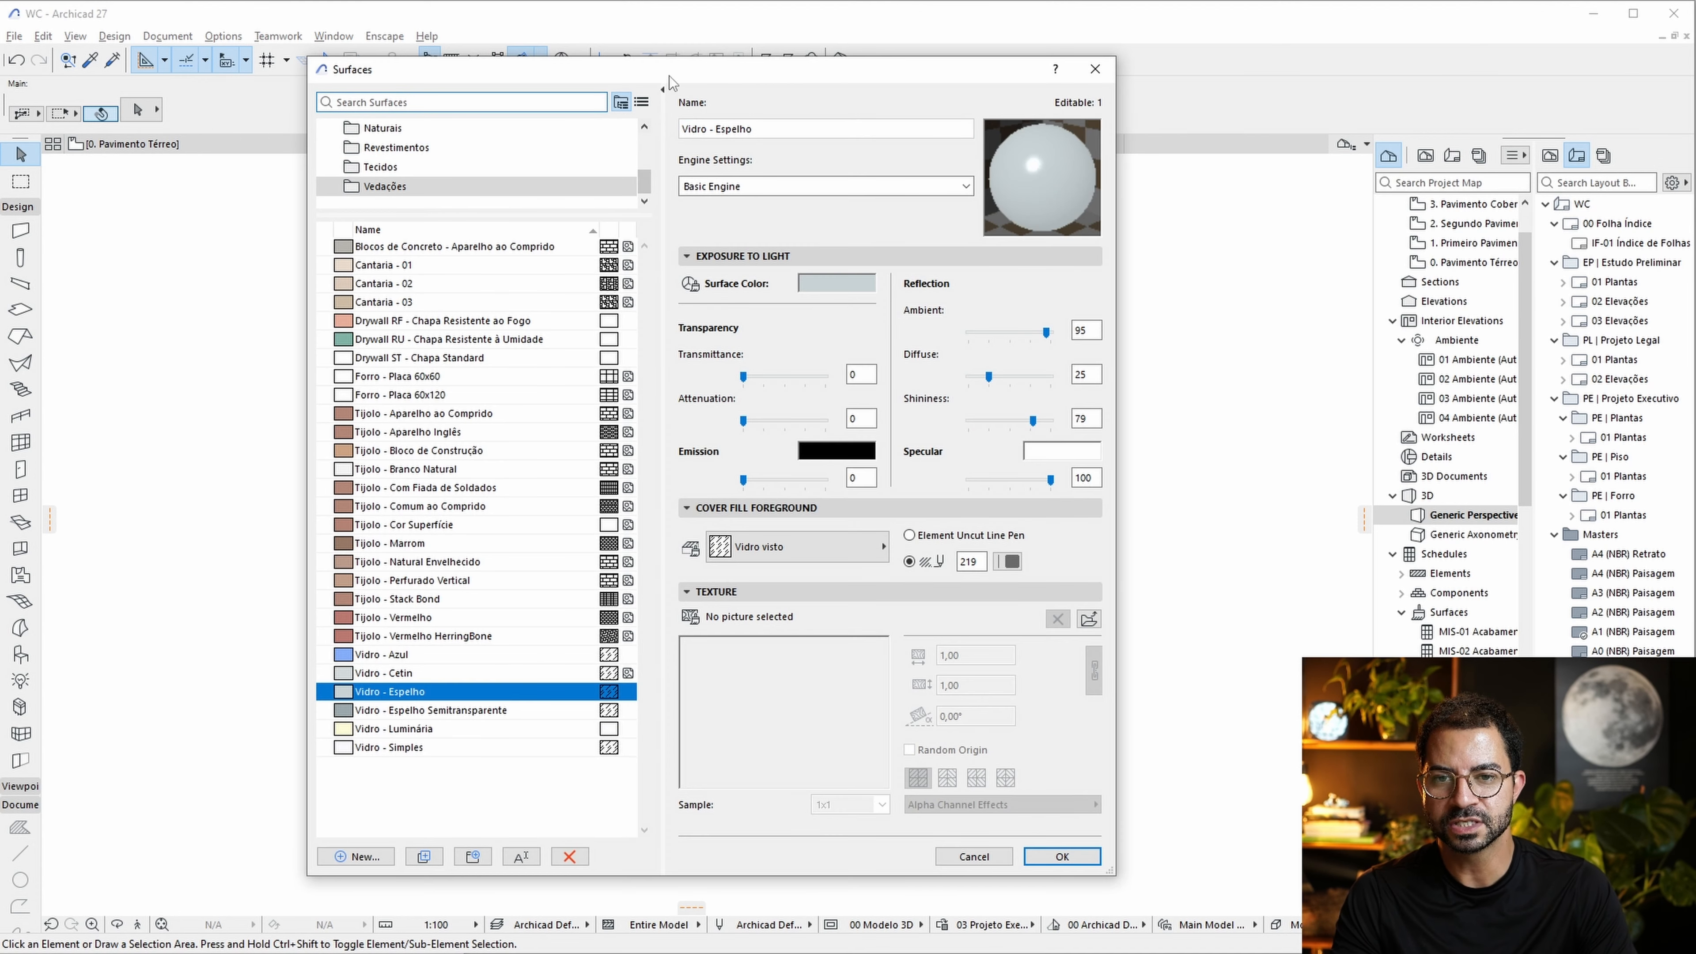
{"action": "left_click_drag", "start_coordinate": [675, 83], "coordinate": [767, 93]}
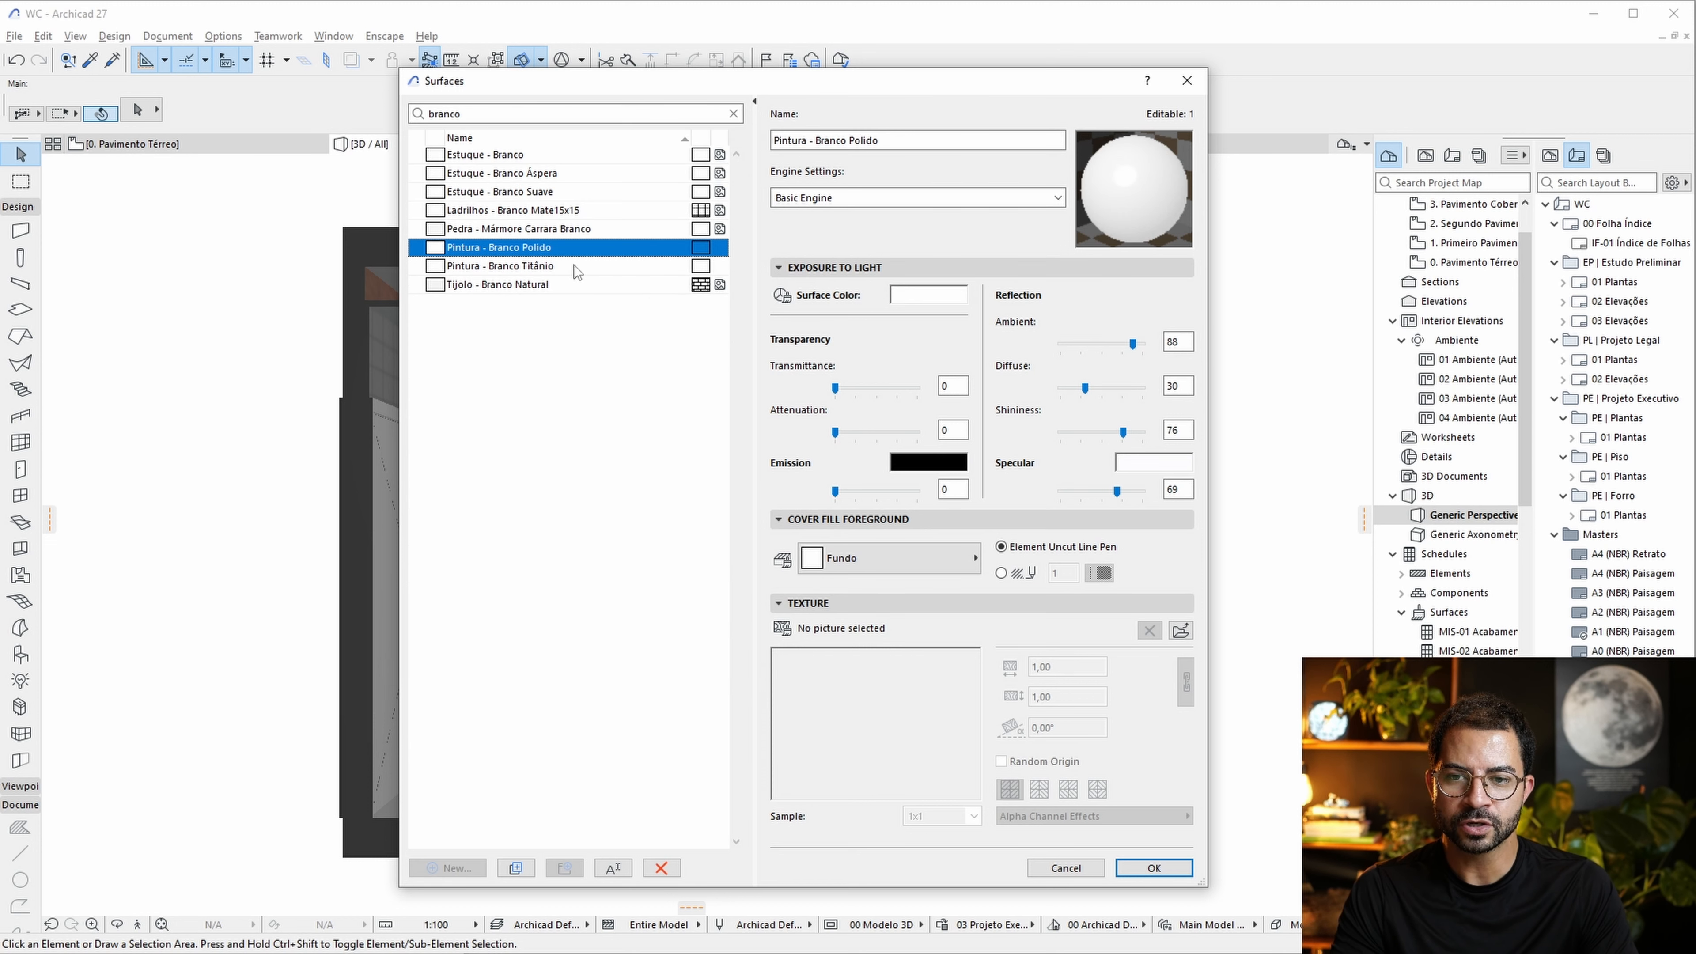
{"action": "left_click", "coordinate": [522, 872]}
{"action": "type", "text": "Aula - Pavimento"}
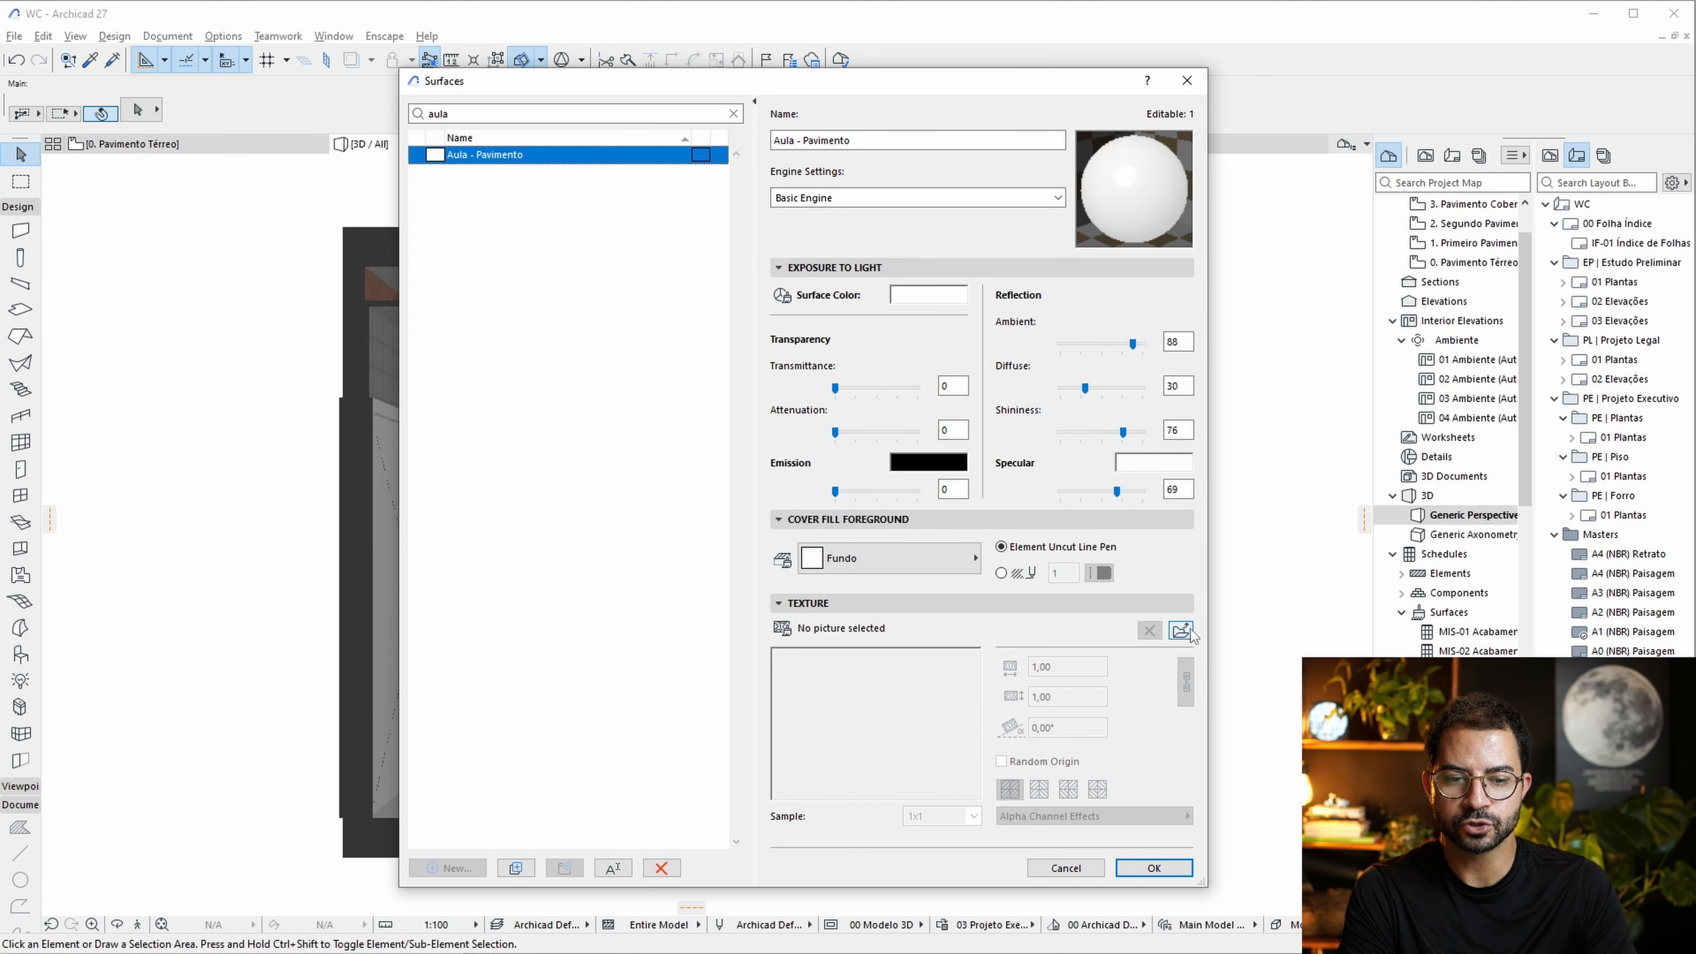
{"action": "left_click", "coordinate": [1181, 631]}
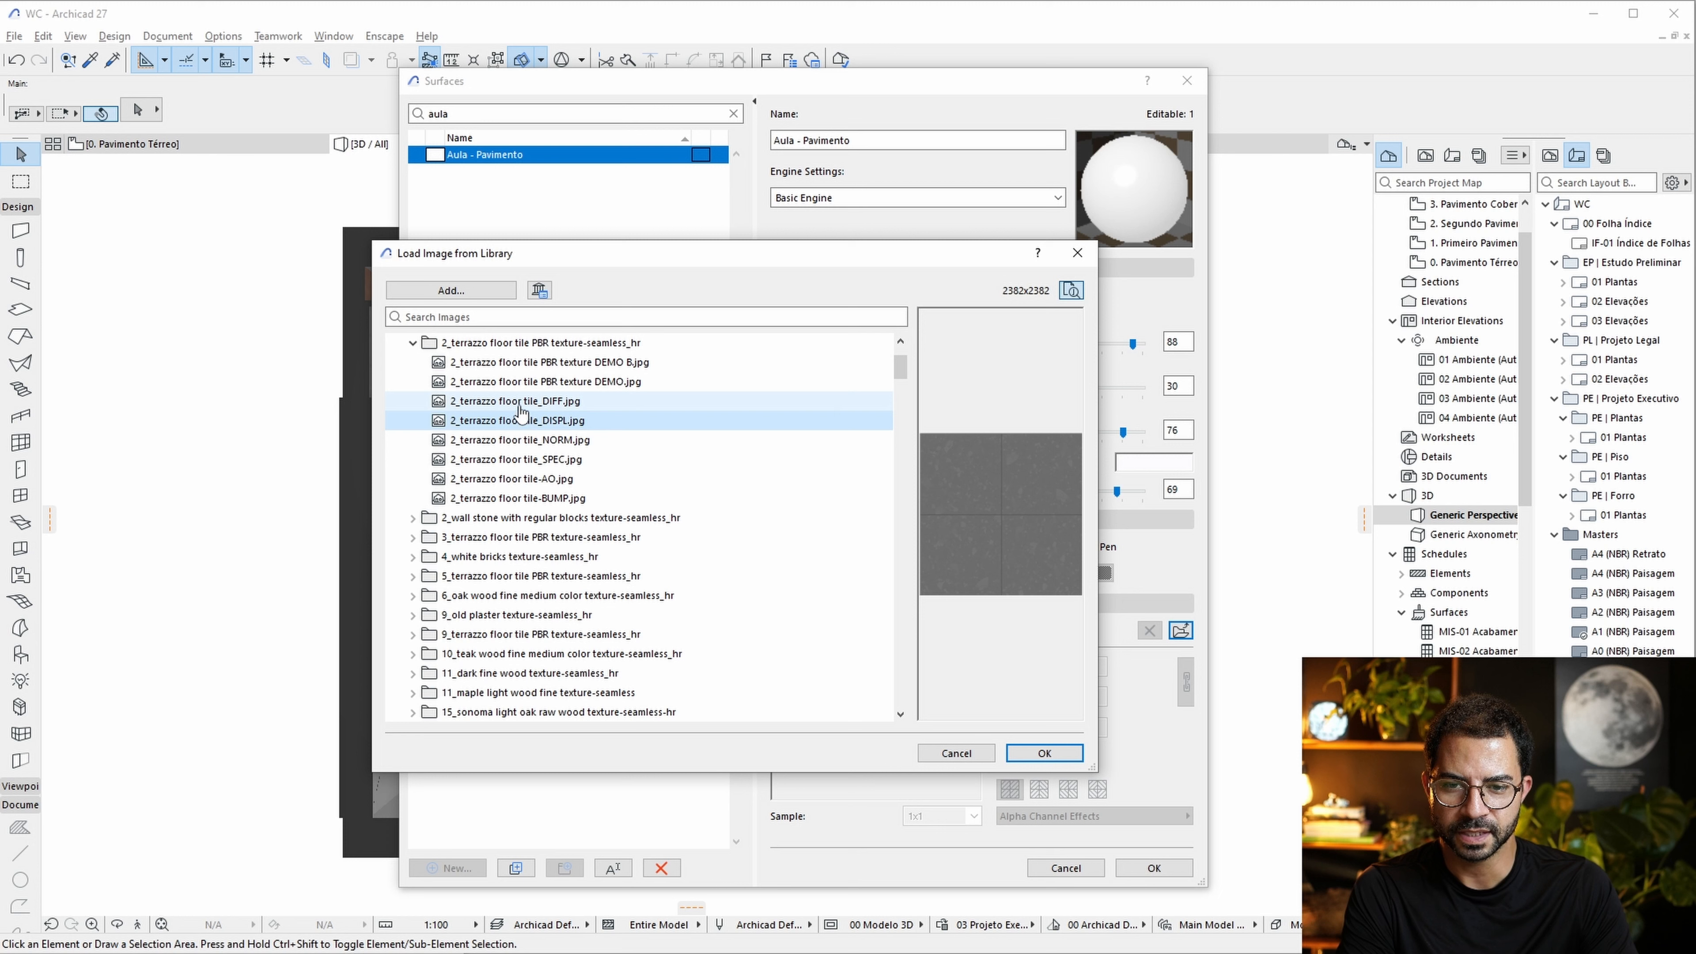
{"action": "left_click", "coordinate": [518, 401]}
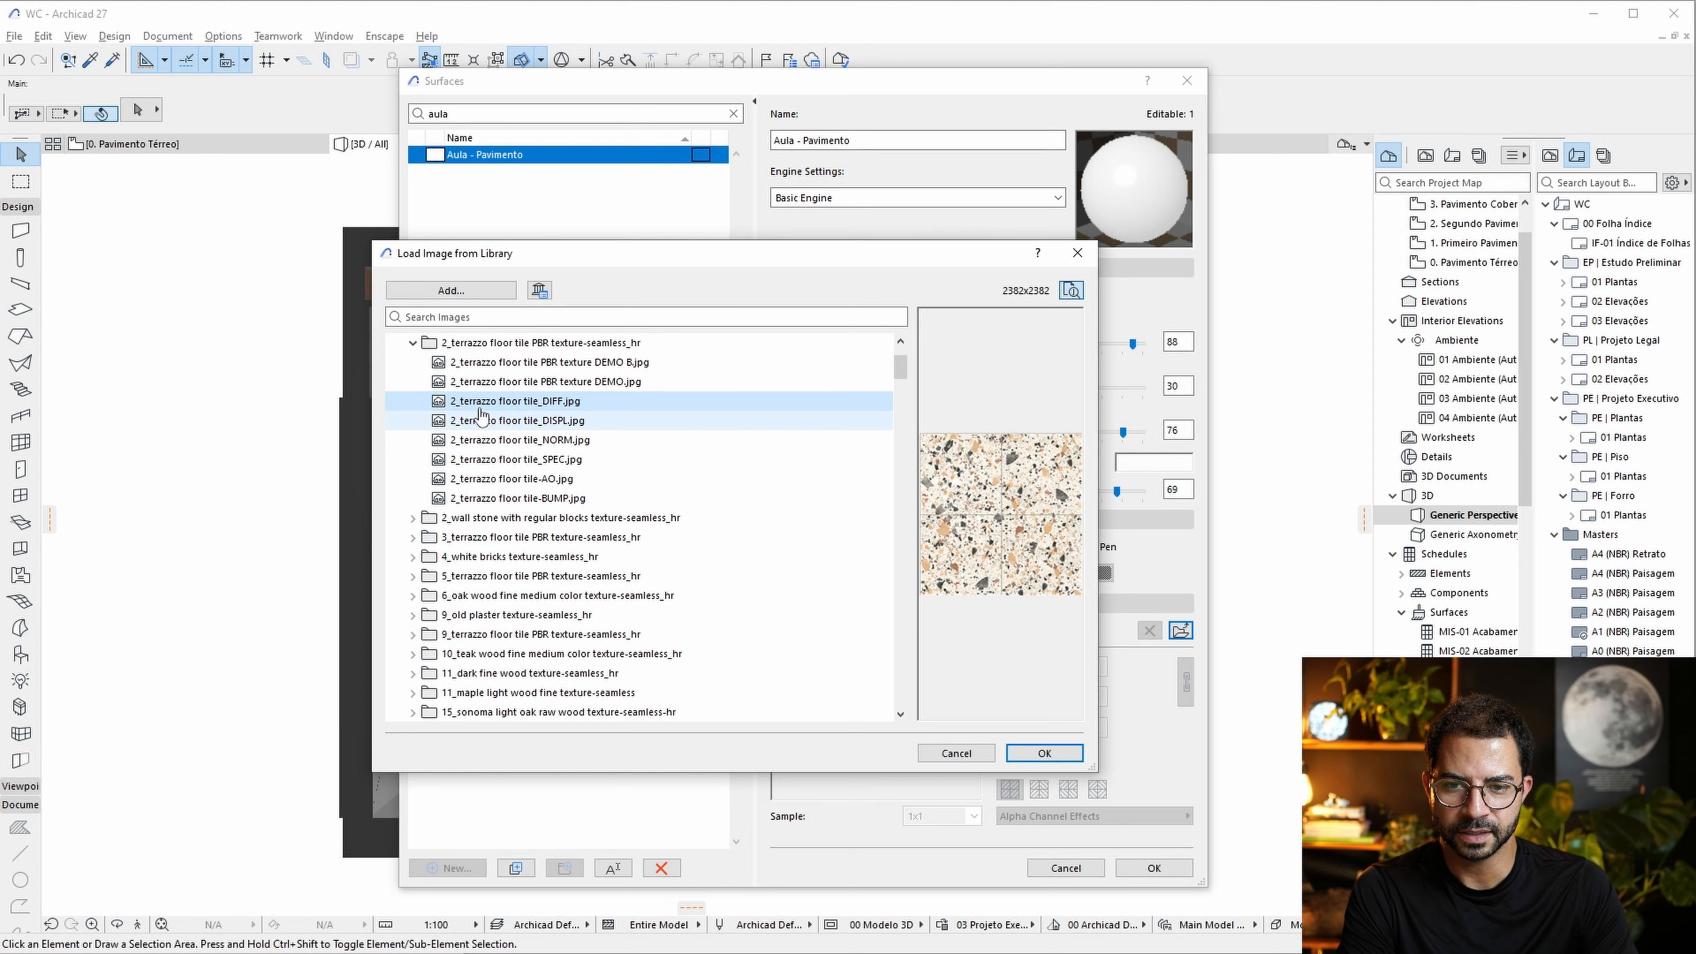
{"action": "left_click", "coordinate": [1044, 753]}
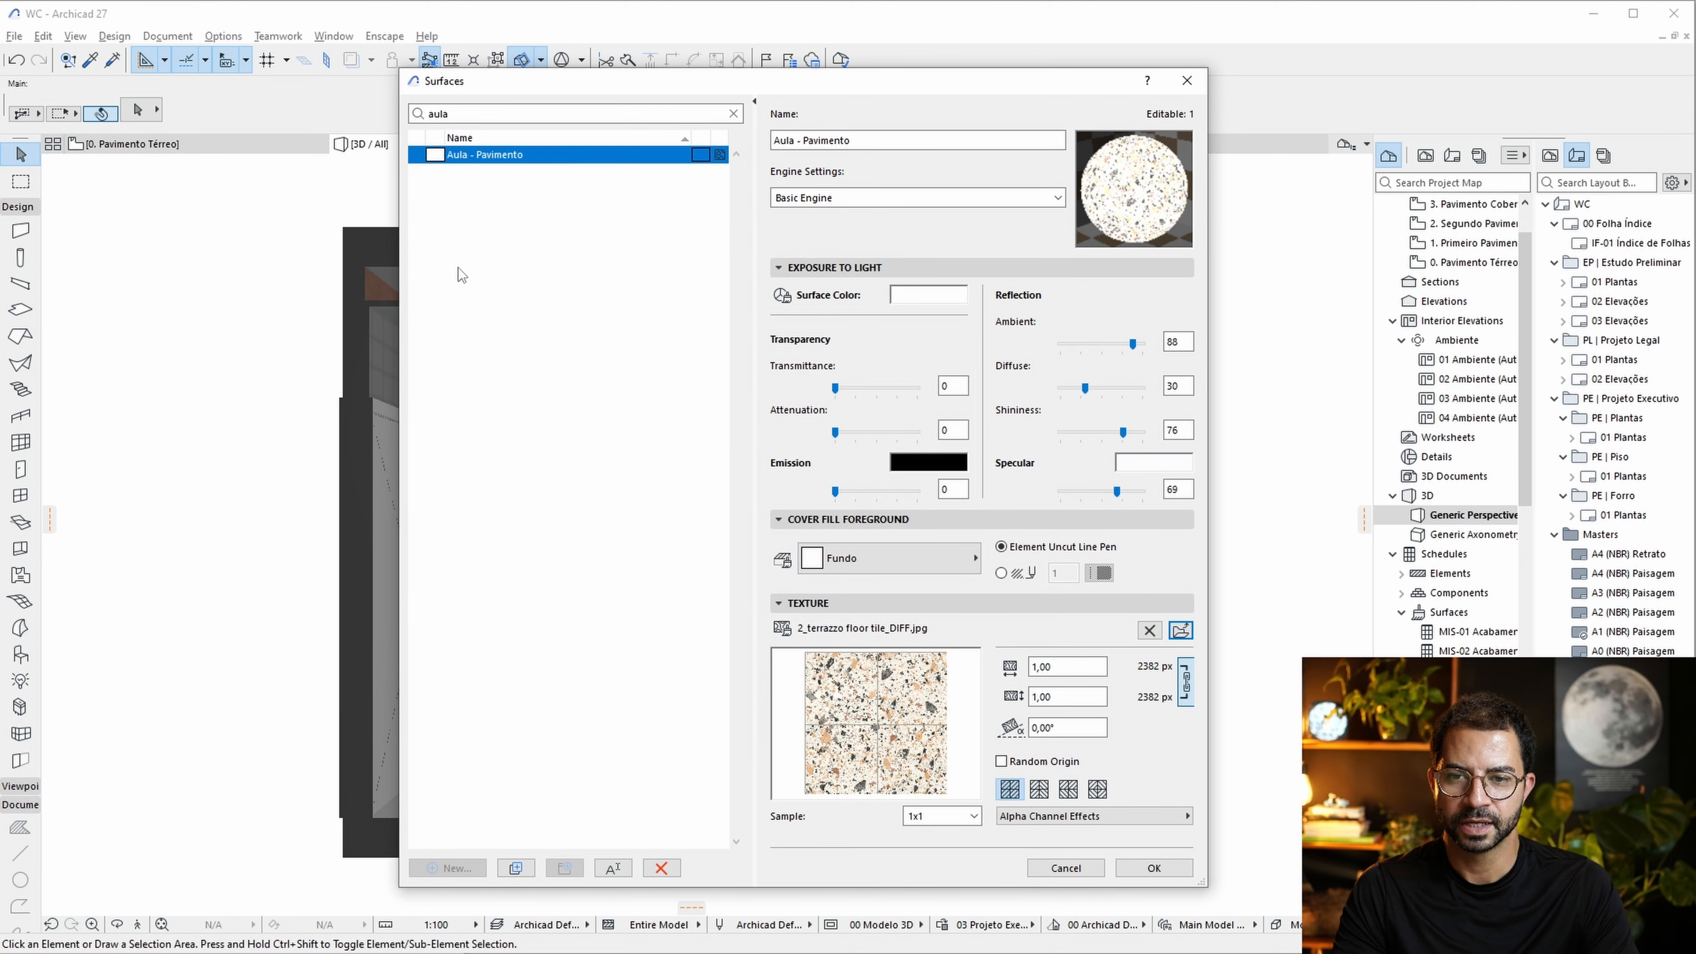
Duplicate Aula - Pavimento, rename the copy Aula - Azulejos and start choosing its texture.
{"action": "left_click", "coordinate": [515, 867]}
{"action": "left_click", "coordinate": [547, 173]}
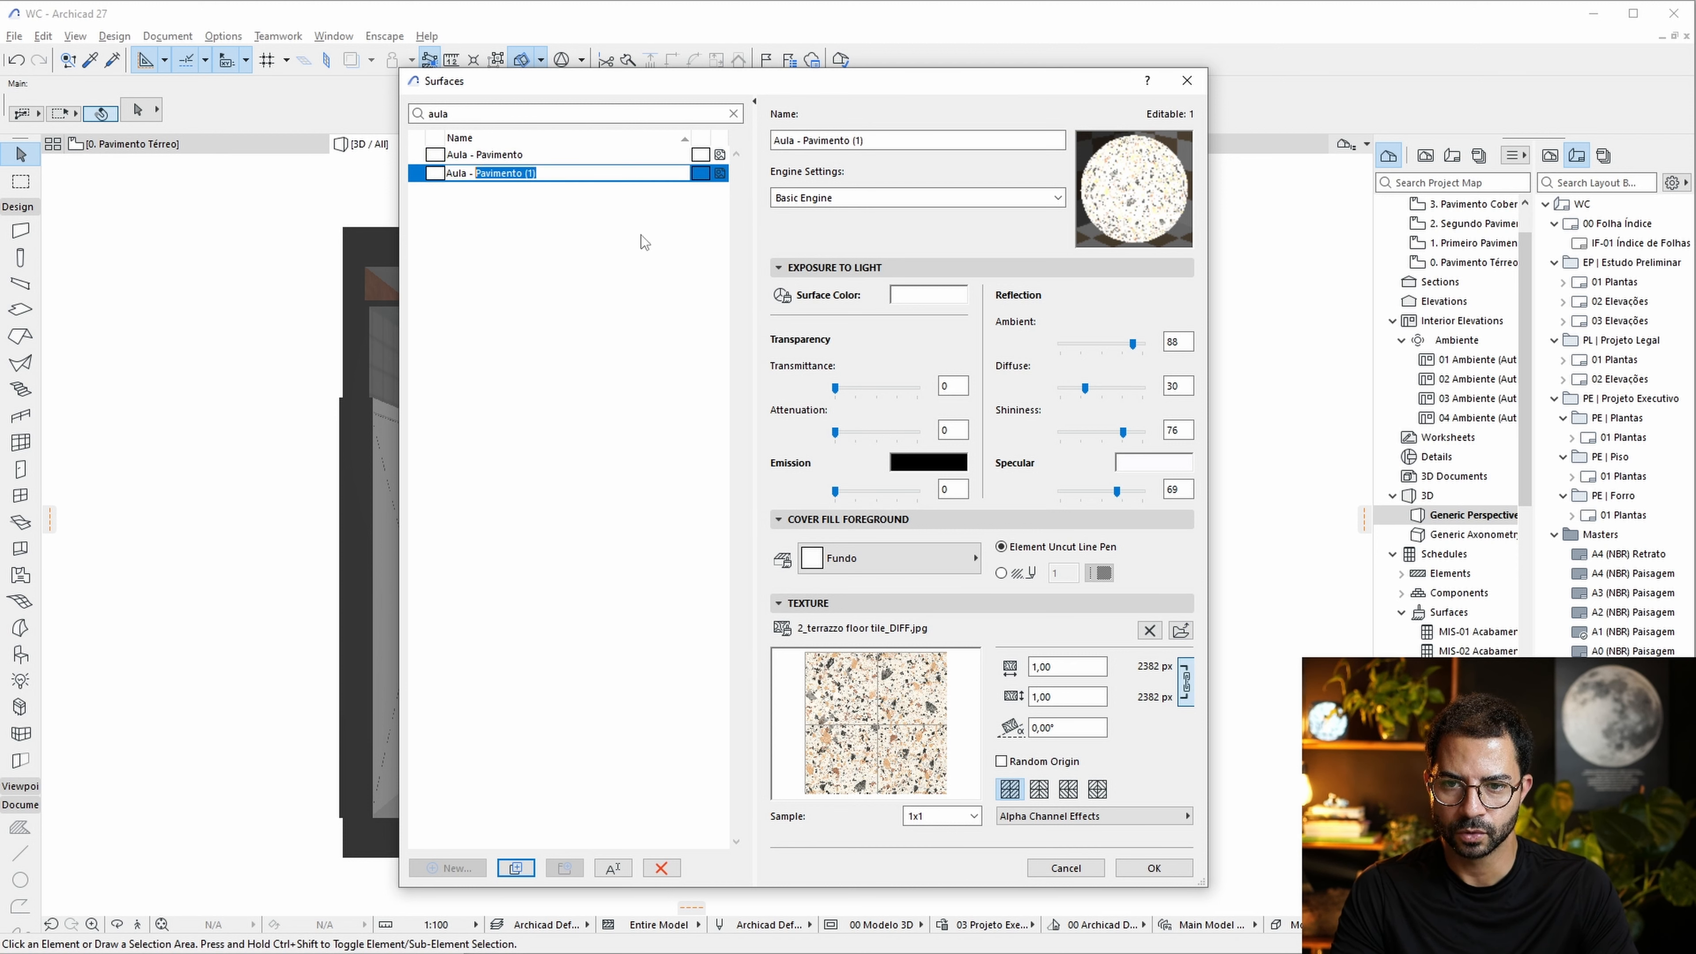
{"action": "type", "text": "Aula - Azu"}
{"action": "type", "text": "lejo"}
{"action": "key", "text": "Return"}
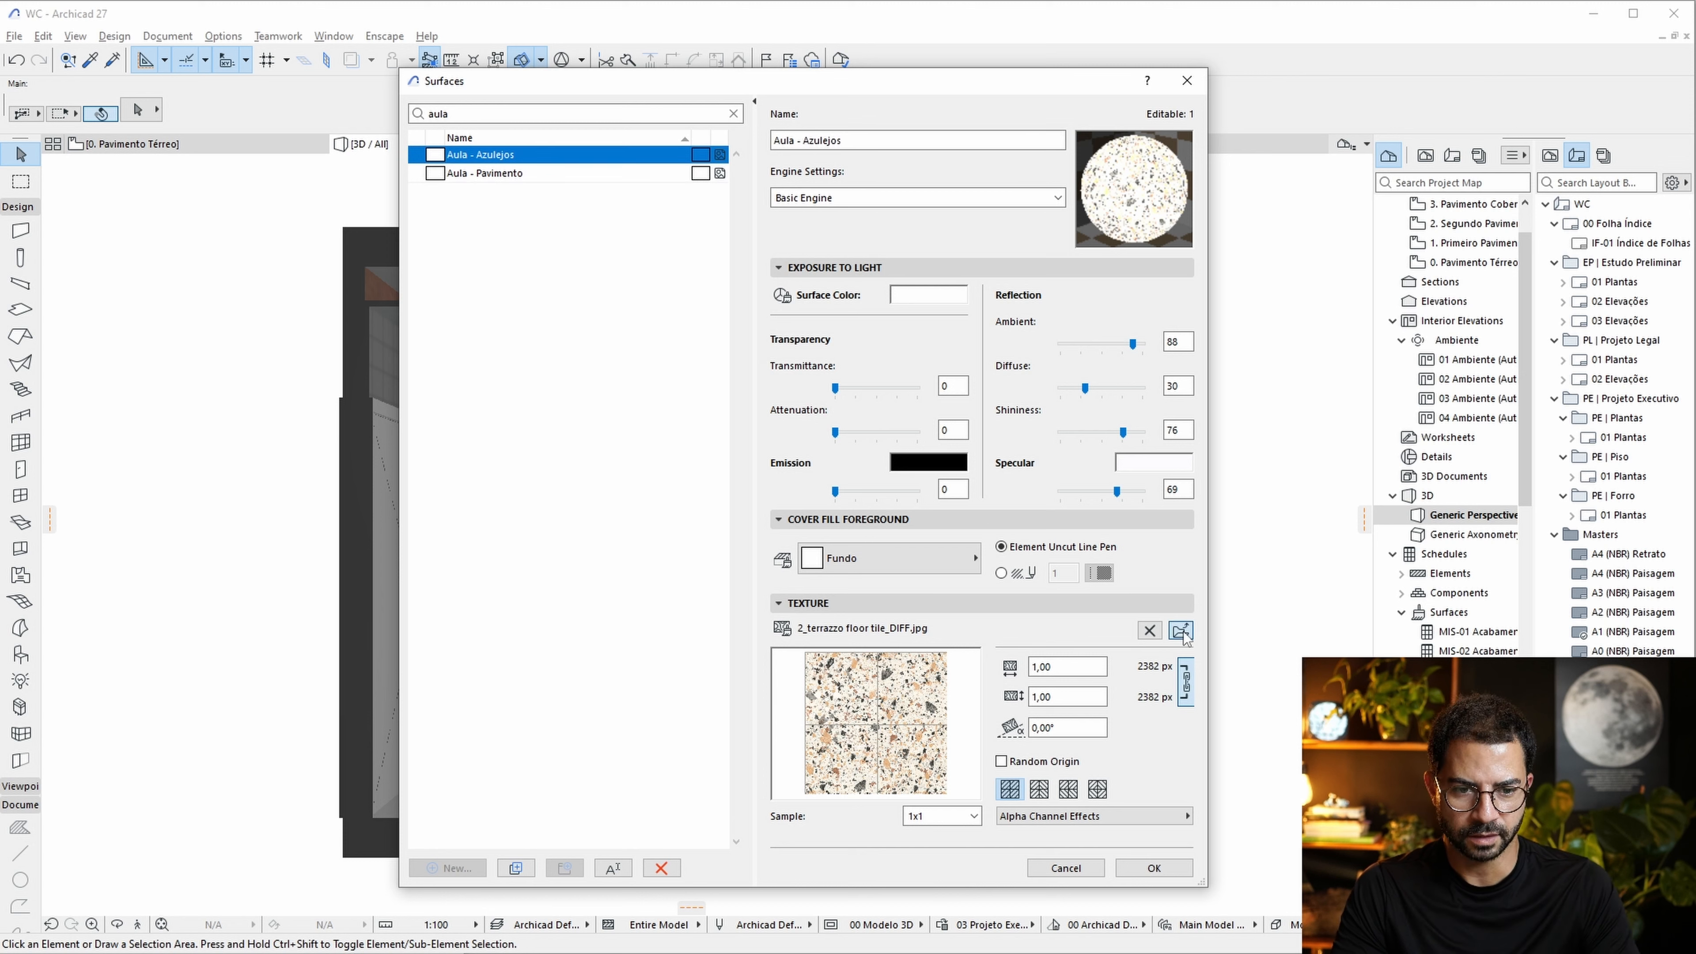
{"action": "left_click", "coordinate": [1180, 630]}
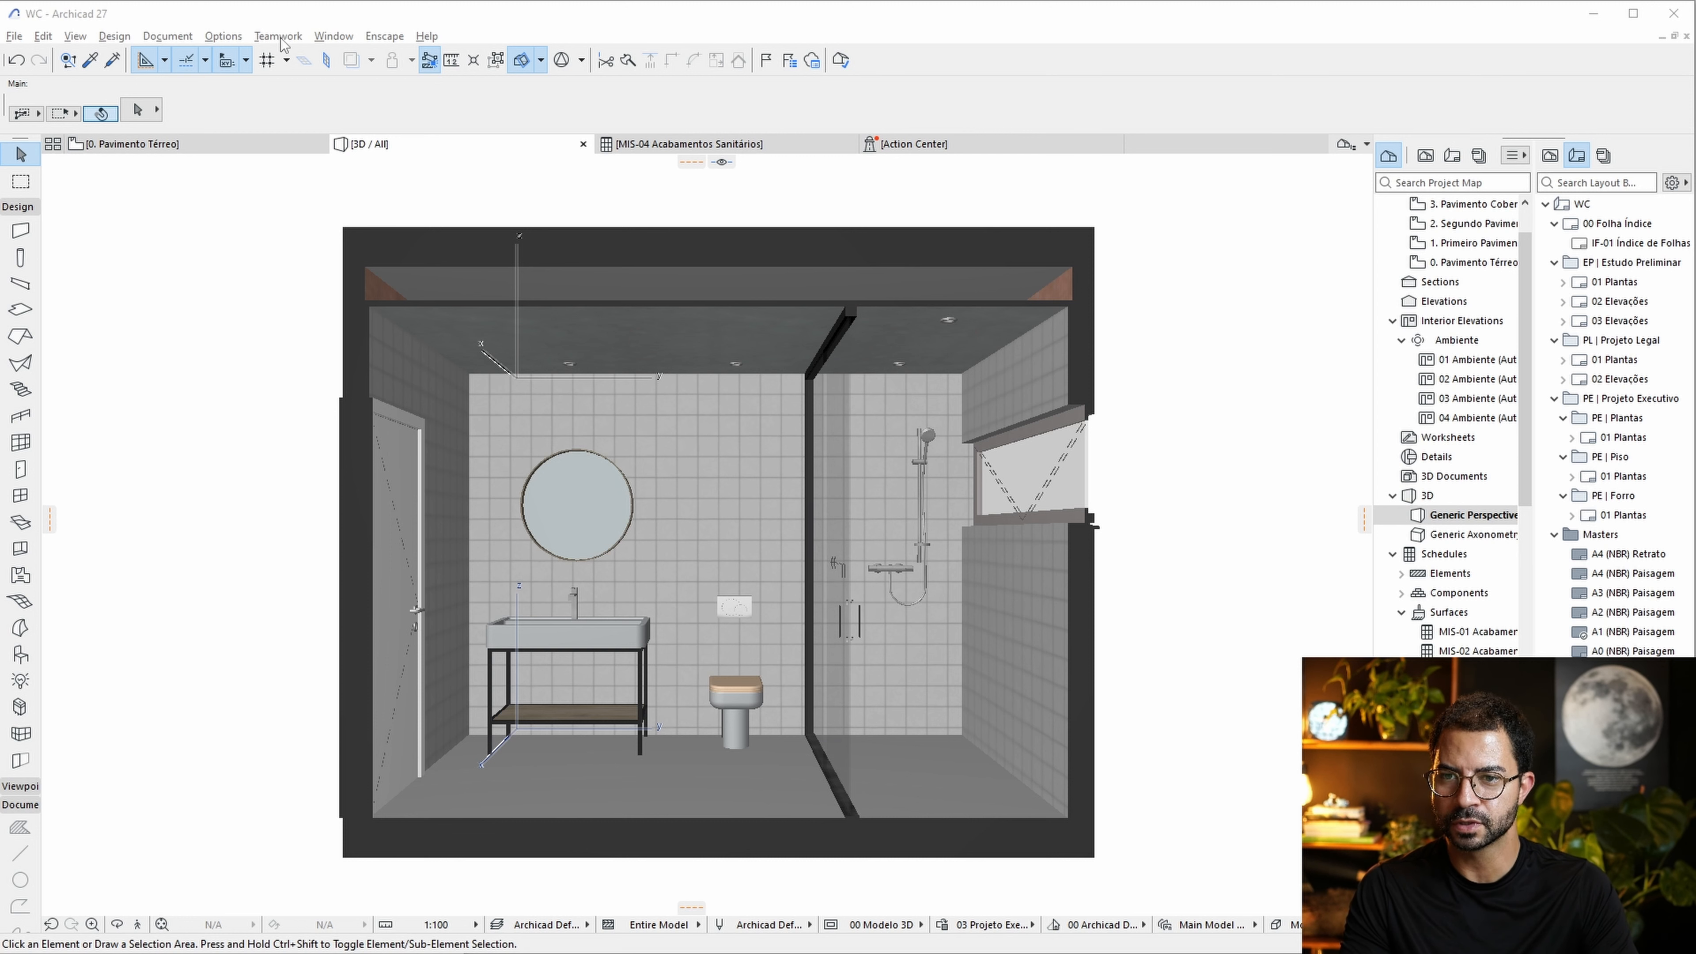
Open the PAR - Alvenaria, Reboco e Azulejo profile for editing in the Profile Manager.
{"action": "left_click", "coordinate": [225, 39]}
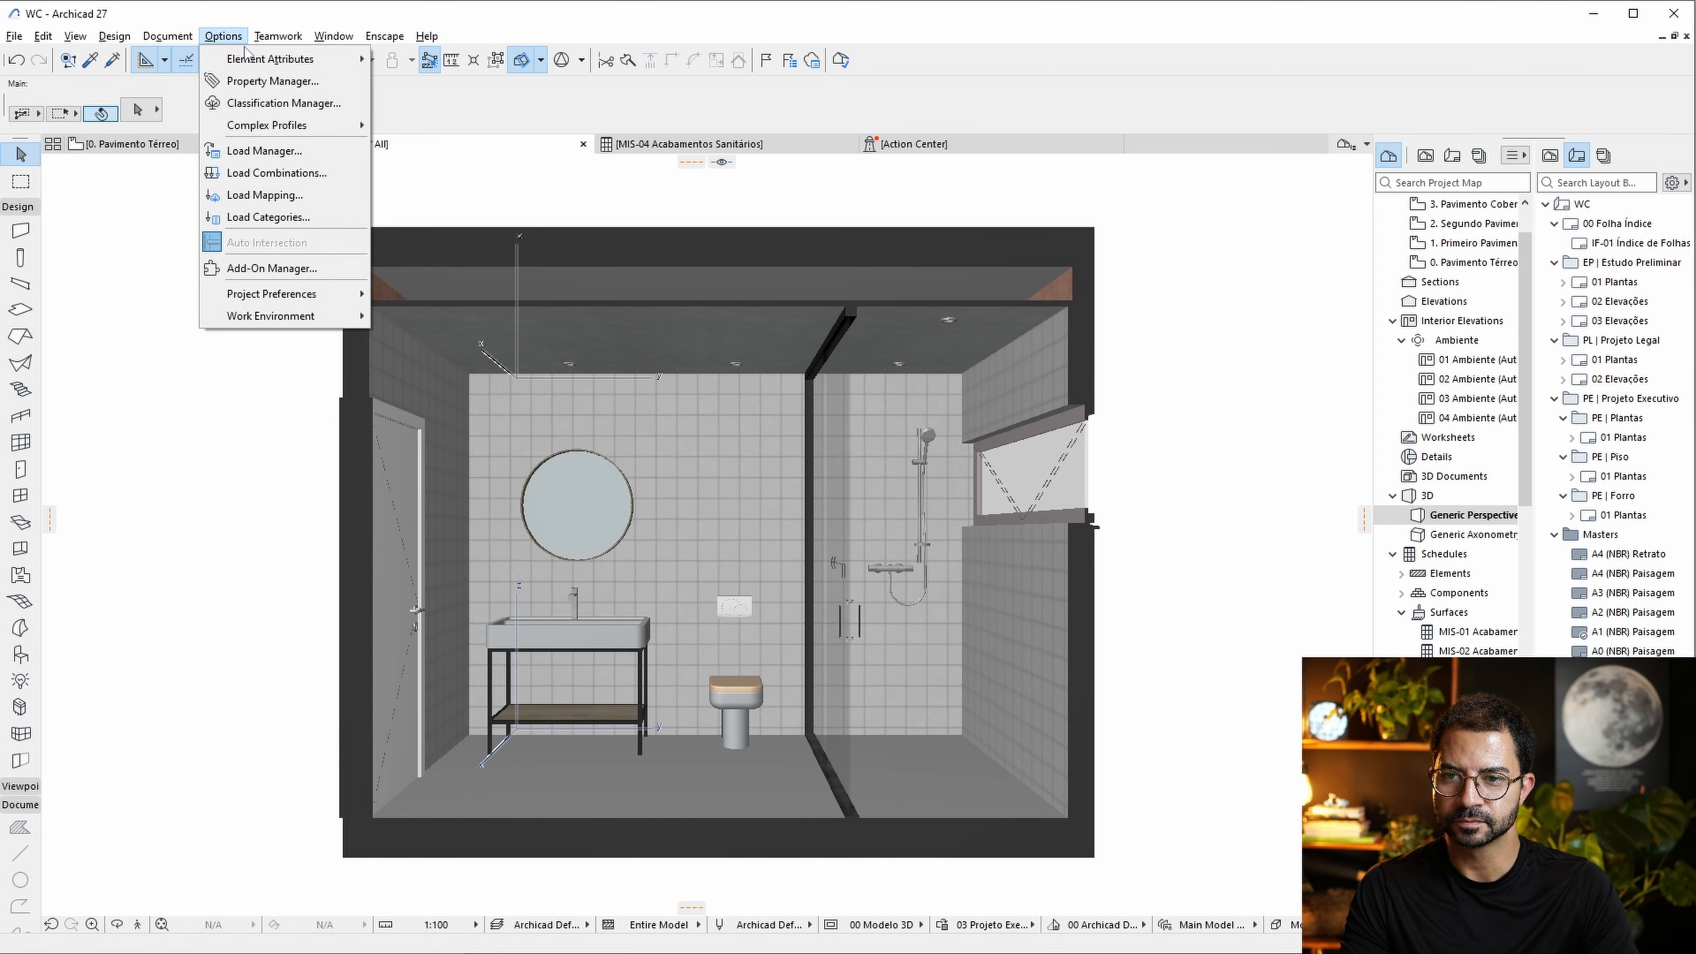
{"action": "mouse_move", "coordinate": [253, 59]}
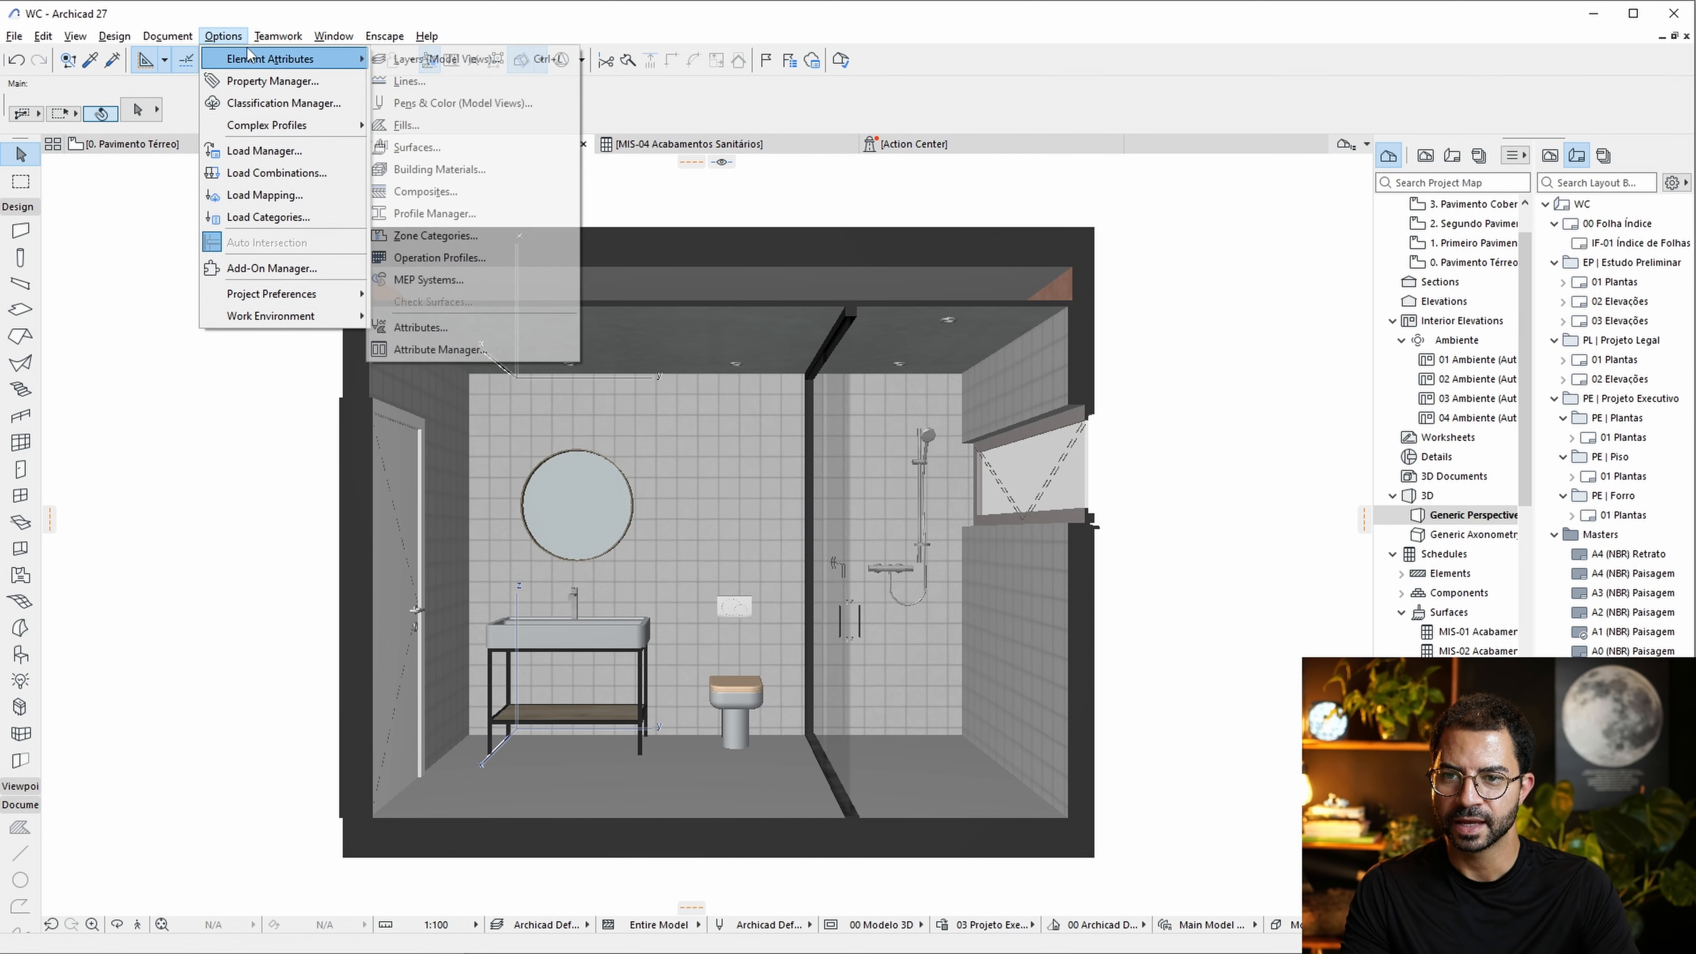
{"action": "left_click", "coordinate": [482, 213]}
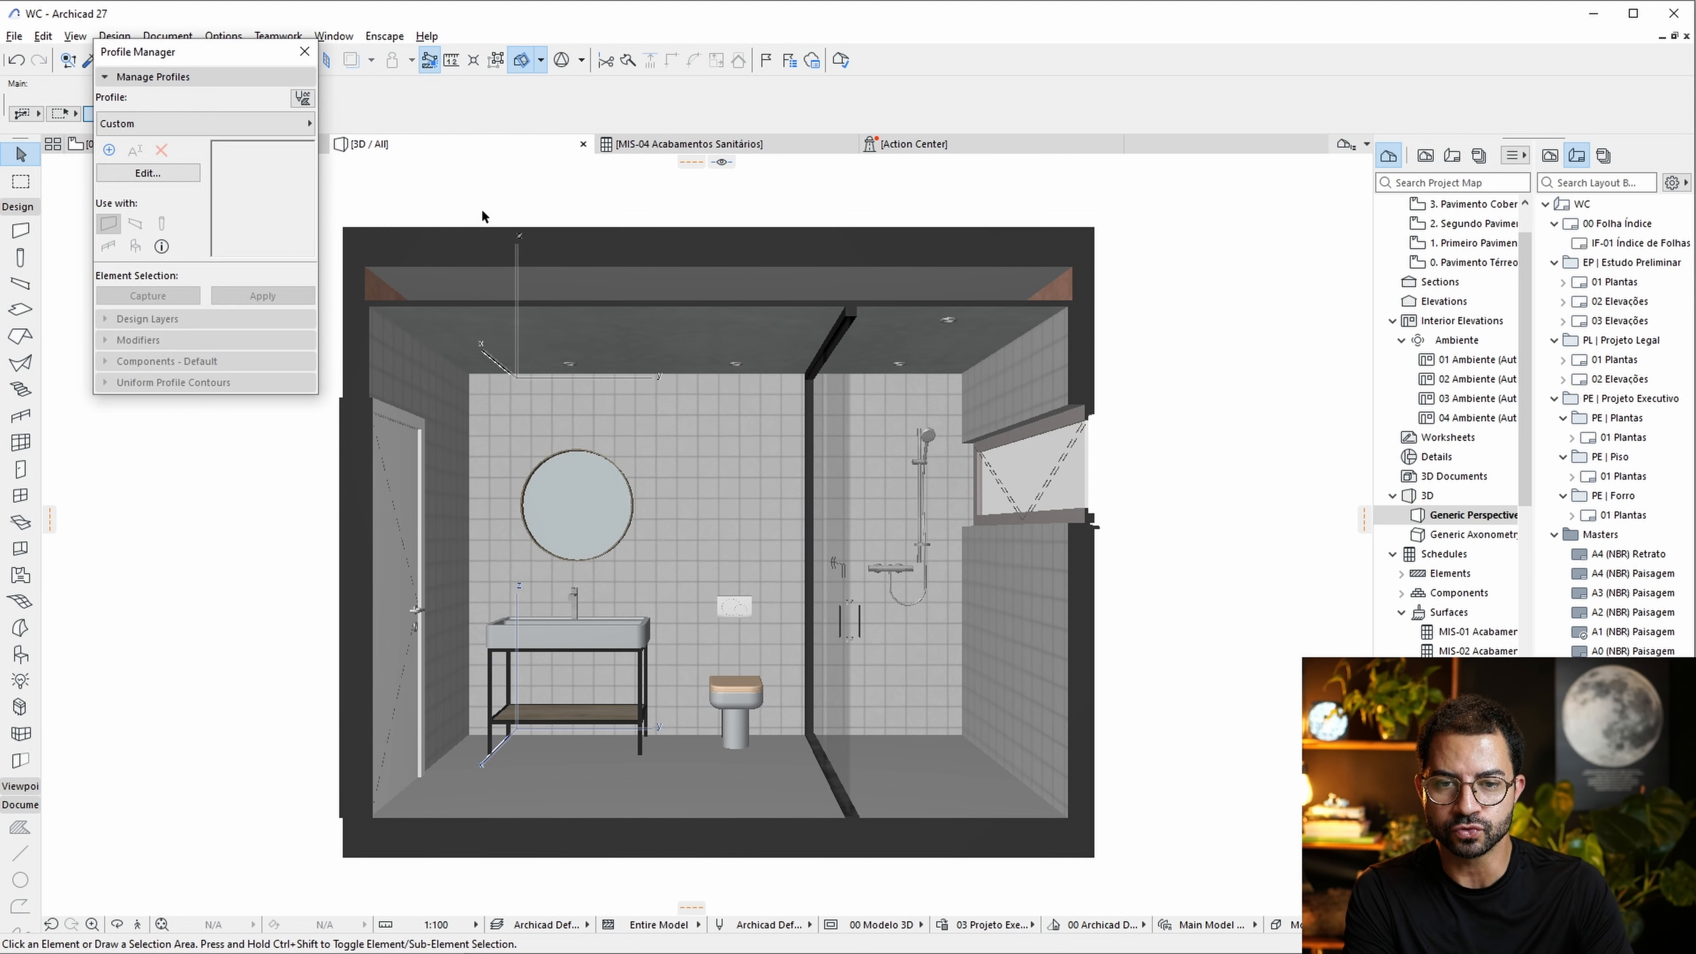
{"action": "left_click_drag", "start_coordinate": [235, 53], "coordinate": [523, 199]}
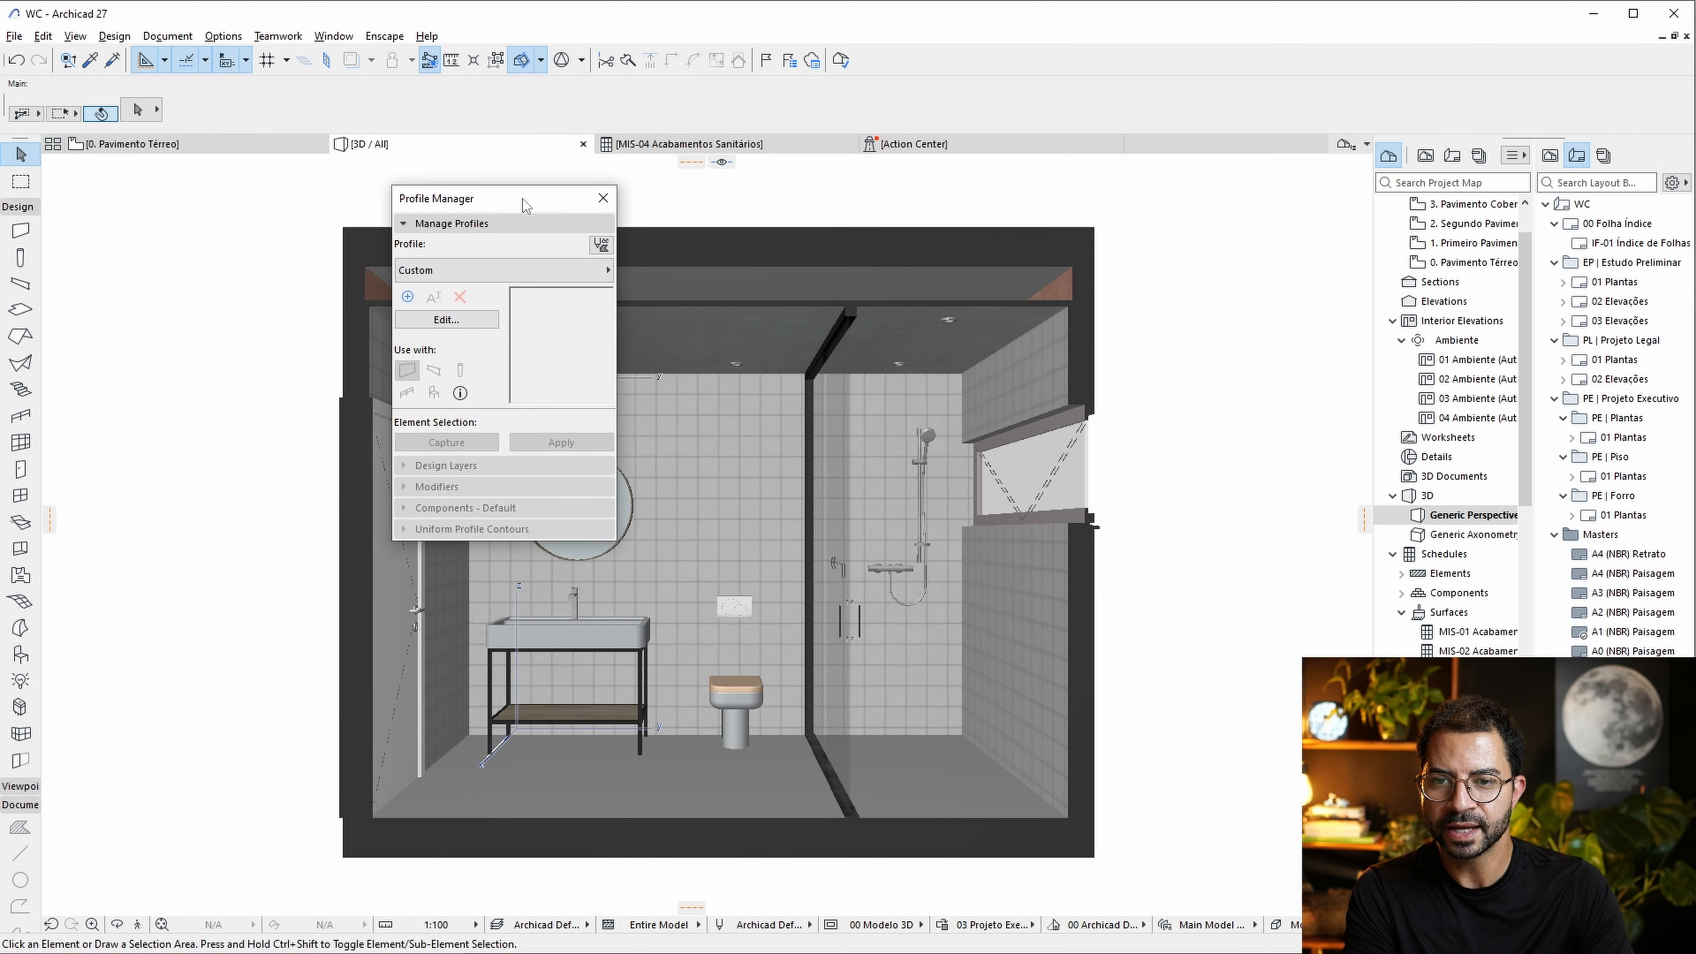
{"action": "left_click", "coordinate": [514, 265]}
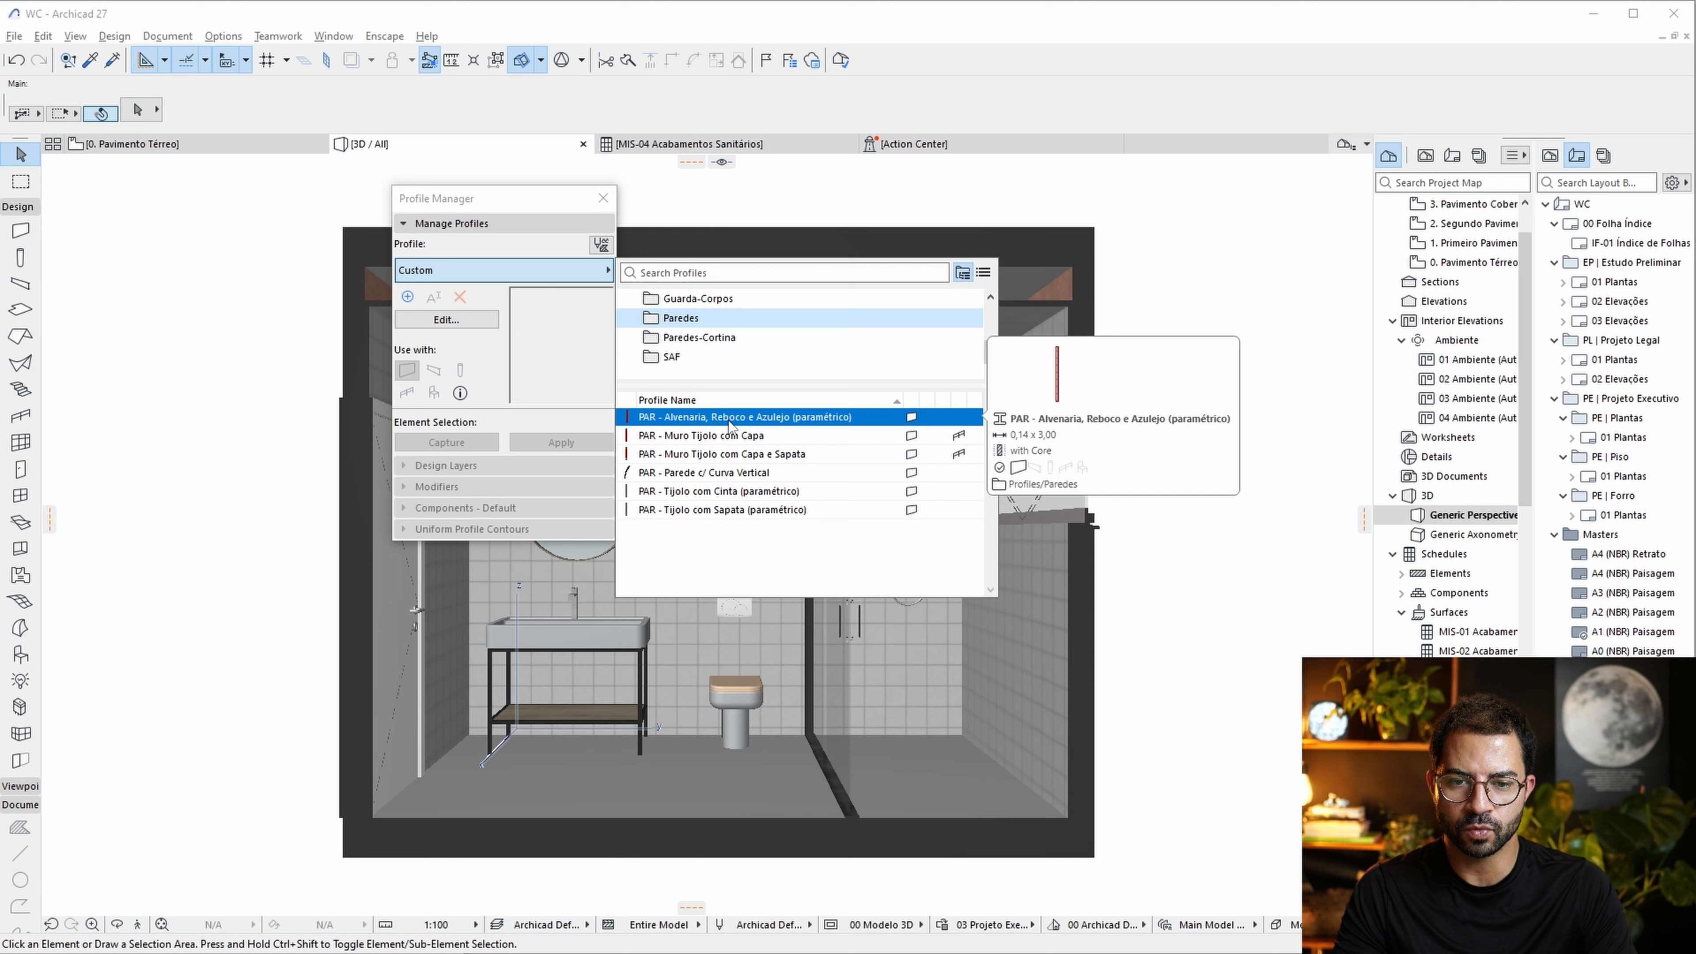
{"action": "left_click", "coordinate": [732, 421]}
{"action": "left_click", "coordinate": [446, 319]}
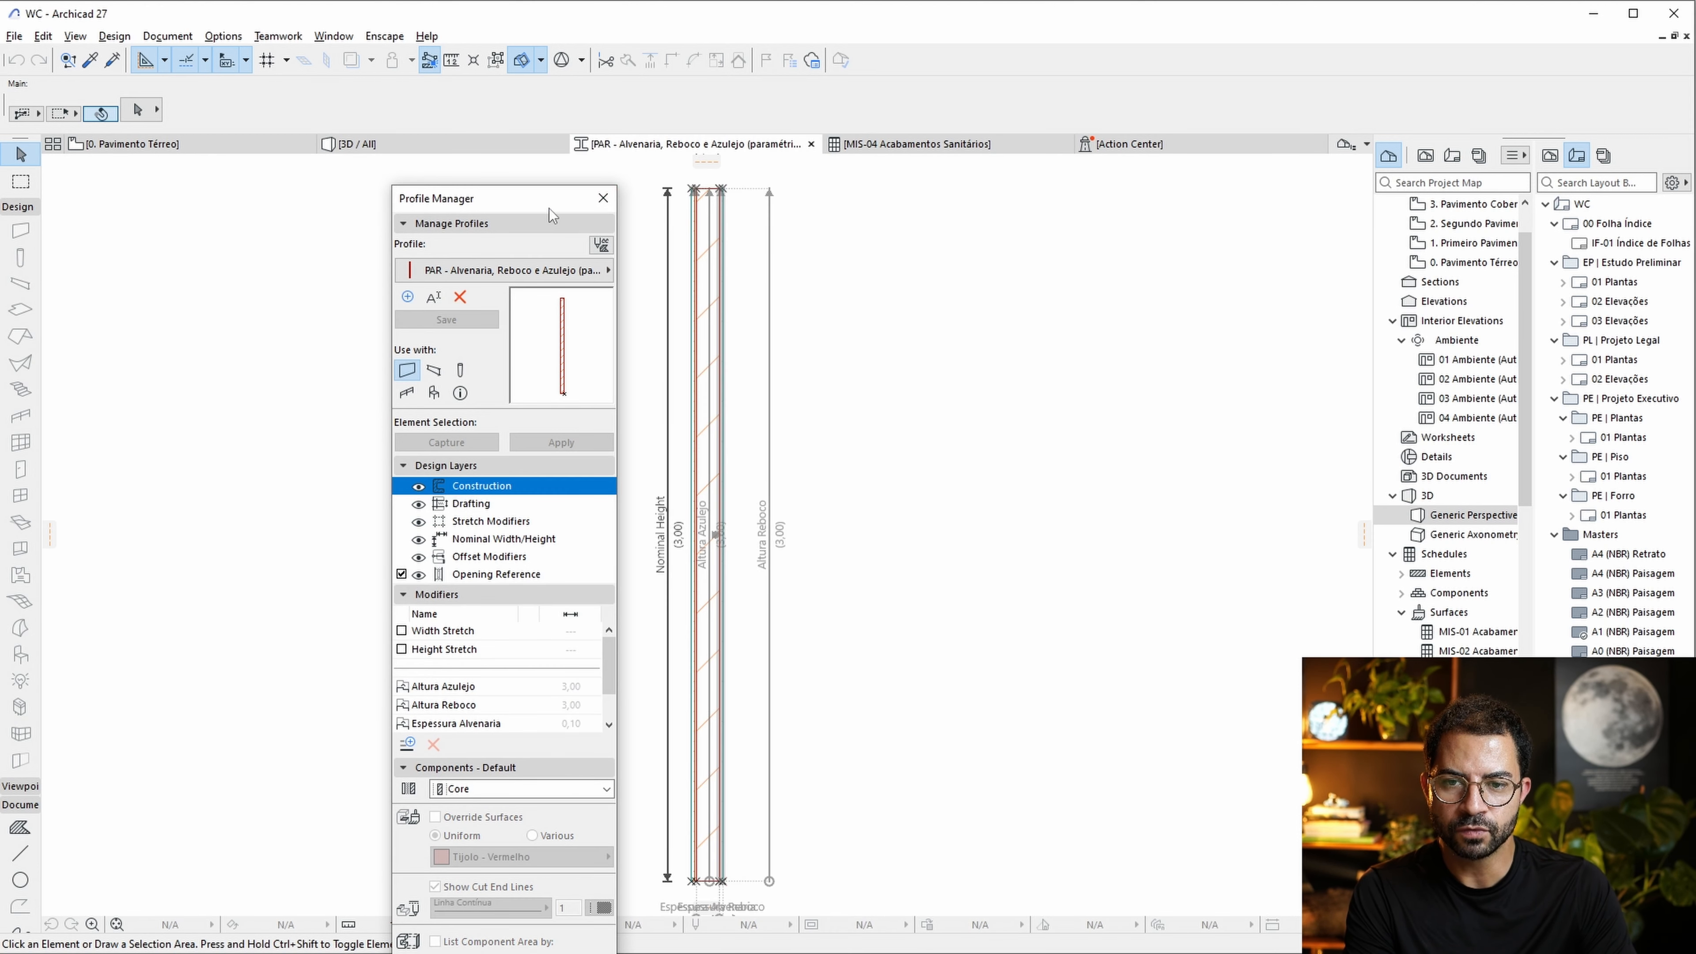
Override the Azulejo finish strip's surface with Aula - Azulejos and save the profile.
{"action": "left_click_drag", "start_coordinate": [549, 201], "coordinate": [241, 138]}
{"action": "left_click", "coordinate": [710, 516]}
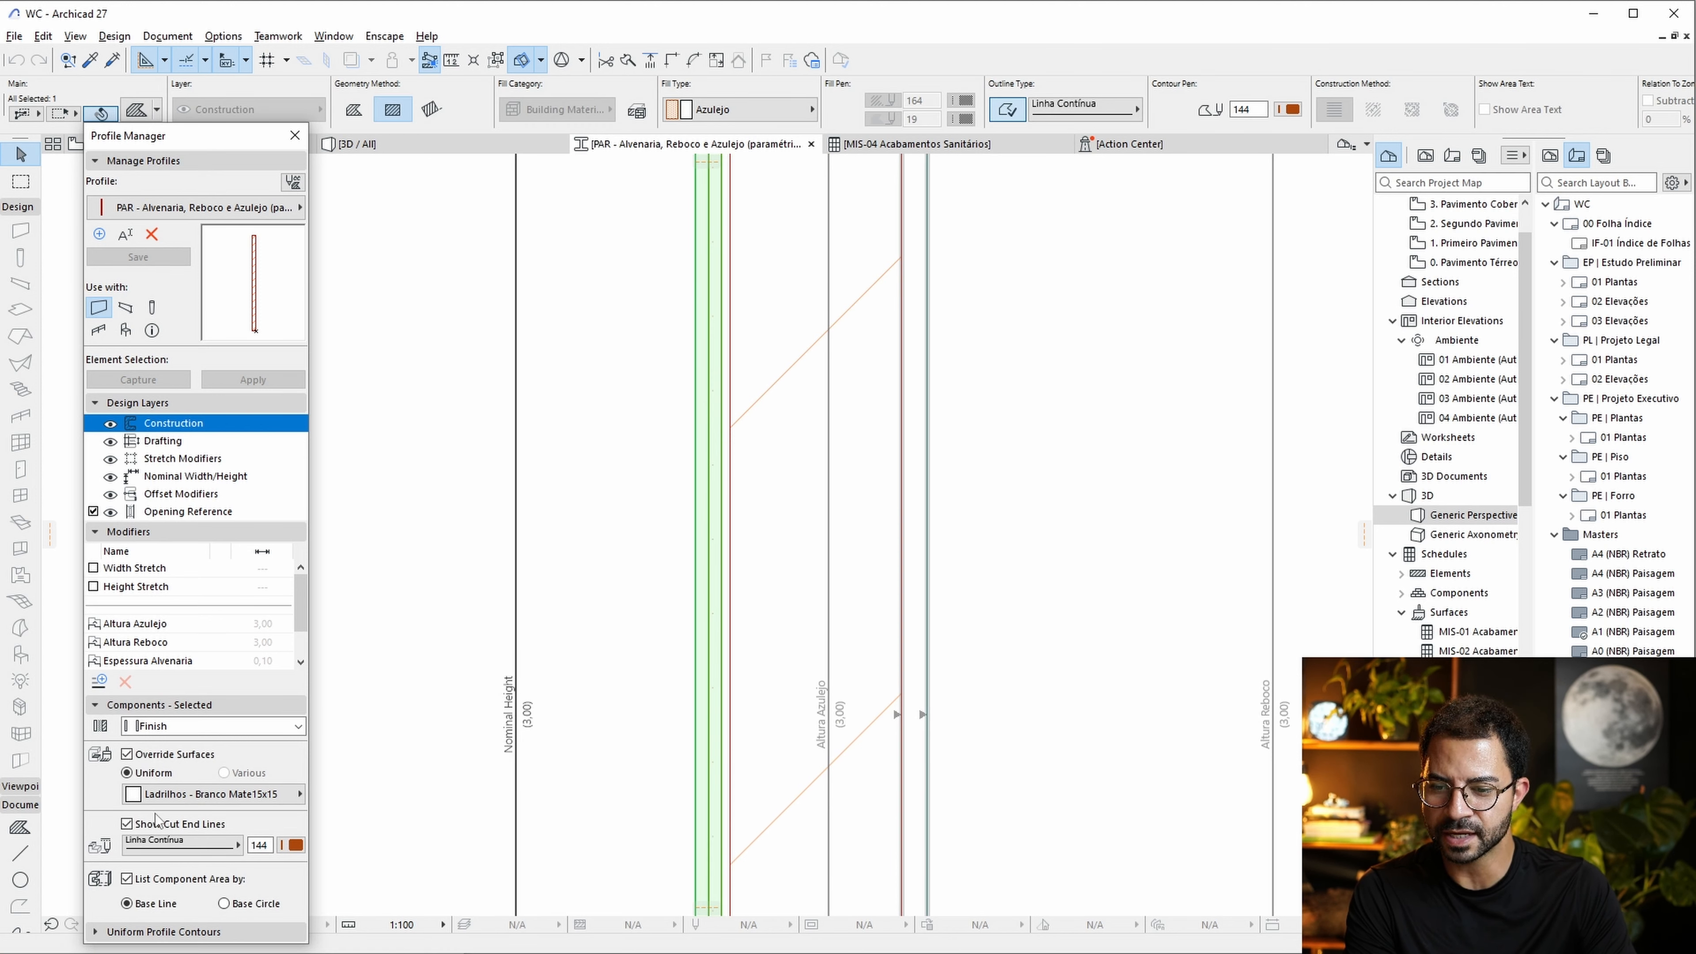
{"action": "left_click", "coordinate": [226, 799]}
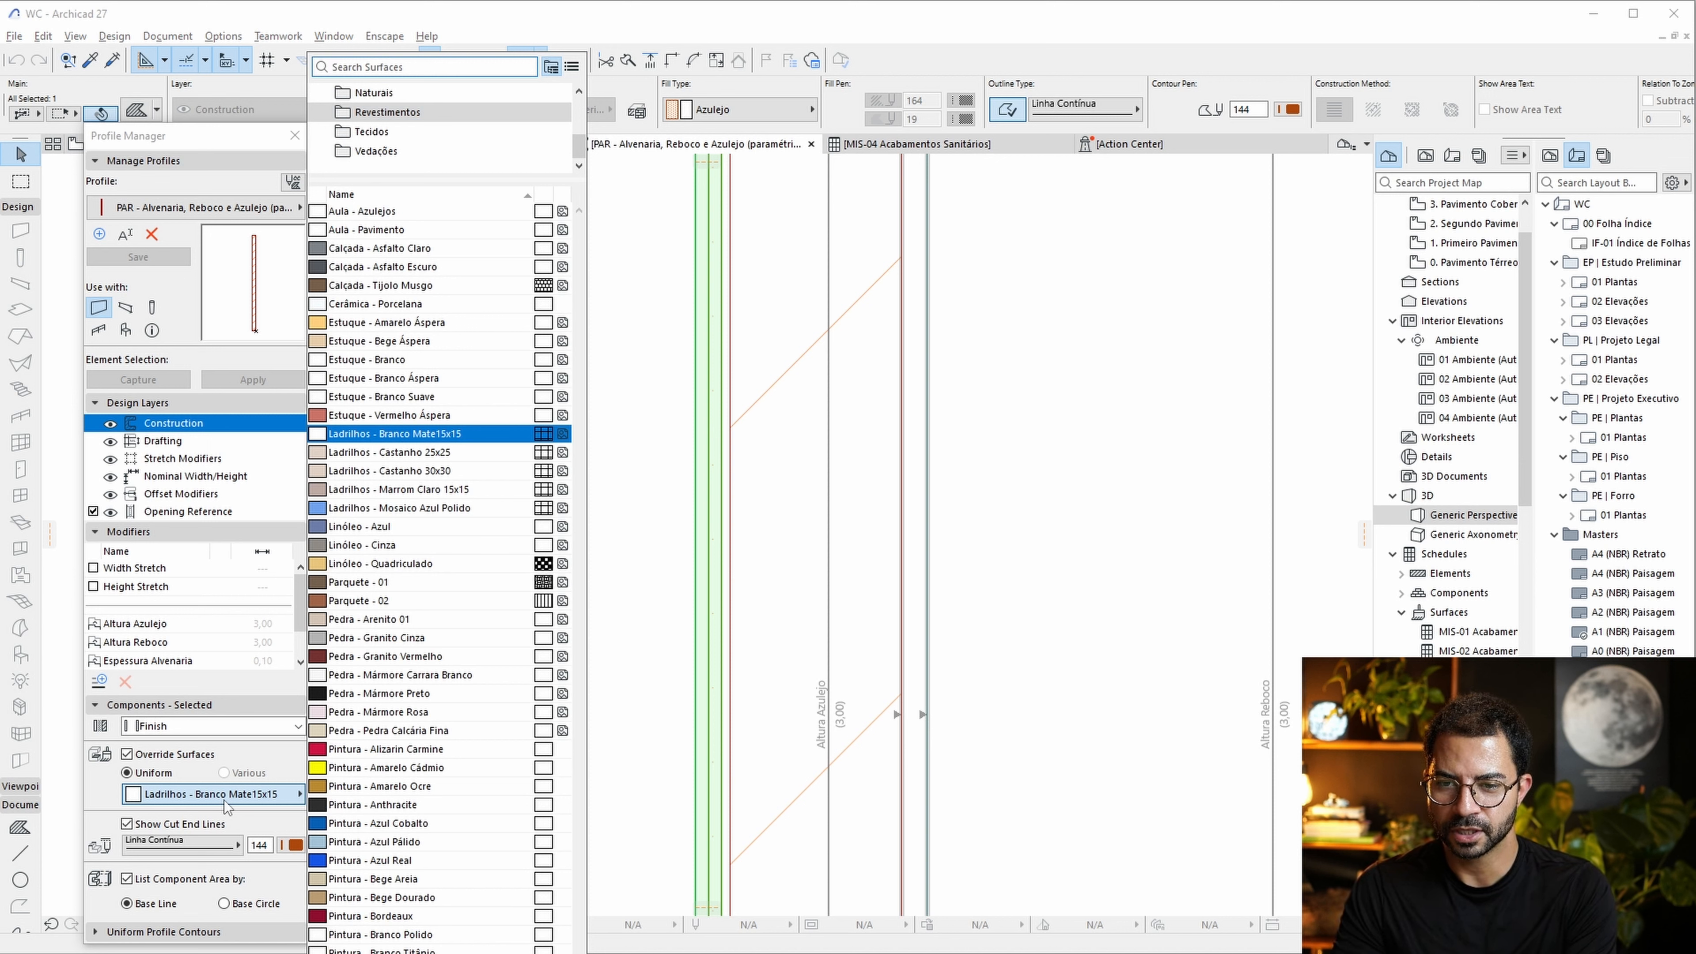
{"action": "type", "text": "au"}
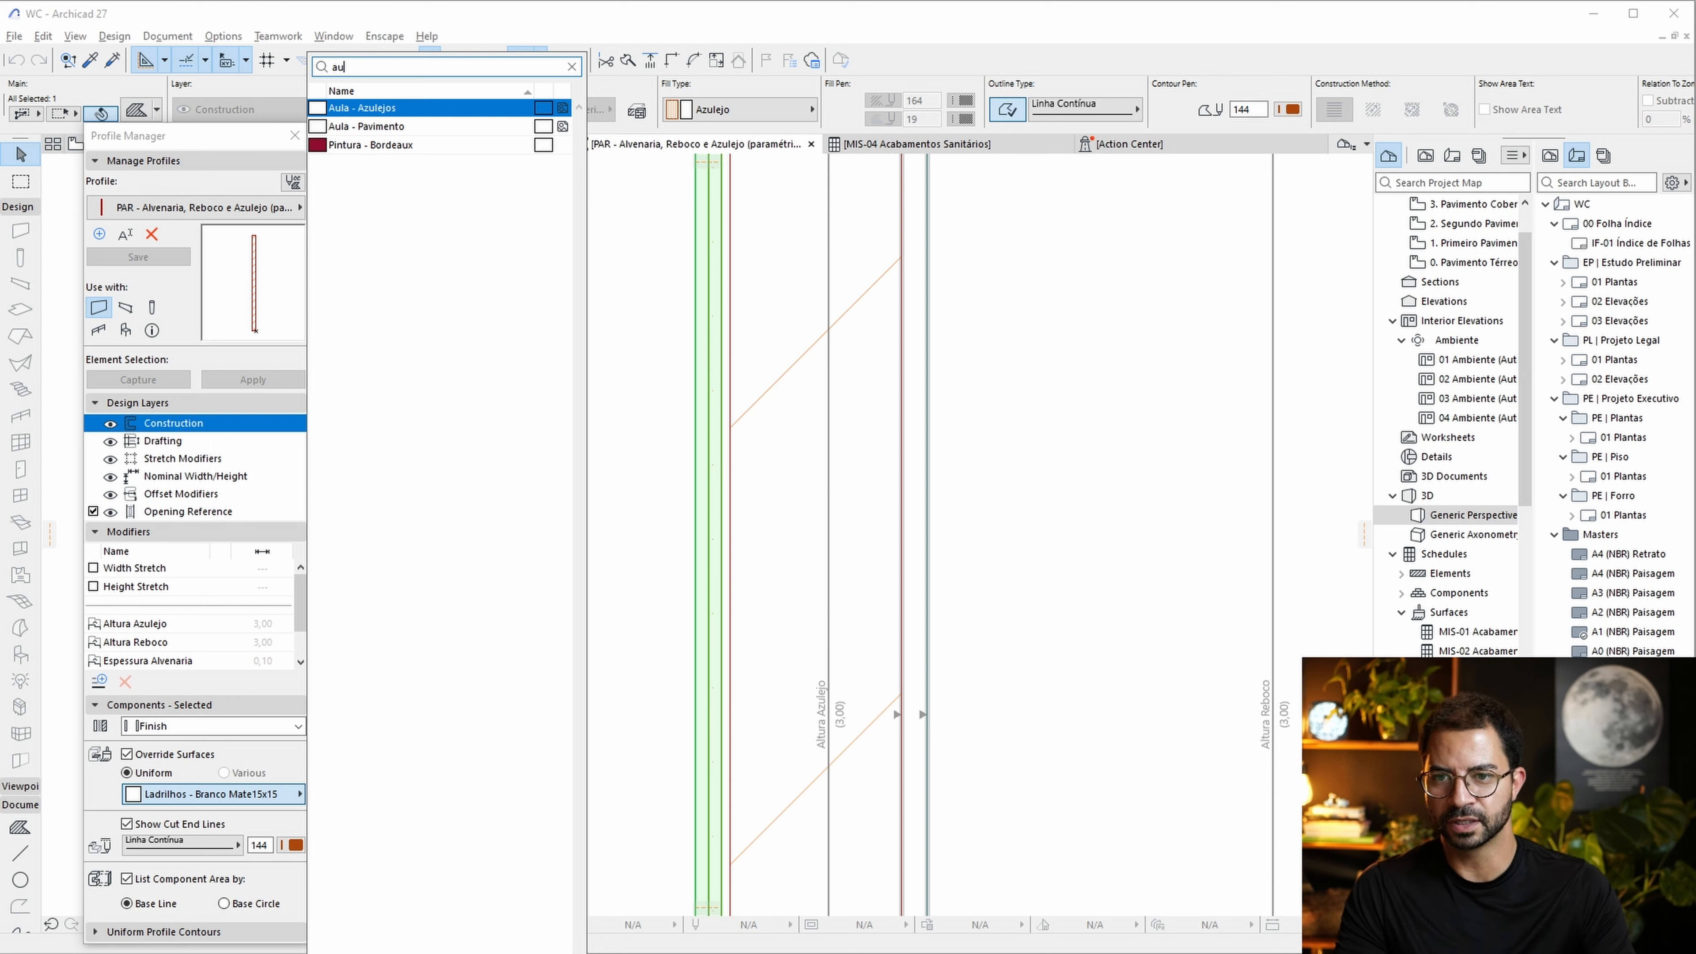
{"action": "key", "text": "Return"}
{"action": "left_click", "coordinate": [168, 260]}
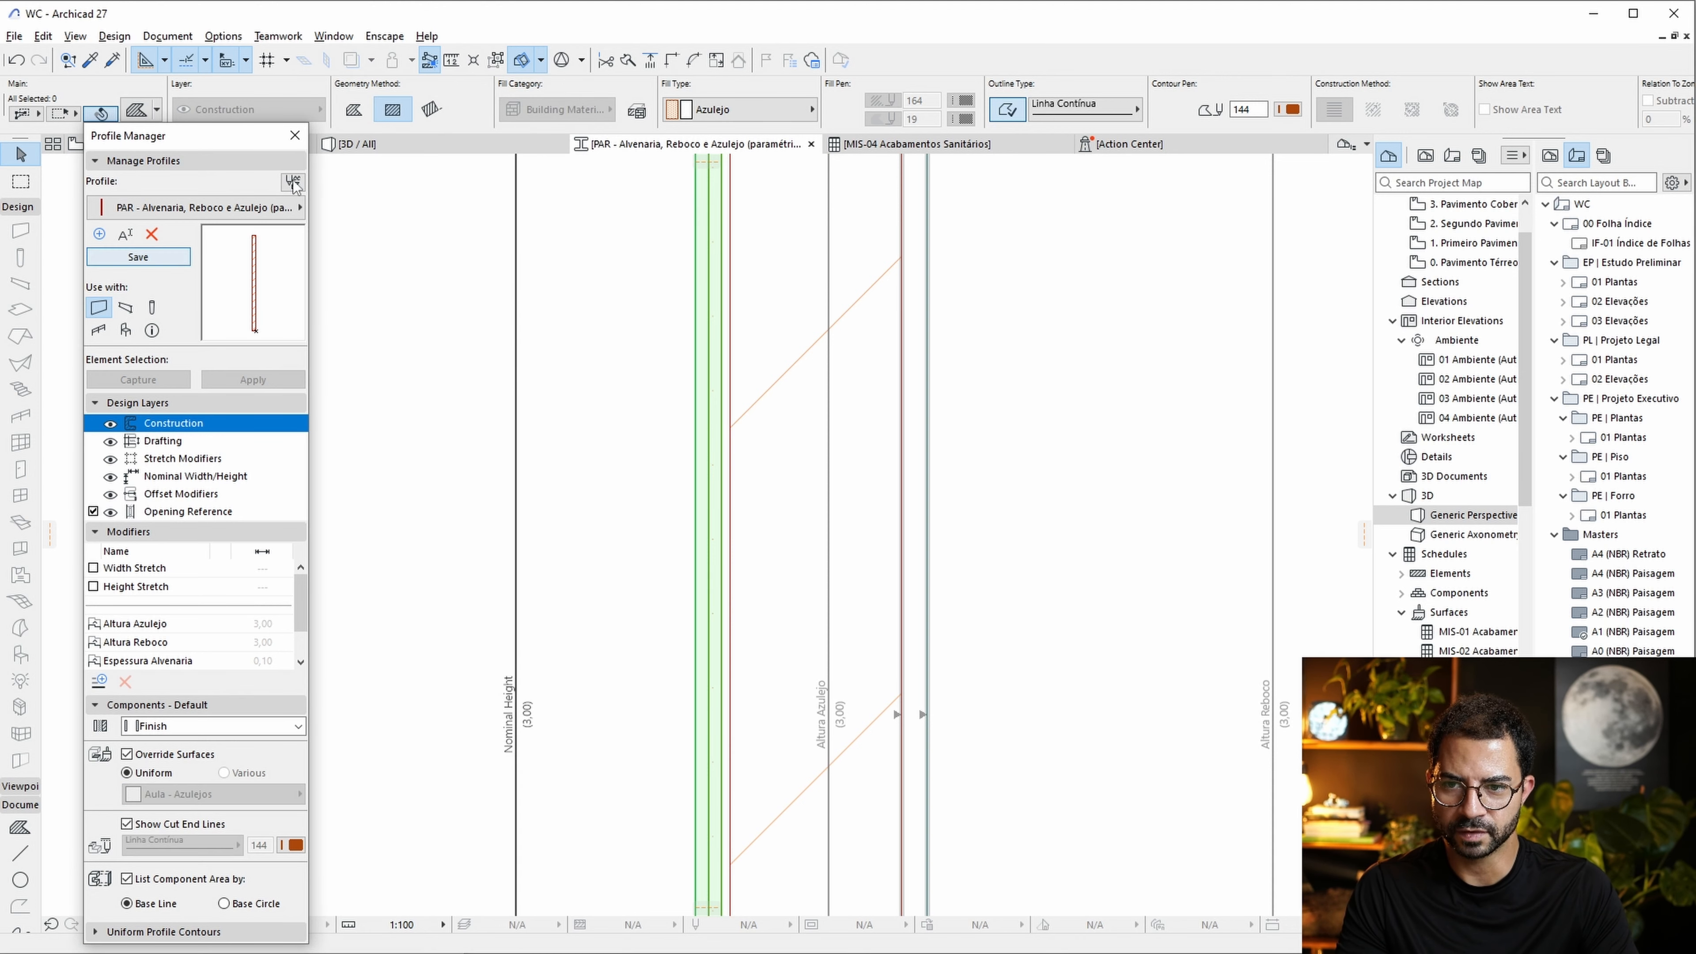
{"action": "left_click", "coordinate": [295, 136]}
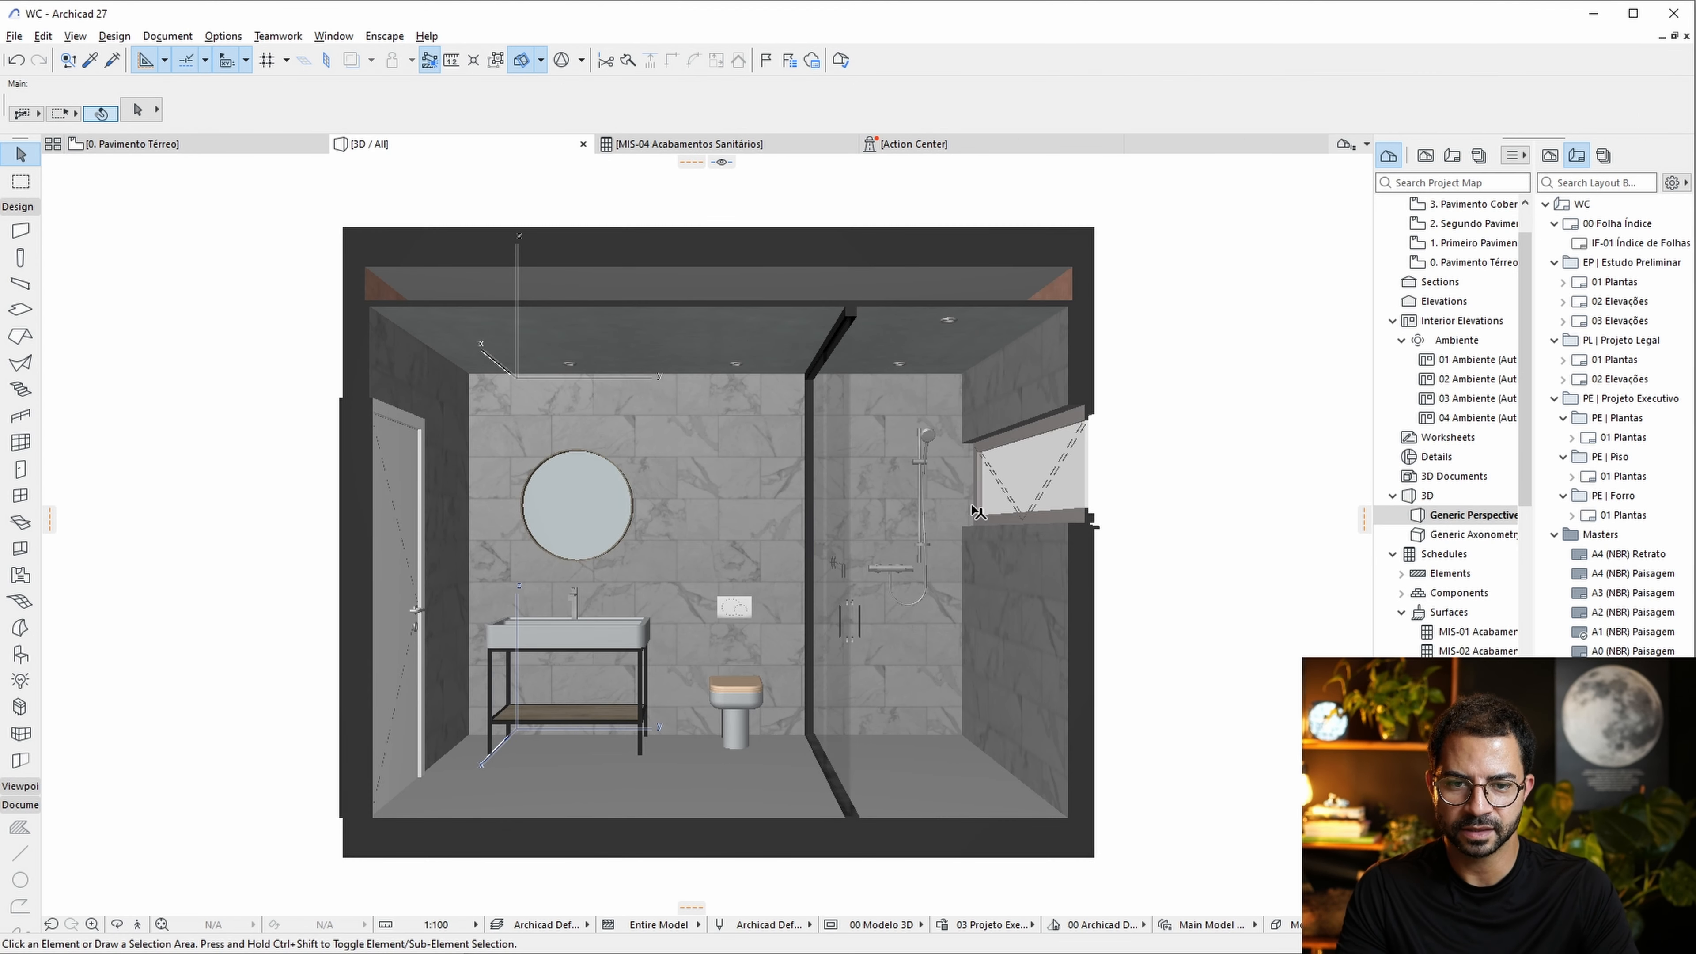
Enable the top Override Surface on the bathroom floor slab's Model settings.
{"action": "scroll", "coordinate": [891, 579], "scroll_direction": "up", "scroll_amount": 2}
{"action": "middle_click_drag", "start_coordinate": [890, 579], "coordinate": [674, 585], "text": "shift"}
{"action": "scroll", "coordinate": [554, 460], "scroll_direction": "up", "scroll_amount": 3}
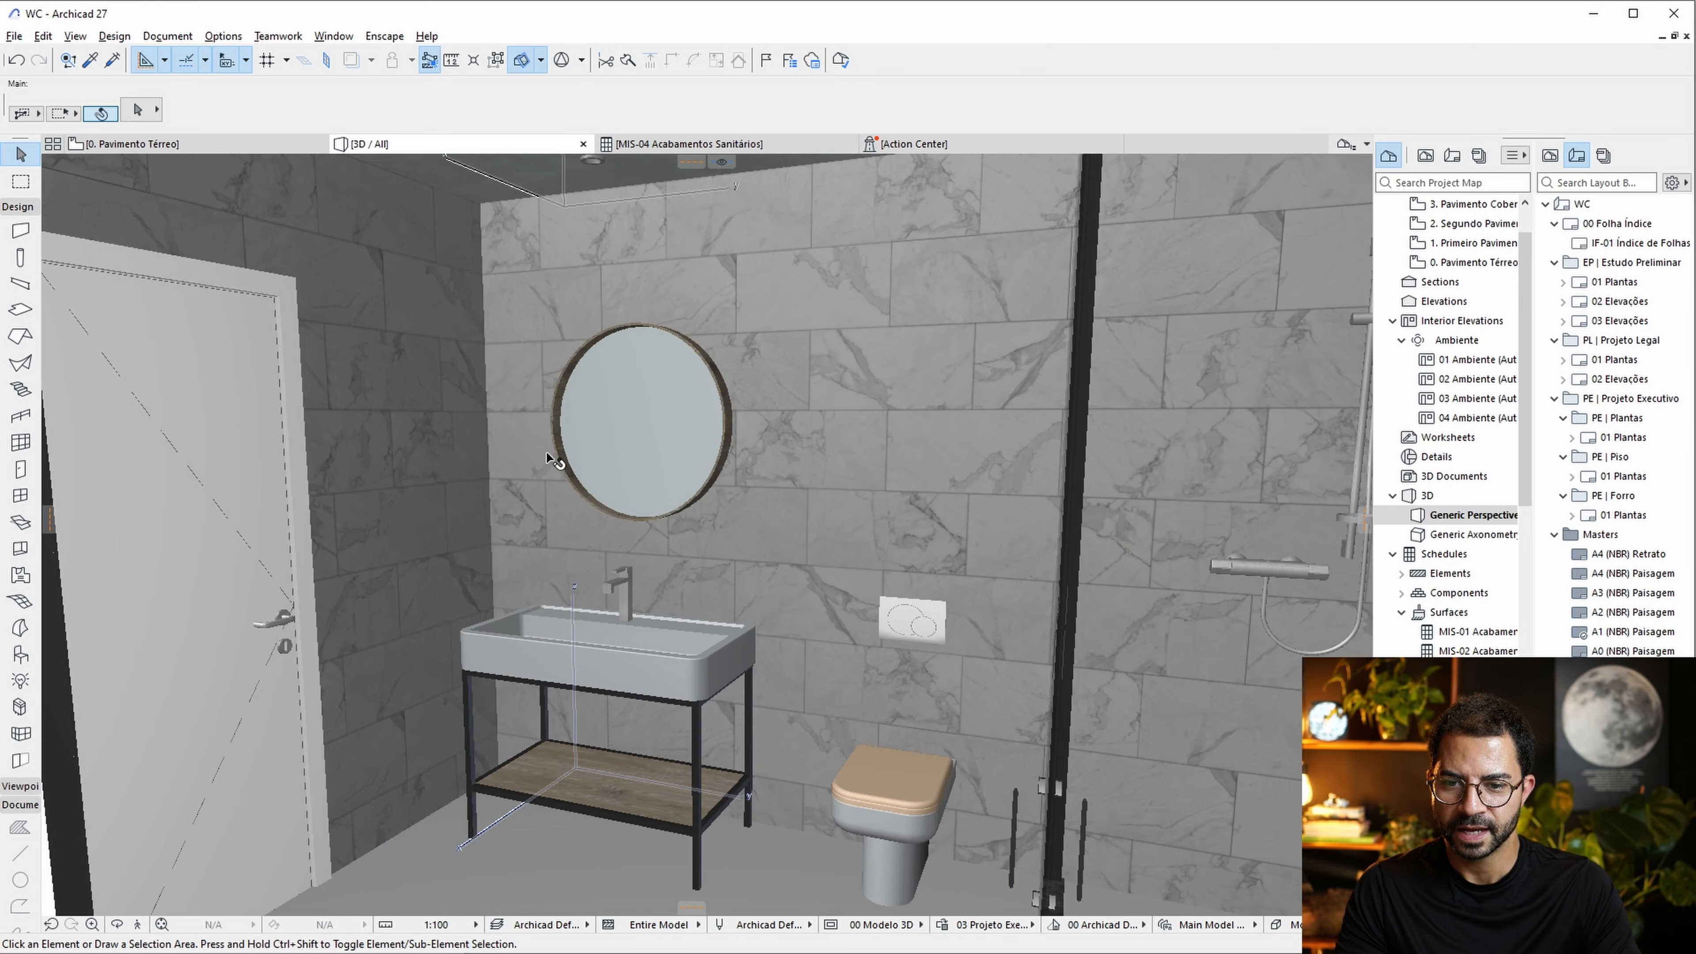
{"action": "scroll", "coordinate": [538, 451], "scroll_direction": "down", "scroll_amount": 5}
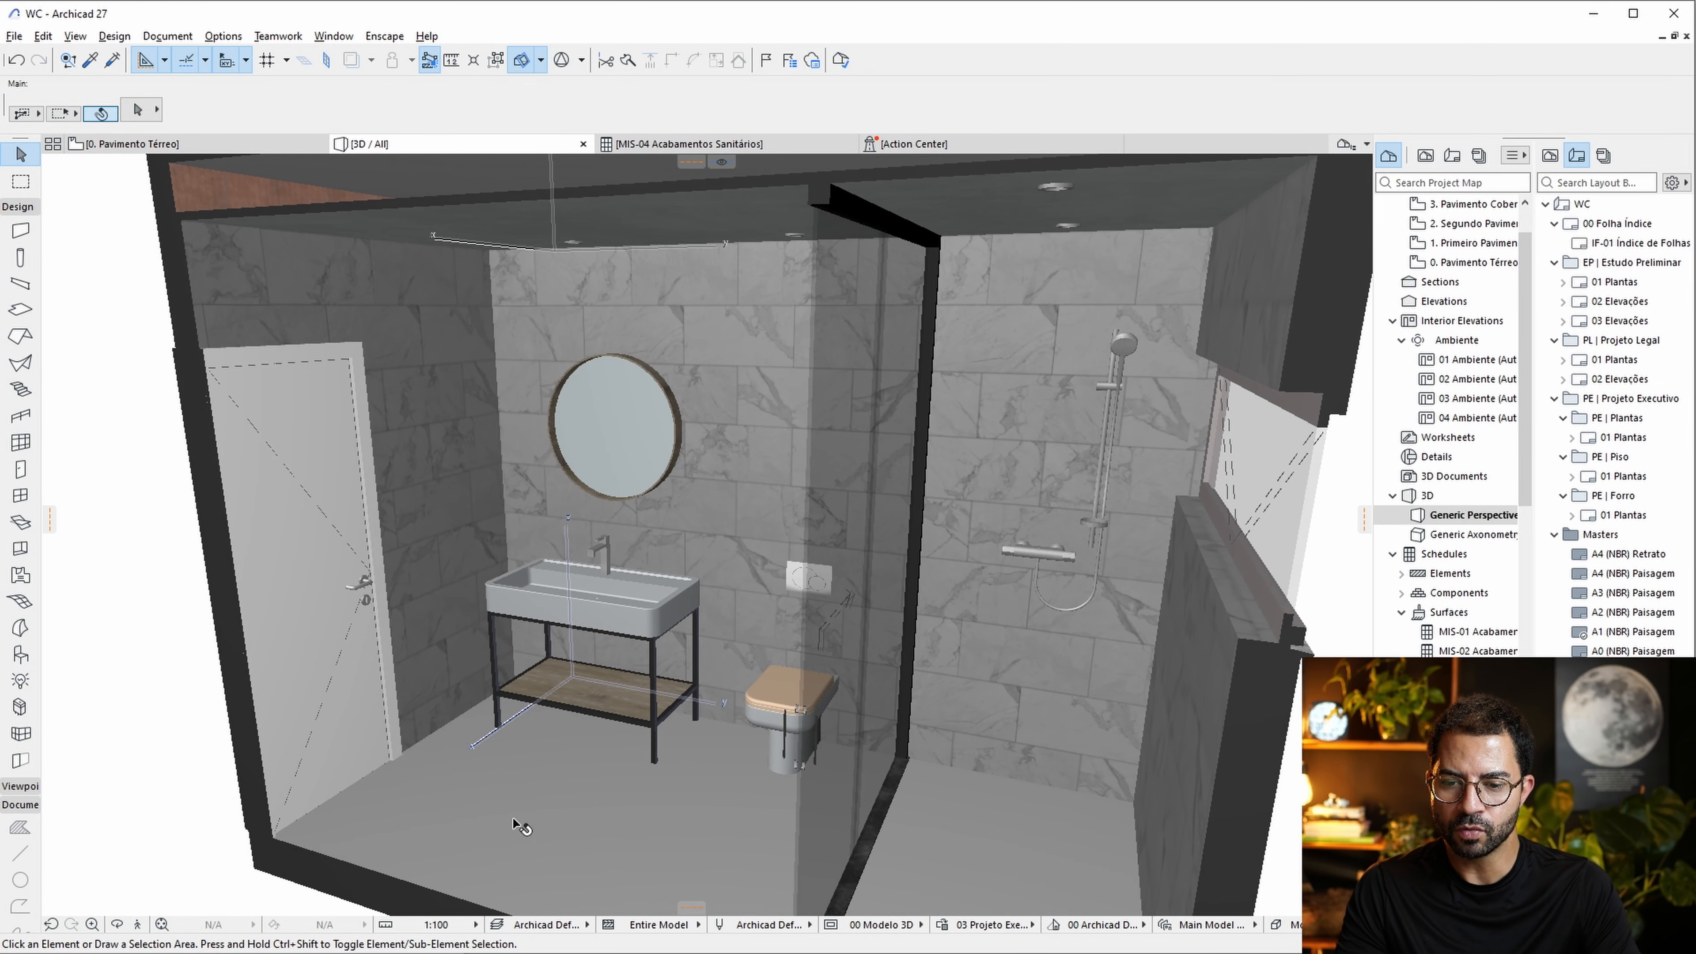
{"action": "left_click", "coordinate": [467, 631]}
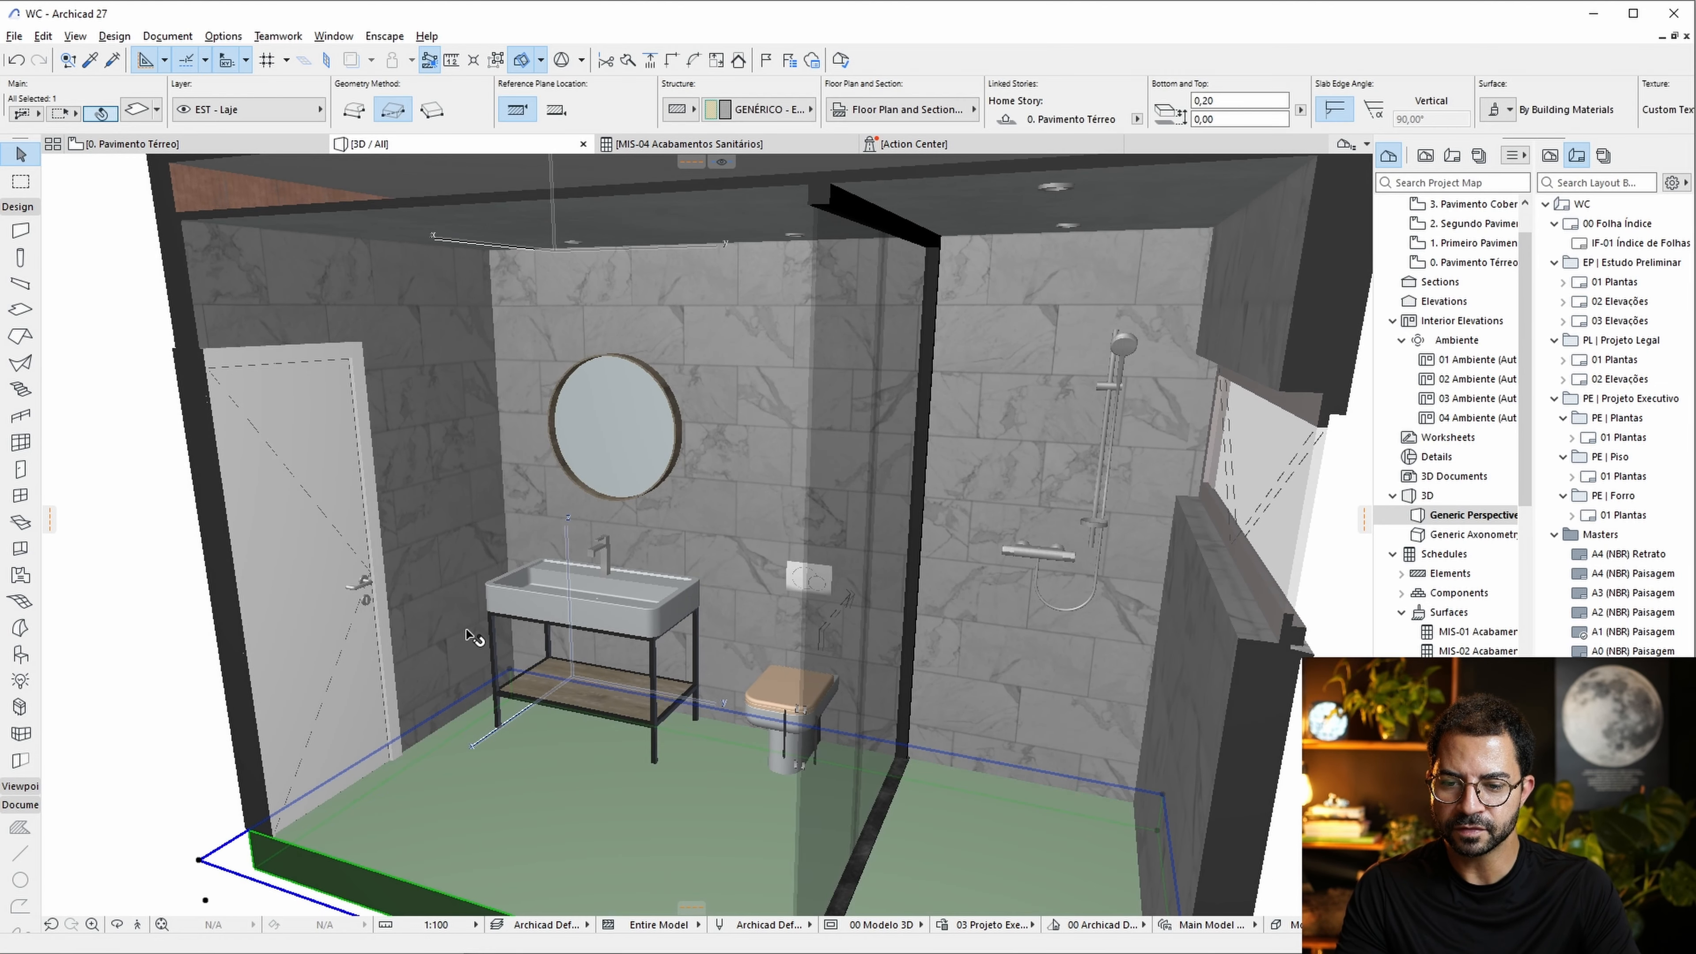
{"action": "double_click", "coordinate": [19, 310]}
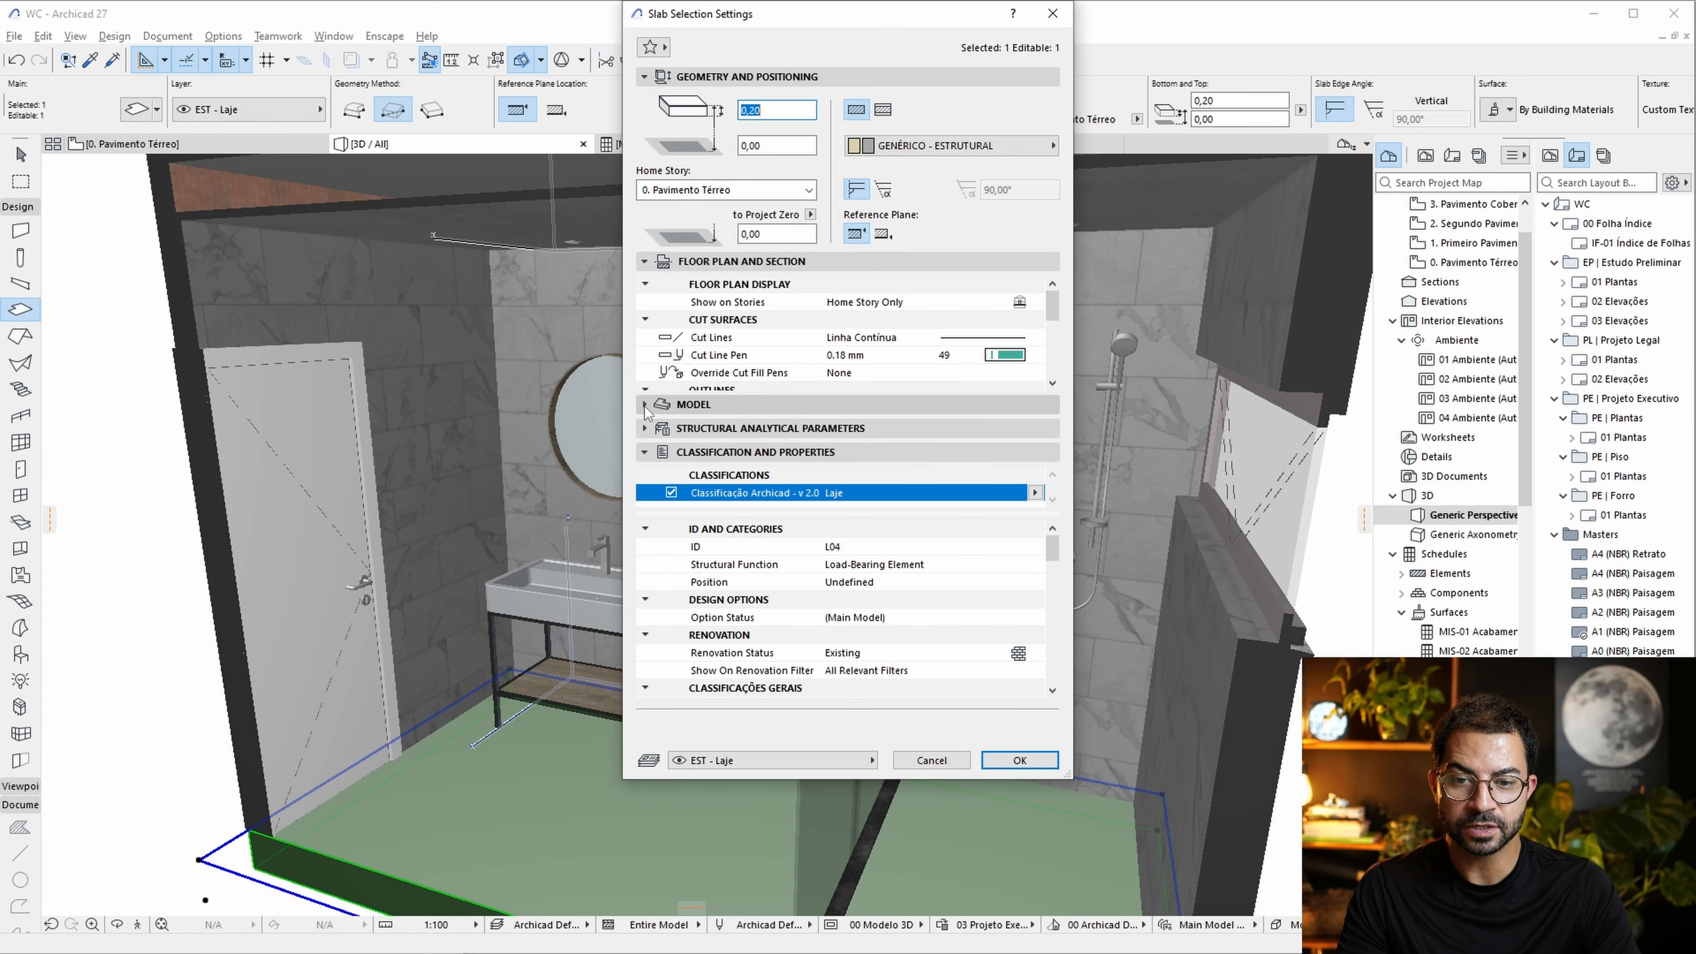
{"action": "left_click", "coordinate": [645, 405]}
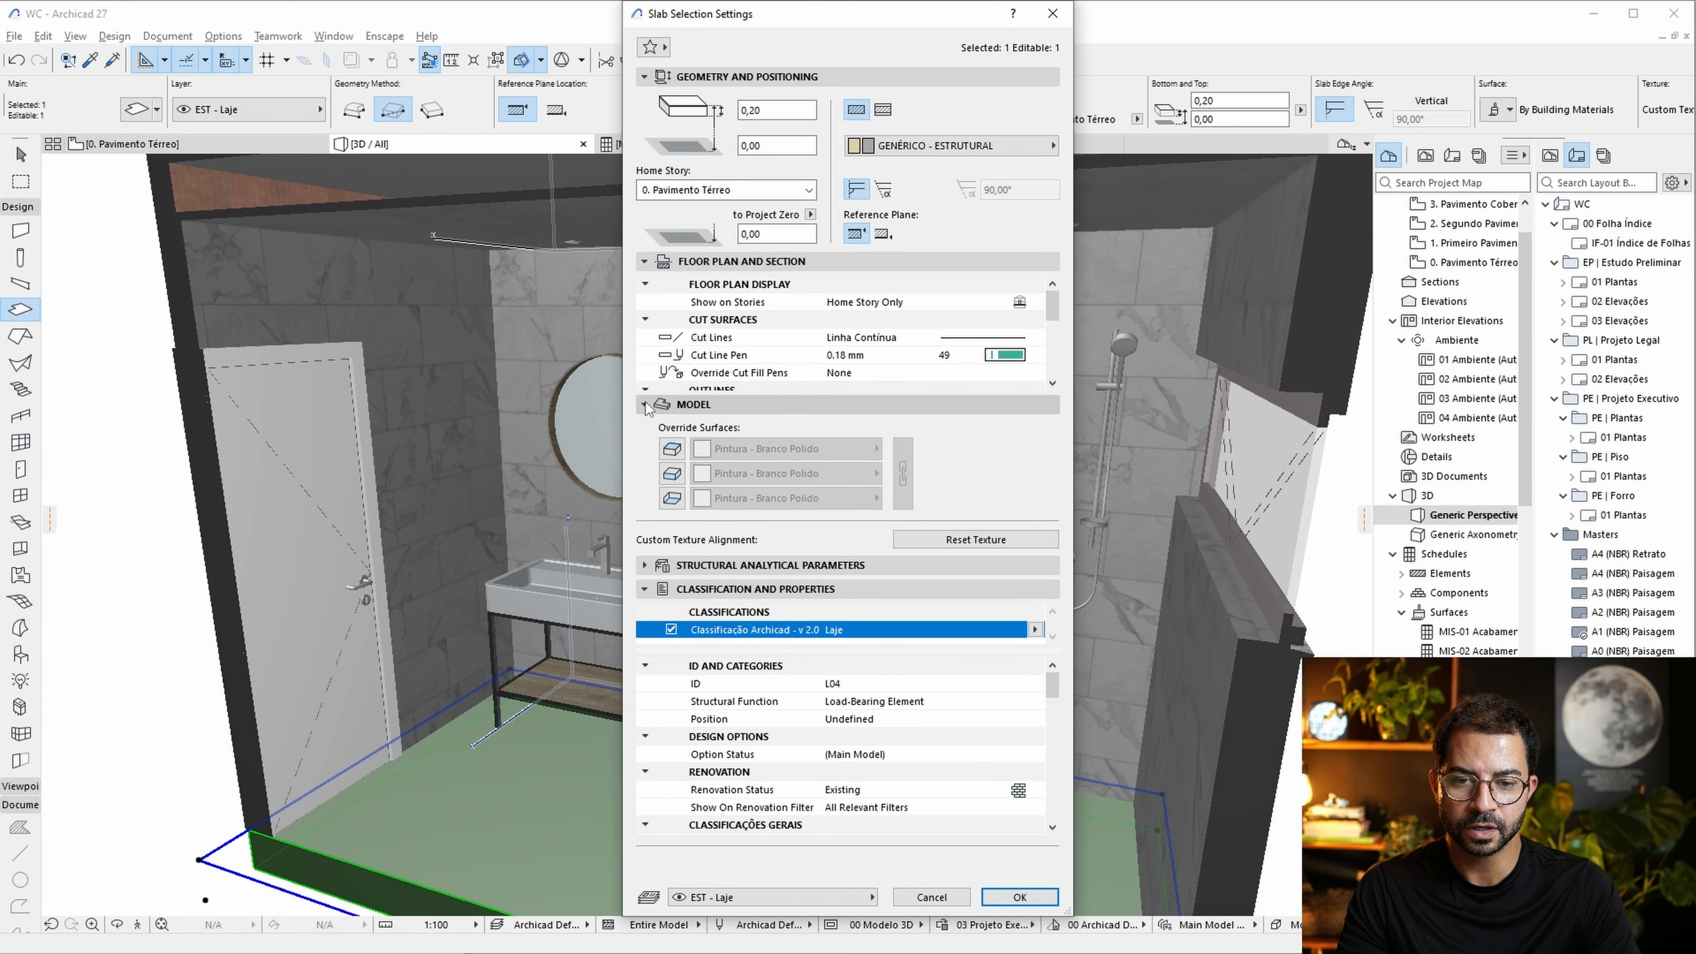
{"action": "left_click", "coordinate": [672, 448]}
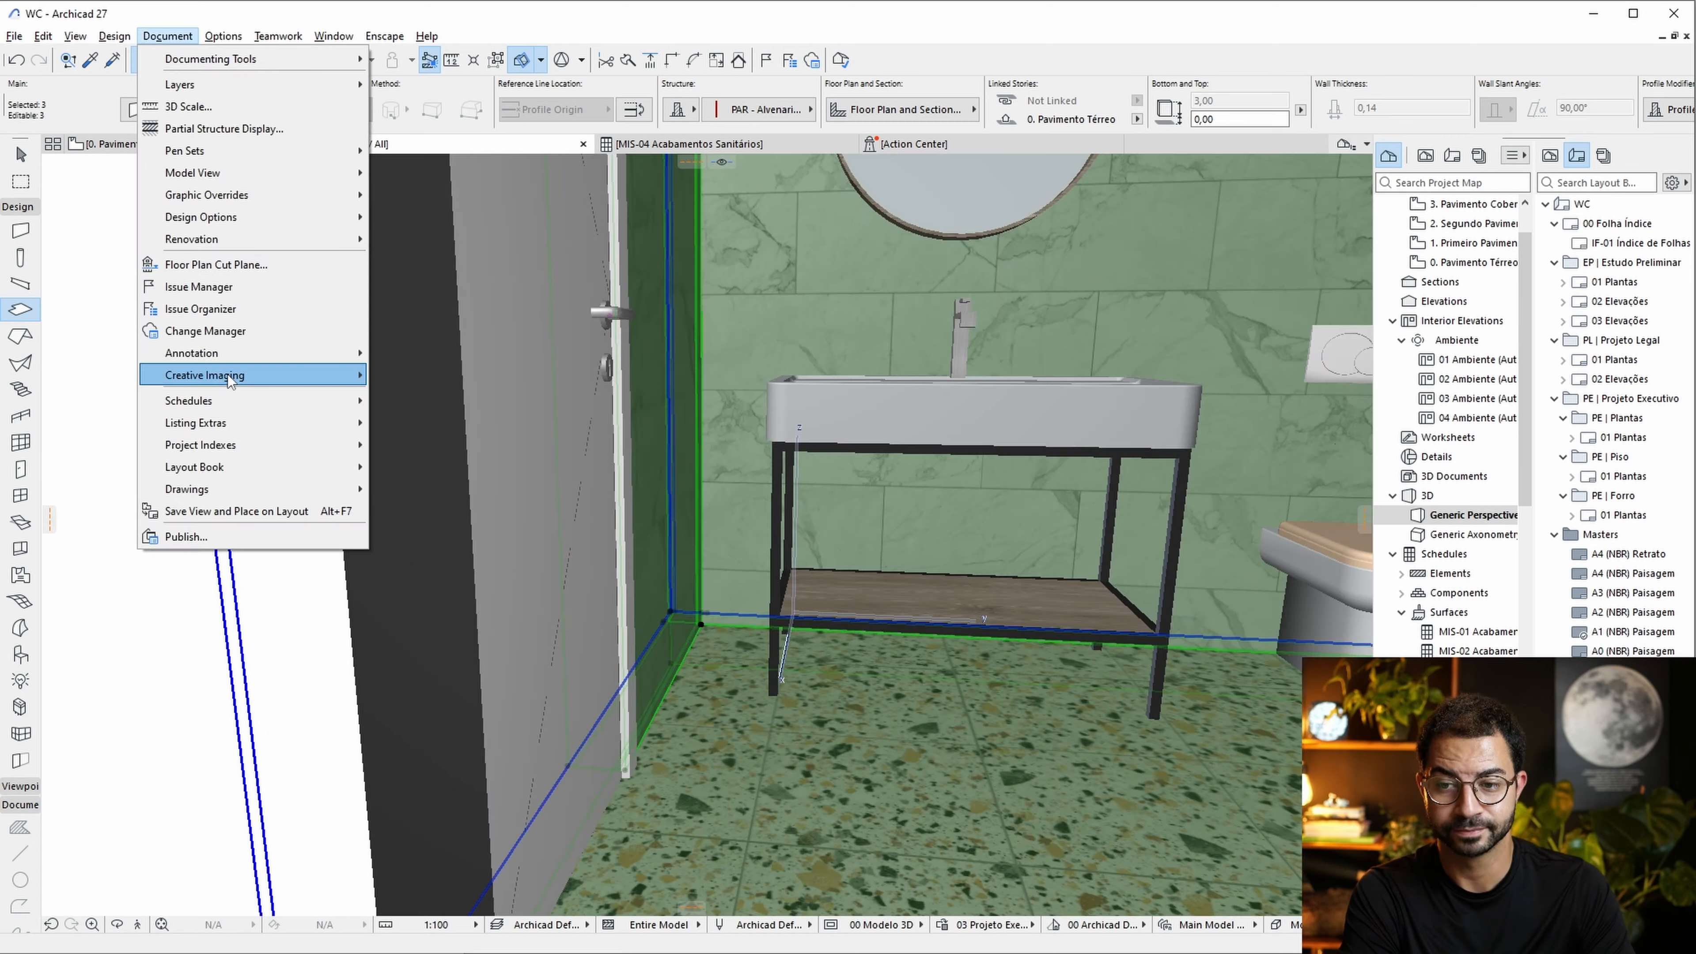
Choose Align 3D Texture > Set Origin to place the texture starting point.
{"action": "mouse_move", "coordinate": [228, 379]}
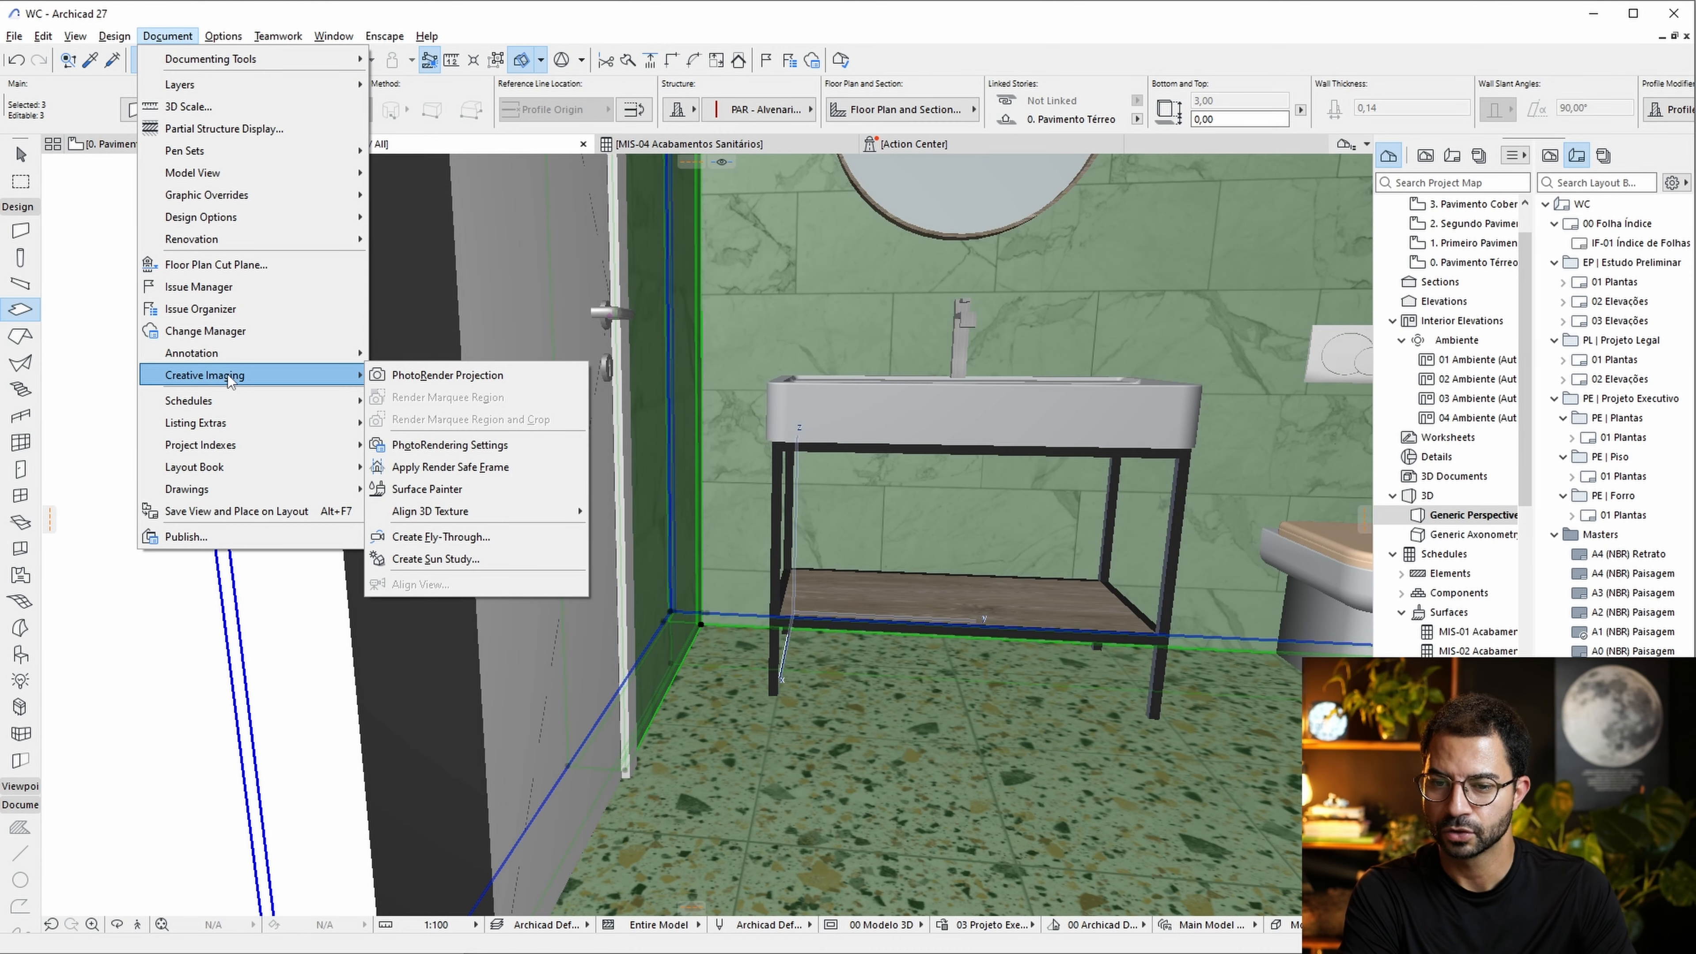
{"action": "mouse_move", "coordinate": [446, 514]}
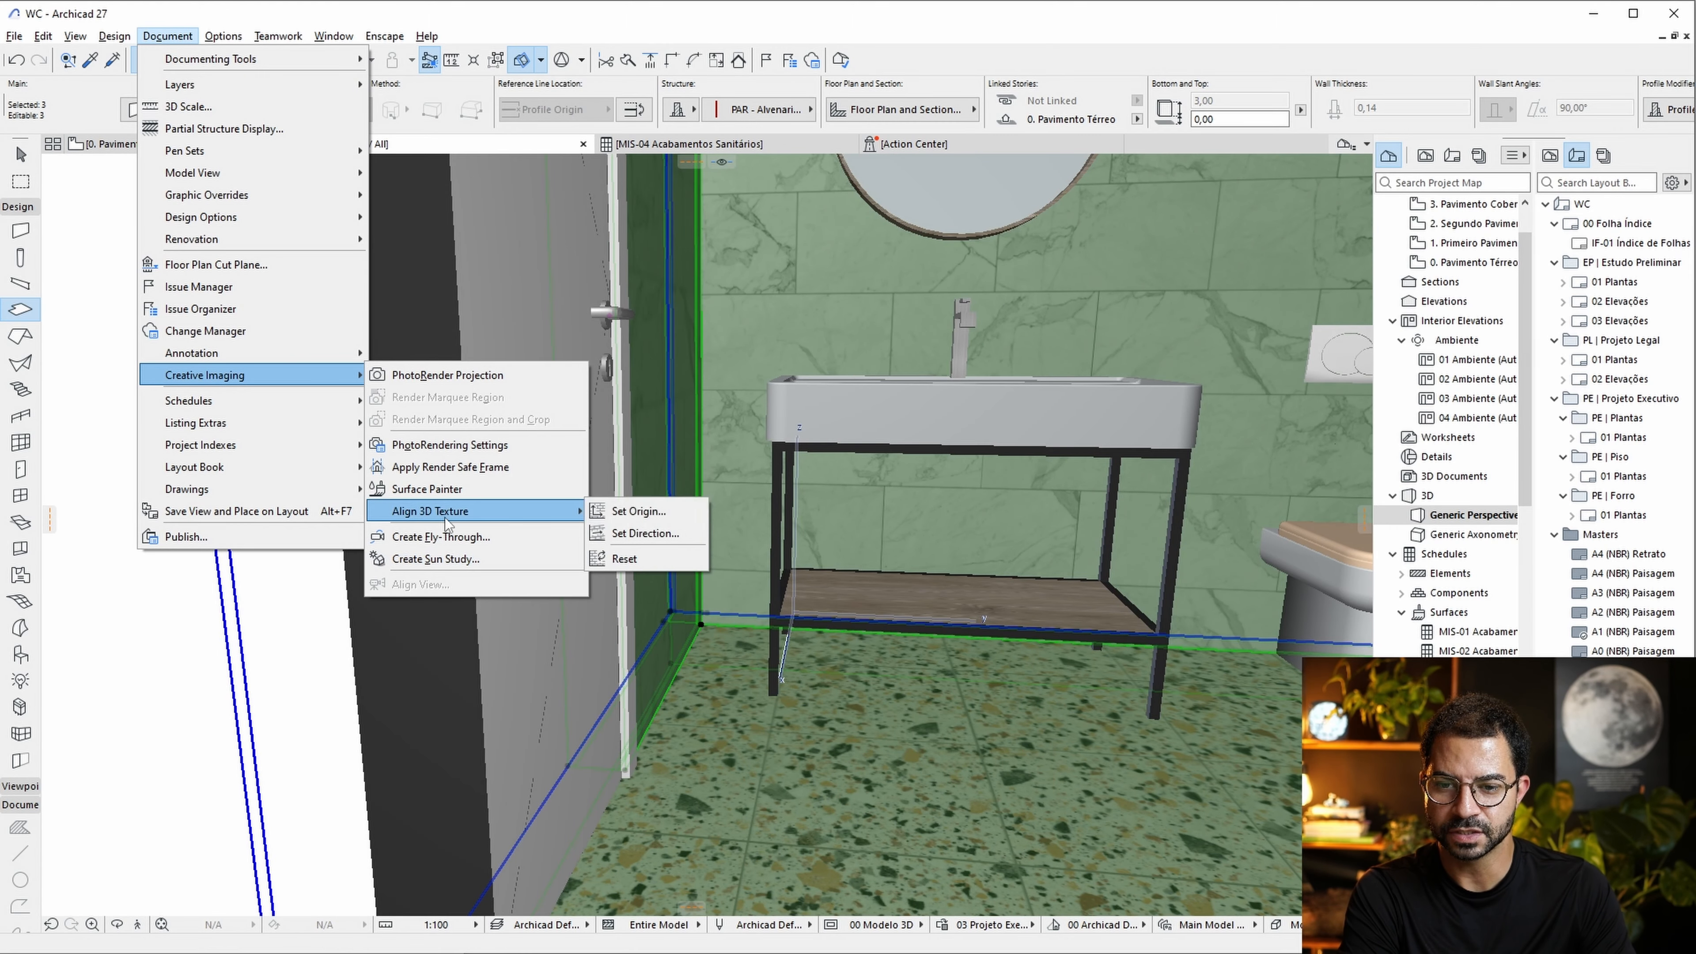
{"action": "left_click", "coordinate": [635, 512]}
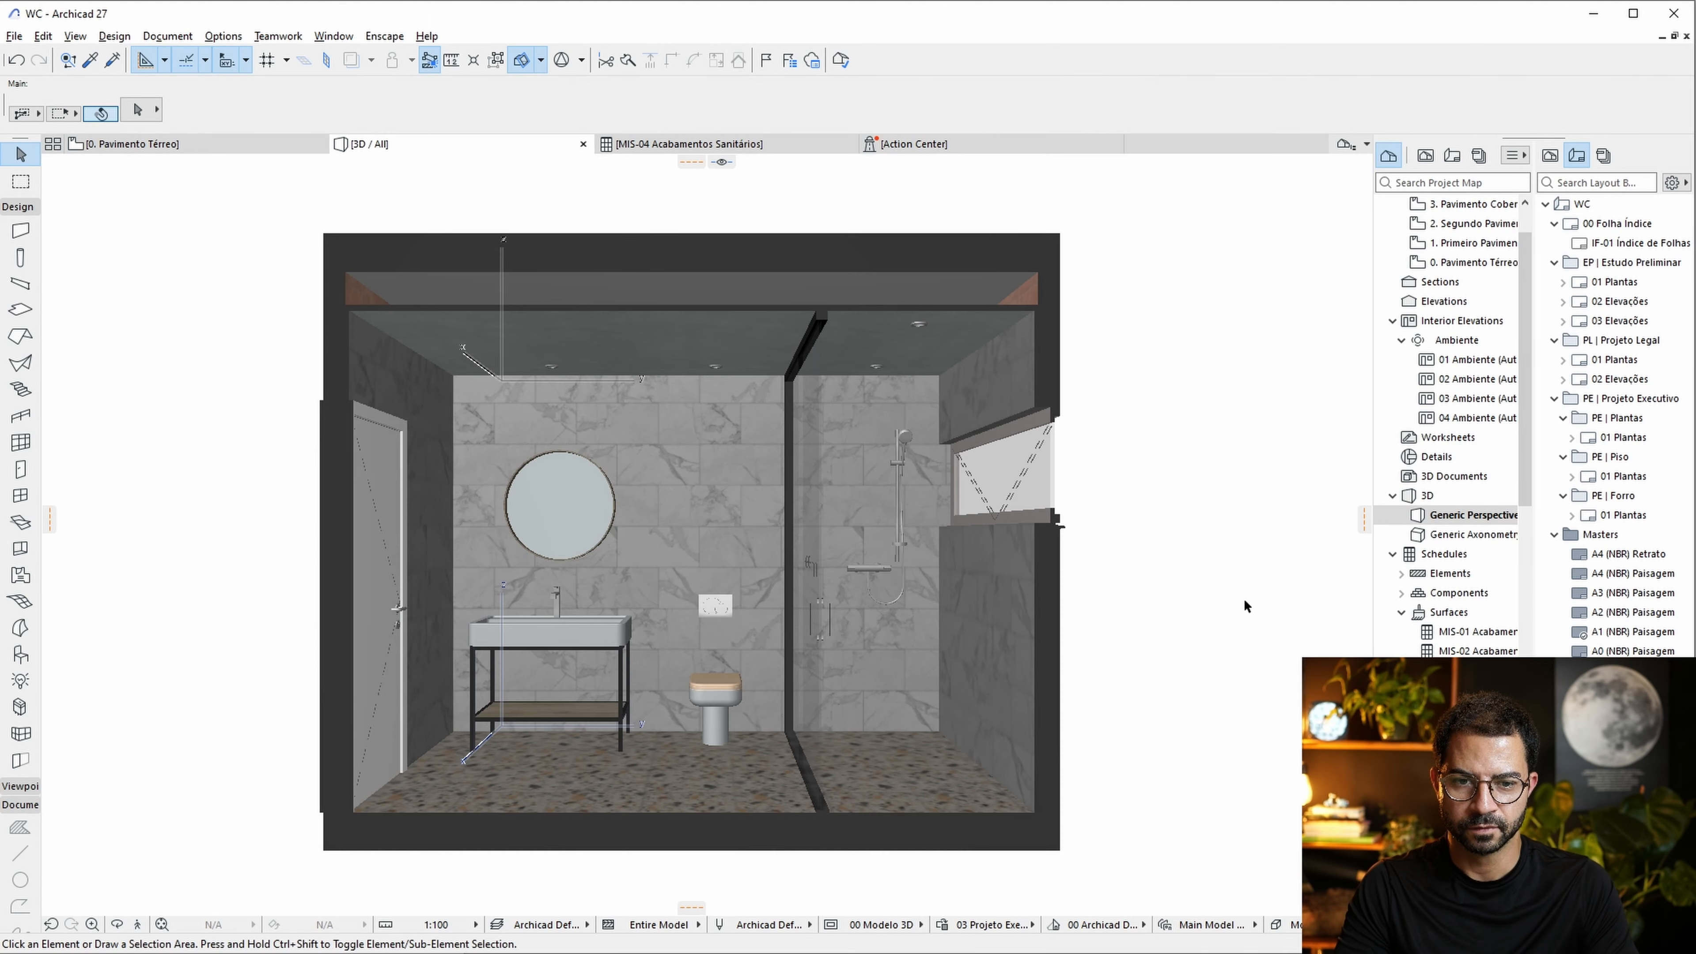
Launch the Enscape live render of the bathroom.
{"action": "left_click", "coordinate": [384, 36]}
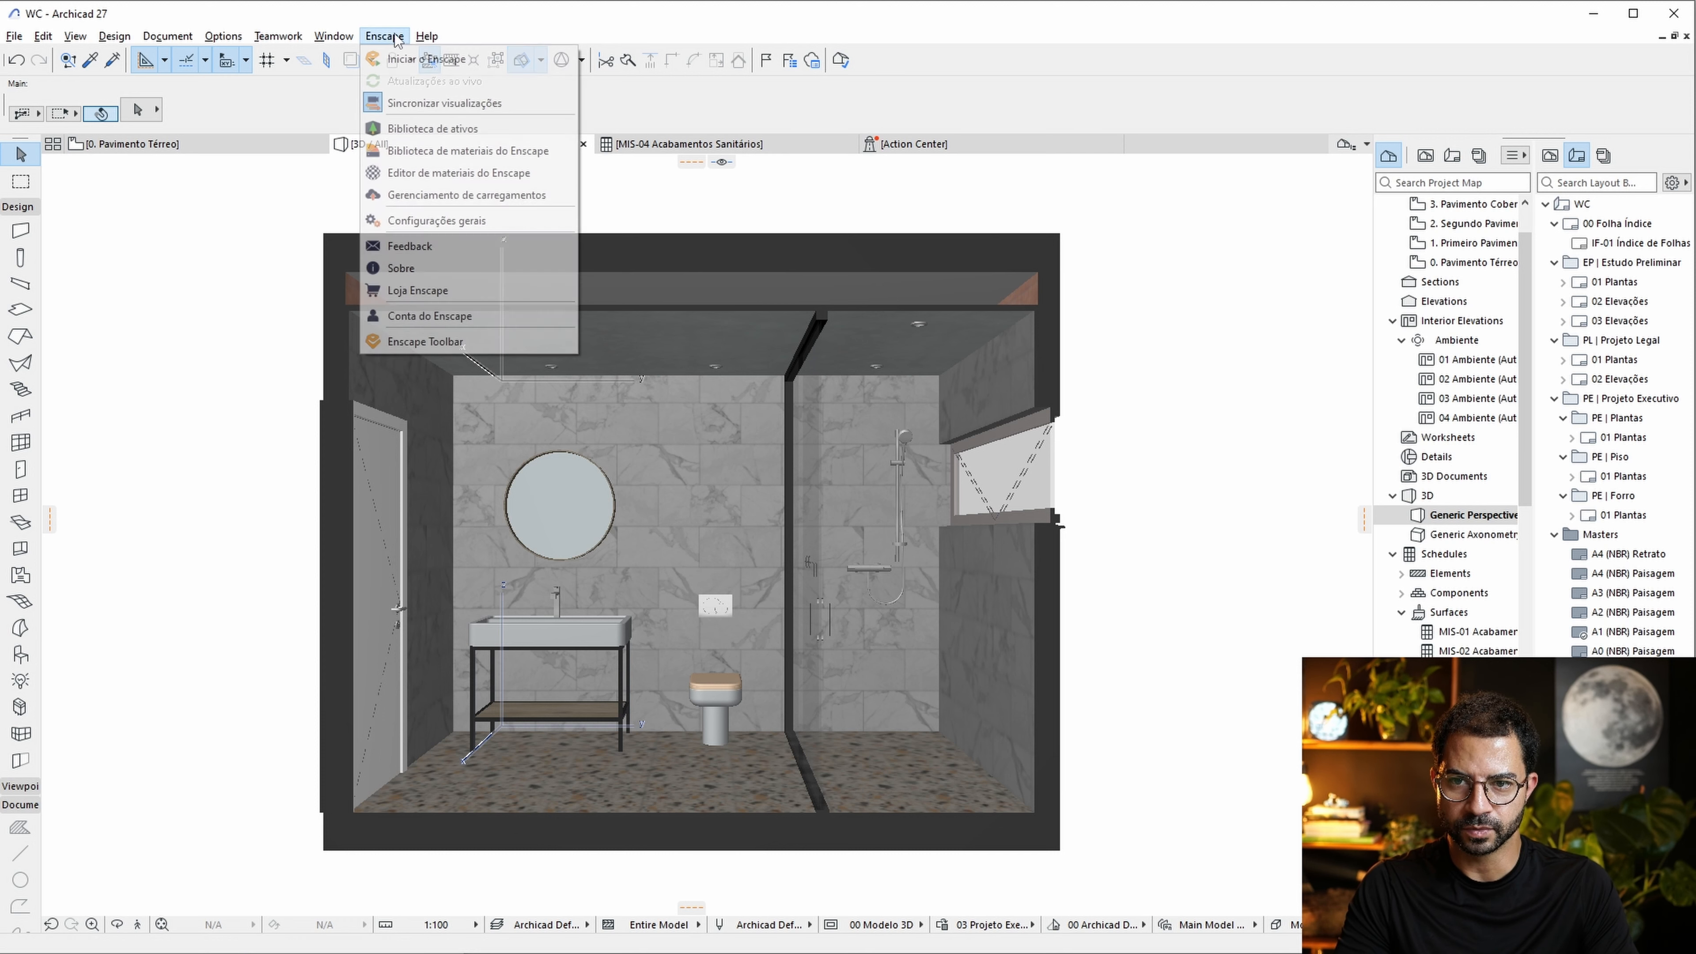
{"action": "left_click", "coordinate": [414, 56]}
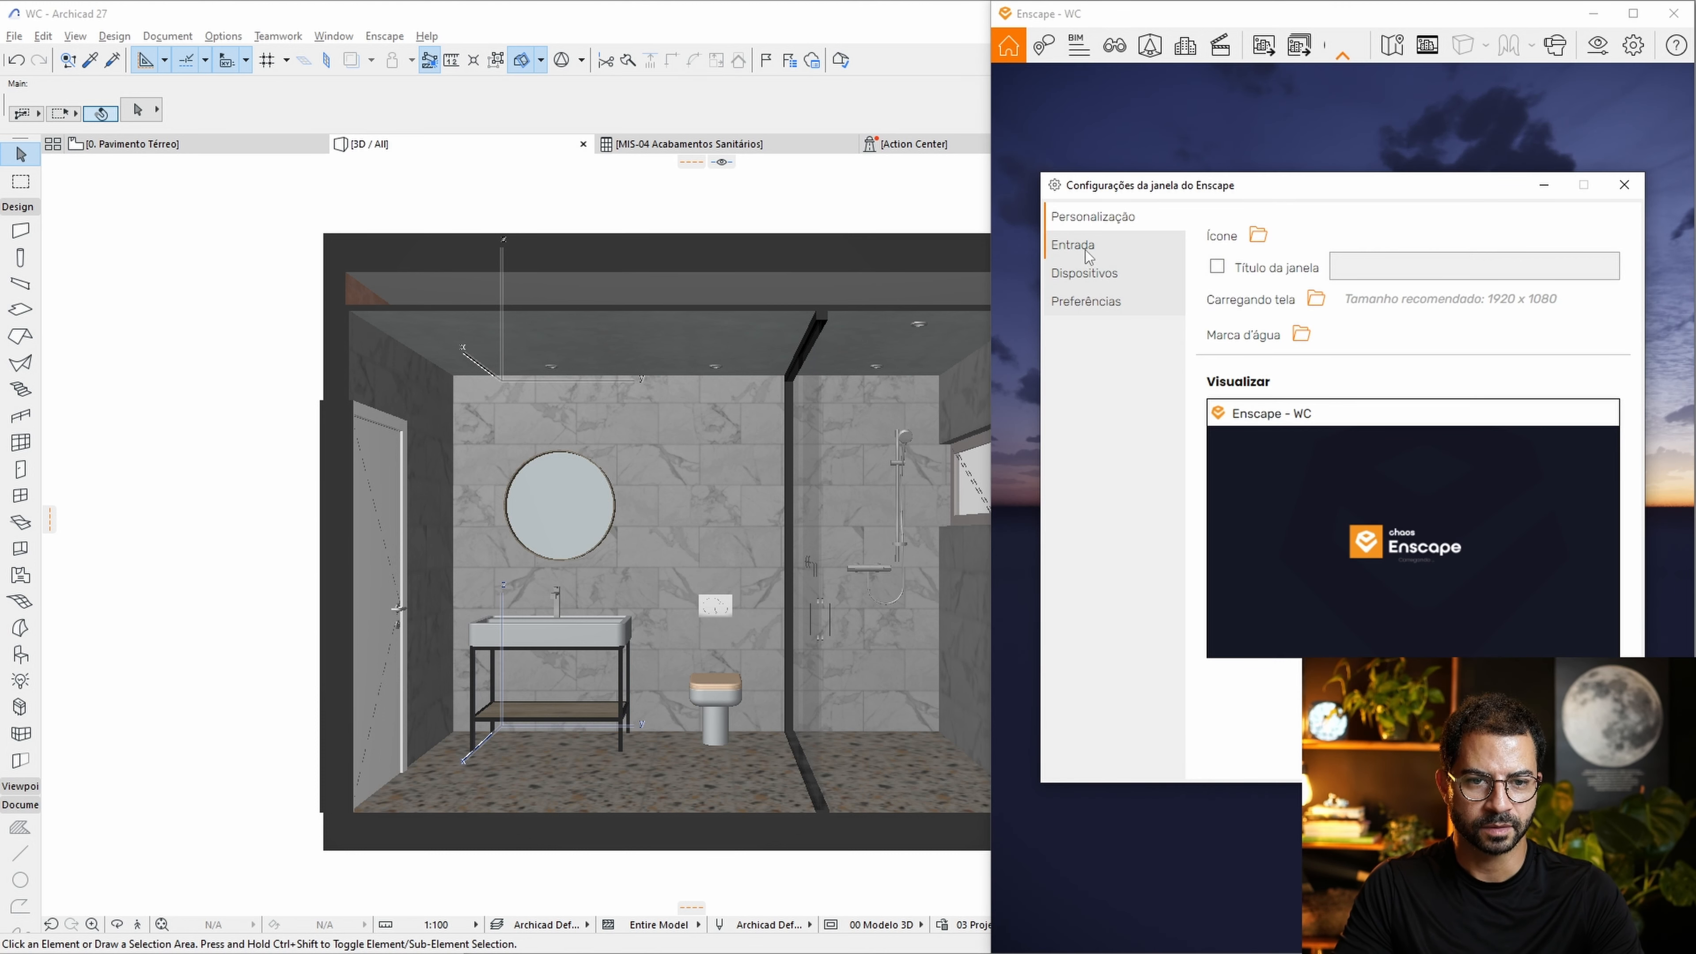
{"action": "left_click", "coordinate": [1624, 184]}
Turn on Fundo branco in the Céu visual settings for a plain white background.
{"action": "left_click", "coordinate": [1596, 45]}
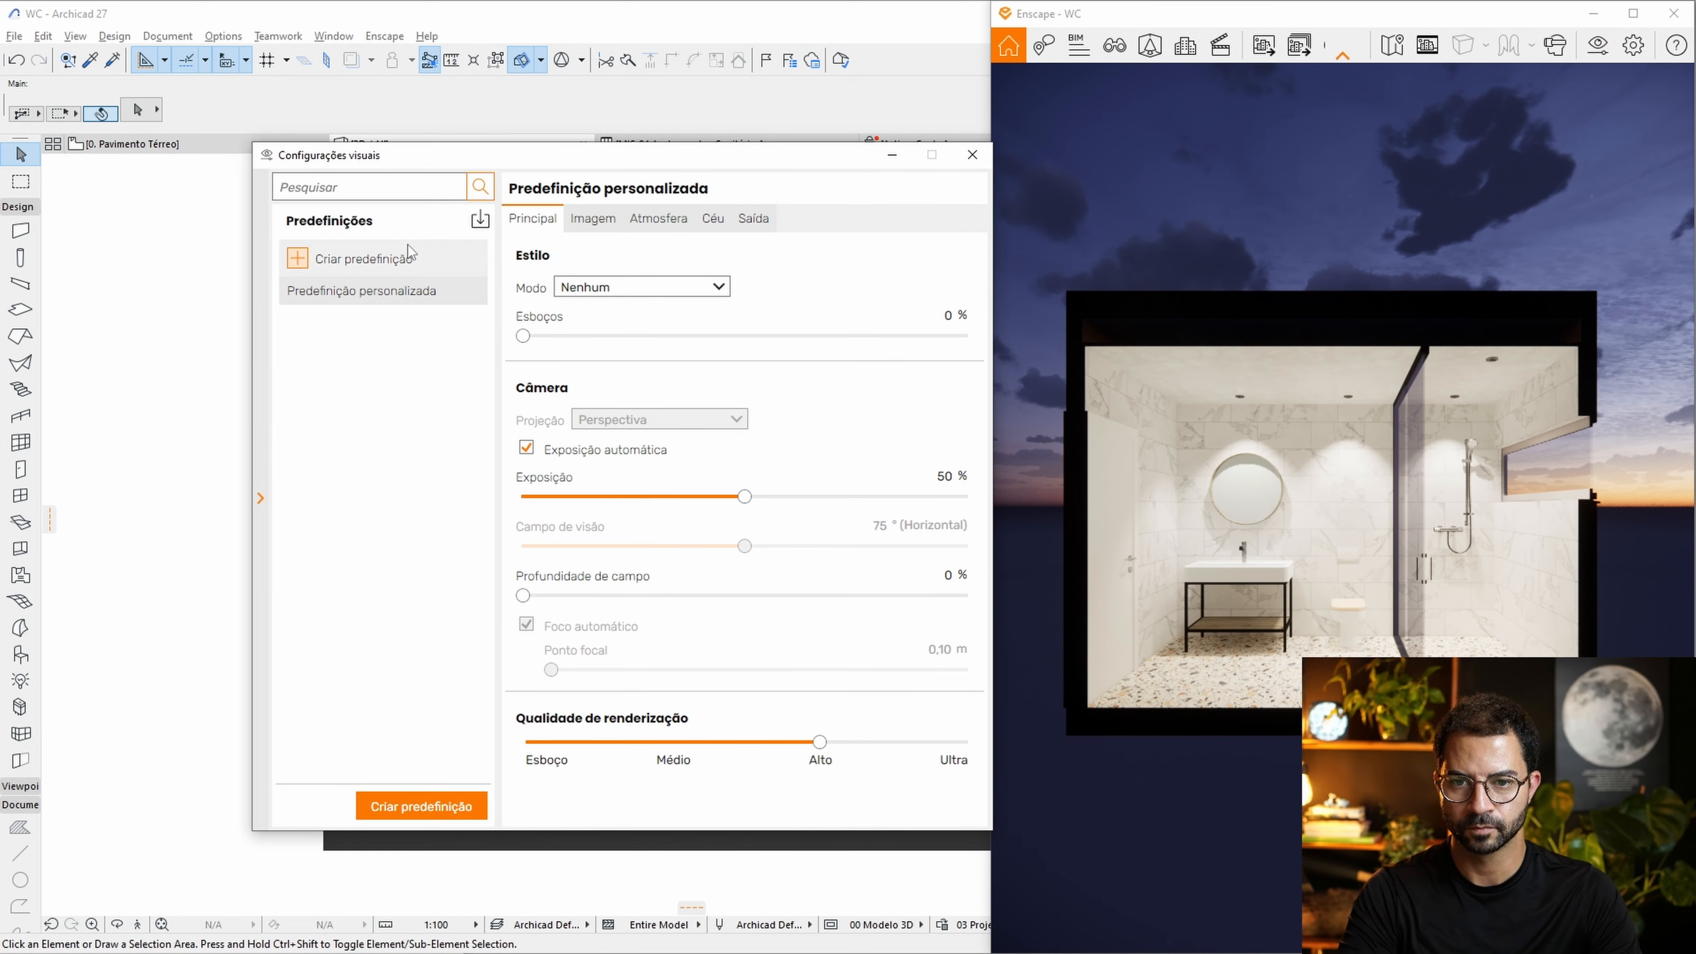
{"action": "left_click", "coordinate": [581, 220]}
{"action": "left_click", "coordinate": [662, 220]}
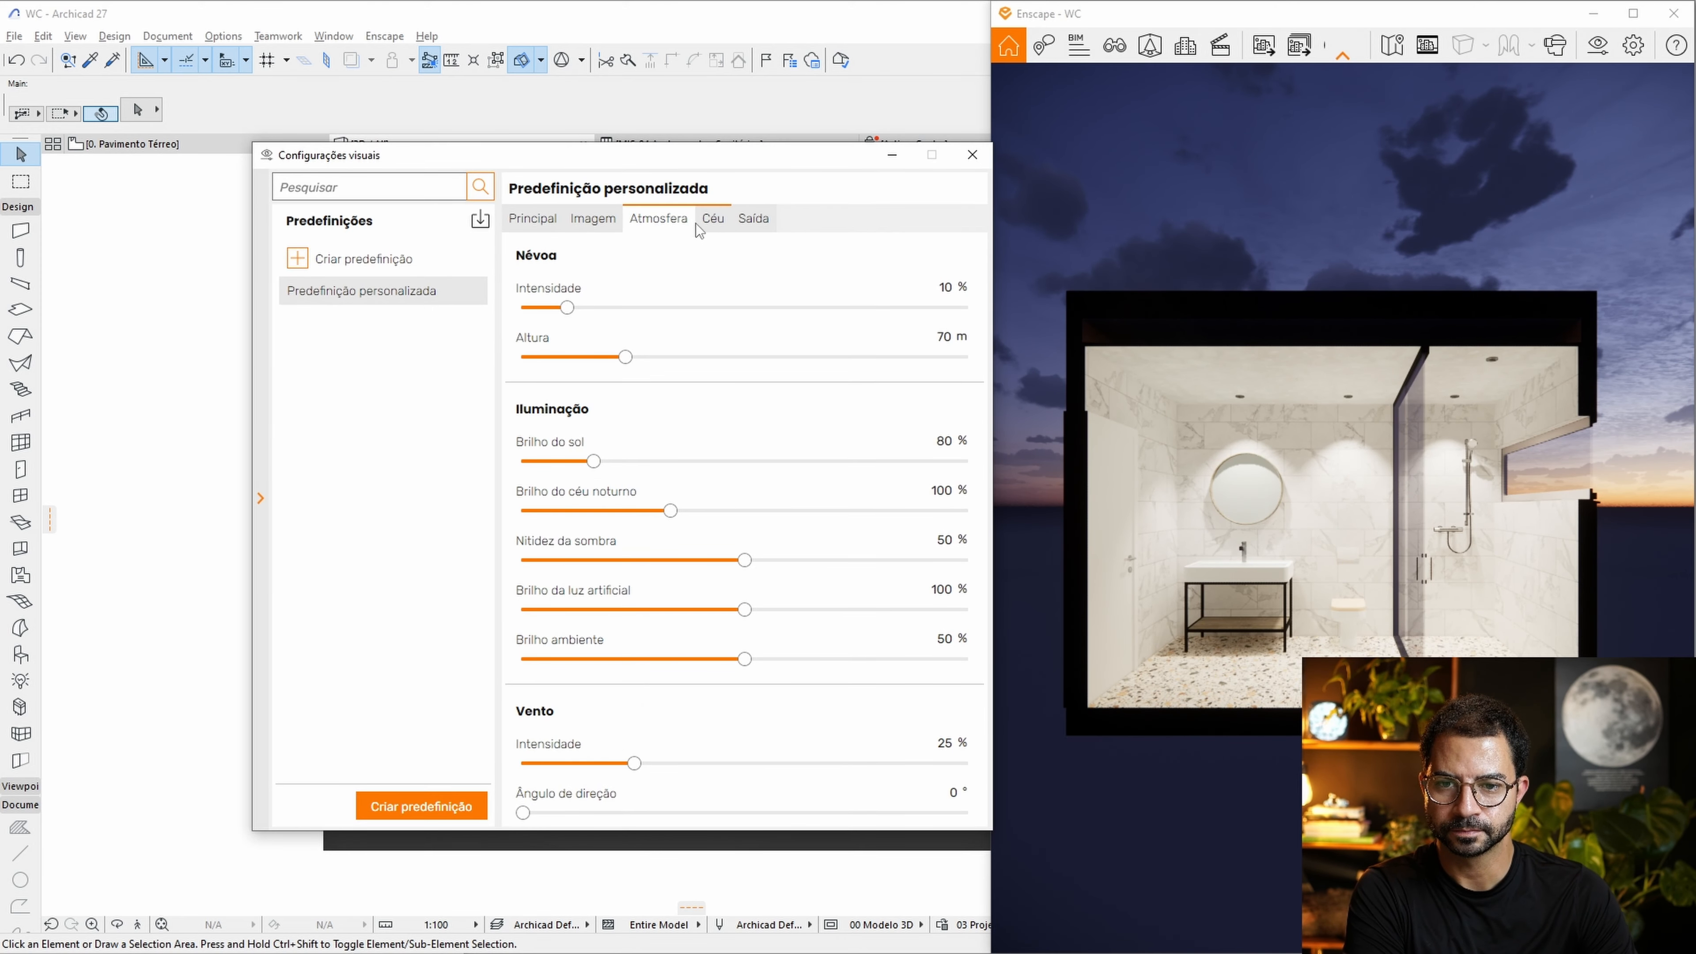
{"action": "left_click", "coordinate": [714, 220]}
{"action": "left_click", "coordinate": [670, 330]}
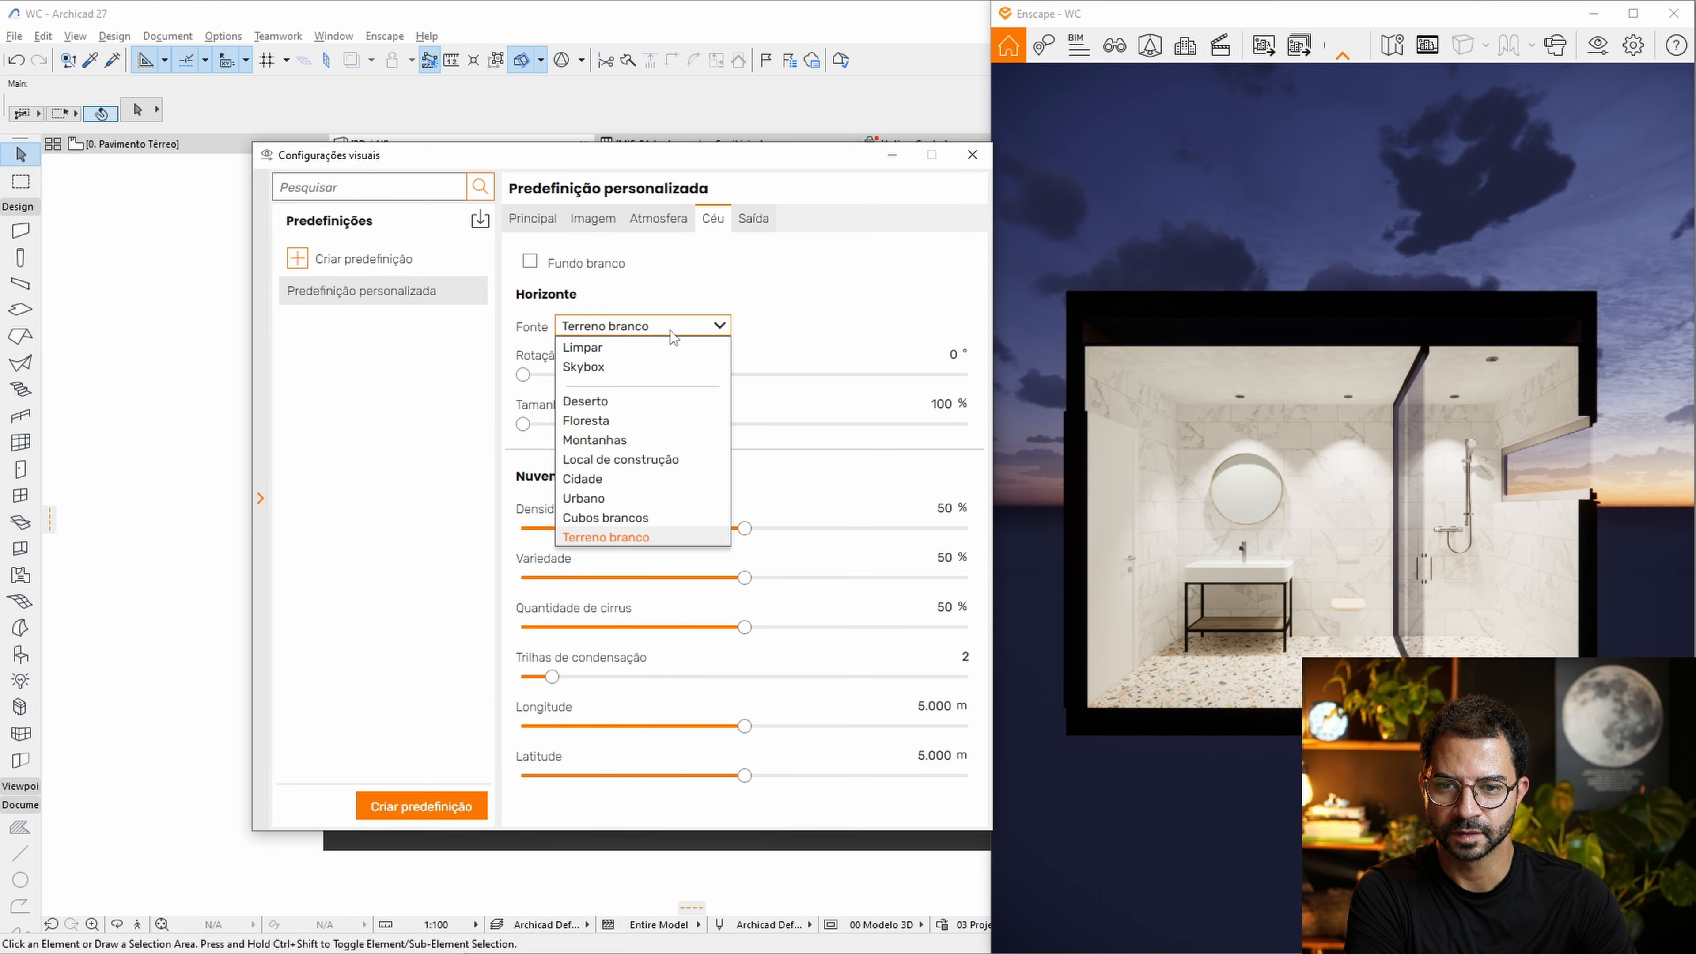
{"action": "left_click", "coordinate": [530, 263]}
{"action": "left_click", "coordinate": [530, 262]}
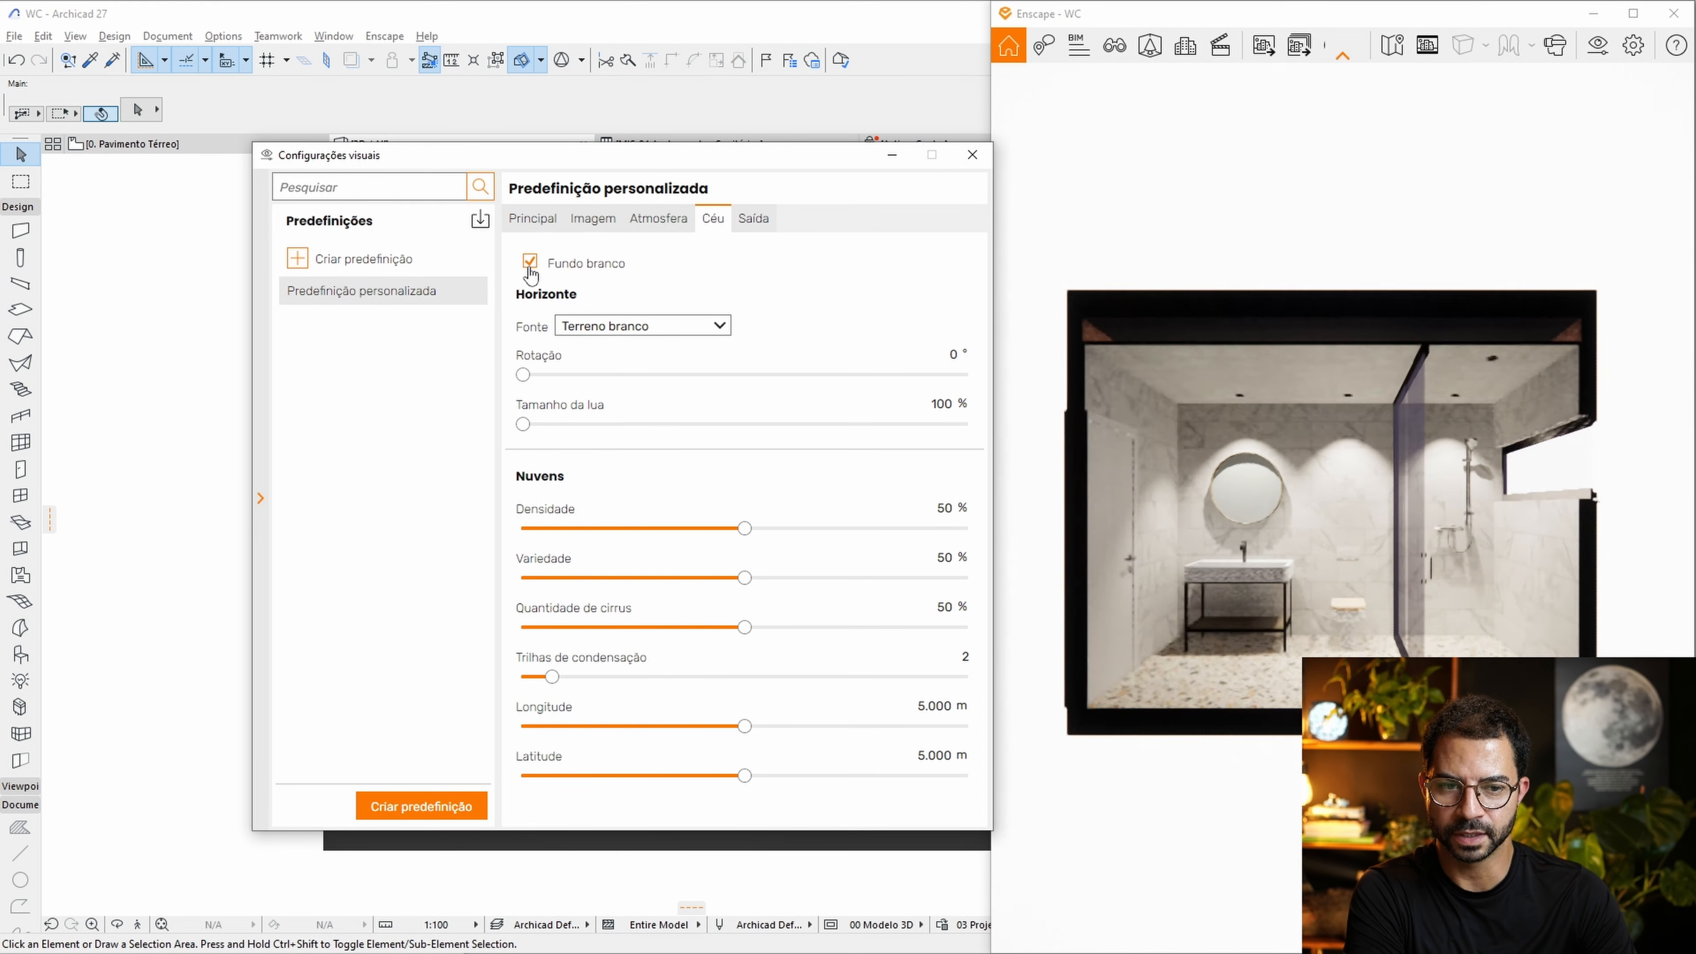
{"action": "left_click", "coordinate": [1427, 44]}
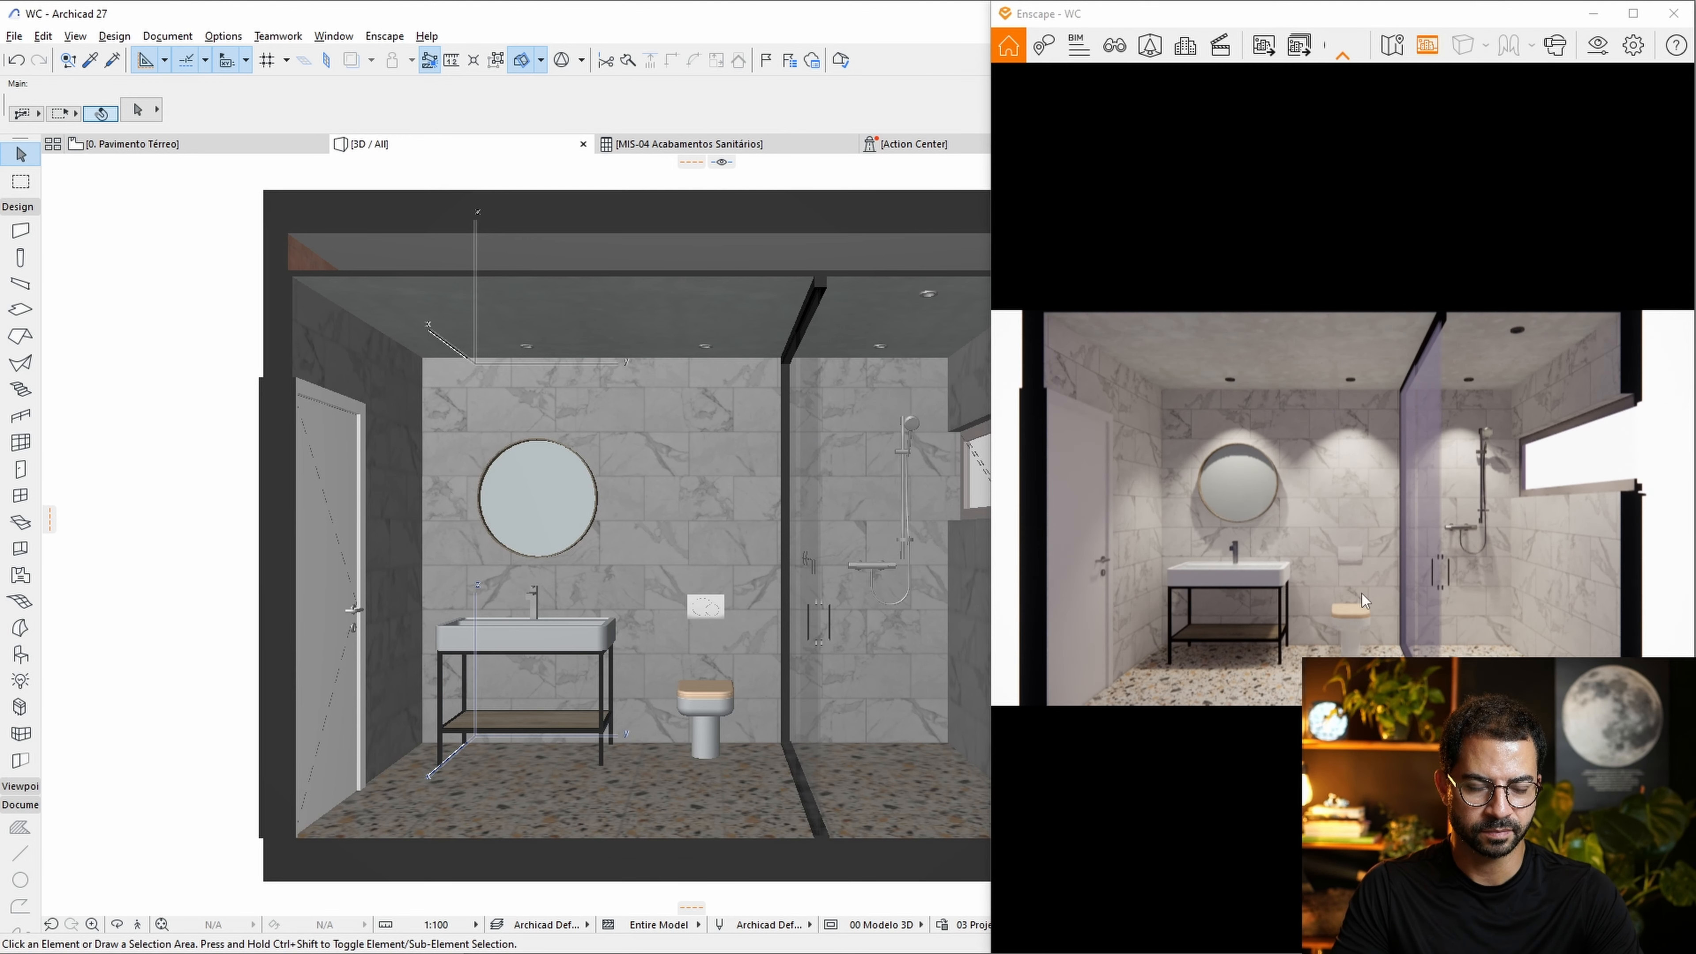
{"action": "scroll", "coordinate": [1369, 514], "scroll_direction": "down", "scroll_amount": 3}
{"action": "scroll", "coordinate": [1365, 515], "scroll_direction": "up", "scroll_amount": 1}
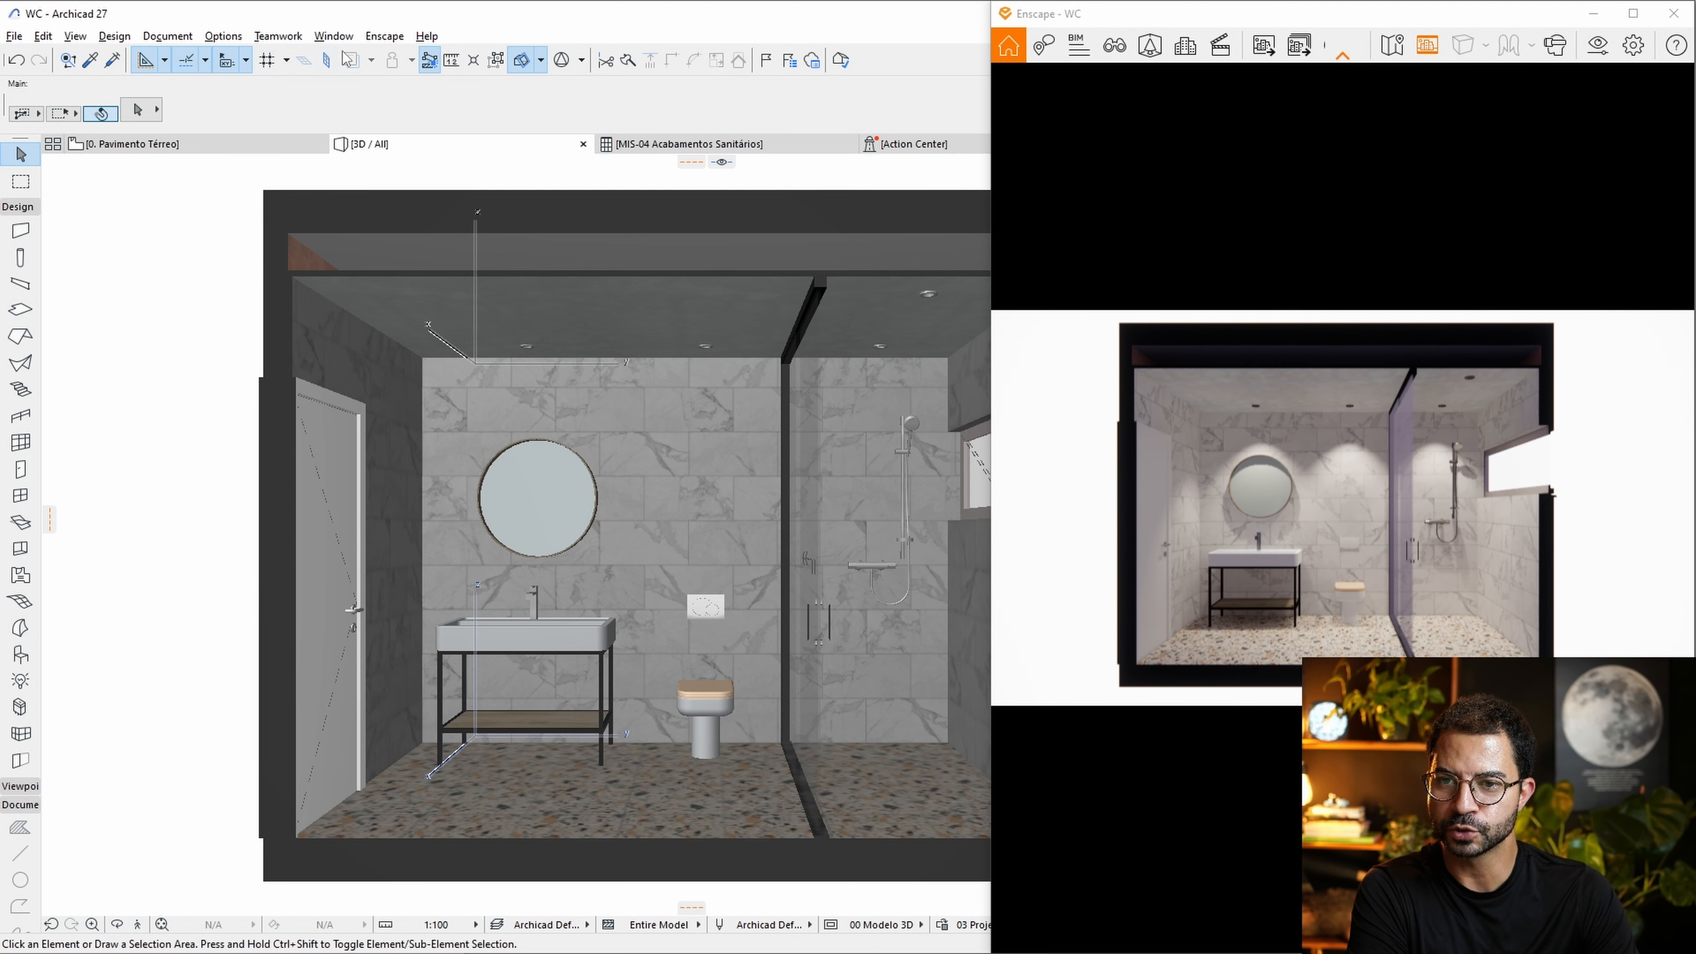
{"action": "left_click", "coordinate": [384, 36]}
Search 'aula' in the Material Editor and lower Aula - Azulejos' Rugosidade for a glossy finish.
{"action": "left_click", "coordinate": [428, 169]}
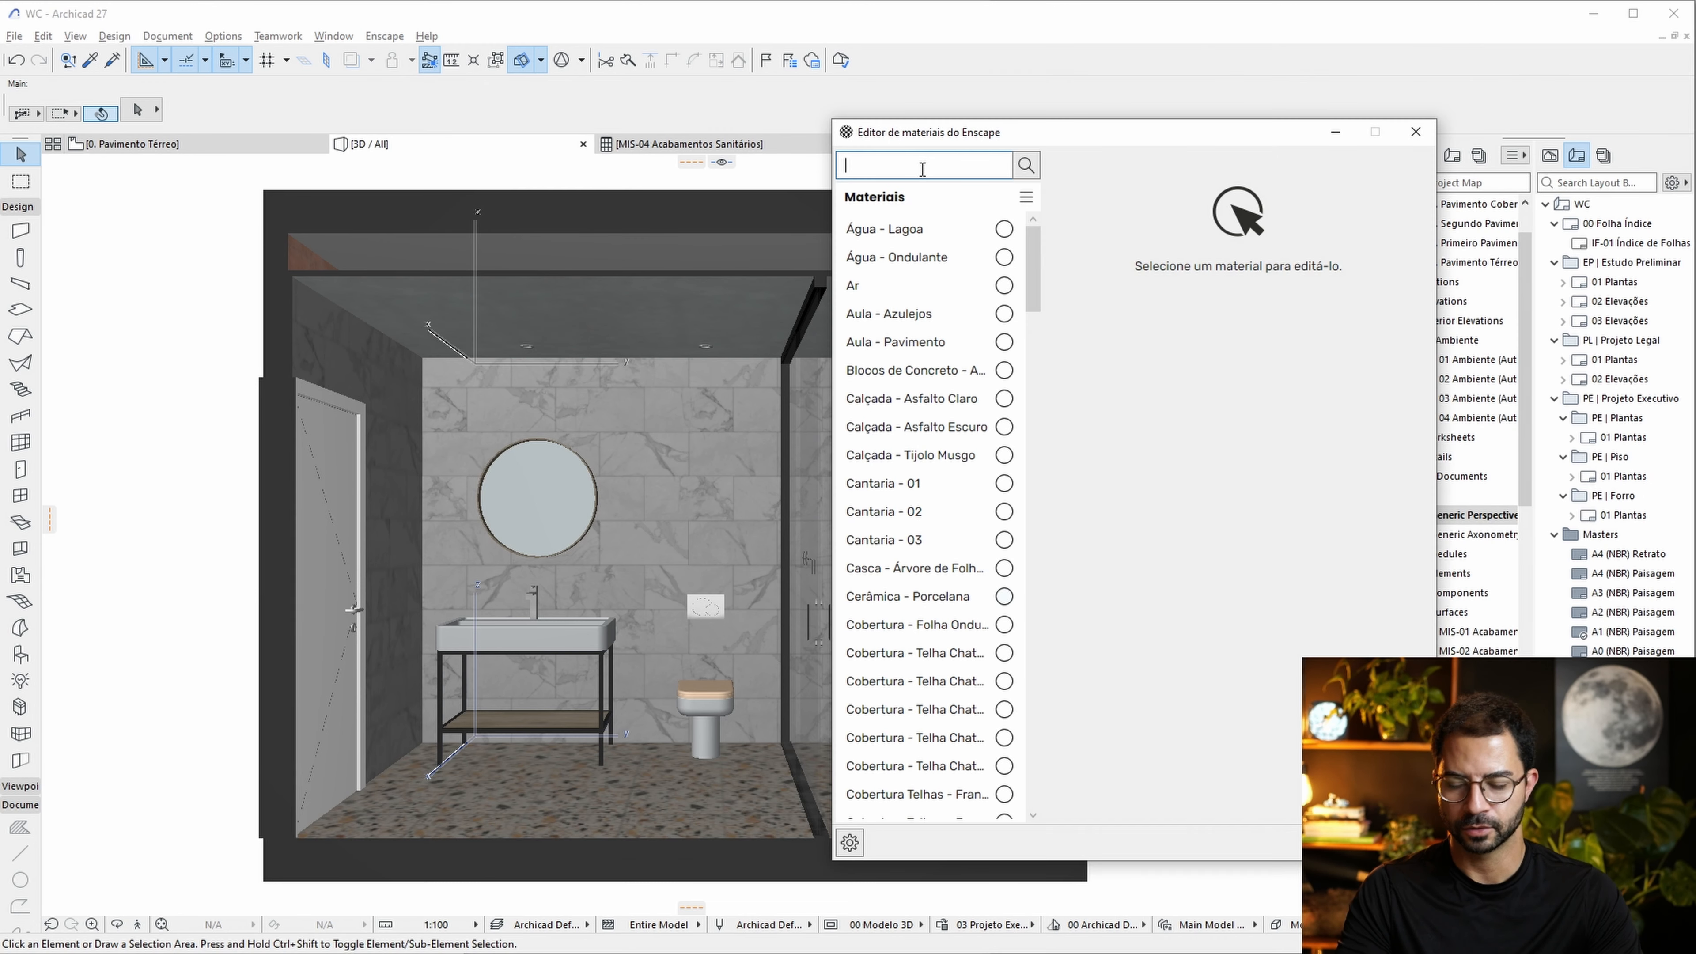
{"action": "type", "text": "aua"}
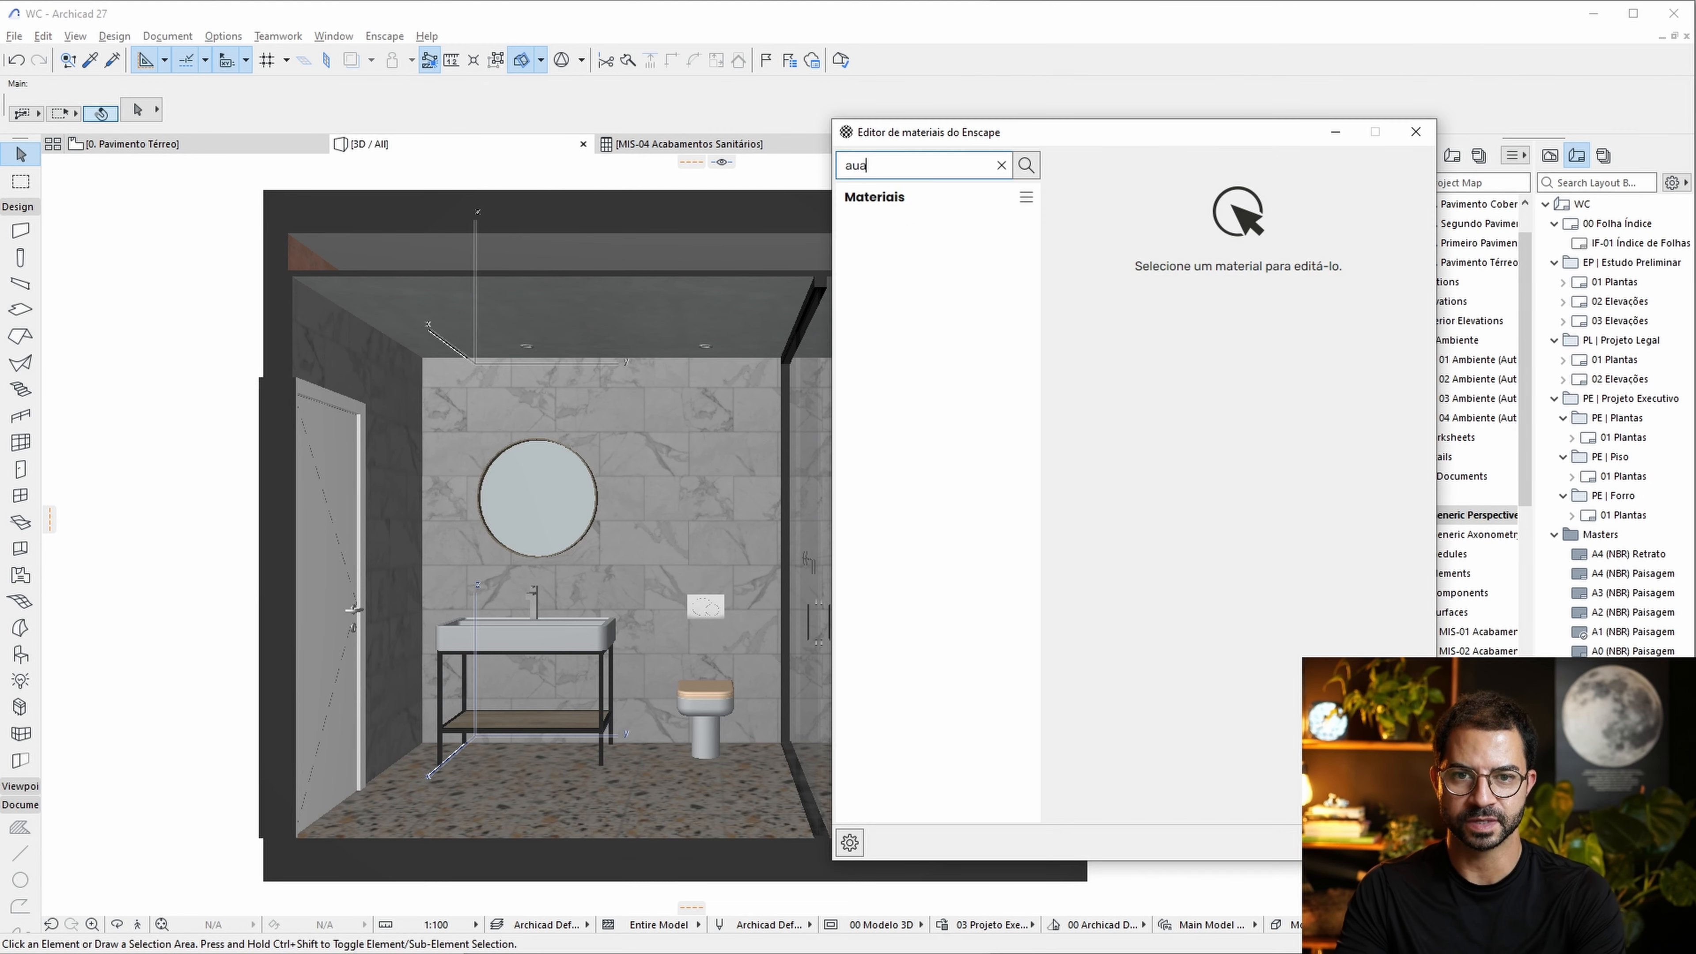
{"action": "key", "text": "BackSpace"}
{"action": "key", "text": "BackSpace"}
{"action": "type", "text": "ula"}
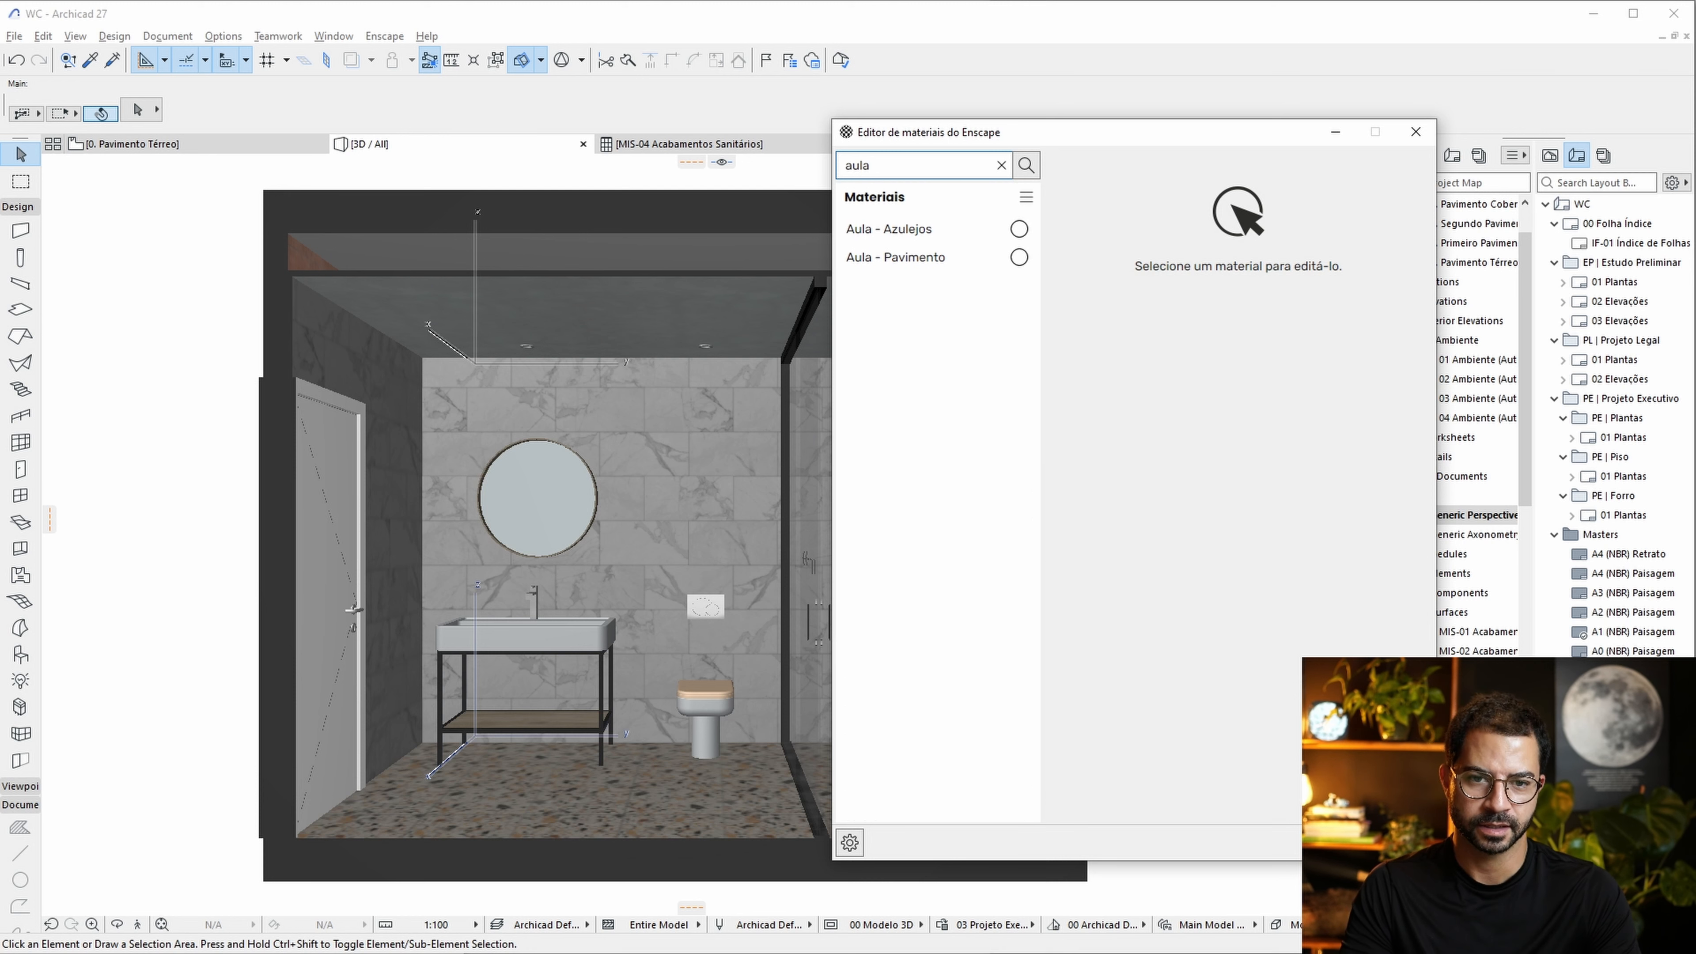
{"action": "left_click", "coordinate": [931, 230]}
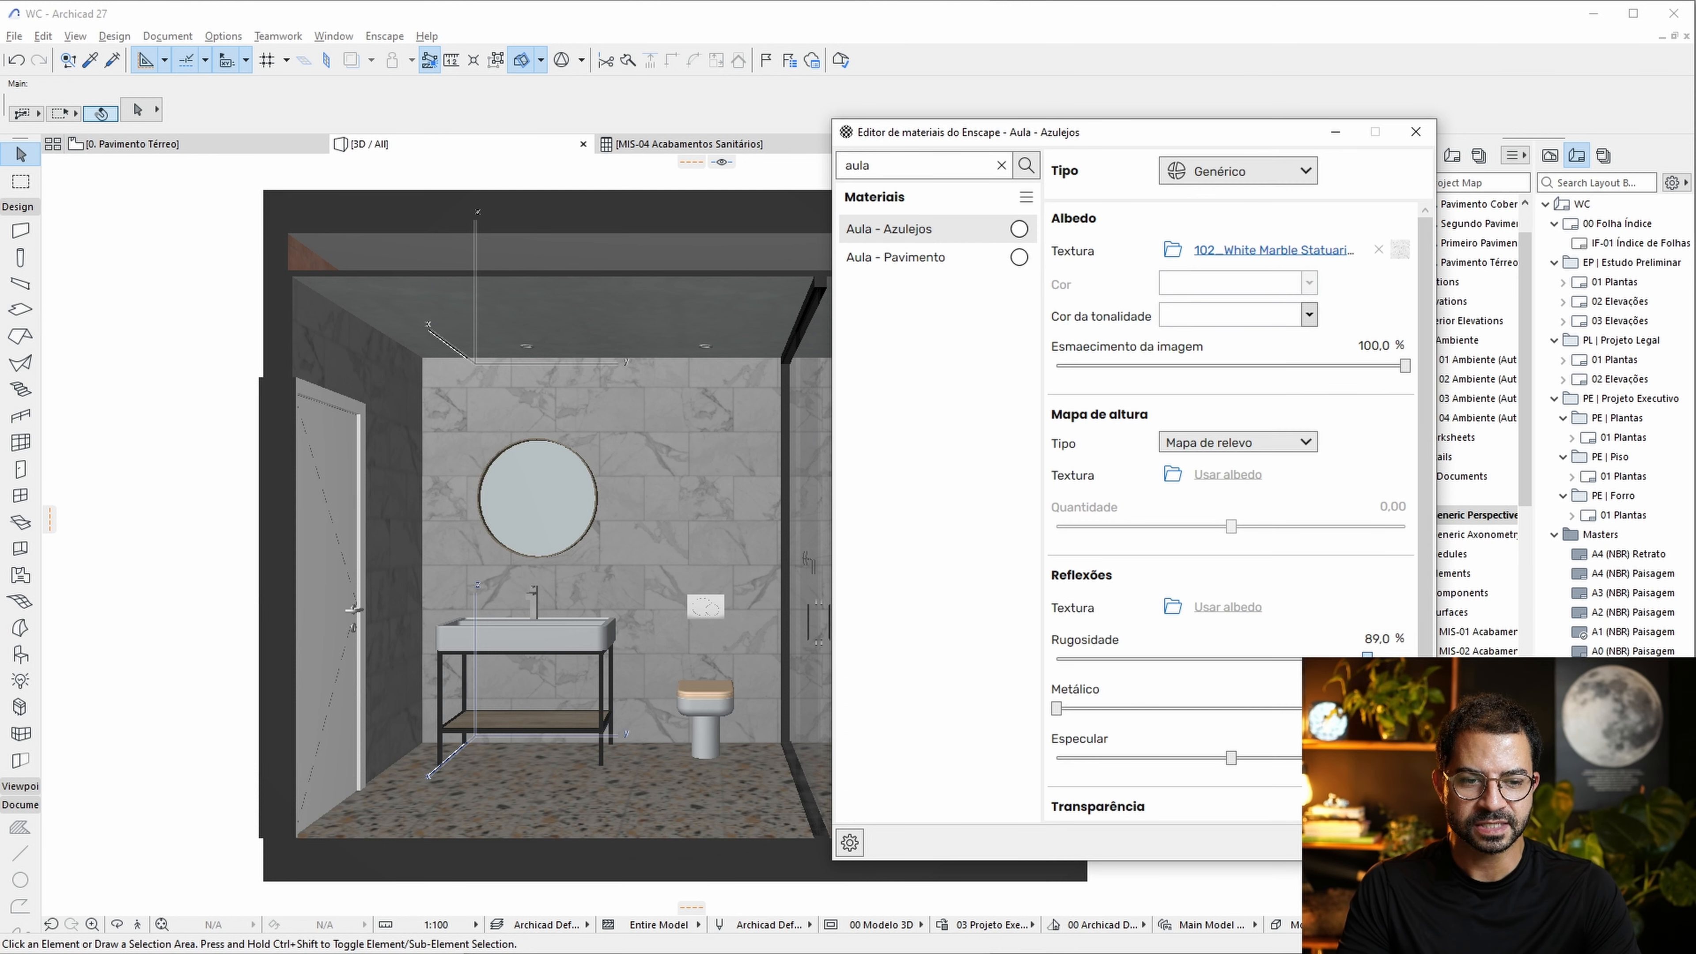
{"action": "left_click_drag", "start_coordinate": [1367, 656], "coordinate": [1113, 663]}
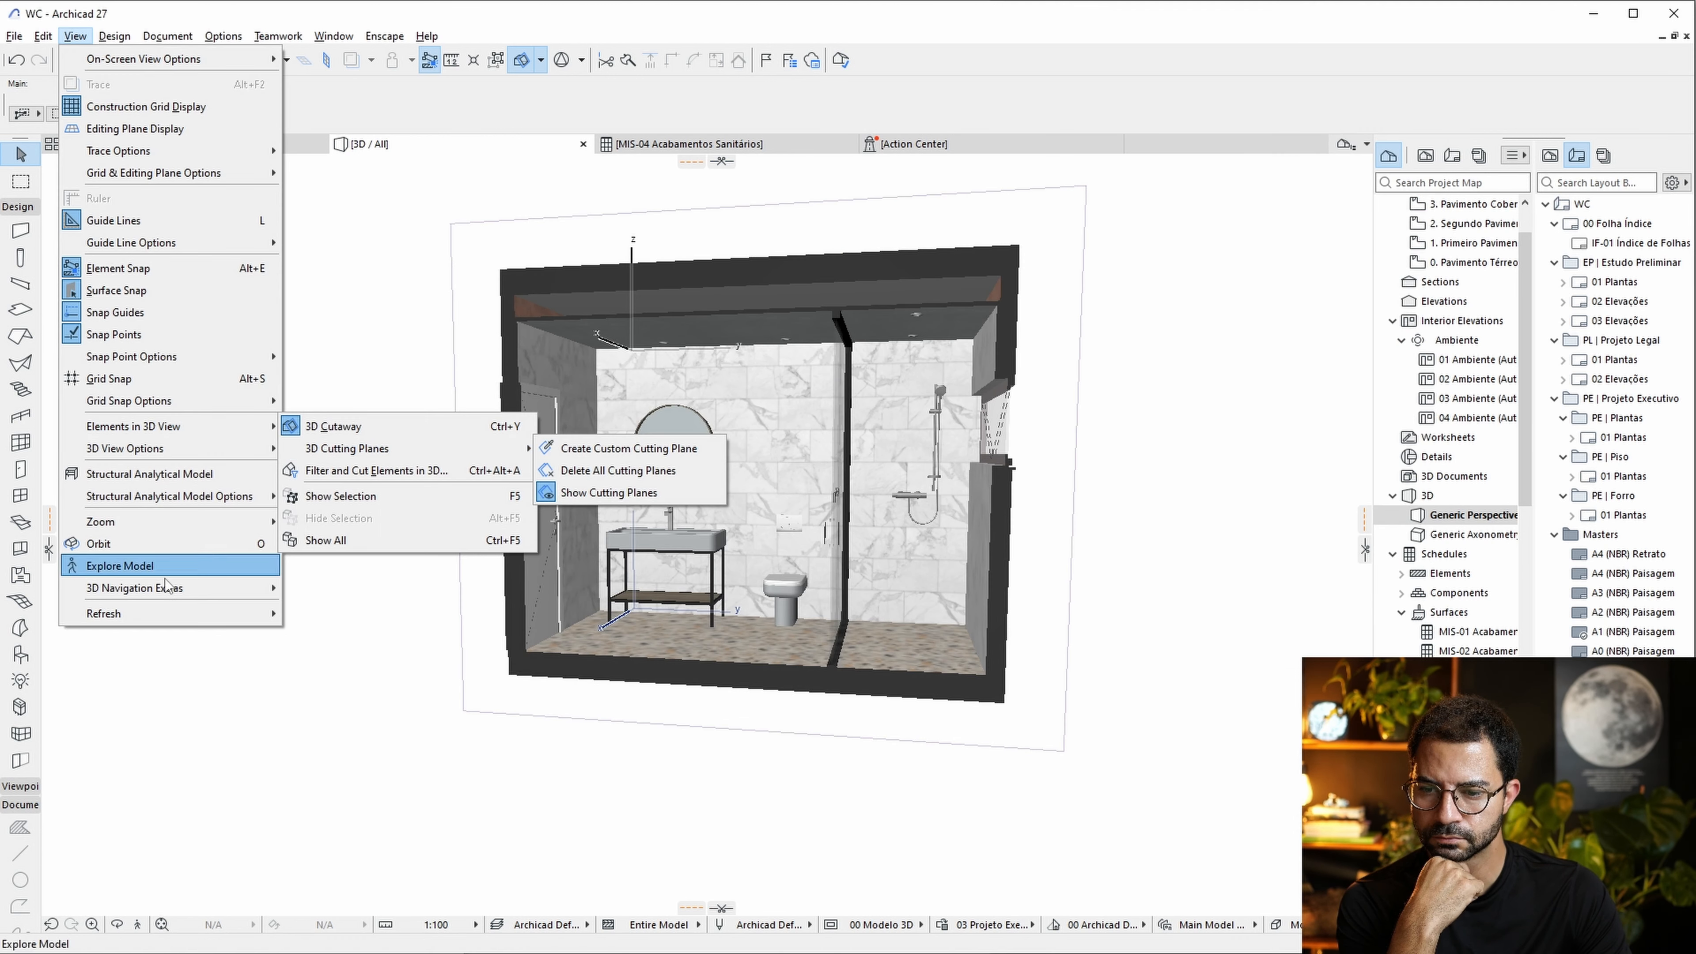
Turn the view perpendicular to the back wall and open Enscape's visual settings.
{"action": "mouse_move", "coordinate": [172, 588]}
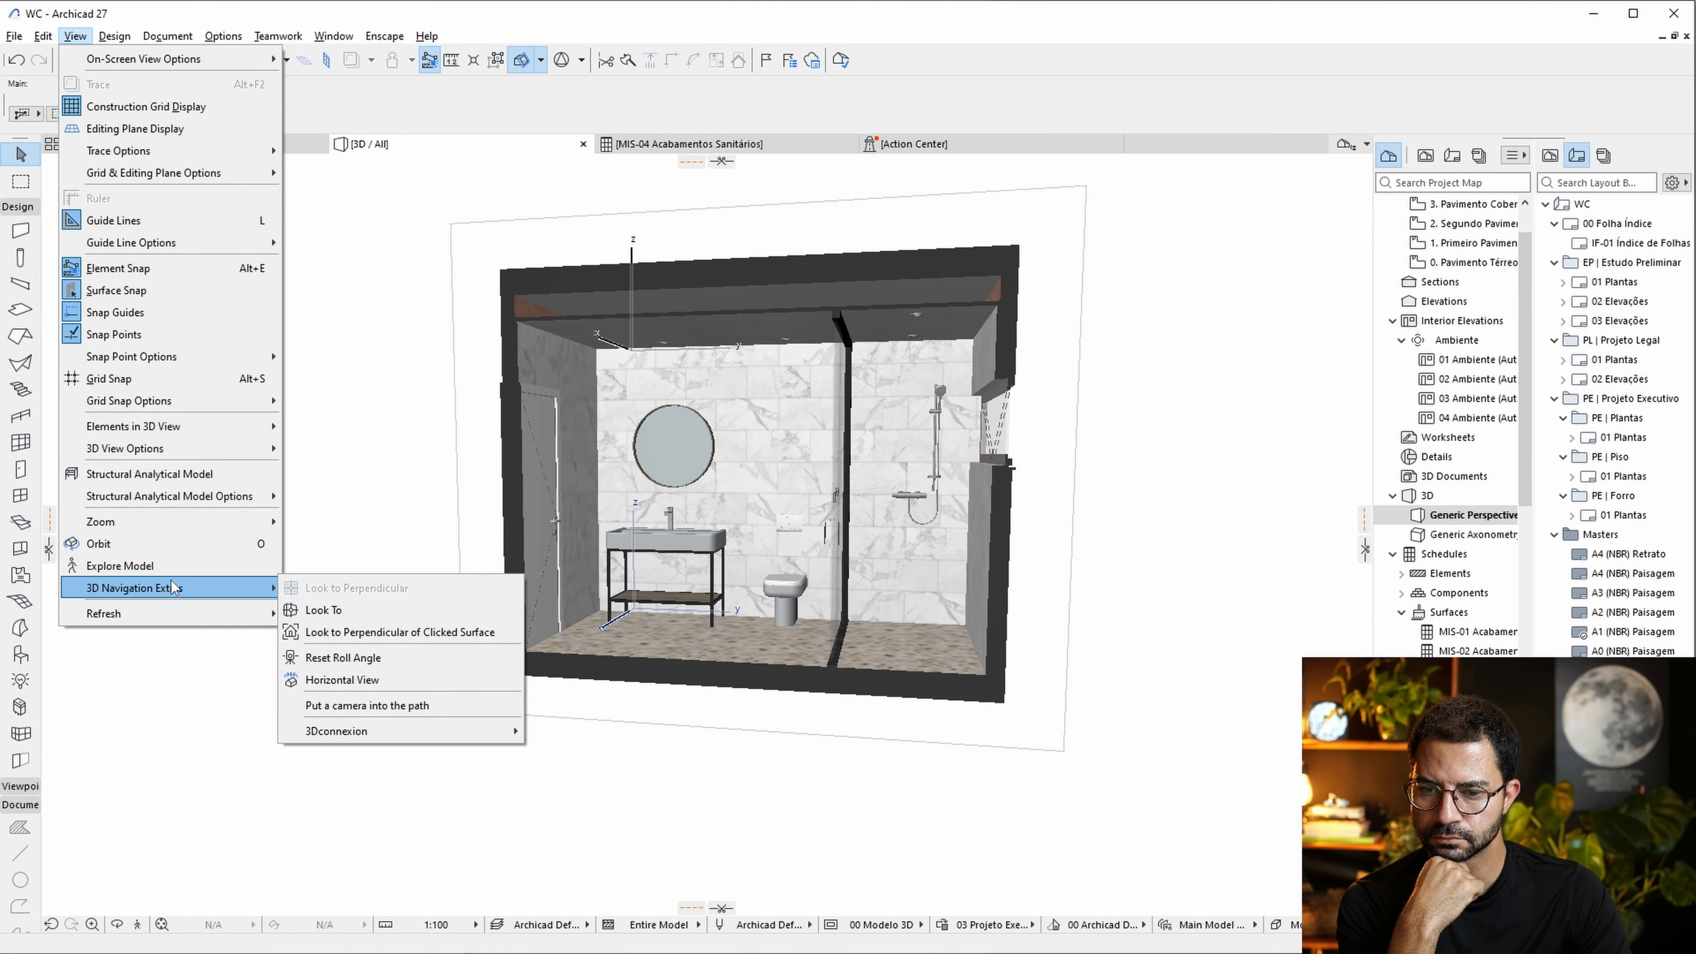
{"action": "left_click", "coordinate": [341, 632]}
{"action": "left_click", "coordinate": [735, 516]}
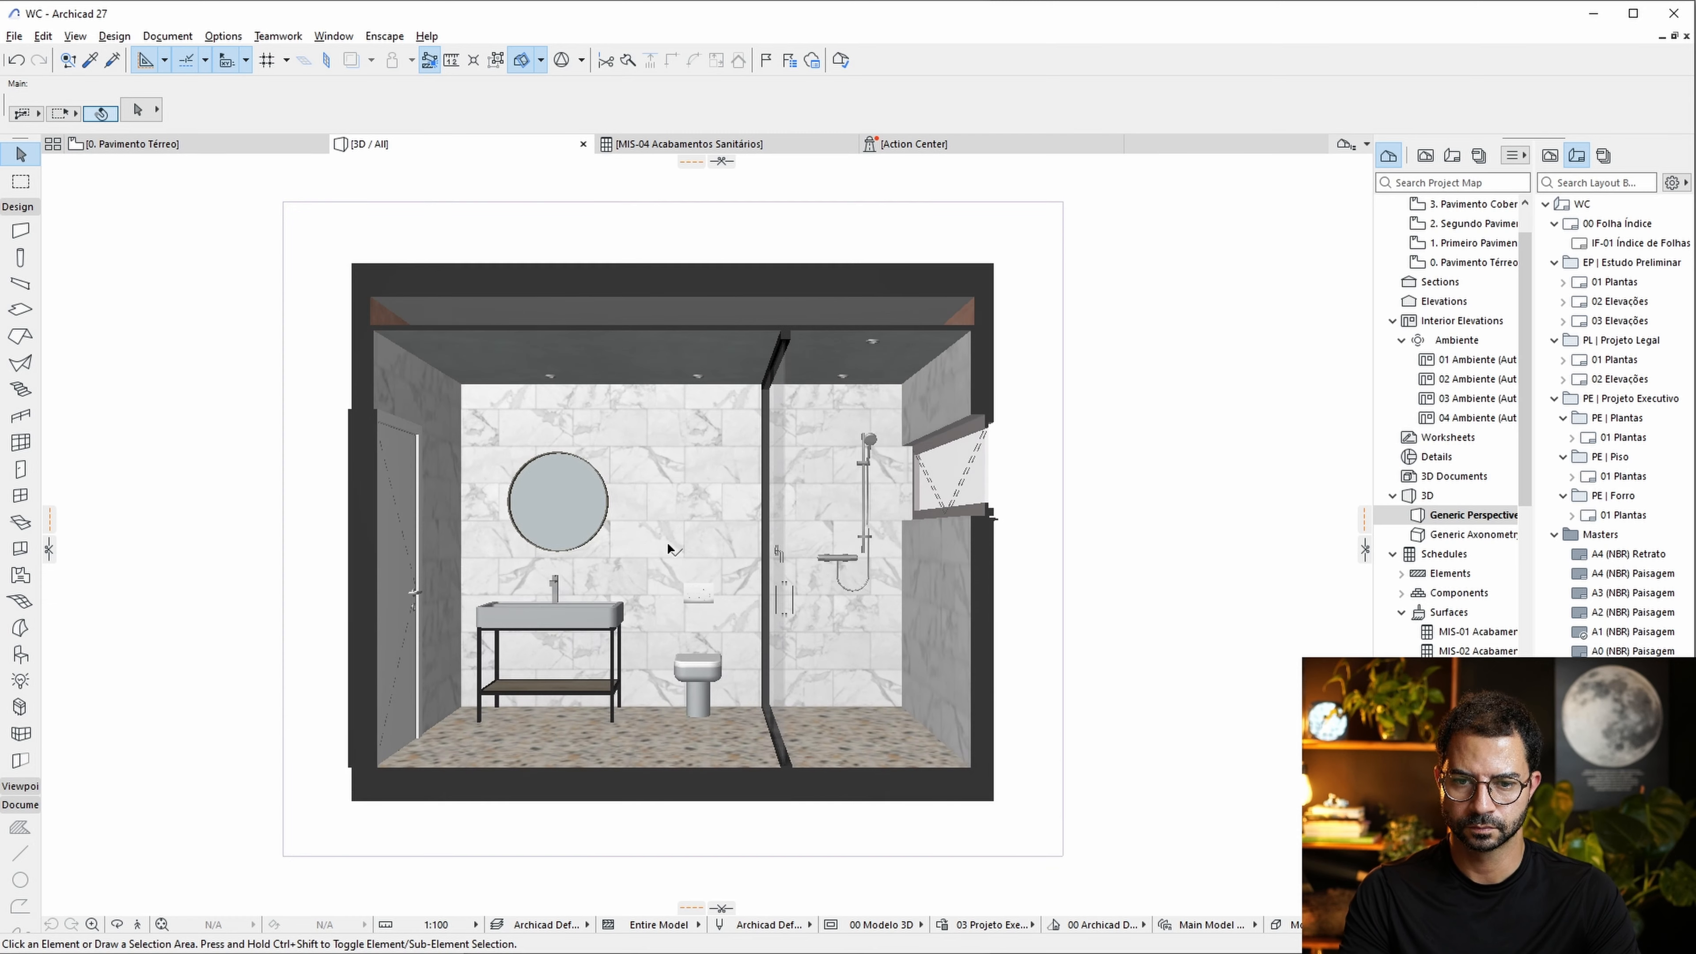
{"action": "key", "text": "alt+Tab"}
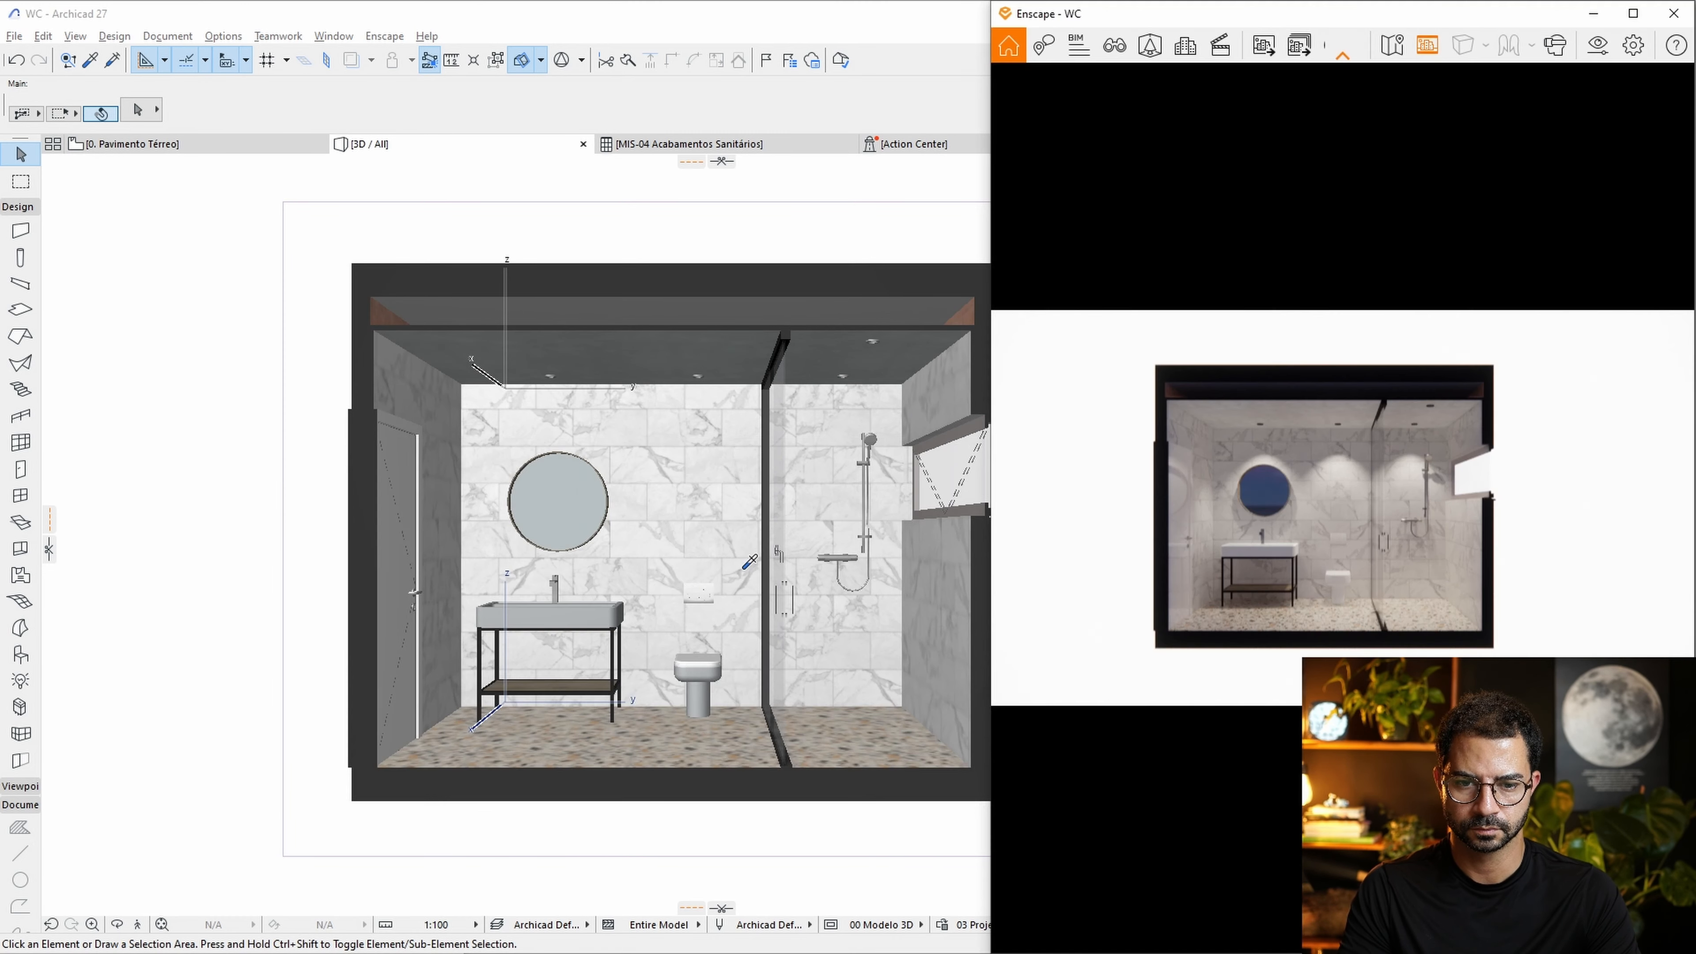
{"action": "left_click", "coordinate": [1597, 45]}
Set the Enscape output resolution to Personalizado with width 2500 and height 2500.
{"action": "left_click", "coordinate": [665, 214]}
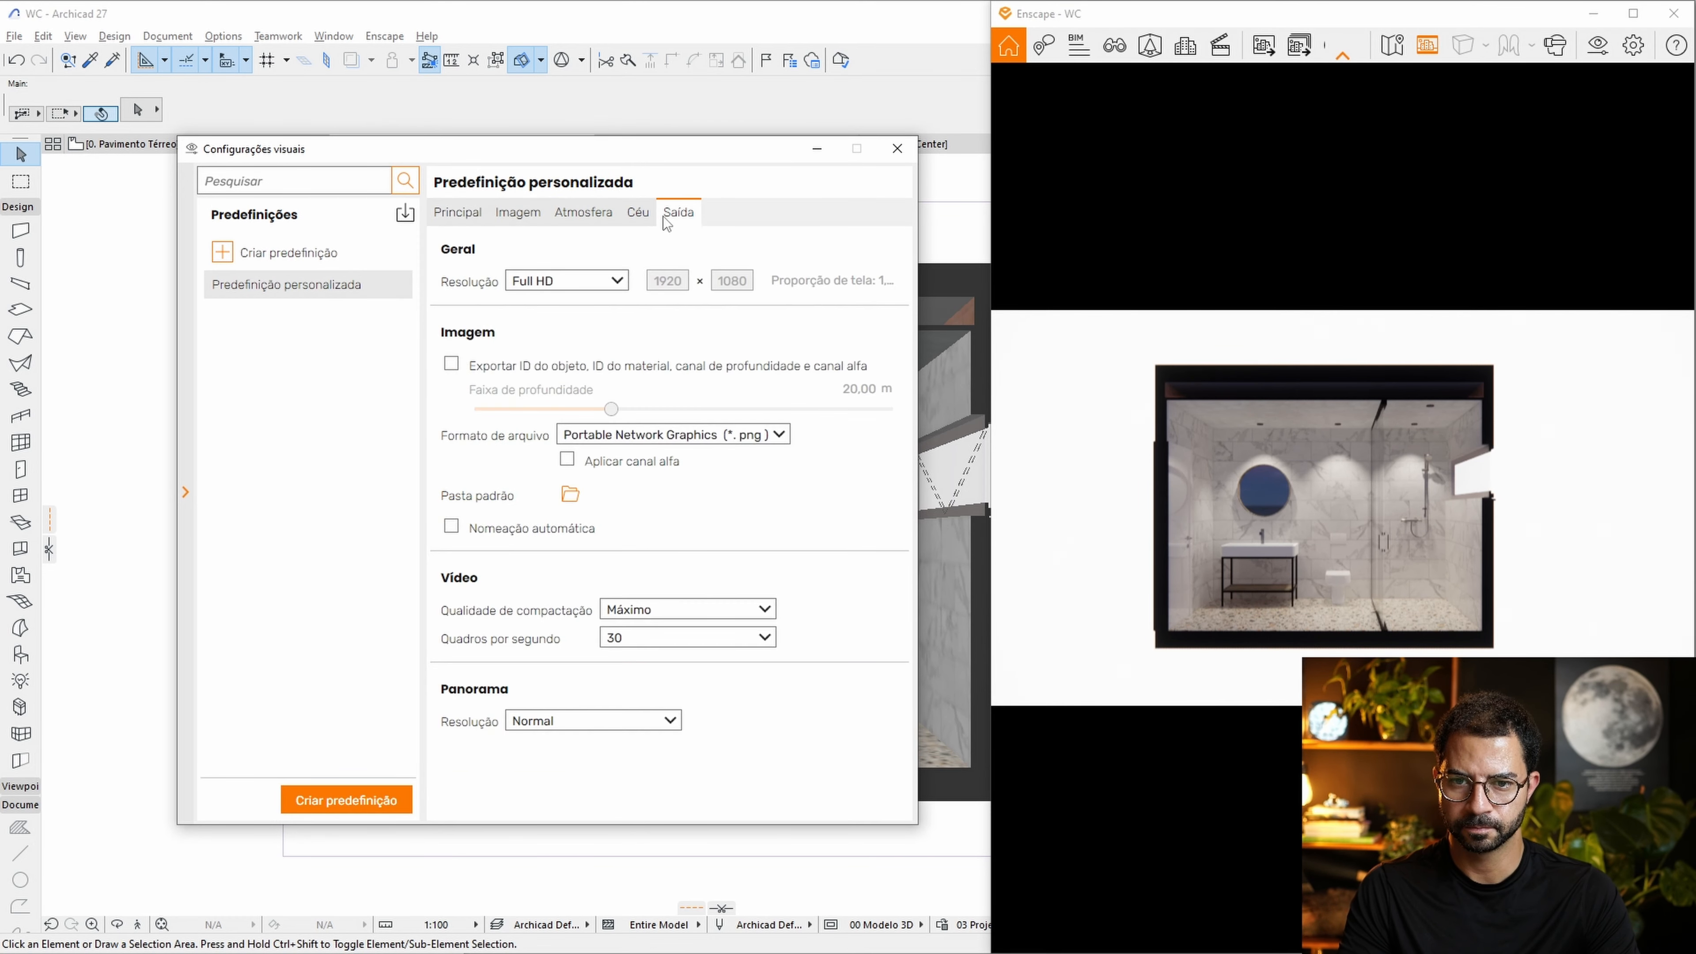
{"action": "left_click", "coordinate": [614, 281]}
{"action": "left_click", "coordinate": [594, 366]}
{"action": "left_click", "coordinate": [614, 279]}
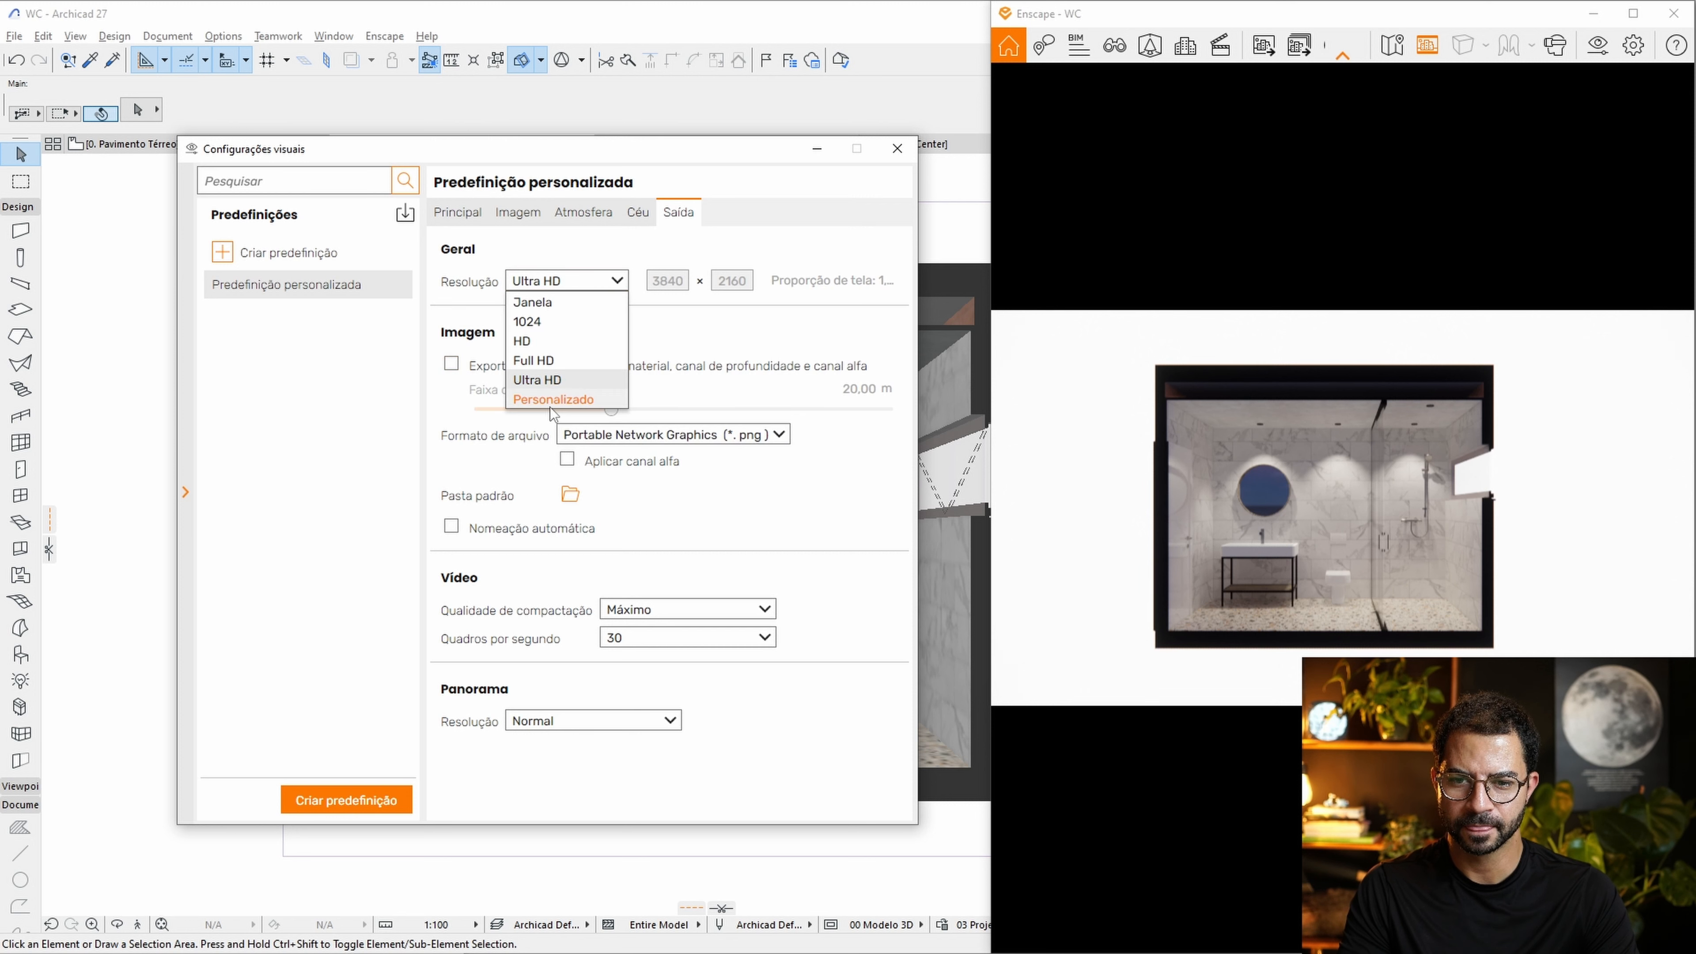
{"action": "left_click", "coordinate": [551, 402]}
{"action": "double_click", "coordinate": [674, 279]}
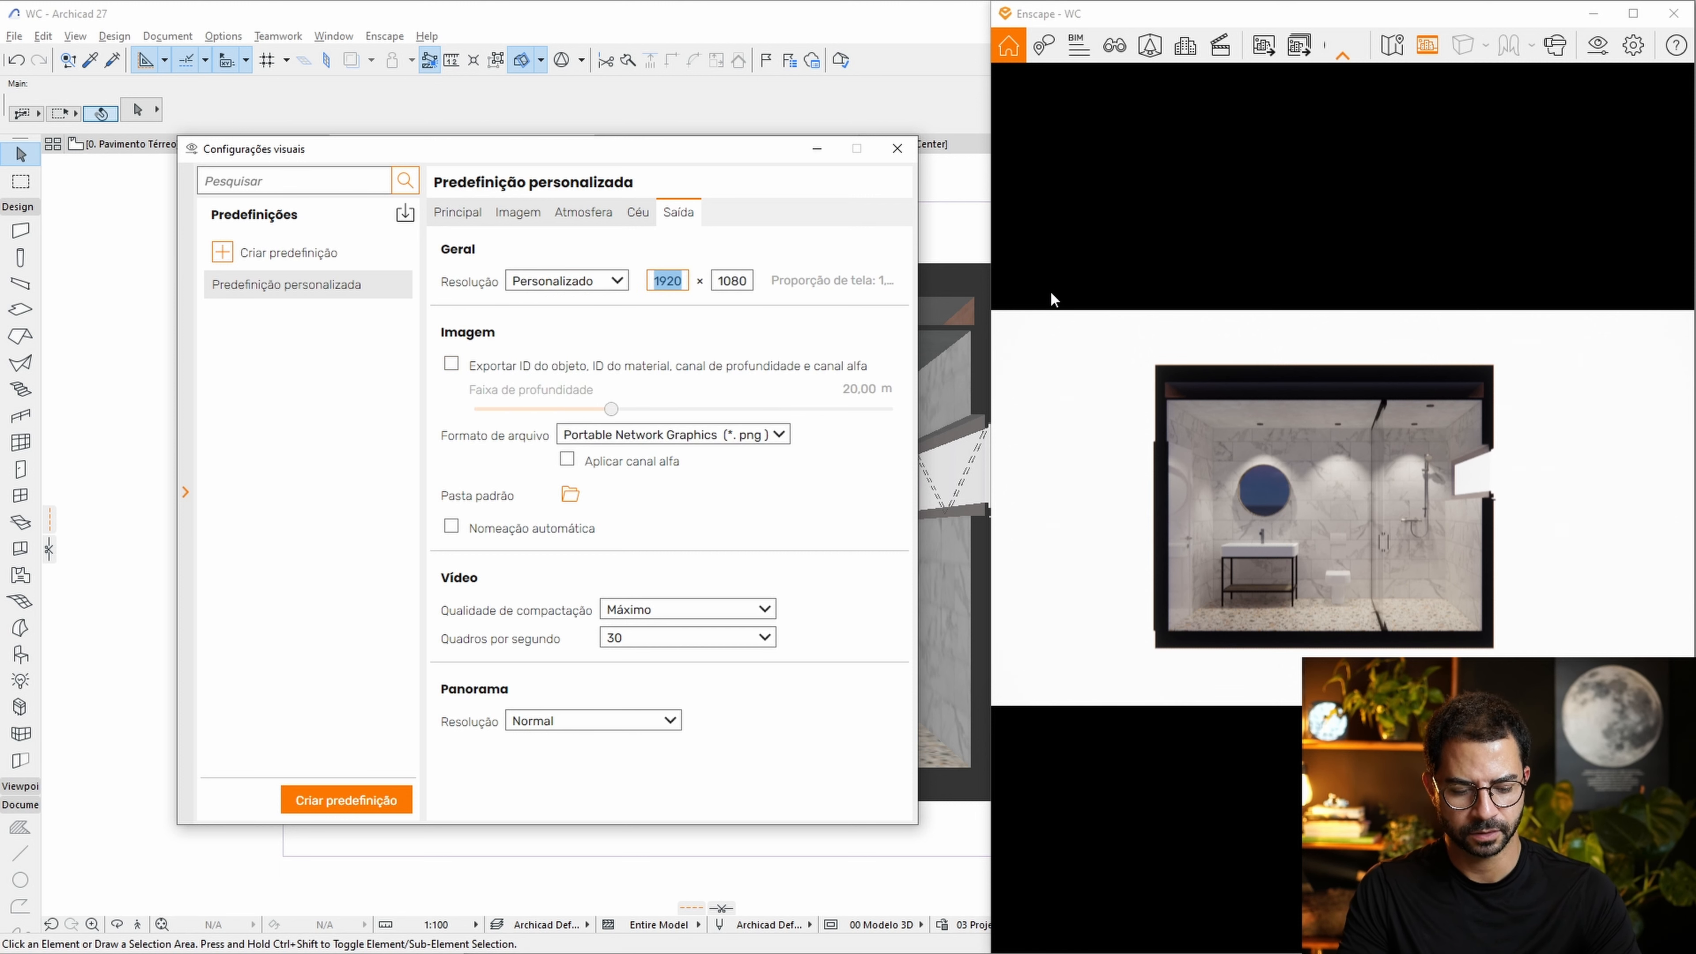
{"action": "type", "text": "2500"}
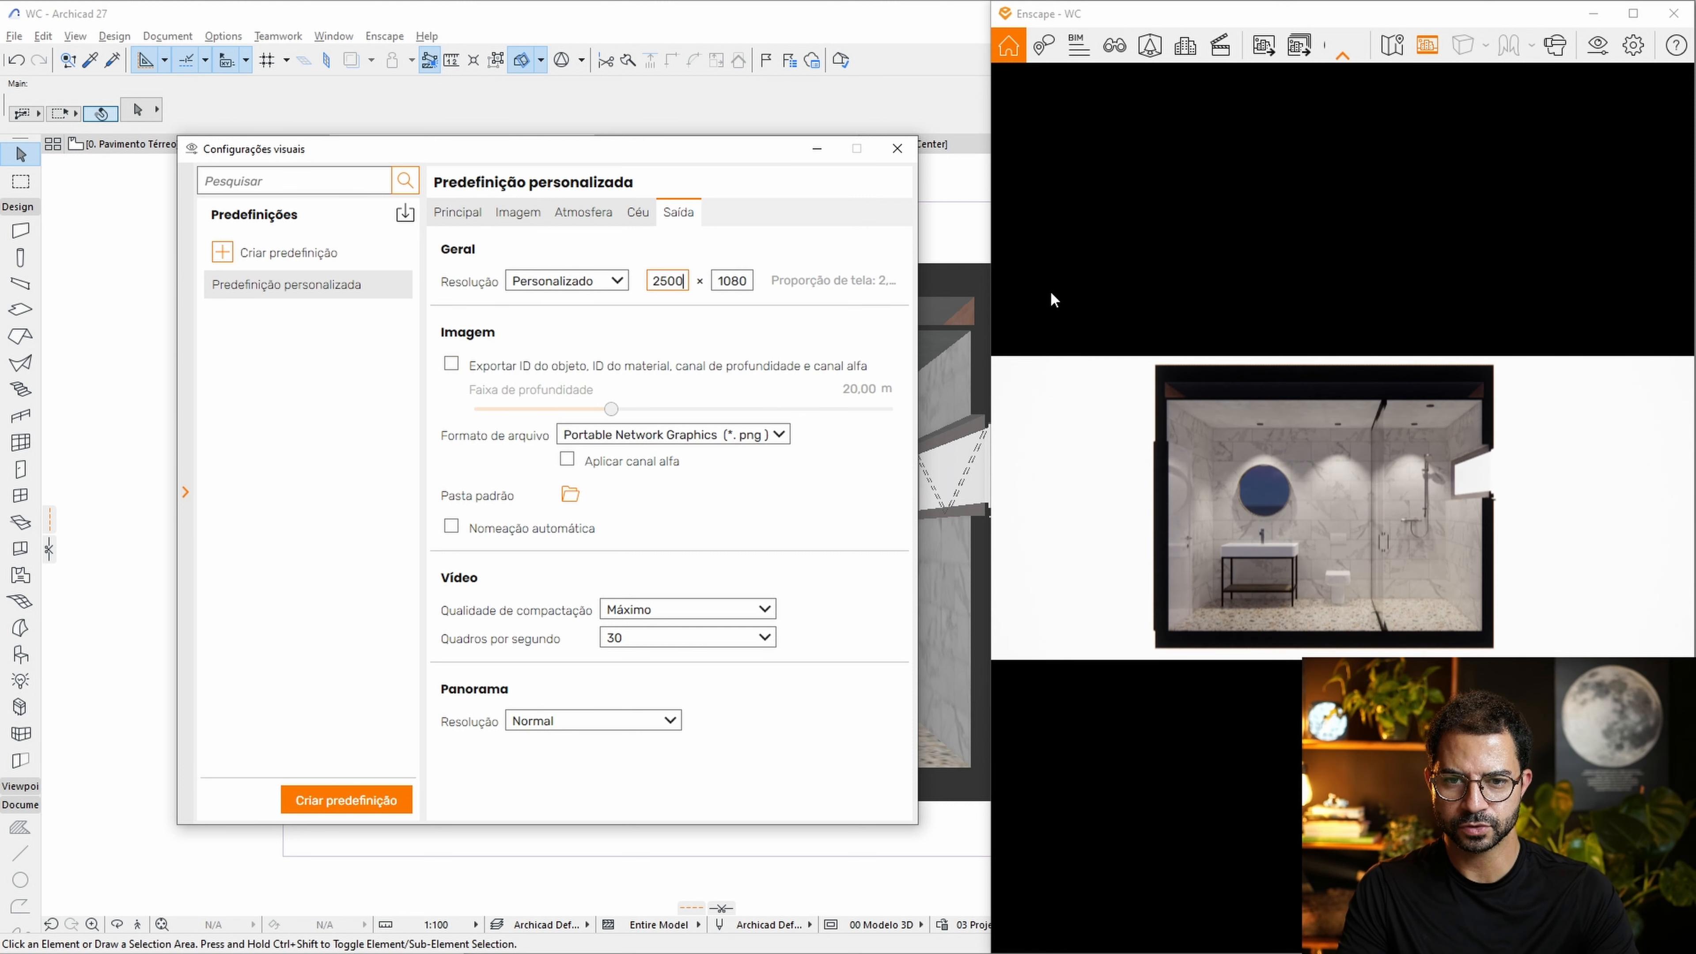
{"action": "double_click", "coordinate": [733, 281]}
{"action": "type", "text": "2500"}
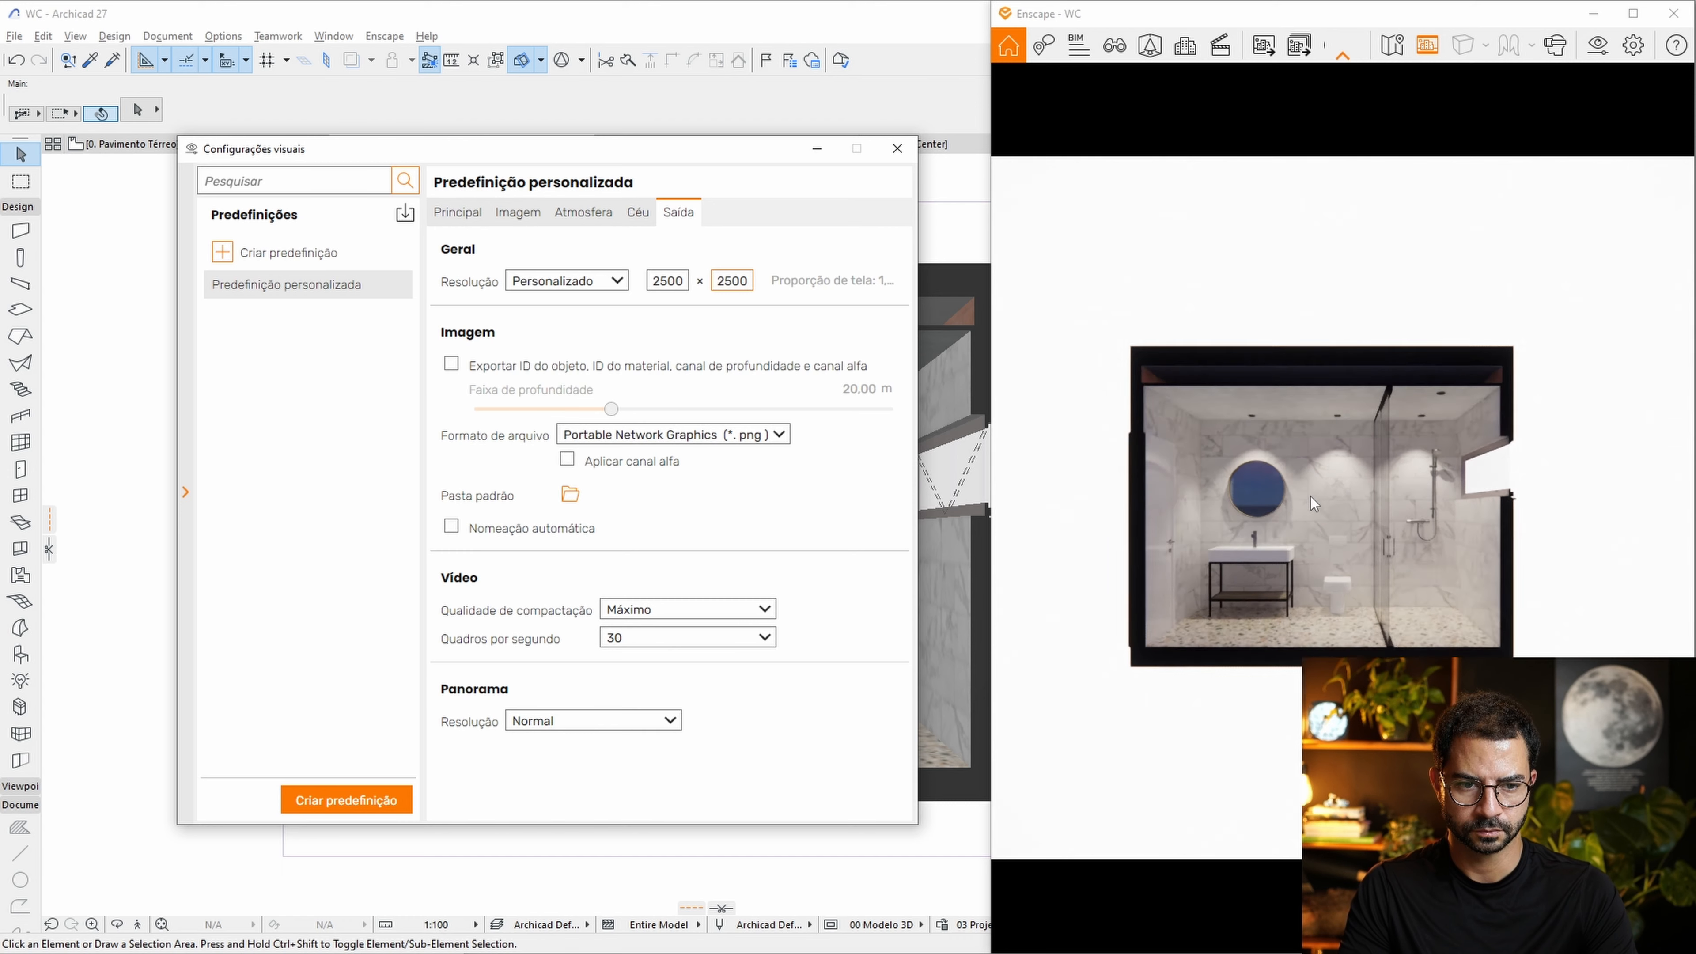
Pan and zoom the Enscape preview to frame the bathroom, then close Visual Settings.
{"action": "mouse_move", "coordinate": [1303, 502]}
{"action": "middle_mouse_down"}
{"action": "mouse_move", "coordinate": [1322, 501]}
{"action": "mouse_move", "coordinate": [1296, 524]}
{"action": "middle_mouse_up"}
{"action": "scroll", "coordinate": [1286, 523], "scroll_direction": "up", "scroll_amount": 2}
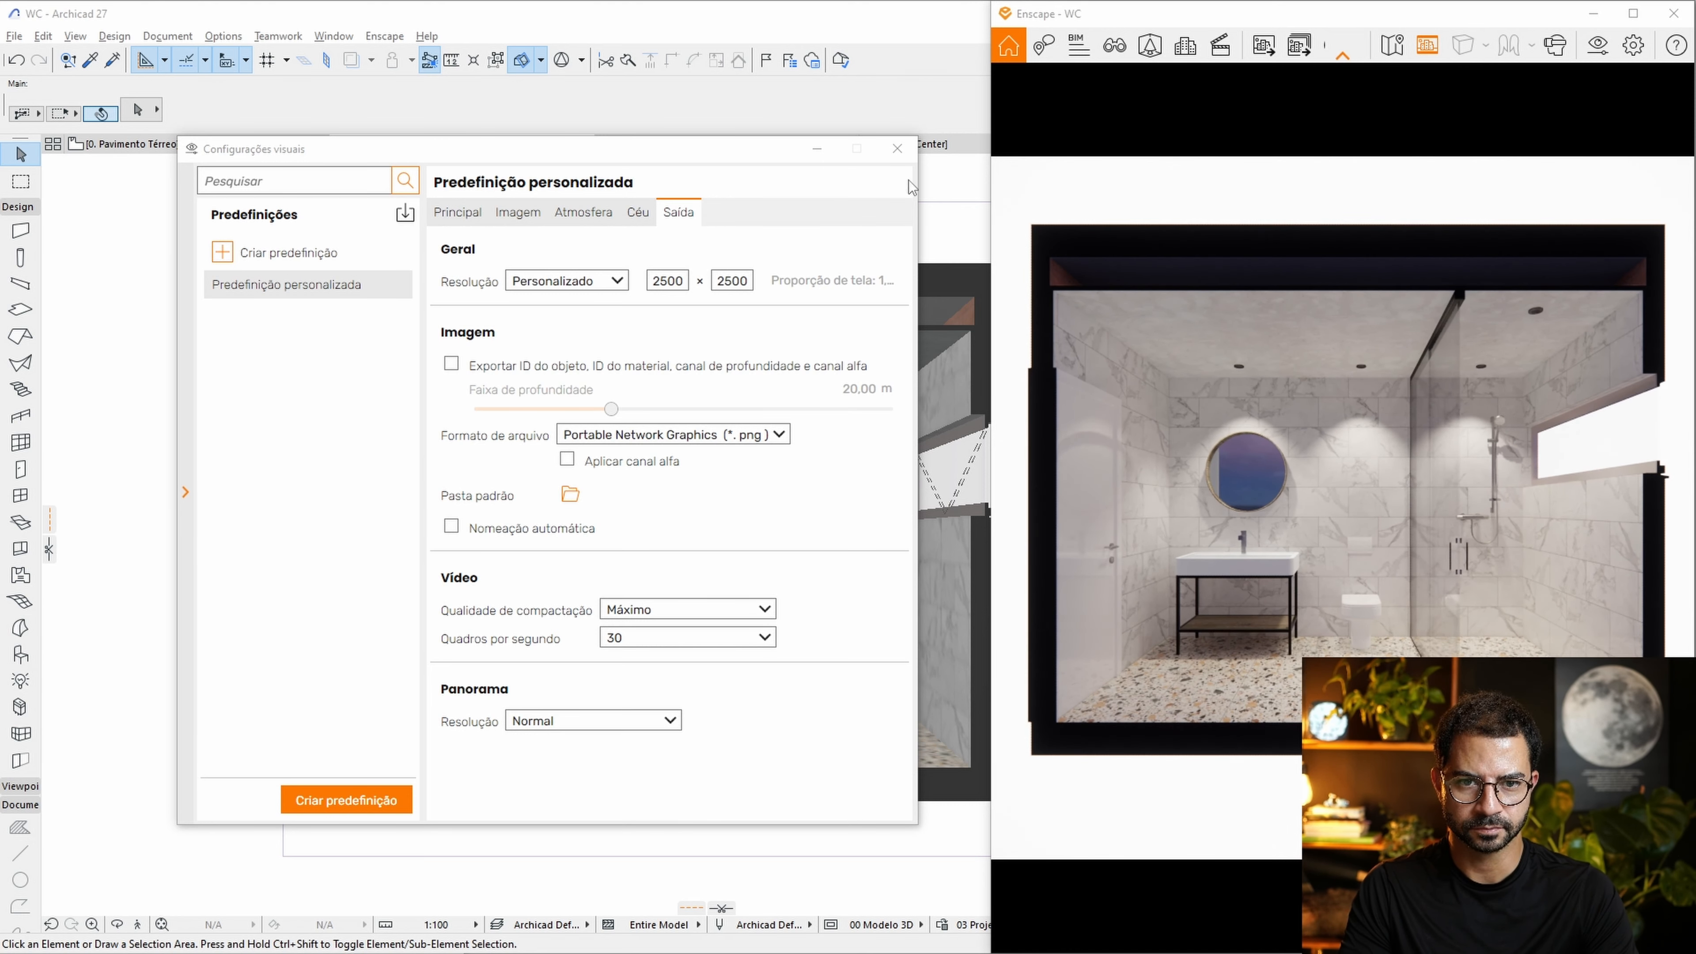
{"action": "left_click", "coordinate": [897, 148]}
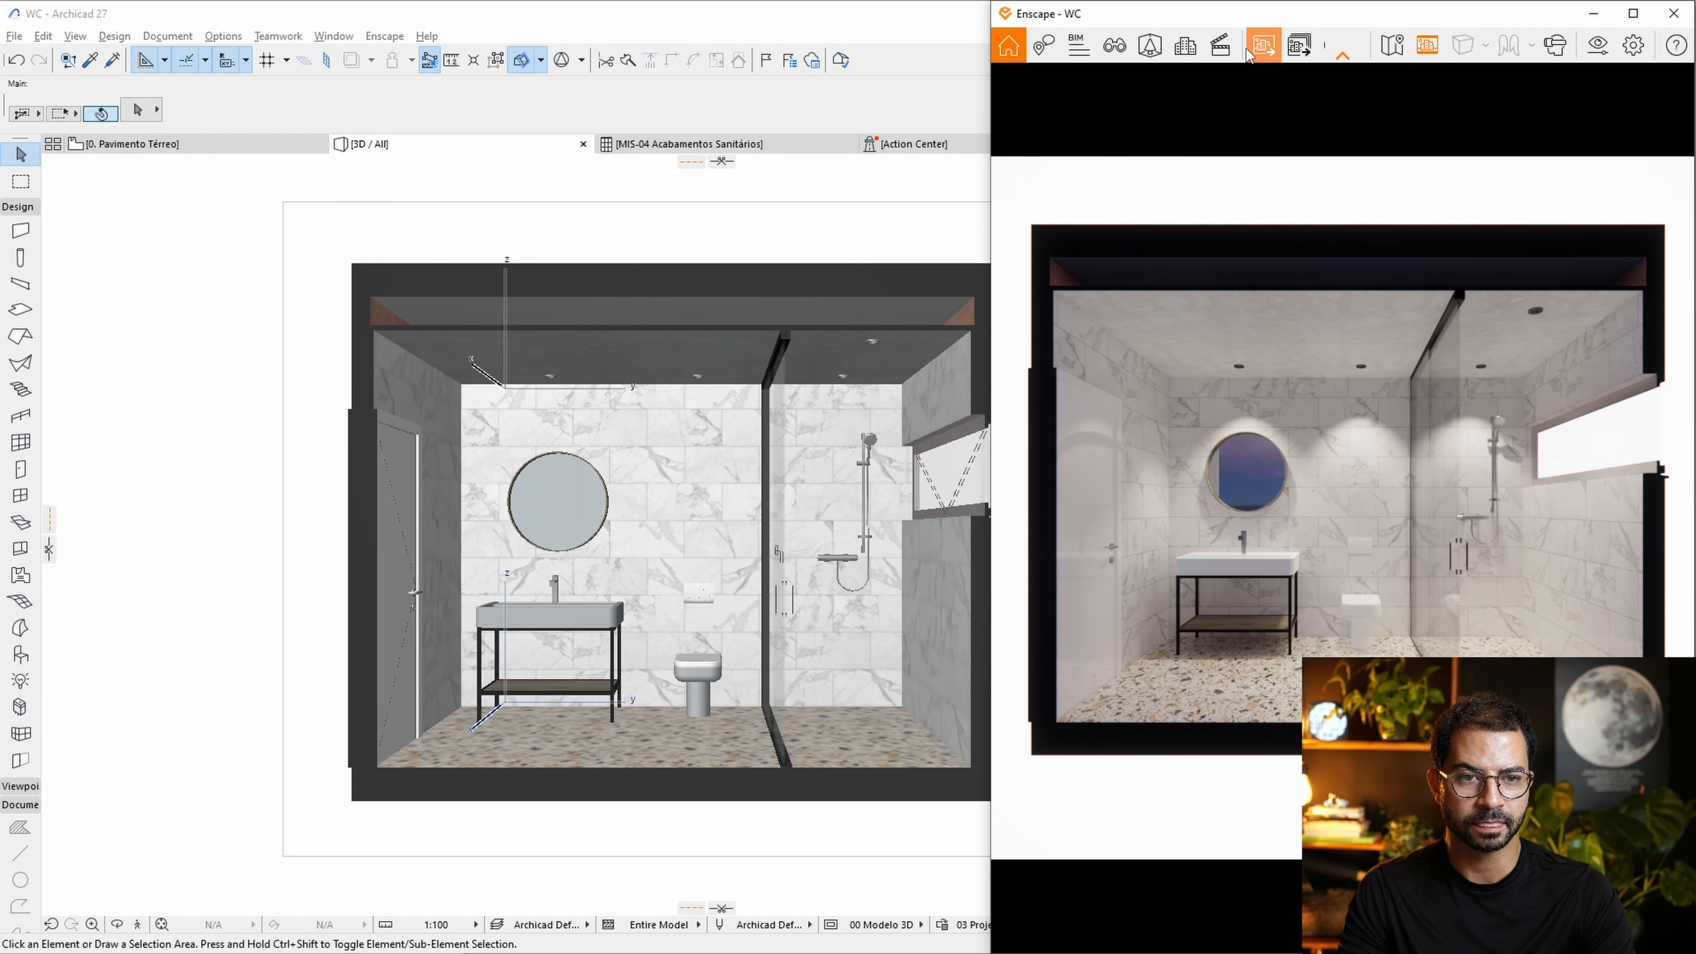
Save the current camera as view Enscape Visualização 1 and tick it in Batch Rendering.
{"action": "left_click", "coordinate": [1122, 48]}
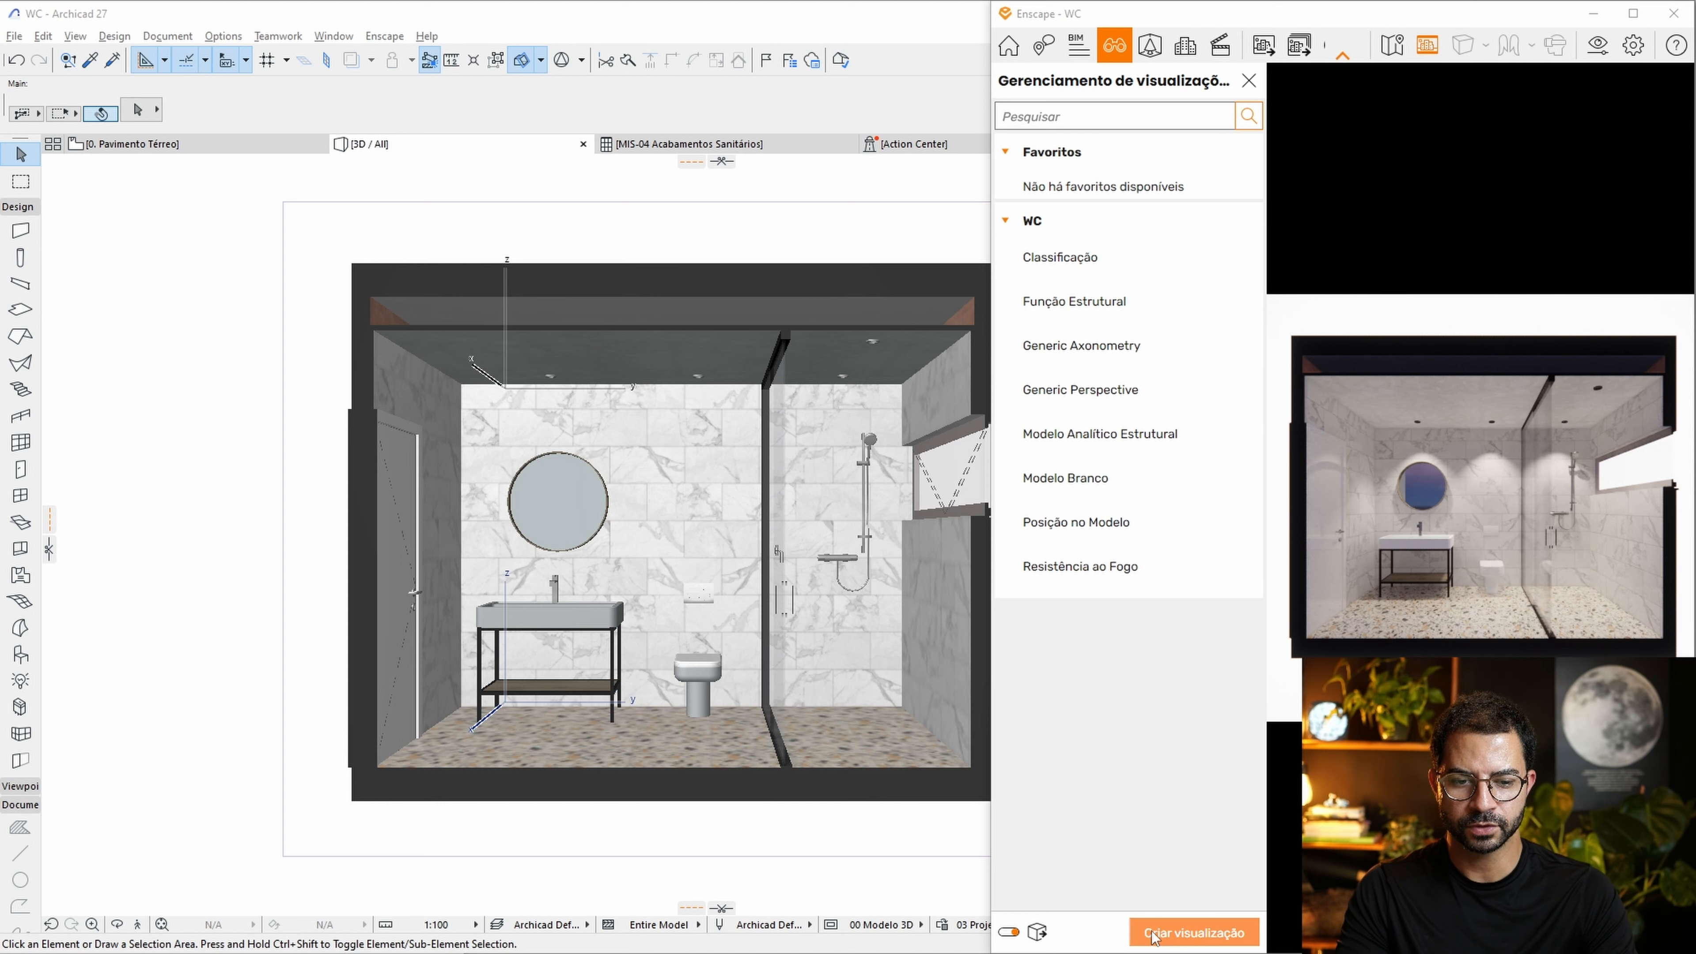
{"action": "left_click", "coordinate": [1161, 933]}
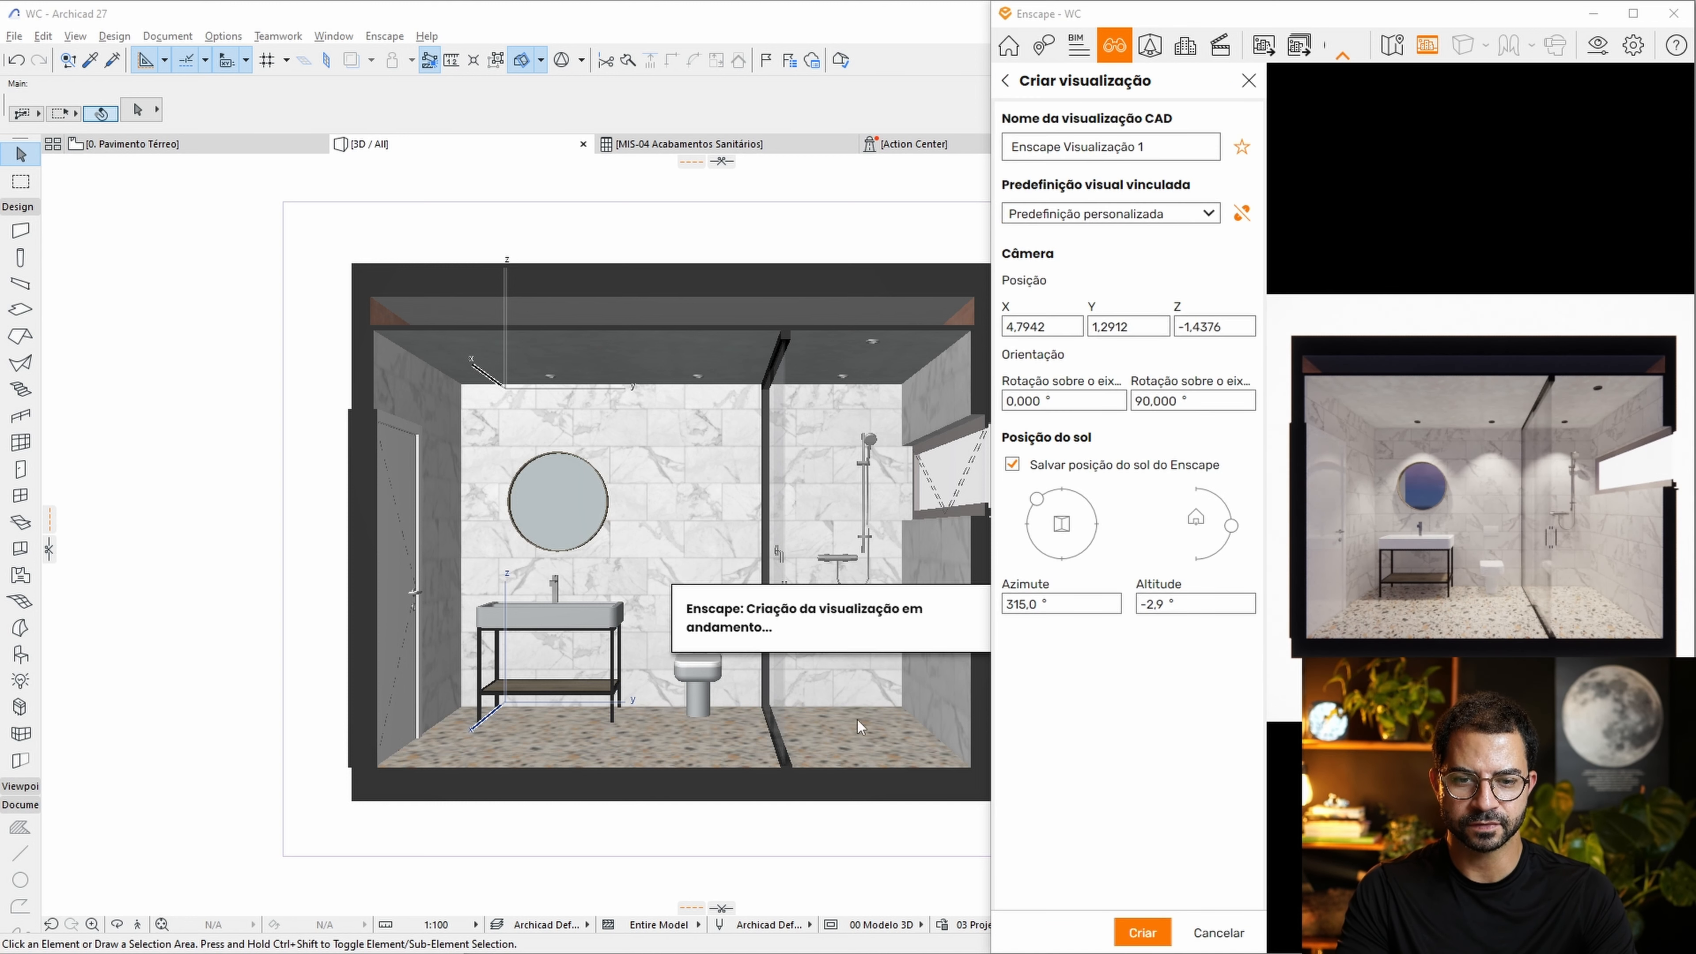
{"action": "left_click", "coordinate": [1143, 932]}
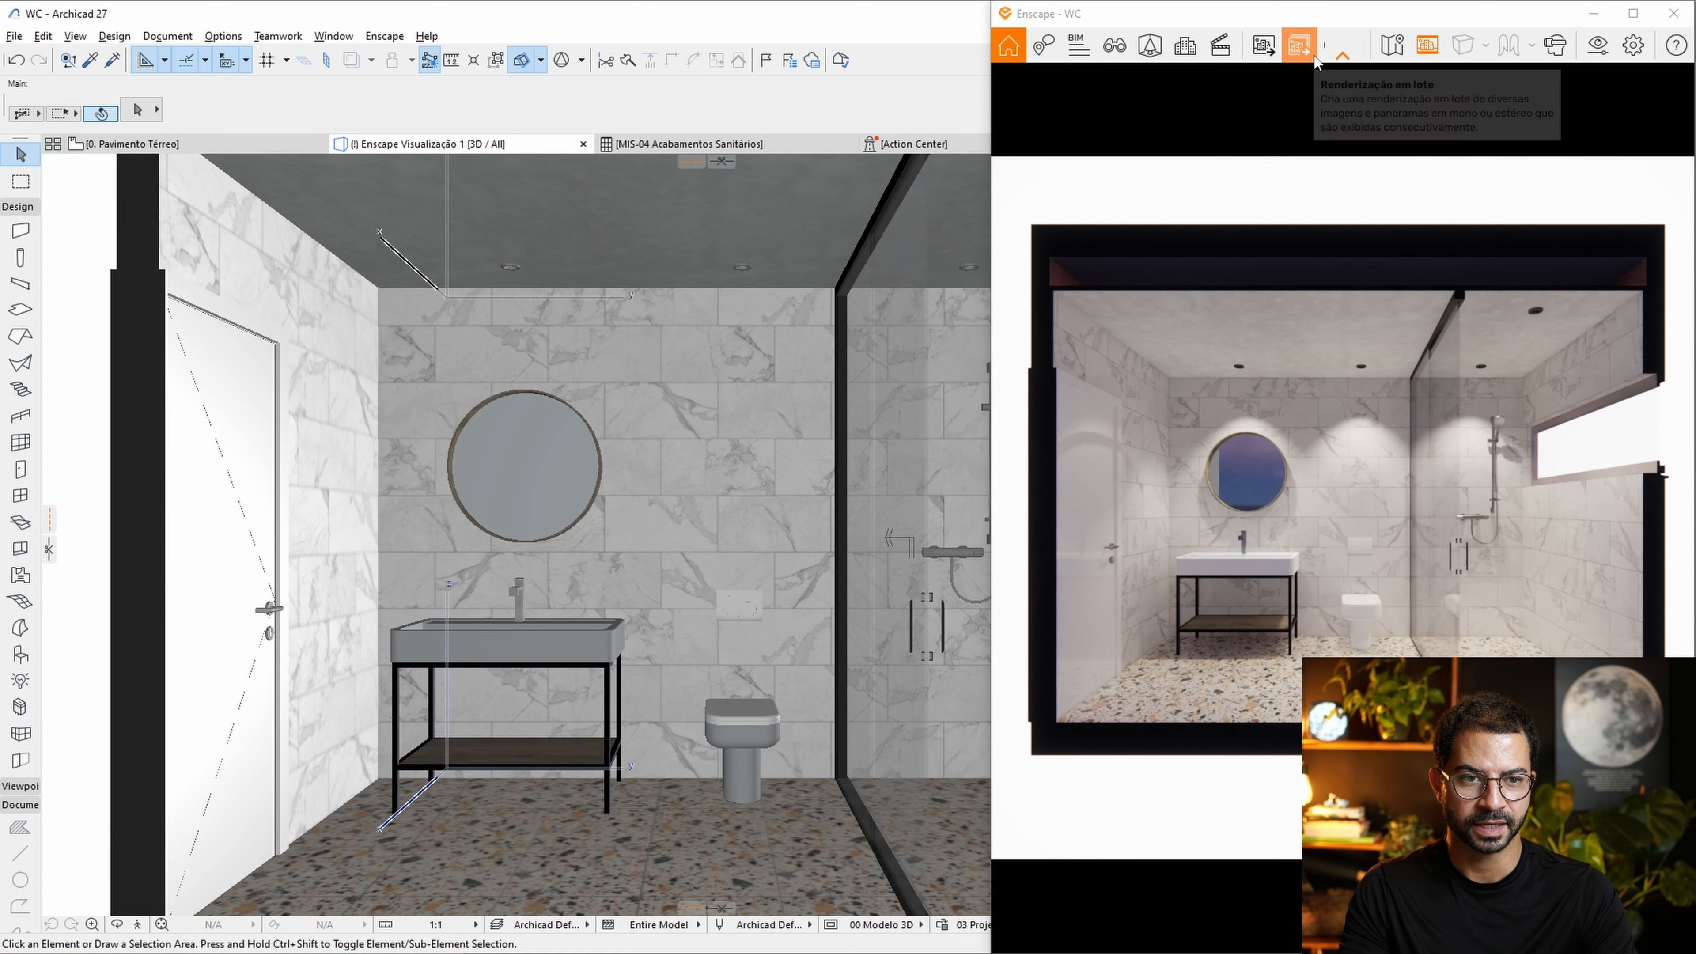
{"action": "left_click", "coordinate": [1313, 59]}
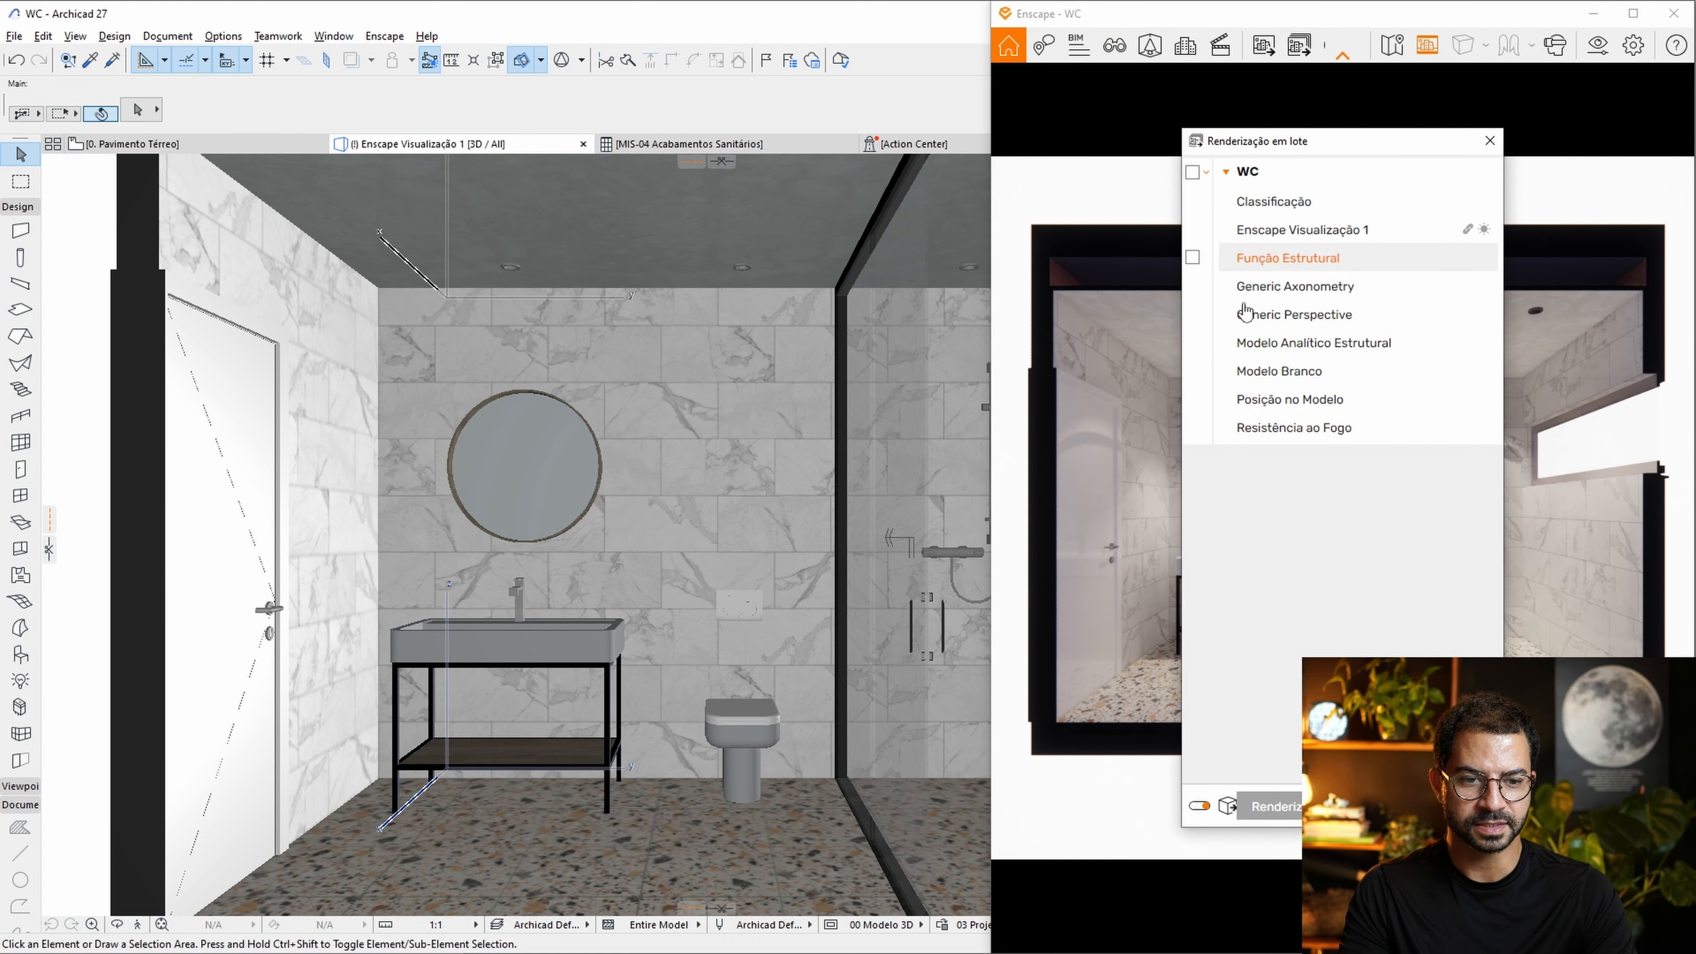
{"action": "left_click", "coordinate": [1193, 230]}
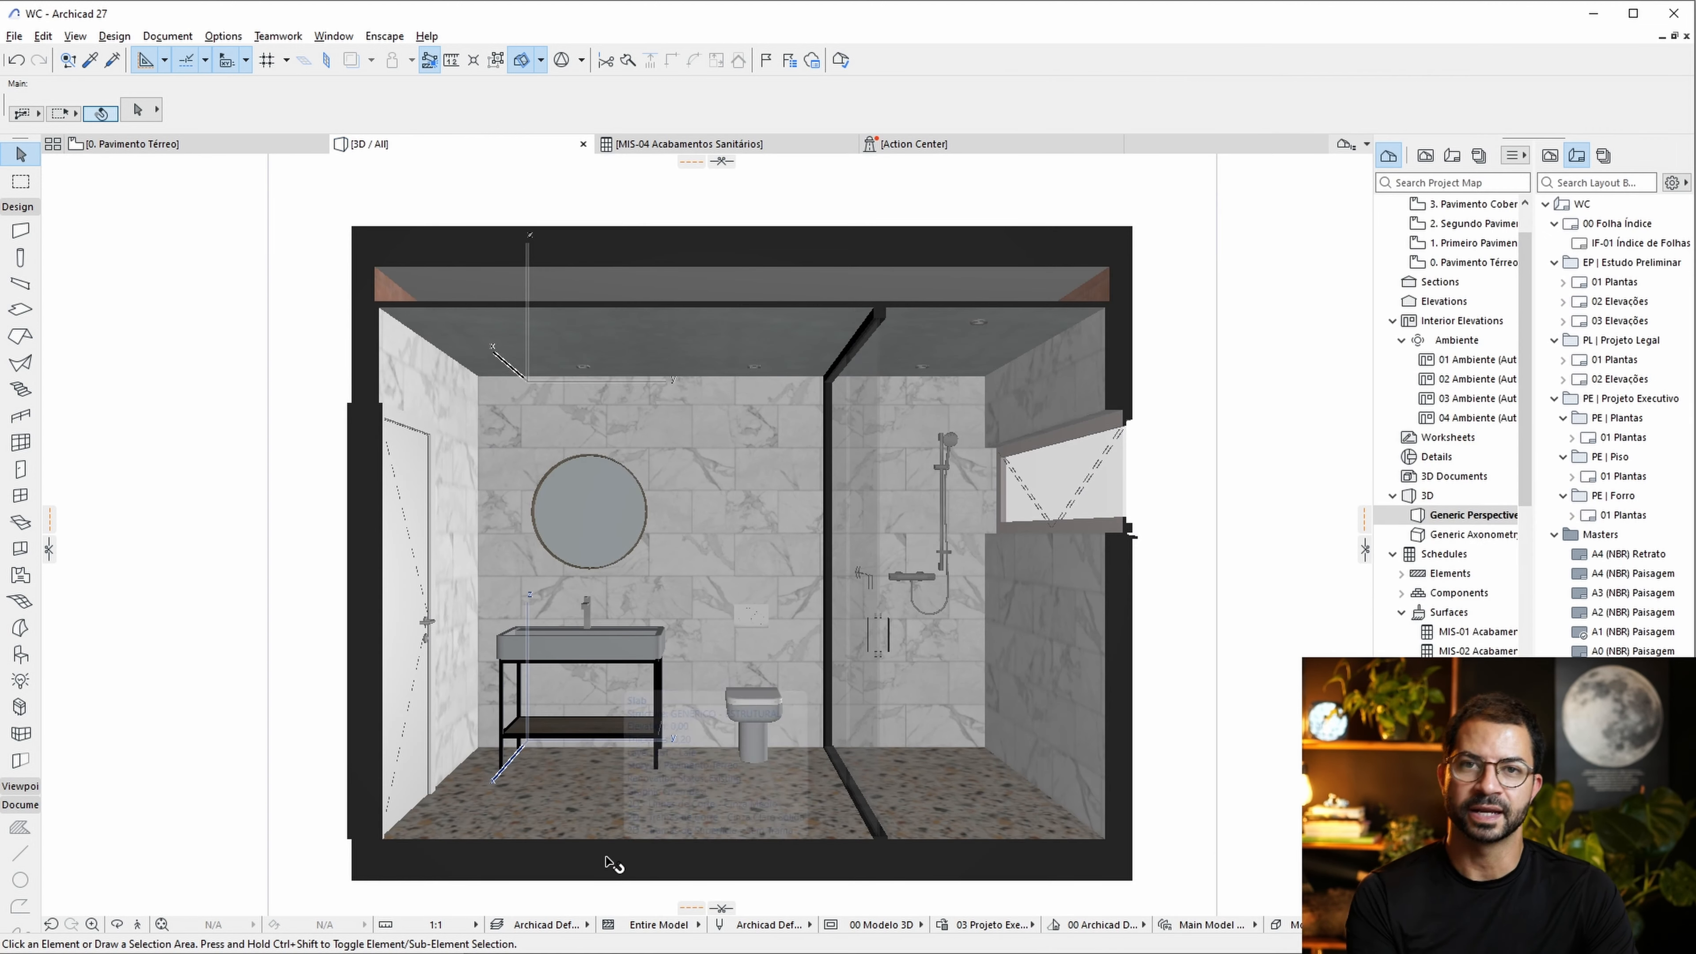
Activate the 00 Modelo 3D layer combination and add a new layer named ARQ - ENSCAPE.
{"action": "left_click", "coordinate": [497, 925]}
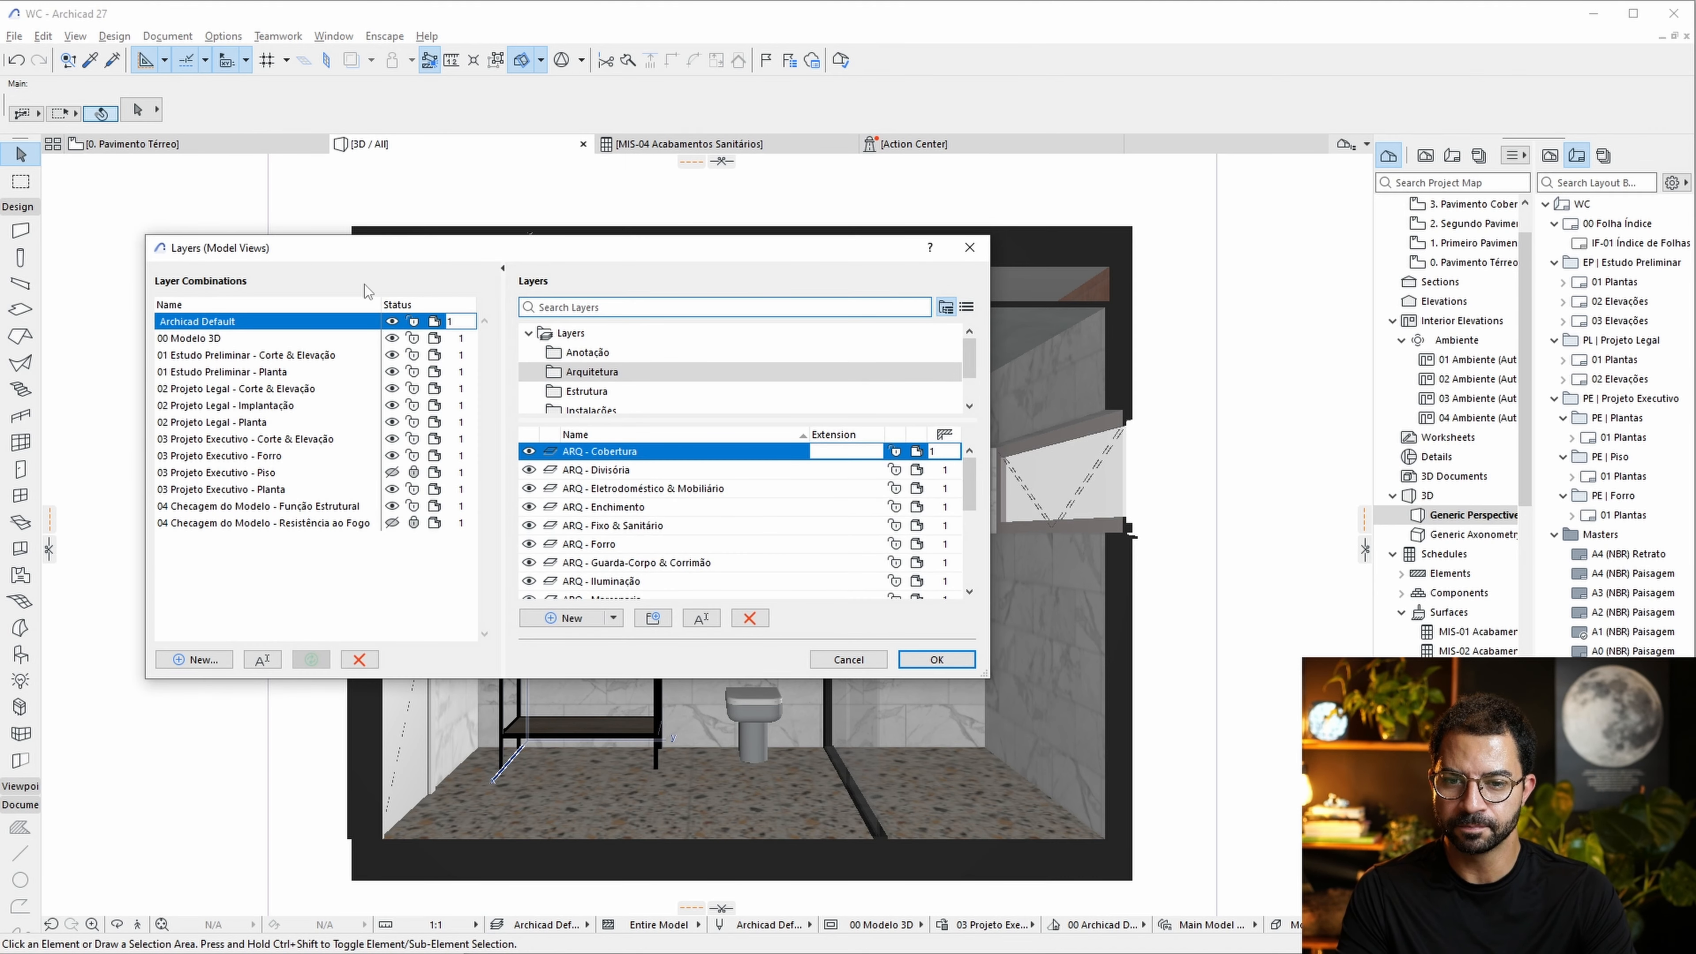
{"action": "left_click", "coordinate": [207, 338]}
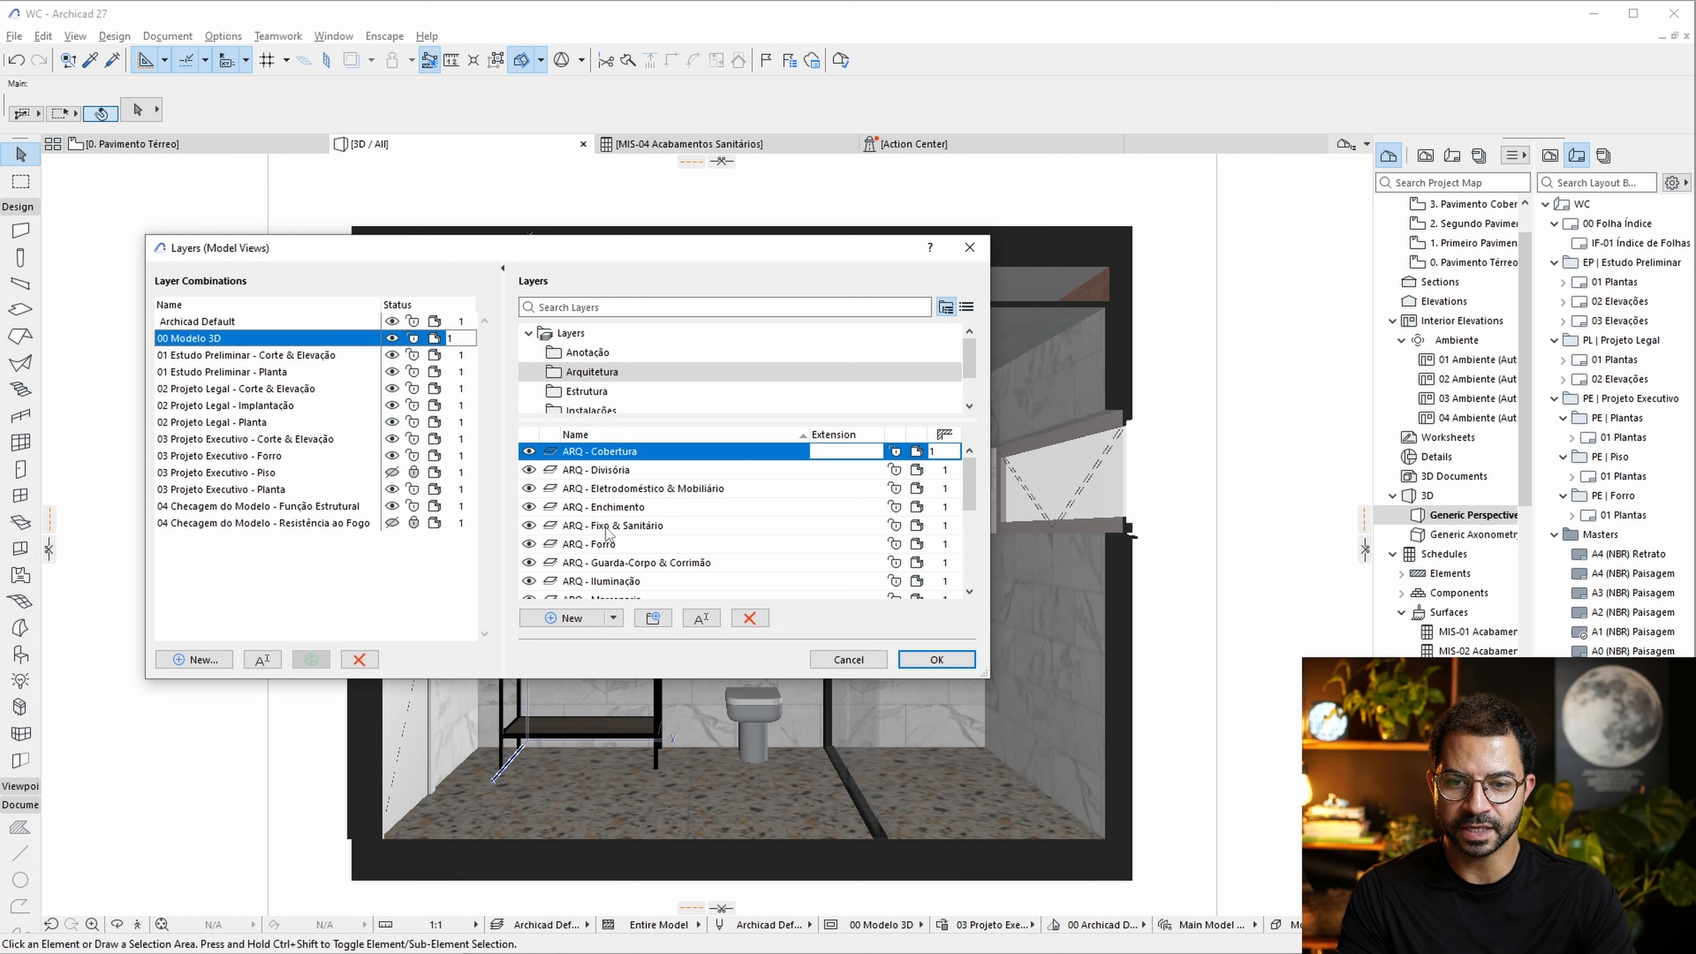
{"action": "scroll", "coordinate": [668, 528], "scroll_direction": "down", "scroll_amount": 5}
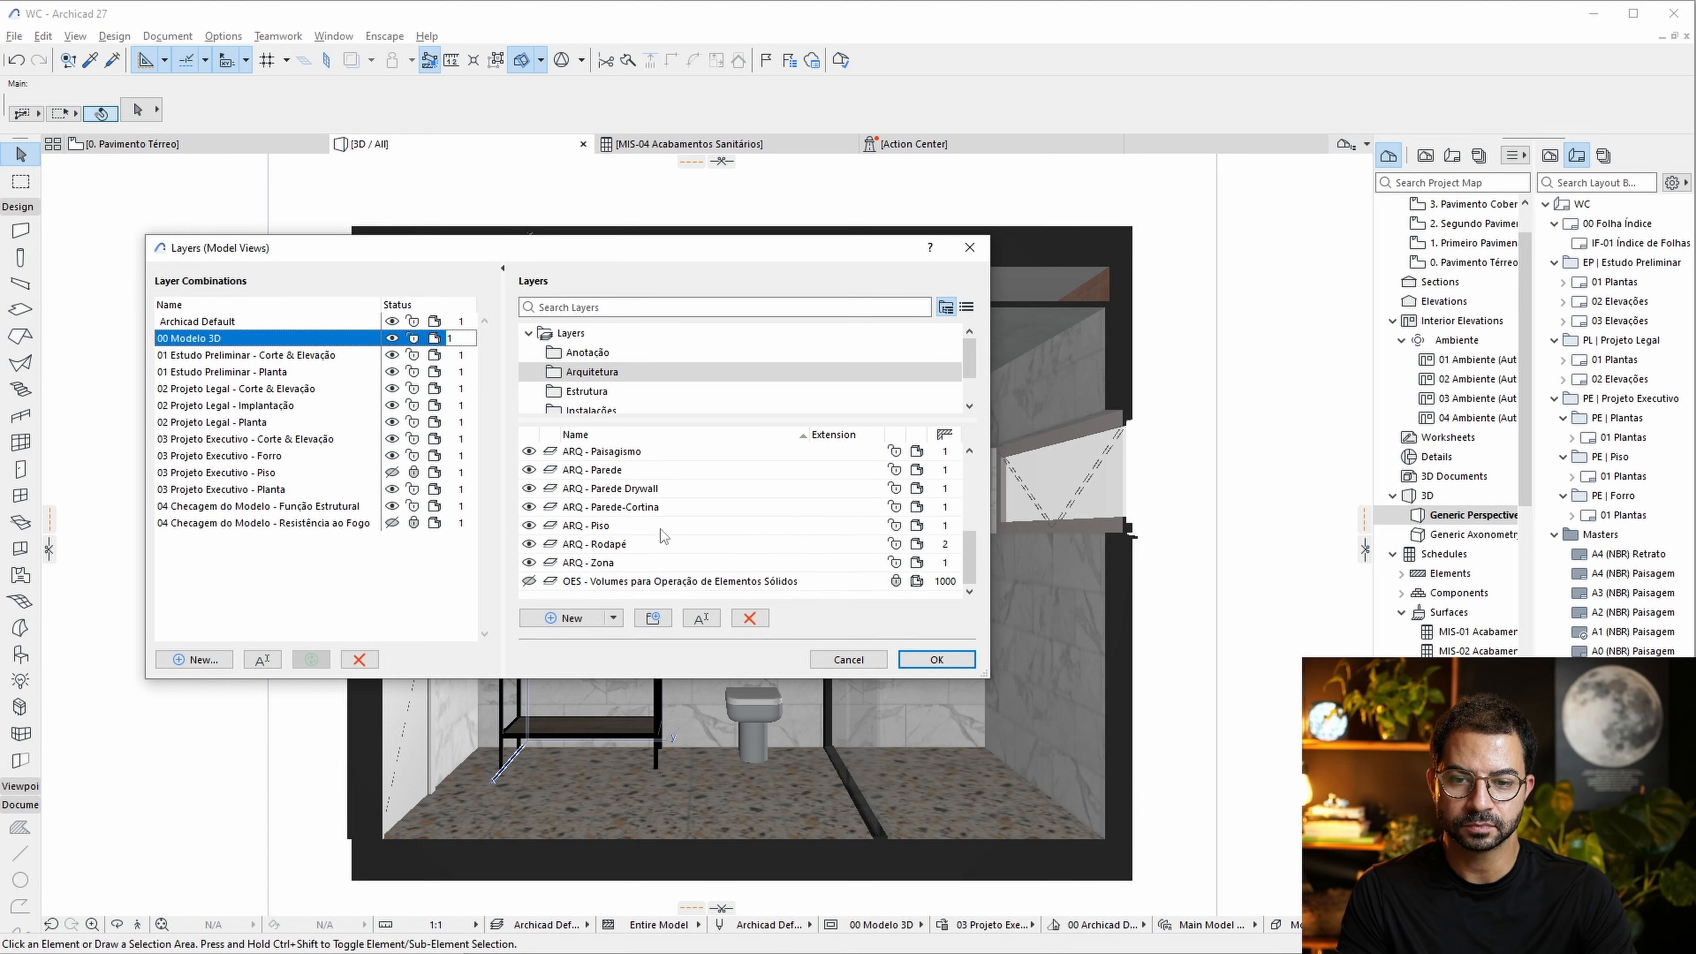
{"action": "scroll", "coordinate": [597, 574], "scroll_direction": "up", "scroll_amount": 5}
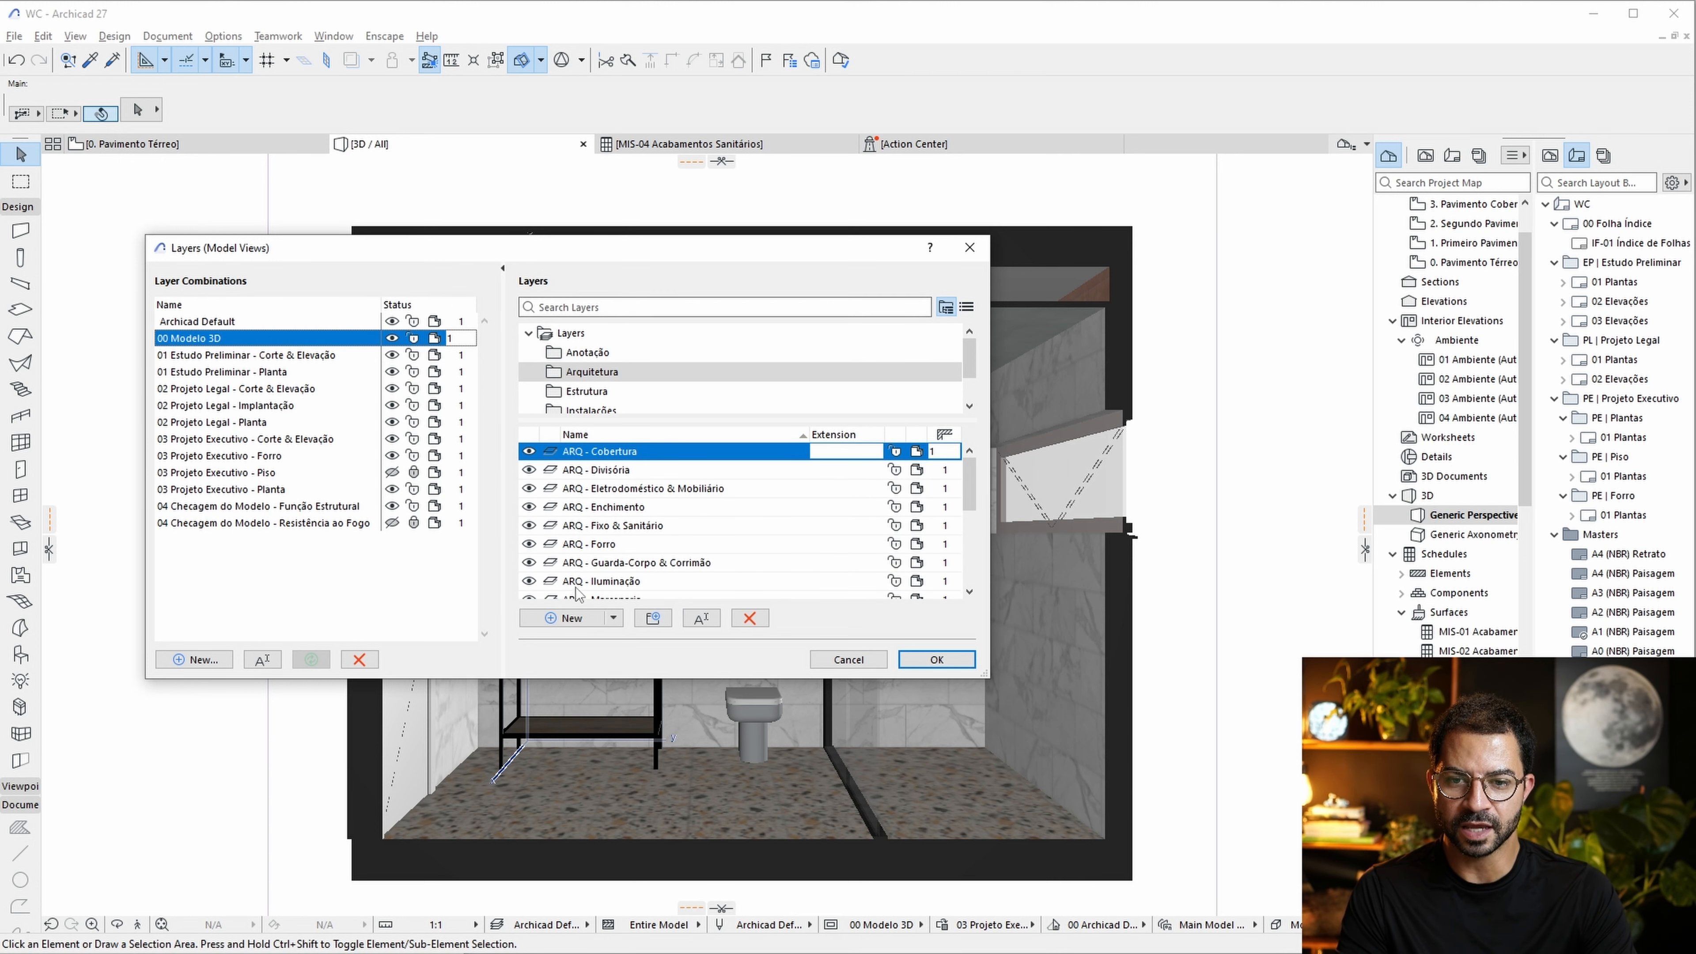
{"action": "scroll", "coordinate": [675, 381], "scroll_direction": "down", "scroll_amount": 2}
{"action": "scroll", "coordinate": [674, 380], "scroll_direction": "up", "scroll_amount": 2}
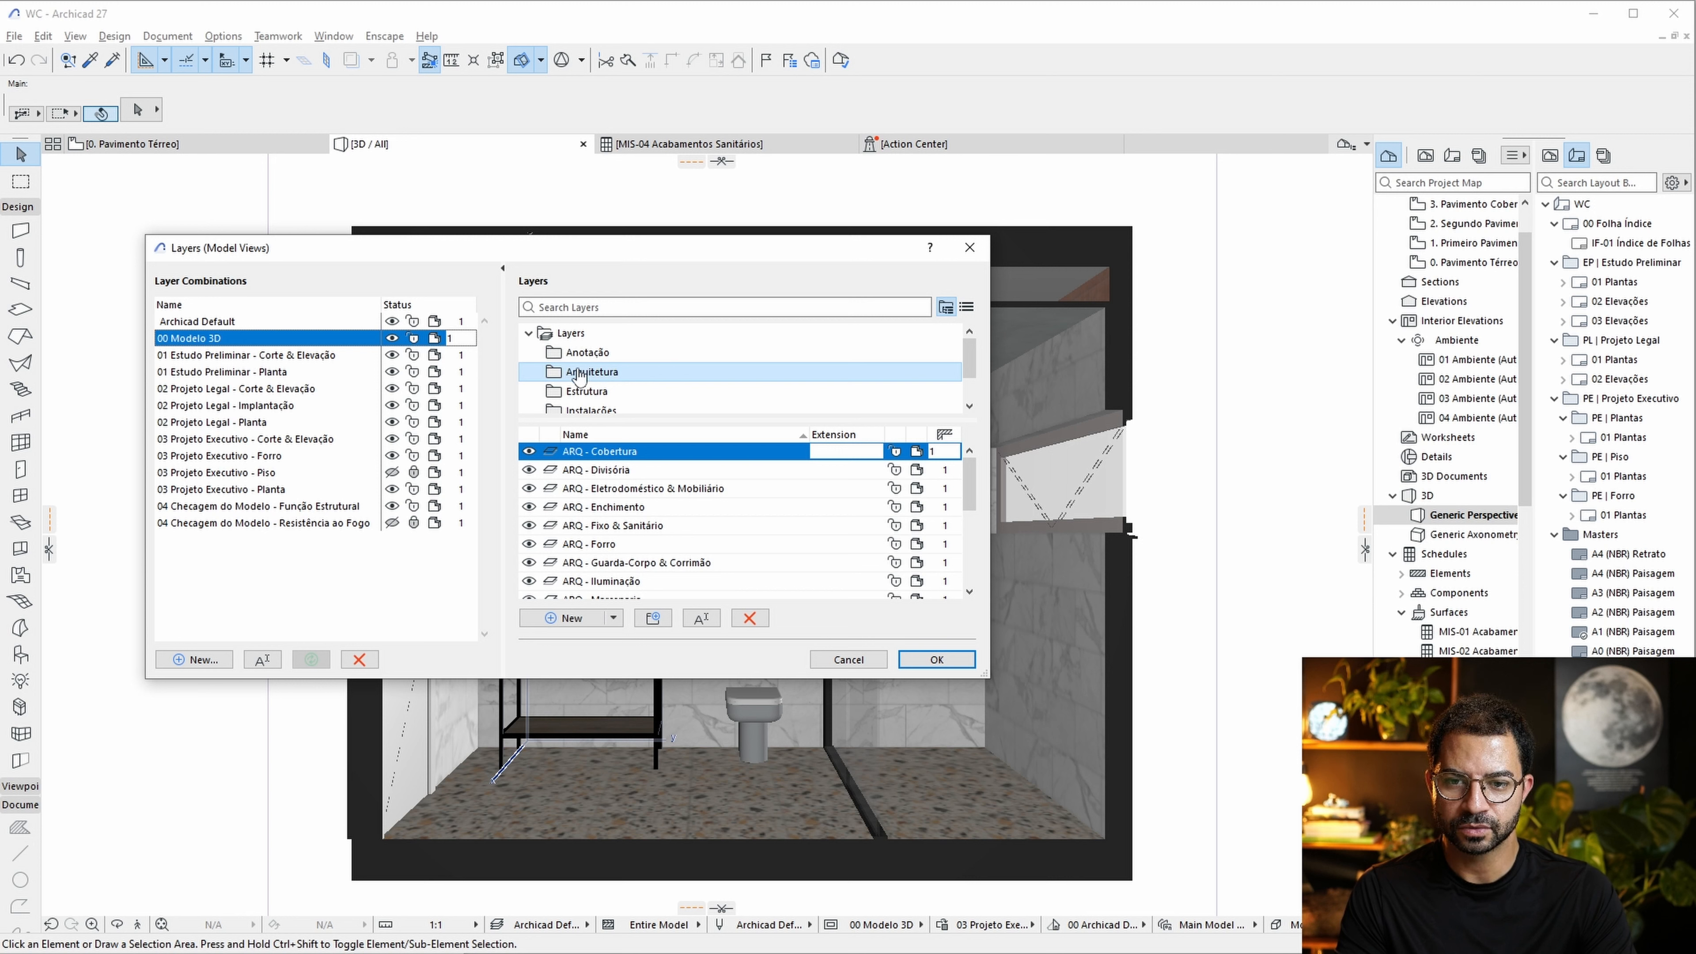
{"action": "left_click", "coordinate": [574, 619]}
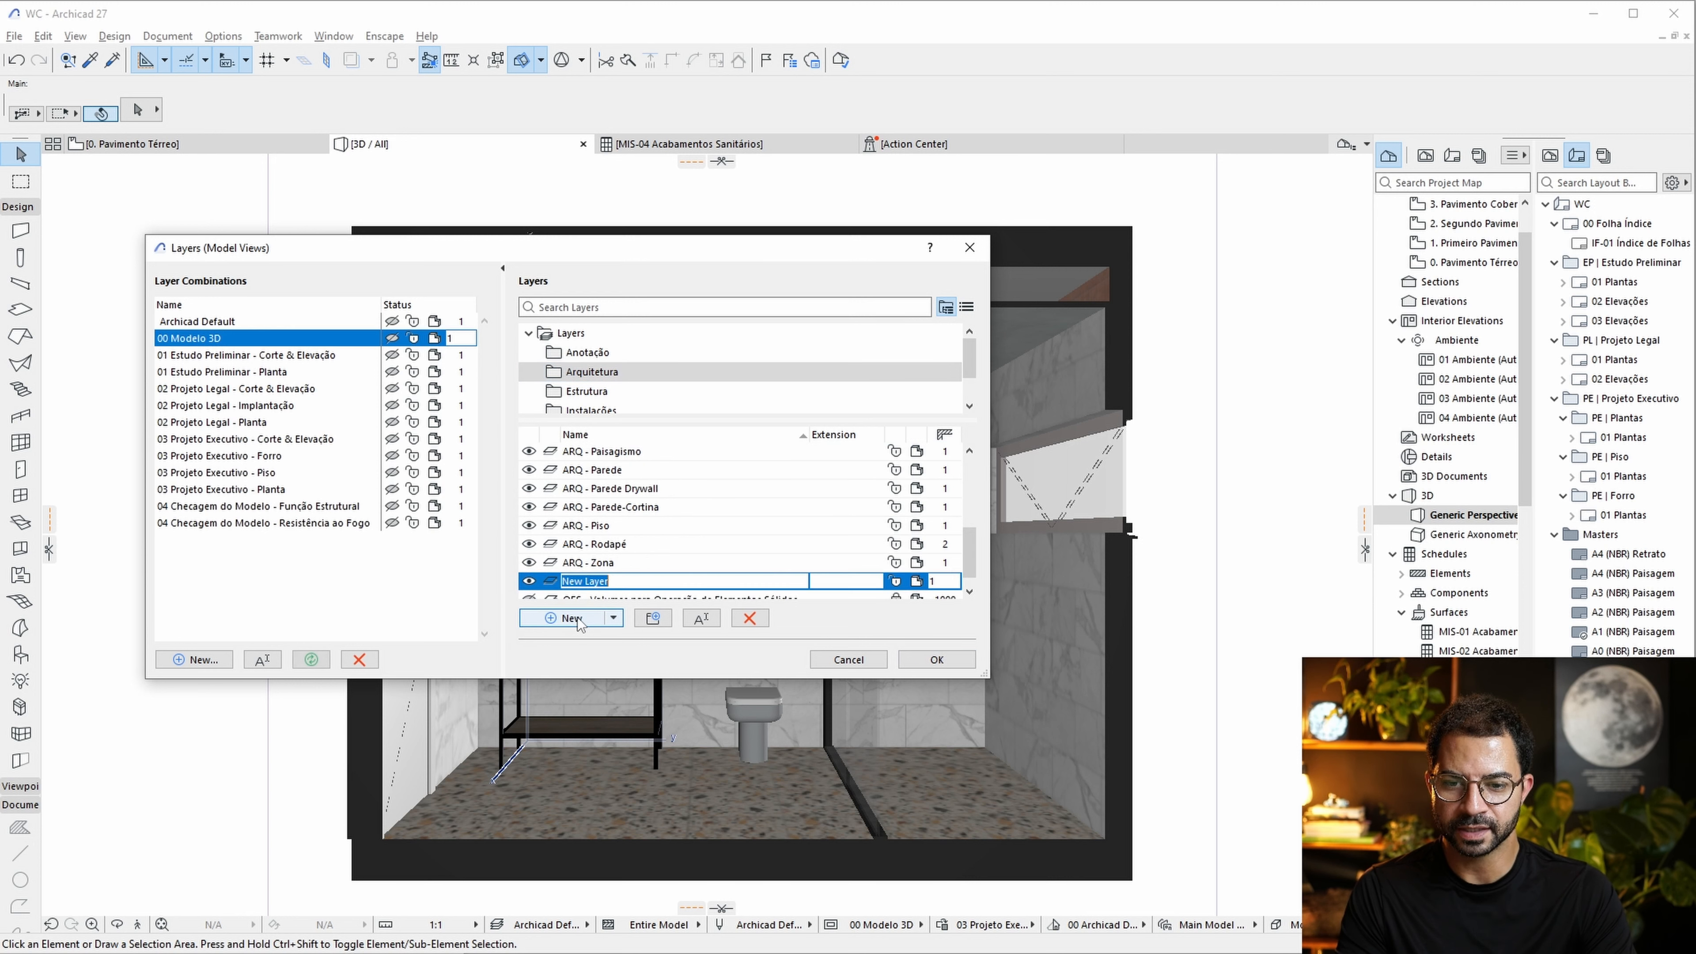
{"action": "type", "text": "A"}
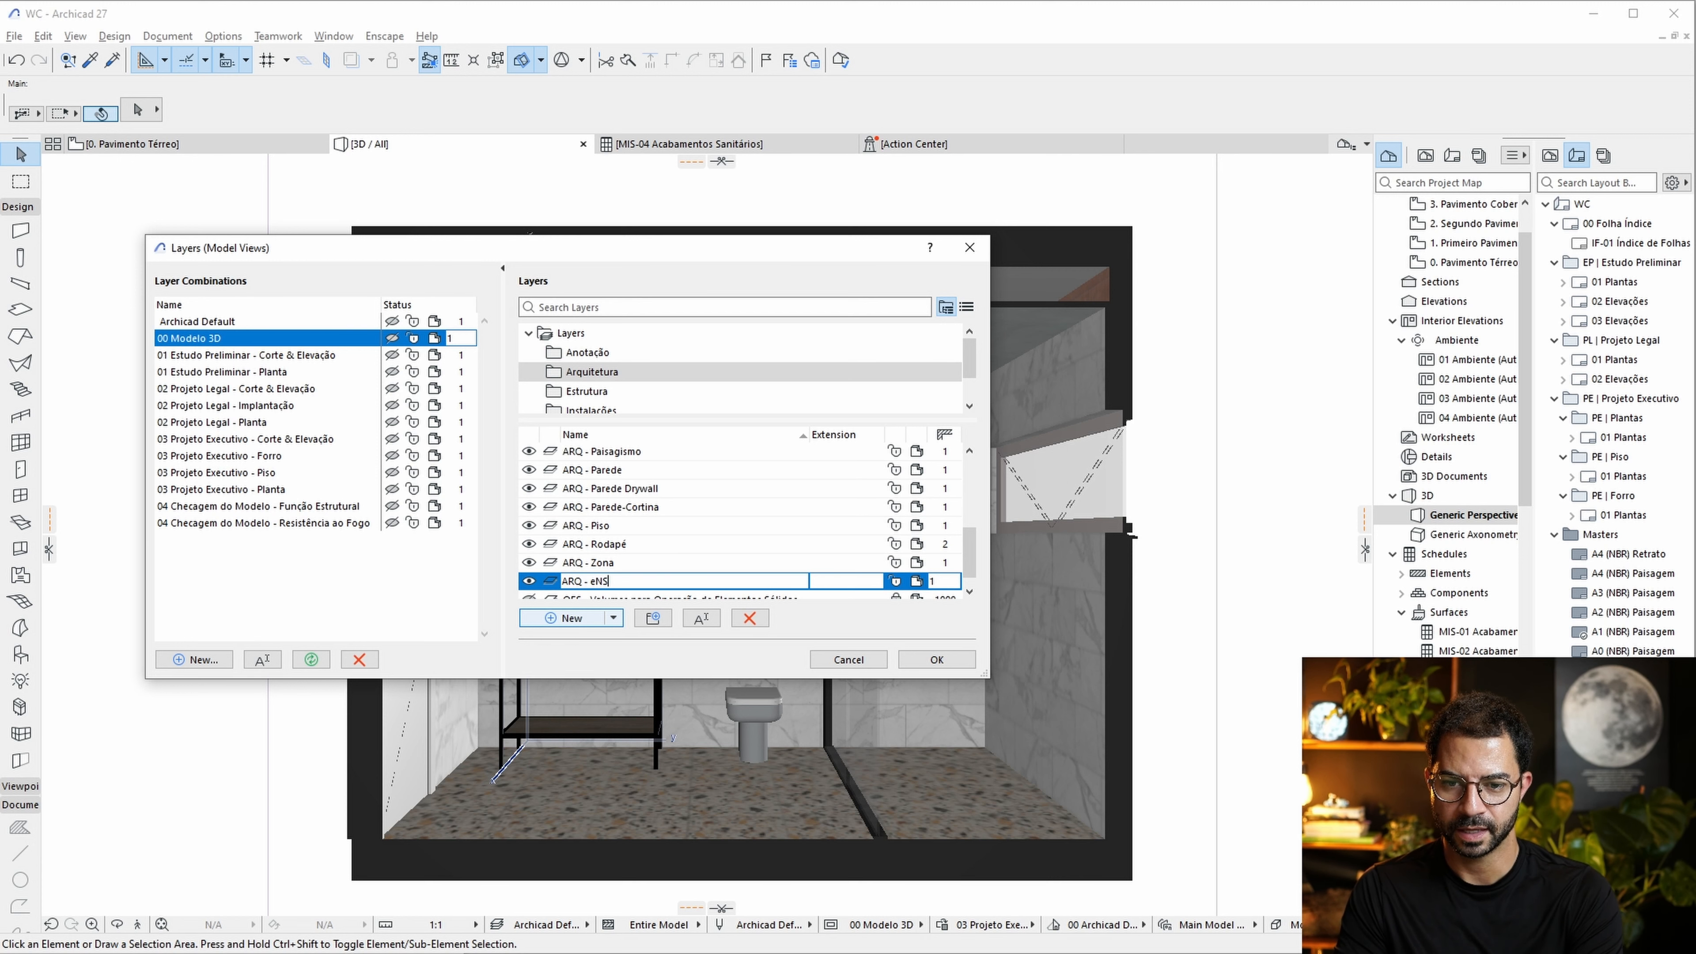
{"action": "type", "text": "RQ - ENSCAPE"}
{"action": "left_click", "coordinate": [941, 659]}
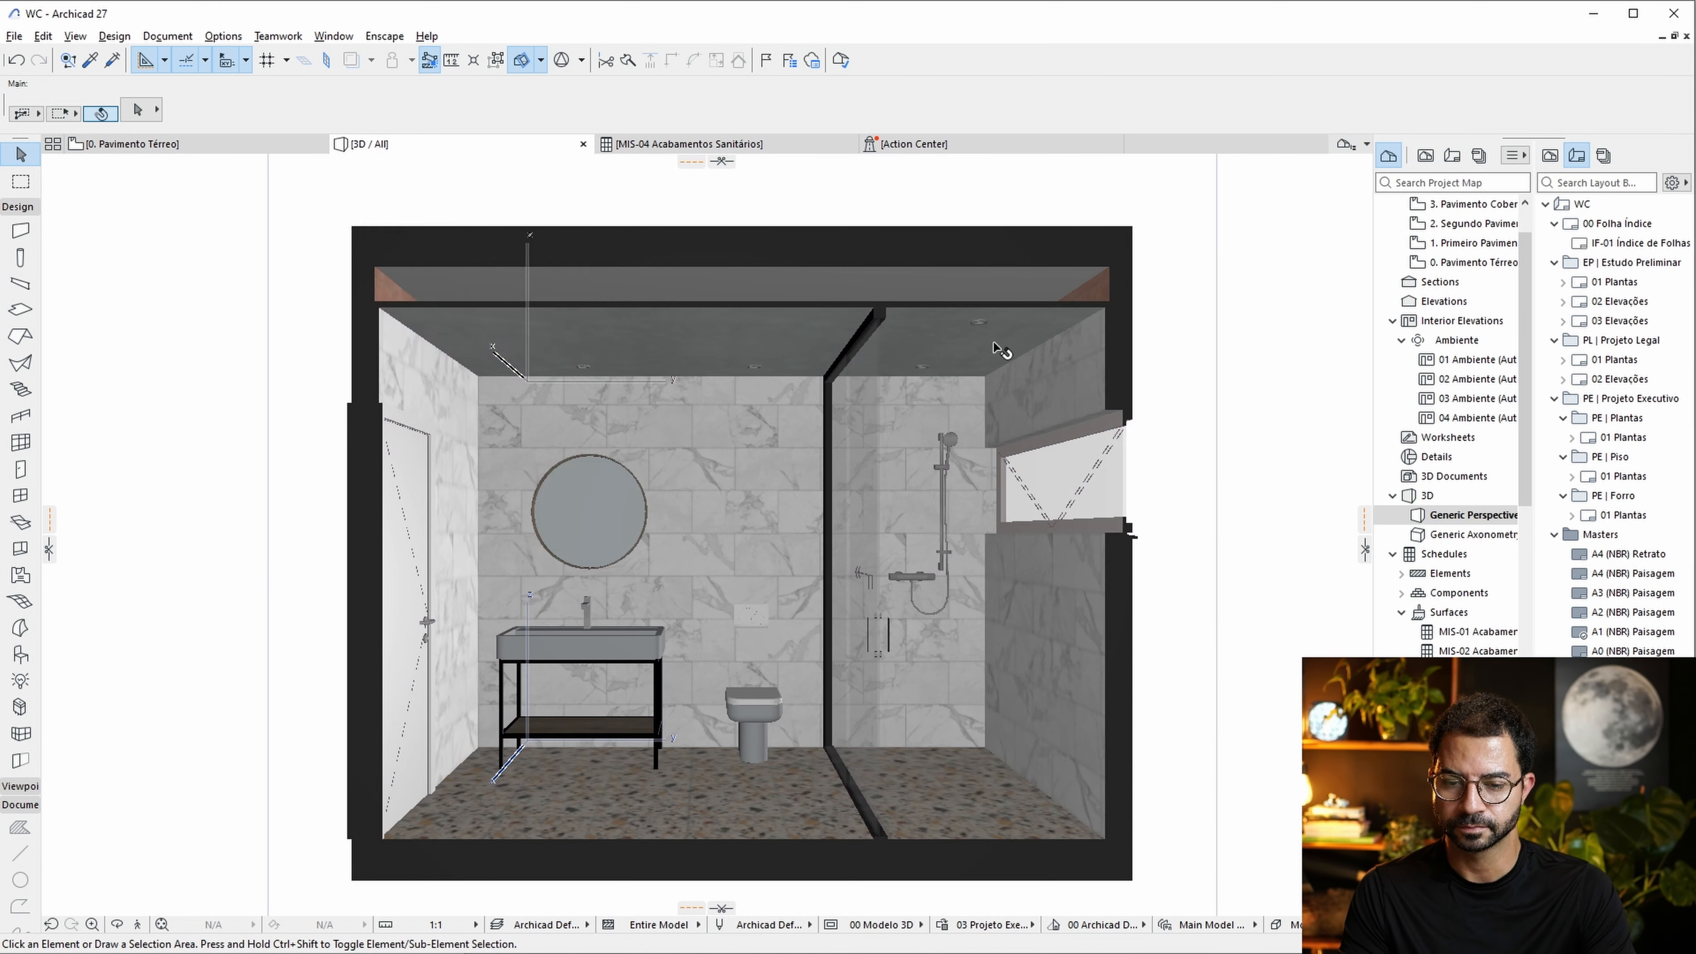
Open the Enscape asset library and browse Mobília, Acessórios and Favoritos to the trash can.
{"action": "left_click", "coordinate": [384, 36]}
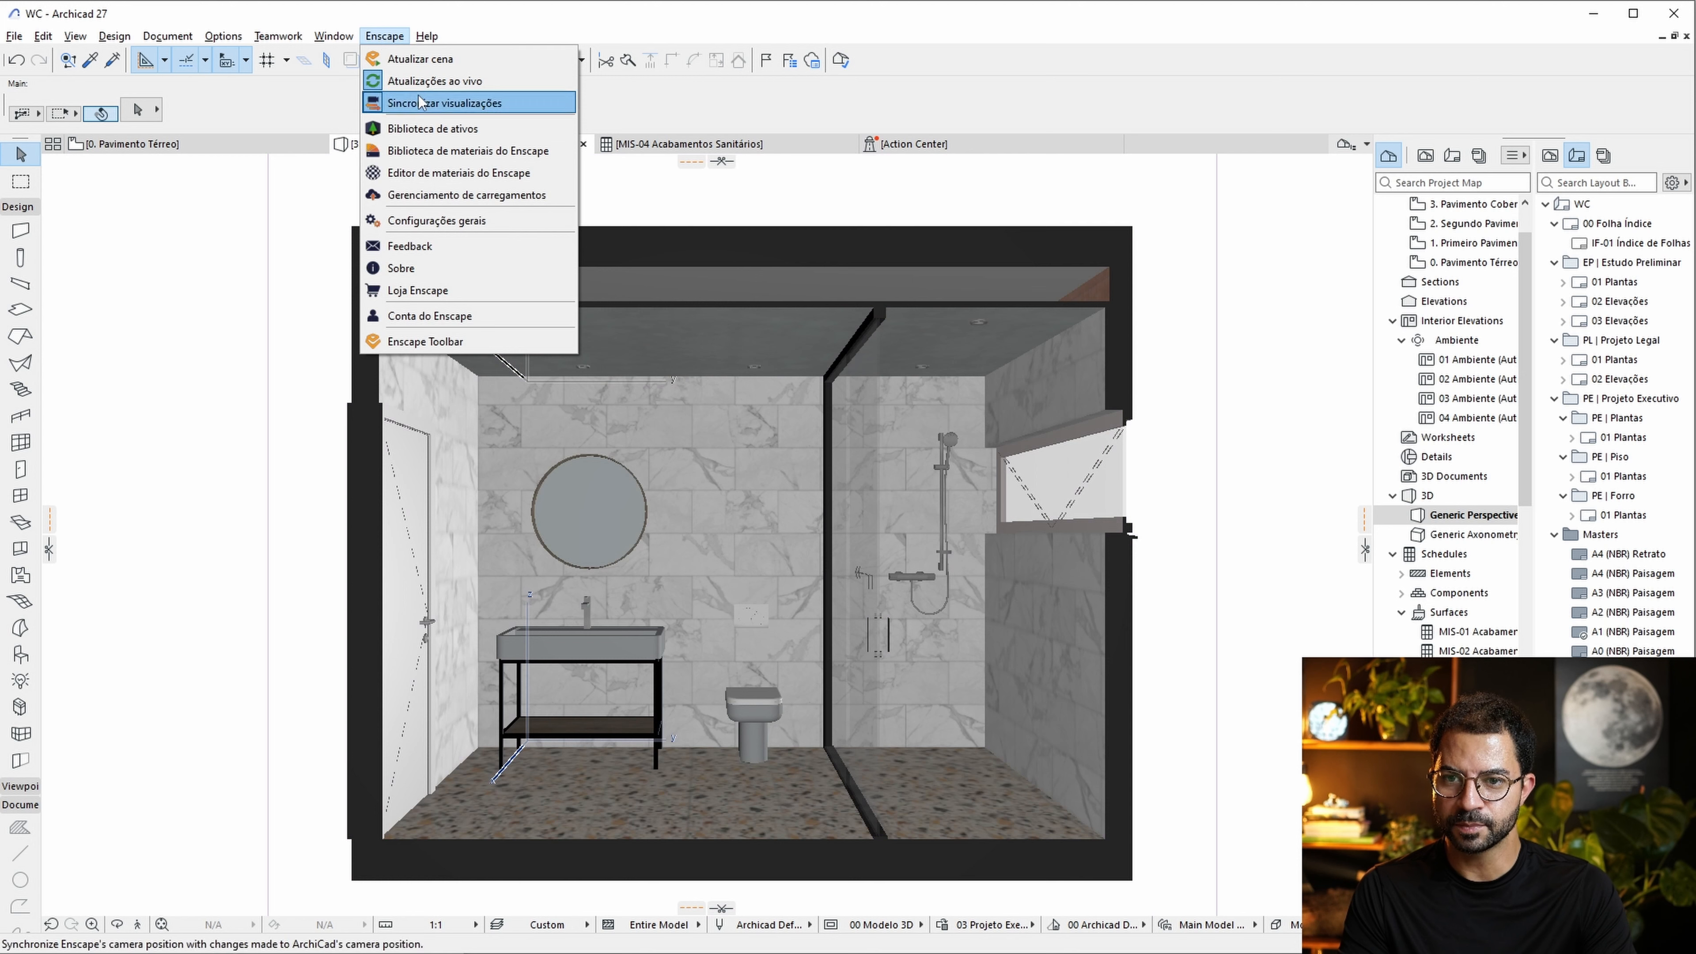
{"action": "left_click", "coordinate": [423, 128]}
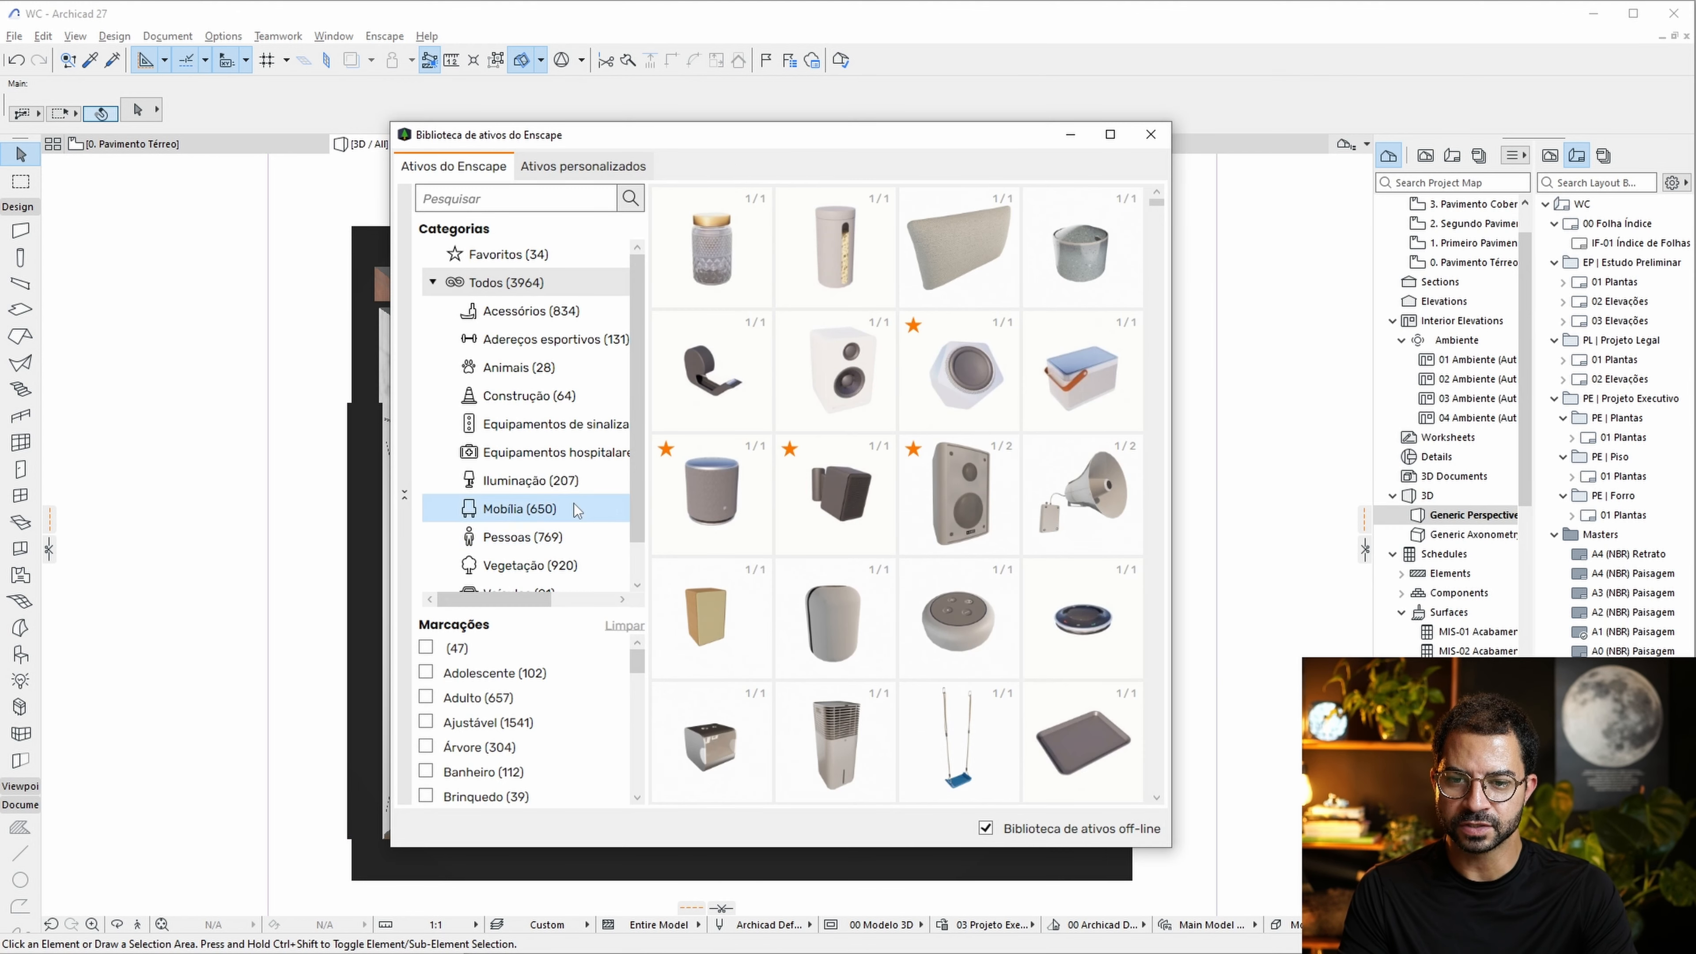
{"action": "left_click", "coordinate": [577, 510]}
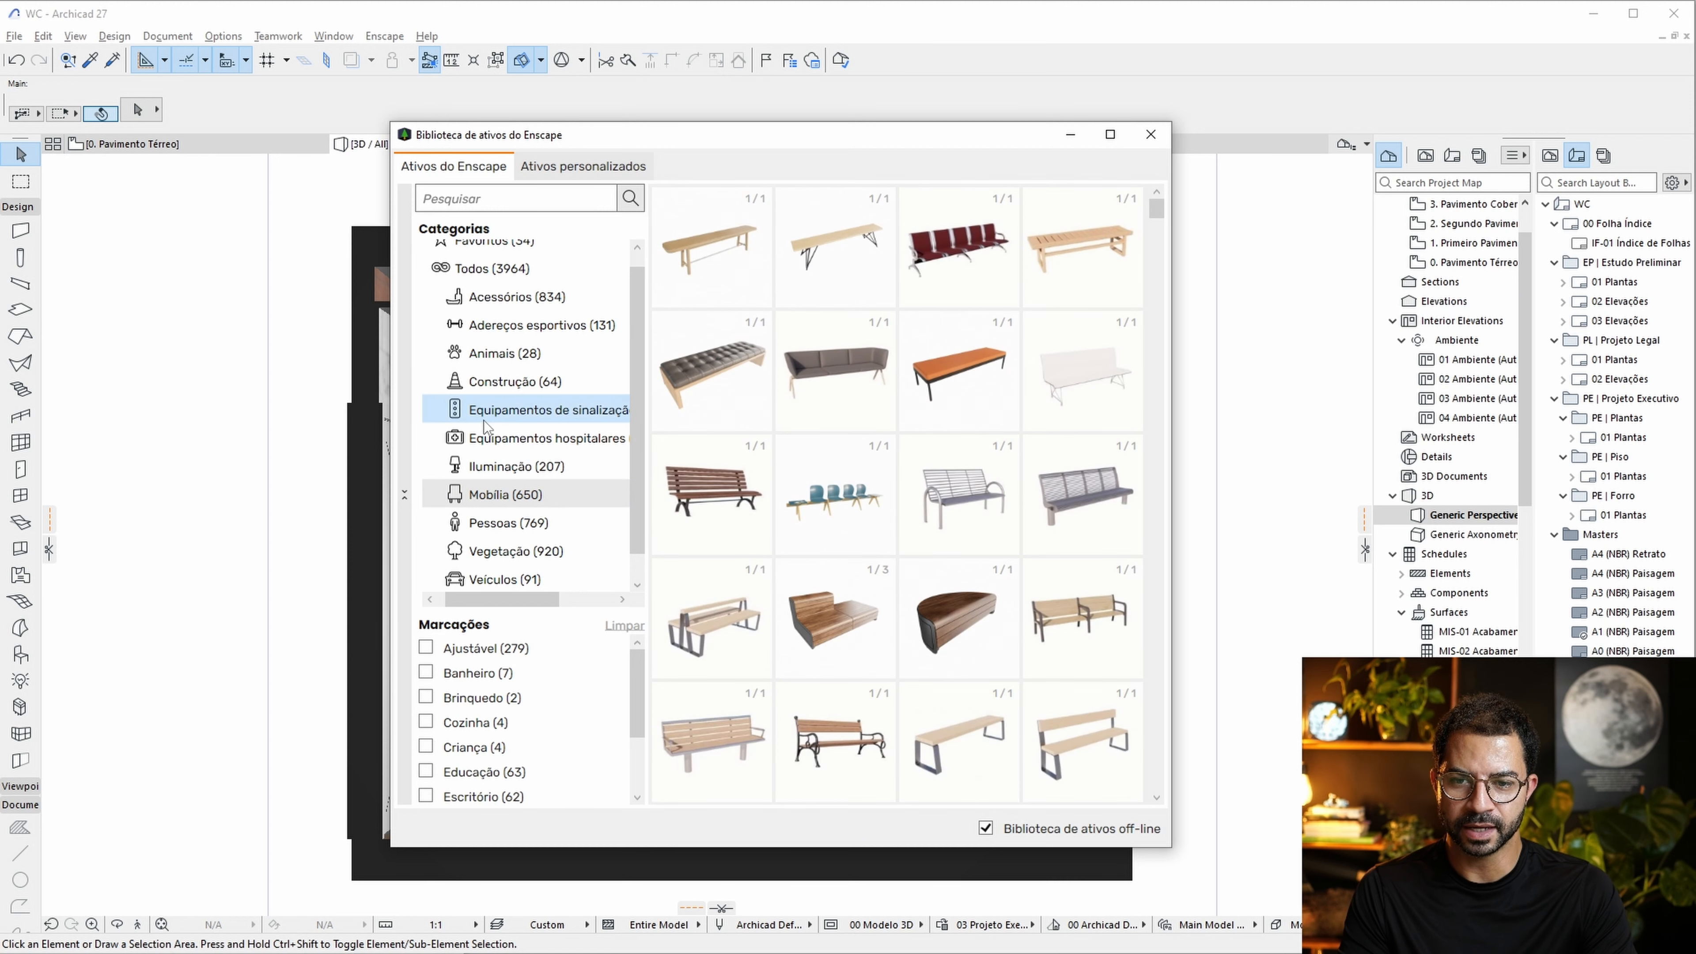
{"action": "left_click", "coordinate": [520, 302]}
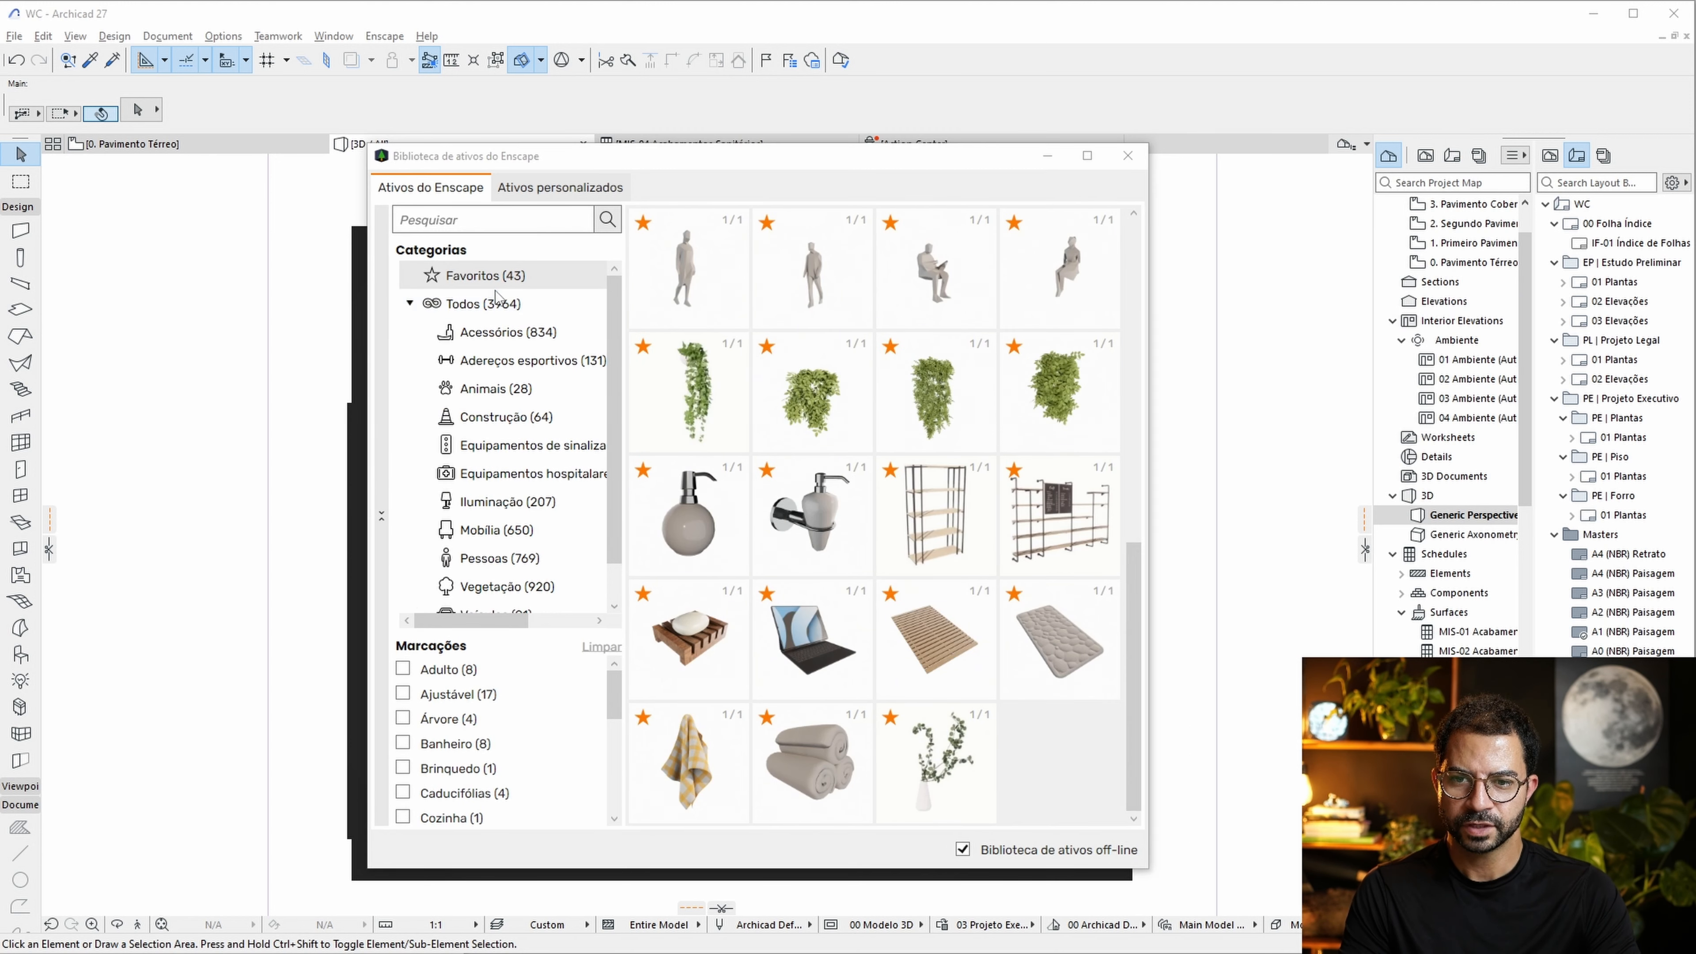
{"action": "left_click", "coordinate": [494, 336]}
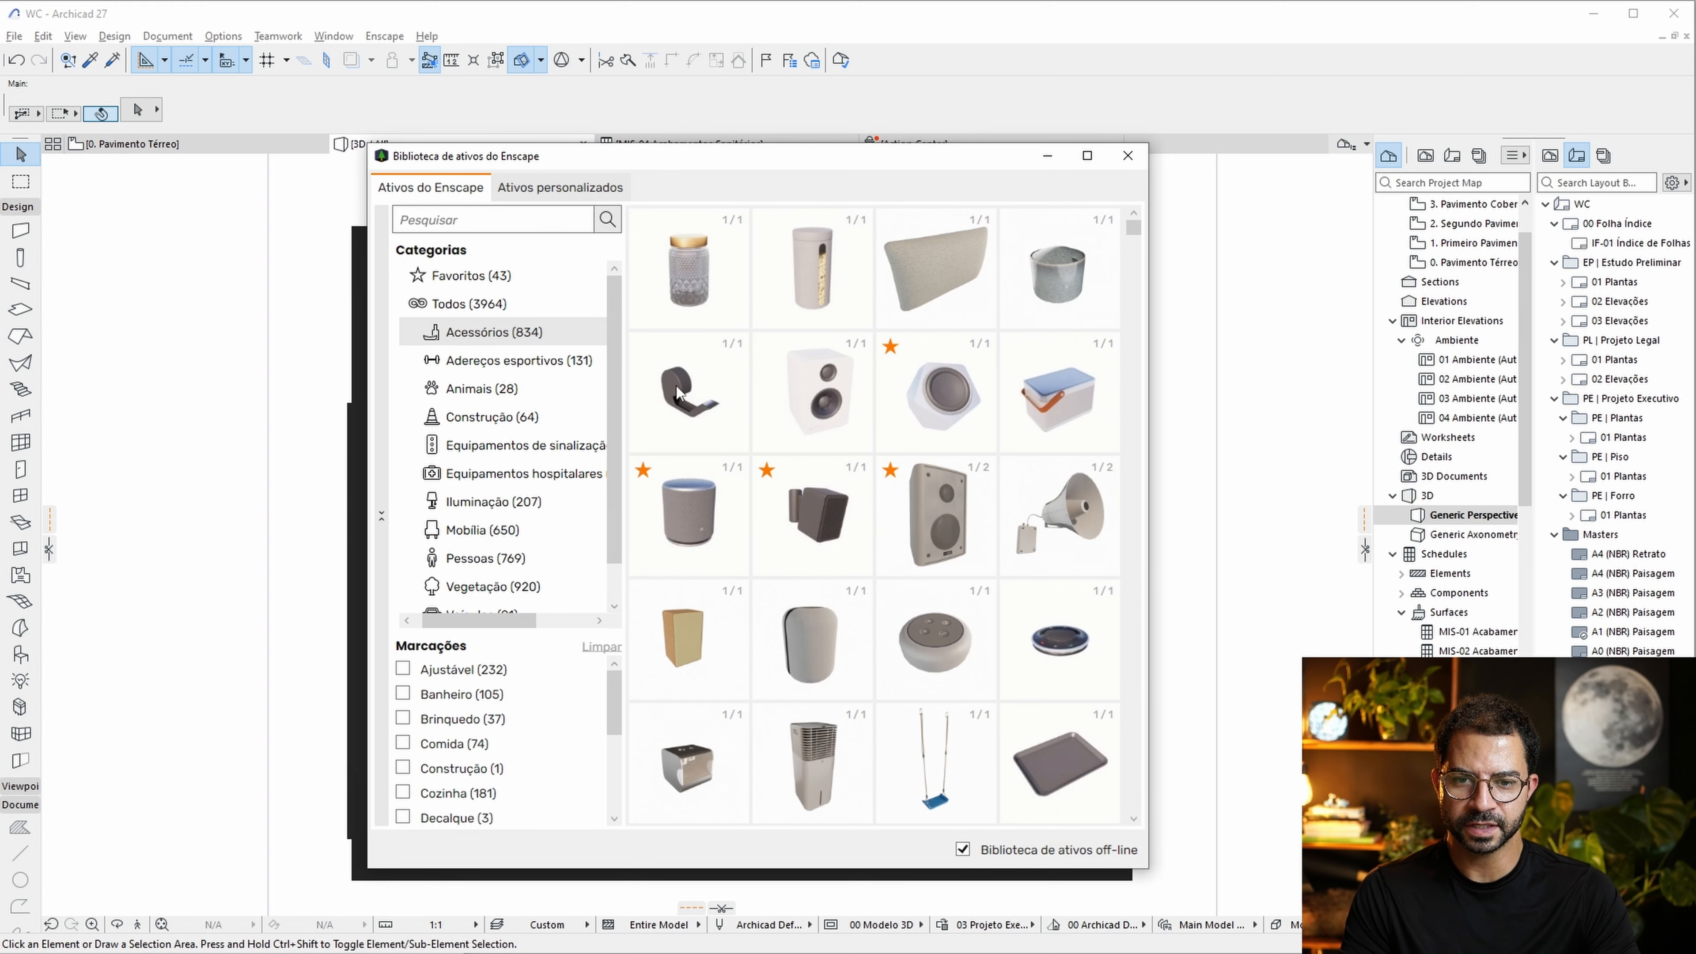
{"action": "mouse_move", "coordinate": [740, 346]}
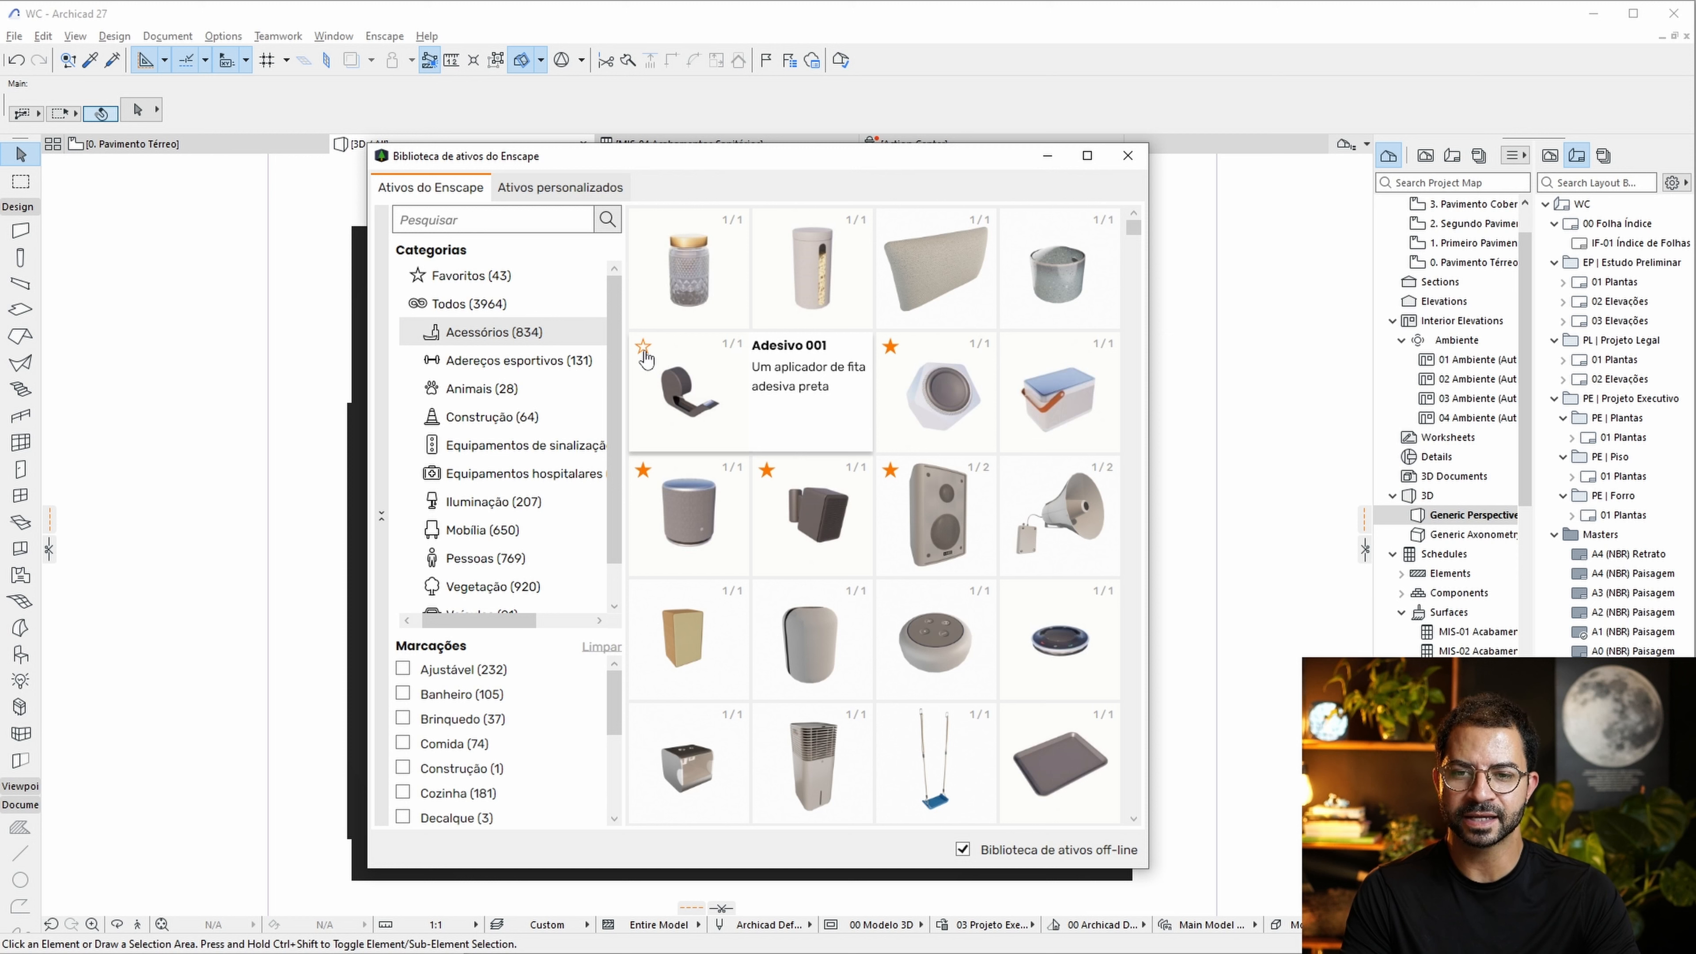
{"action": "left_click", "coordinate": [466, 284]}
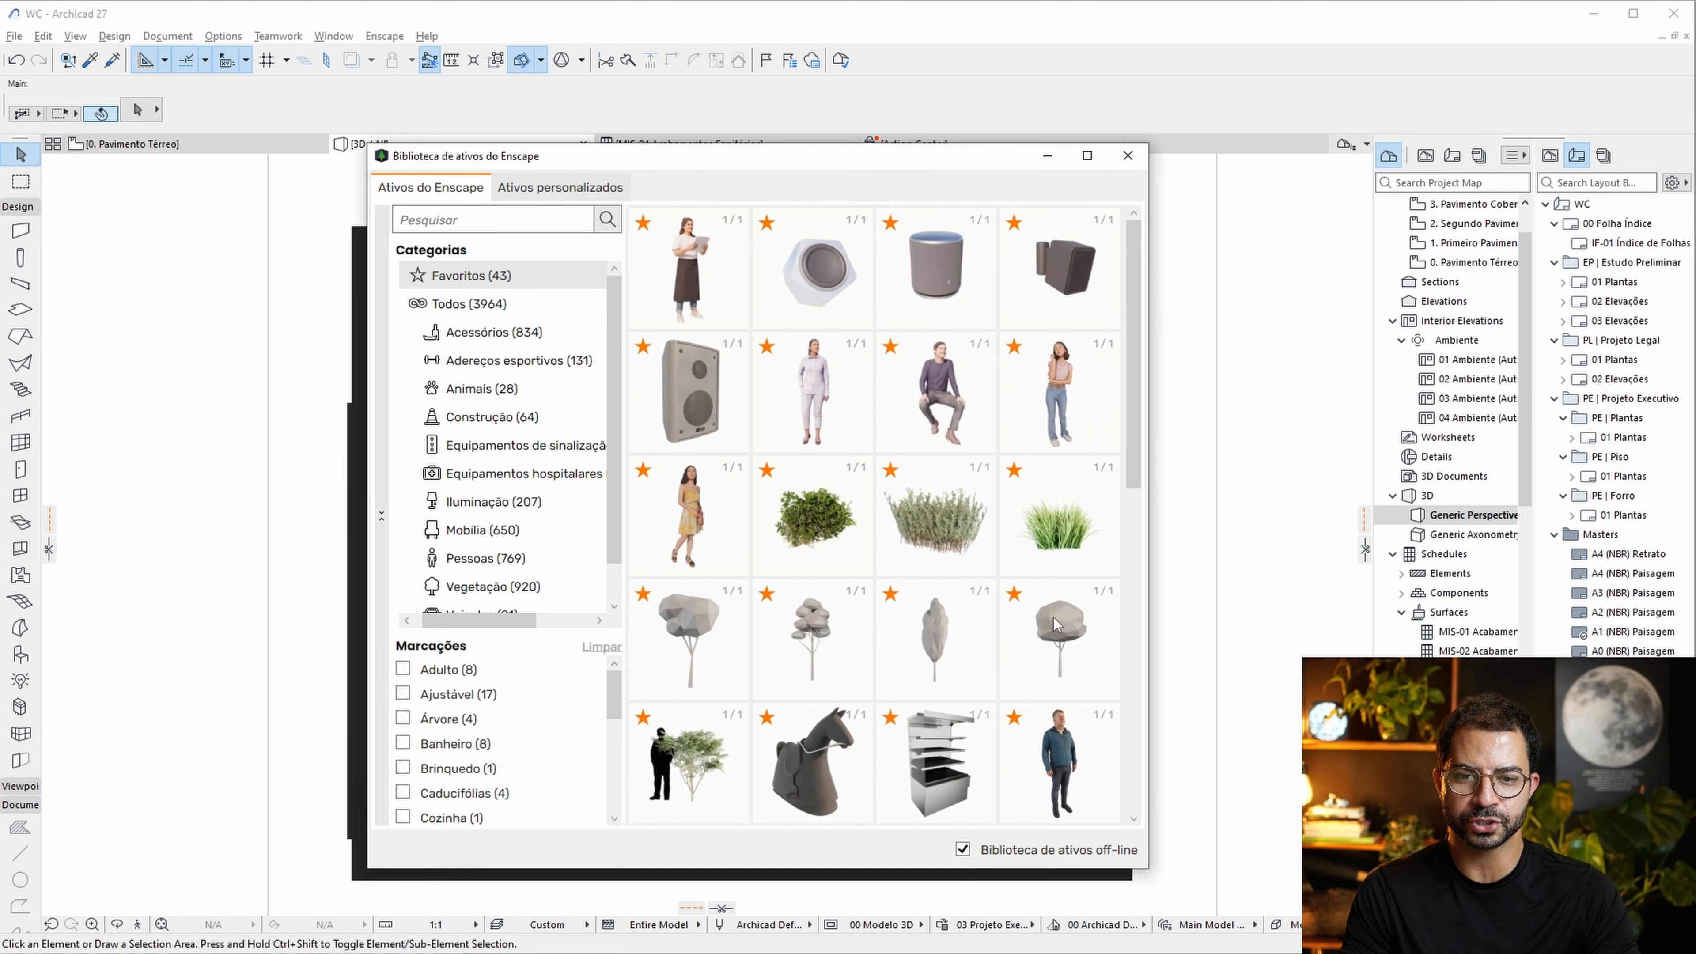
{"action": "scroll", "coordinate": [1035, 496], "scroll_direction": "down", "scroll_amount": 6}
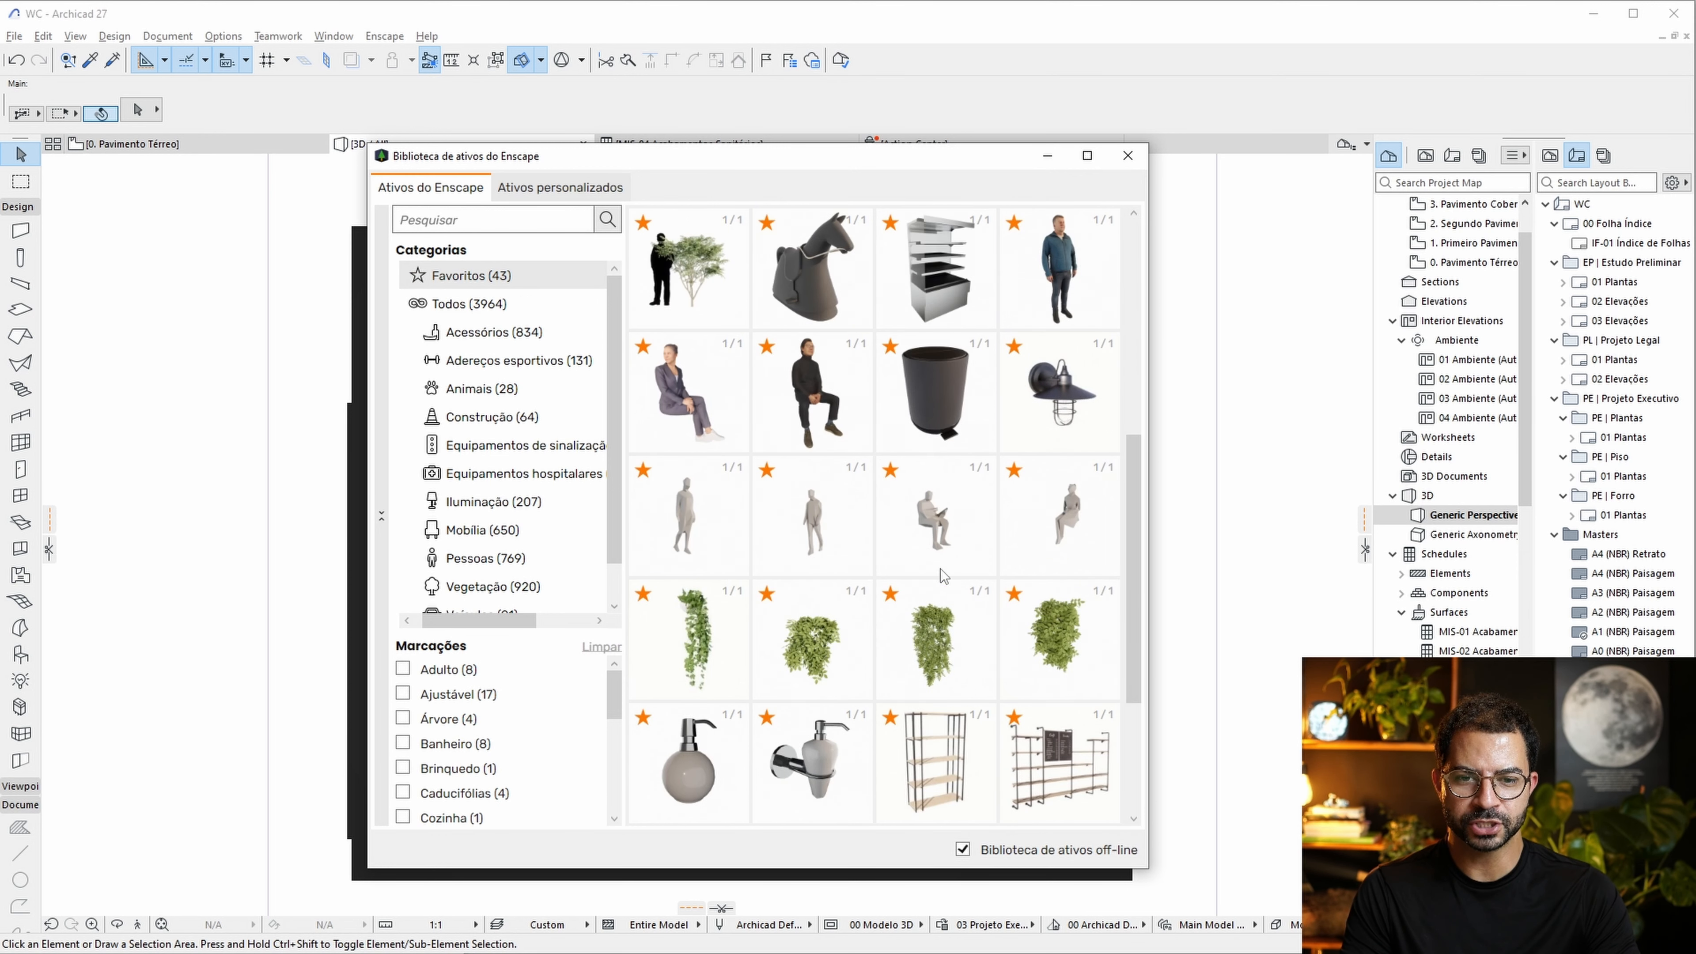
{"action": "mouse_move", "coordinate": [933, 409]}
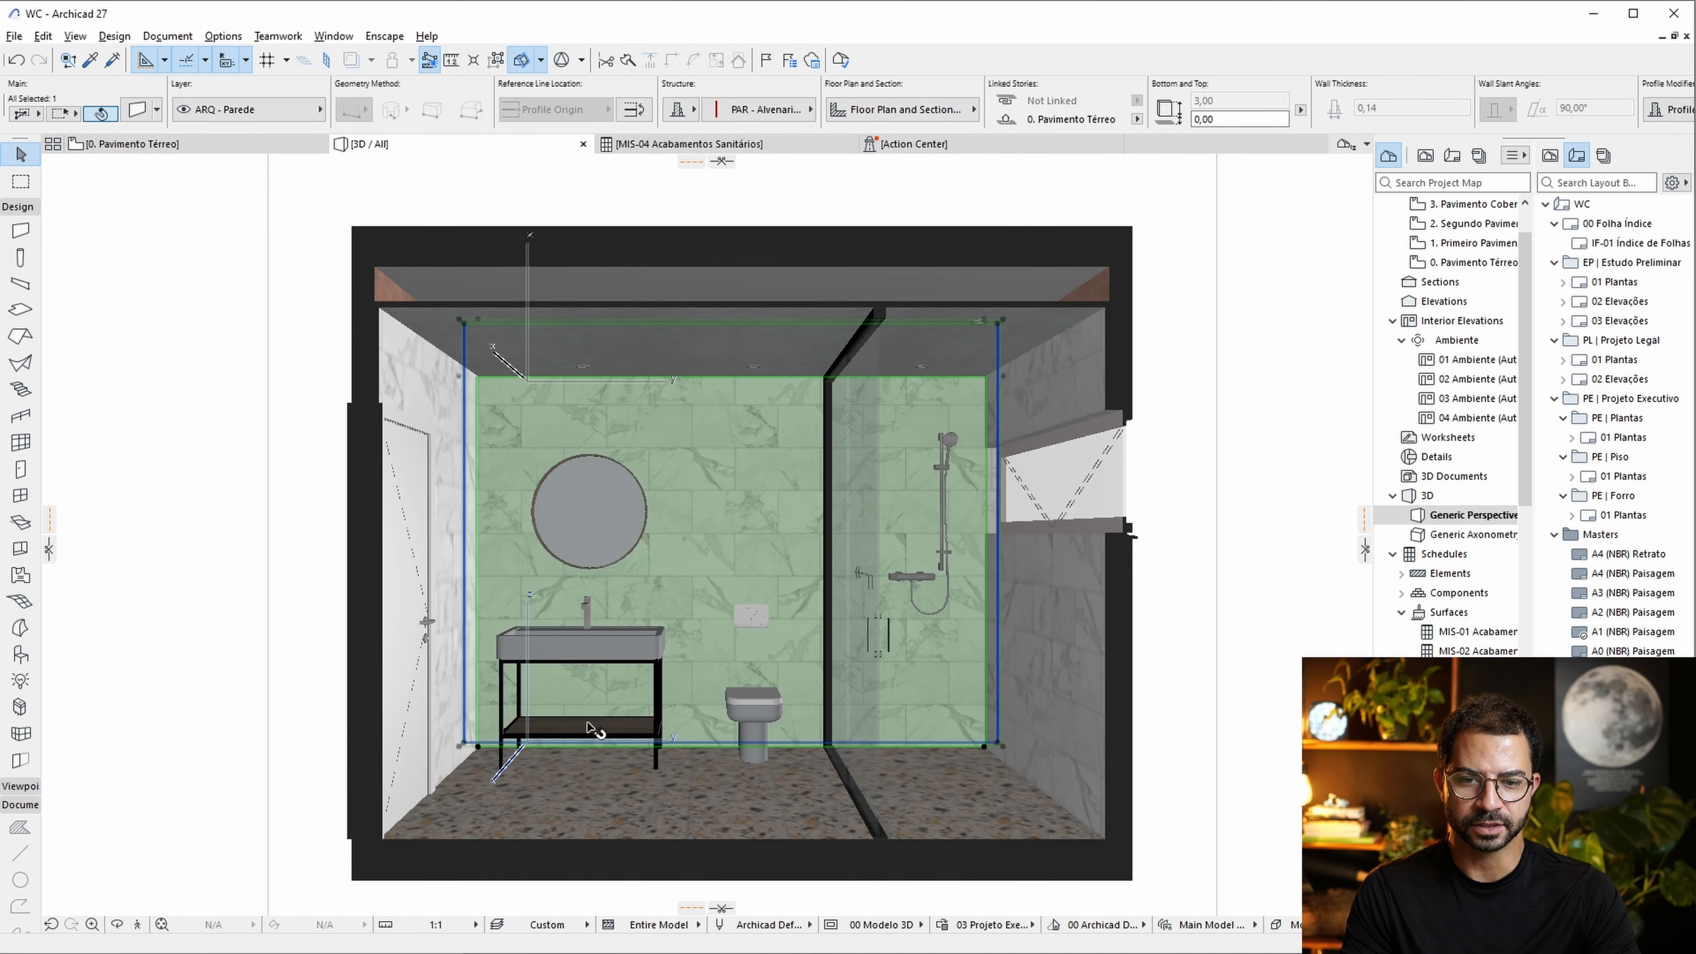
Place a trash can by the toilet, soap dispenser on the shower wall, and soap dish on the sink.
{"action": "scroll", "coordinate": [694, 772], "scroll_direction": "up", "scroll_amount": 2}
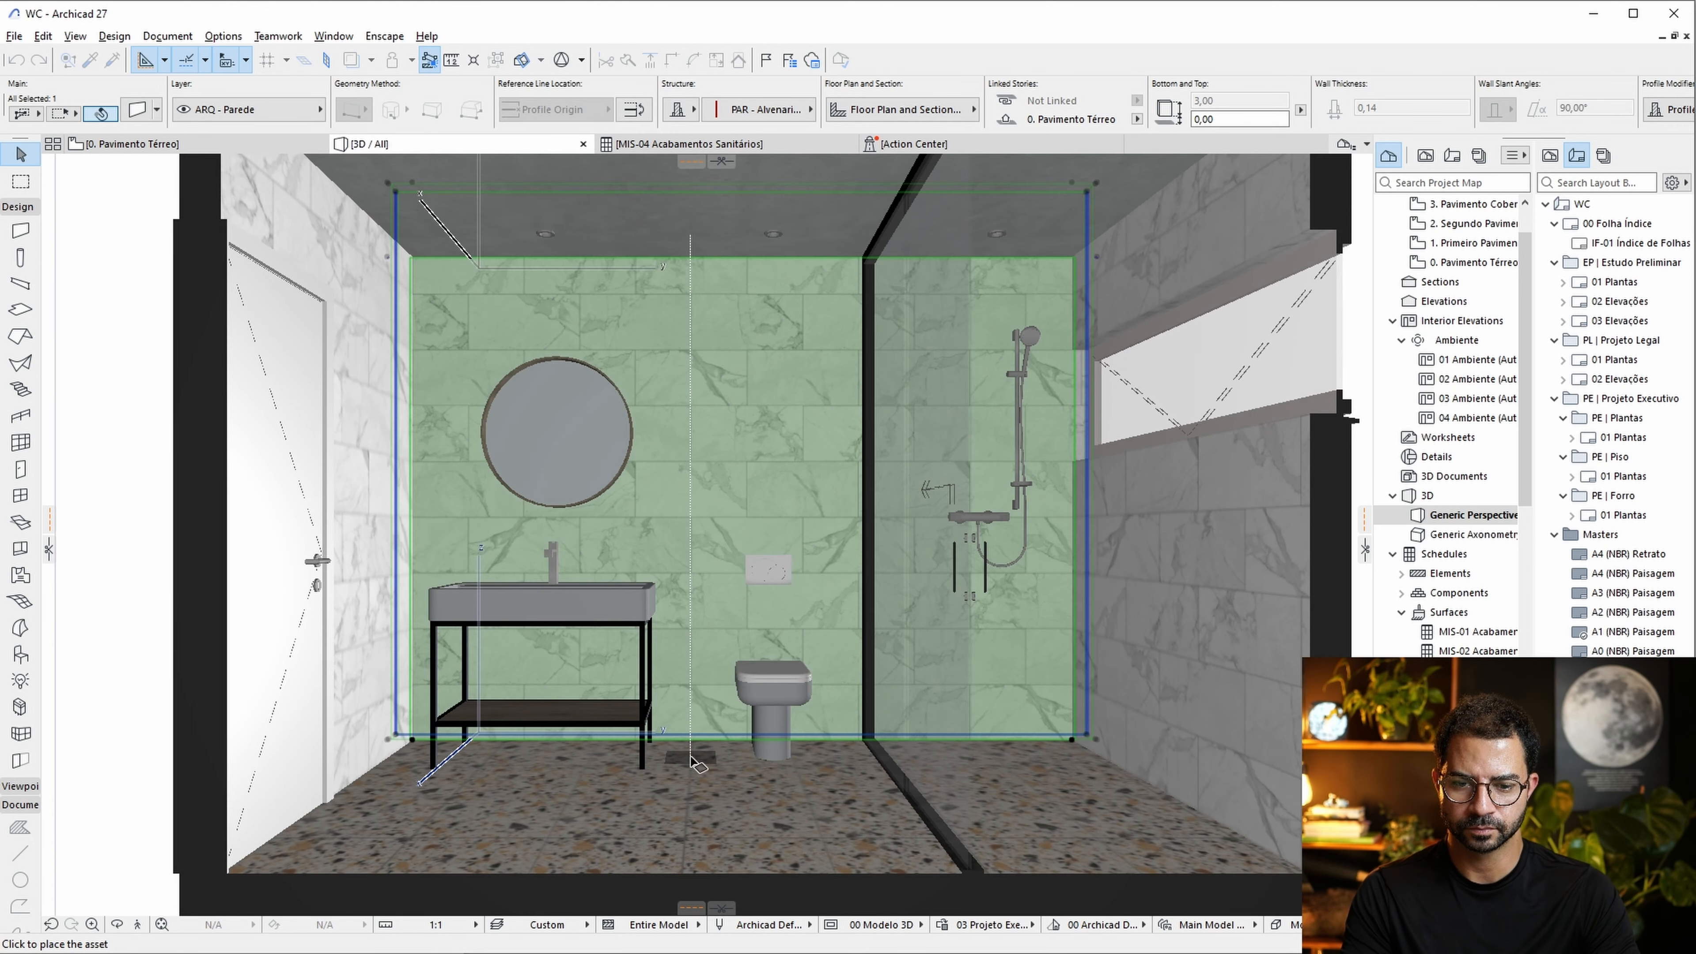
{"action": "left_click", "coordinate": [700, 766]}
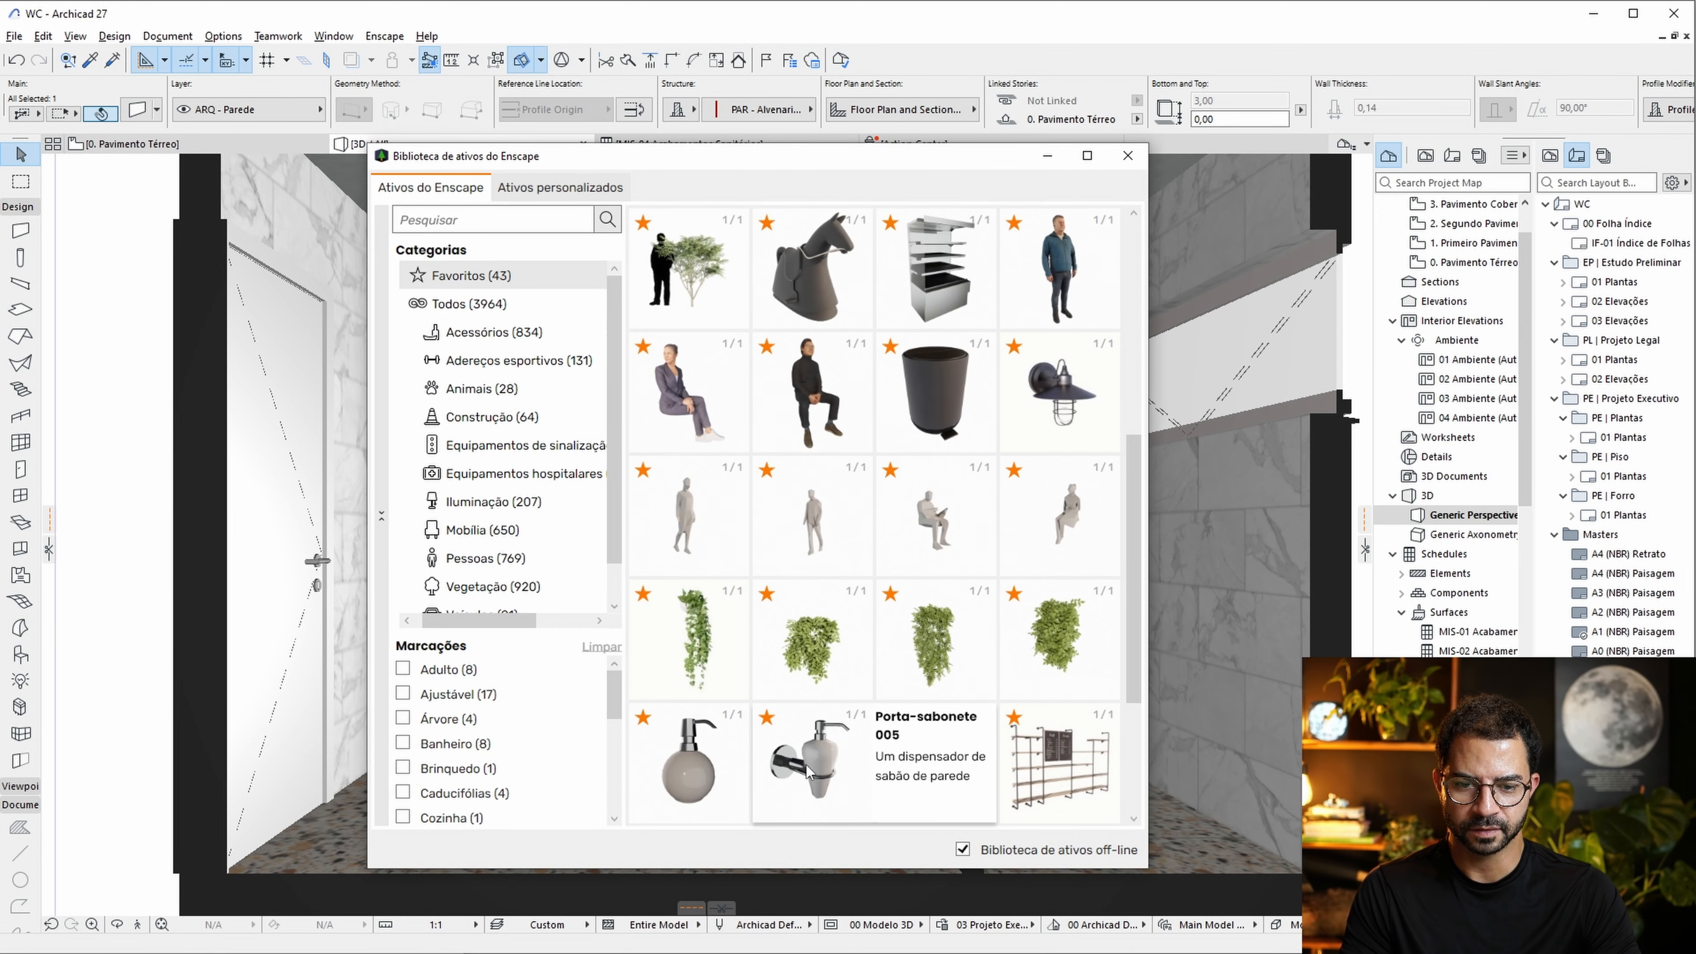
{"action": "left_click", "coordinate": [807, 764]}
{"action": "scroll", "coordinate": [1033, 579], "scroll_direction": "up", "scroll_amount": 5}
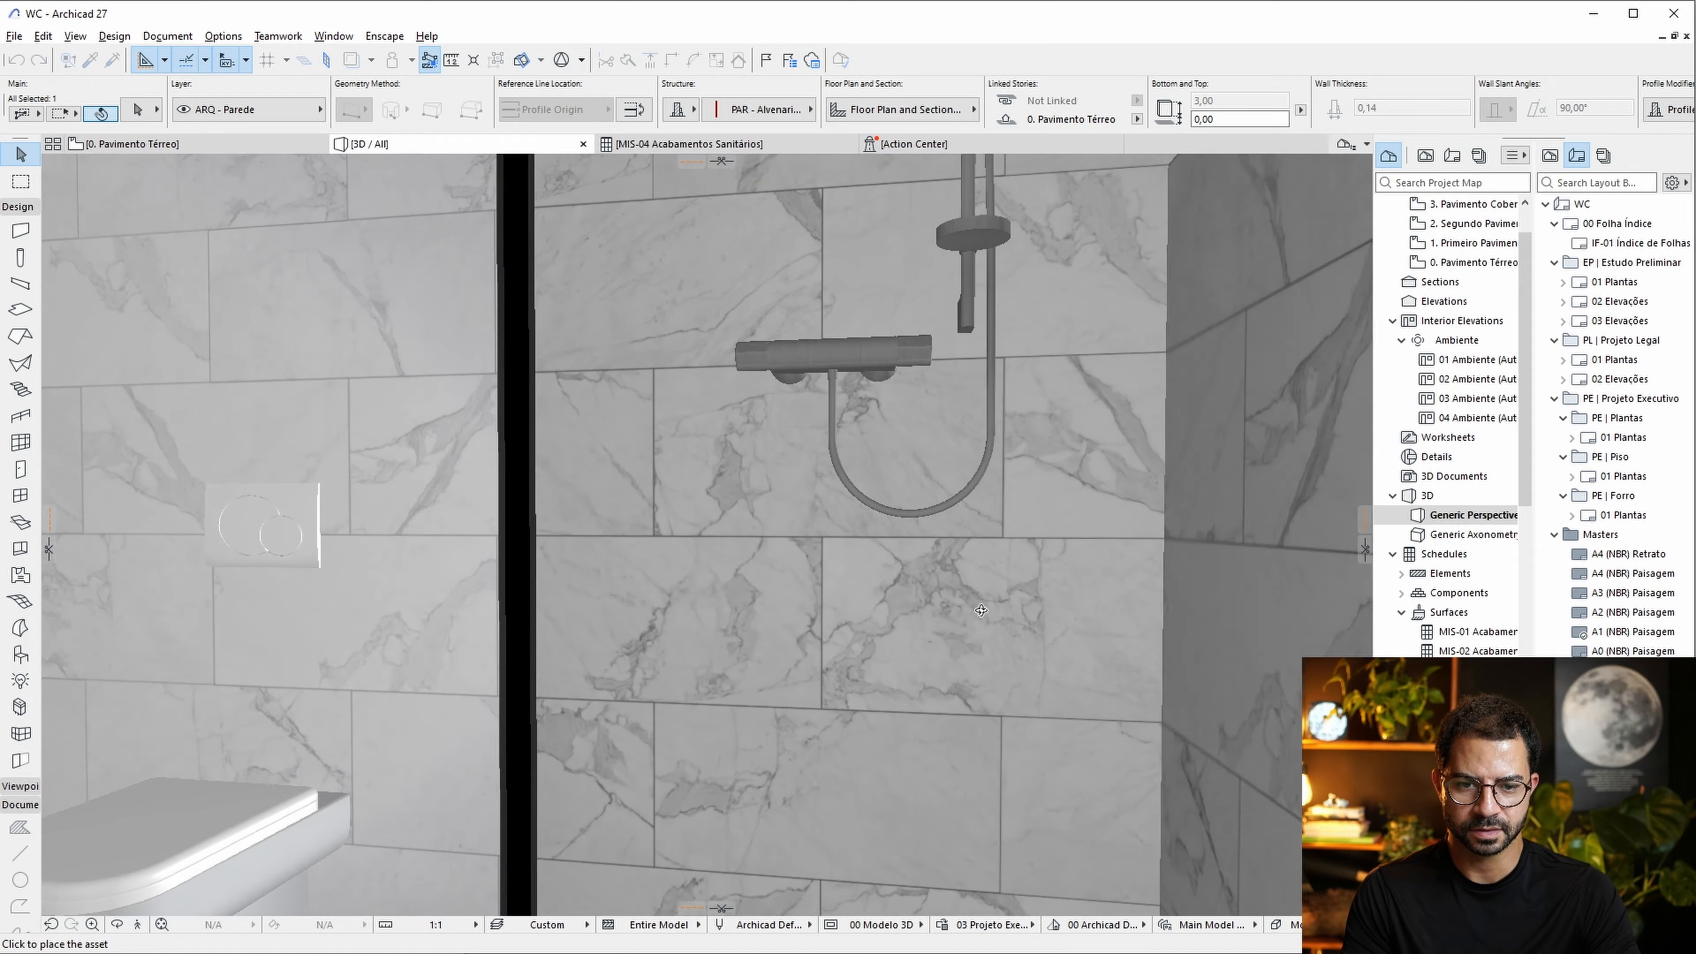
{"action": "left_click", "coordinate": [643, 378]}
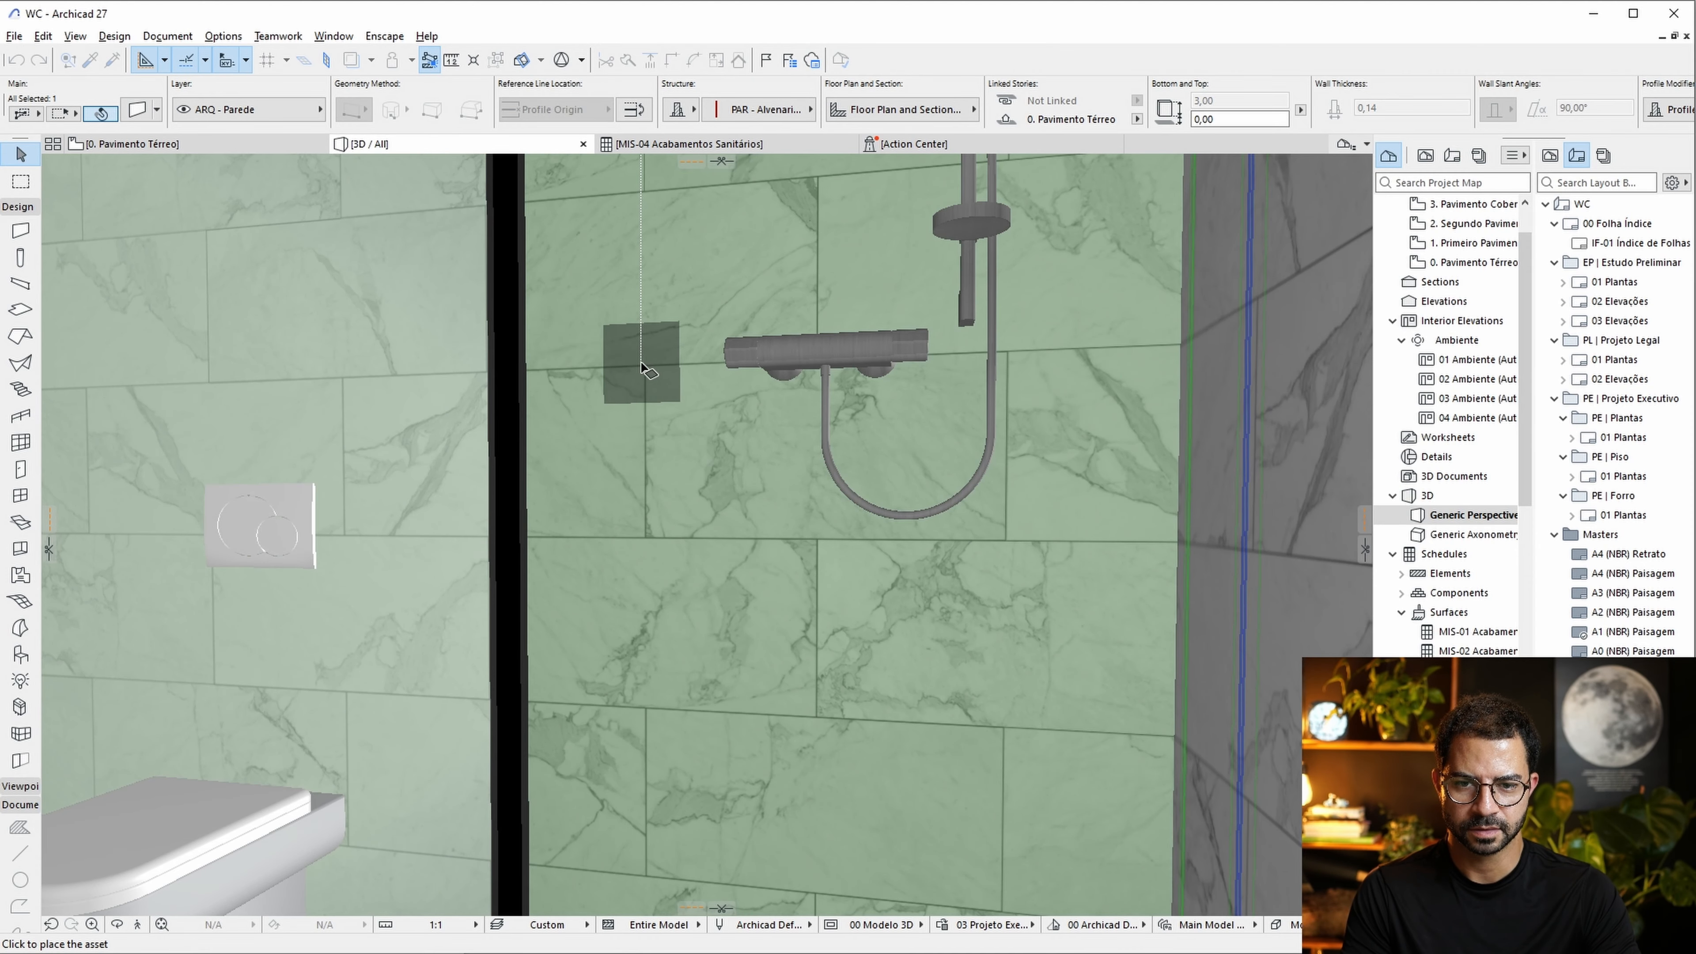
{"action": "scroll", "coordinate": [738, 498], "scroll_direction": "down", "scroll_amount": 2}
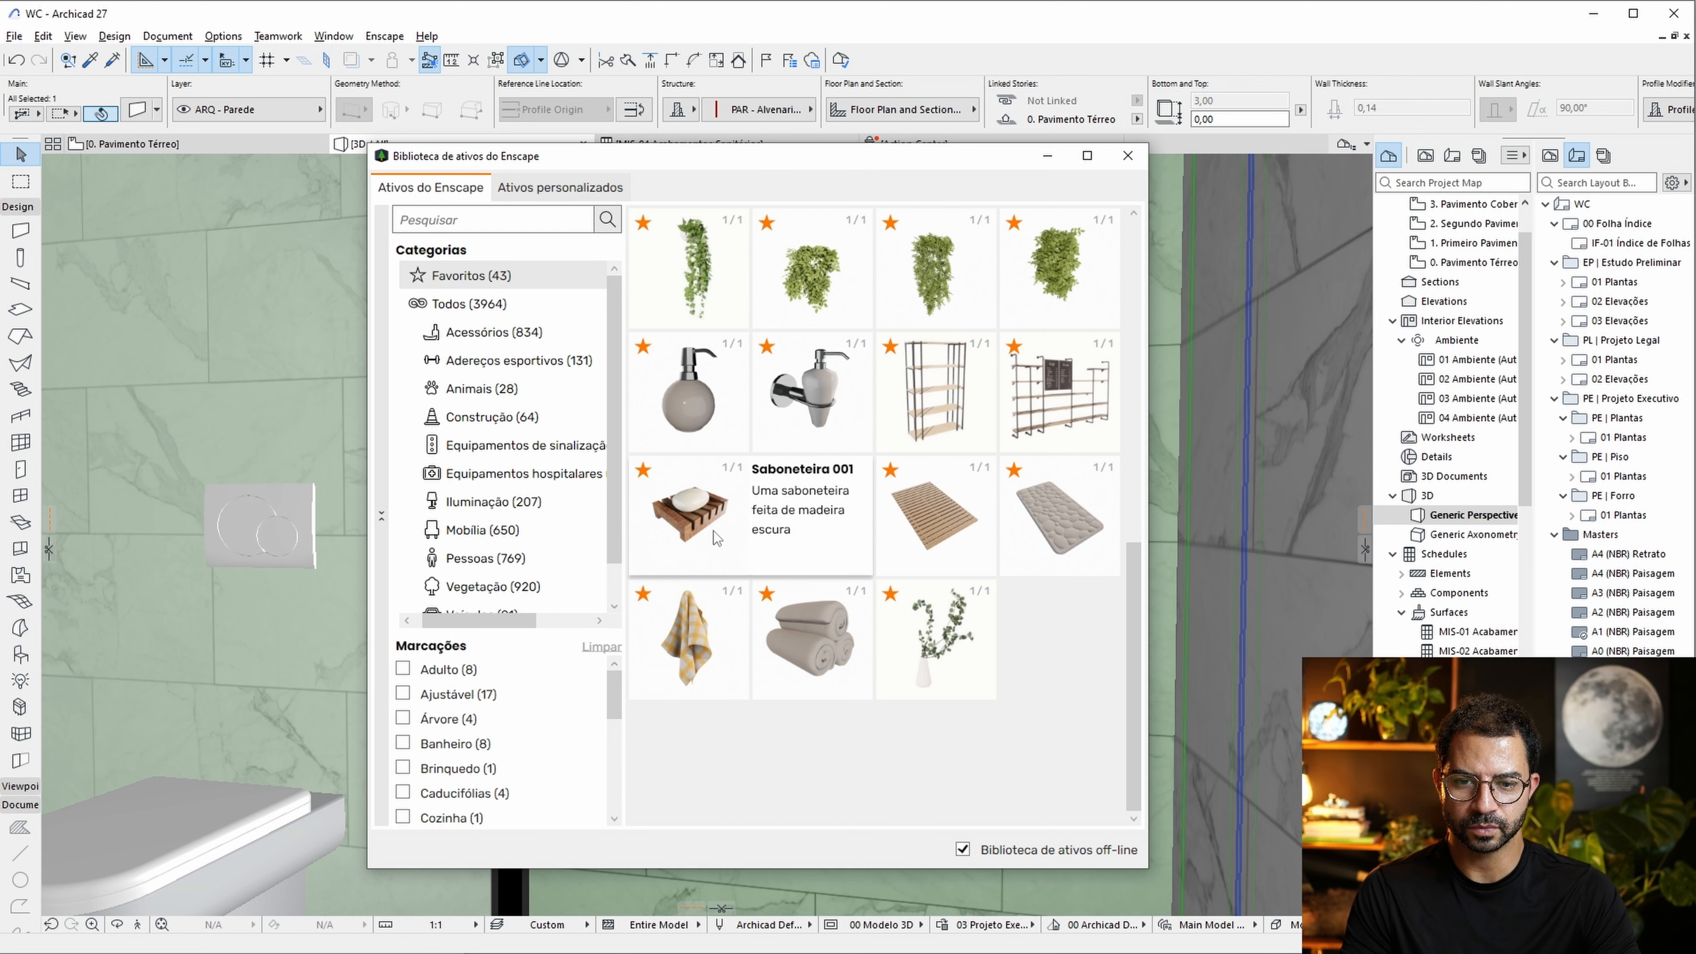
{"action": "left_click", "coordinate": [702, 512]}
{"action": "left_click", "coordinate": [749, 708]}
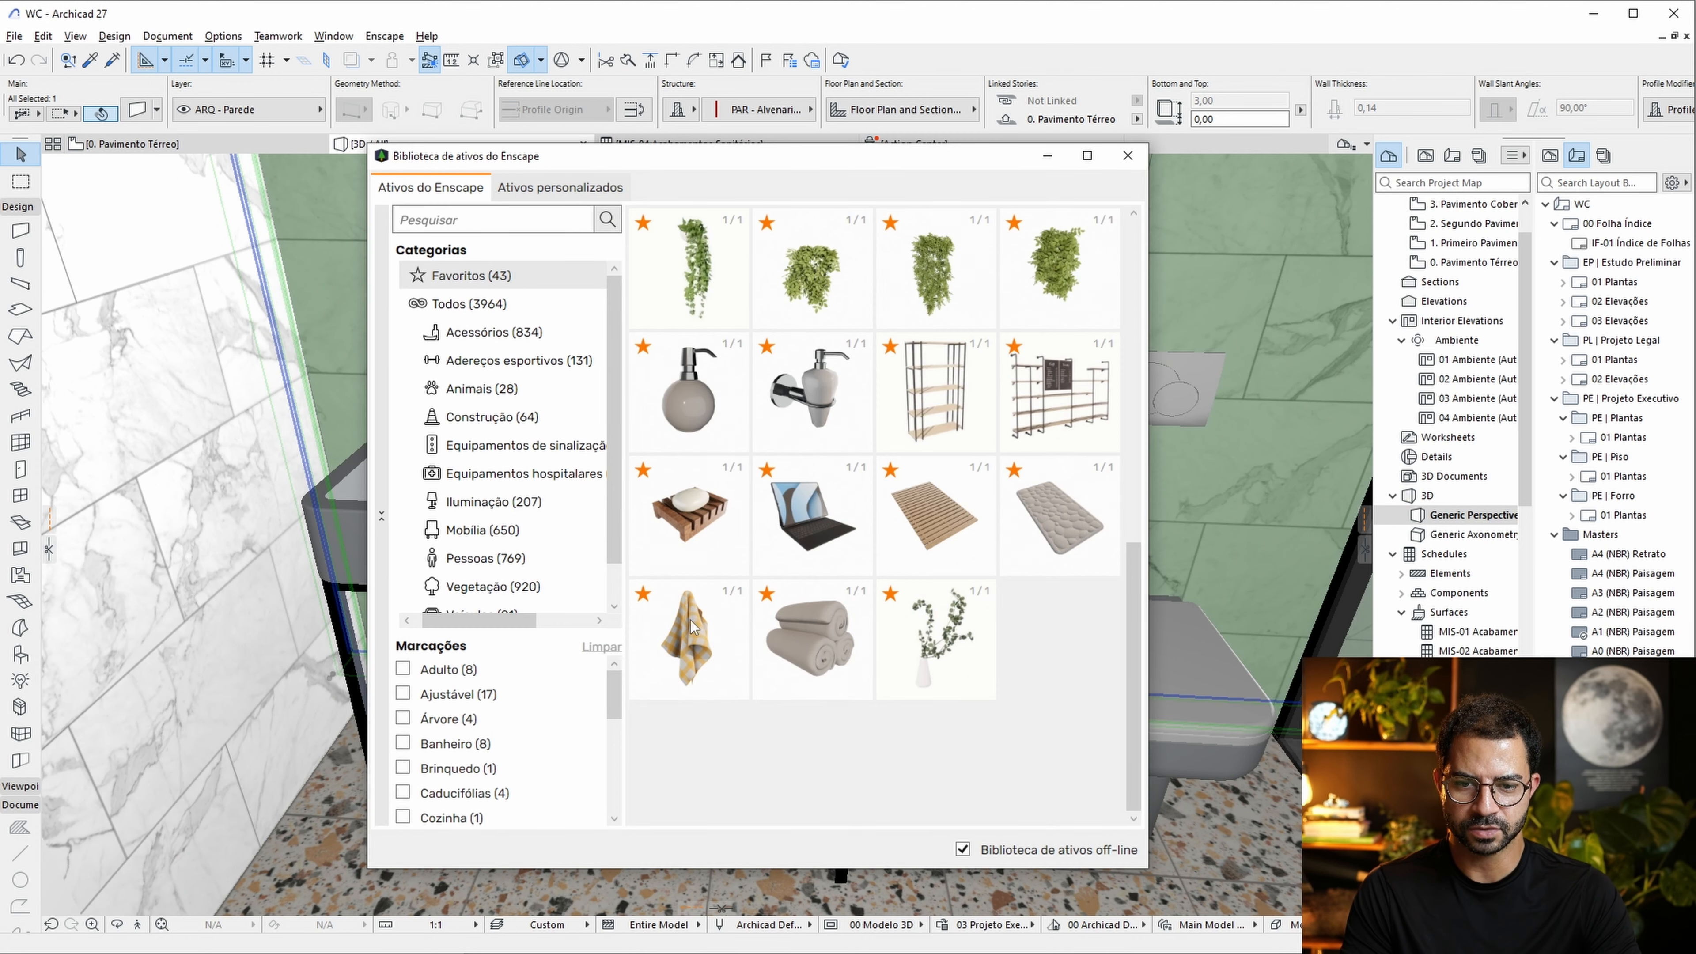
{"action": "mouse_move", "coordinate": [684, 626]}
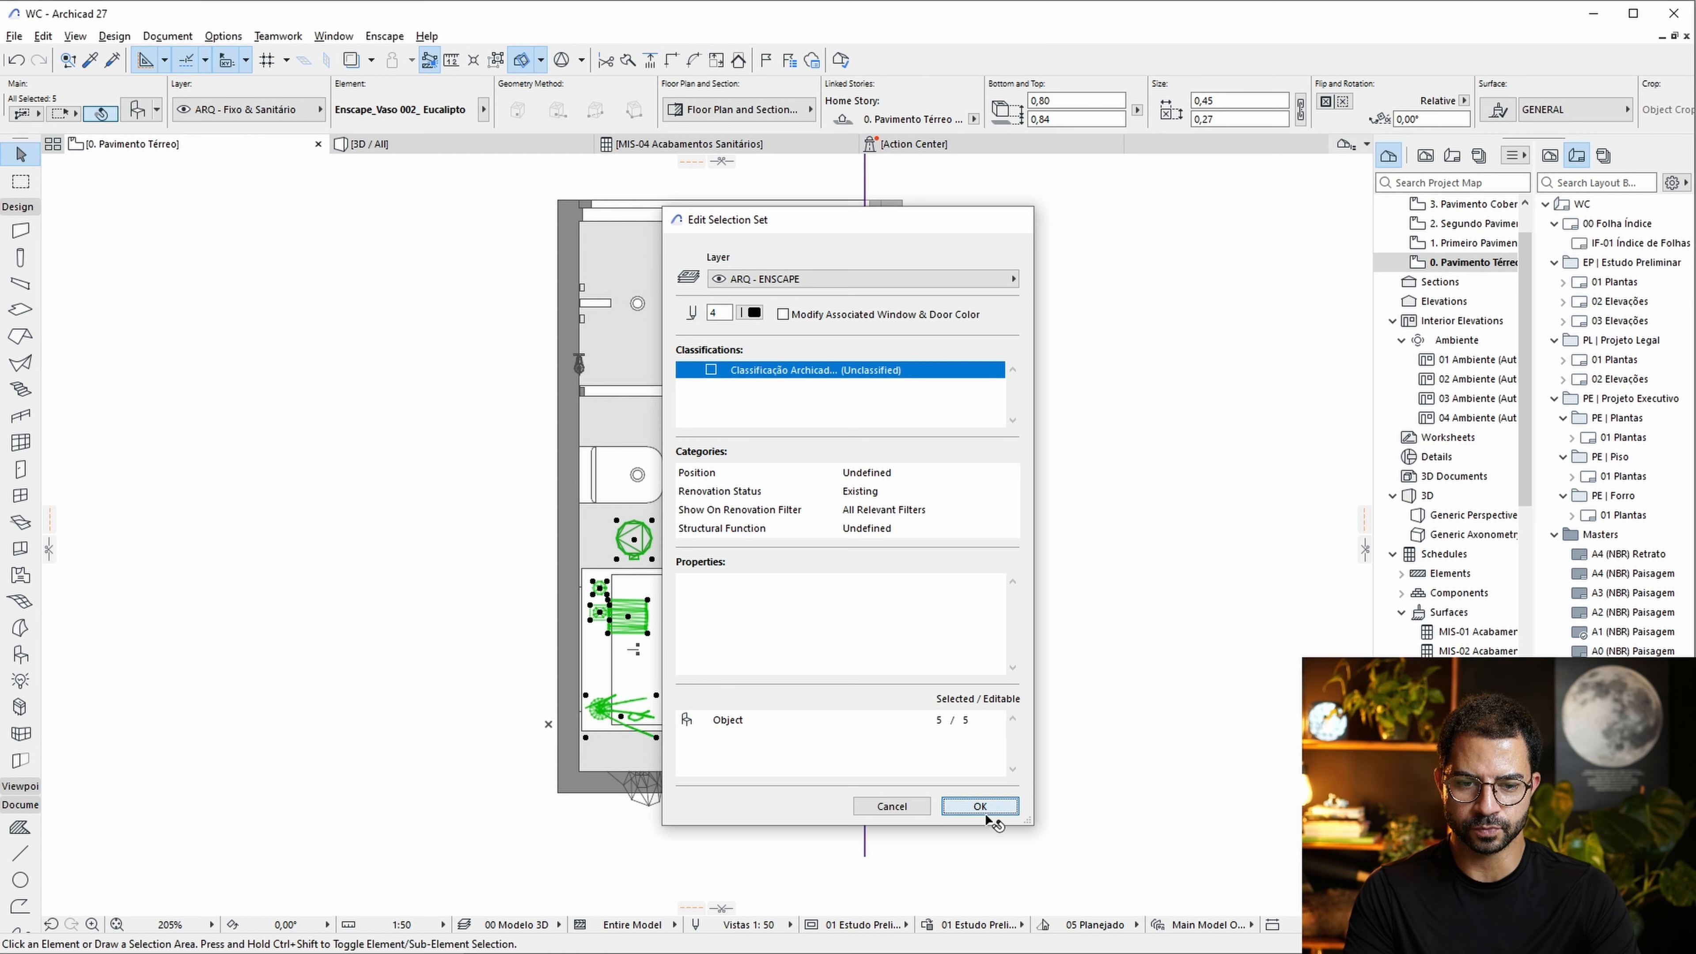
Confirm the accessories on layer ARQ - ENSCAPE and rotate the hanging towel in plan.
{"action": "left_click", "coordinate": [984, 811]}
{"action": "scroll", "coordinate": [641, 802], "scroll_direction": "up", "scroll_amount": 3}
{"action": "left_click", "coordinate": [606, 807]}
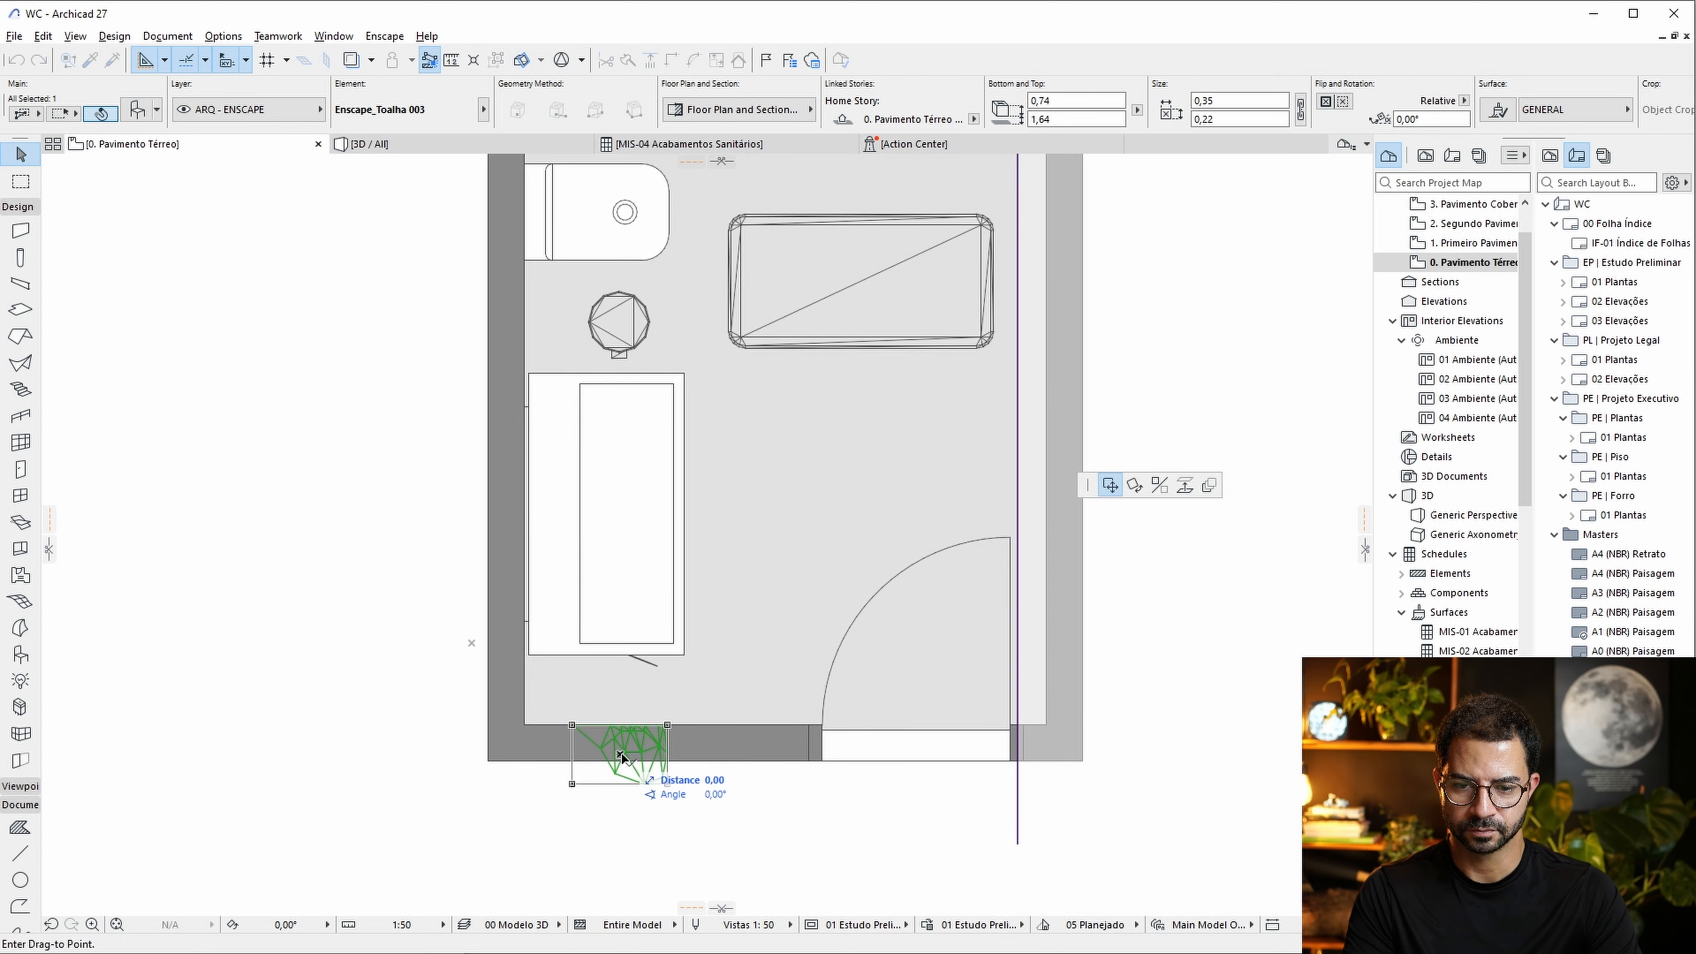
{"action": "left_click", "coordinate": [1135, 486]}
{"action": "scroll", "coordinate": [627, 724], "scroll_direction": "up", "scroll_amount": 3}
{"action": "left_click", "coordinate": [630, 723]}
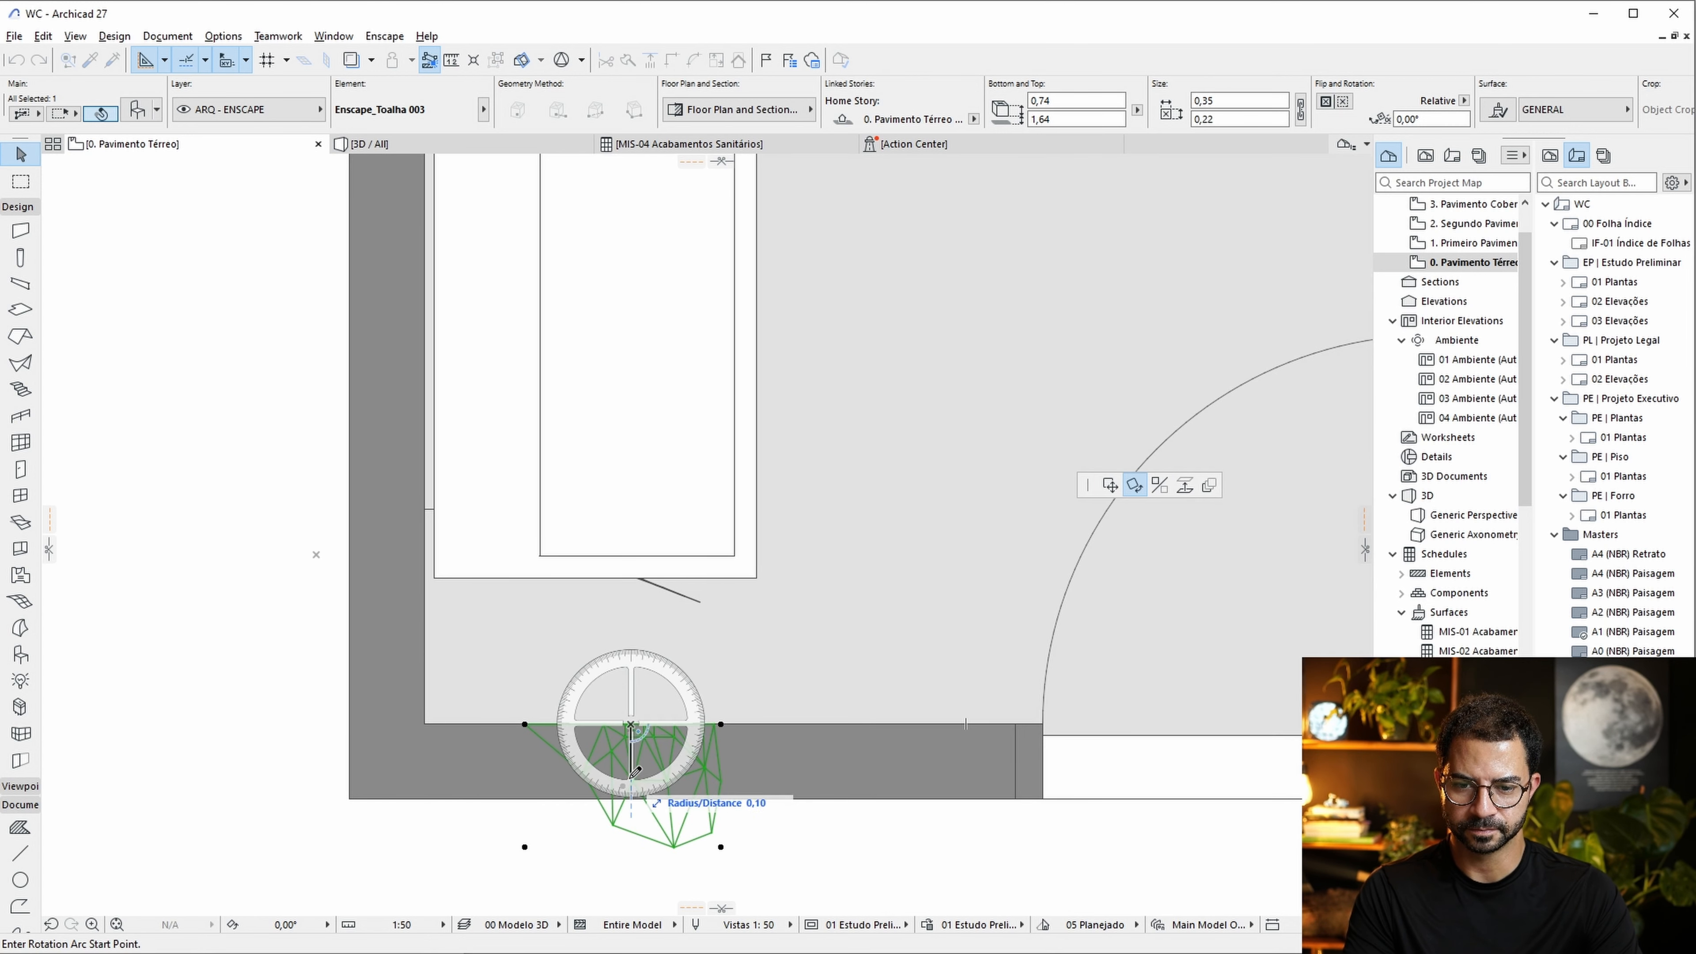
{"action": "left_click", "coordinate": [630, 778]}
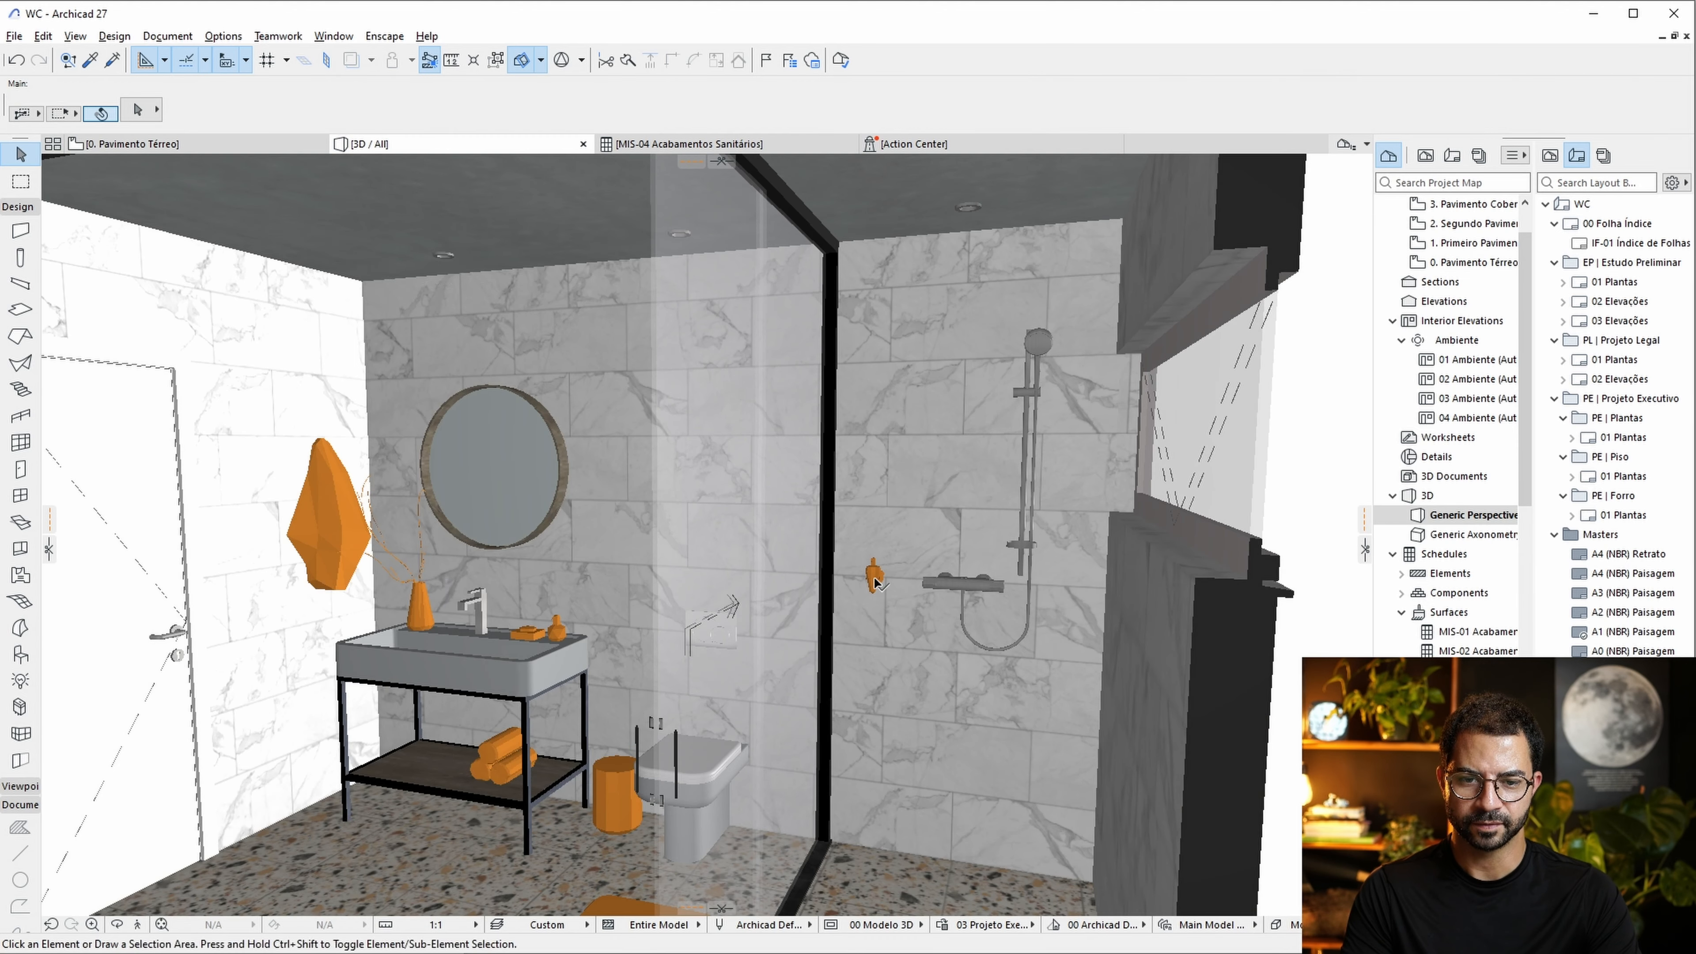
{"action": "left_click", "coordinate": [895, 574]}
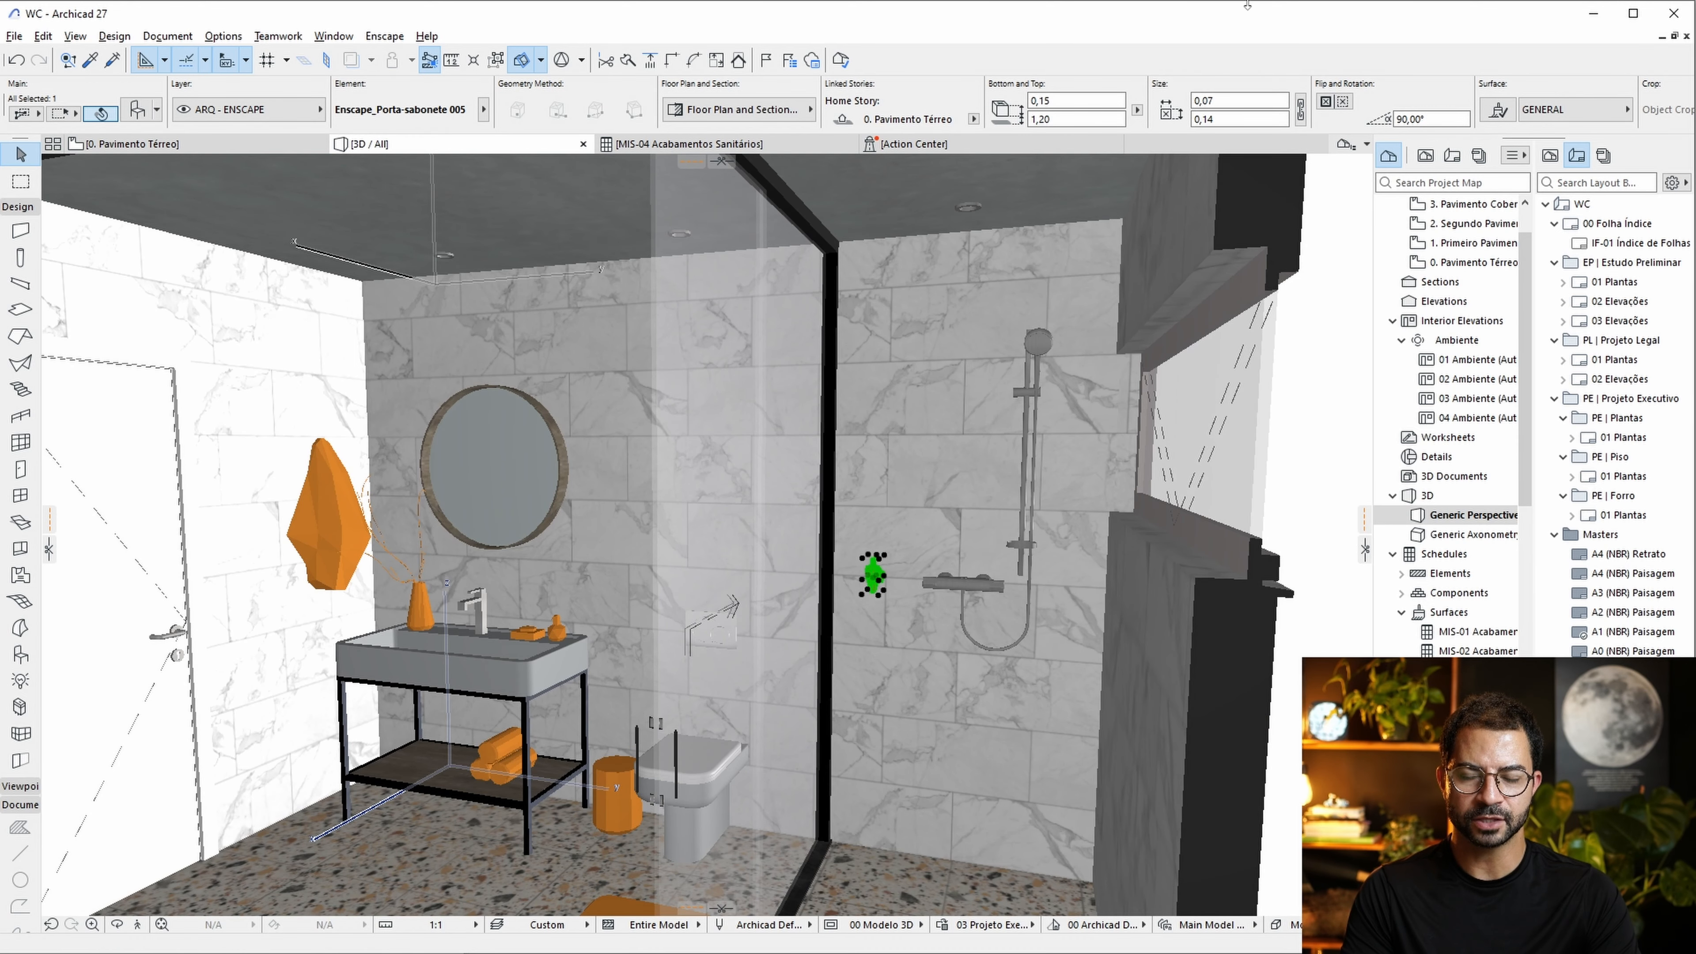